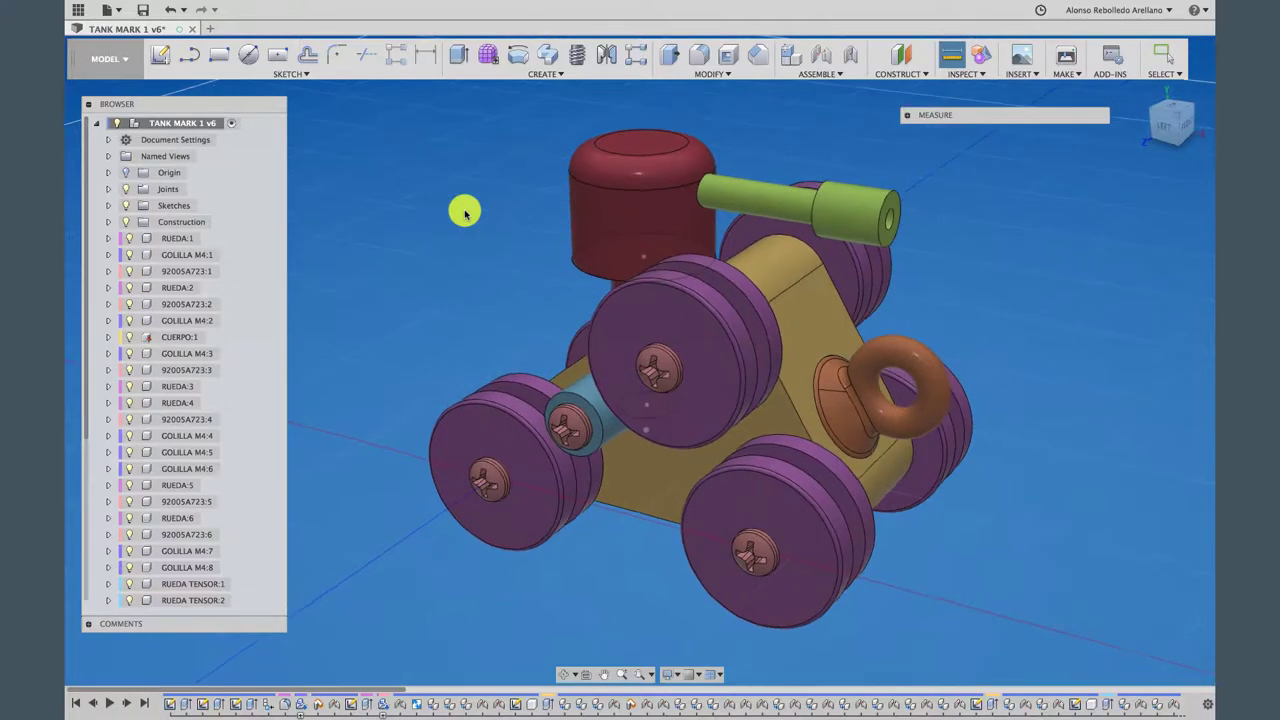
Close the Pattern list without choosing an option, then settle on the tank's left-side view
click(548, 74)
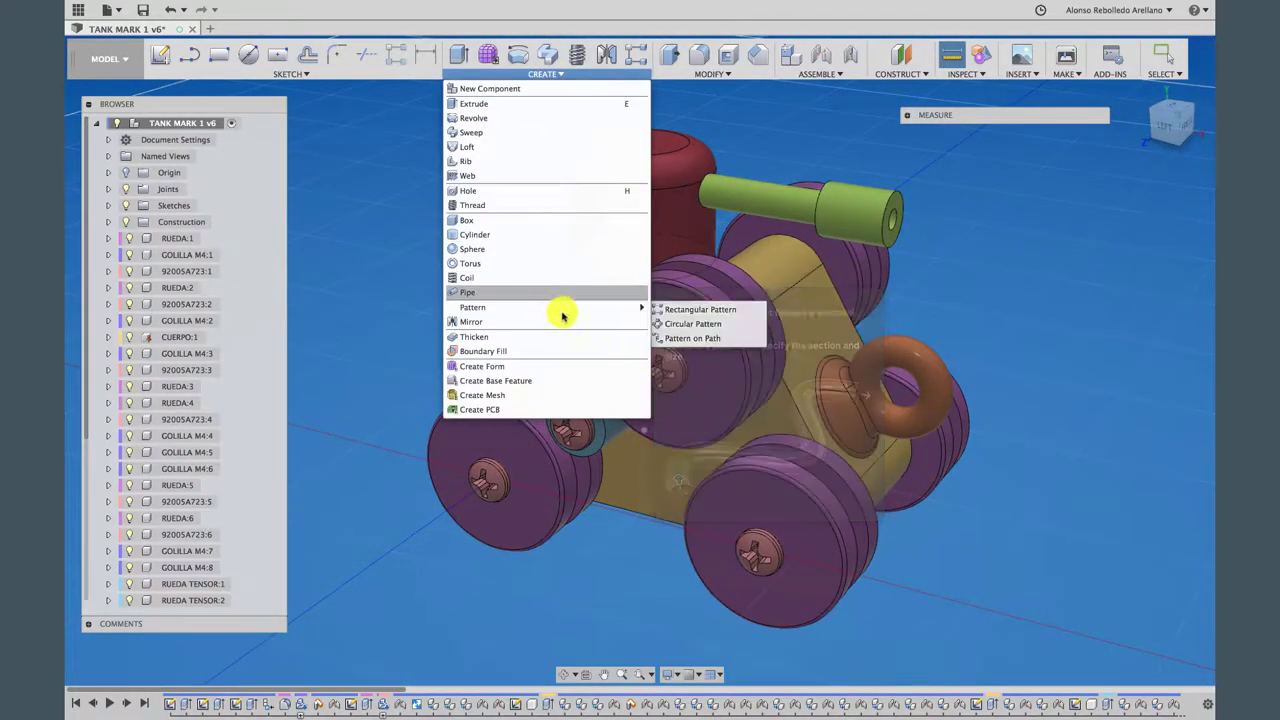
mouse_move(472, 307)
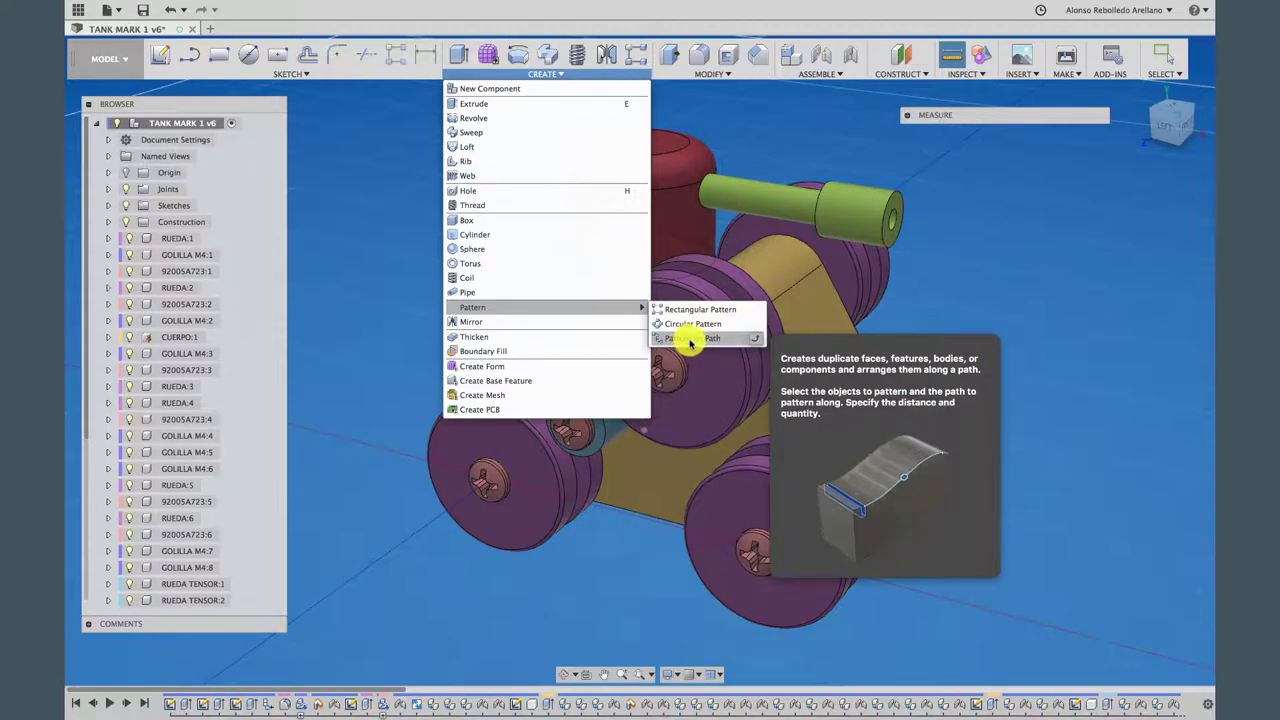
click(938, 277)
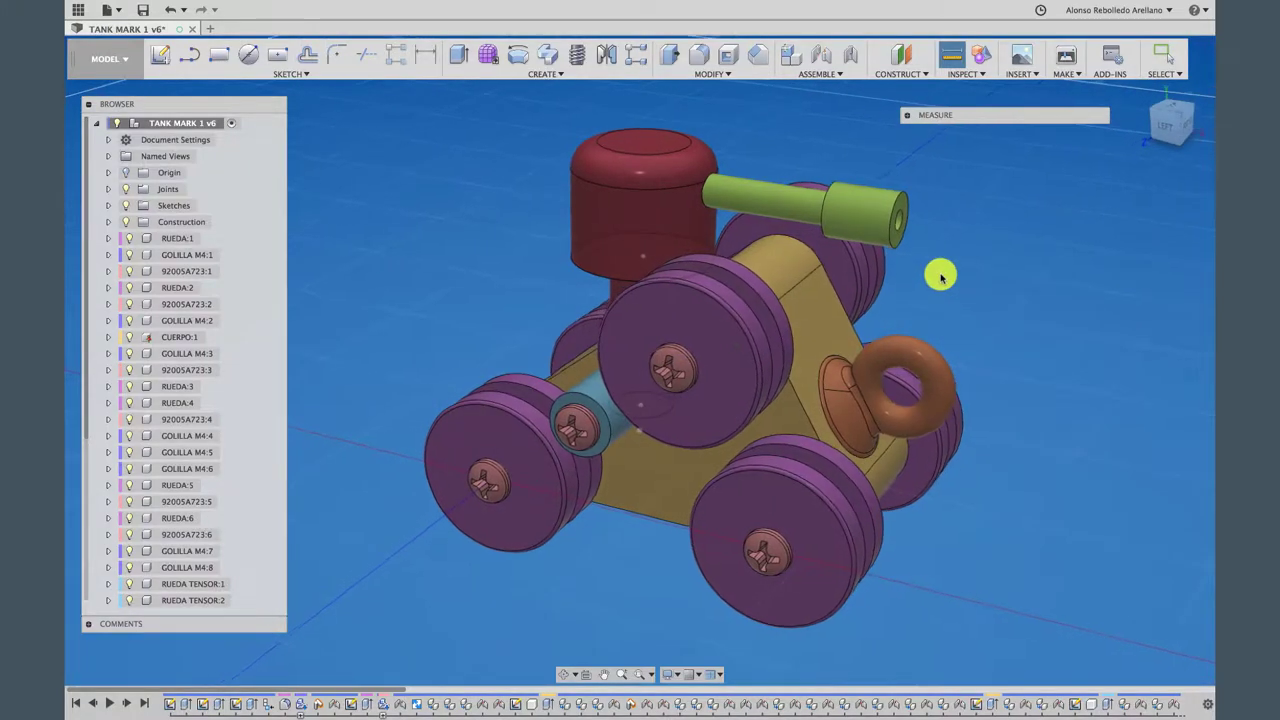
shift+middle_drag(940, 277, 970, 261)
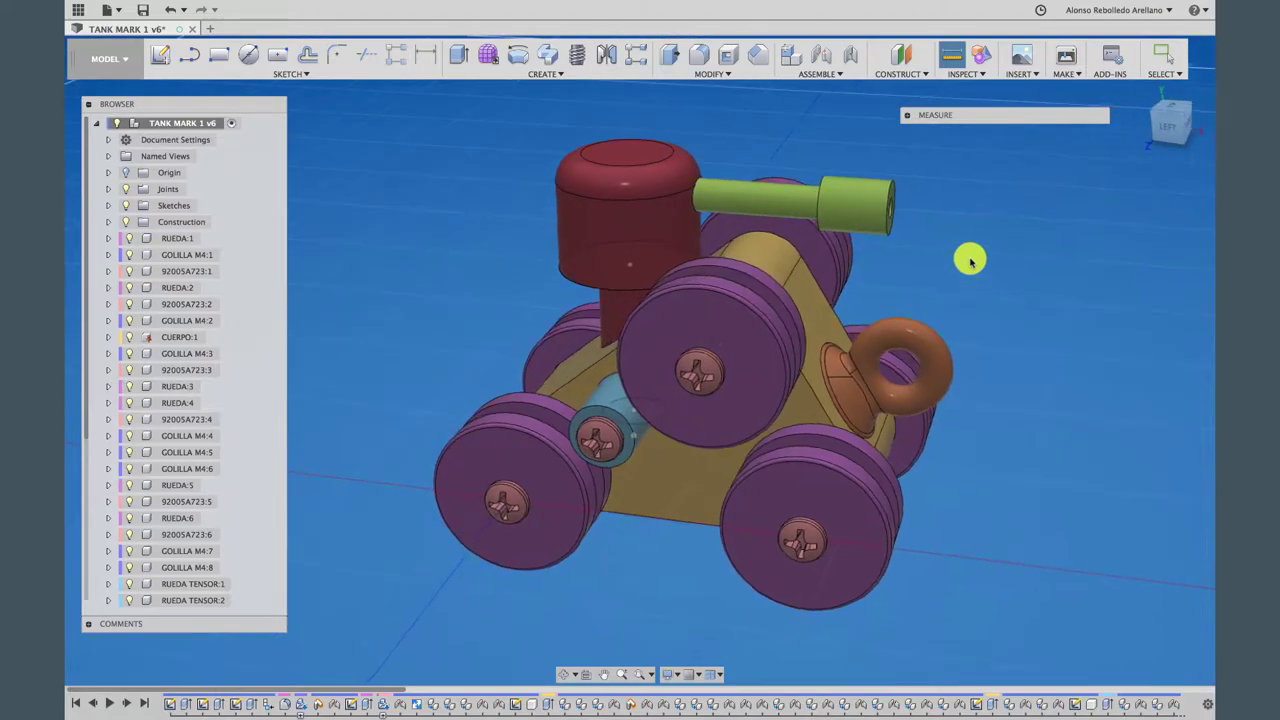
click(1170, 128)
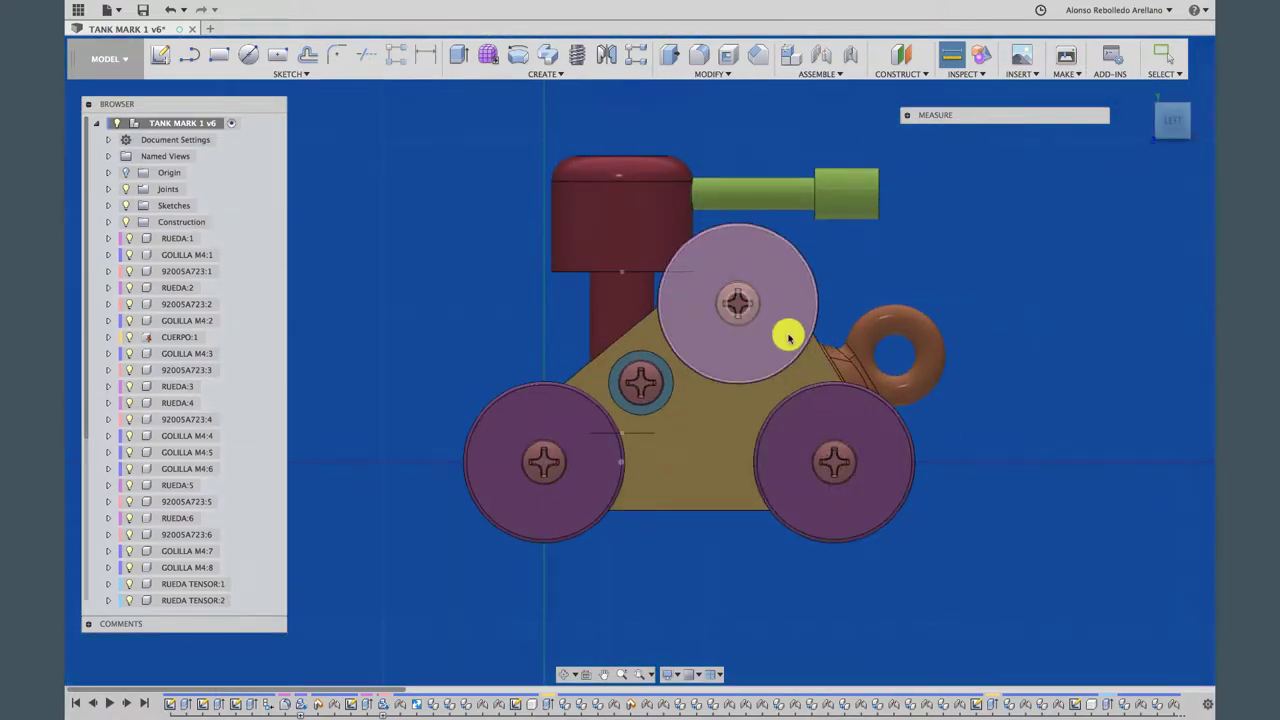
mouse_move(789, 338)
shift+middle_down()
mouse_move(606, 461)
mouse_move(744, 522)
mouse_move(651, 477)
mouse_move(631, 437)
shift+middle_up()
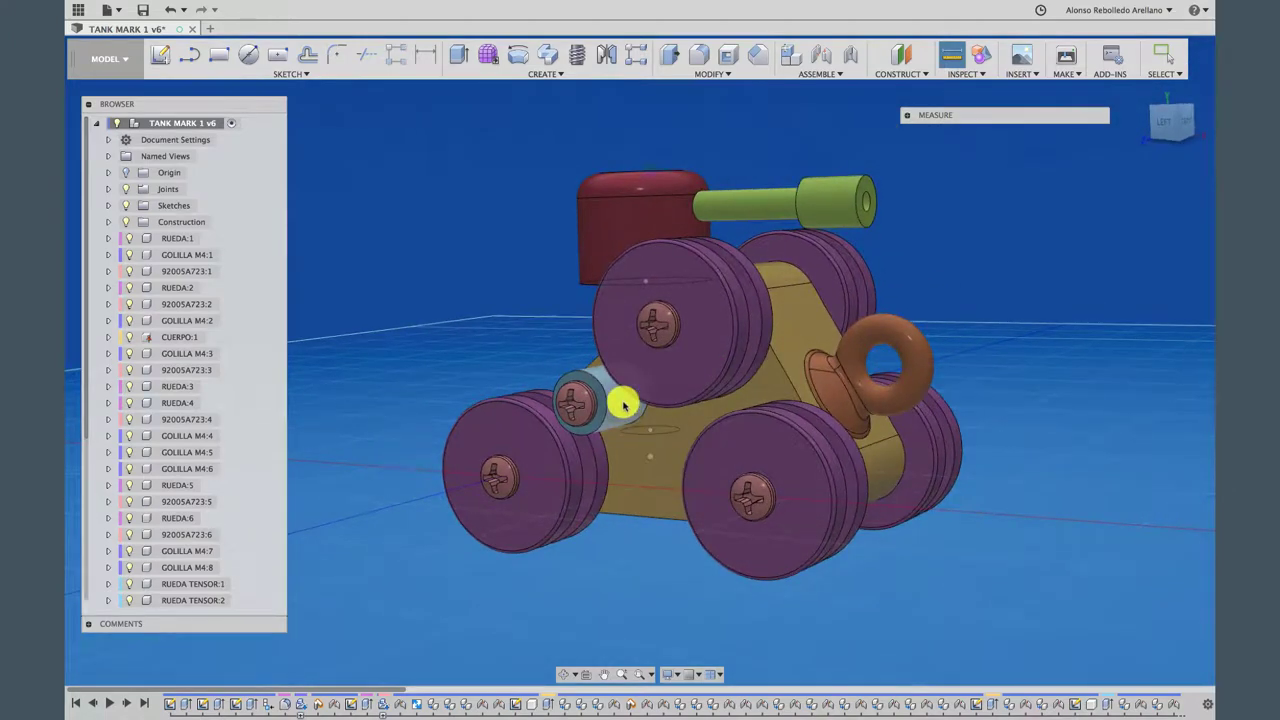
shift+middle_drag(640, 505, 1034, 232)
click(1173, 129)
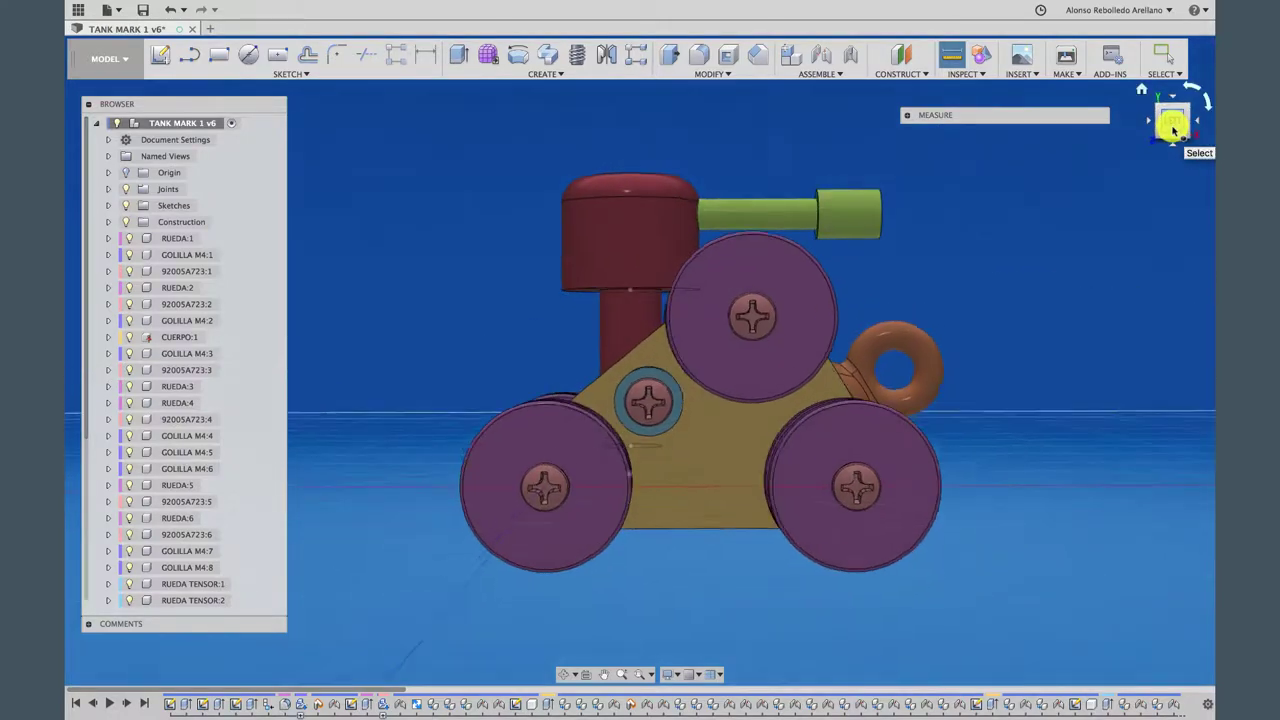
Zoom in on the front wheels, picking the small blue washer's rim along the way
scroll(766, 551, up, 2)
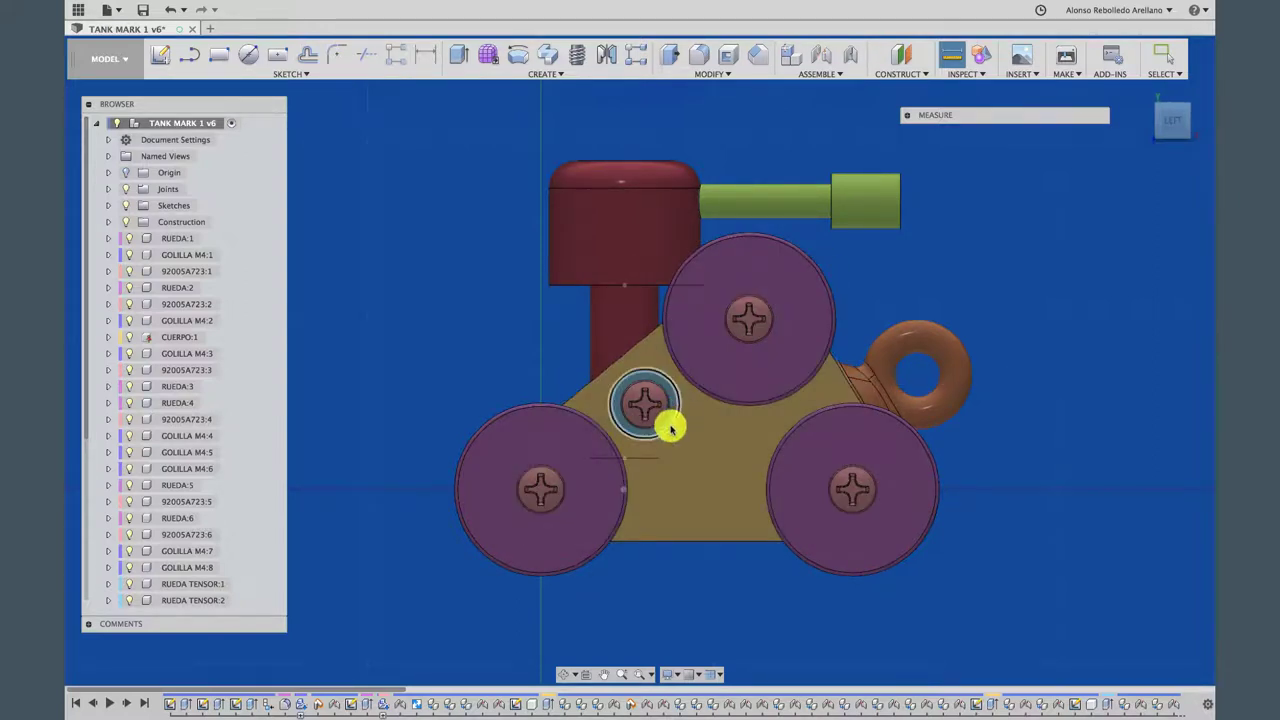
click(615, 430)
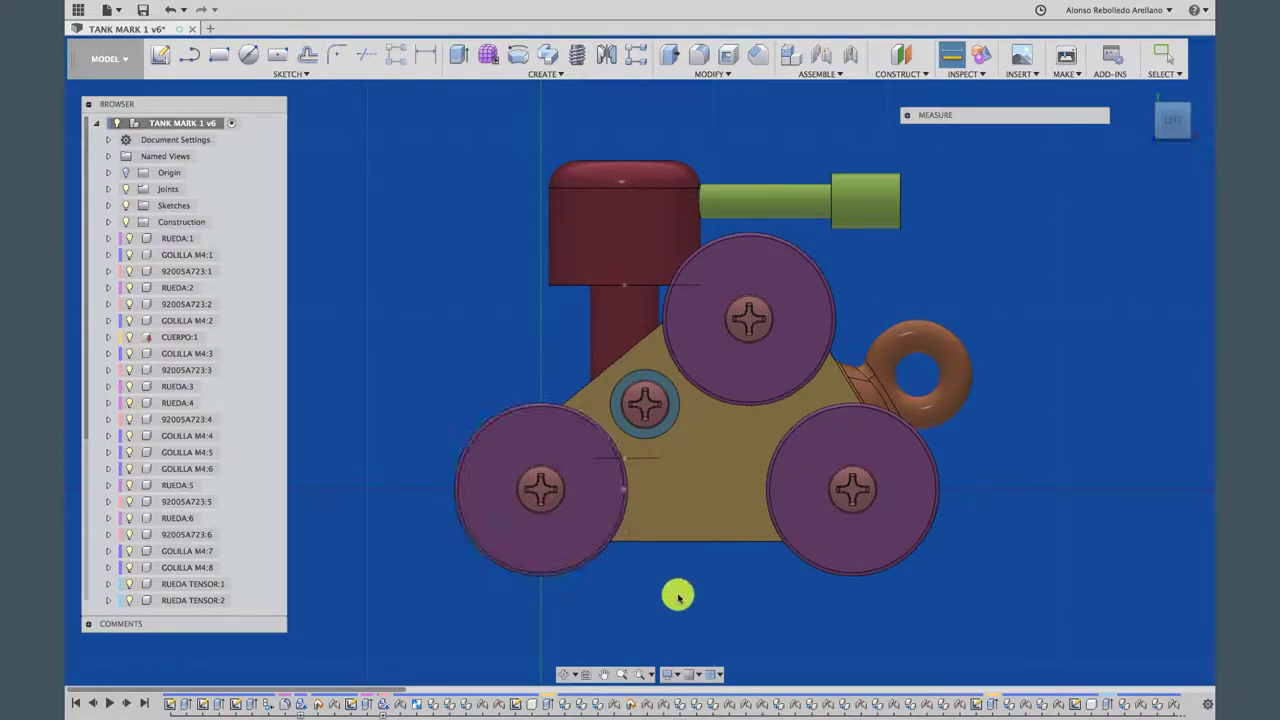
shift+middle_drag(677, 594, 701, 341)
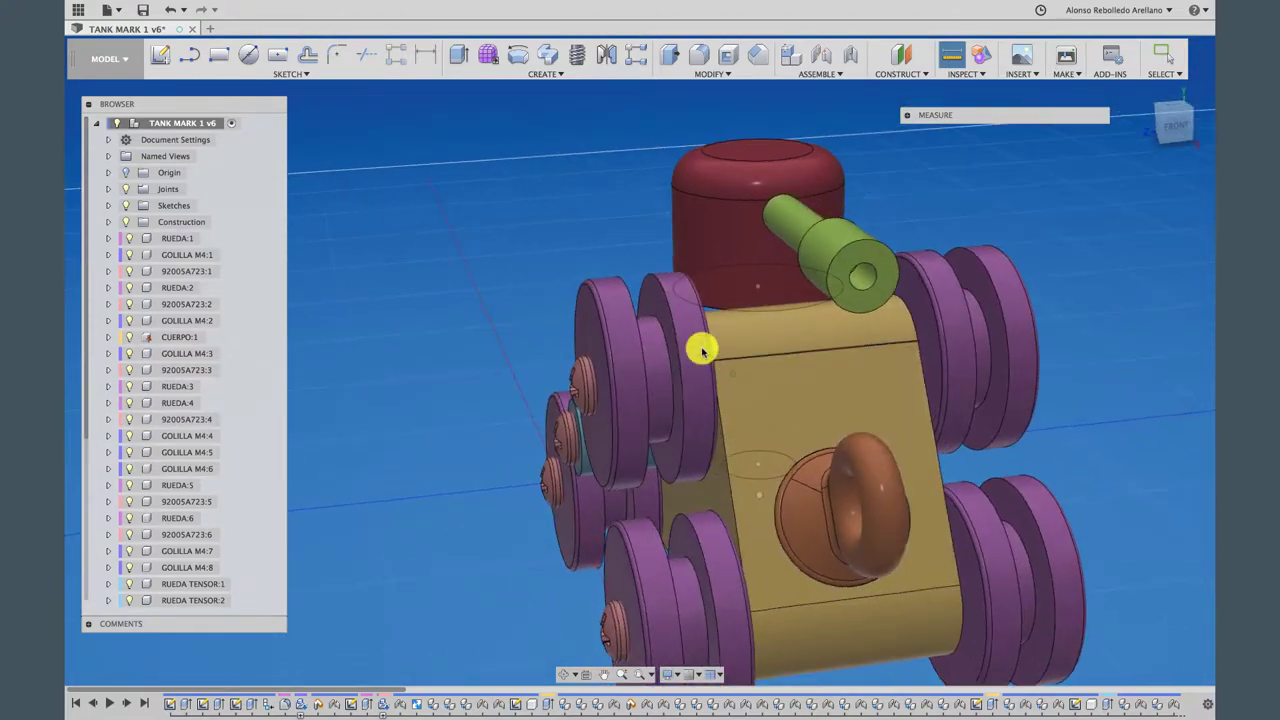
scroll(701, 341, up, 2)
scroll(700, 337, up, 3)
scroll(646, 281, up, 2)
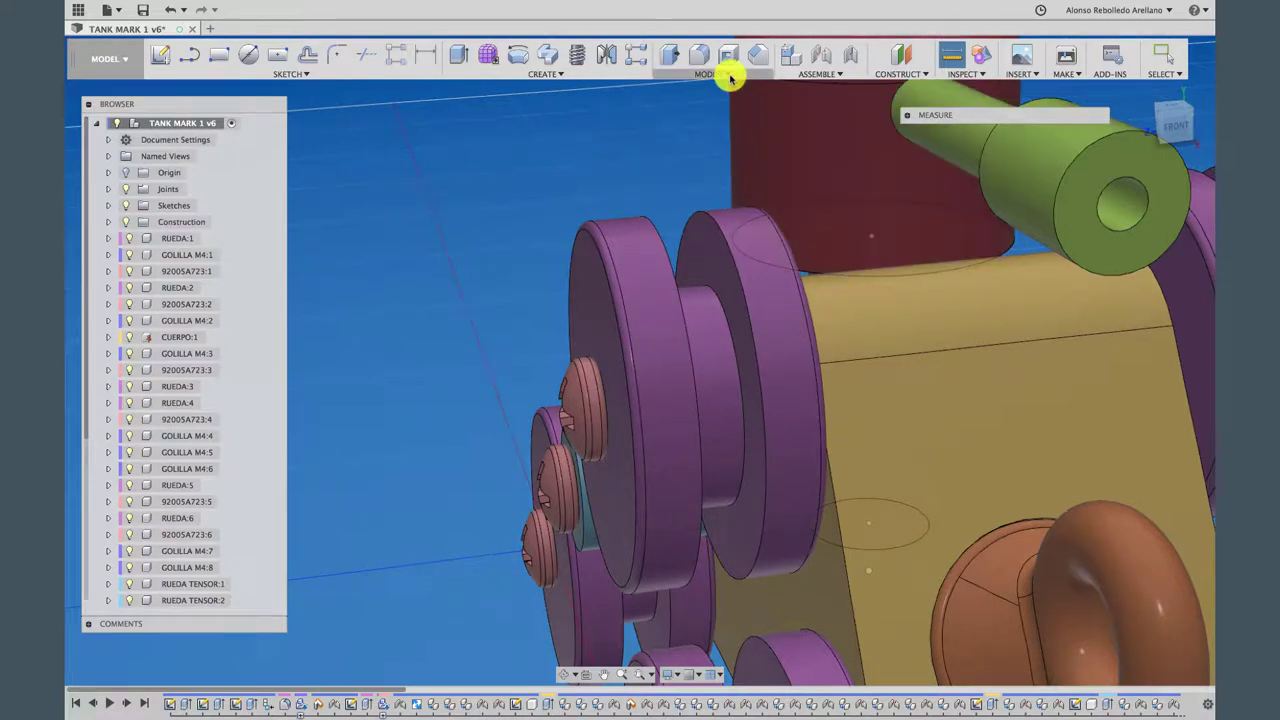
Measure the distance between two front wheel edges, reading 11.0 mm
click(908, 116)
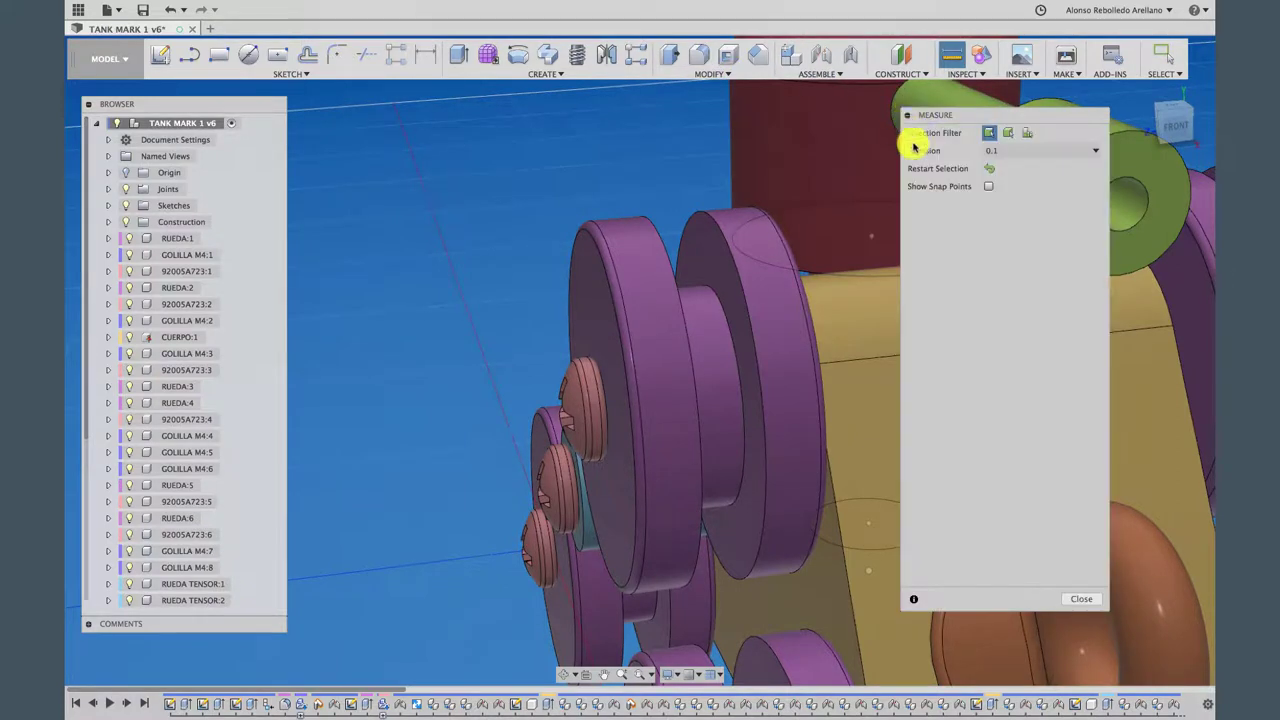
click(605, 237)
click(773, 226)
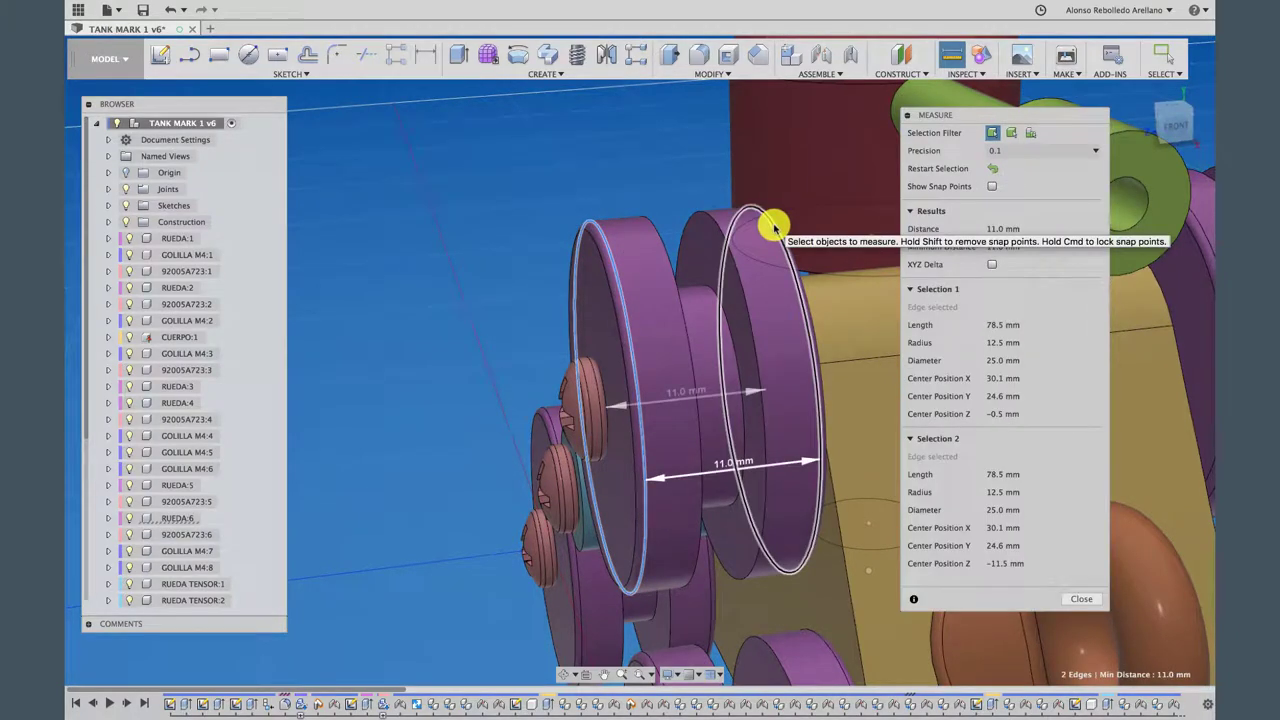
scroll(691, 471, up, 1)
scroll(743, 480, up, 2)
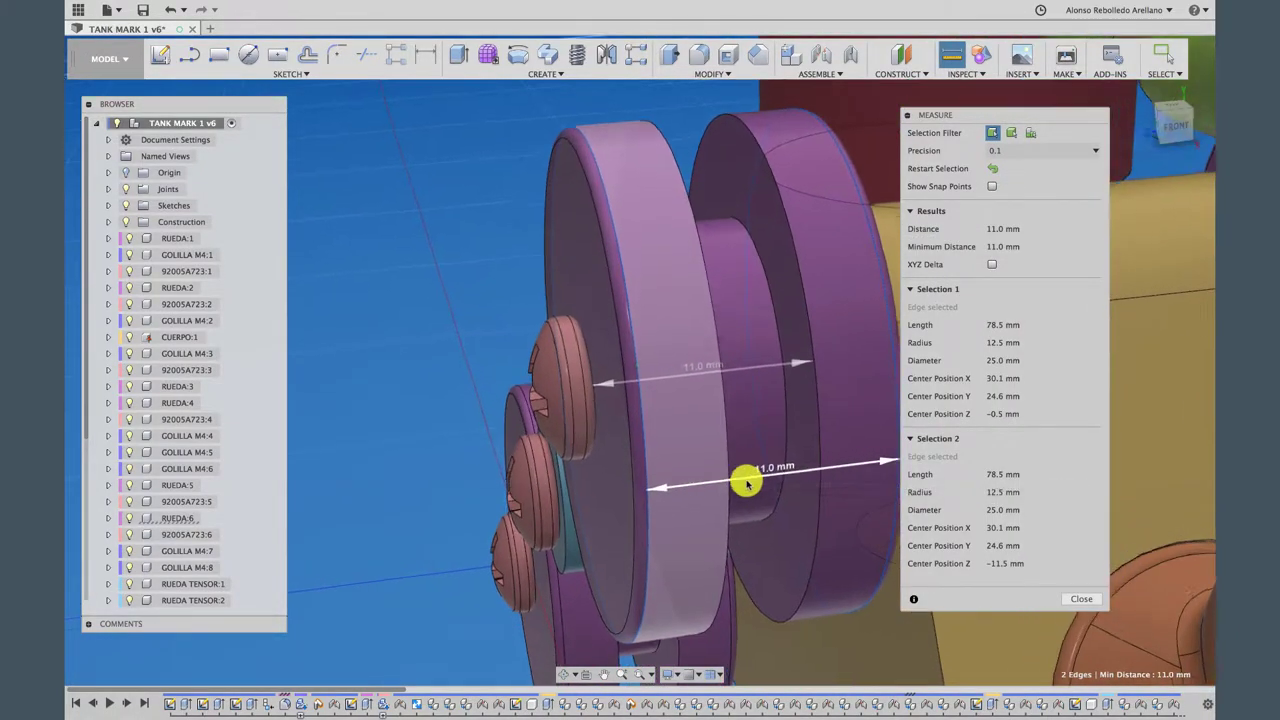
scroll(751, 483, up, 2)
scroll(751, 483, down, 2)
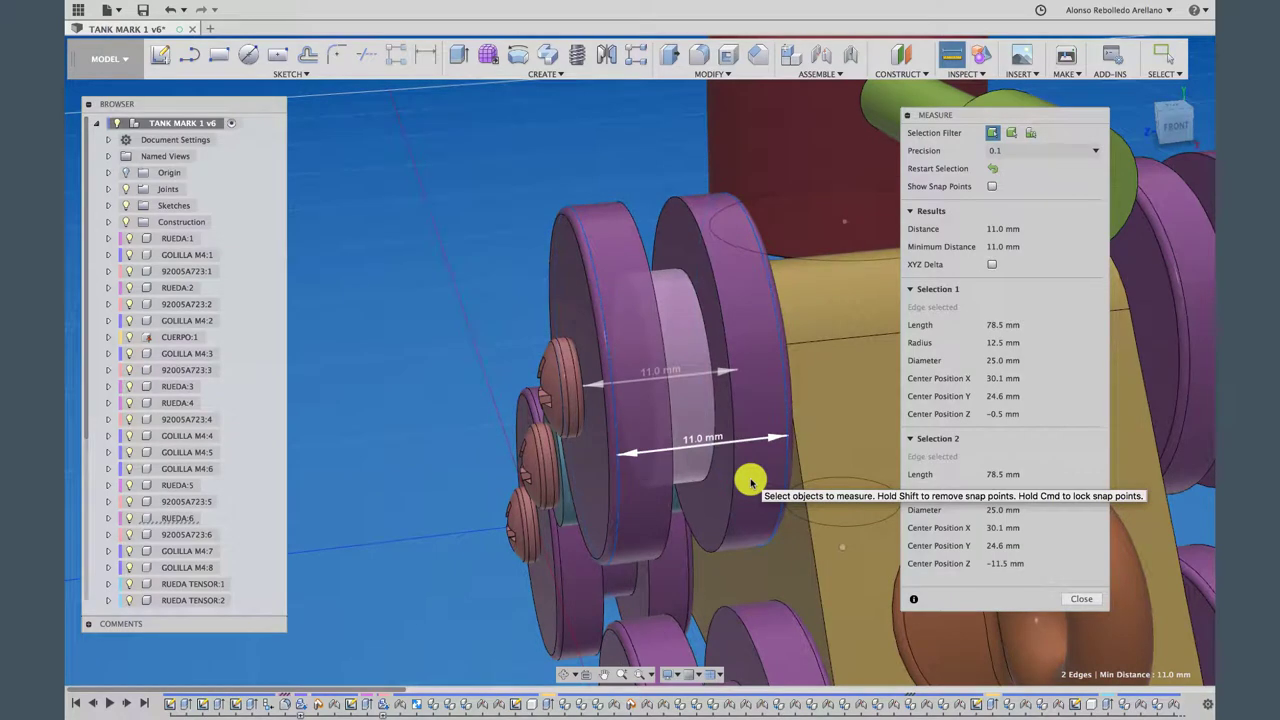
Remeasure to the inner wheel edge for 7.5 mm, then close the measurement
mouse_move(749, 483)
shift+middle_down()
mouse_move(492, 249)
mouse_move(543, 257)
shift+middle_up()
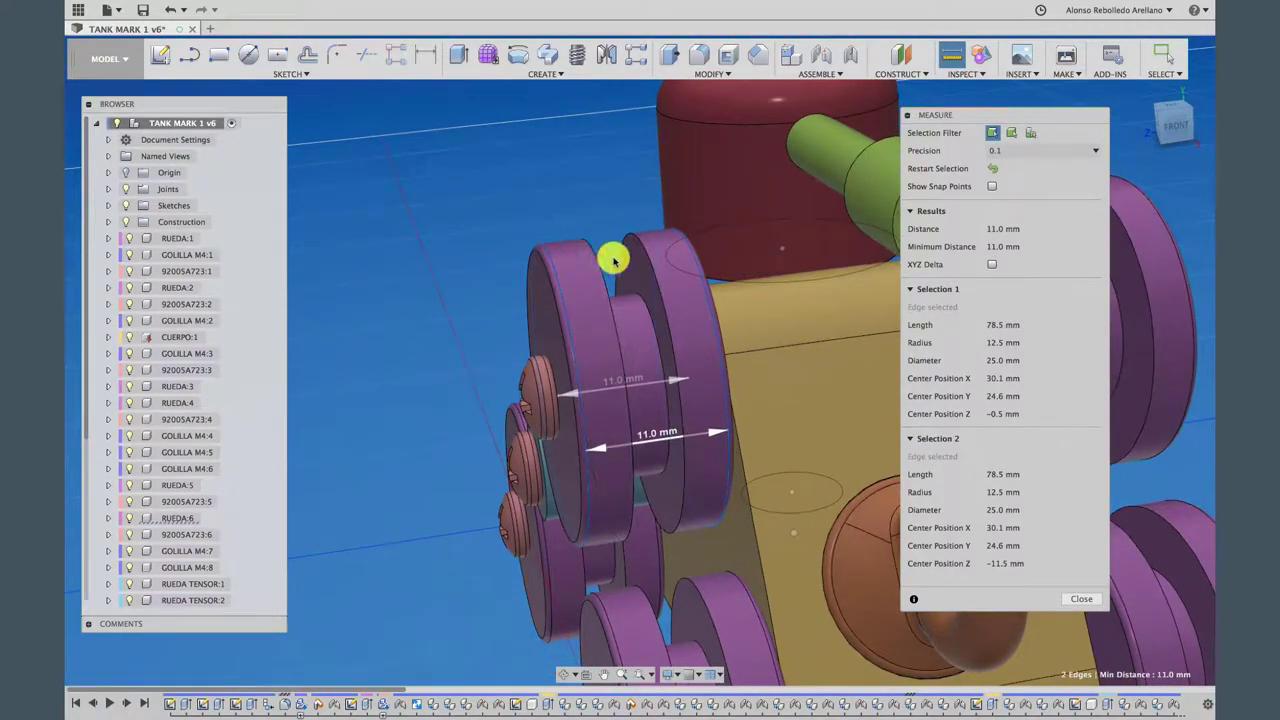
shift+middle_drag(620, 266, 617, 246)
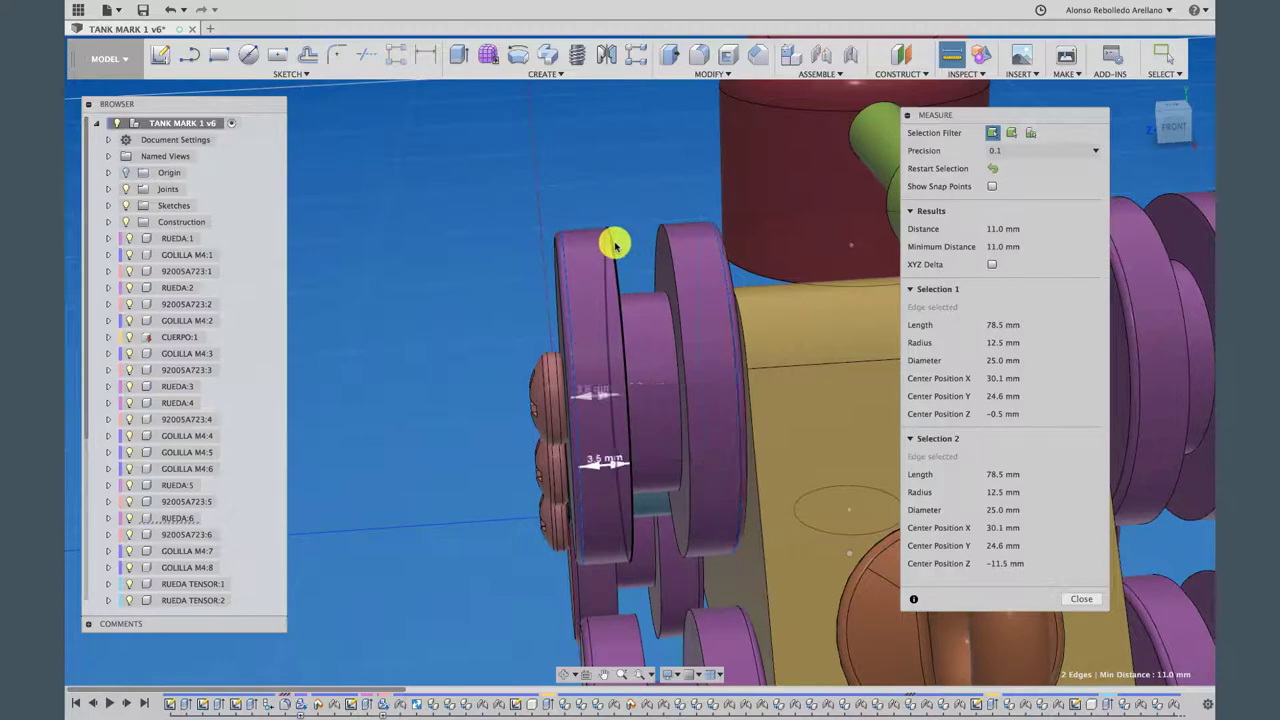
click(663, 240)
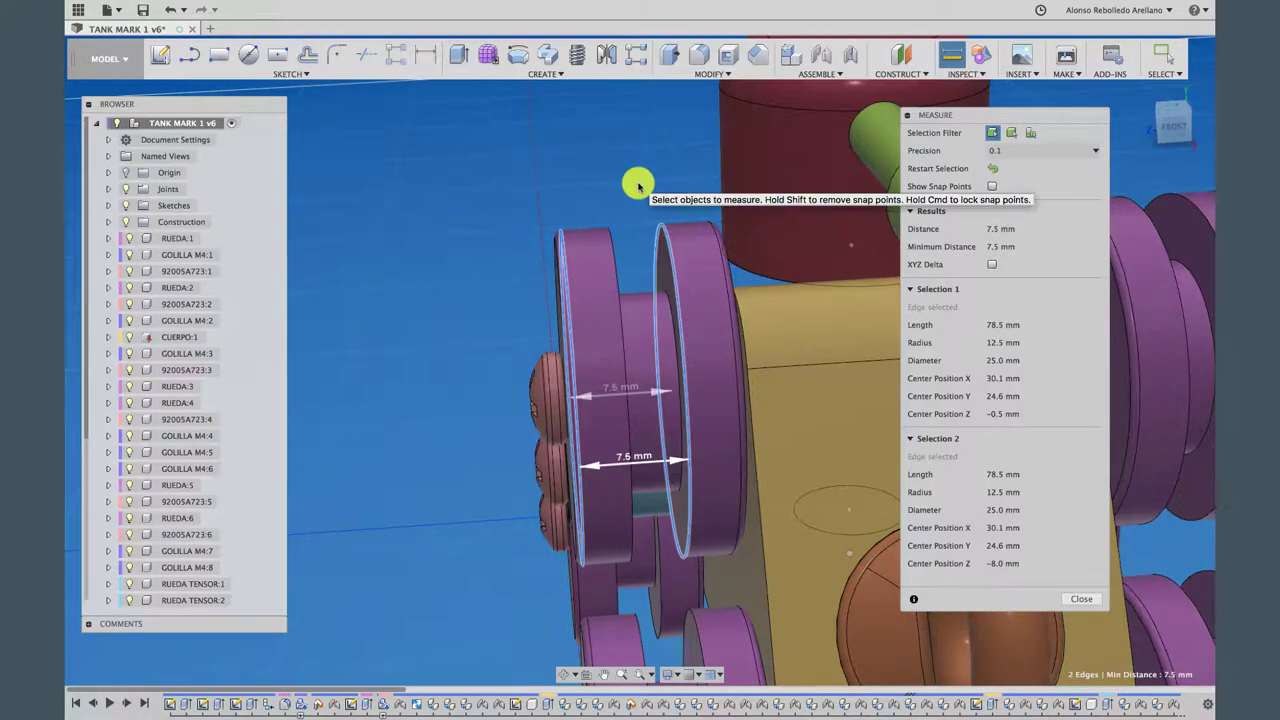
scroll(638, 185, up, 5)
shift+scroll(638, 185, up, 2)
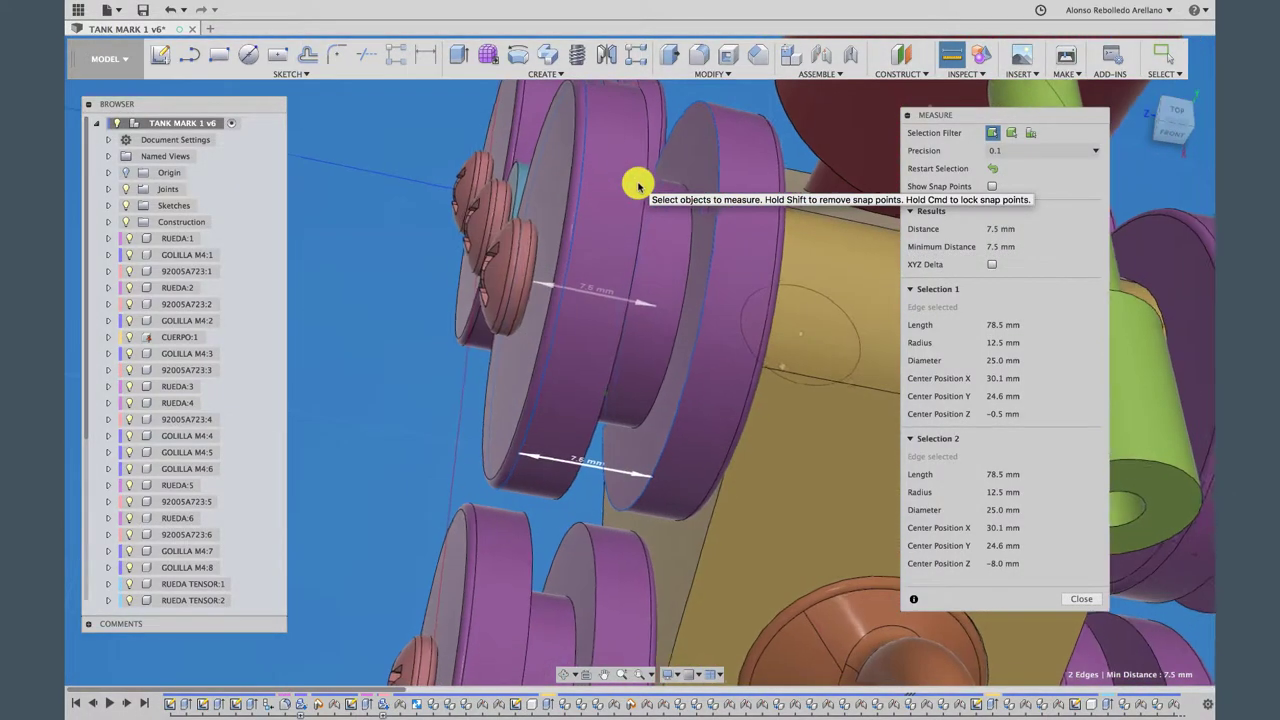
shift+scroll(638, 185, up, 2)
shift+scroll(638, 185, up, 2)
shift+scroll(638, 185, up, 1)
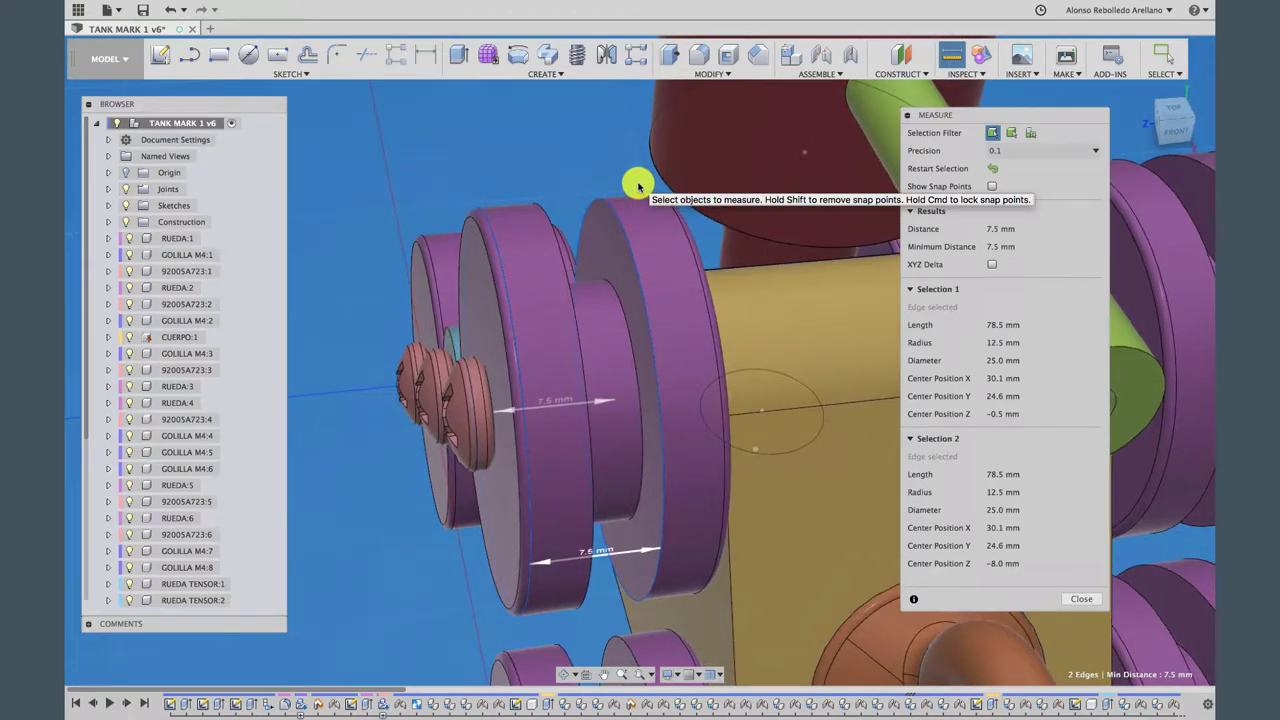
key(Escape)
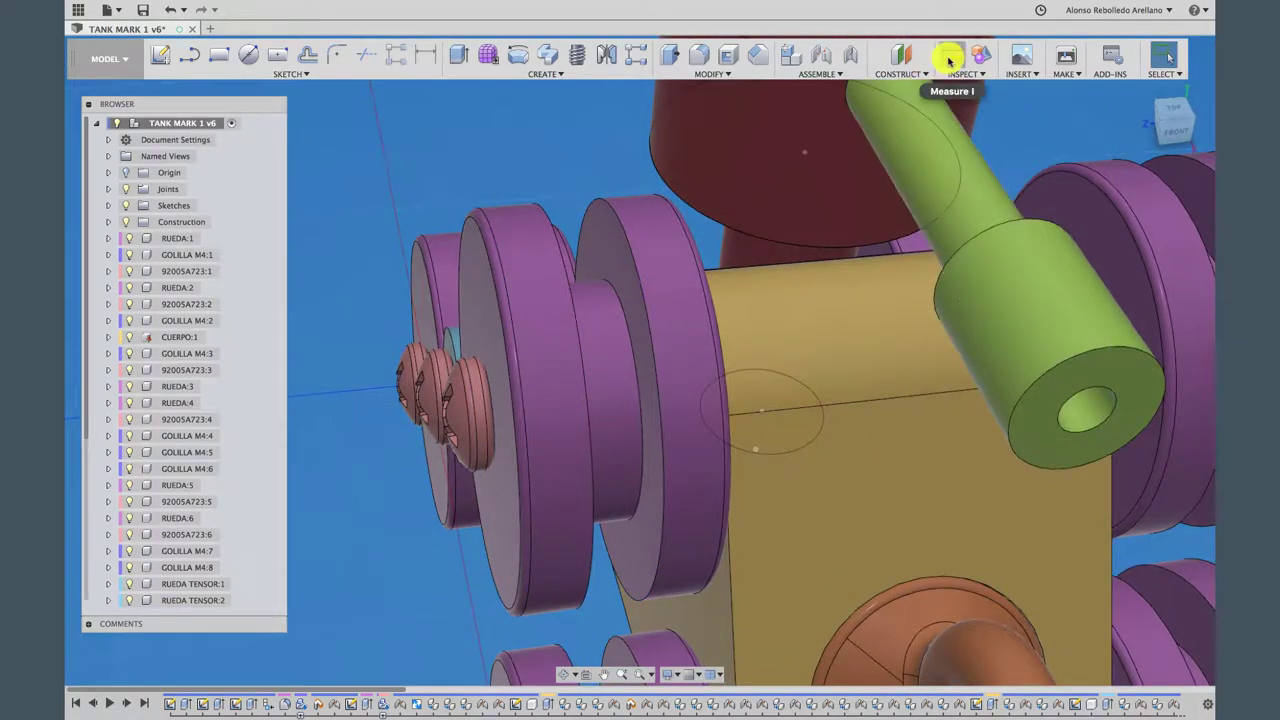
Measure two wheel edges 4.0 mm apart, then cancel that measurement
click(951, 55)
click(547, 216)
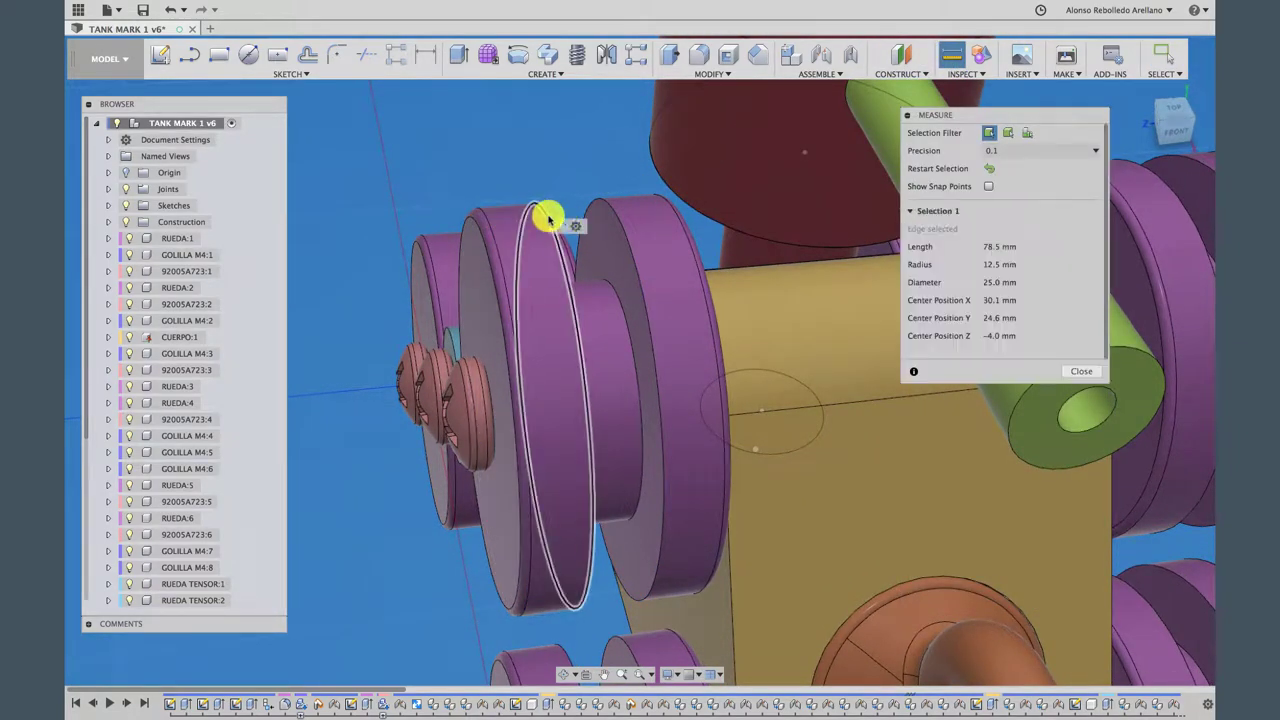
click(609, 211)
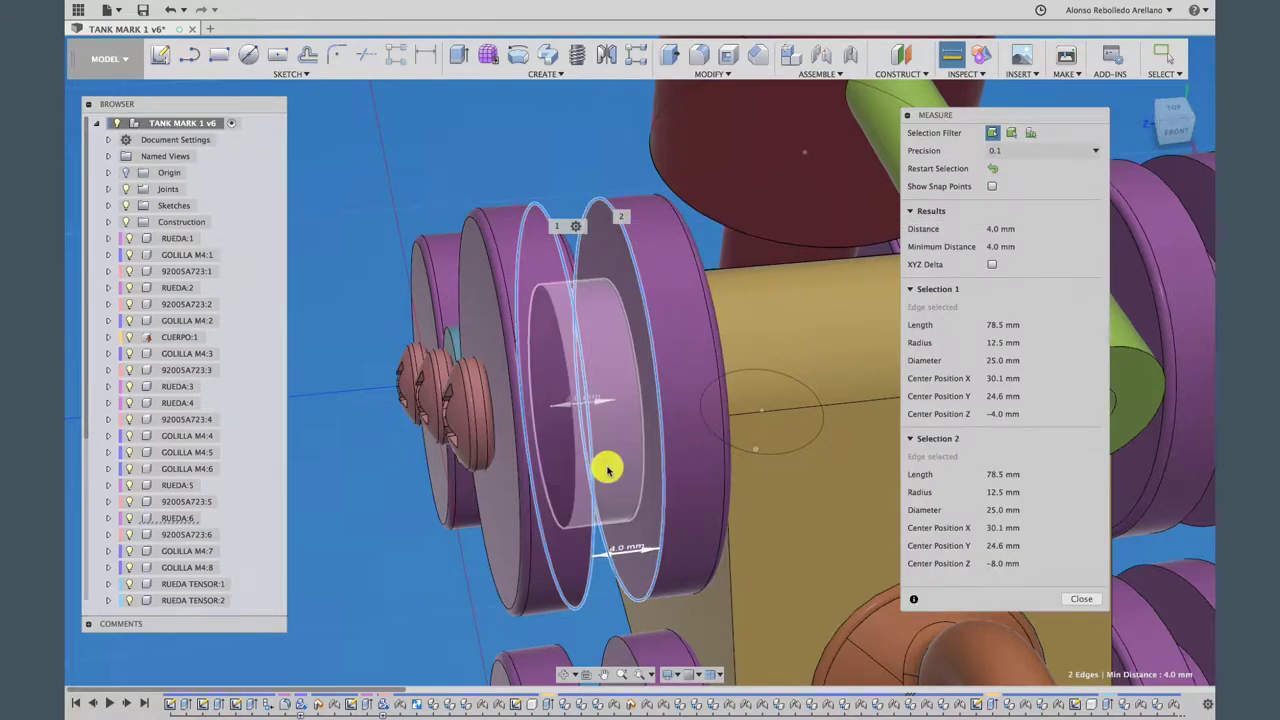
mouse_move(608, 465)
shift+middle_down()
mouse_move(597, 457)
mouse_move(634, 571)
mouse_move(651, 551)
mouse_move(666, 457)
mouse_move(535, 283)
shift+middle_up()
key(Escape)
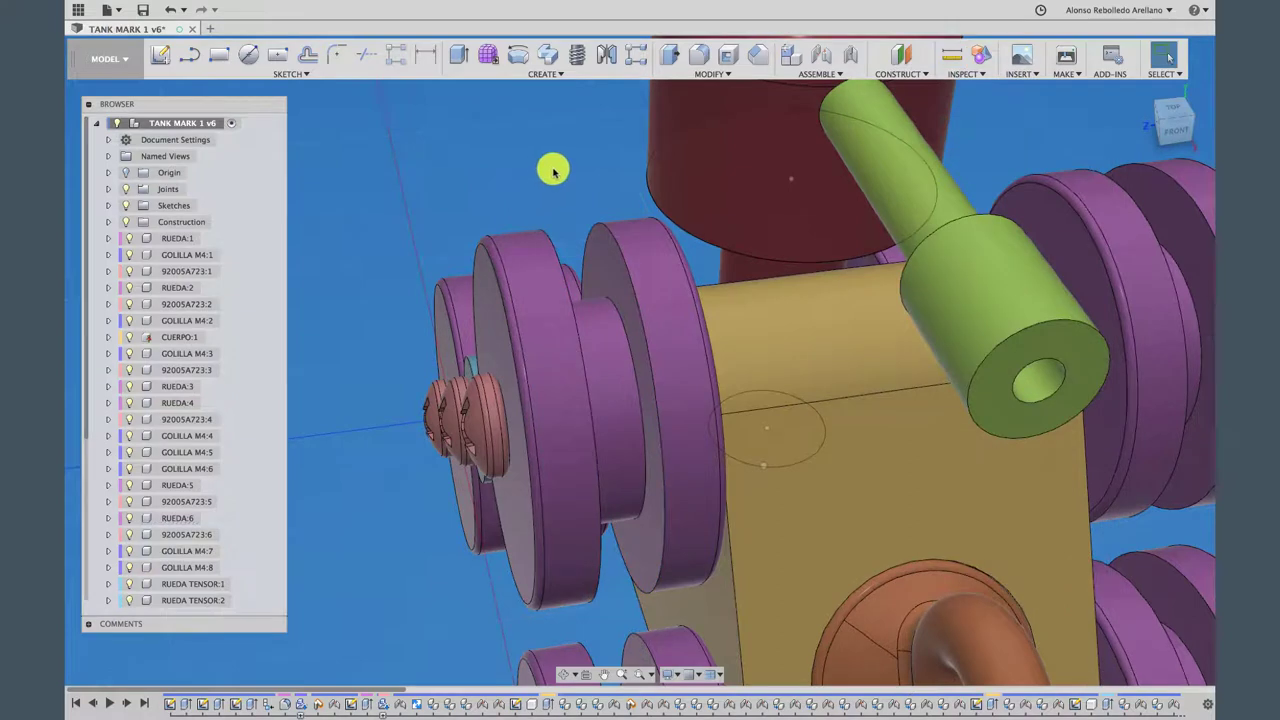
Measure the wheel's outer edge (radius 12.5 mm) against its inner hub edge (radius 7.5 mm)
click(952, 55)
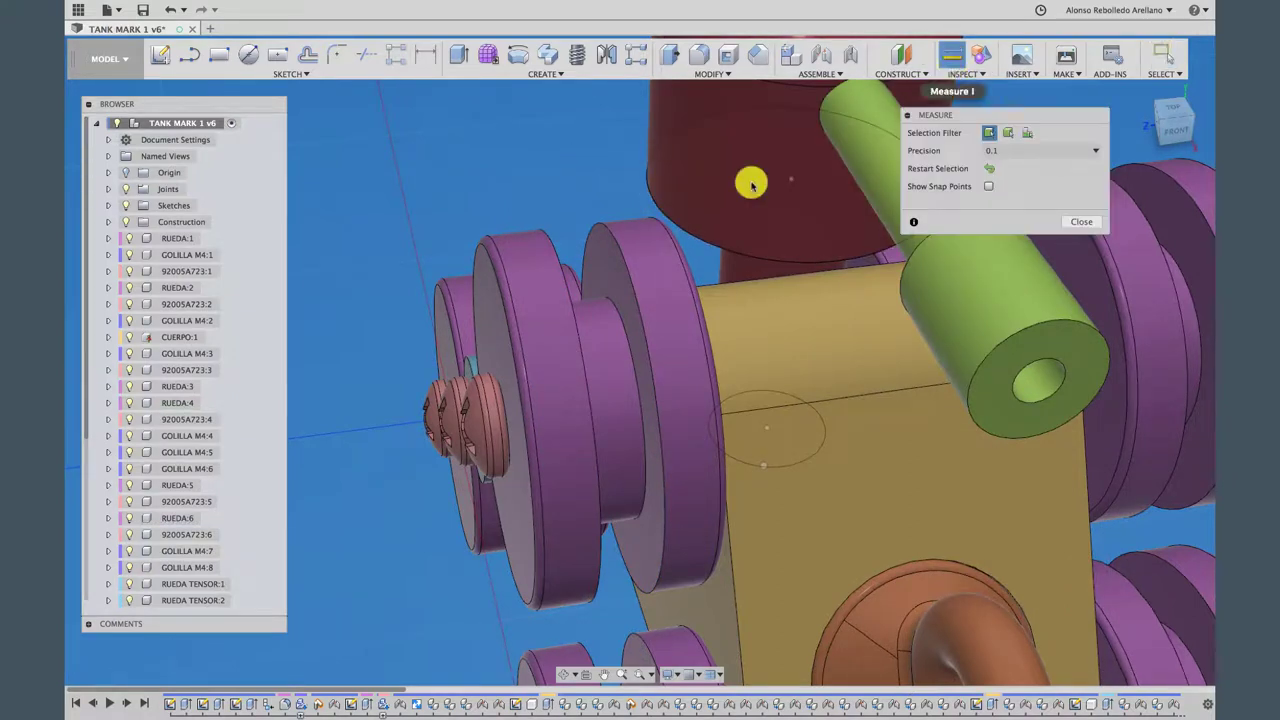
click(620, 252)
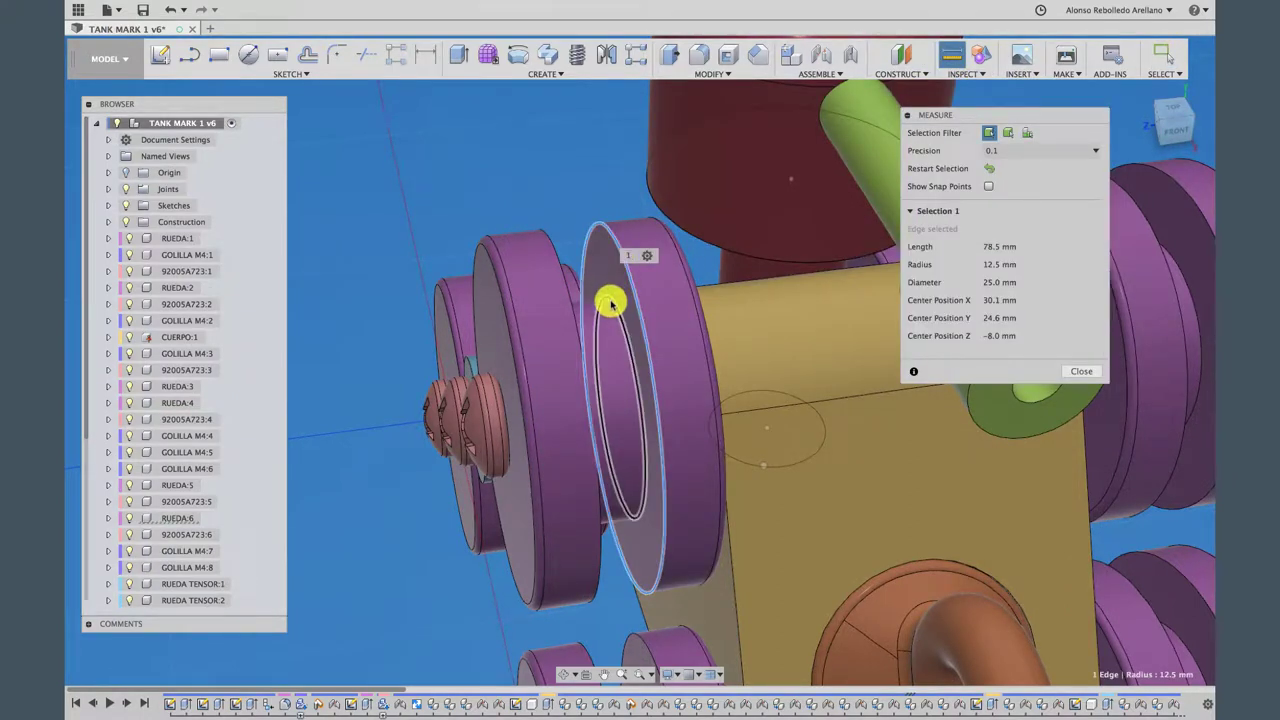
click(610, 302)
mouse_move(686, 443)
shift+middle_down()
mouse_move(676, 501)
mouse_move(652, 422)
mouse_move(621, 387)
mouse_move(506, 520)
mouse_move(600, 376)
mouse_move(586, 286)
shift+middle_up()
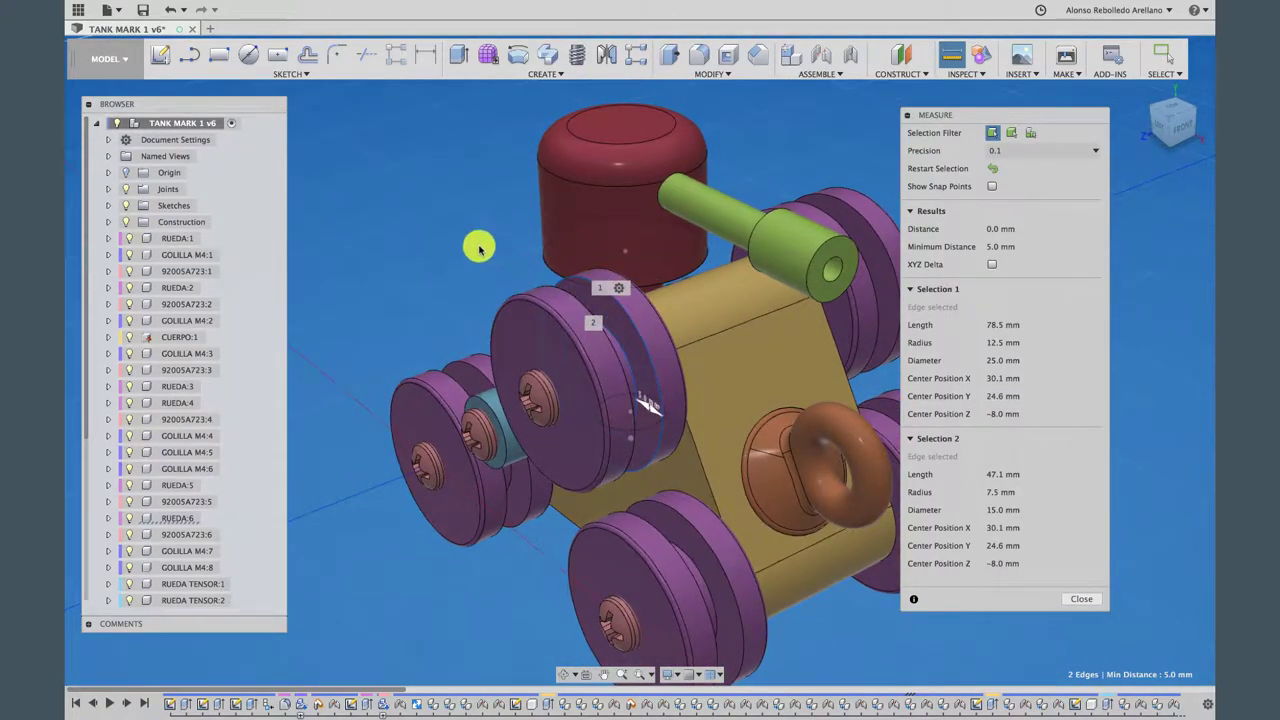
Collapse the measure panel, review the 5.0 mm reading, and close the measurement
click(909, 118)
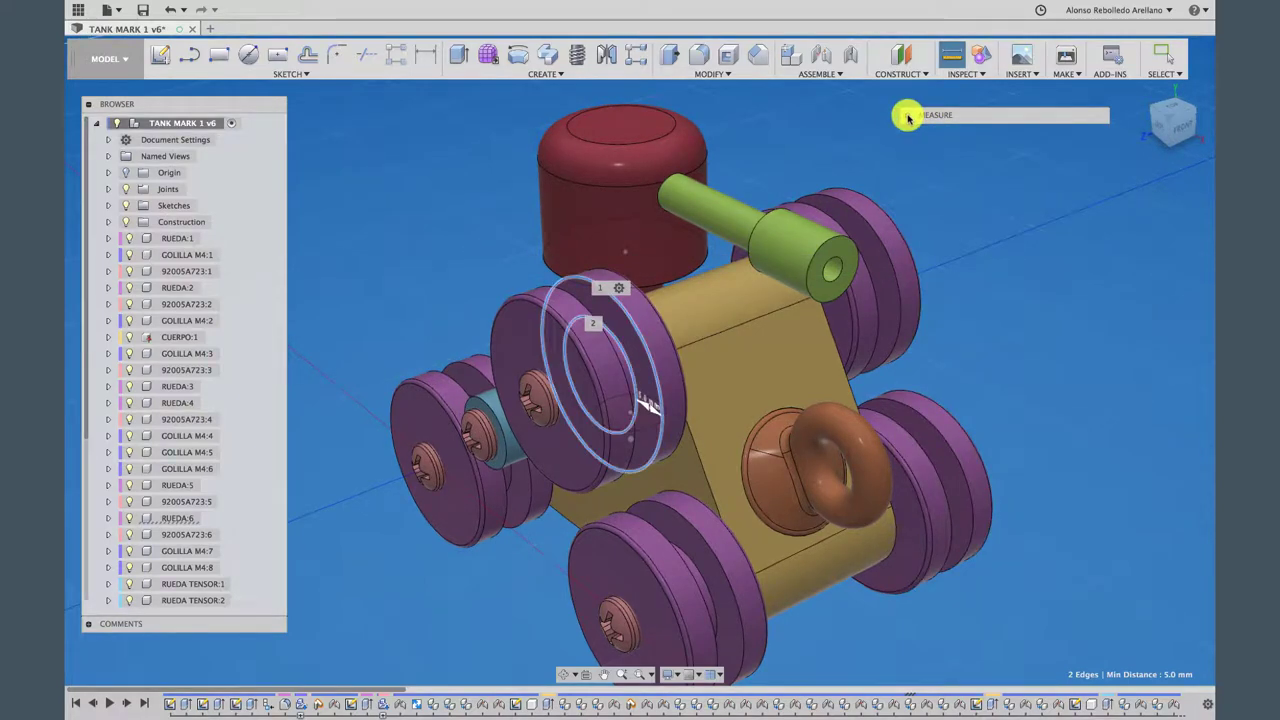
shift+scroll(996, 228, left, 3)
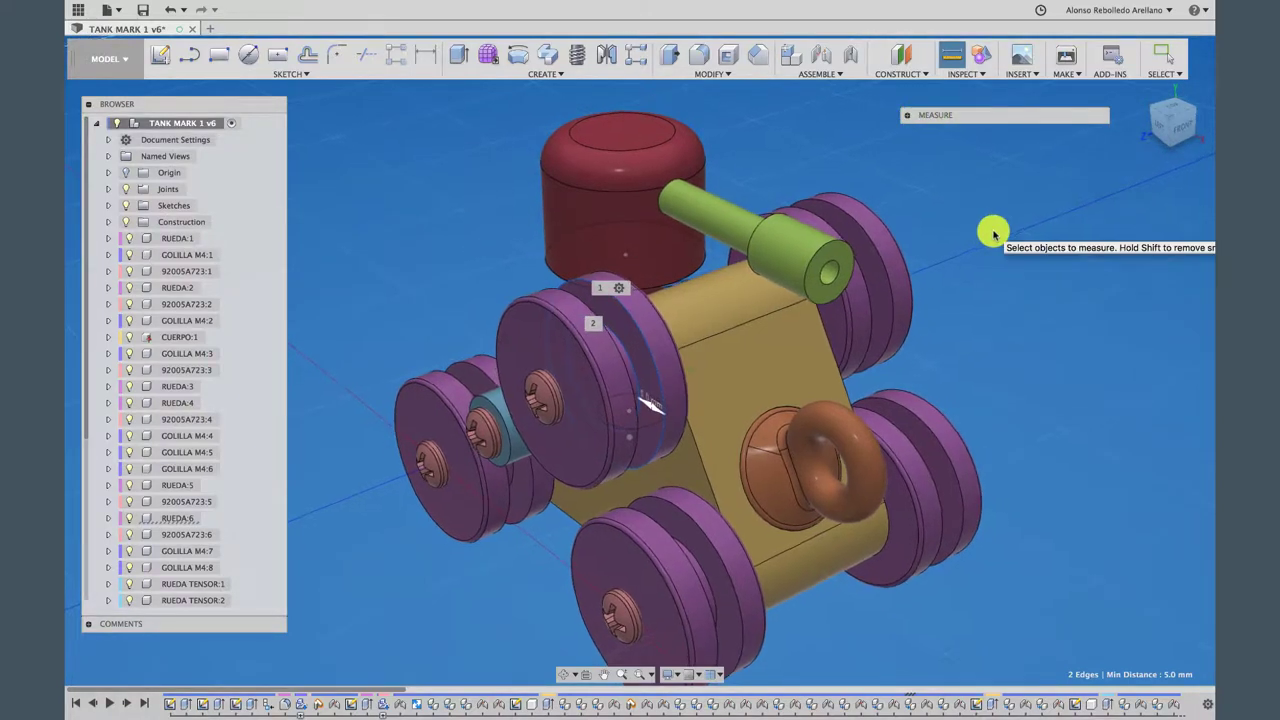
shift+scroll(996, 228, left, 3)
shift+scroll(995, 230, left, 3)
shift+scroll(993, 233, left, 3)
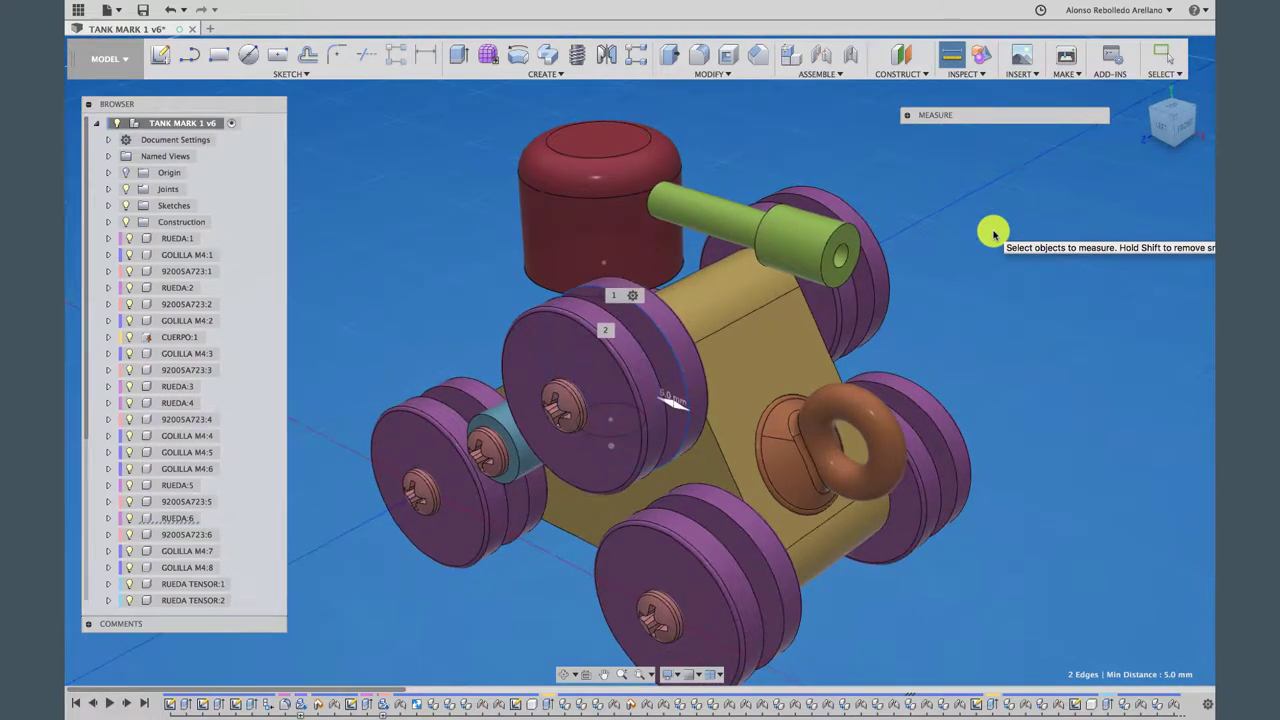
shift+scroll(994, 234, left, 3)
shift+scroll(994, 234, left, 2)
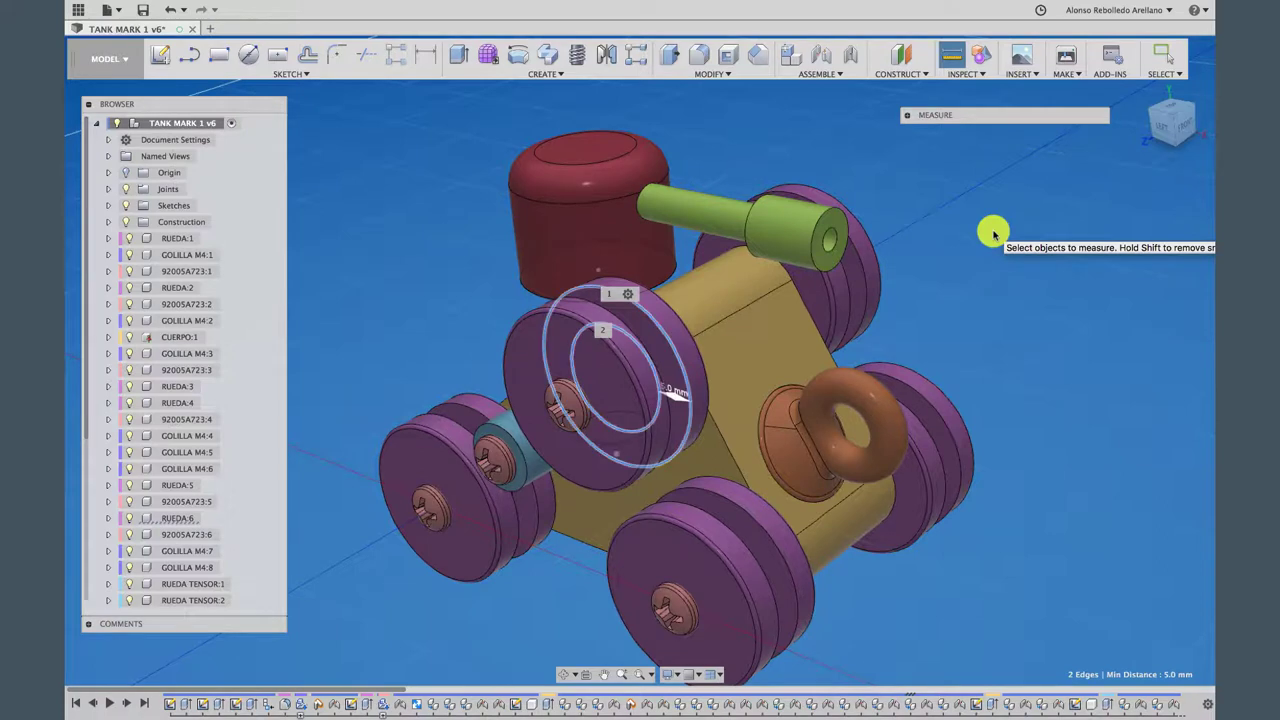
shift+scroll(993, 233, left, 2)
shift+scroll(993, 233, left, 2)
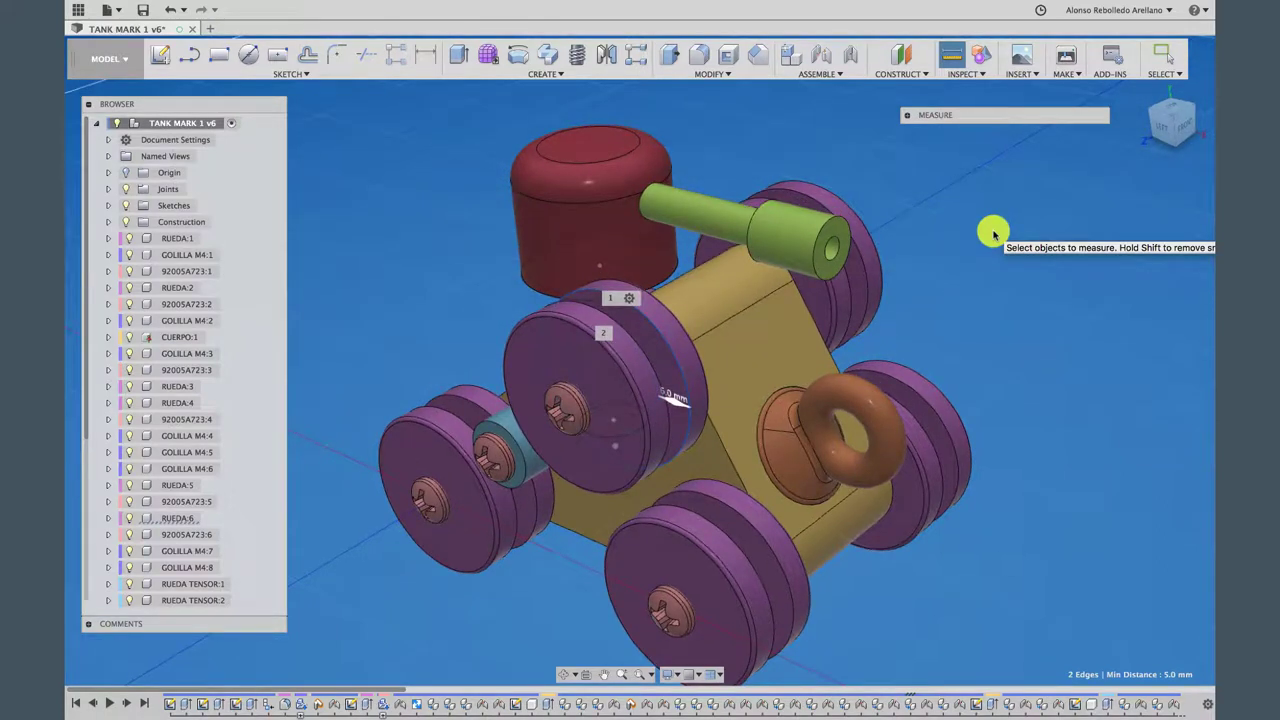
shift+scroll(993, 233, left, 2)
shift+scroll(960, 278, left, 2)
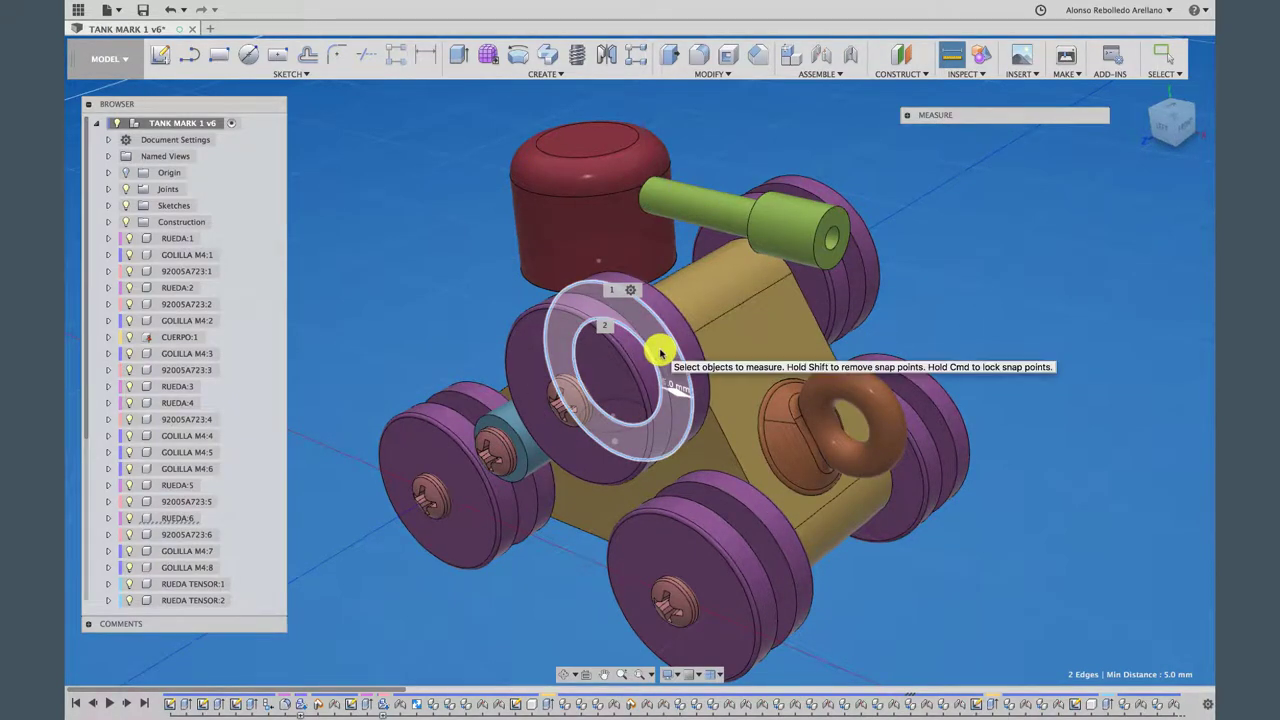
shift+scroll(660, 353, left, 2)
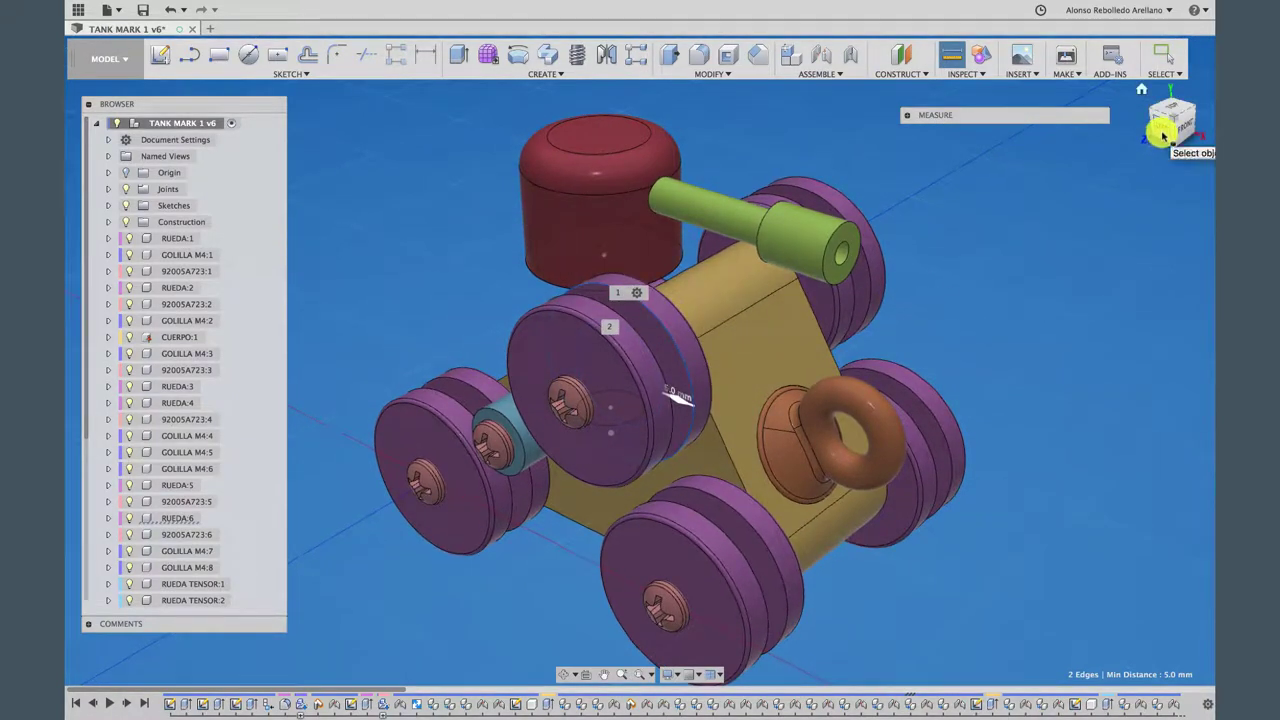
shift+scroll(1034, 274, left, 2)
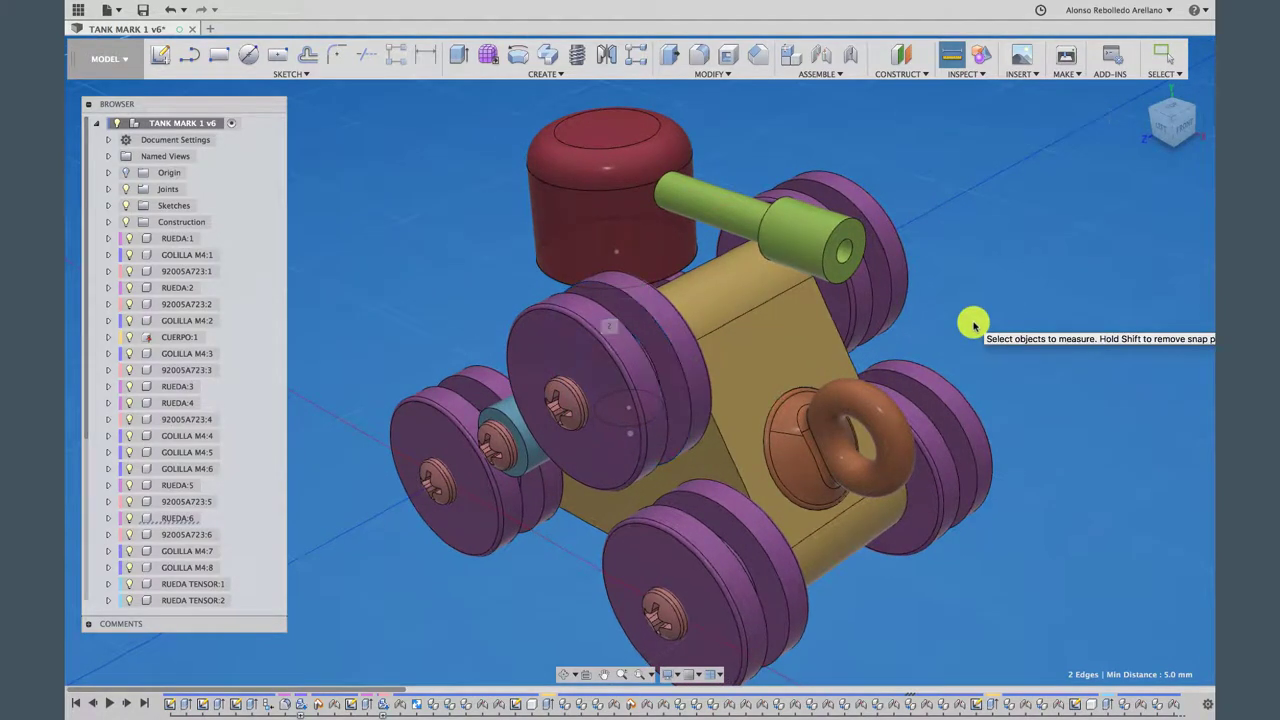
key(Escape)
Pan and zoom the view toward the tank's left wheels
shift+scroll(510, 278, left, 2)
shift+scroll(510, 278, left, 2)
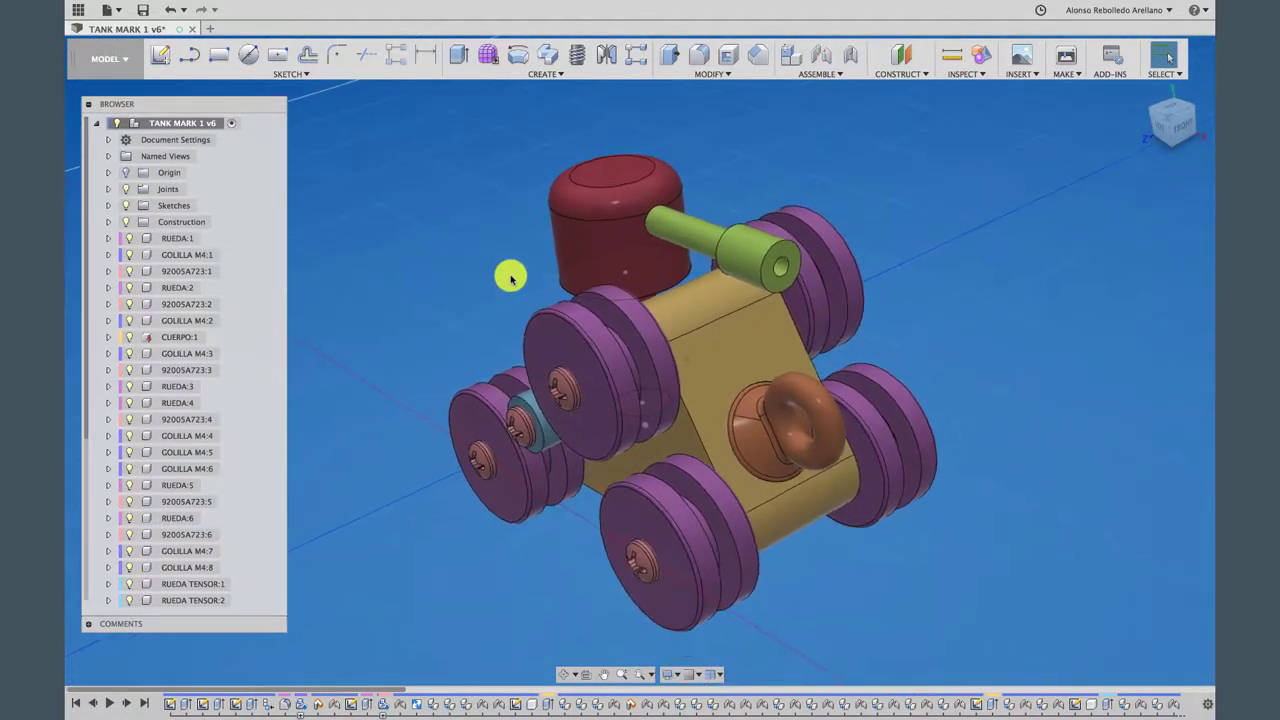
shift+scroll(510, 278, left, 2)
shift+scroll(510, 278, left, 2)
shift+scroll(510, 278, right, 3)
scroll(510, 278, up, 3)
scroll(510, 278, up, 2)
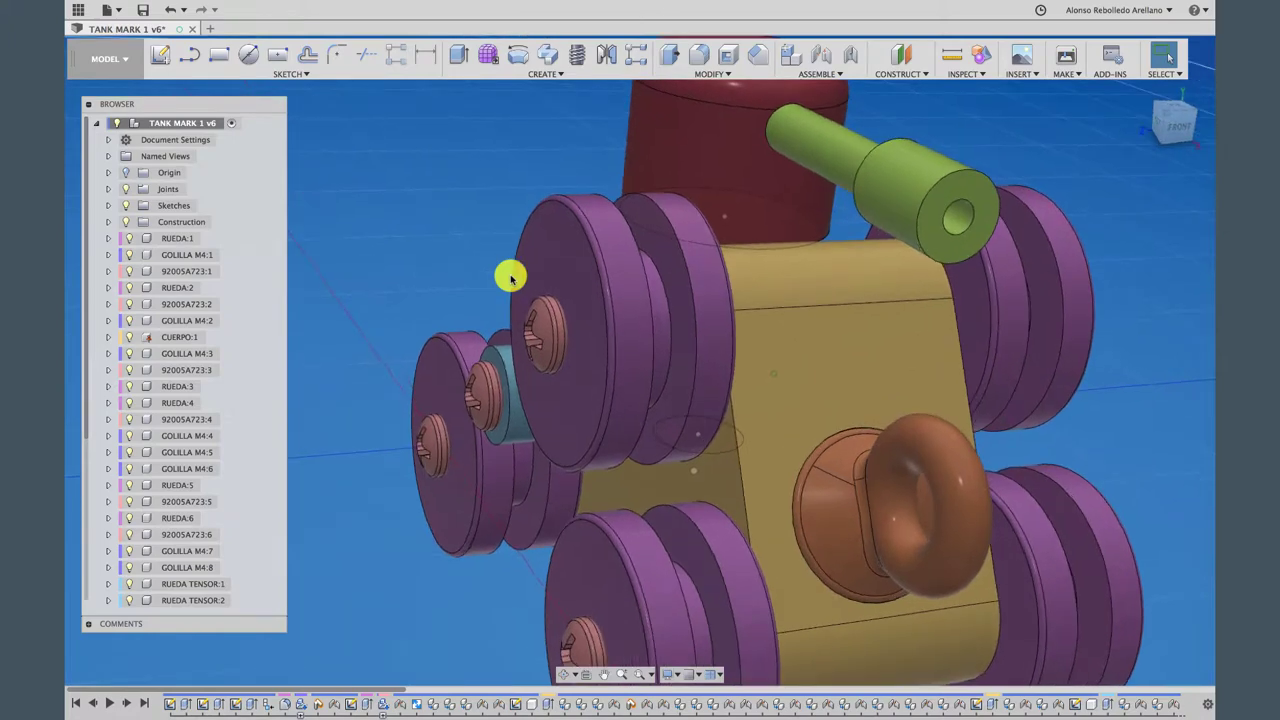
shift+scroll(510, 278, left, 3)
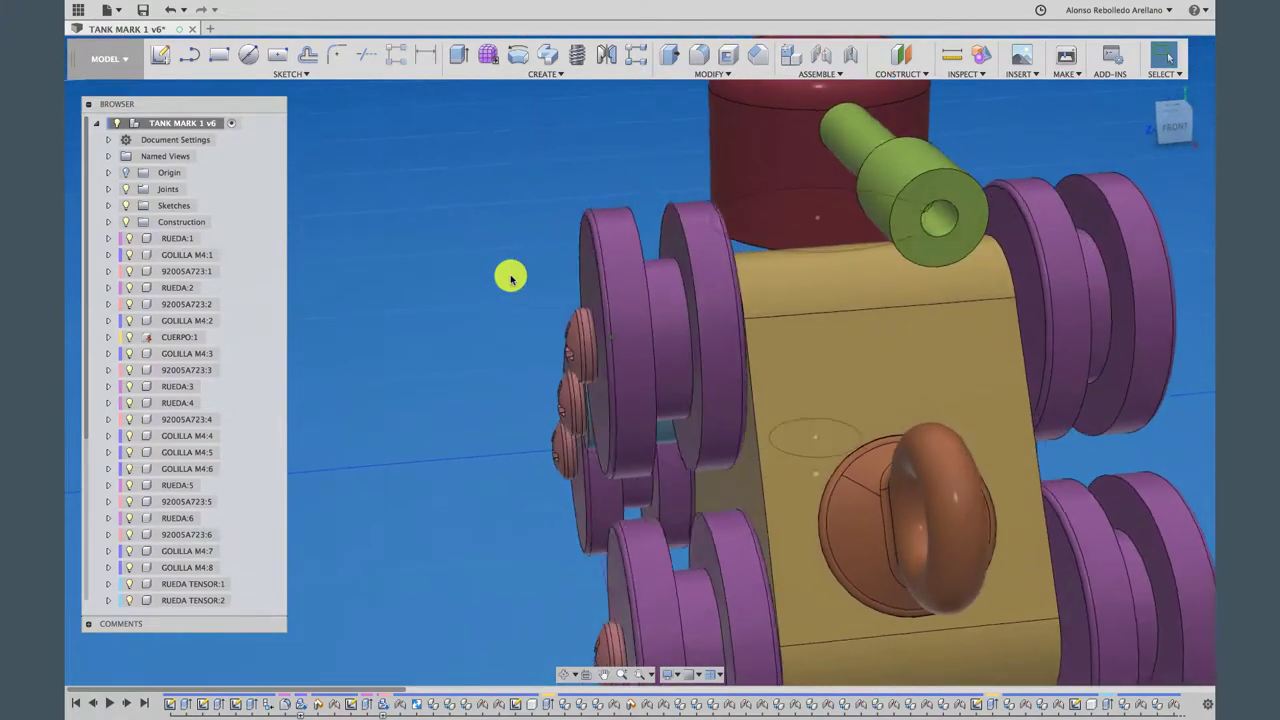
shift+scroll(510, 278, down, 2)
shift+scroll(511, 274, down, 2)
shift+scroll(546, 269, down, 2)
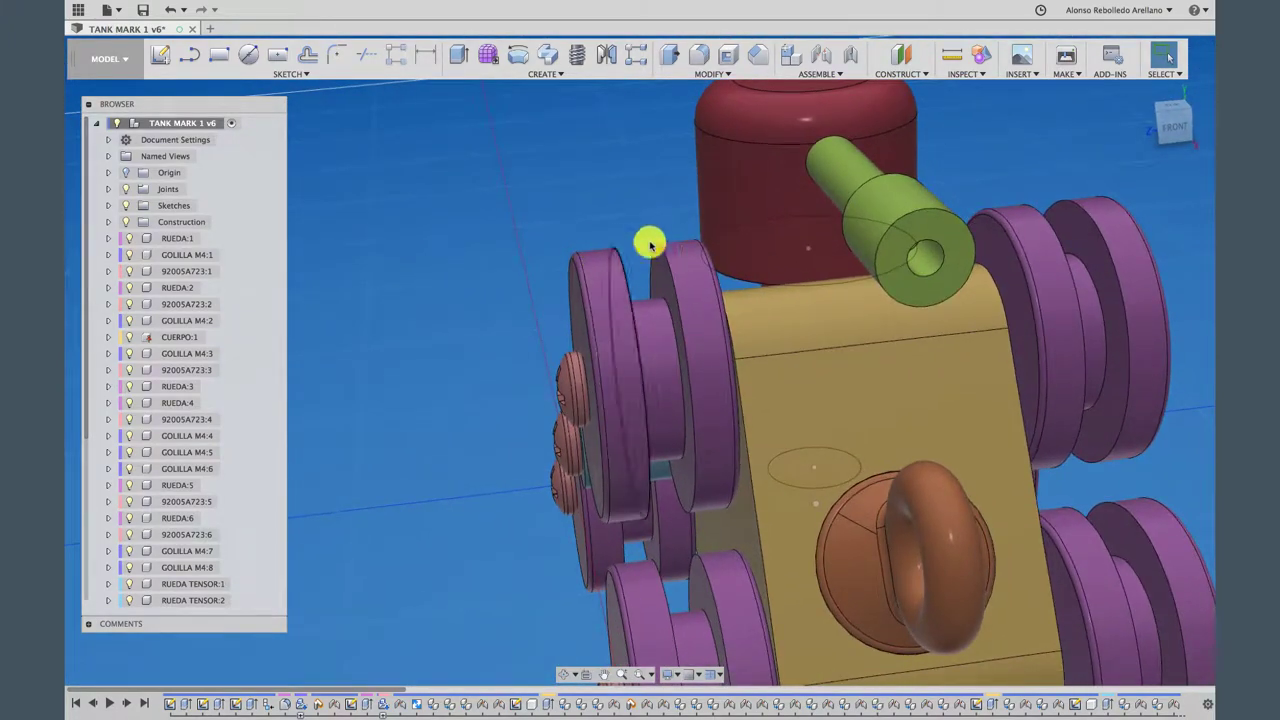
shift+scroll(587, 220, right, 3)
shift+scroll(601, 201, right, 3)
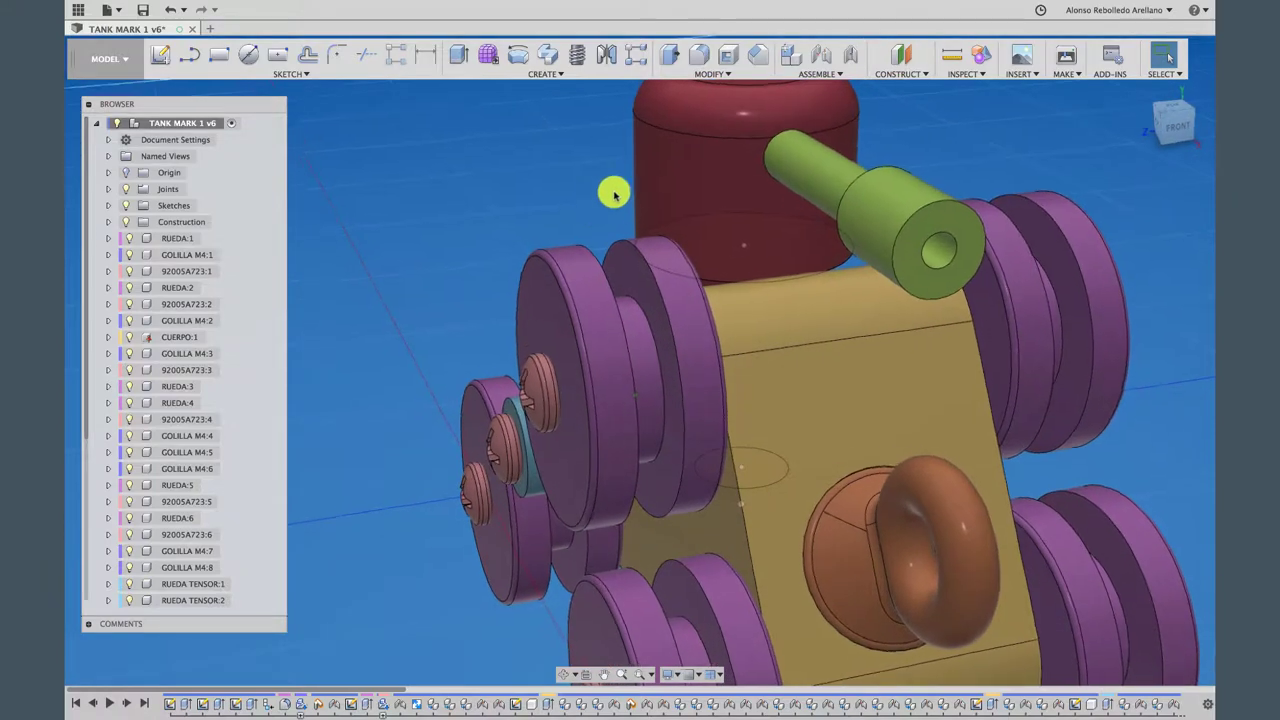
Create an offset construction plane at -0.5 from the front-left wheel's outer face
click(900, 60)
click(535, 313)
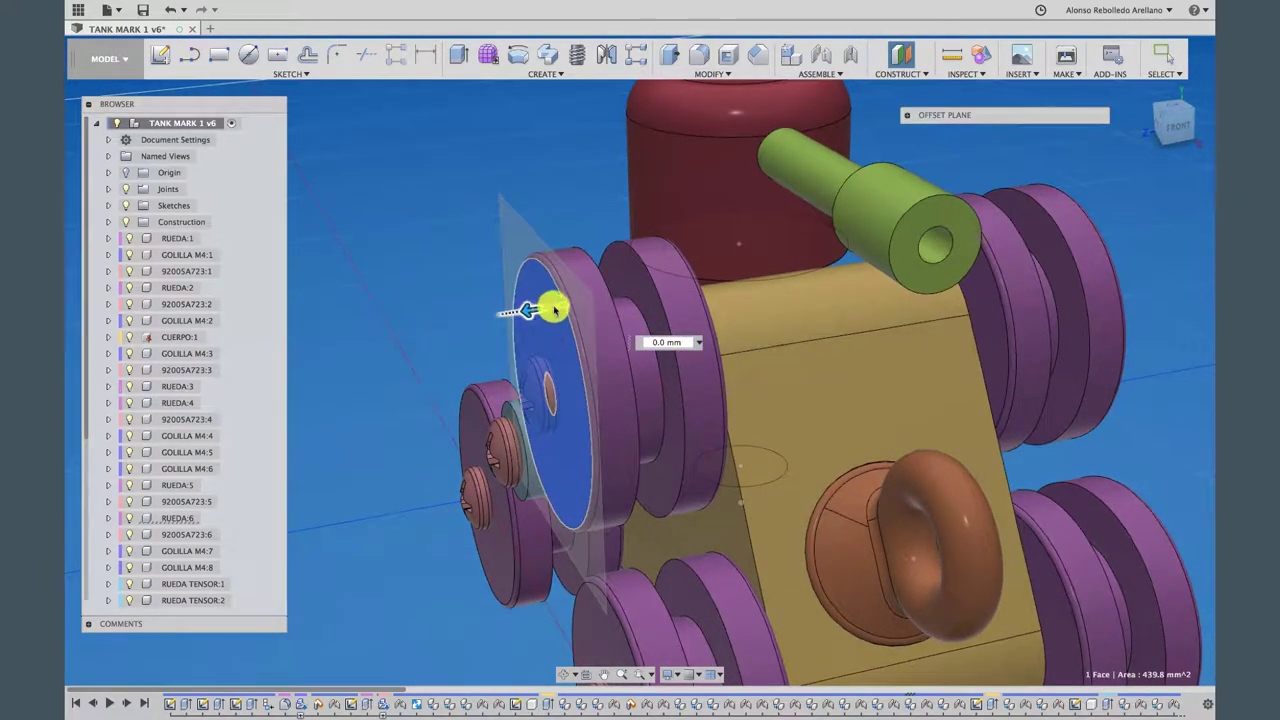
drag(555, 310, 565, 305)
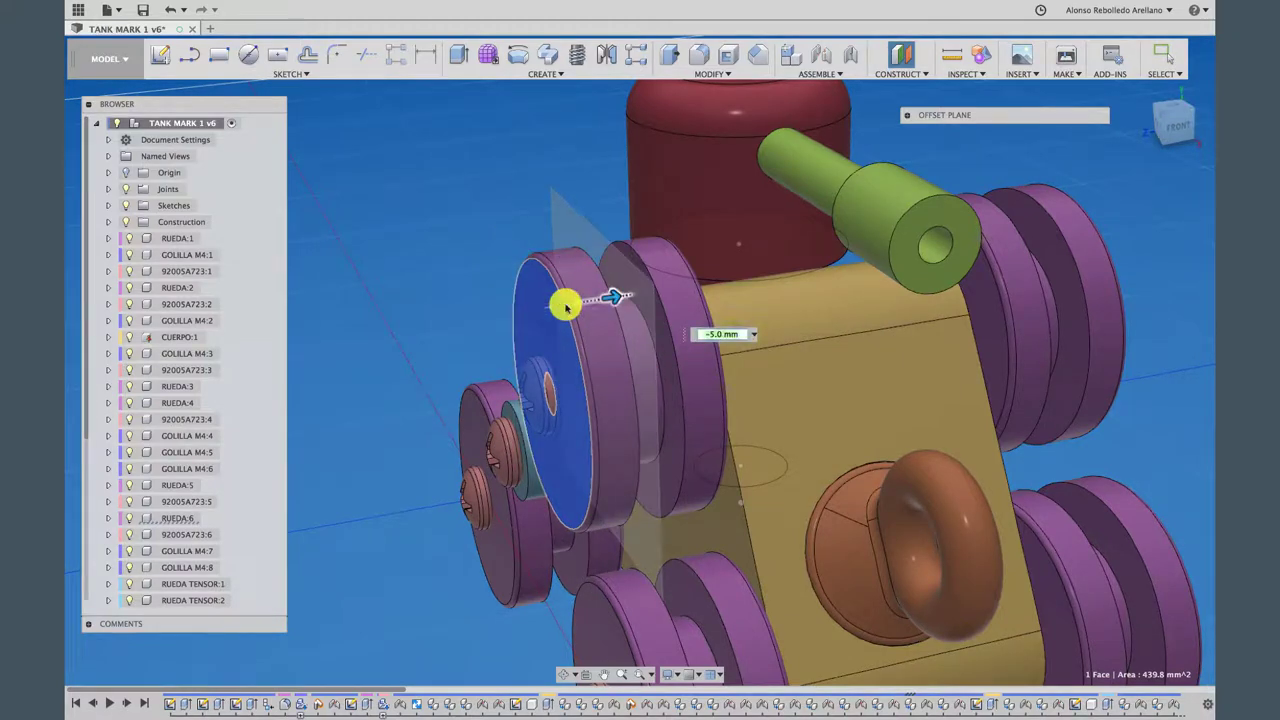
click(1176, 124)
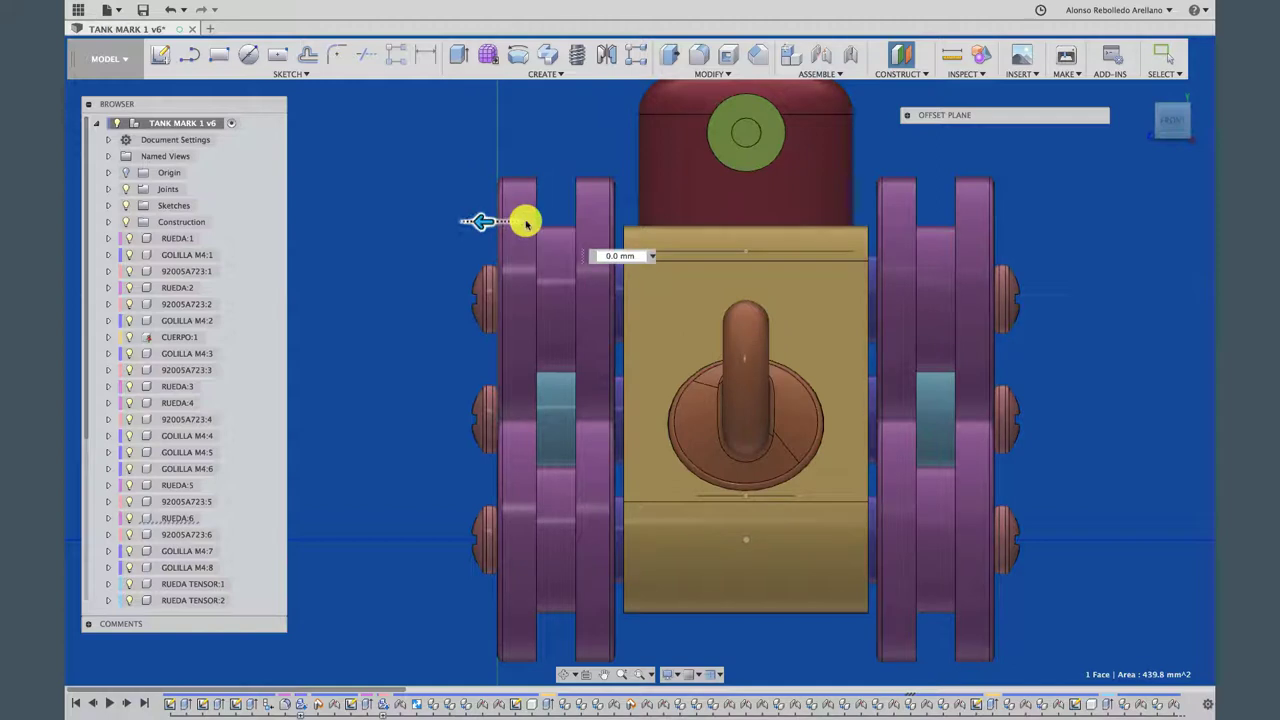
drag(526, 222, 635, 271)
text(-0.5)
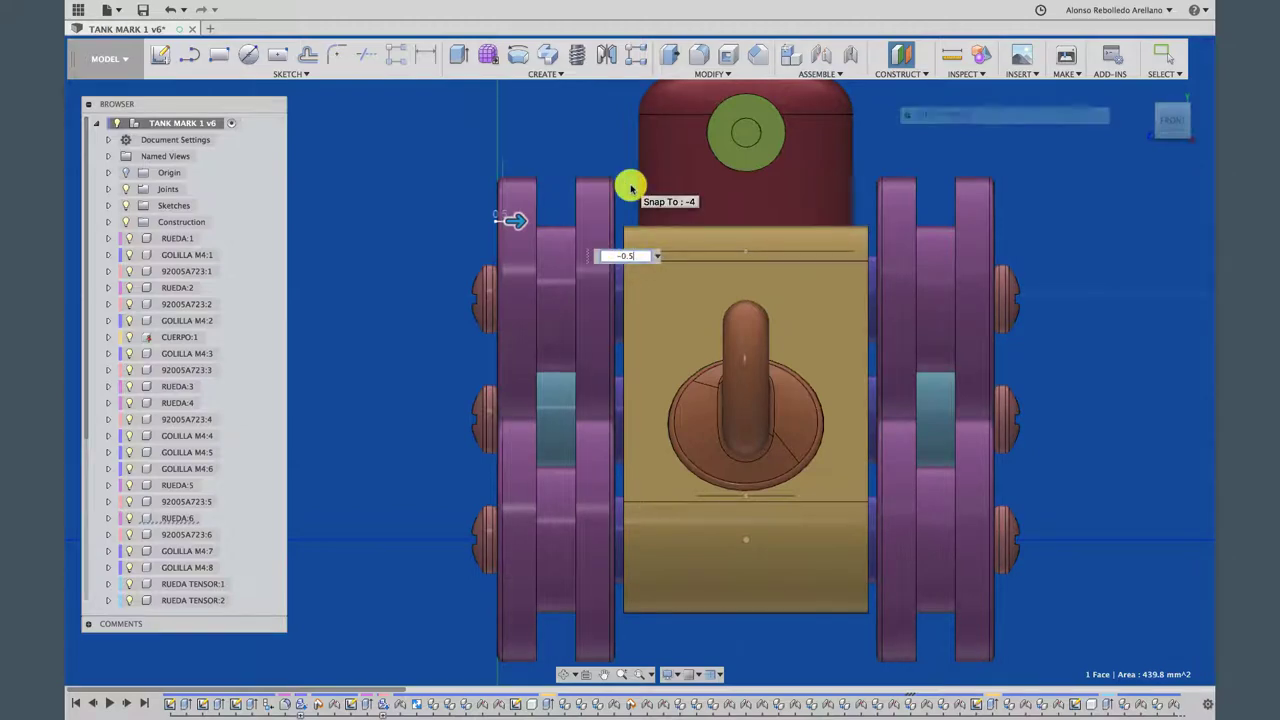
key(Return)
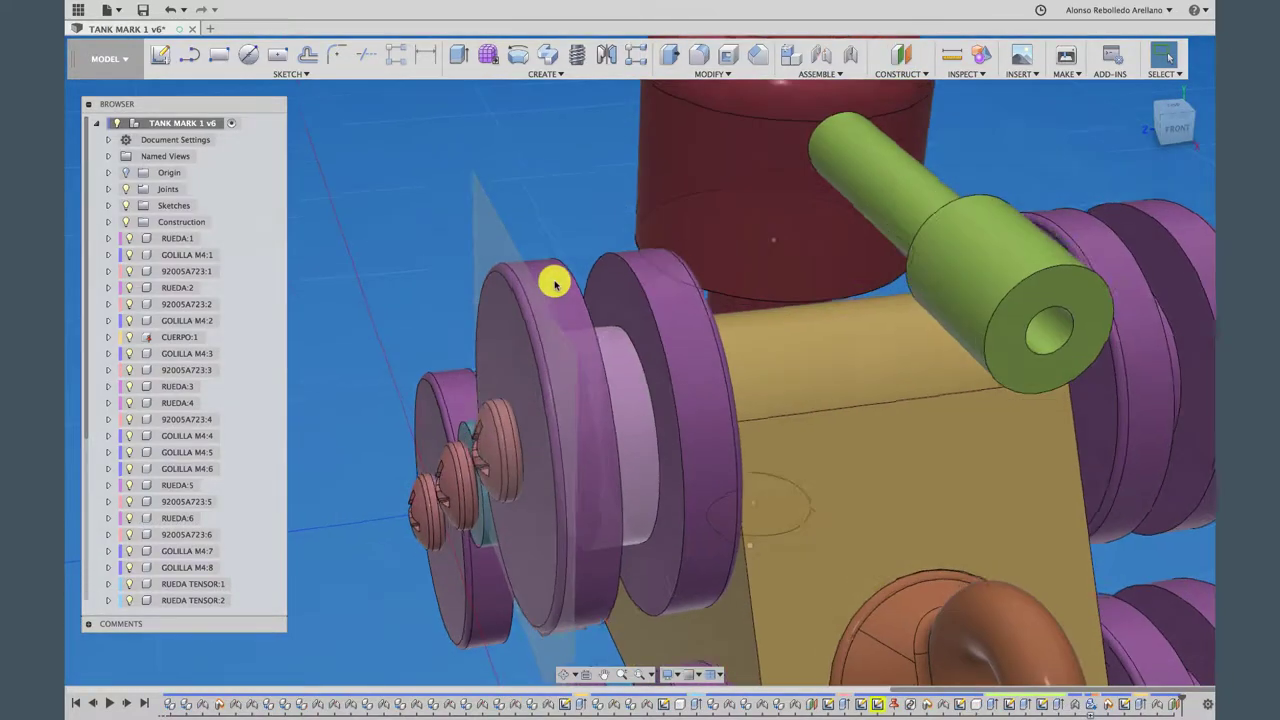
scroll(548, 289, down, 1)
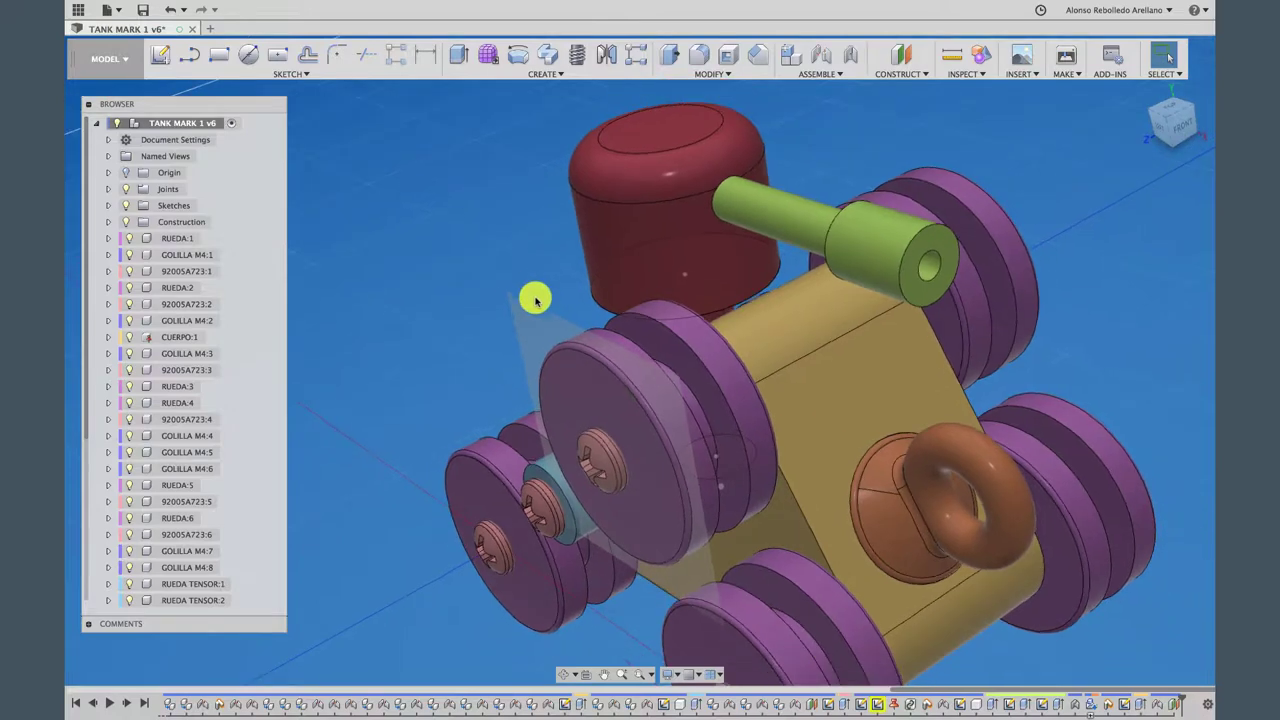
Sketch on the offset plane and project the small tensioner wheel's outline into it
click(168, 58)
click(560, 323)
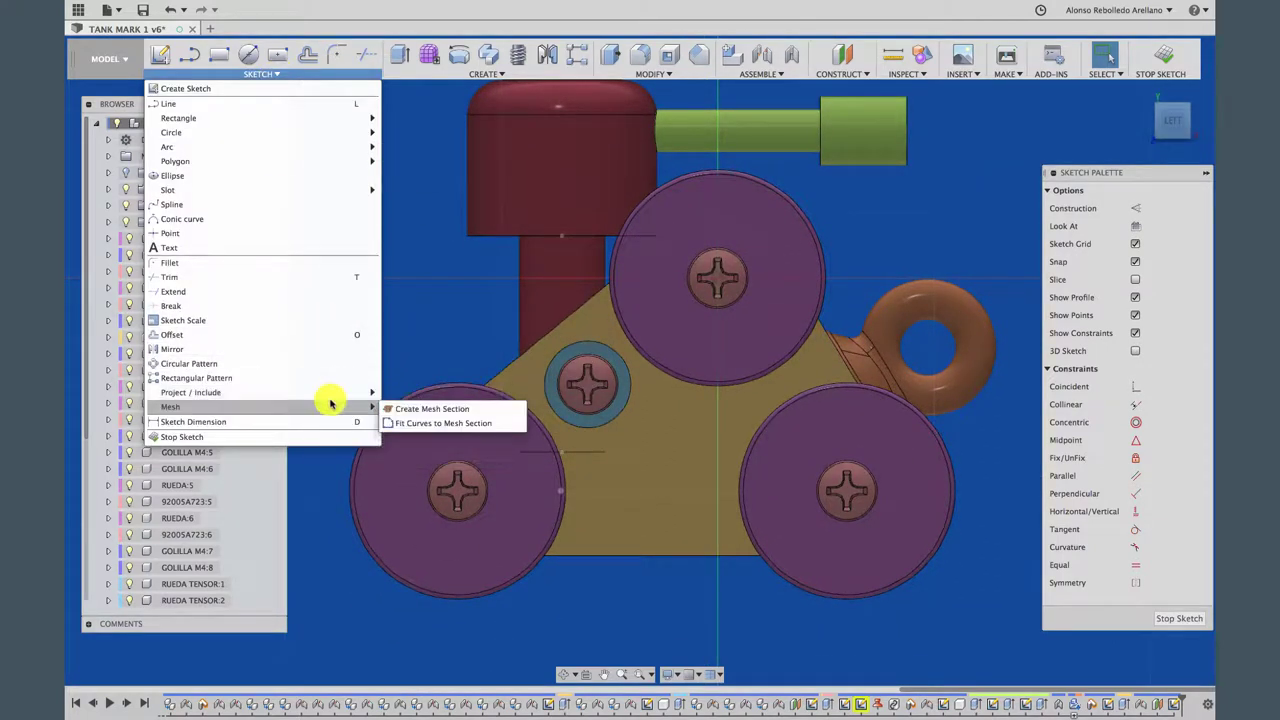
mouse_move(265, 392)
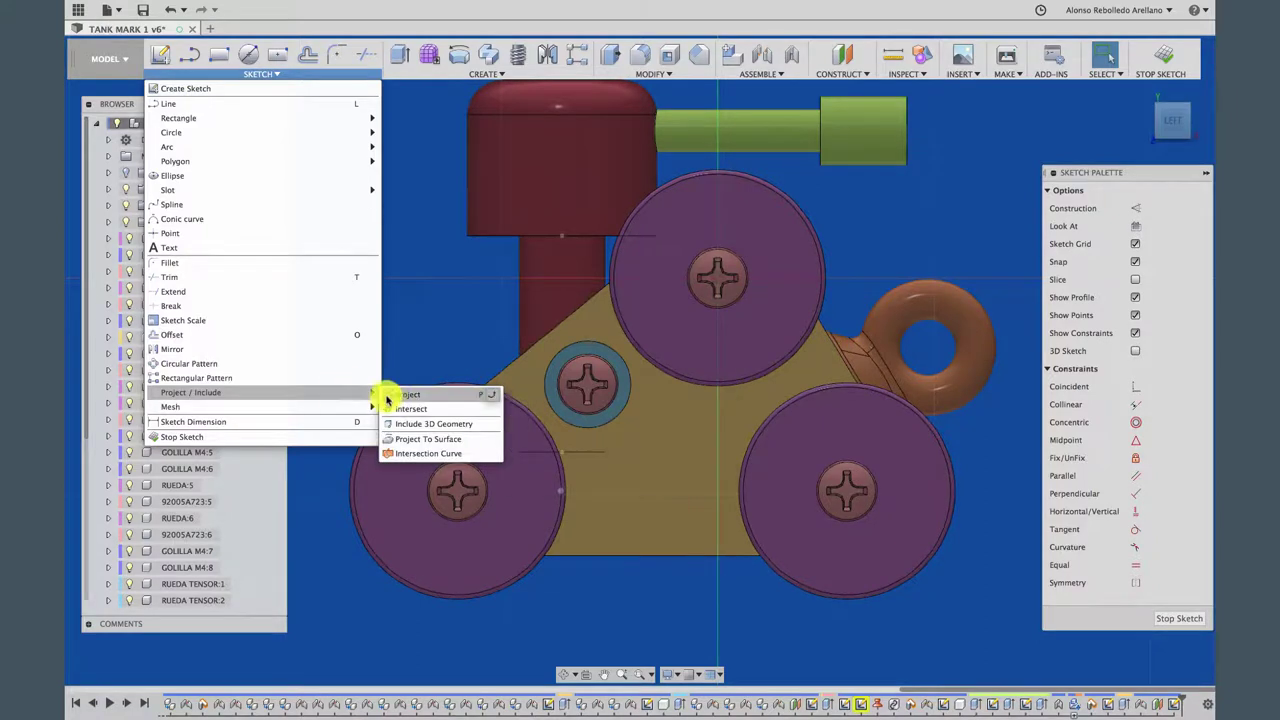
click(410, 400)
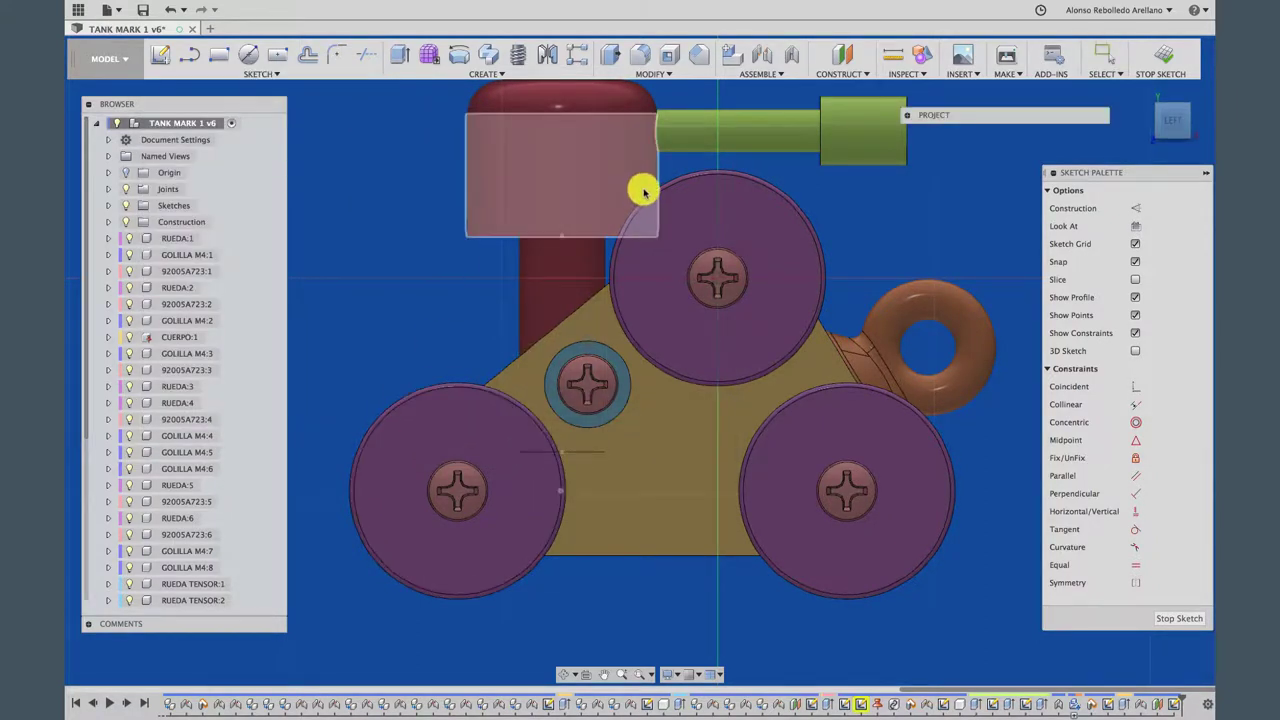
click(605, 347)
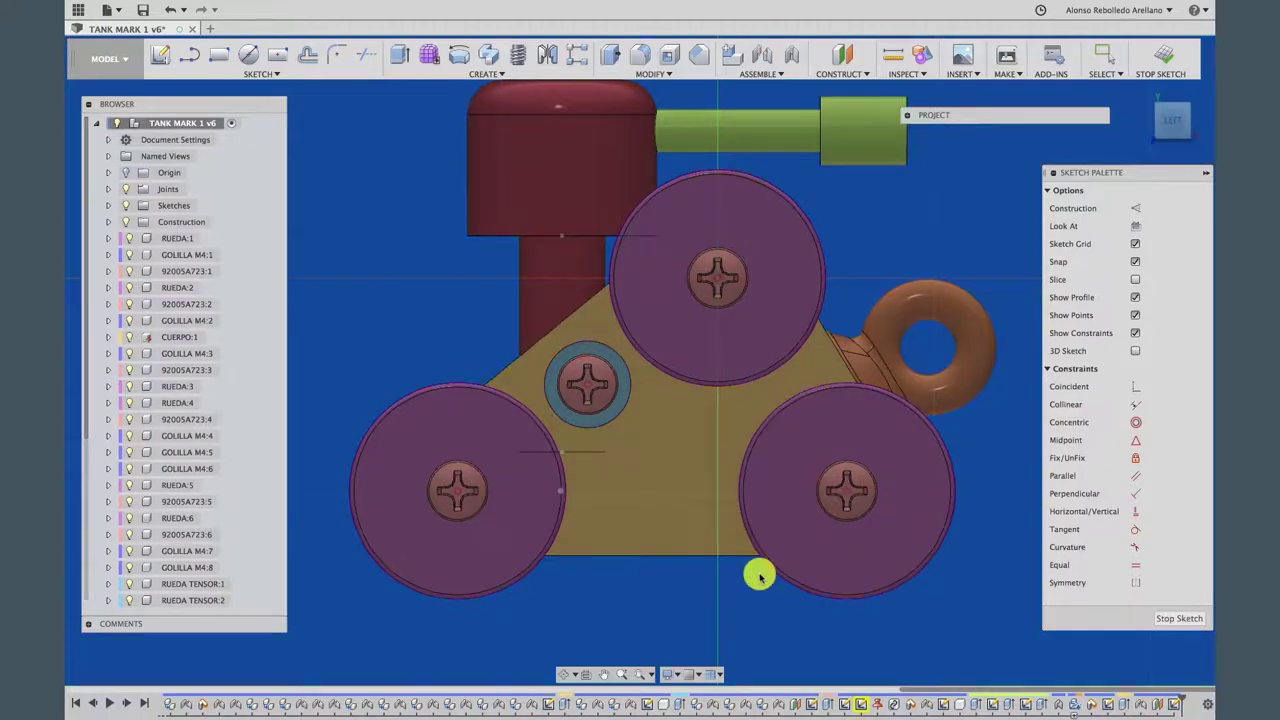
key(F6)
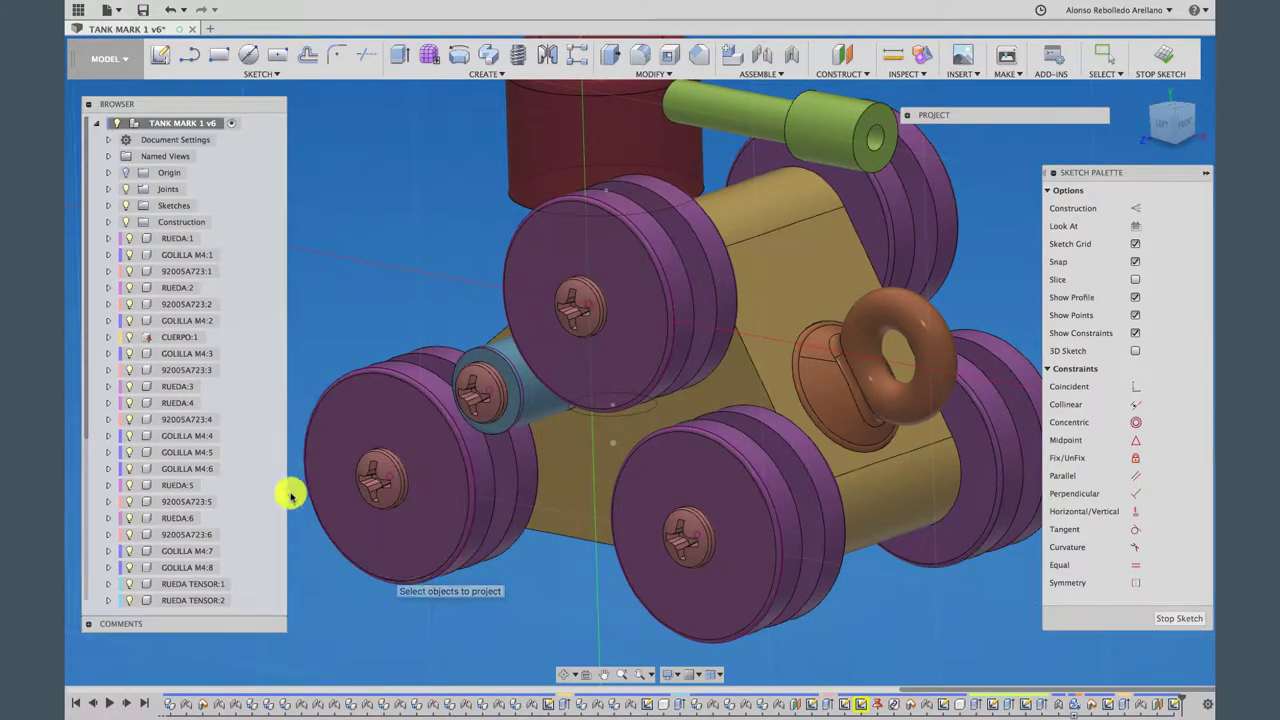
Hide the five purple RUEDA wheels and the blue RUEDA TENSOR wheel in the Browser
click(129, 485)
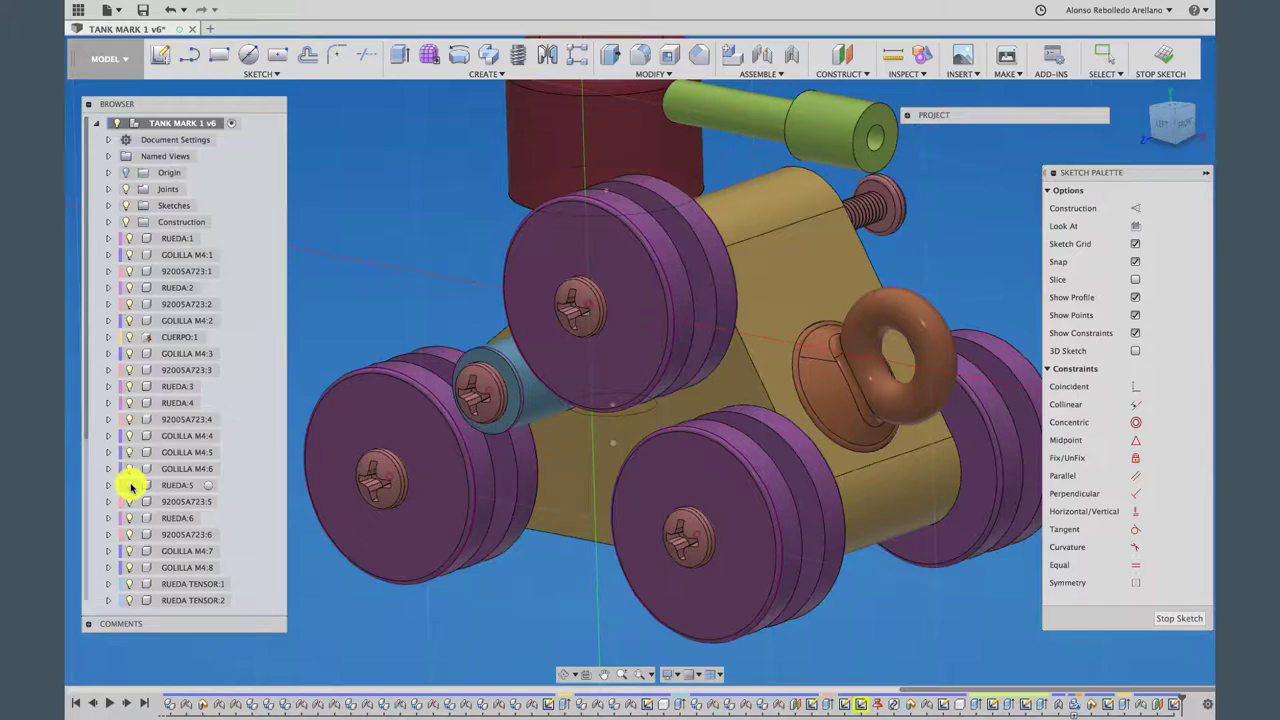
click(129, 518)
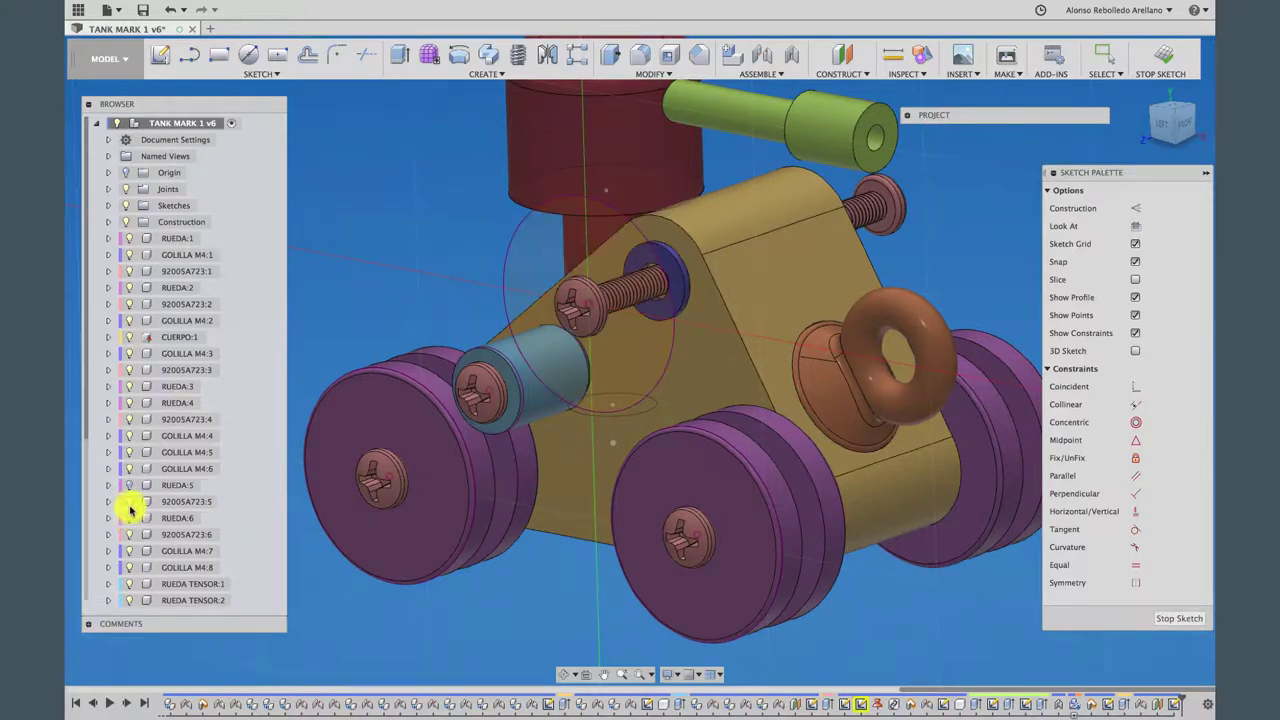
click(128, 397)
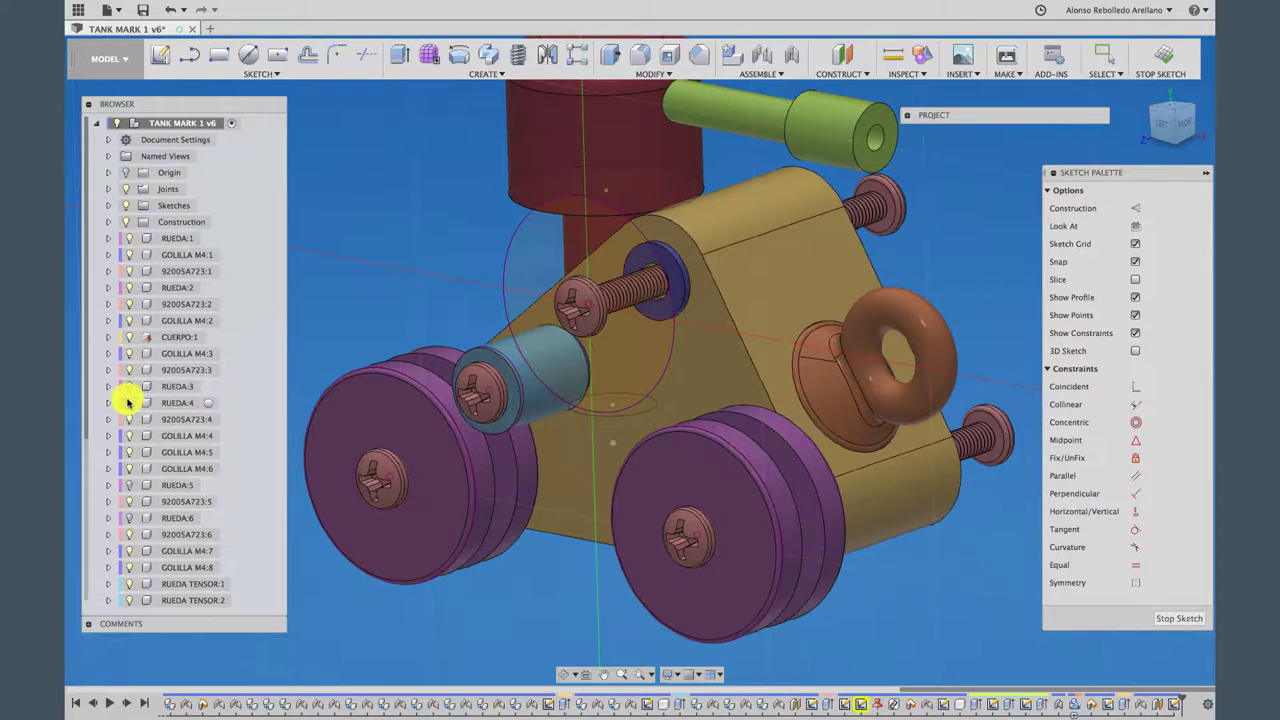
click(129, 288)
click(129, 239)
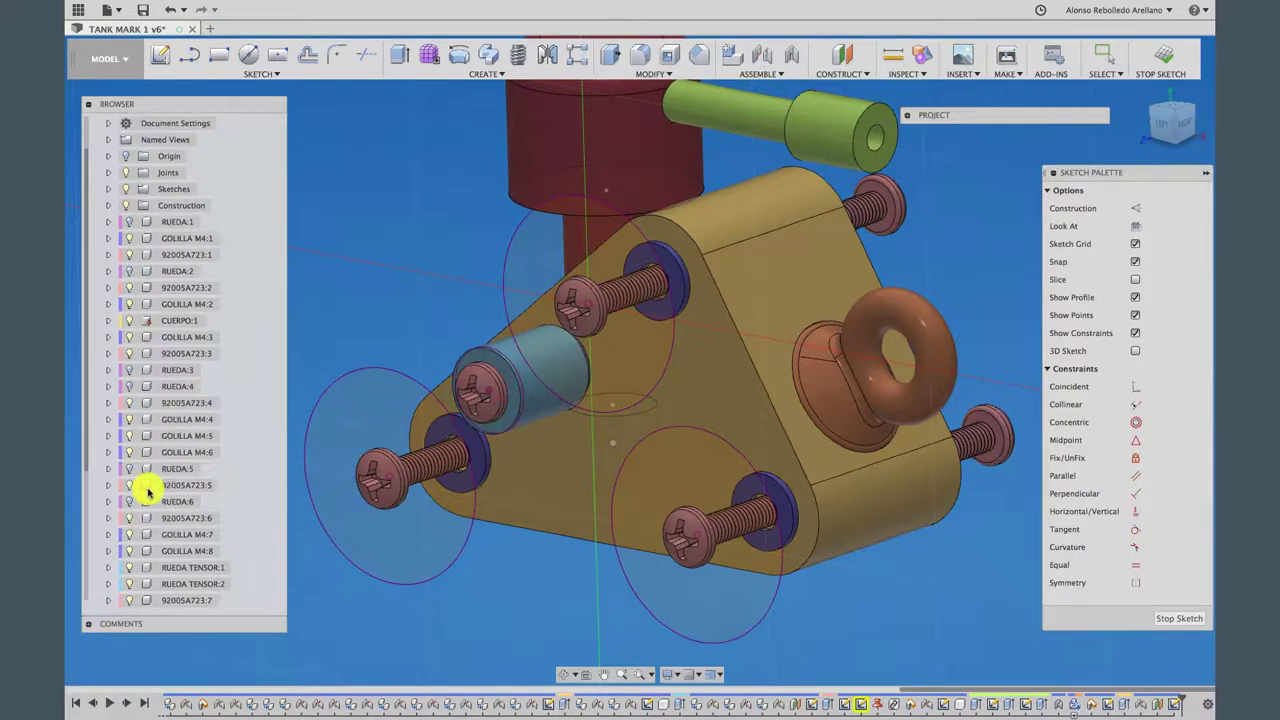
scroll(143, 486, down, 2)
scroll(150, 520, down, 3)
scroll(165, 551, up, 1)
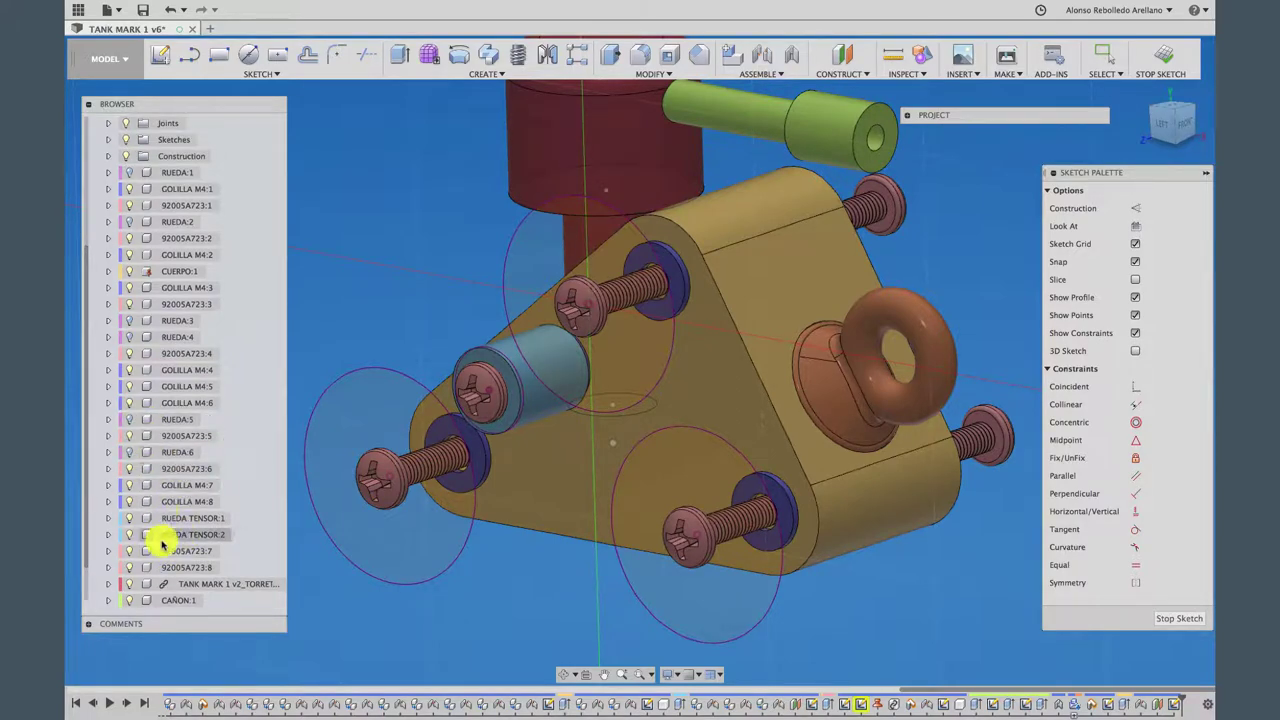
click(130, 534)
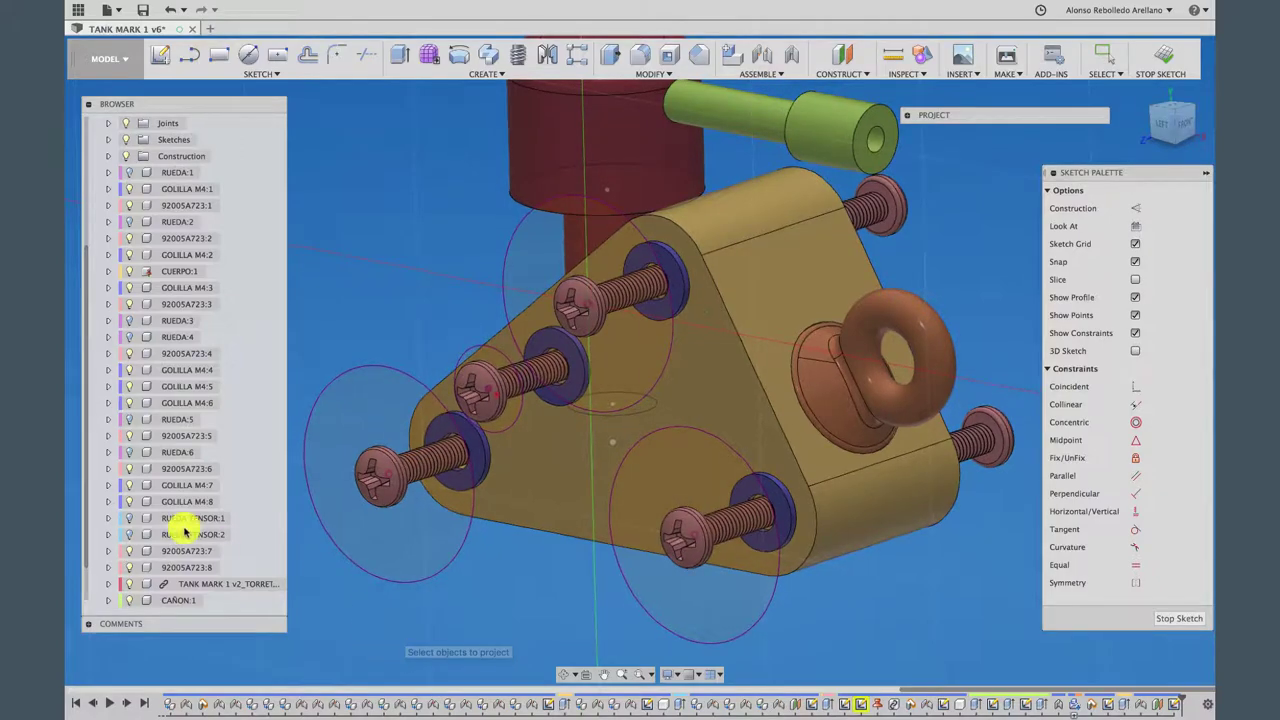
shift+middle_drag(338, 574, 352, 560)
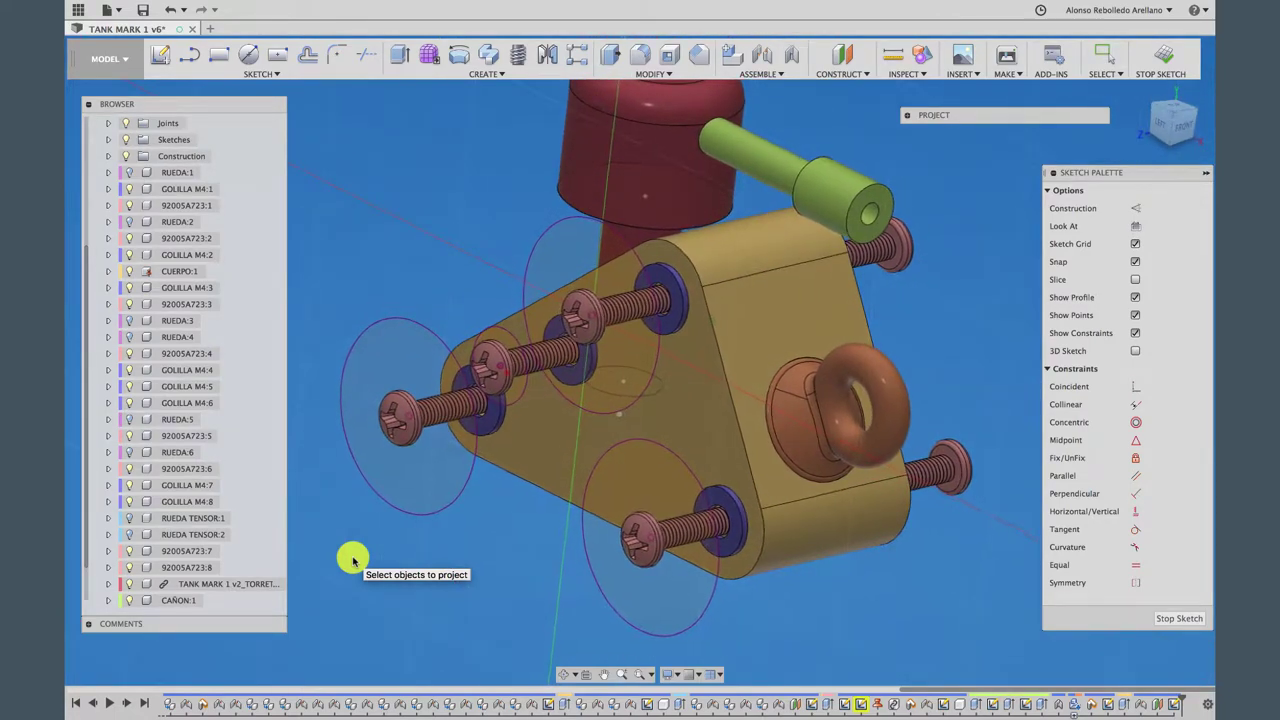
mouse_move(1172, 122)
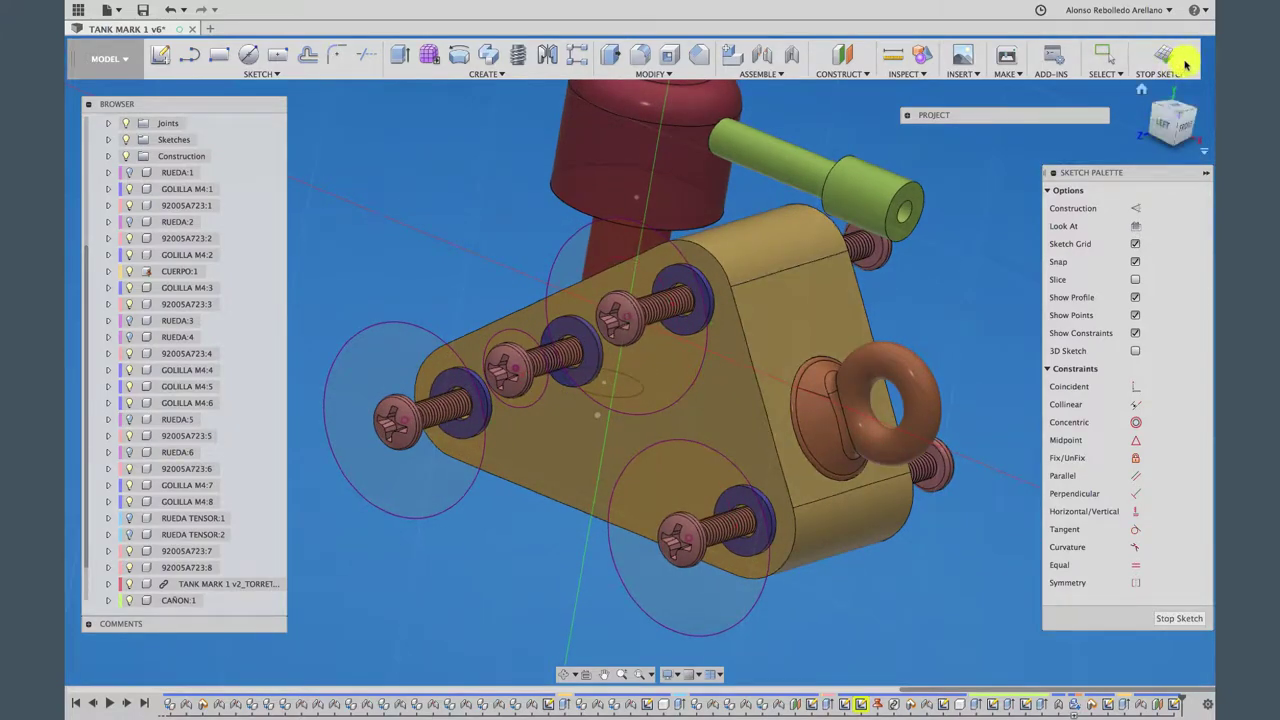
In left view, draw a diagonal line along the plate's right side
click(1163, 130)
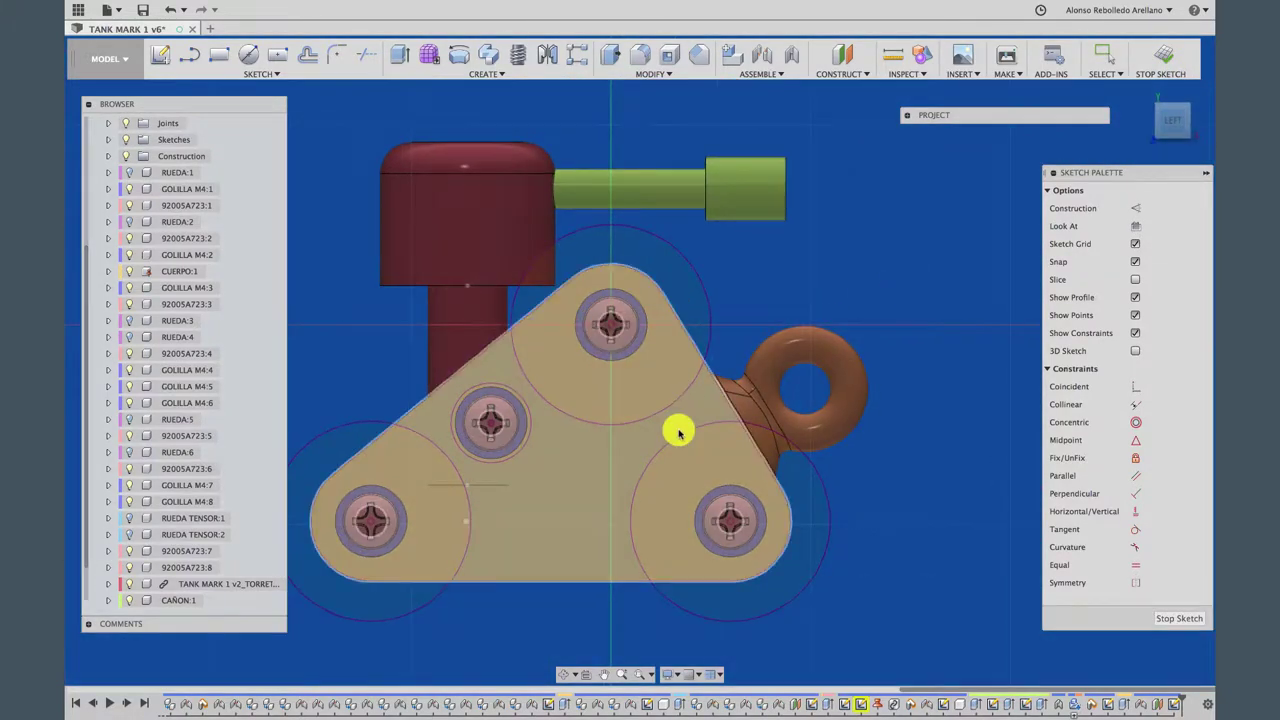
scroll(678, 430, up, 2)
scroll(678, 432, up, 2)
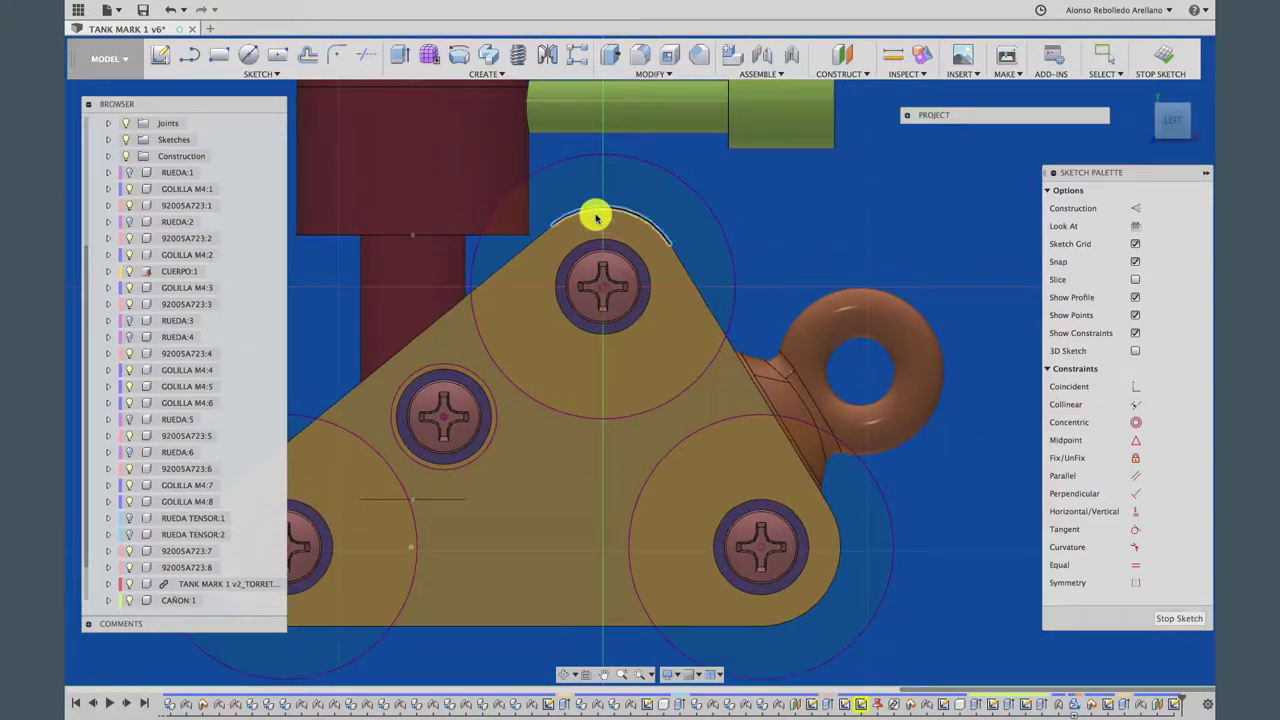
click(184, 62)
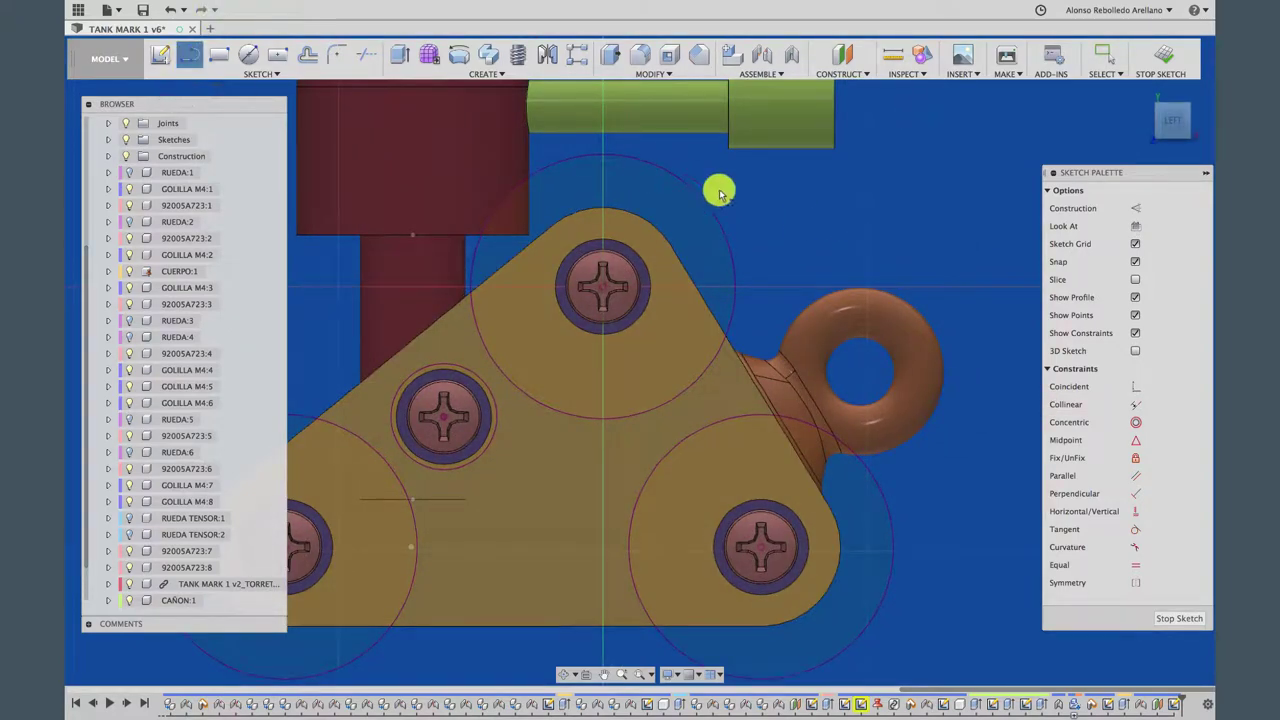
click(687, 145)
click(988, 523)
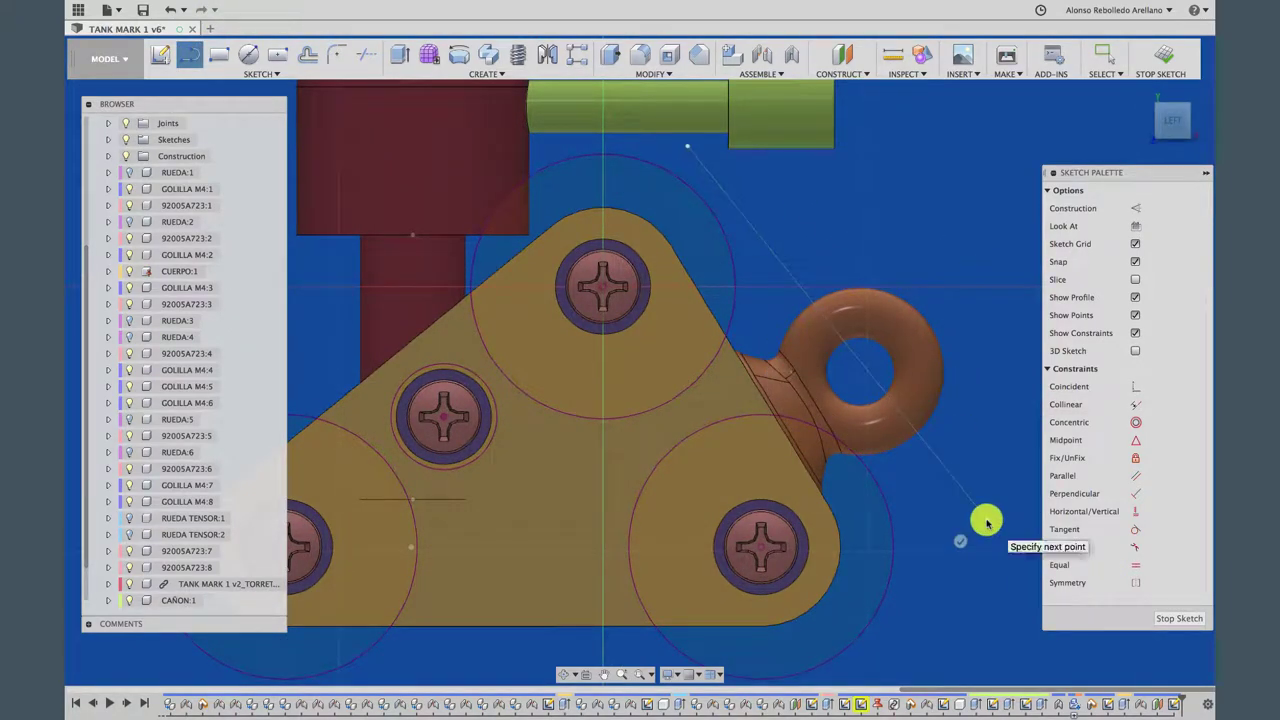
key(Escape)
Make the diagonal line tangent to the lower-right and top wheel circles
click(979, 511)
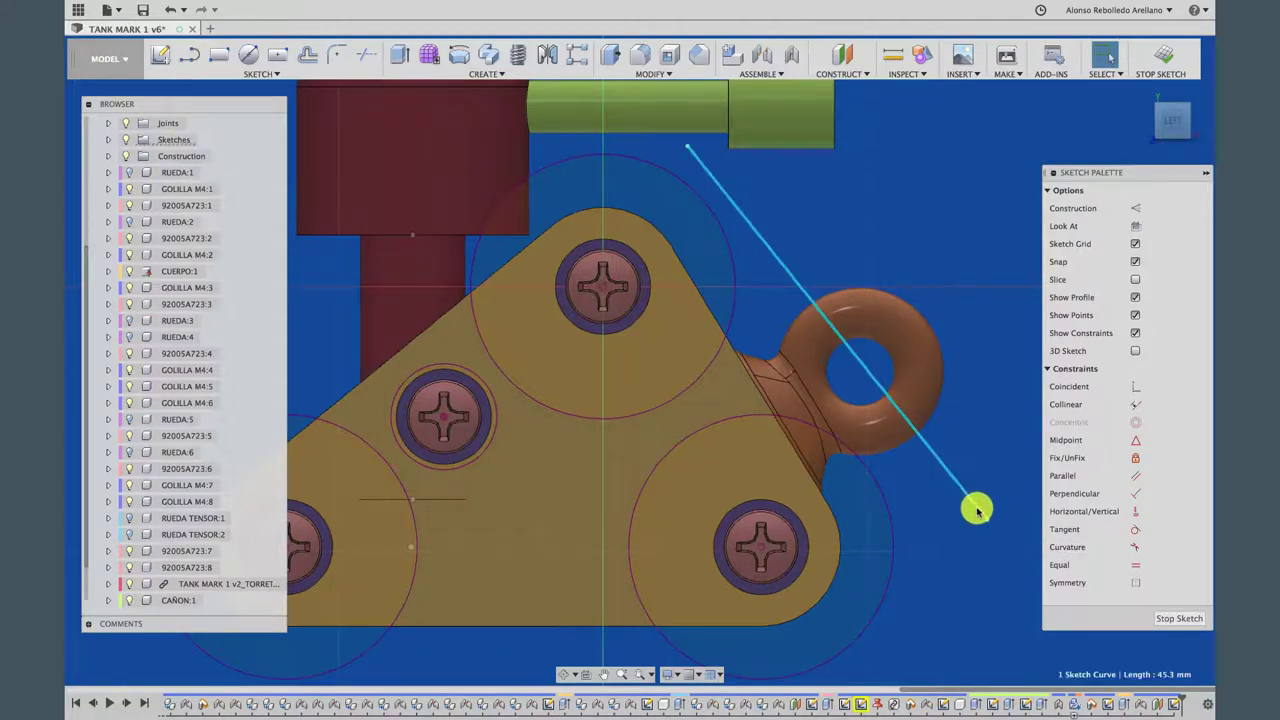
click(1139, 533)
click(879, 501)
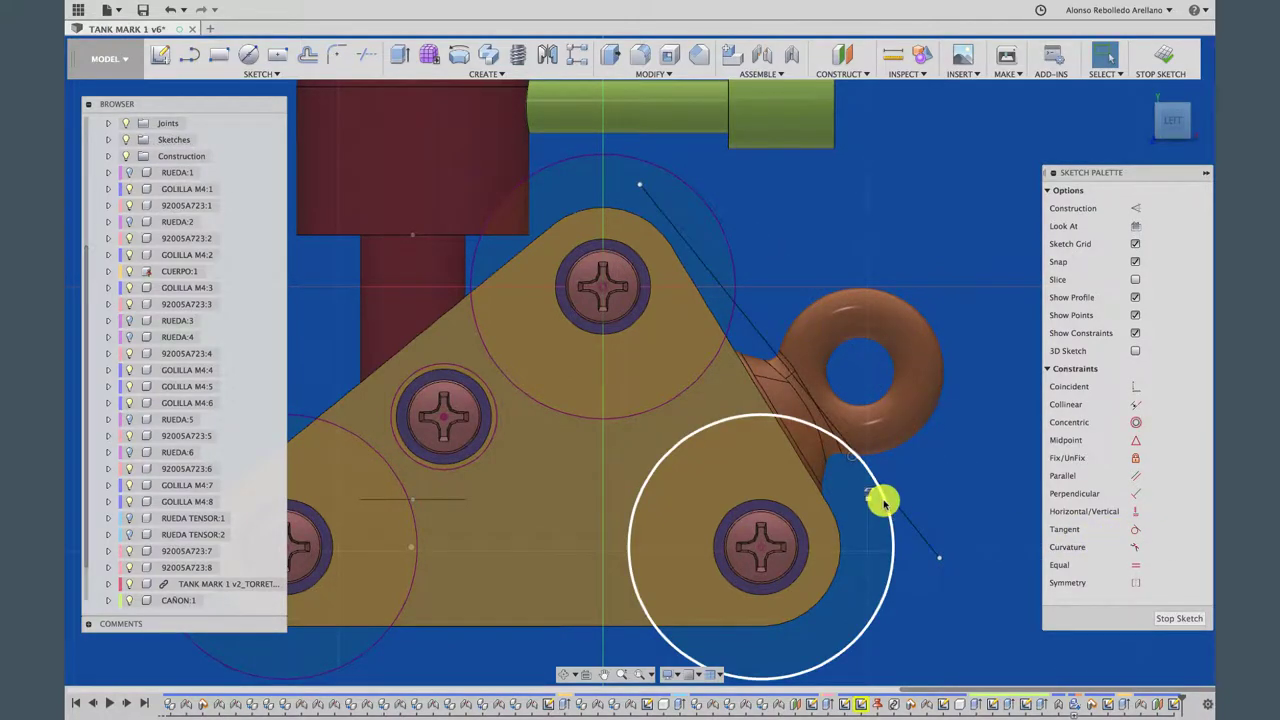
click(690, 249)
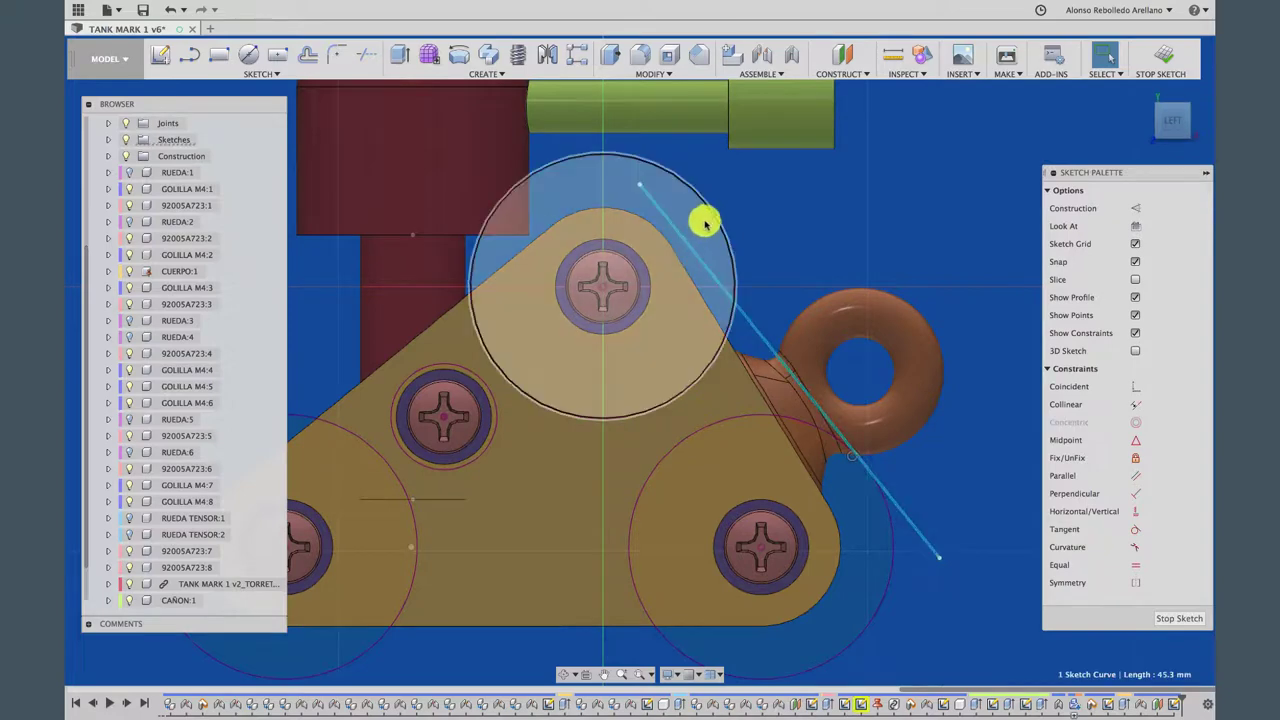
click(1136, 533)
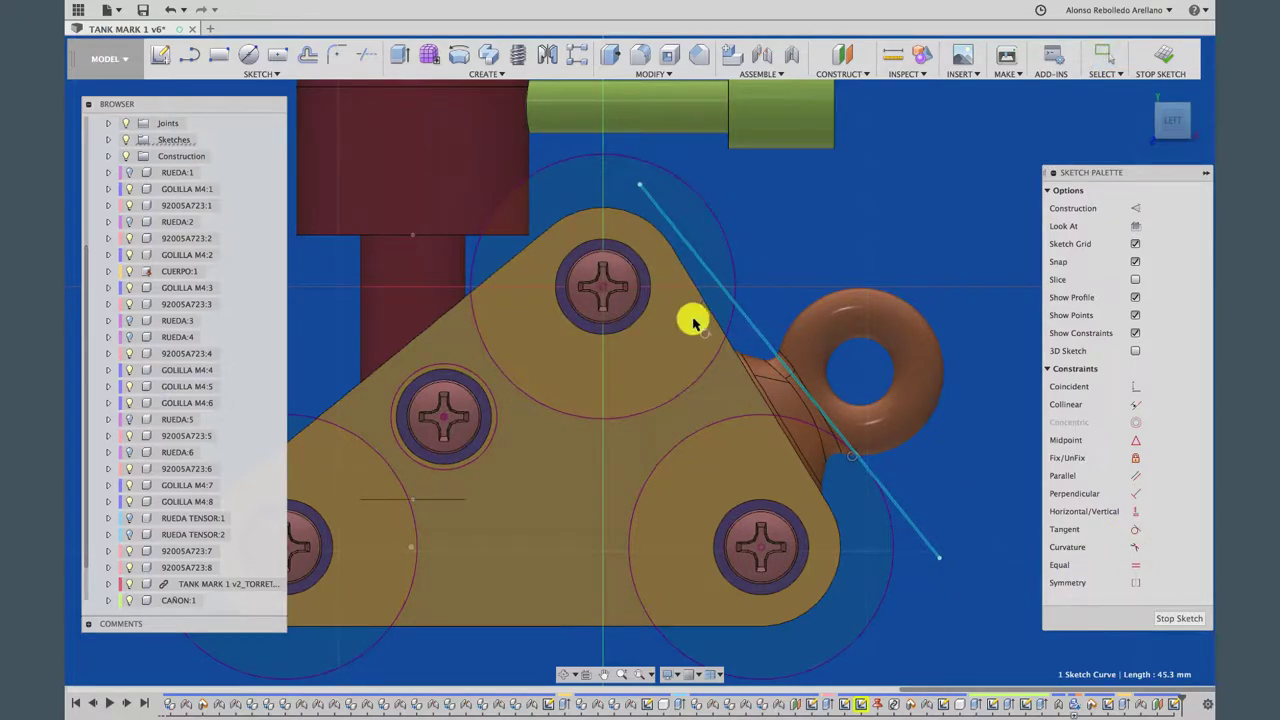
click(726, 234)
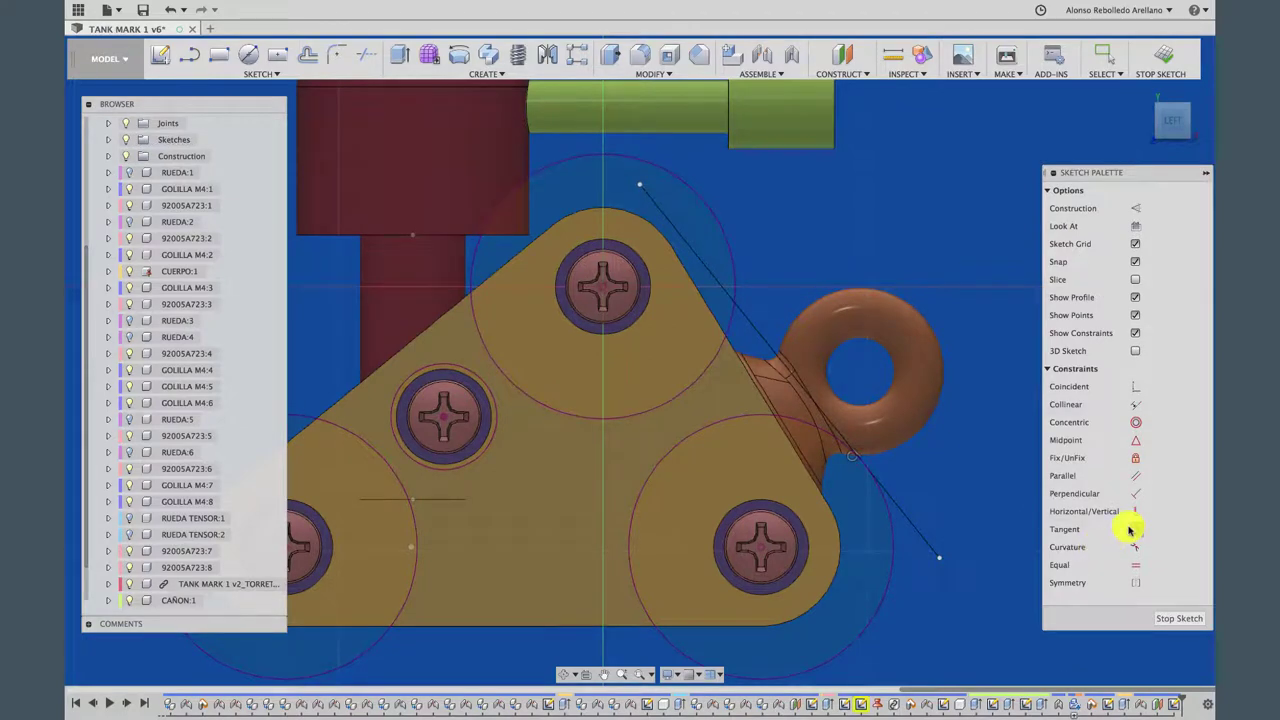
click(715, 279)
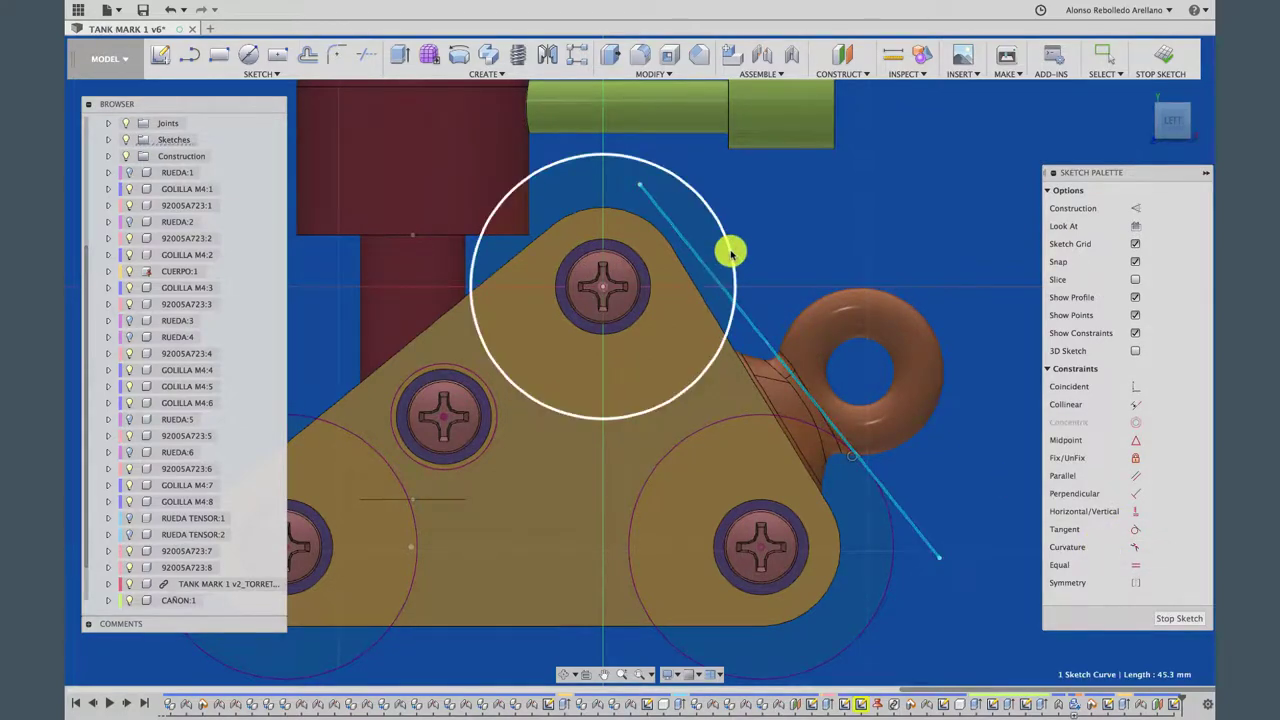
click(731, 253)
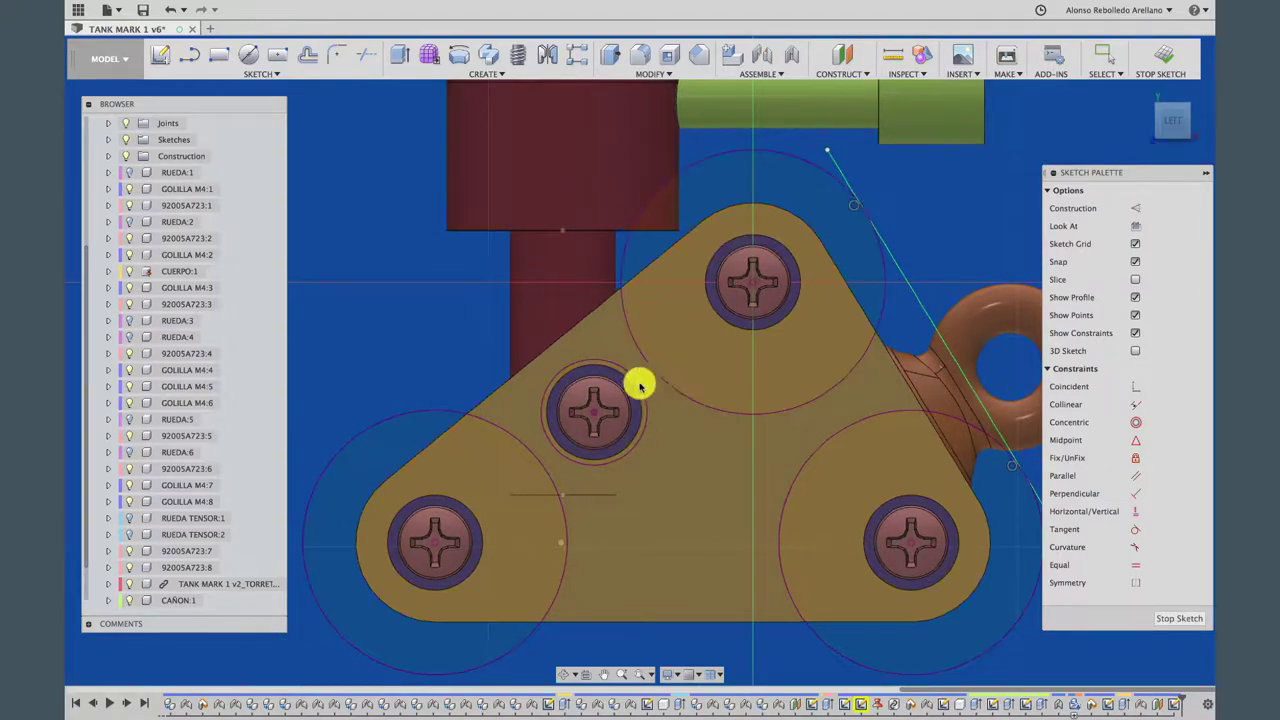
Draw a line joining the middle wheel circle to the top circle
click(189, 52)
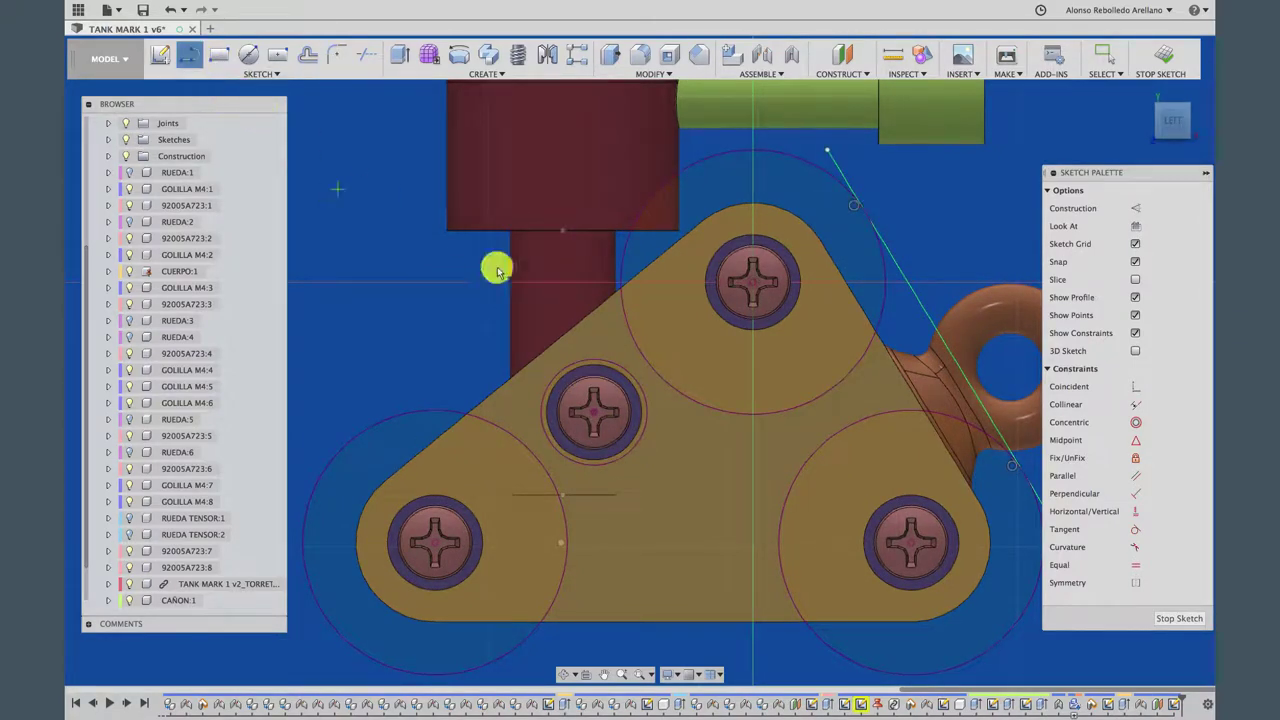
click(655, 449)
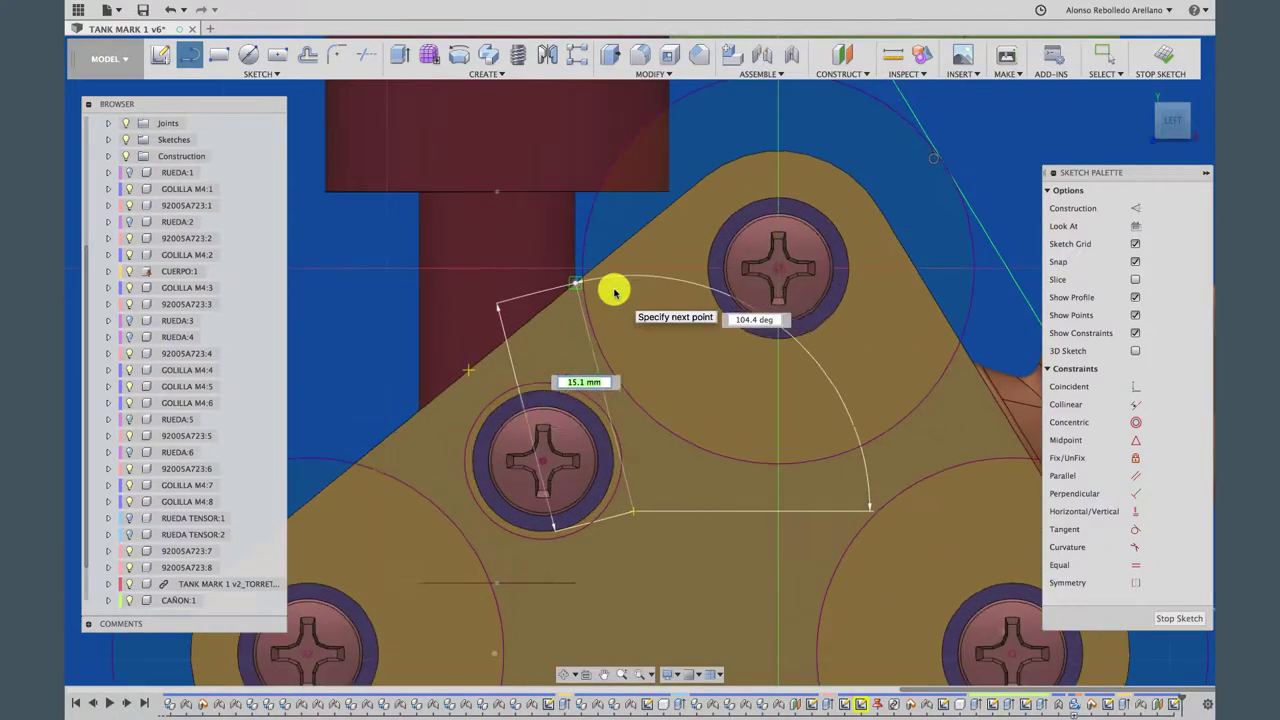
scroll(614, 288, up, 2)
click(557, 221)
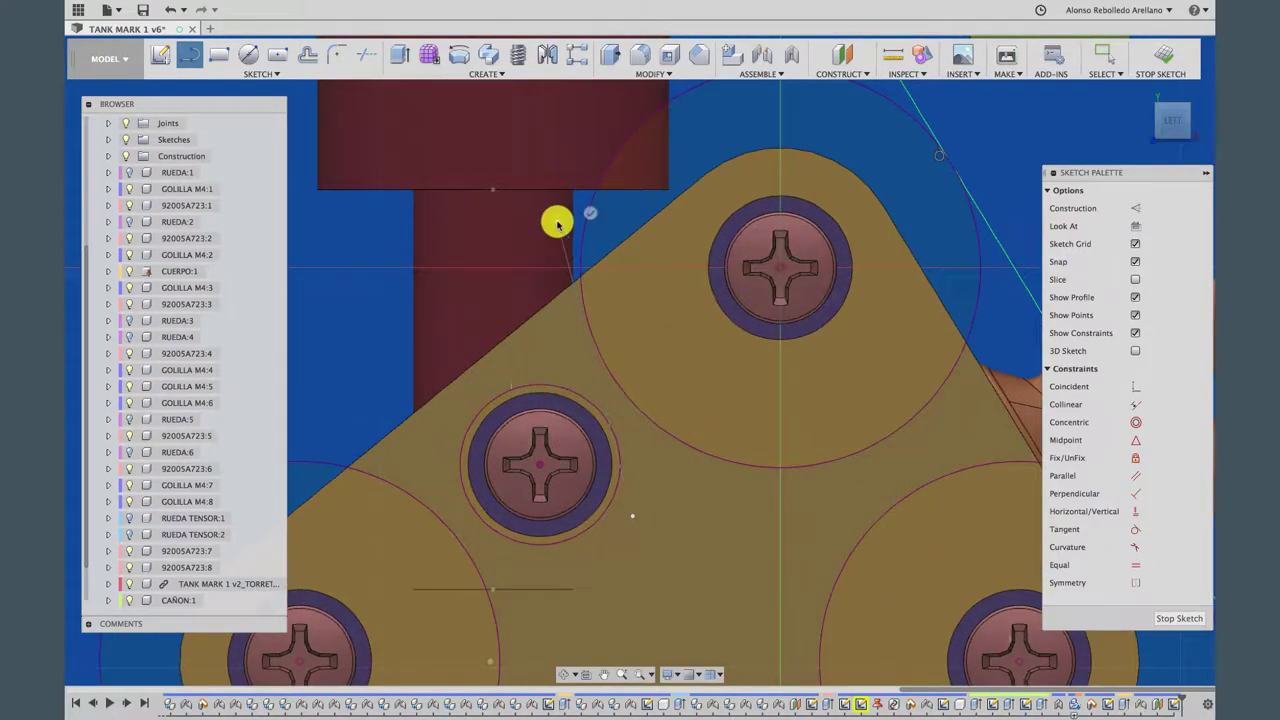
key(Escape)
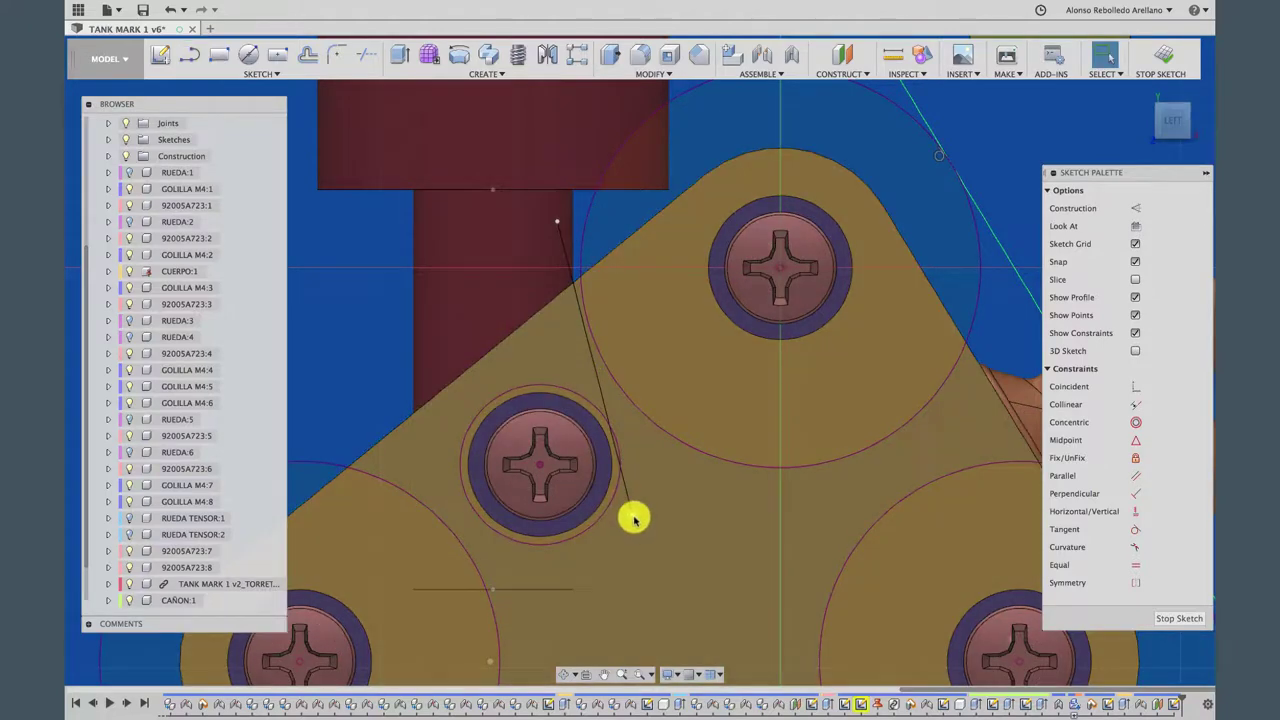
drag(632, 516, 620, 447)
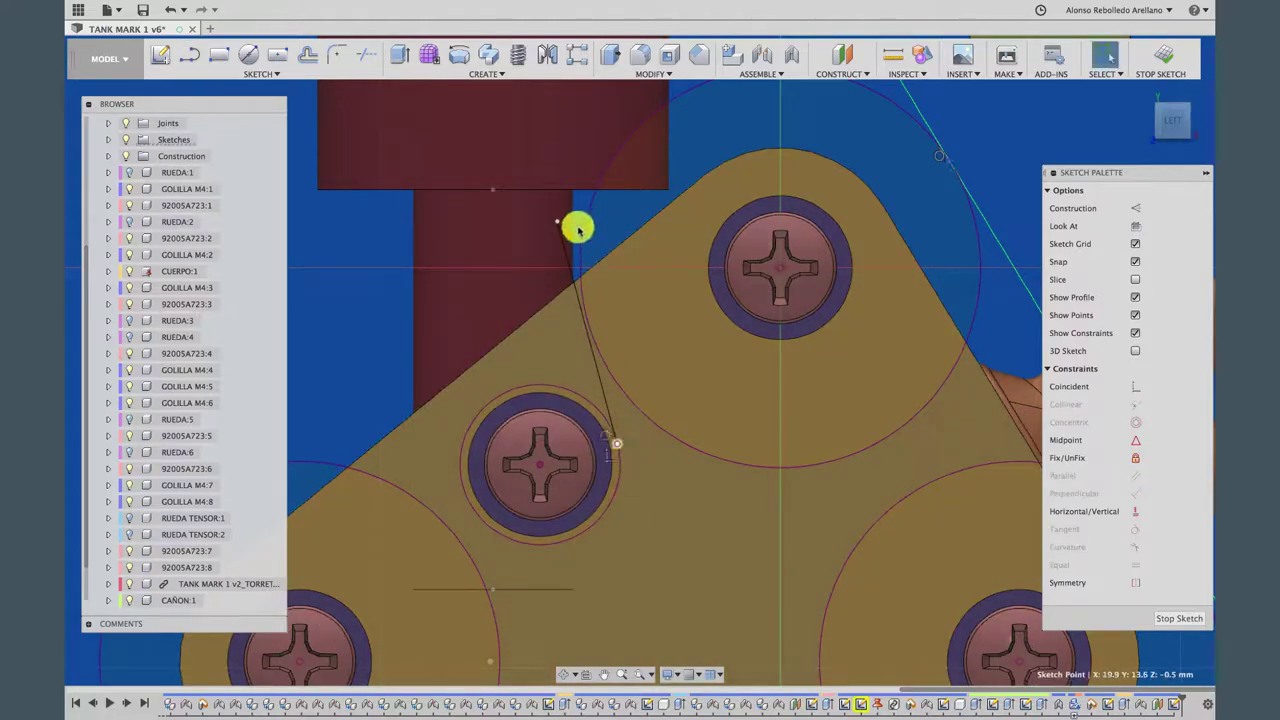
drag(557, 224, 582, 305)
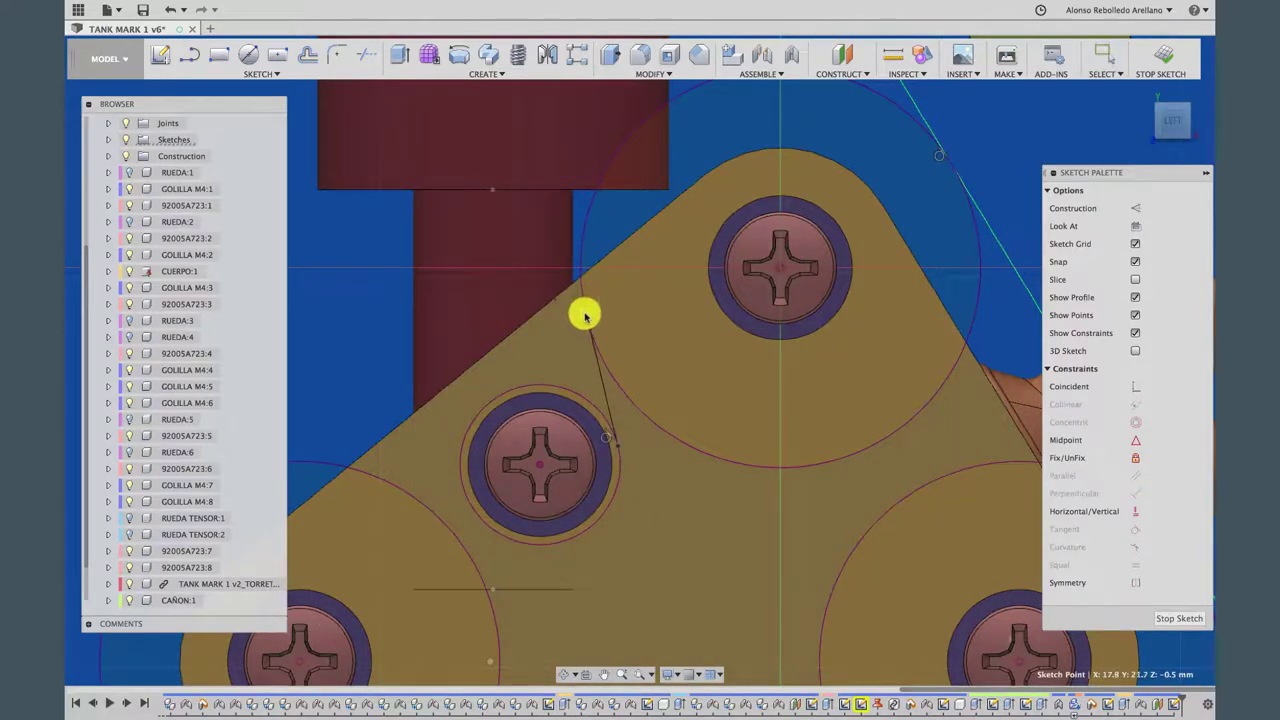
click(657, 486)
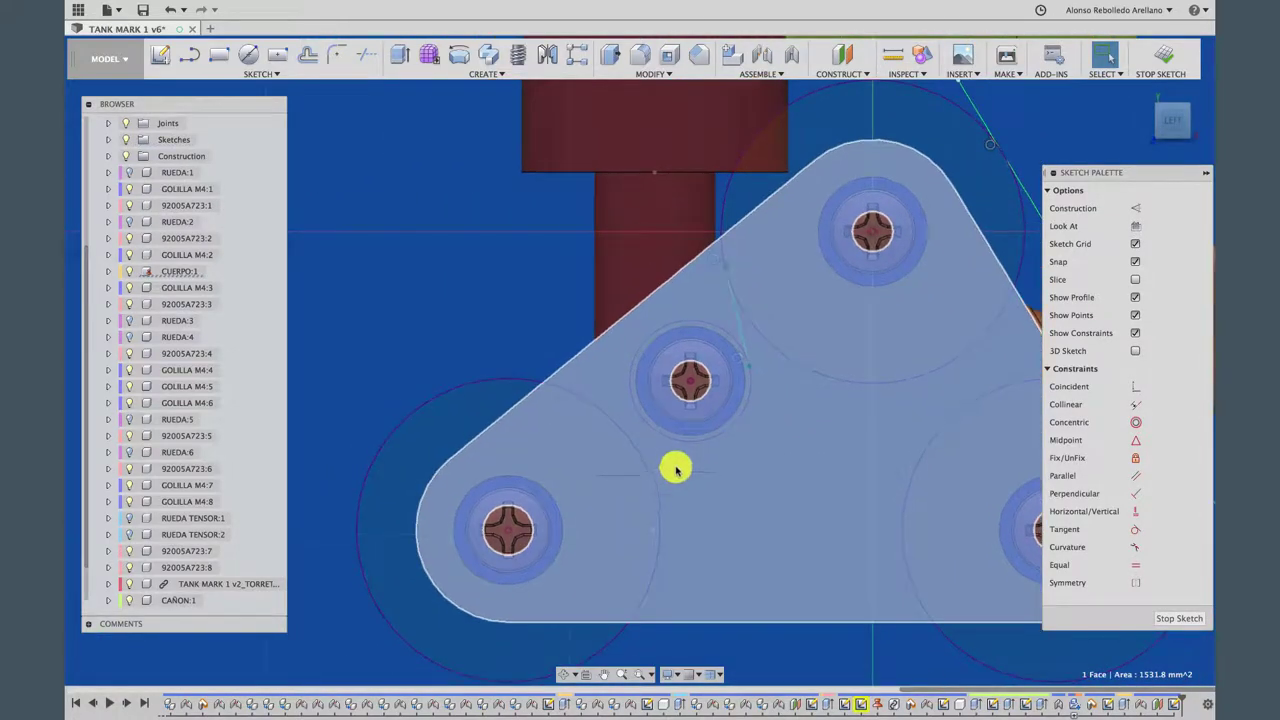
click(457, 251)
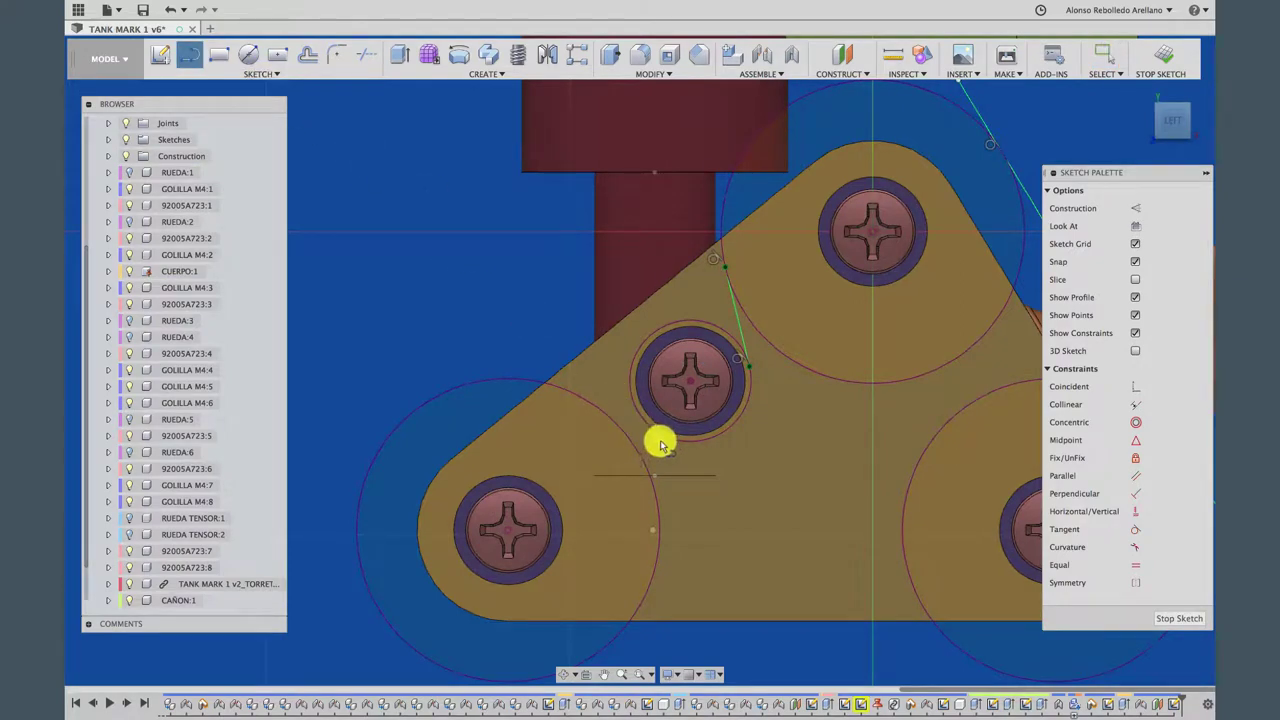
Draw a line joining the middle wheel circle to the bottom-left circle
click(692, 461)
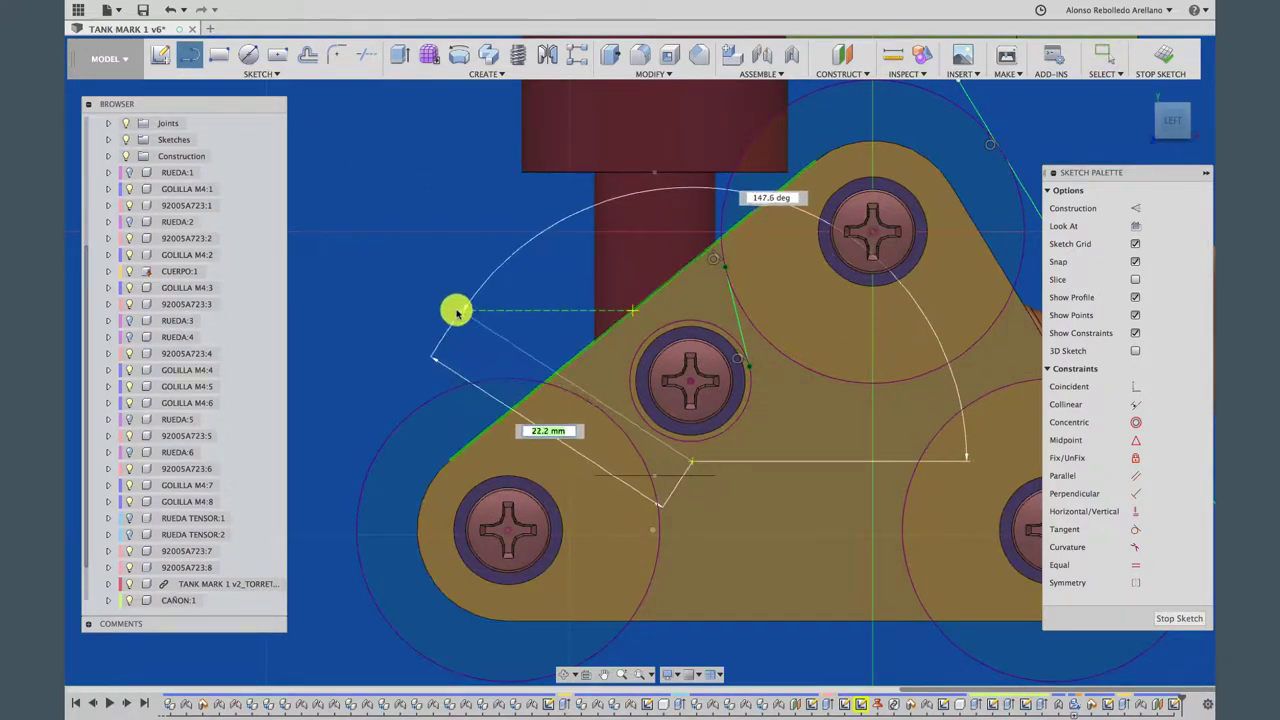
click(455, 311)
key(Escape)
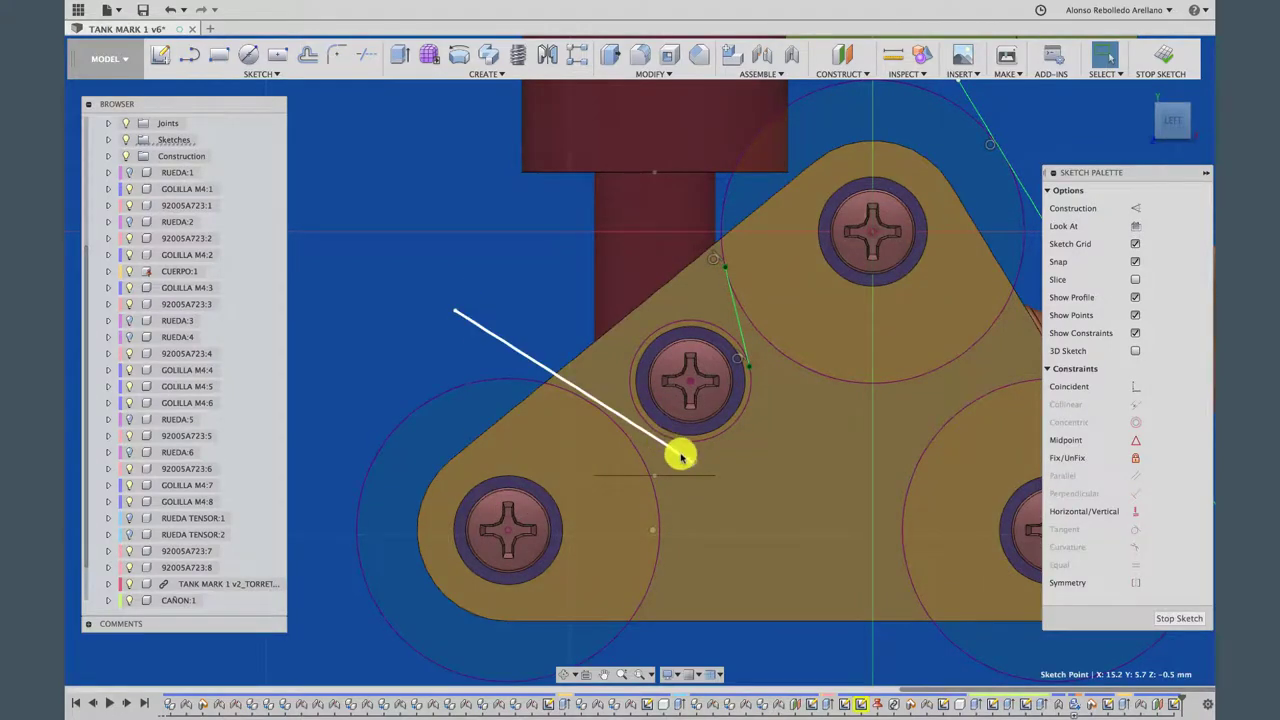
drag(691, 460, 657, 432)
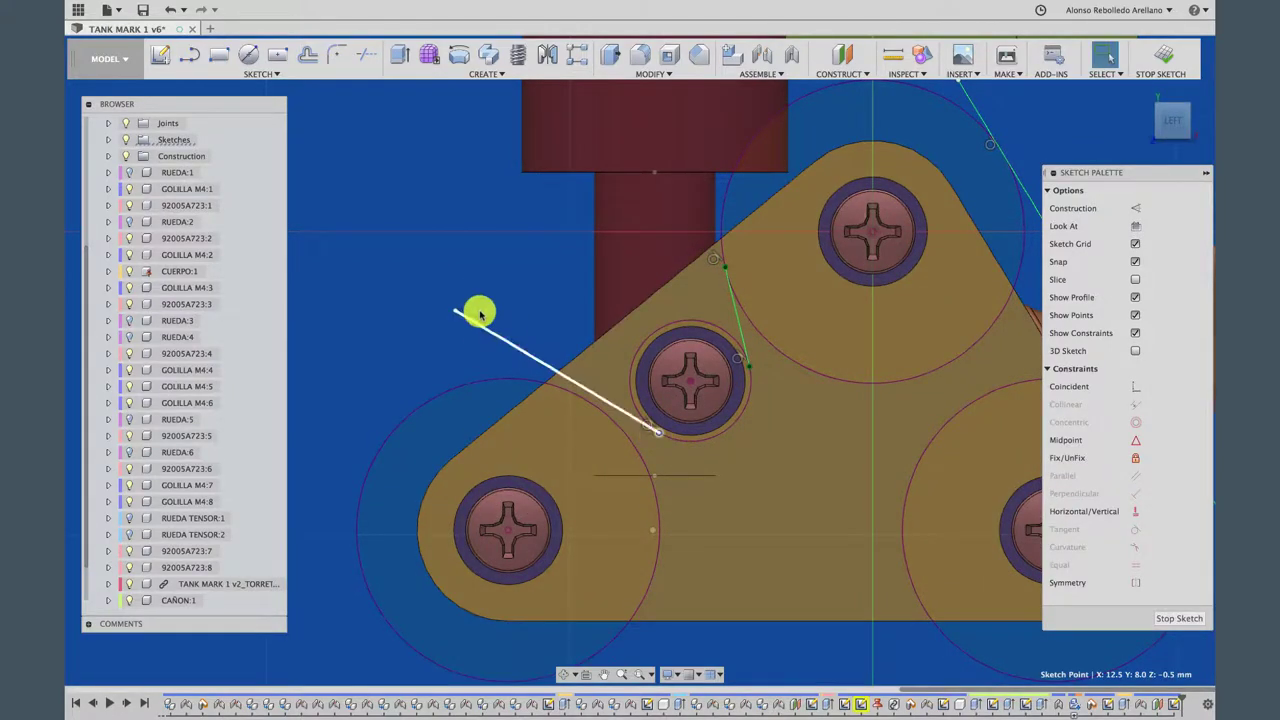
drag(456, 310, 576, 393)
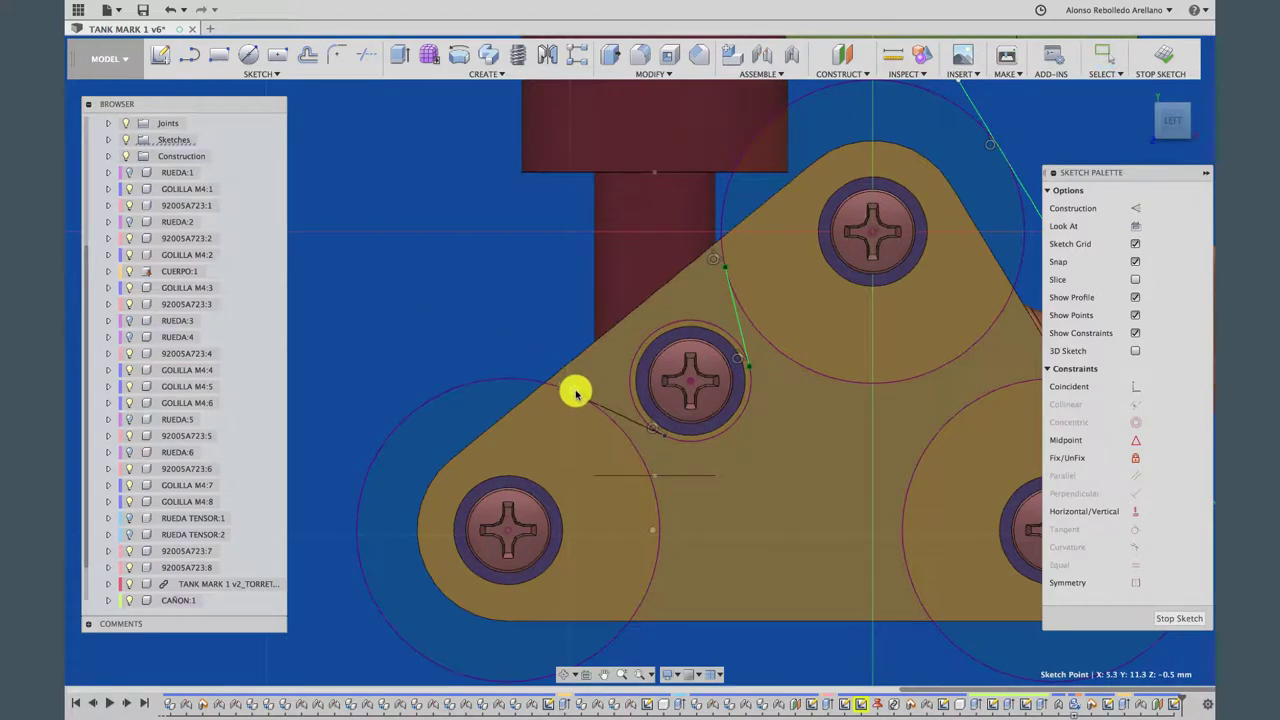
click(517, 297)
scroll(520, 297, down, 2)
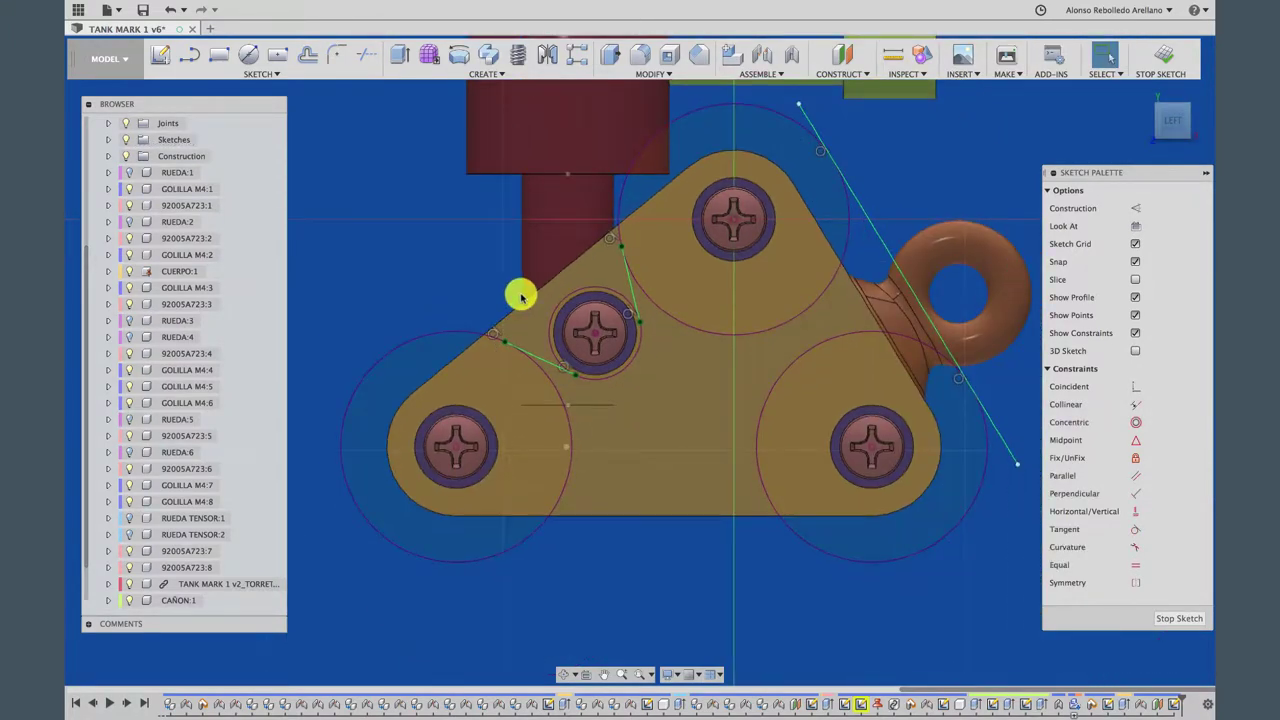
scroll(520, 297, down, 2)
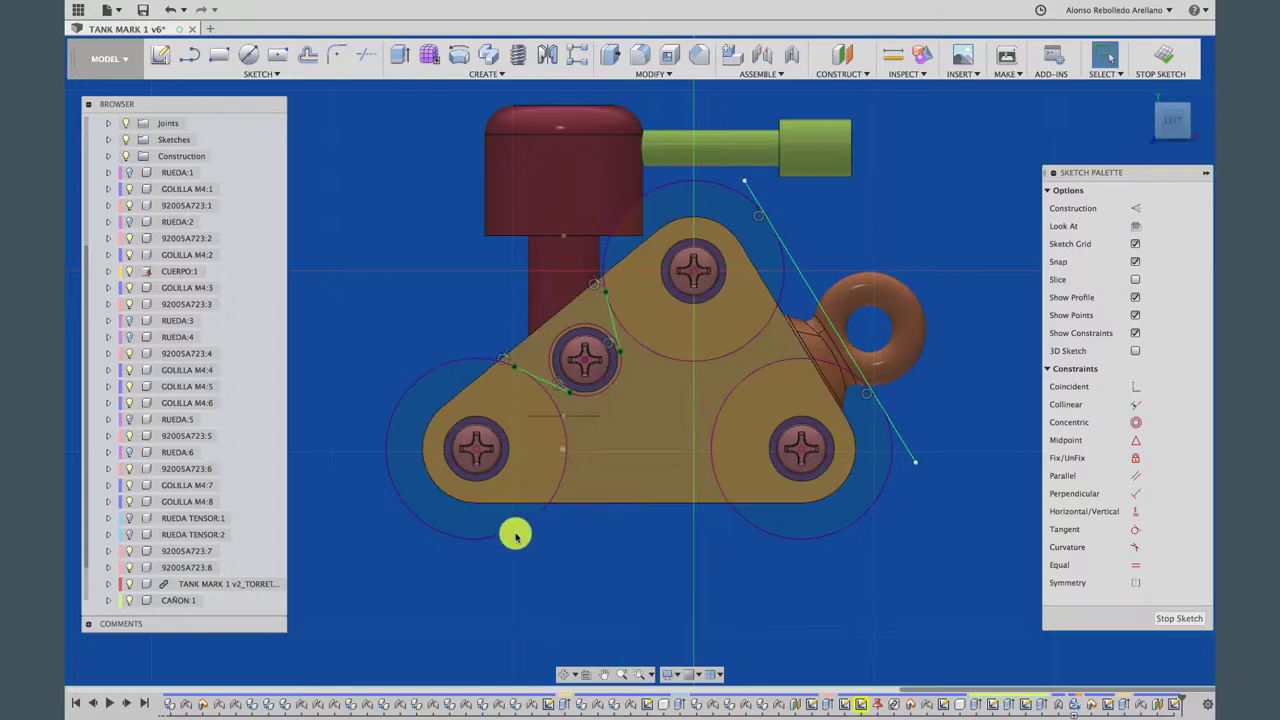
Draw the 45.0 mm bottom line running beneath both lower wheel circles
key(l)
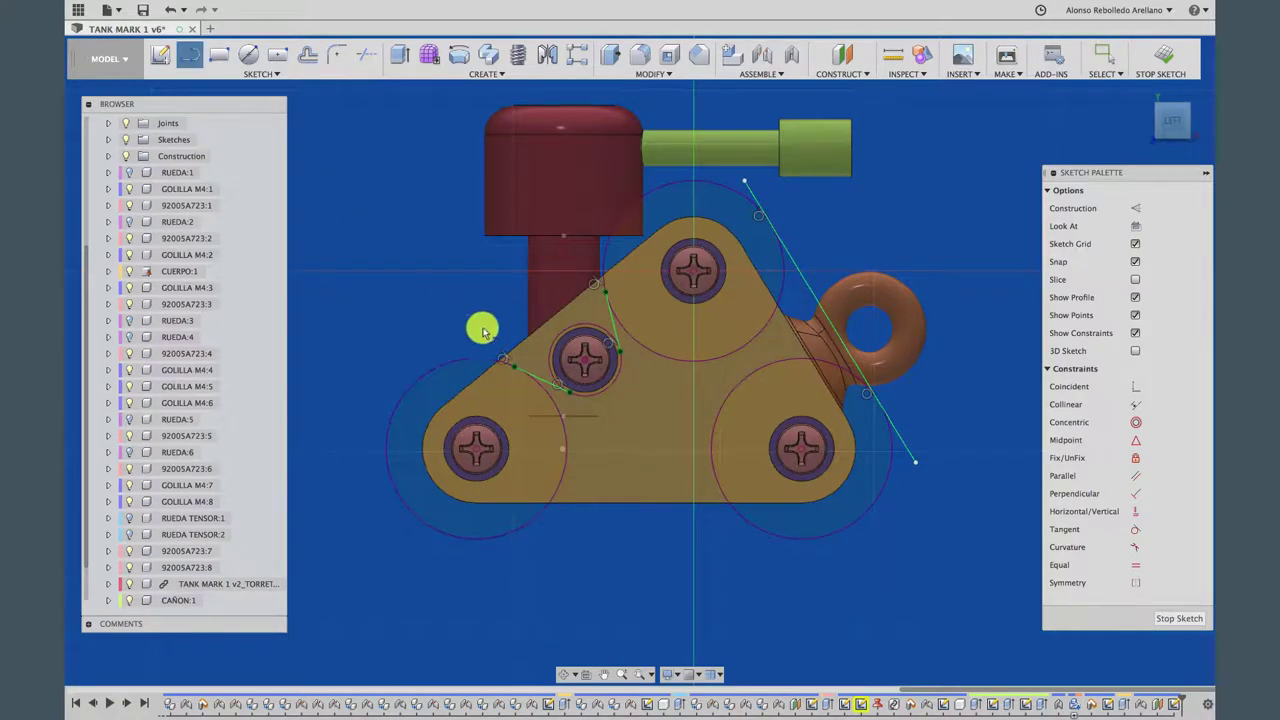
click(477, 450)
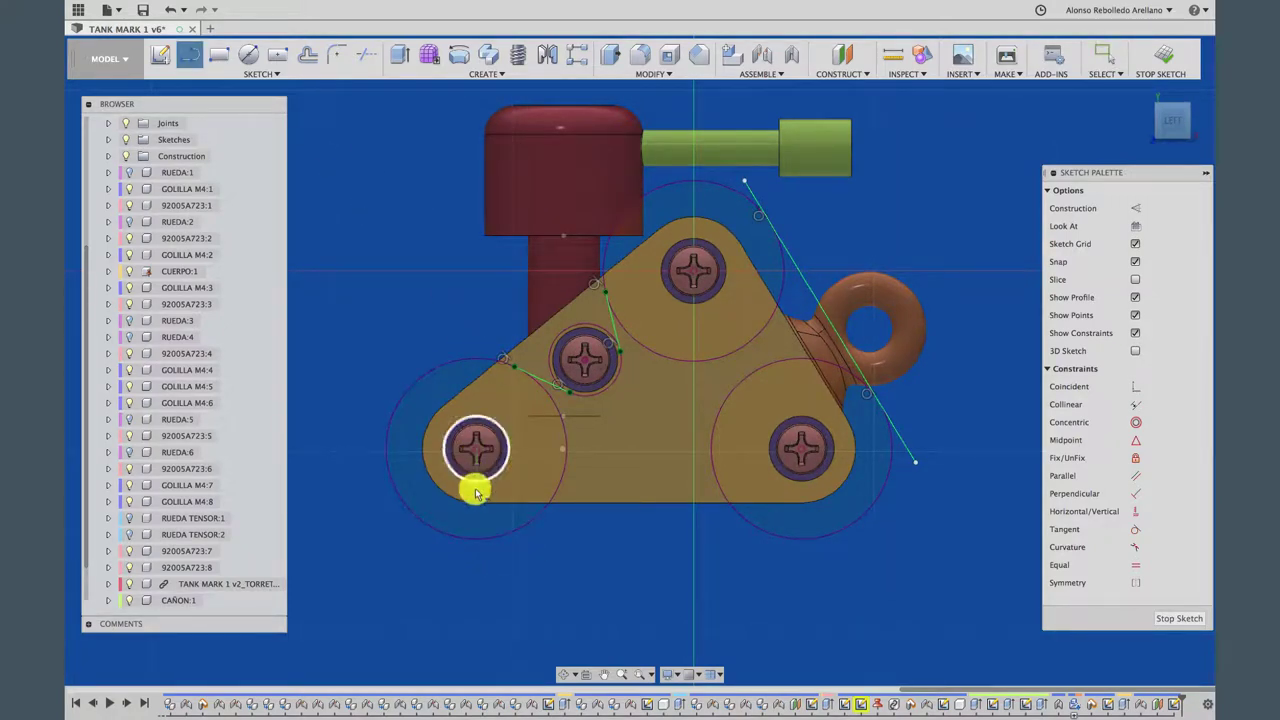
click(478, 541)
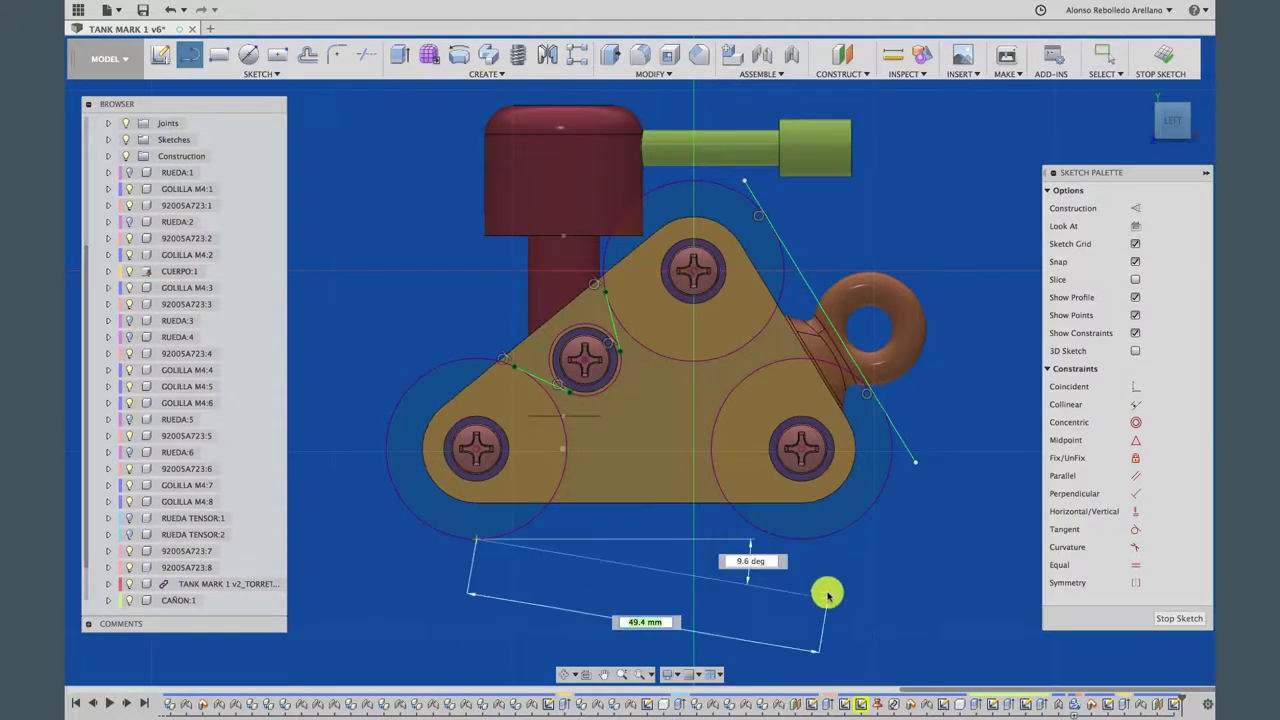
click(802, 540)
key(Escape)
key(Escape)
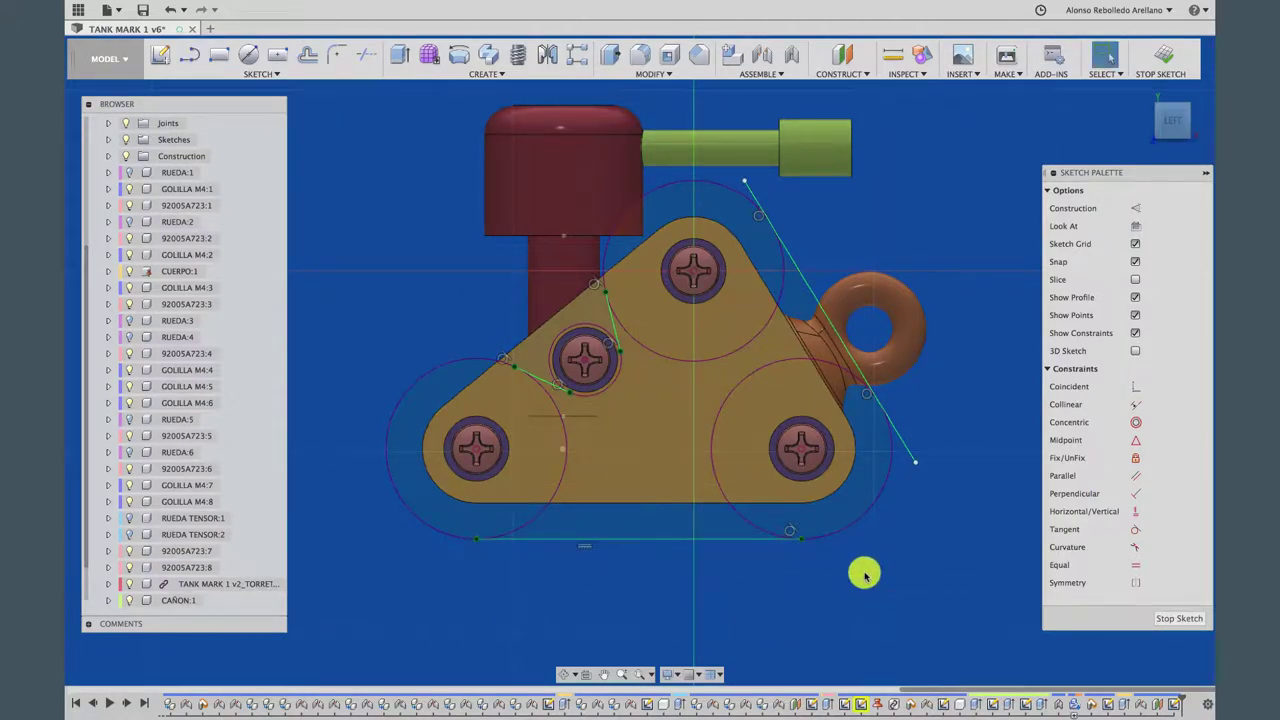
Trim the right line's overhanging tails above the top circle and below the lower-right circle
key(t)
click(903, 445)
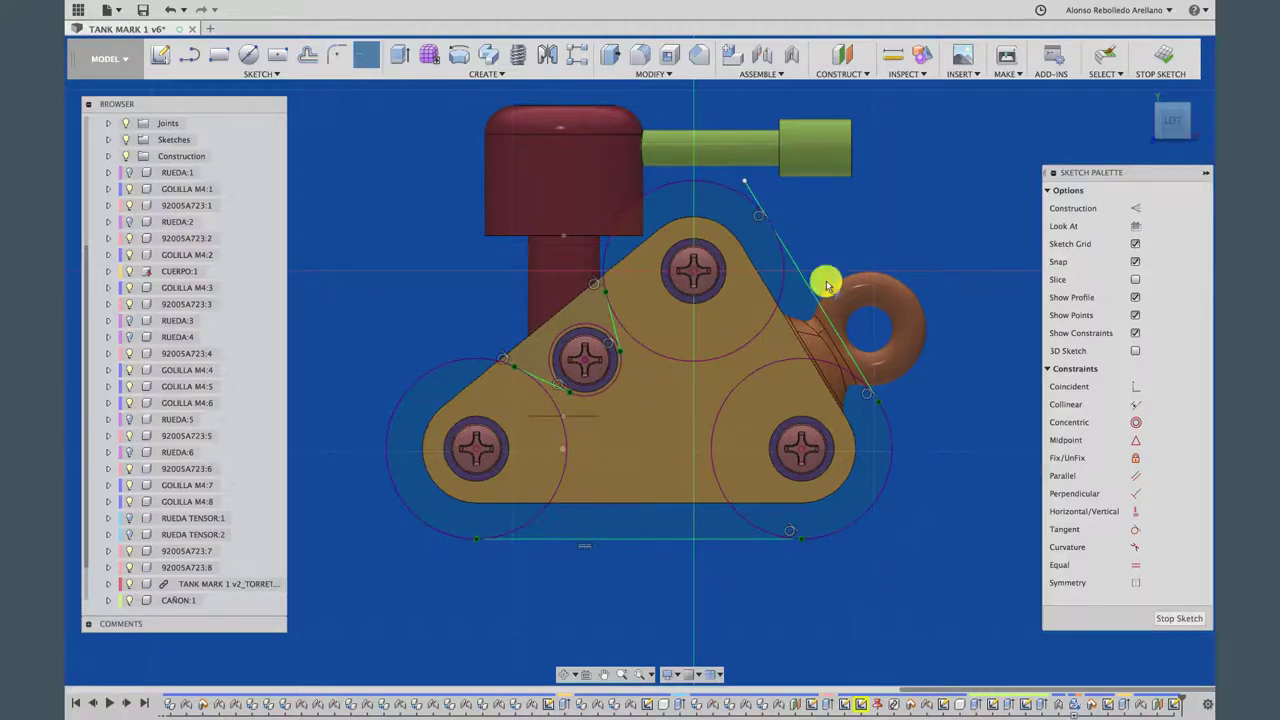
click(743, 188)
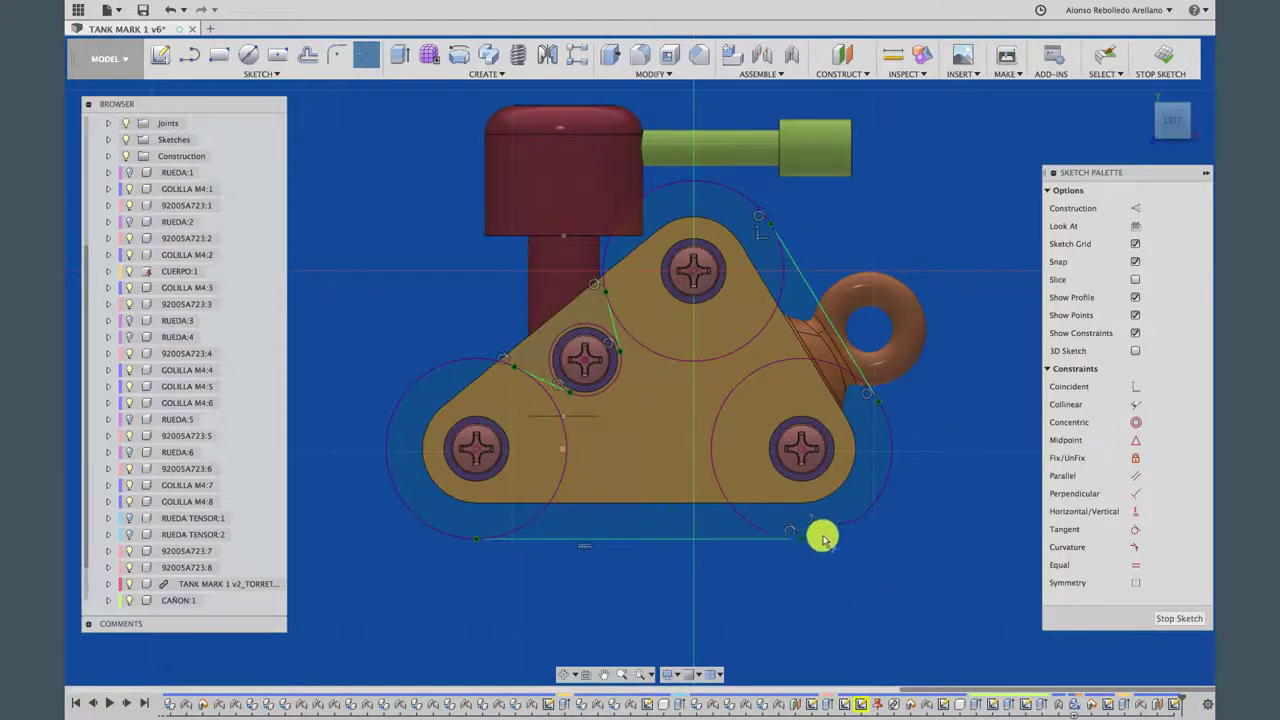
key(Escape)
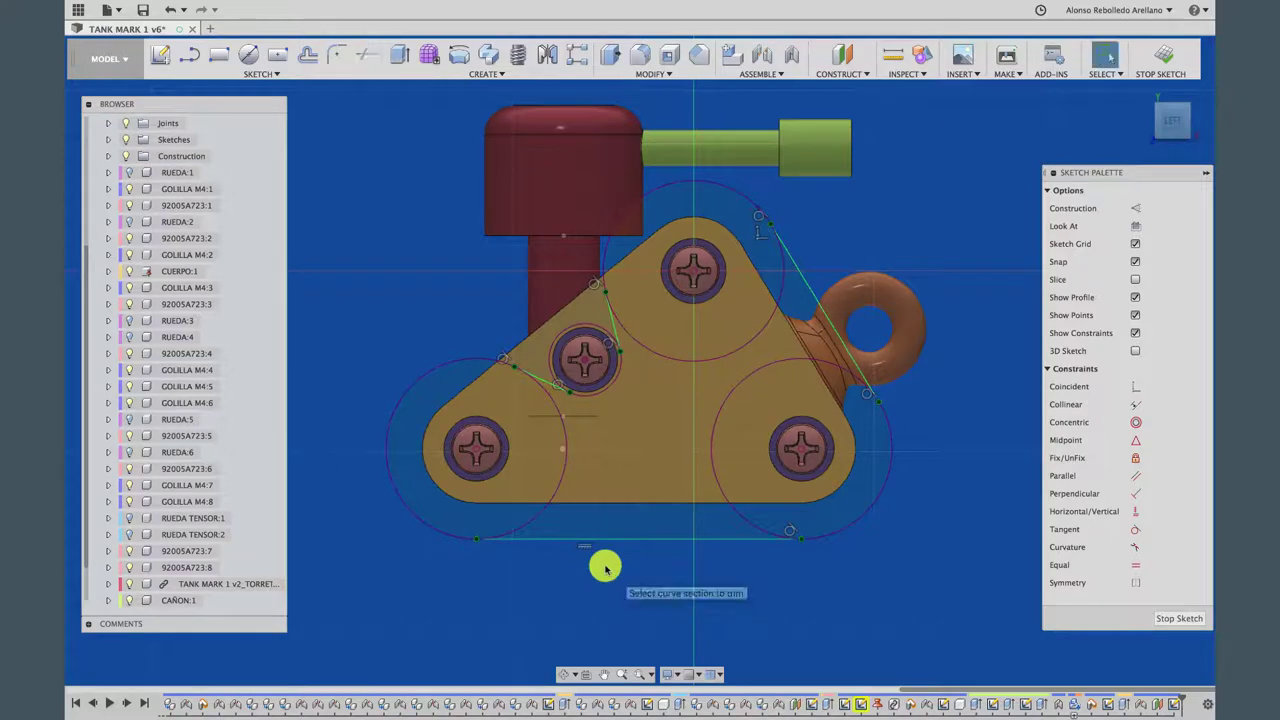
click(565, 677)
drag(606, 491, 571, 529)
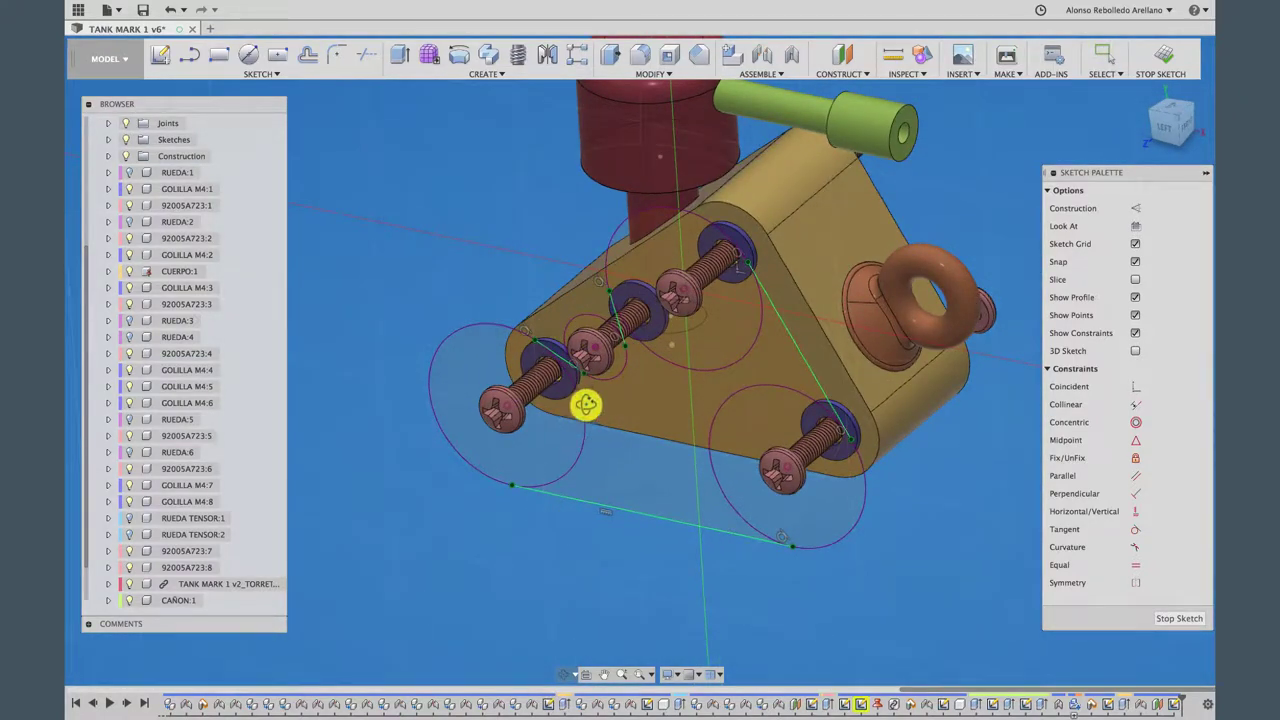
Make the RUEDA:6 wheel visible in the Browser, leaving RUEDA:5 hidden
key(t)
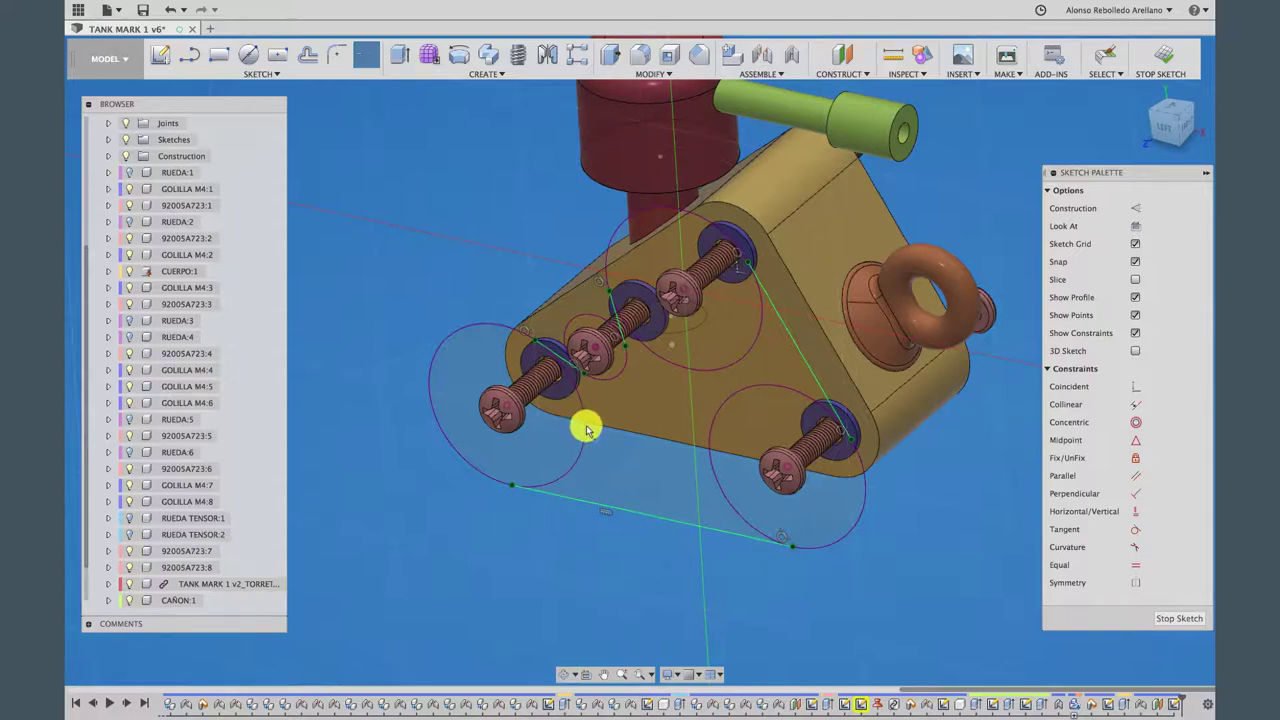
key(Escape)
key(t)
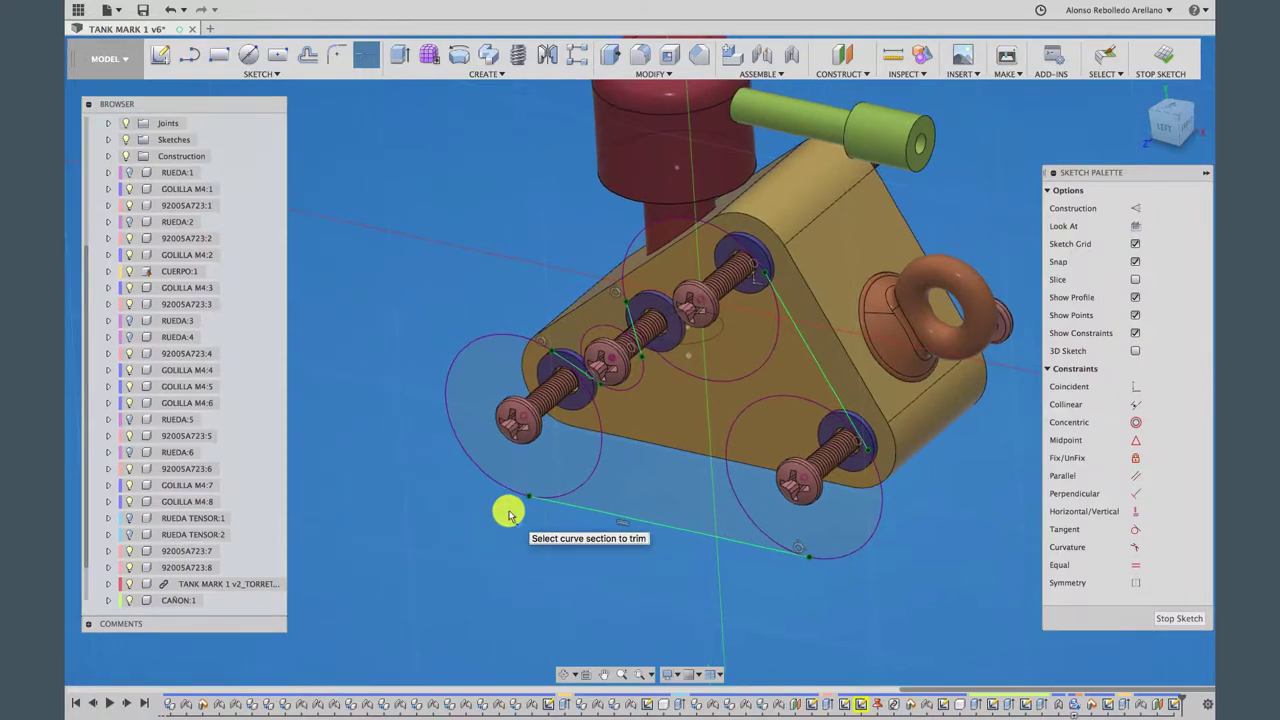
click(129, 452)
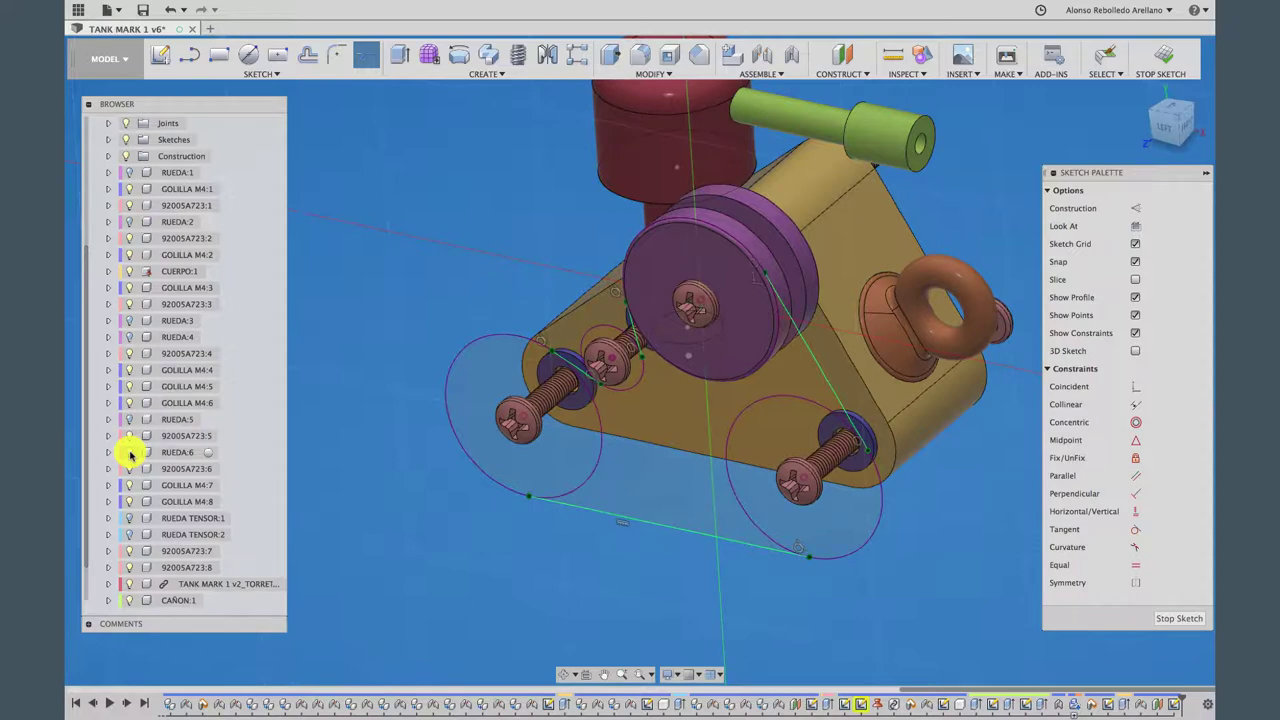
click(129, 419)
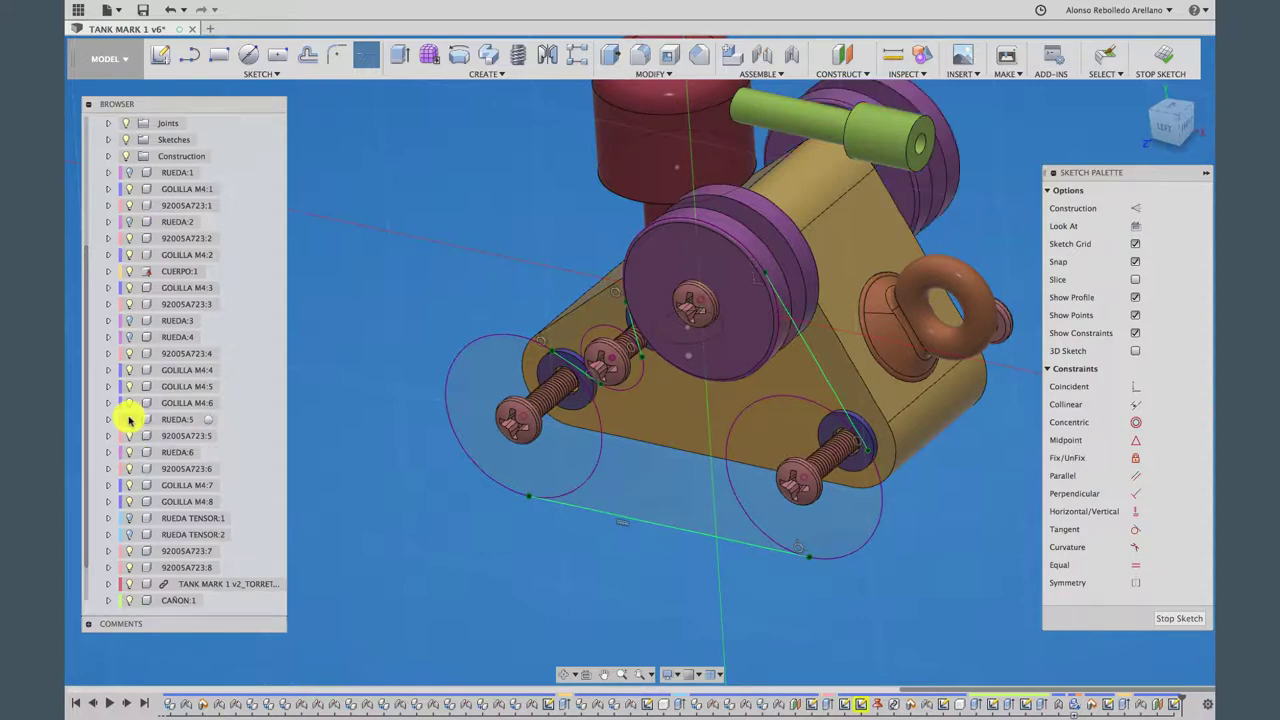
click(129, 419)
click(129, 452)
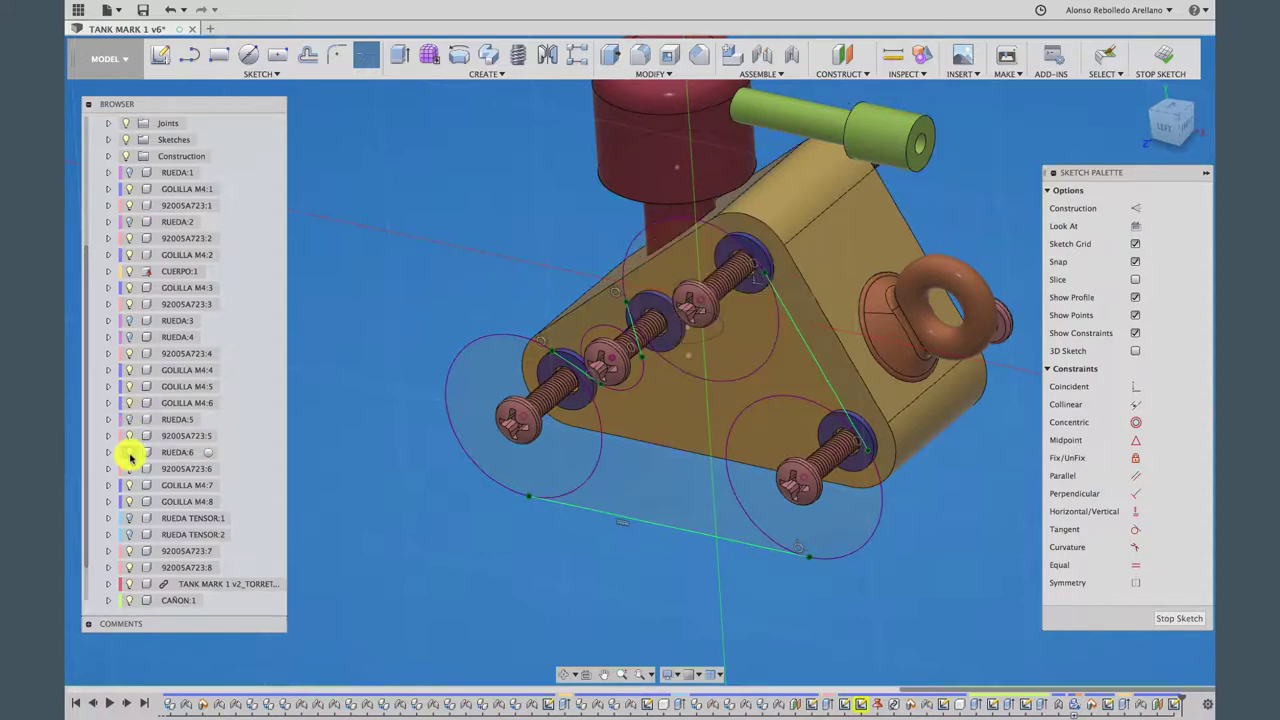
click(129, 452)
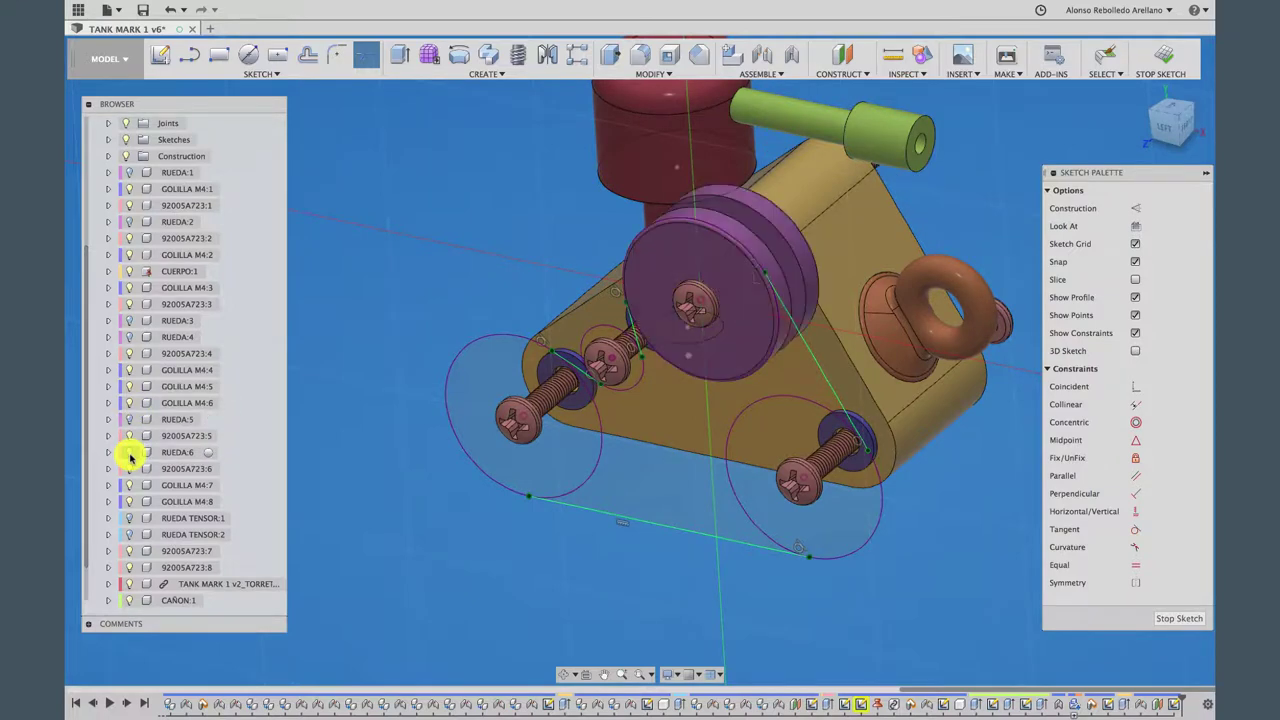
Toggle the RUEDA TENSOR:2 wheel's visibility and show the RUEDA:2 and RUEDA:1 wheels
click(130, 535)
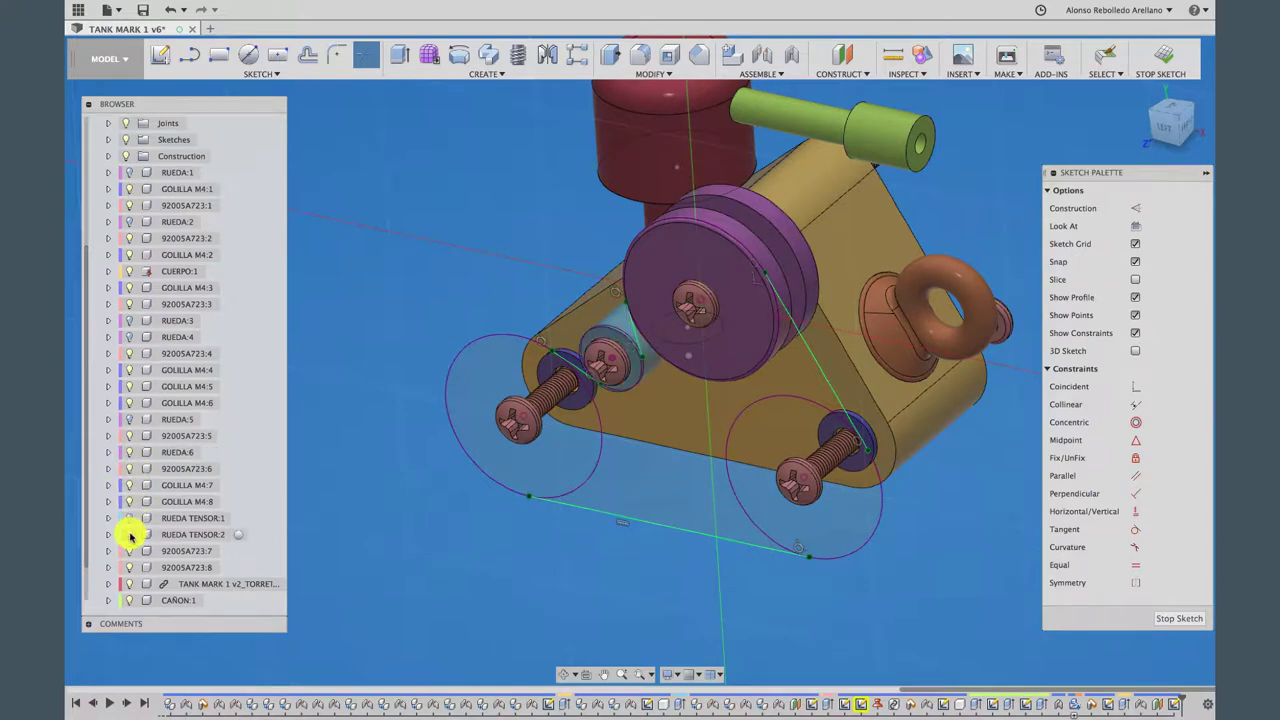
scroll(133, 565, up, 1)
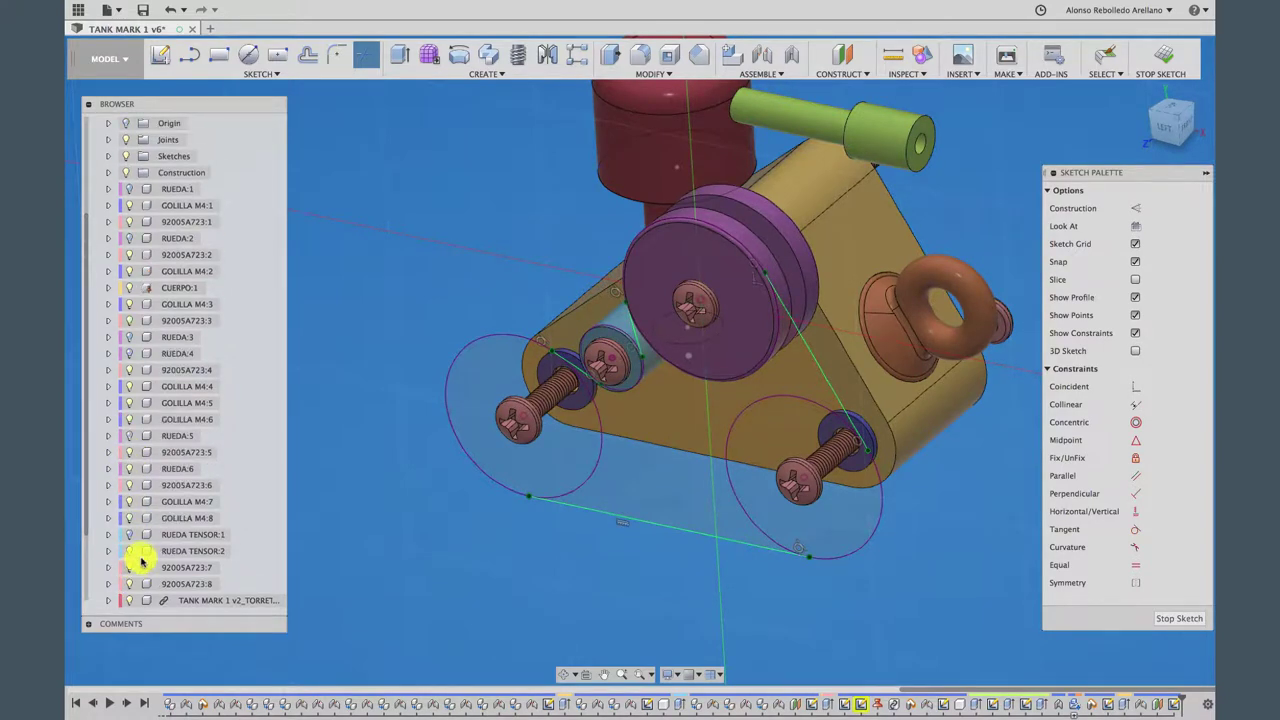
click(131, 552)
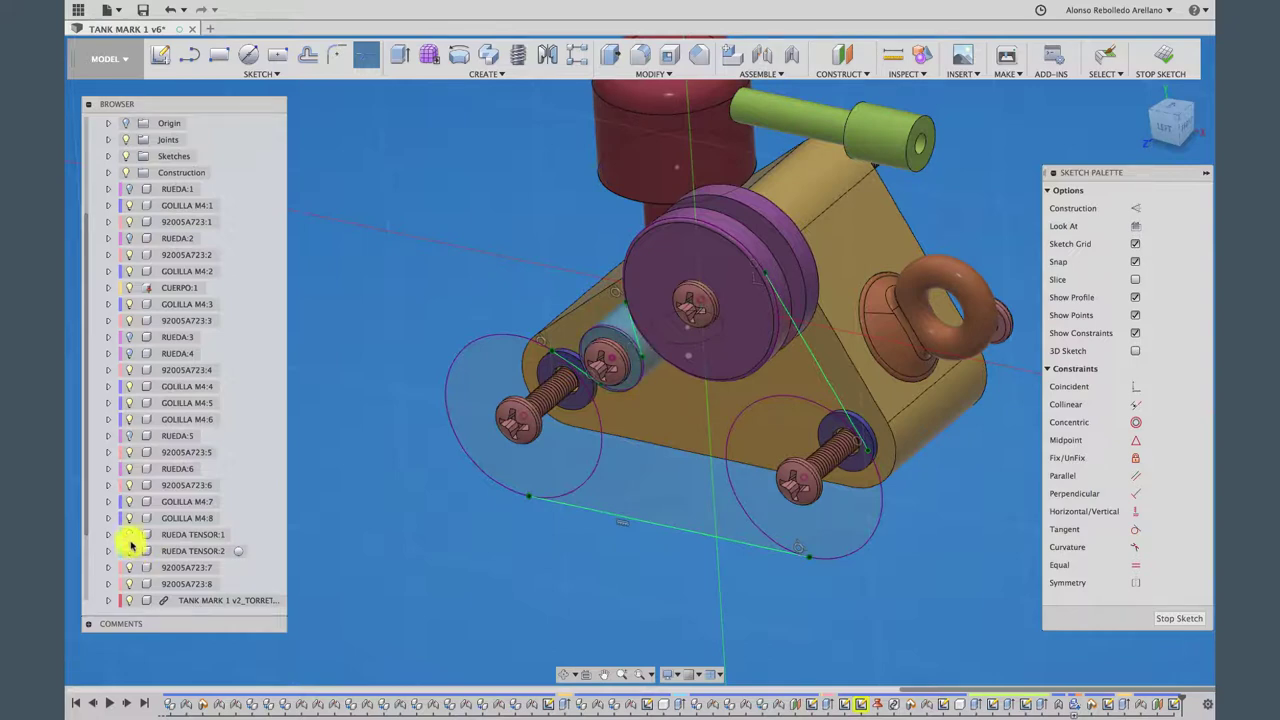
scroll(130, 566, down, 1)
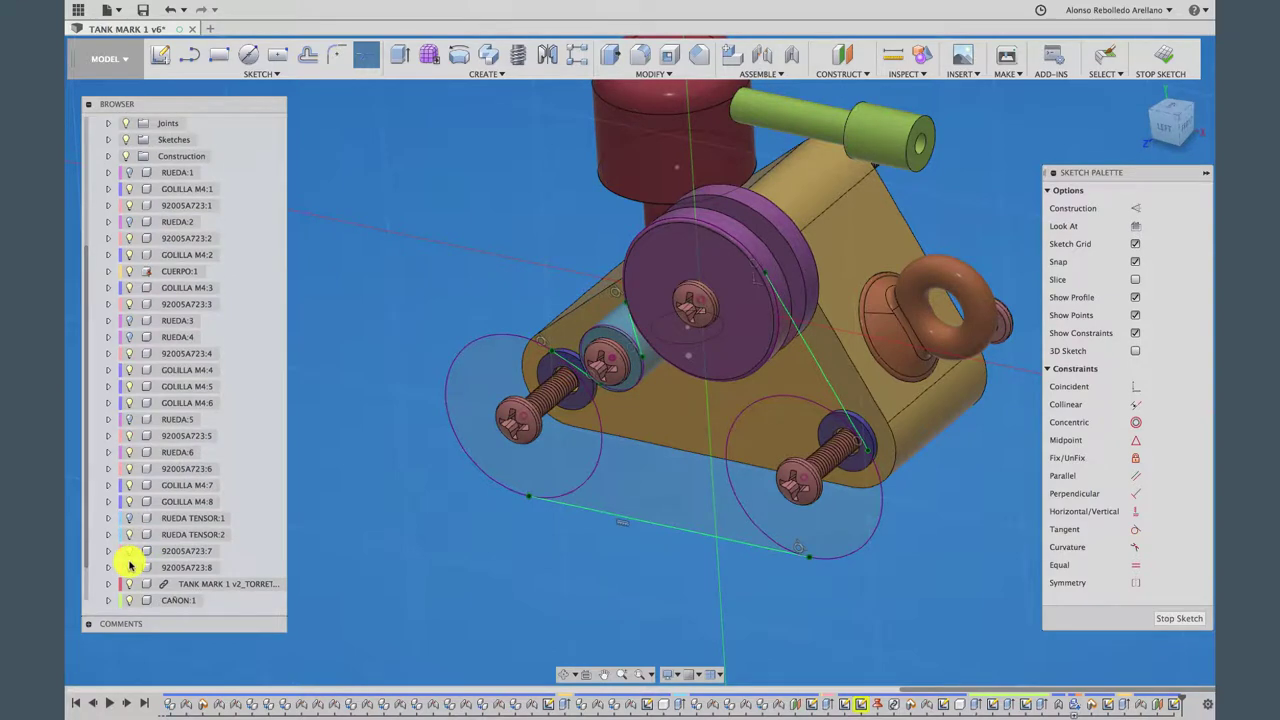
scroll(187, 520, up, 3)
scroll(188, 520, up, 1)
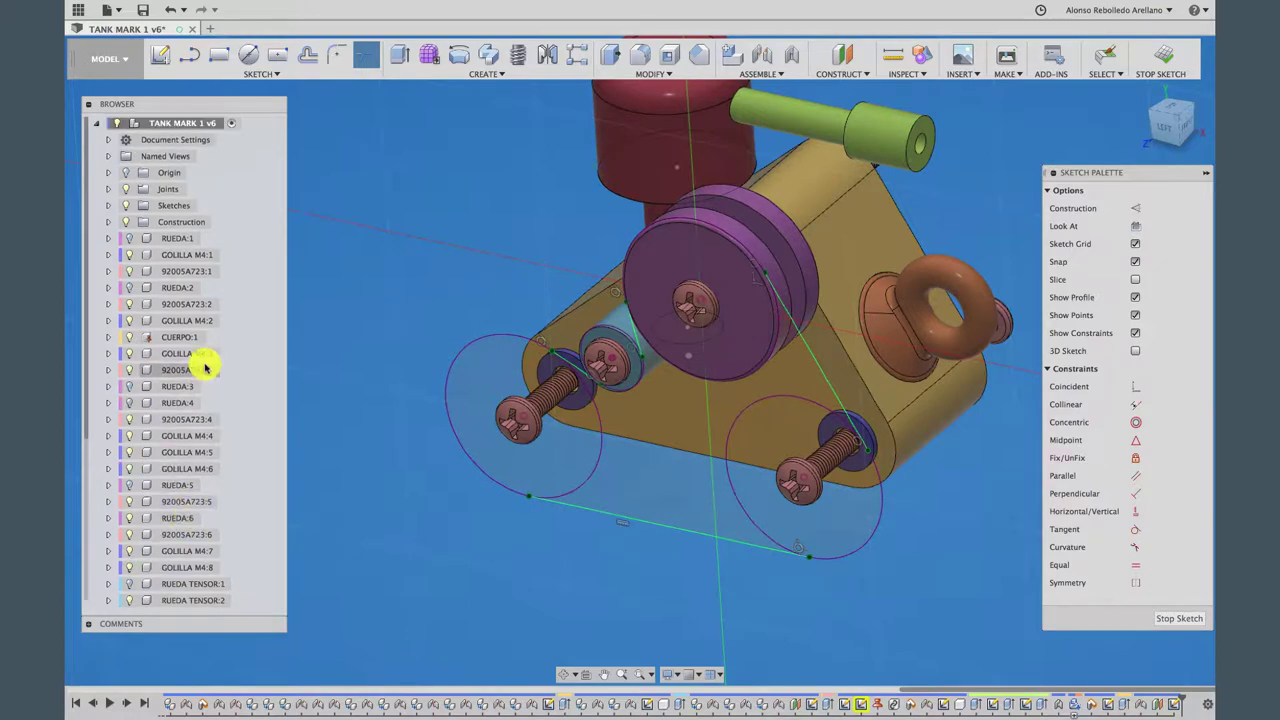
click(130, 288)
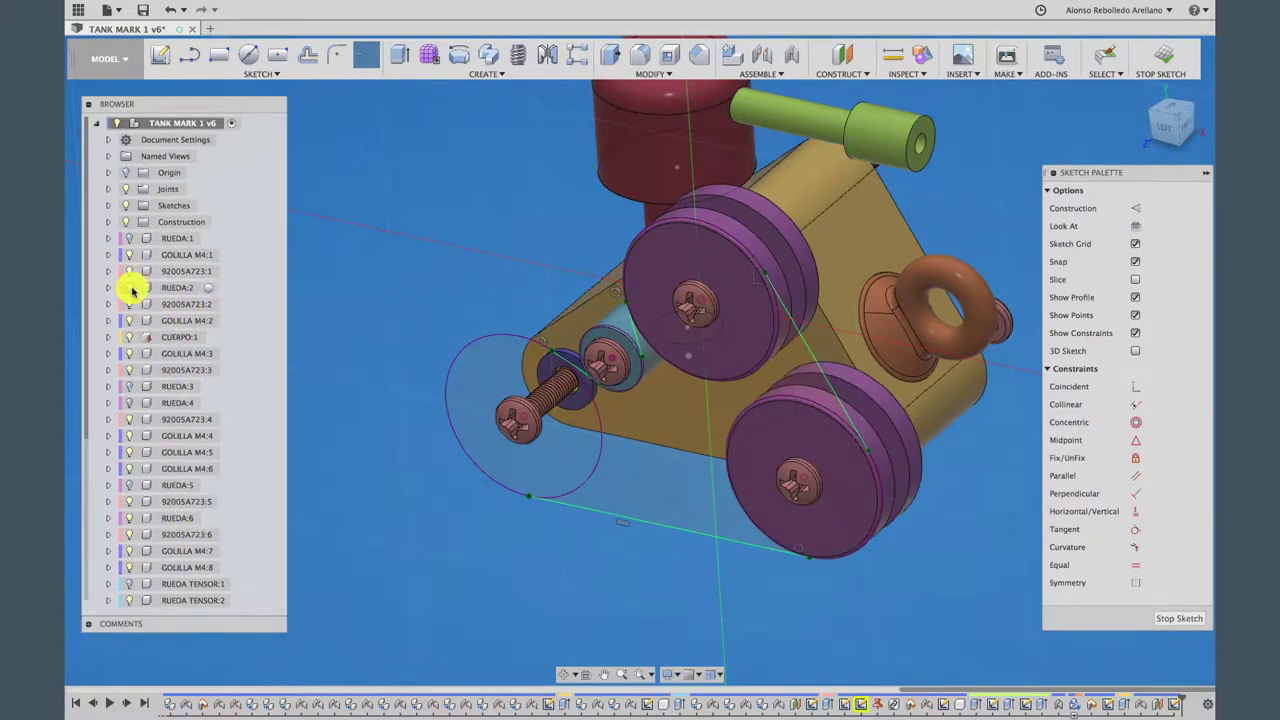
click(129, 238)
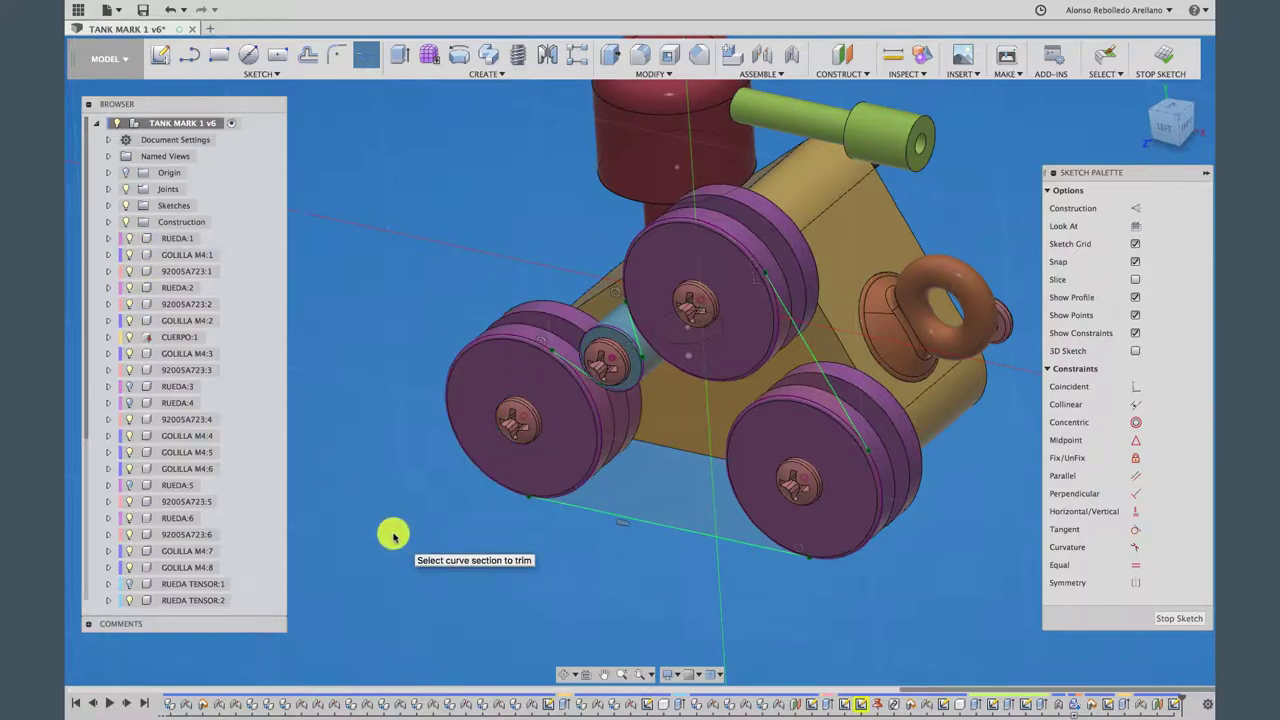
Leave Trim and show the RUEDA:2, RUEDA:1 and back RUEDA:4 wheels as solids
key(Escape)
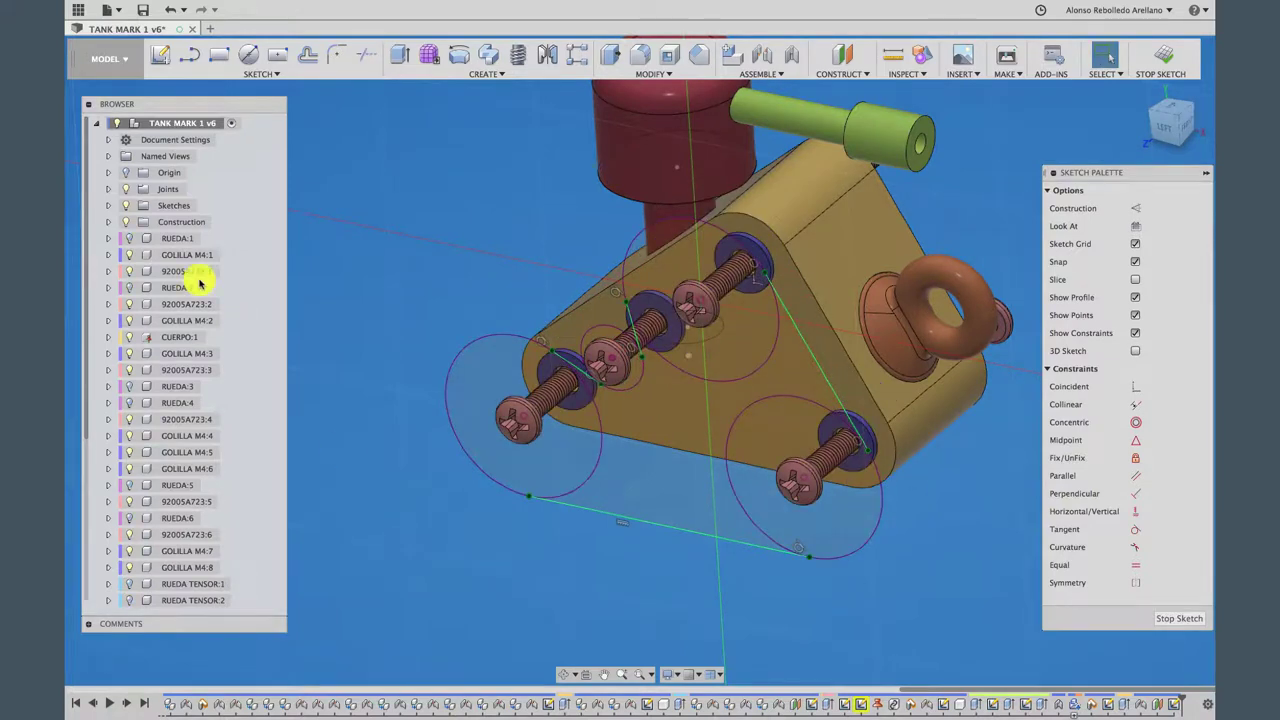
click(130, 288)
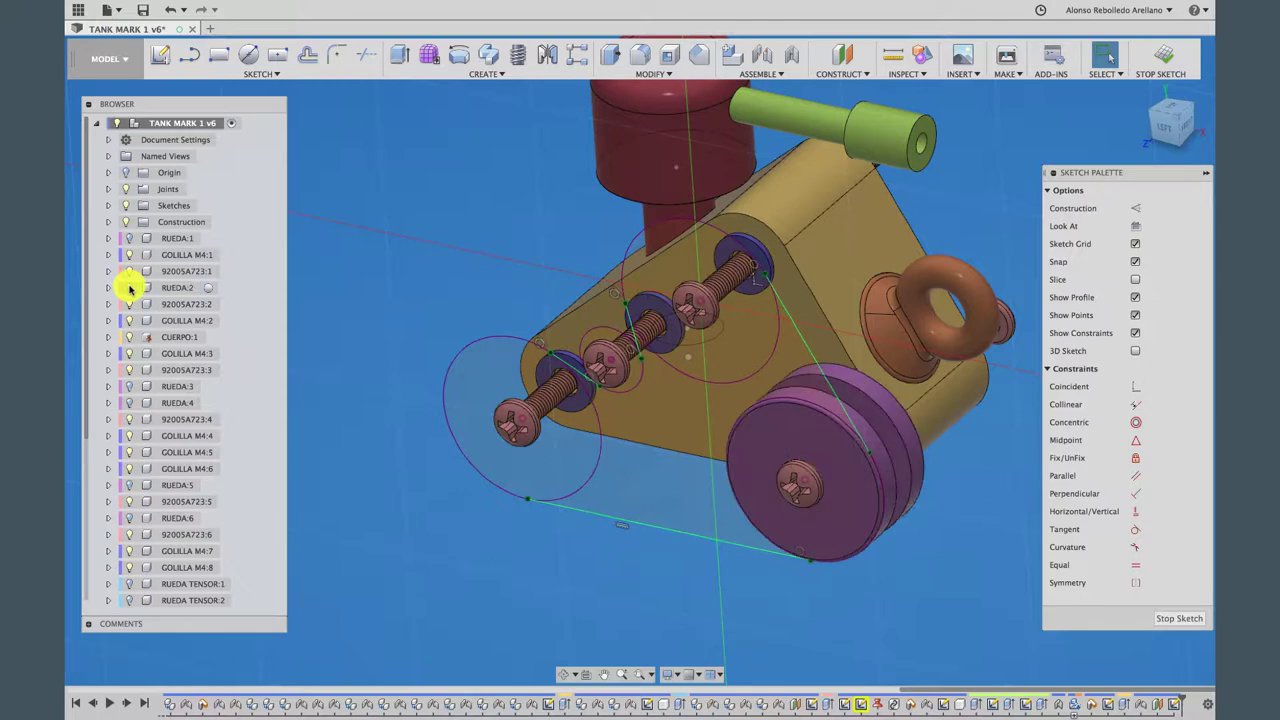
click(130, 240)
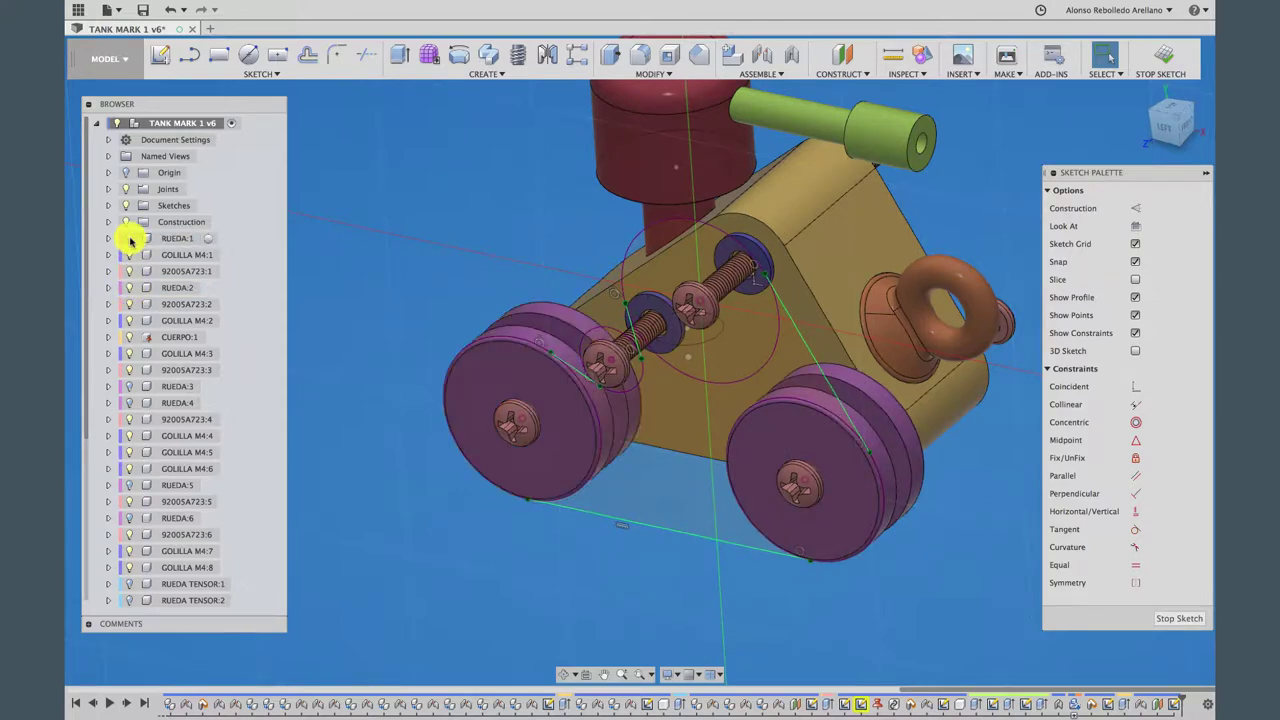
click(130, 402)
scroll(170, 453, down, 1)
scroll(169, 456, up, 1)
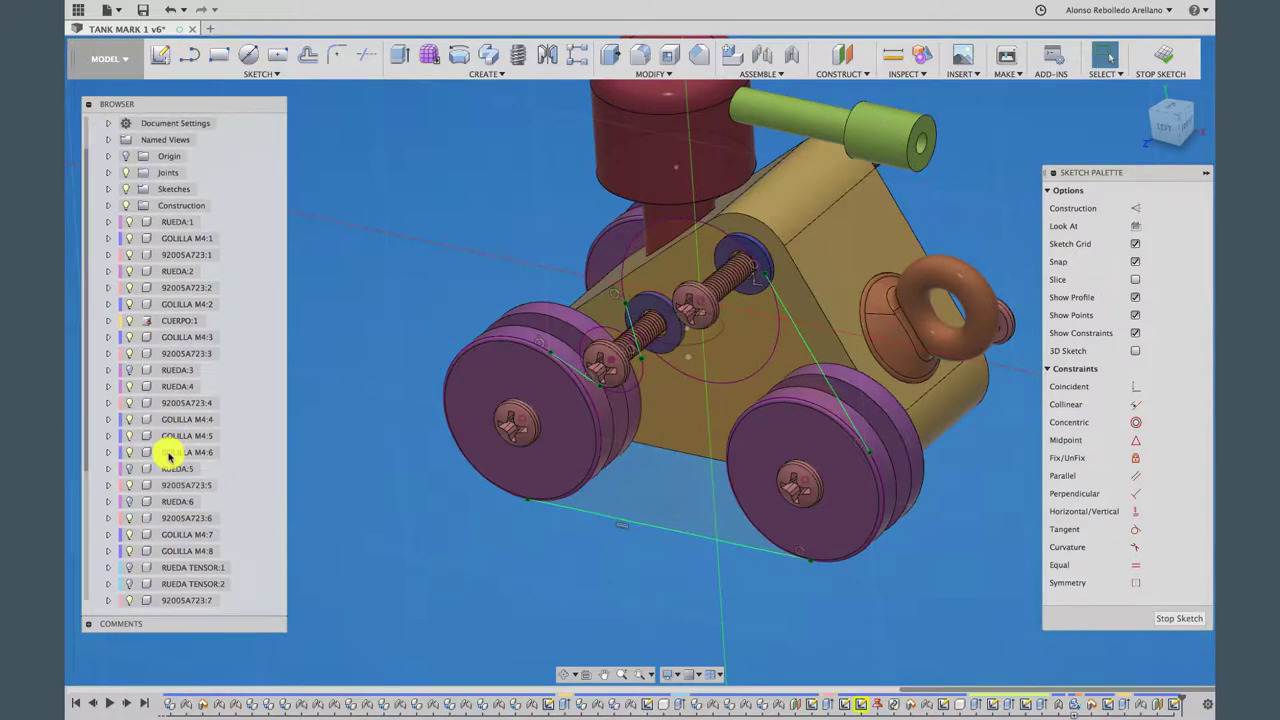
click(128, 370)
click(128, 370)
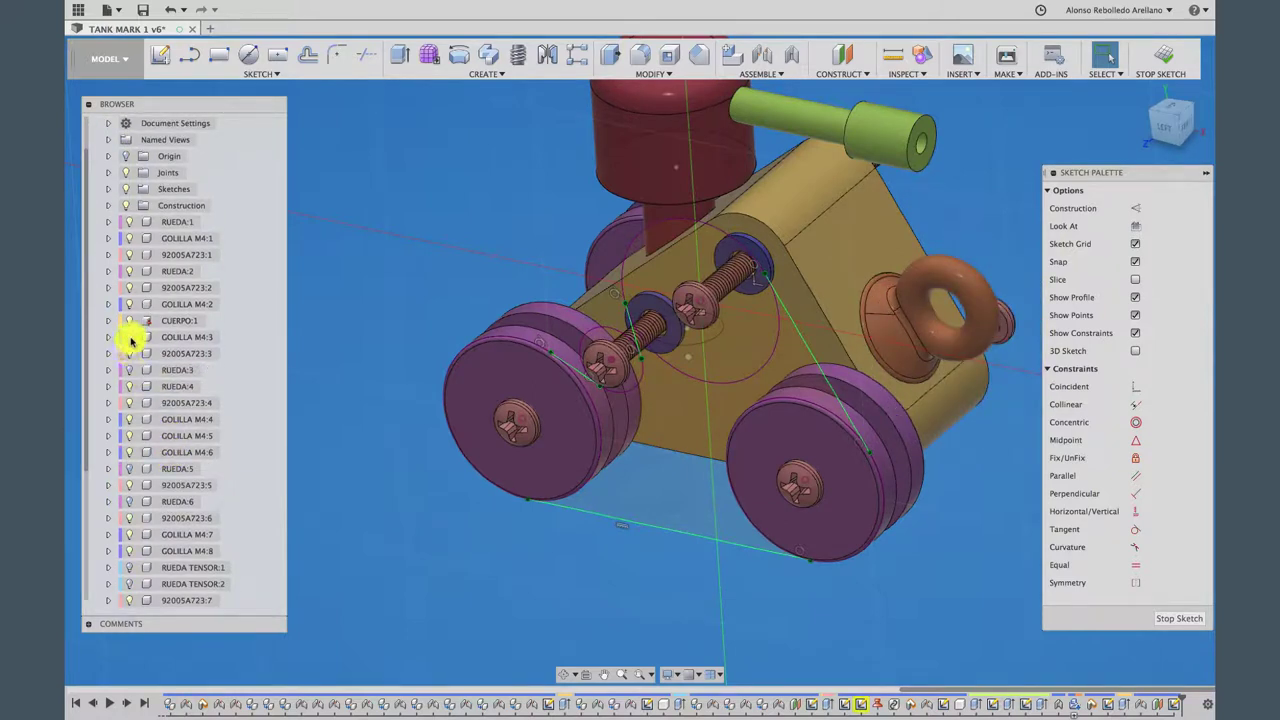
Show the top RUEDA:6 wheel and orbit the view slightly
scroll(140, 490, down, 2)
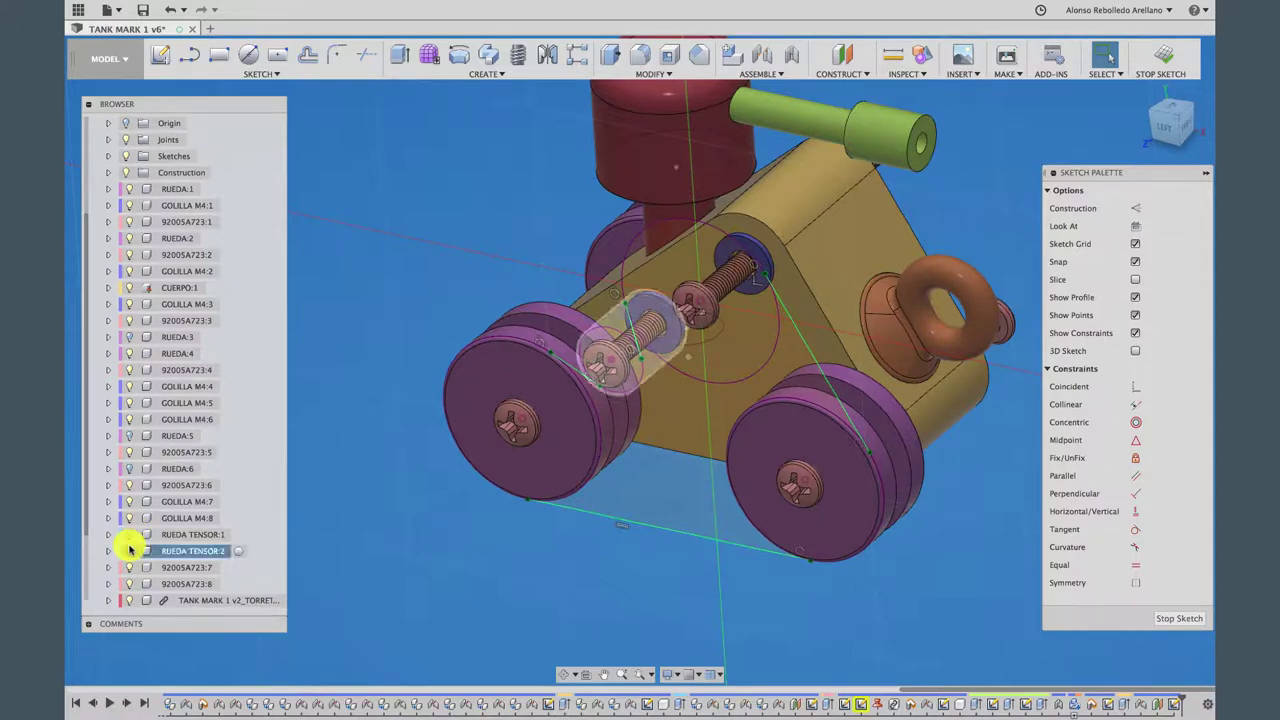
click(129, 468)
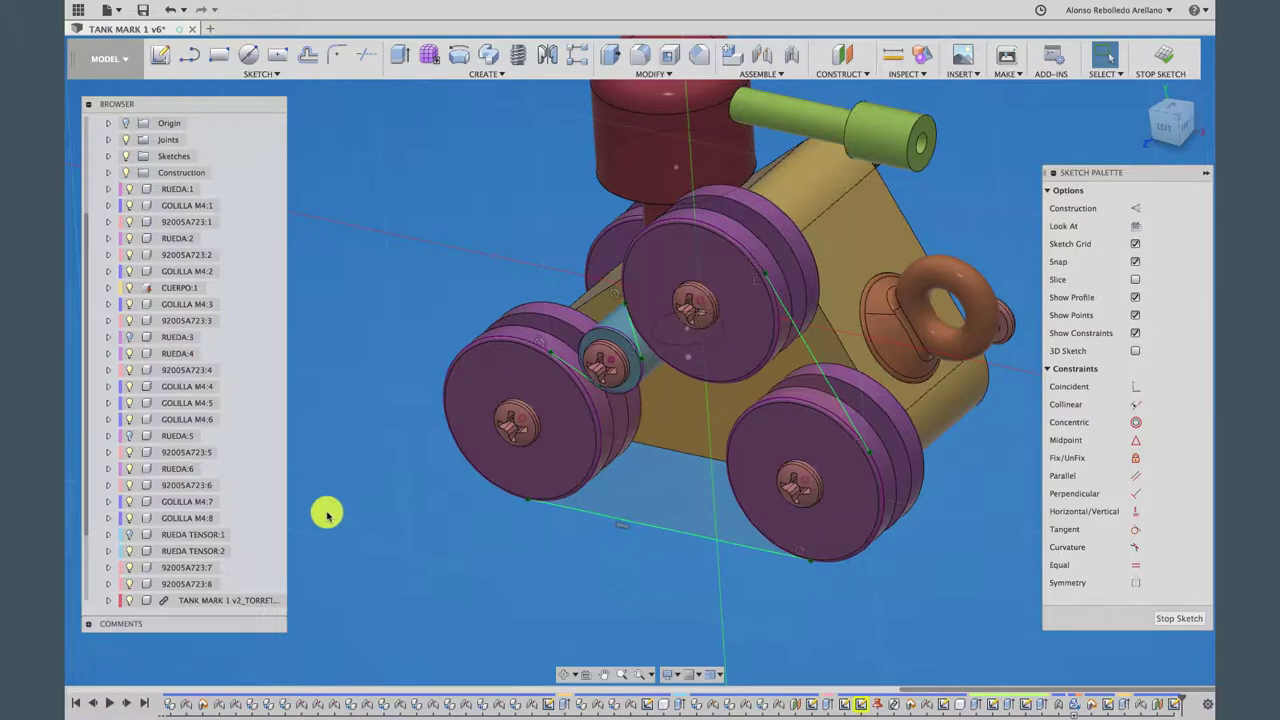
click(564, 674)
drag(597, 571, 734, 357)
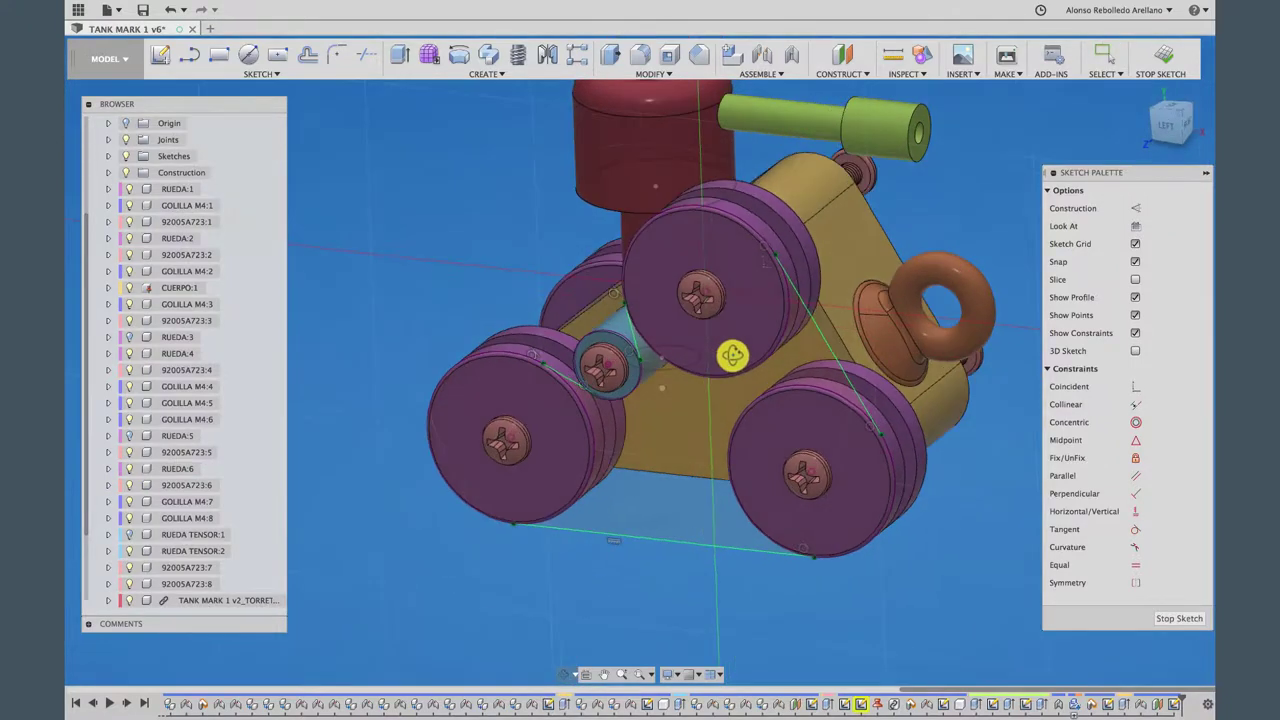
View the tank from the LEFT side and zoom in on the top wheel
click(1173, 130)
scroll(858, 345, up, 2)
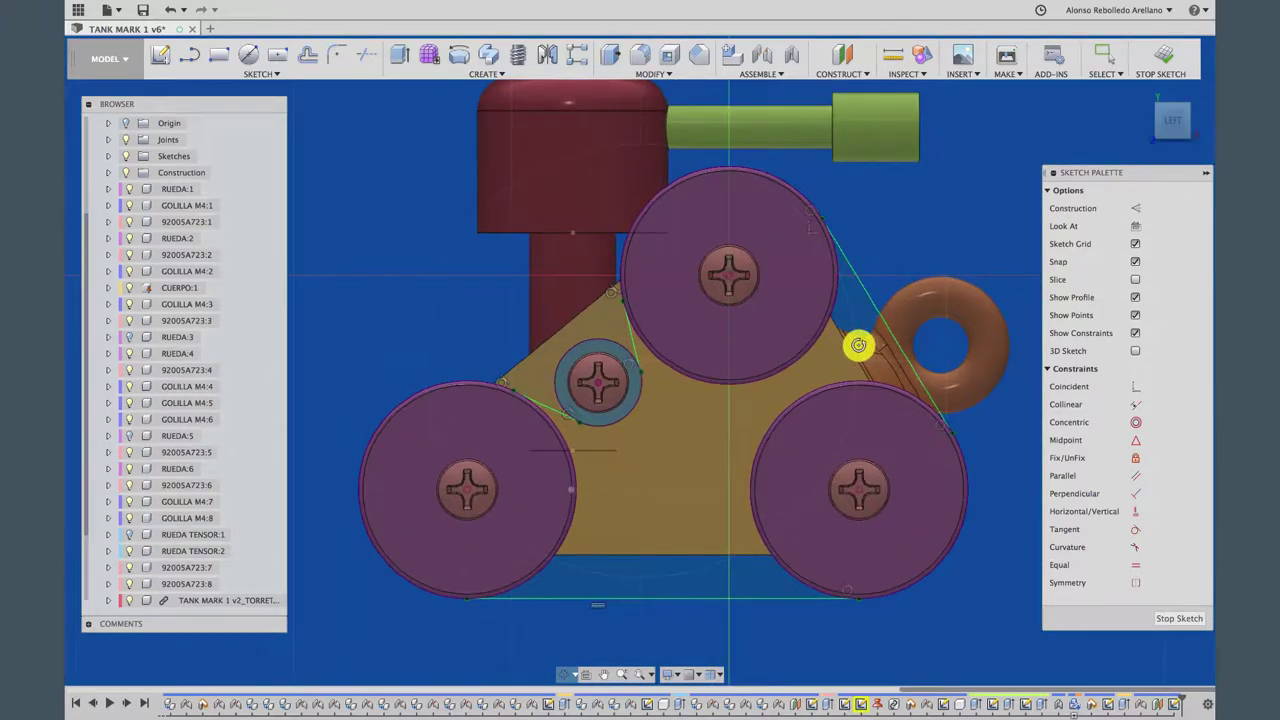
scroll(858, 345, up, 2)
scroll(858, 345, up, 1)
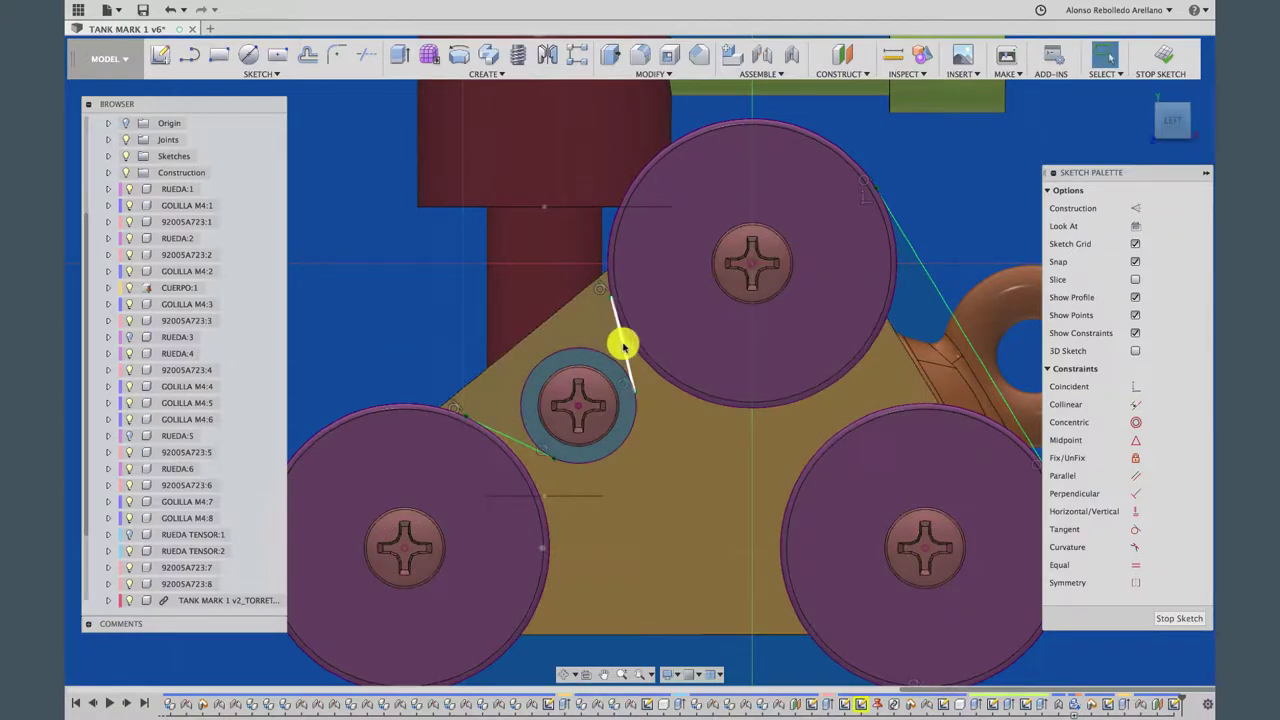
Delete the short tangent line beside the top wheel and switch to the Circle tool
click(623, 343)
click(636, 399)
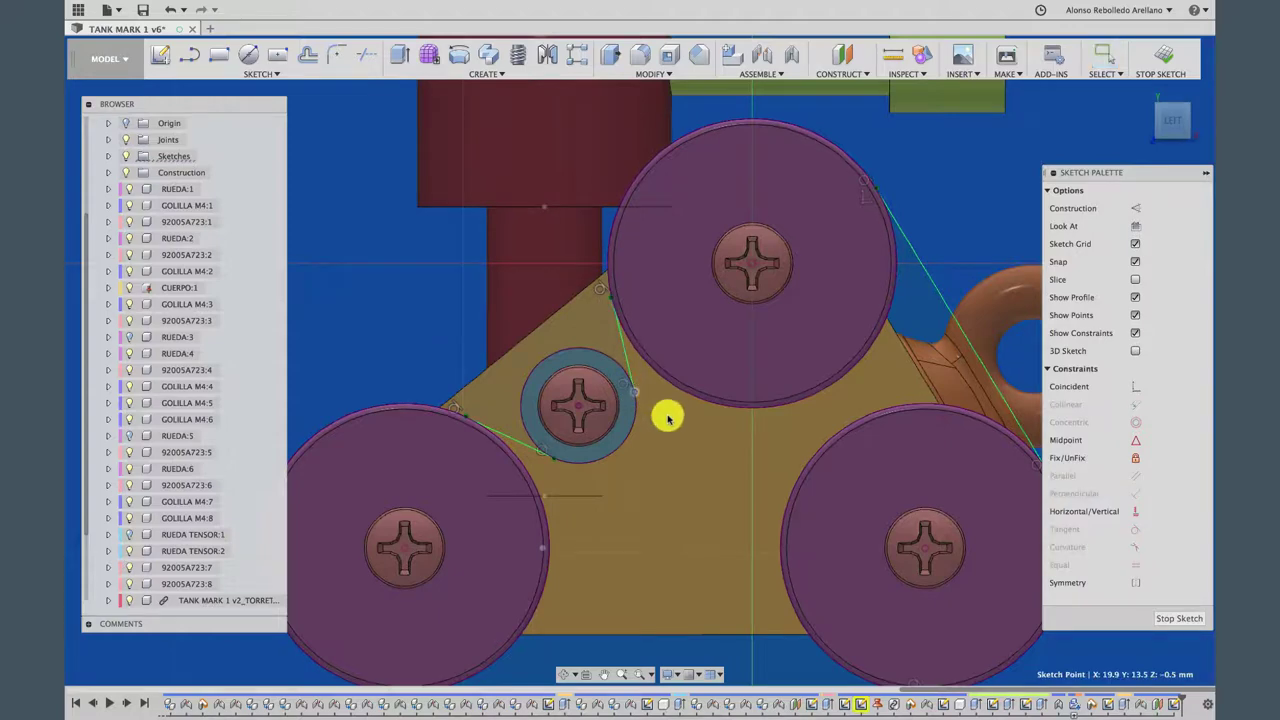
click(622, 344)
key(Delete)
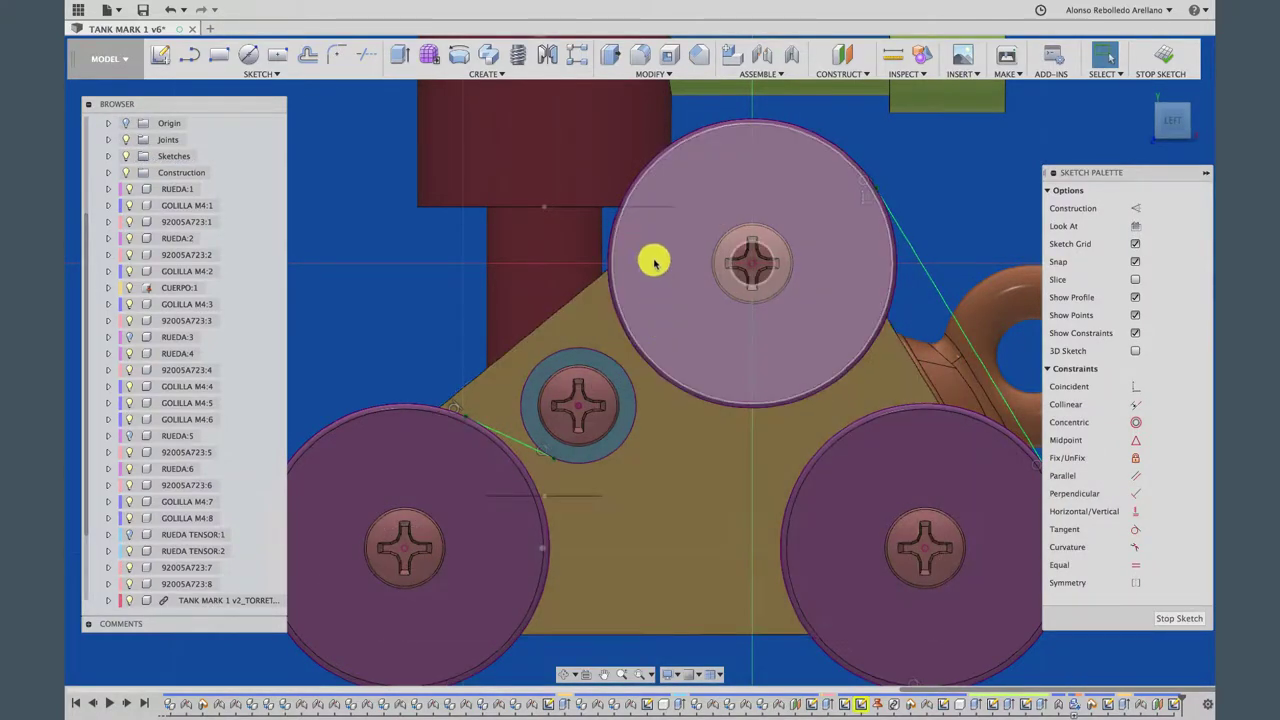
drag(613, 278, 611, 300)
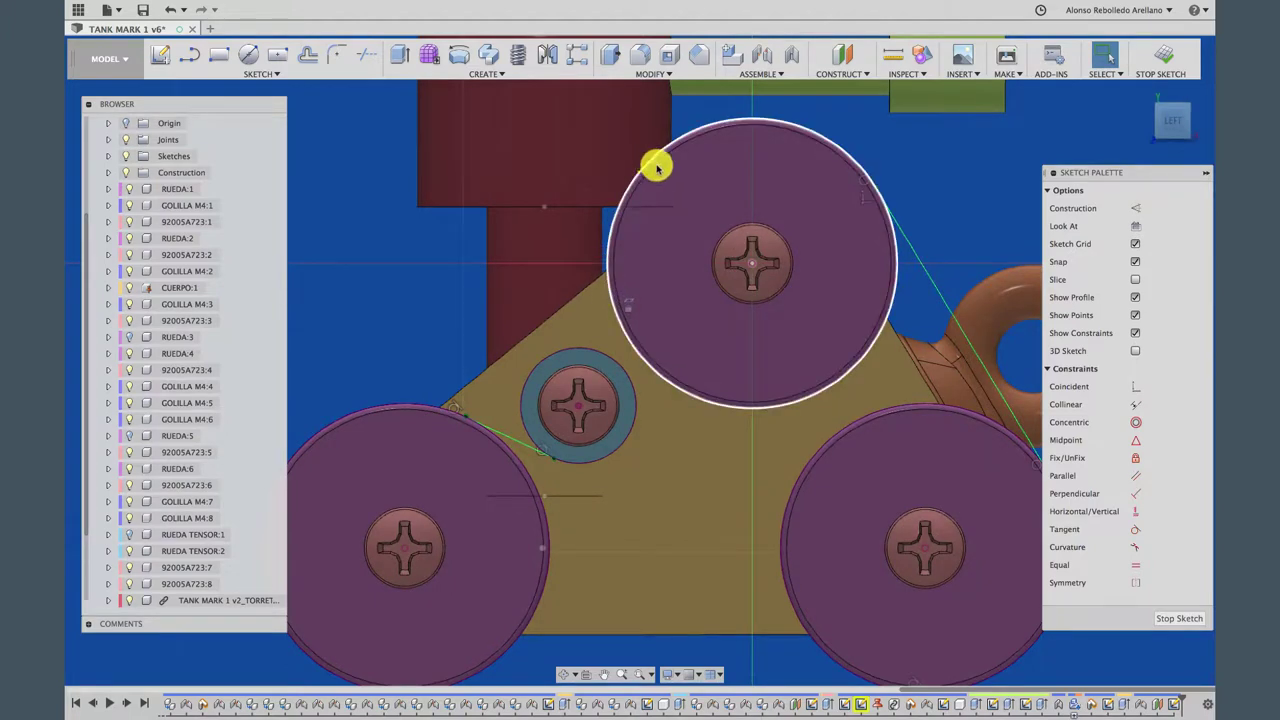
click(248, 54)
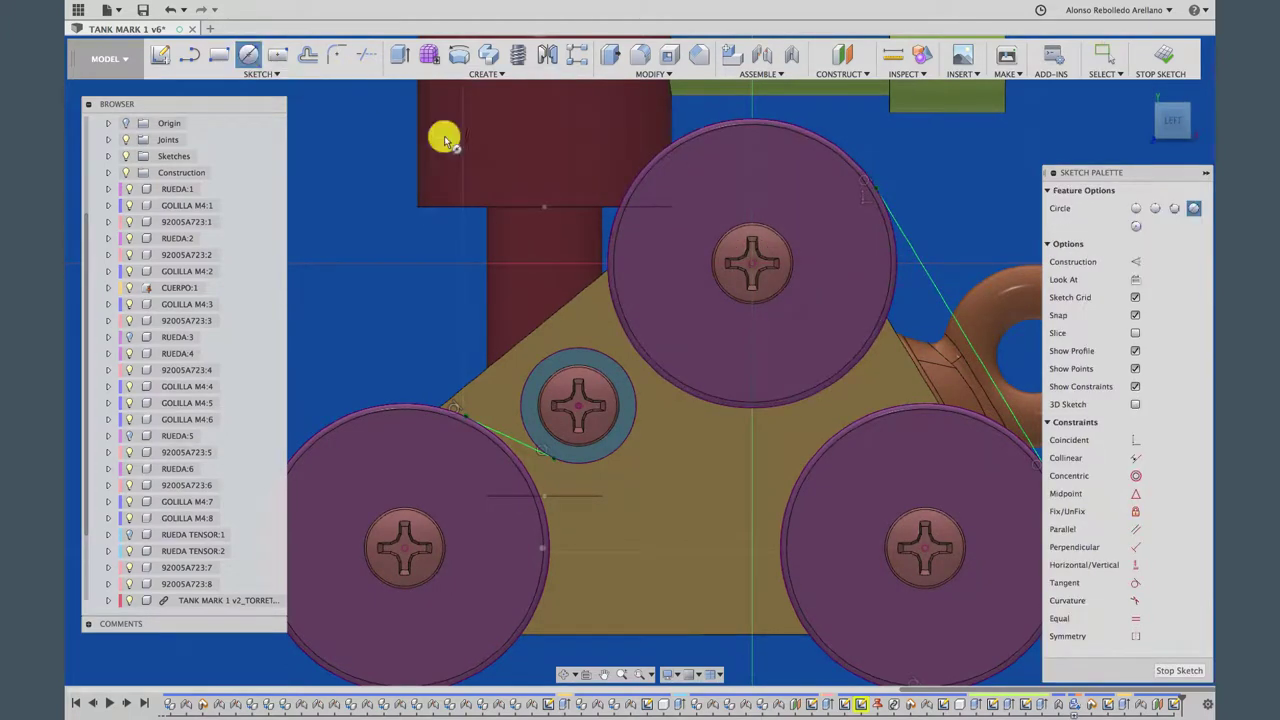
Draw a circle just outside the top wheel and dimension a 1 mm gap to it
click(752, 265)
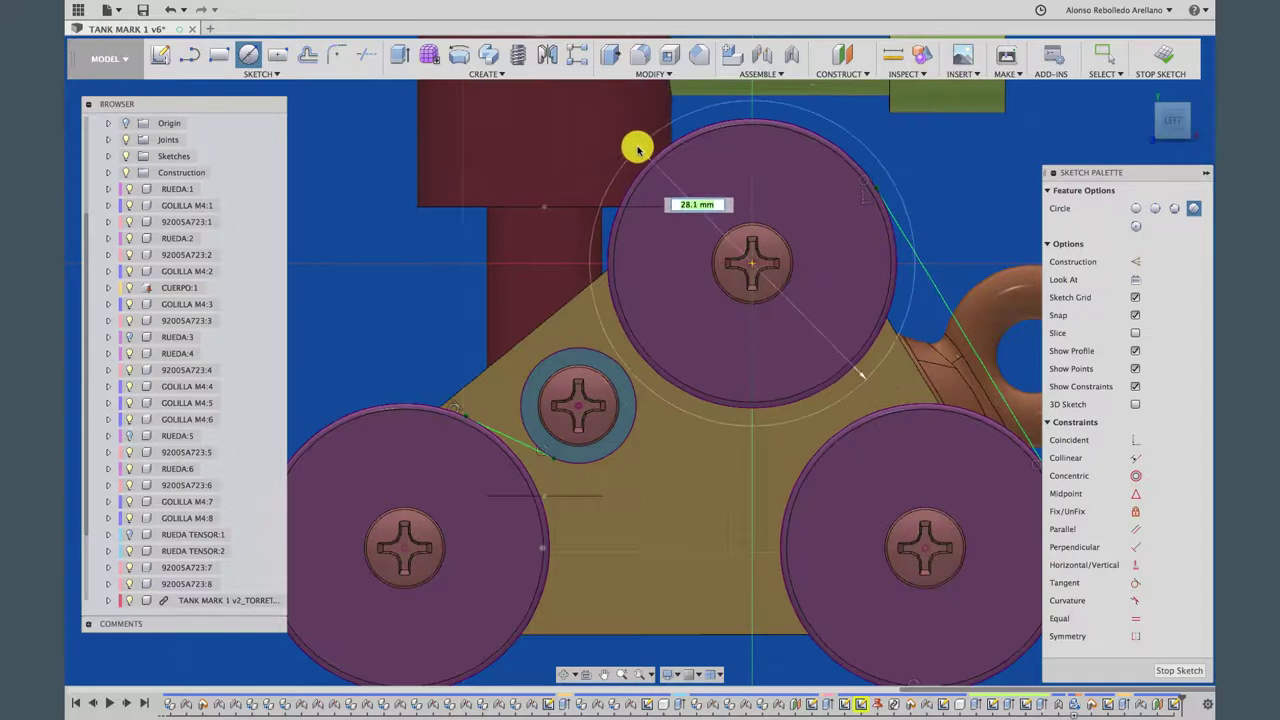
click(637, 148)
key(Escape)
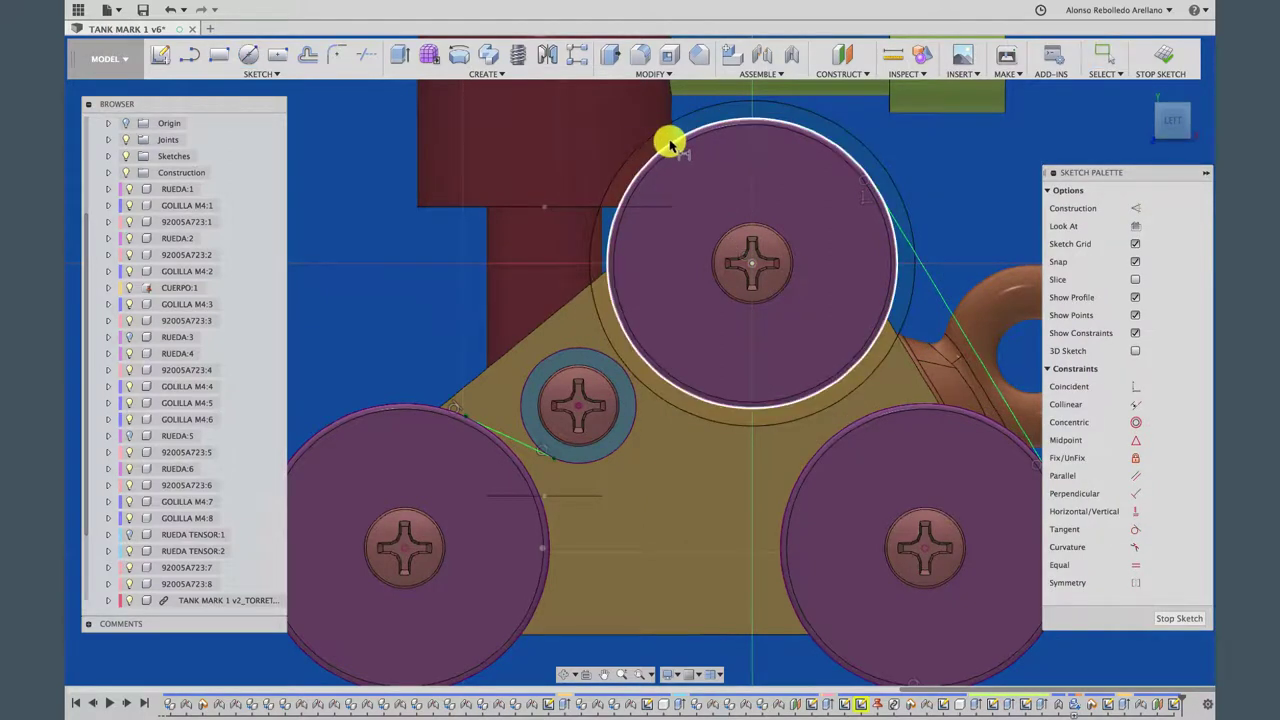
click(666, 130)
key(d)
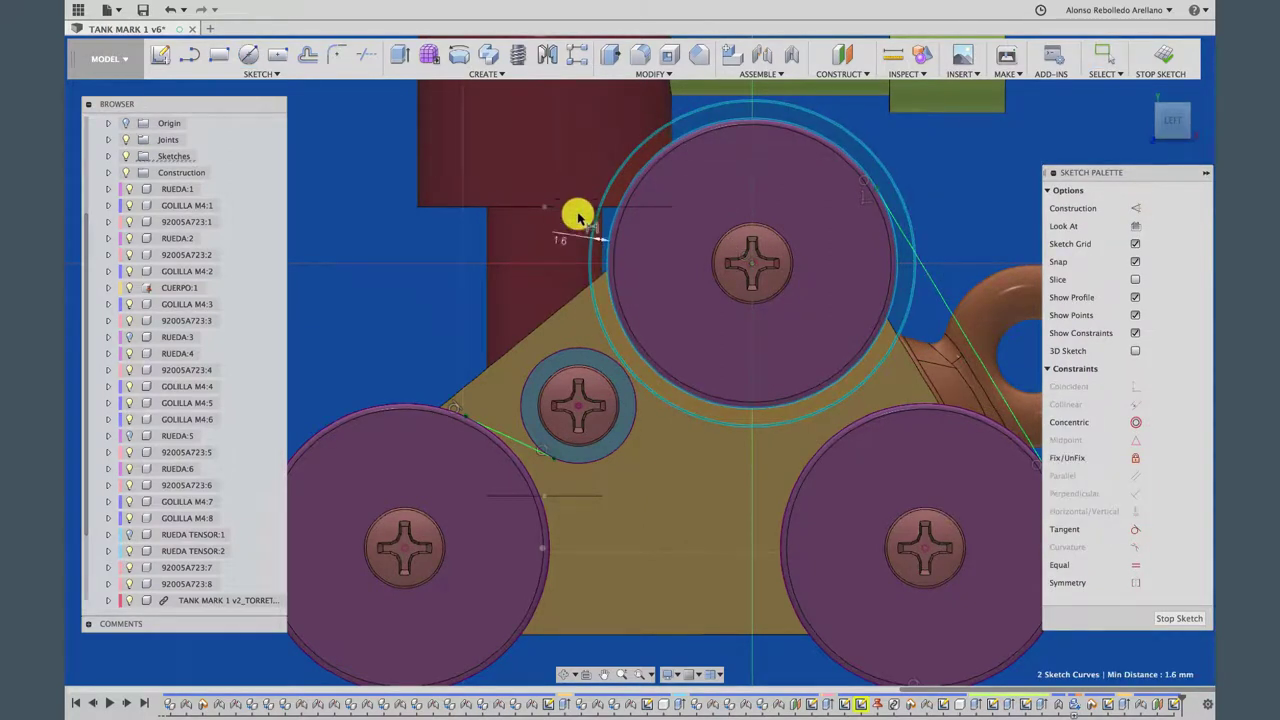
click(630, 168)
click(630, 166)
text(1)
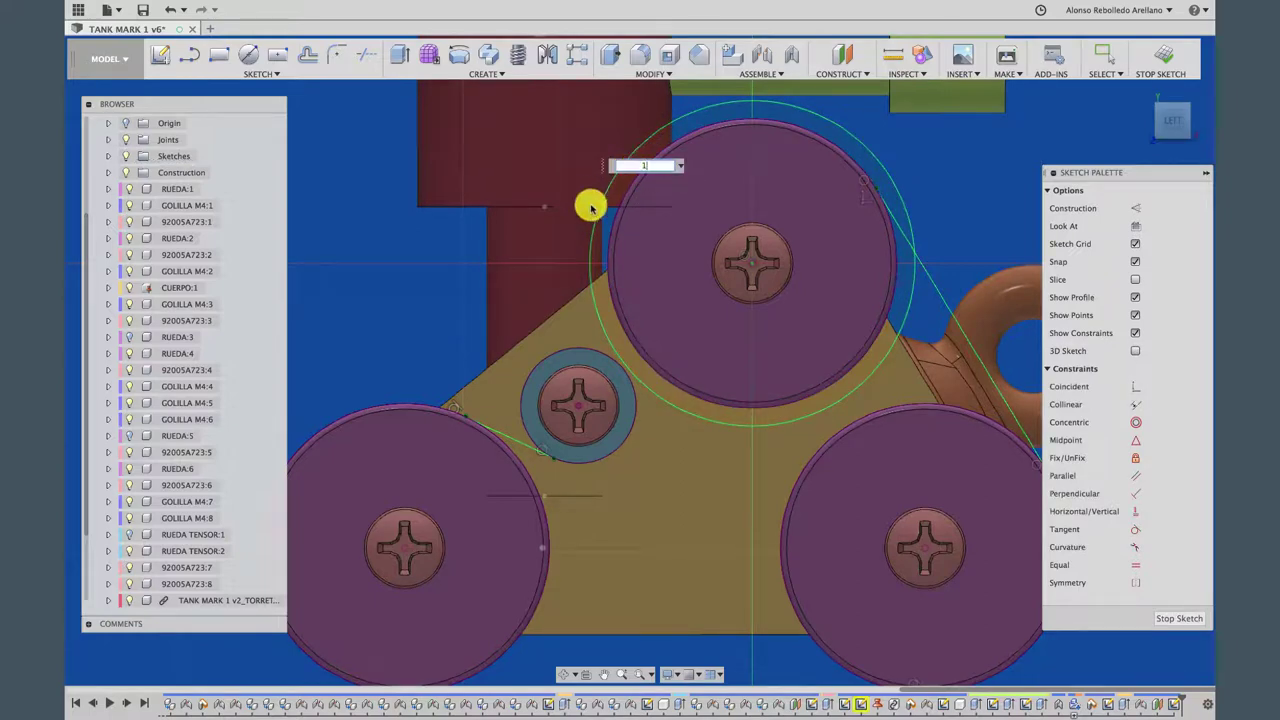
key(Return)
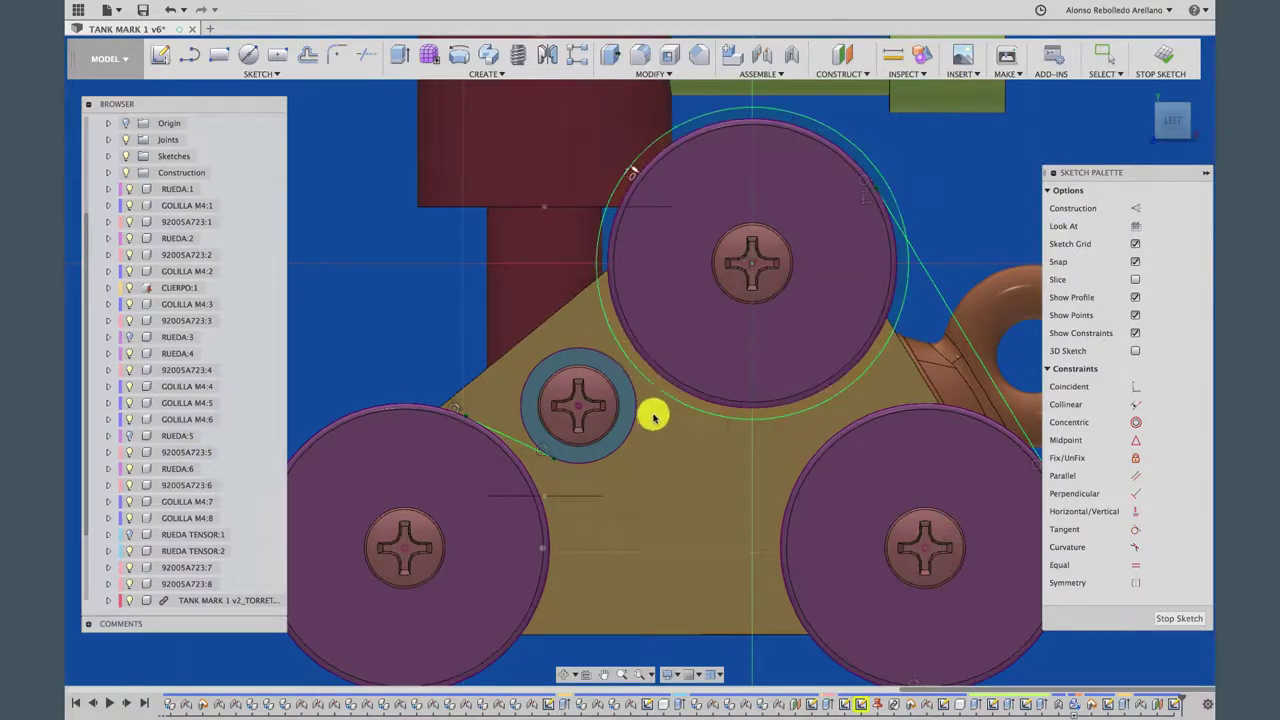
scroll(657, 425, down, 2)
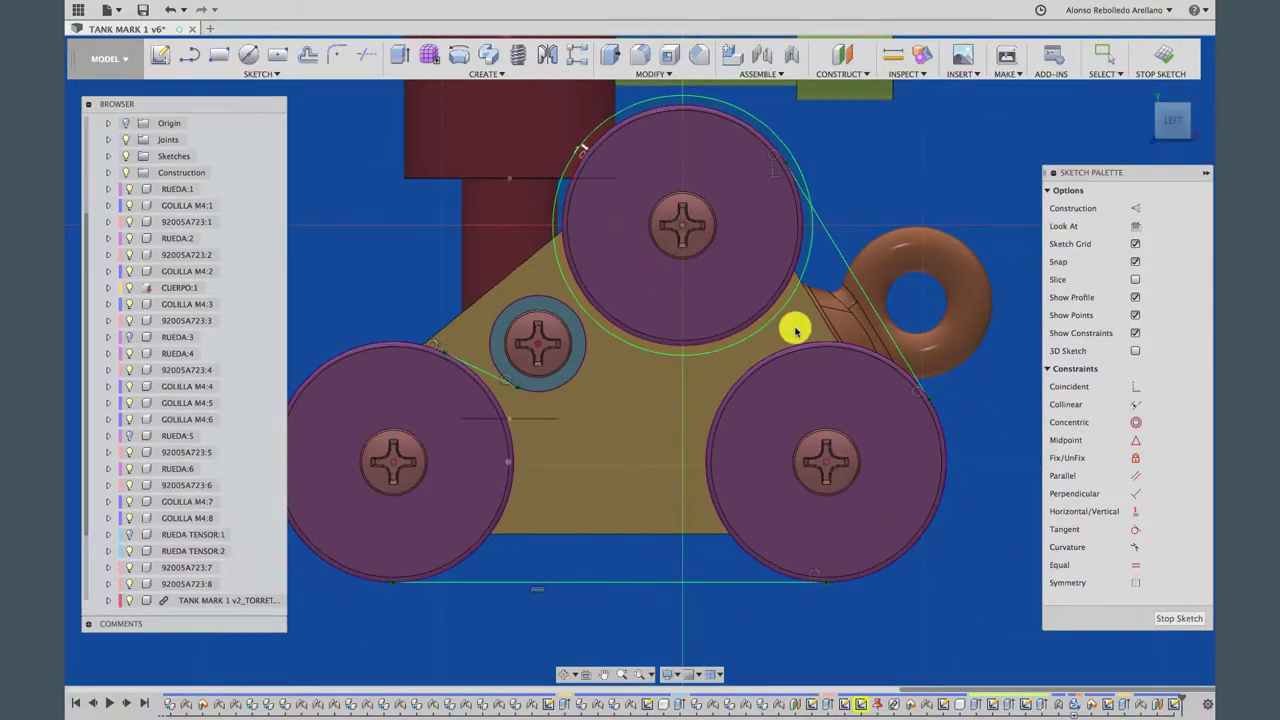
key(Escape)
Replace the right straight track line with a dimensioned circle around the right wheel
click(845, 262)
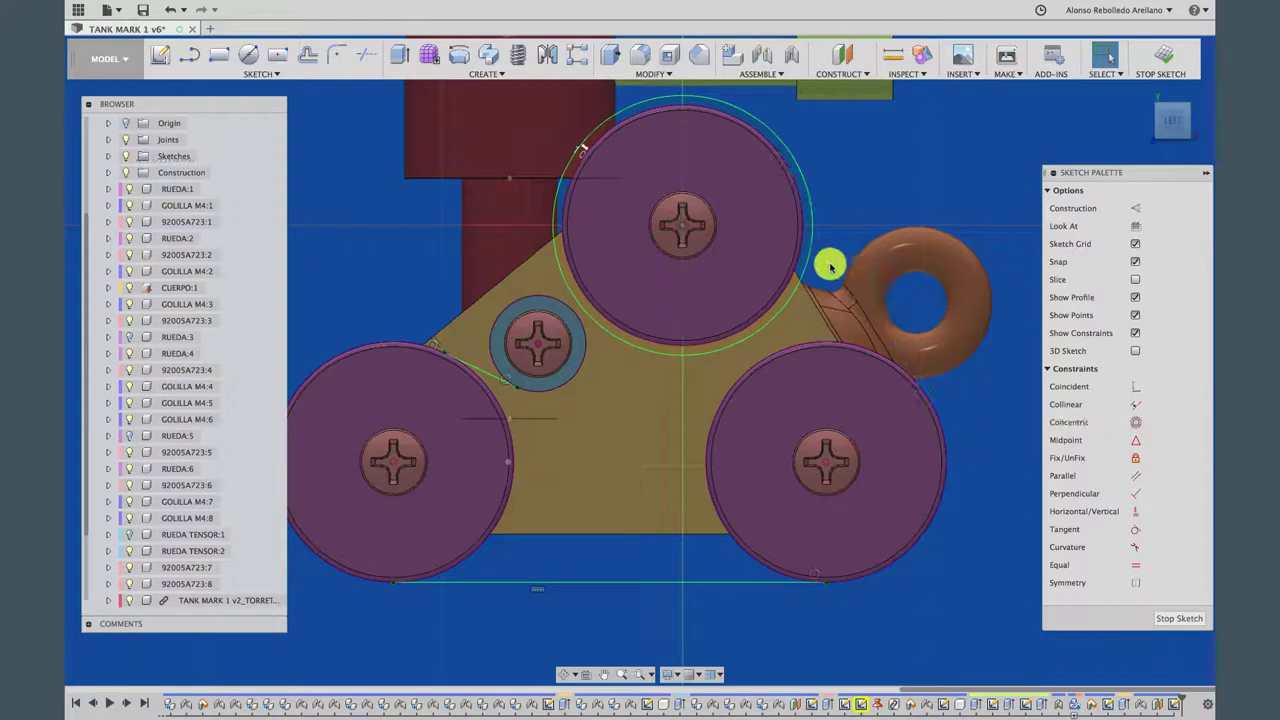
key(Delete)
click(248, 54)
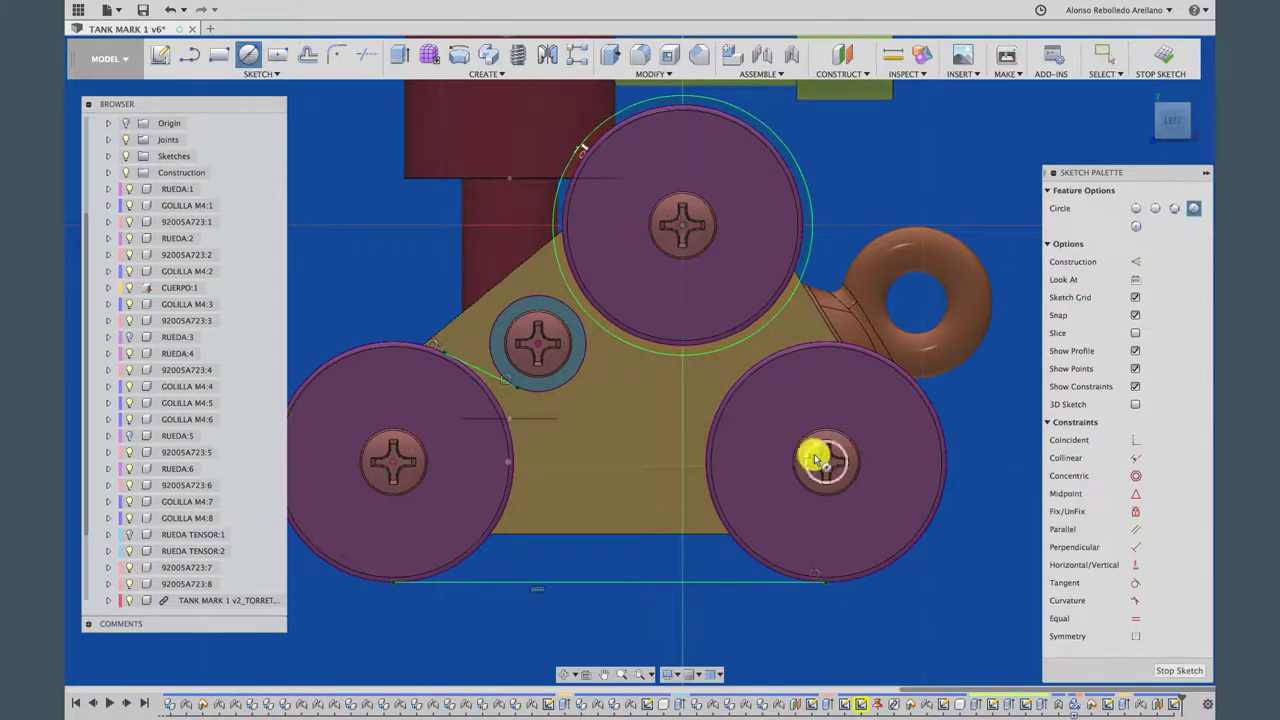
click(828, 463)
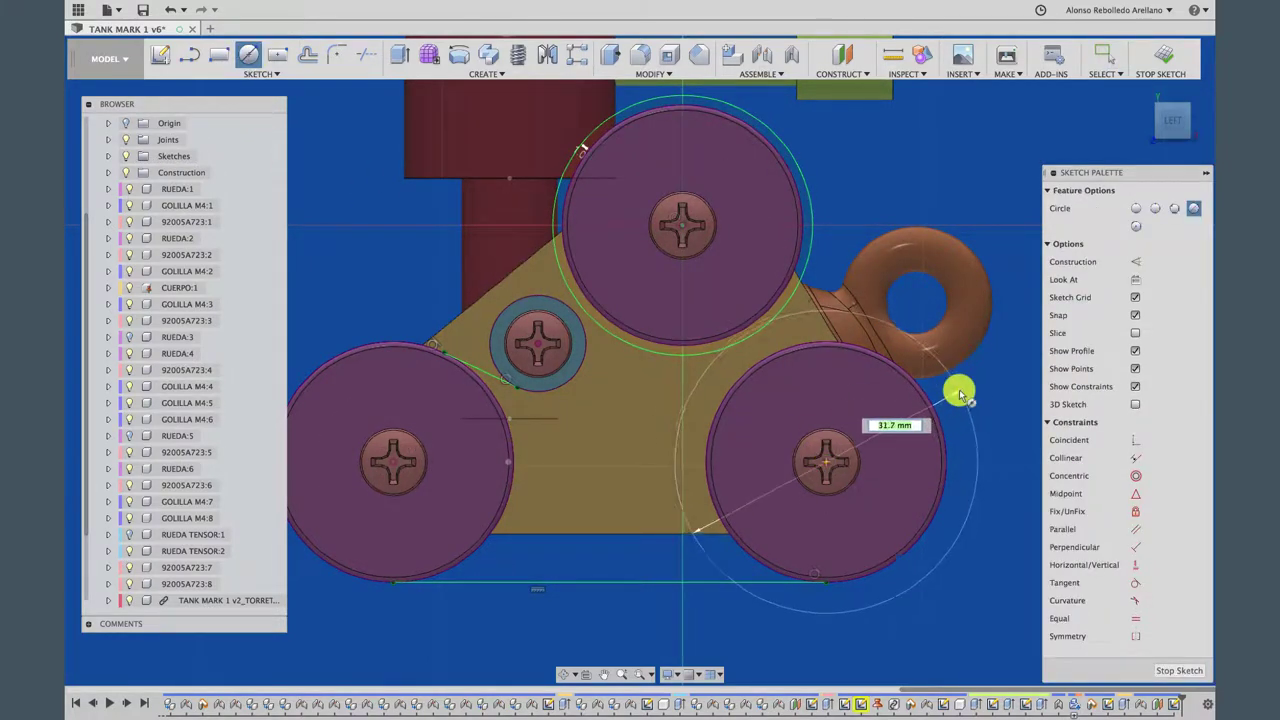
click(959, 391)
key(Escape)
click(943, 429)
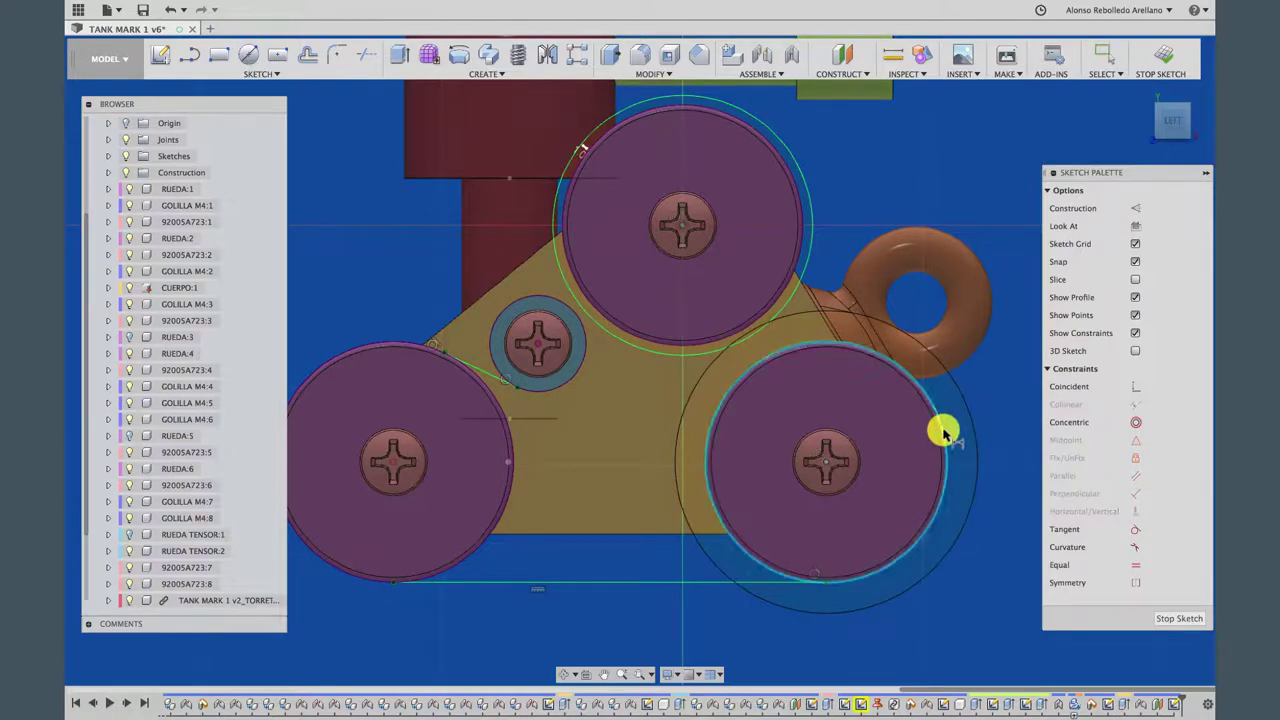
click(975, 428)
key(d)
click(960, 451)
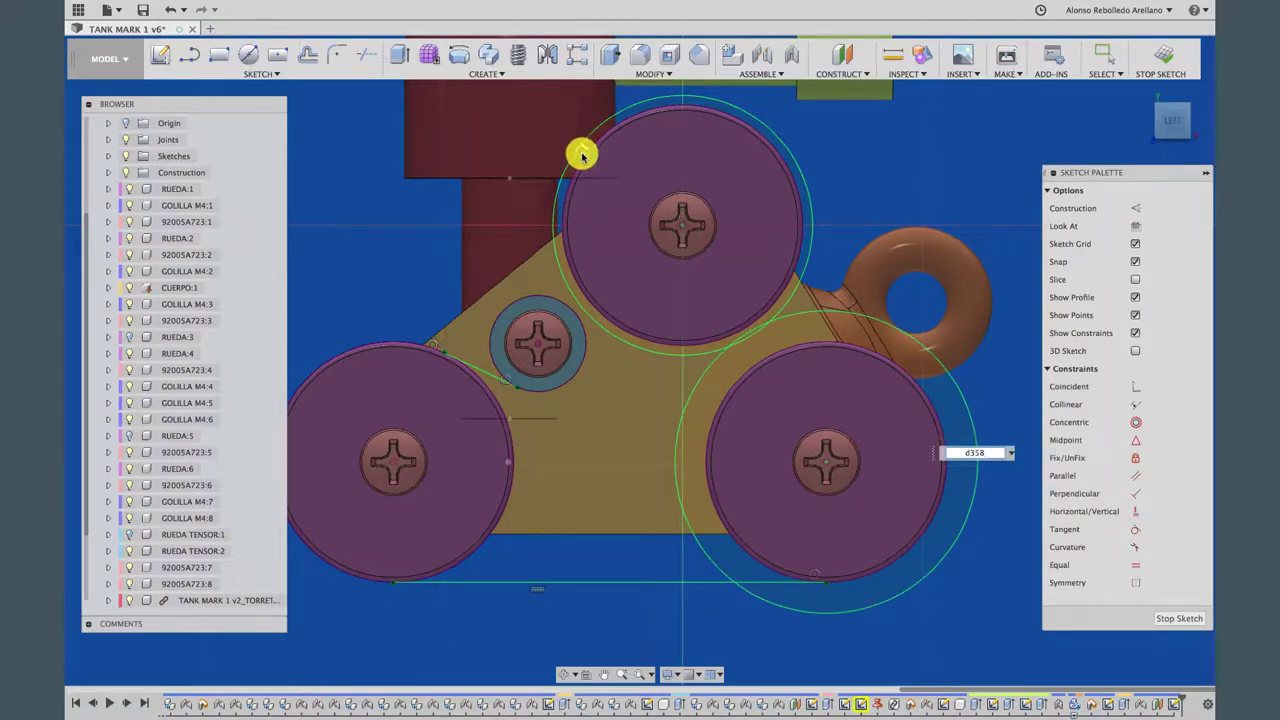
key(Escape)
key(Escape)
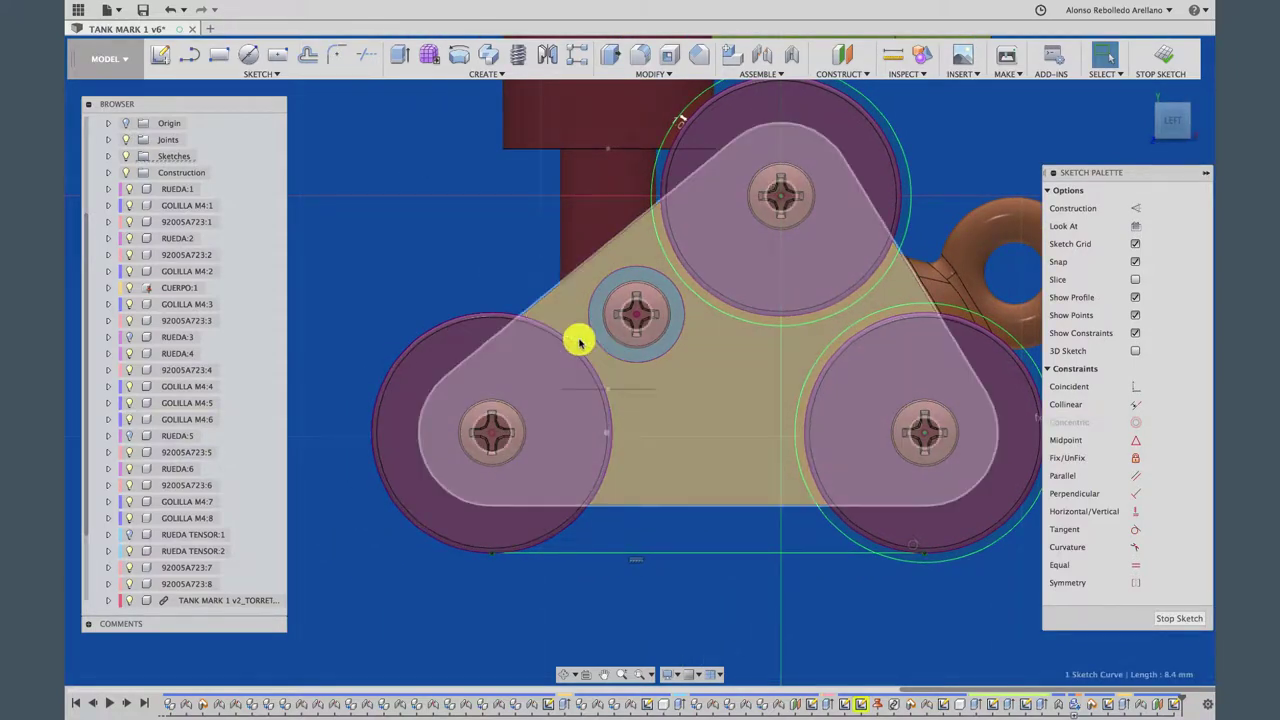
Replace the bottom straight track line with a circle around the left wheel and dimension its gap
click(608, 552)
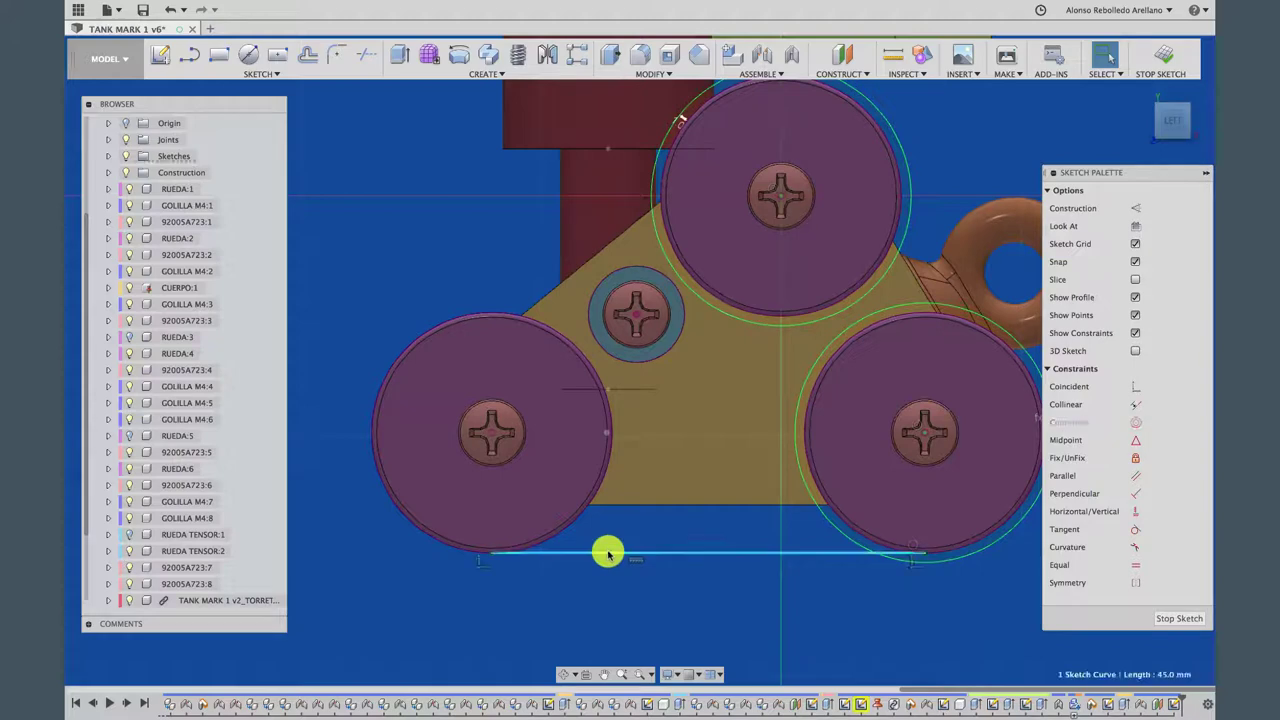
key(Delete)
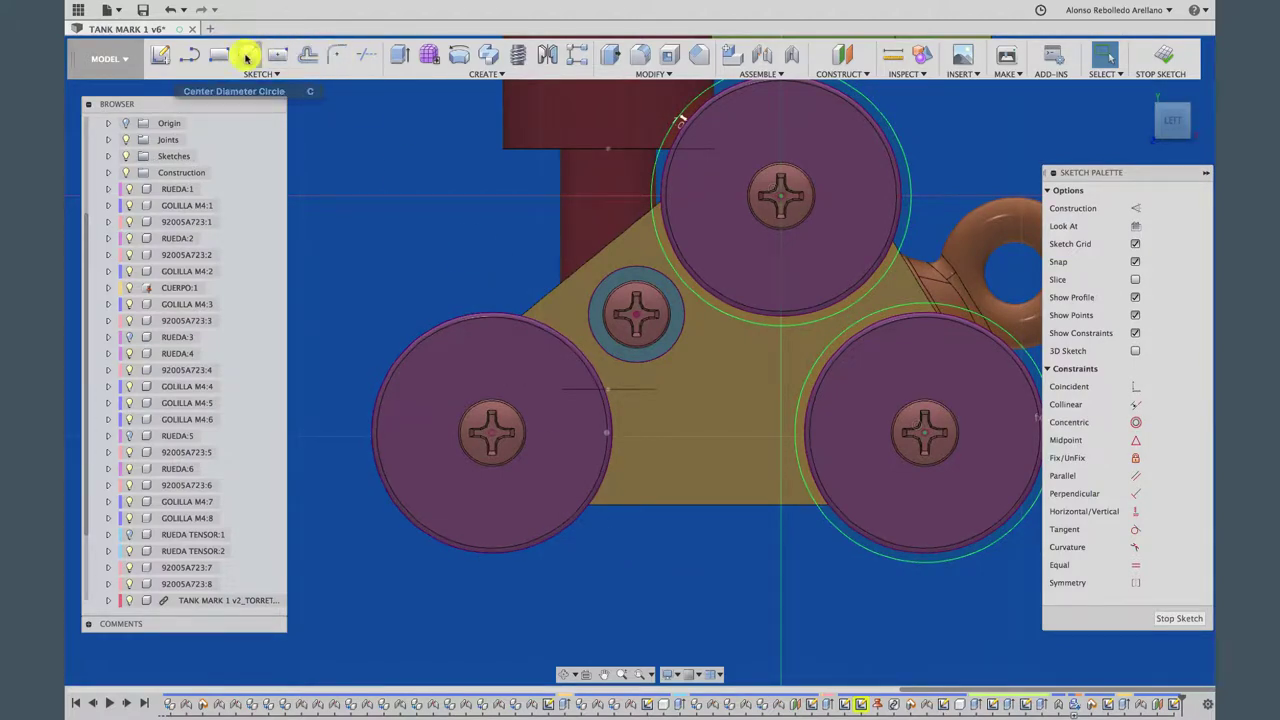
click(248, 54)
click(491, 432)
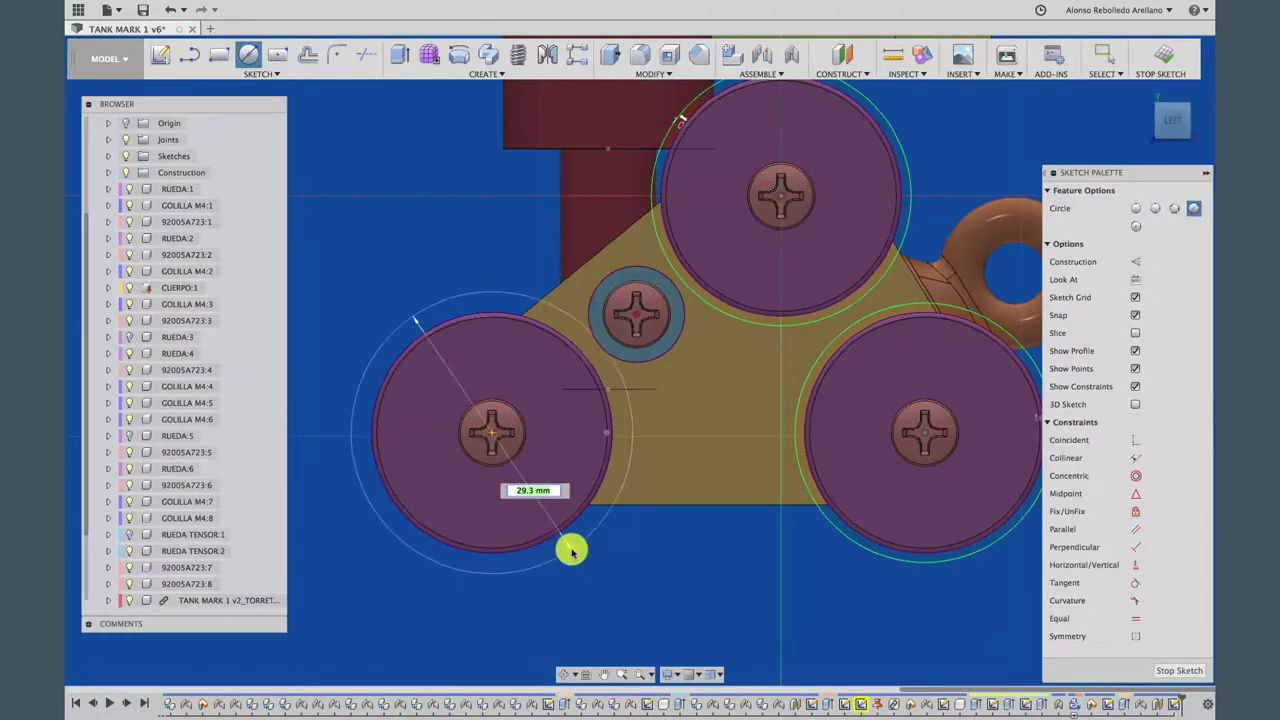
click(571, 549)
key(Escape)
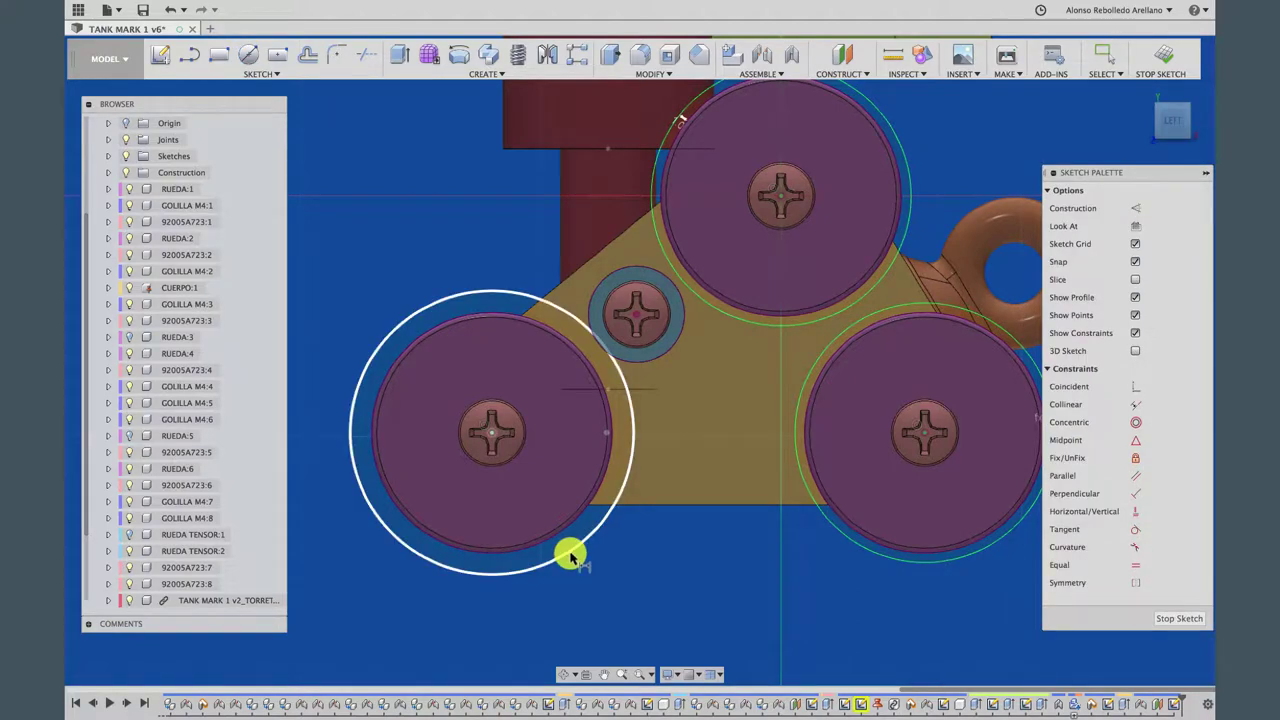
click(563, 542)
key(o)
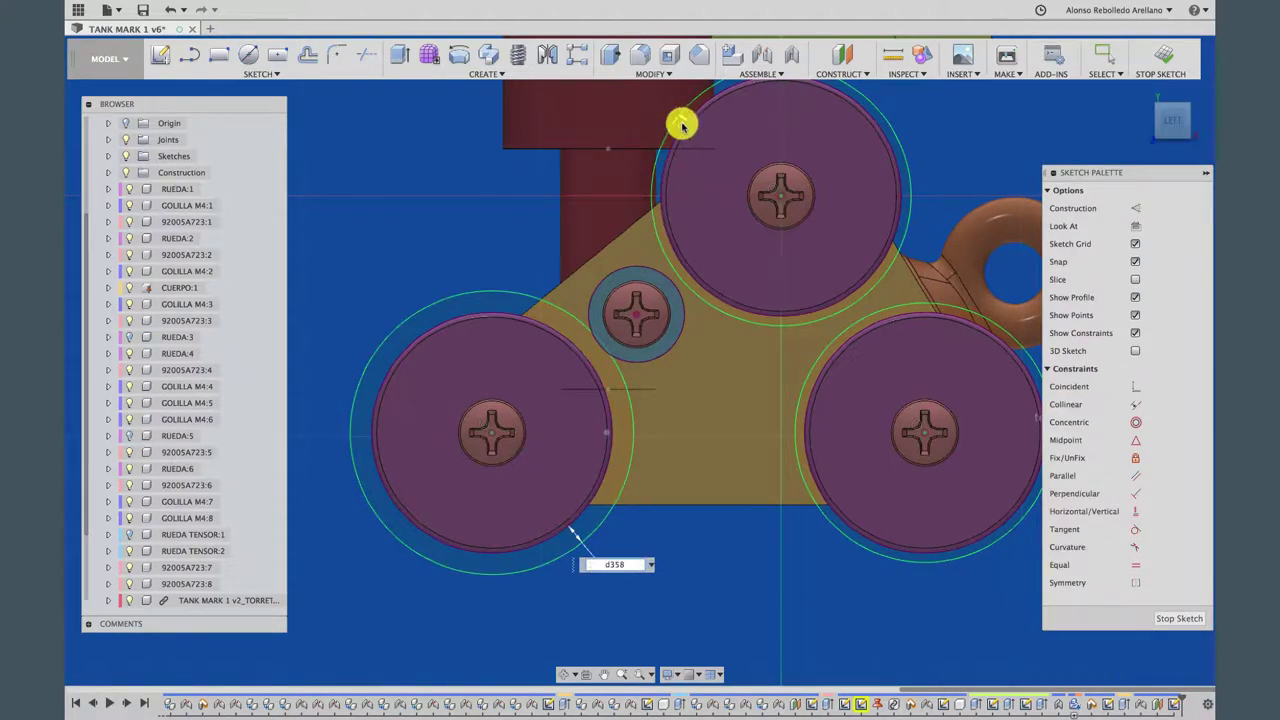
scroll(645, 305, up, 2)
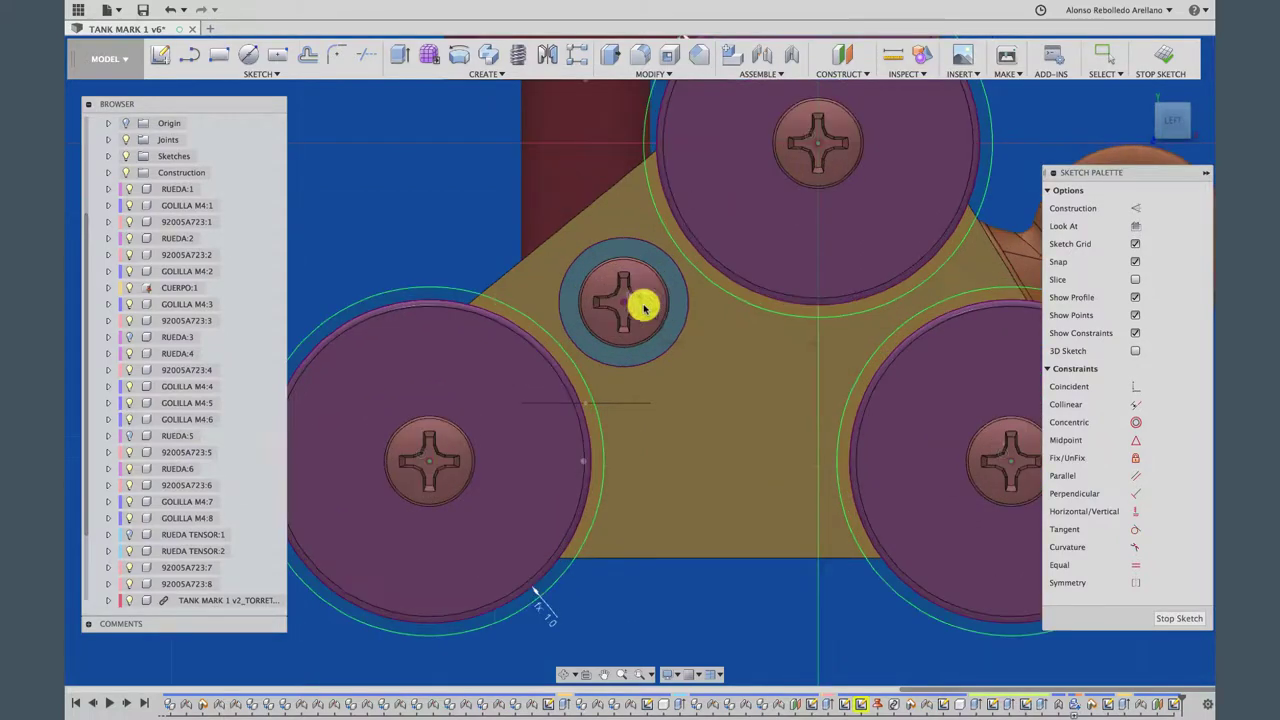
Add a dimensioned circle around the tensor wheel and re-edit the top circle's gap value
click(248, 54)
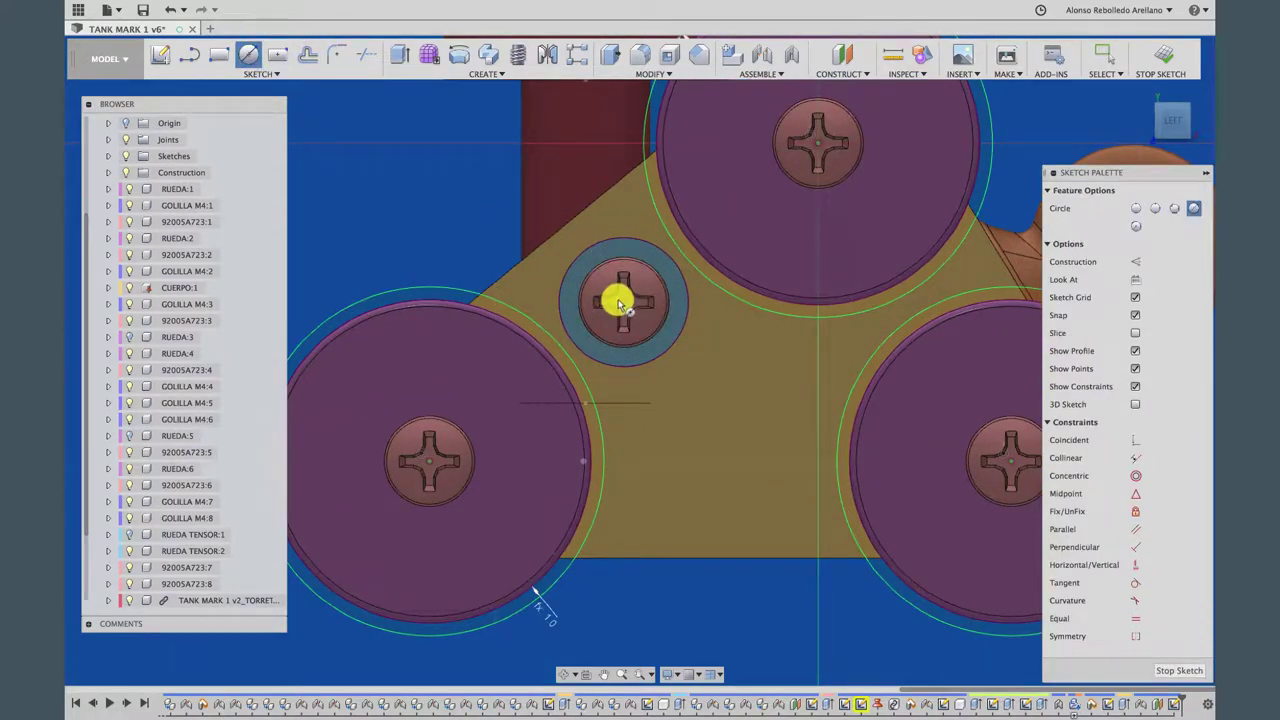
click(622, 304)
click(628, 222)
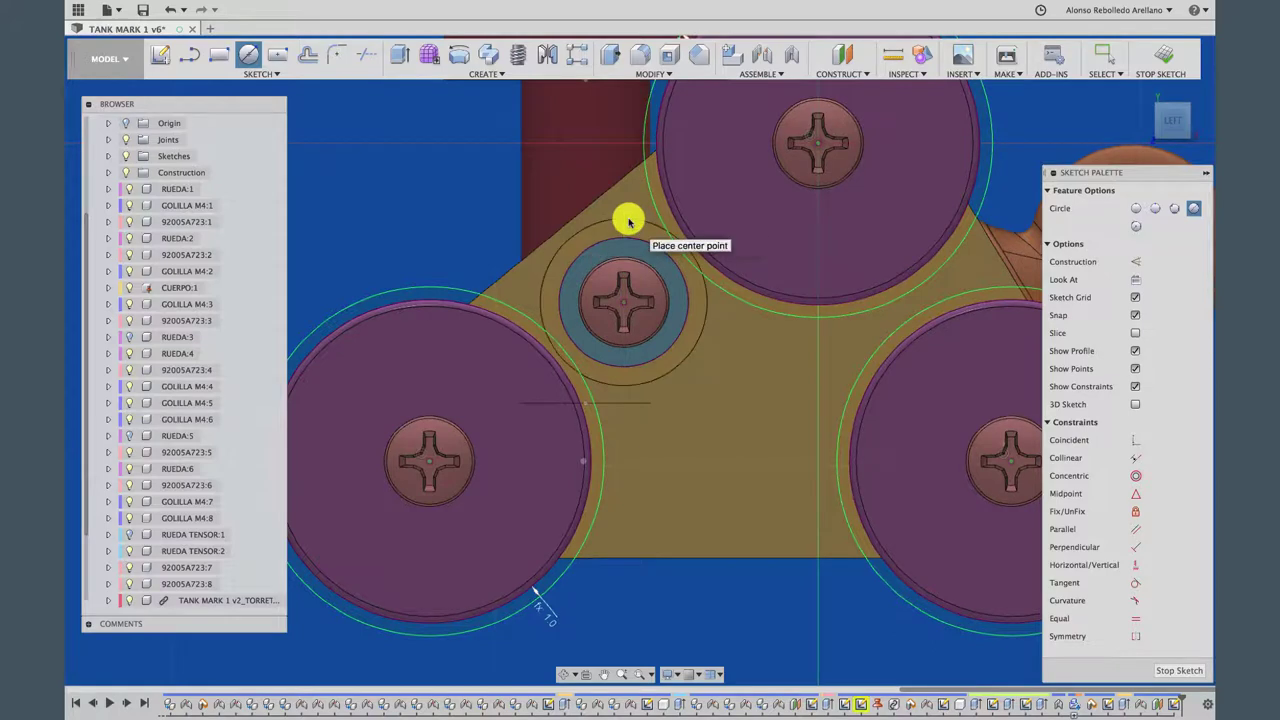
key(Escape)
click(620, 221)
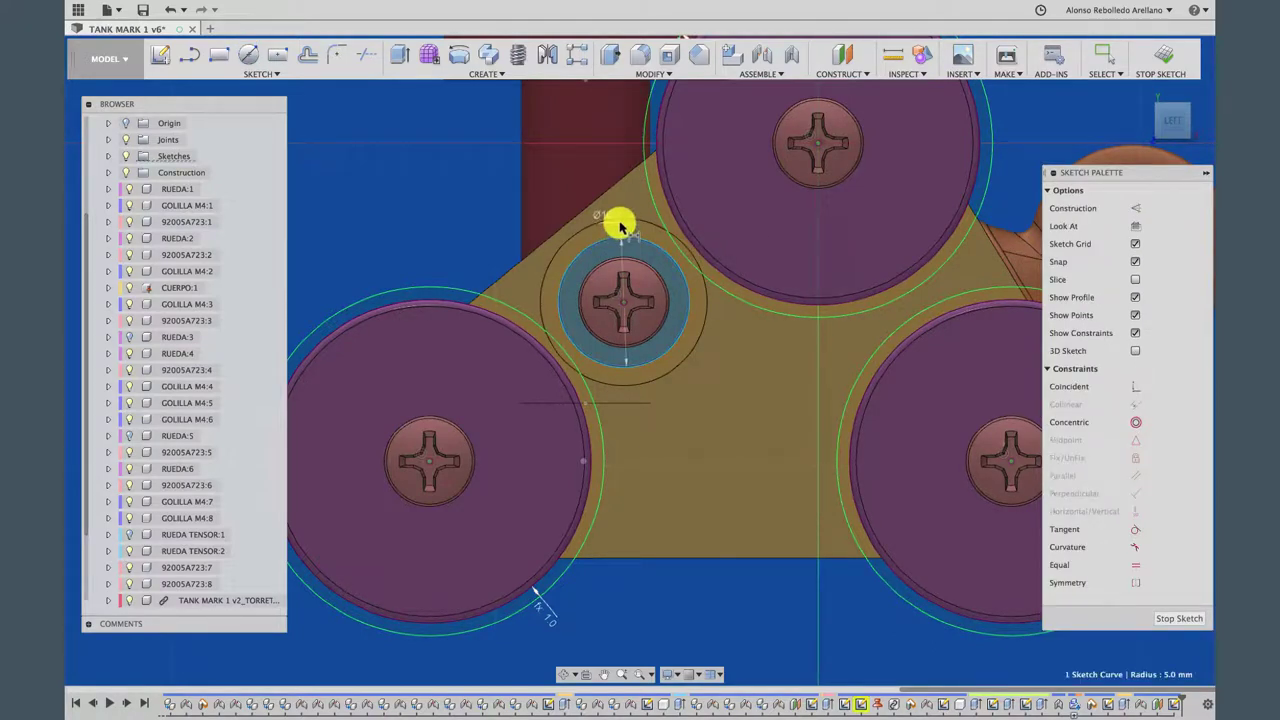
key(d)
click(475, 202)
text(d360)
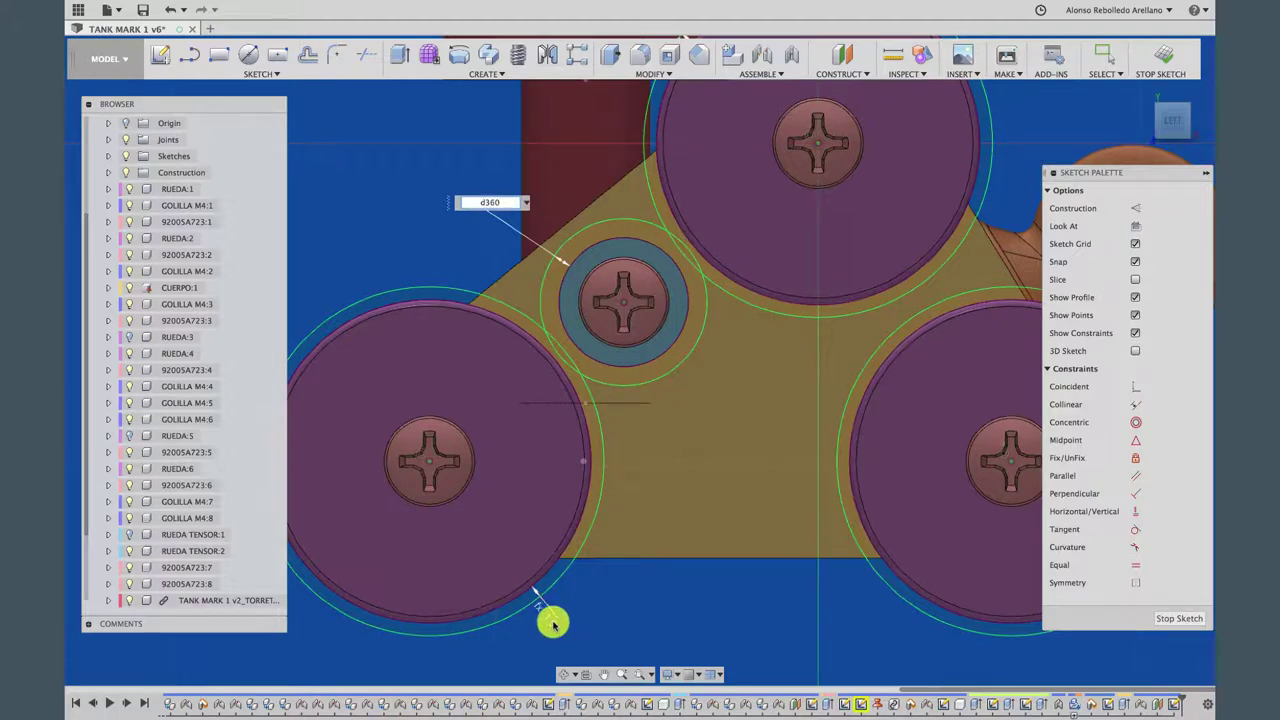
key(Return)
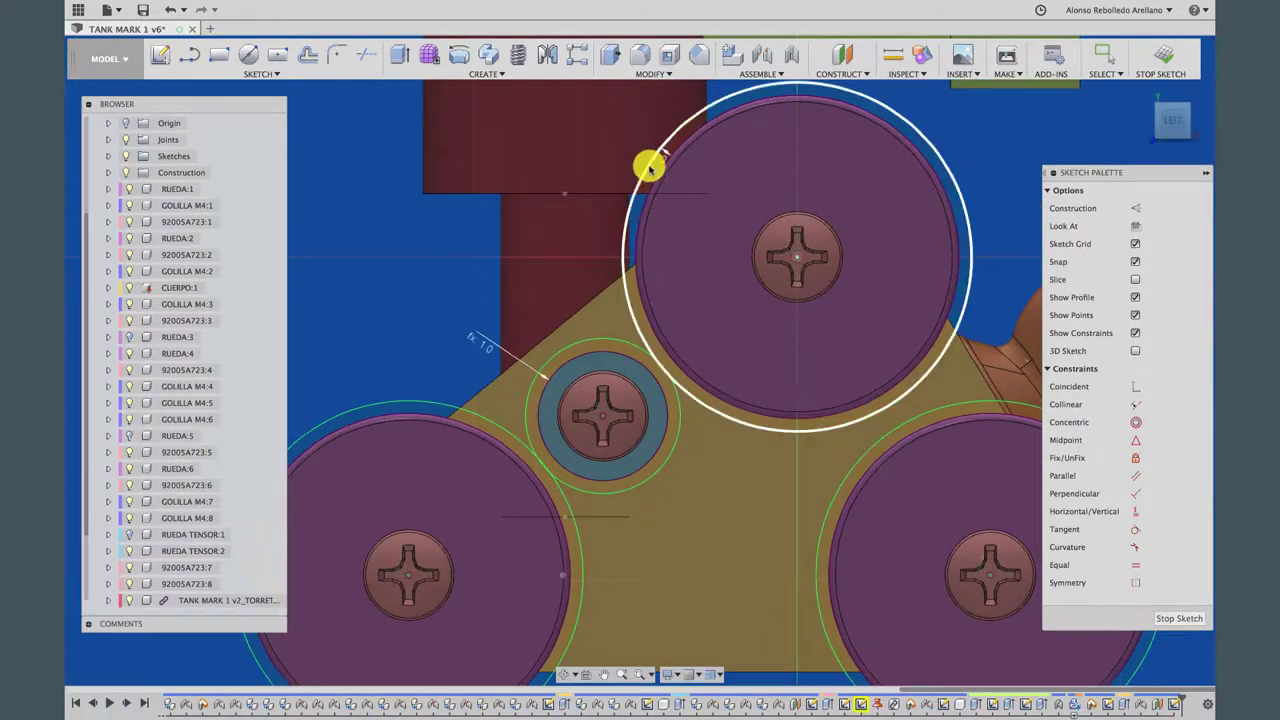
key(Escape)
click(662, 160)
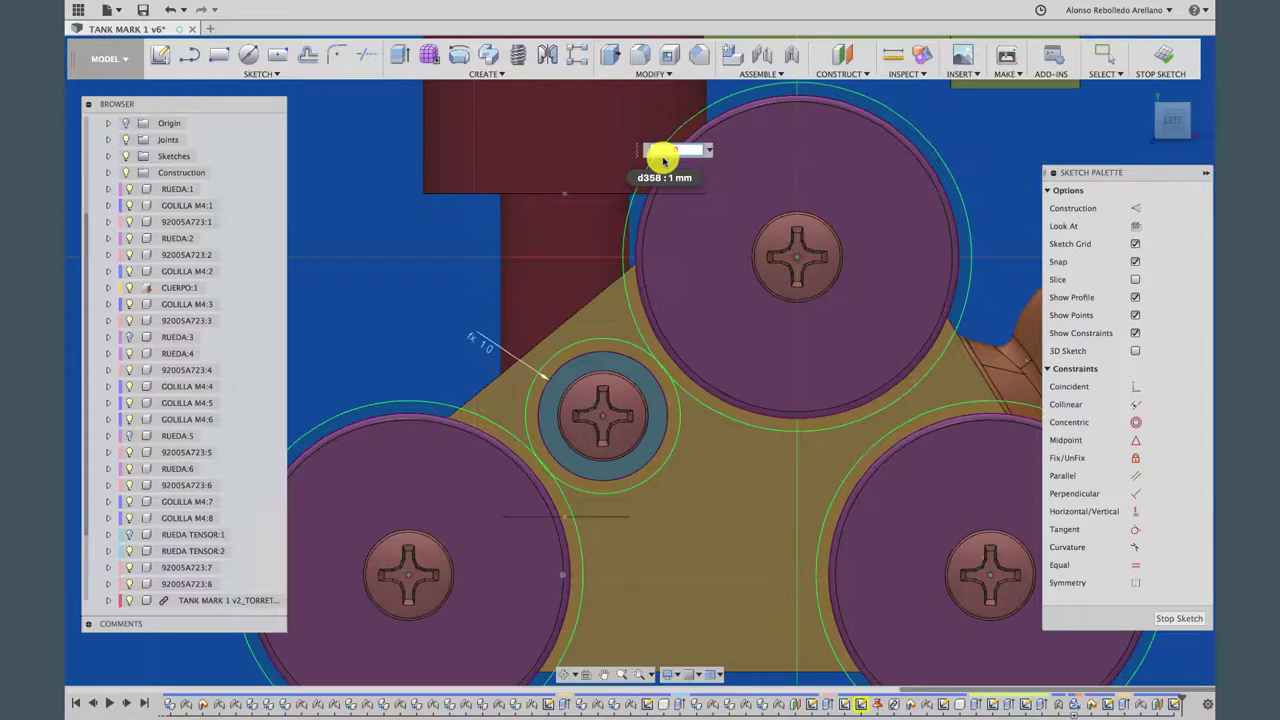
key(Escape)
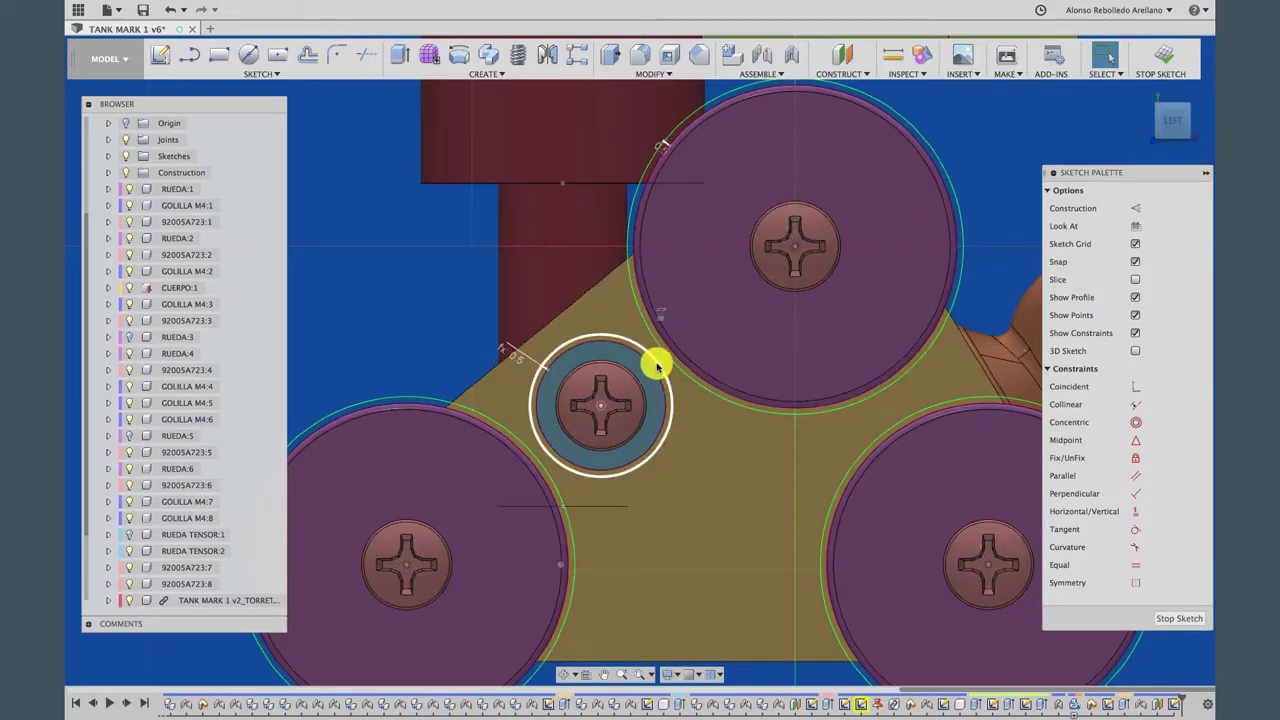
Draw a line from above the top circle down past the right wheel
scroll(672, 461, up, 2)
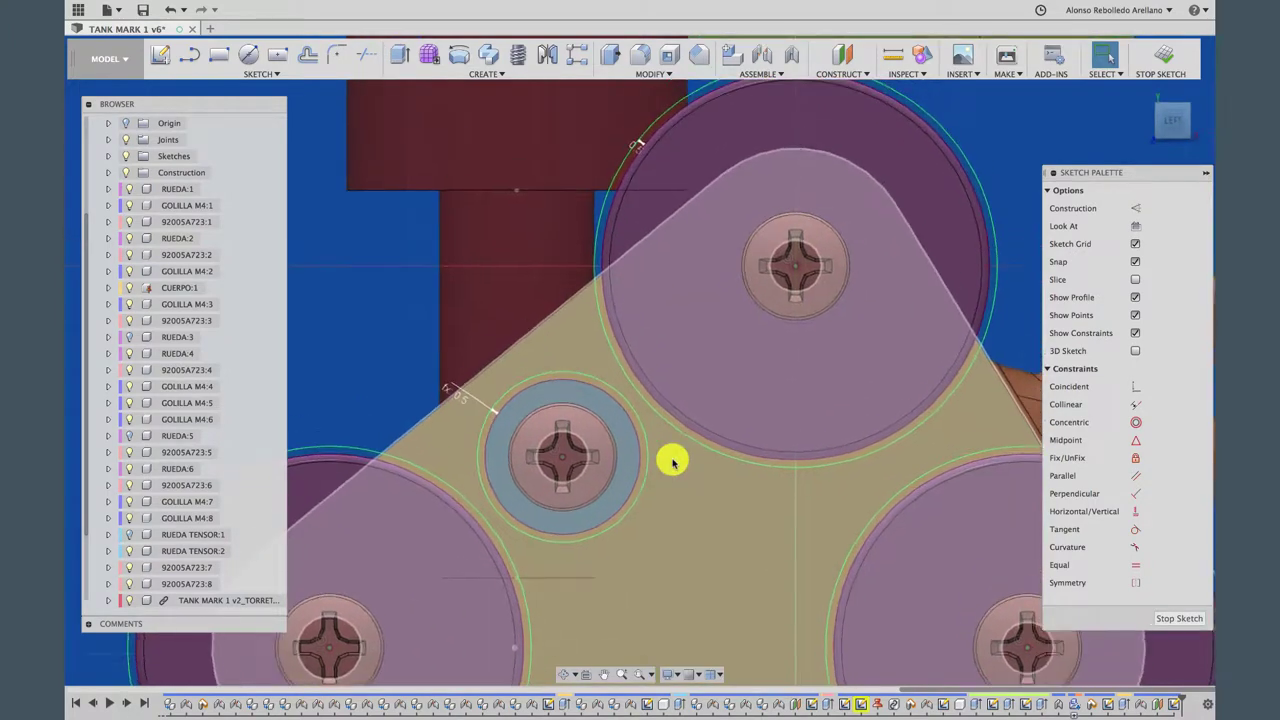
scroll(672, 461, down, 2)
scroll(672, 461, right, 4)
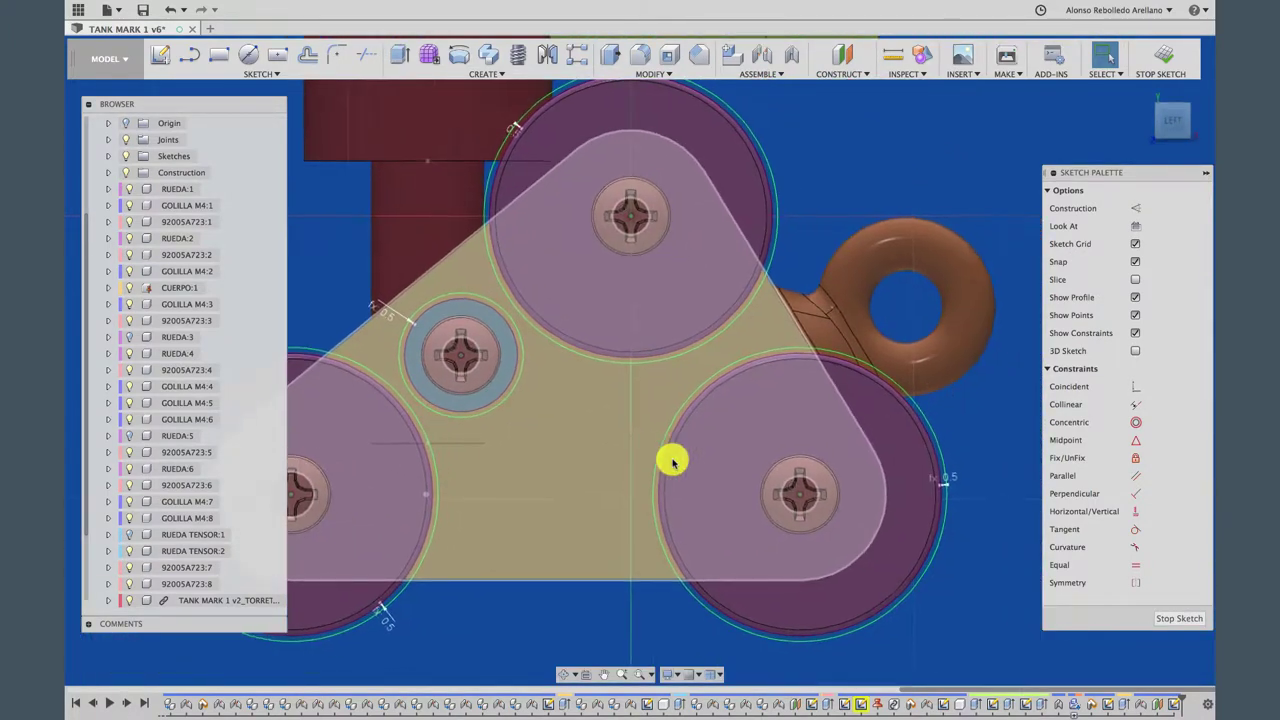
scroll(672, 461, right, 2)
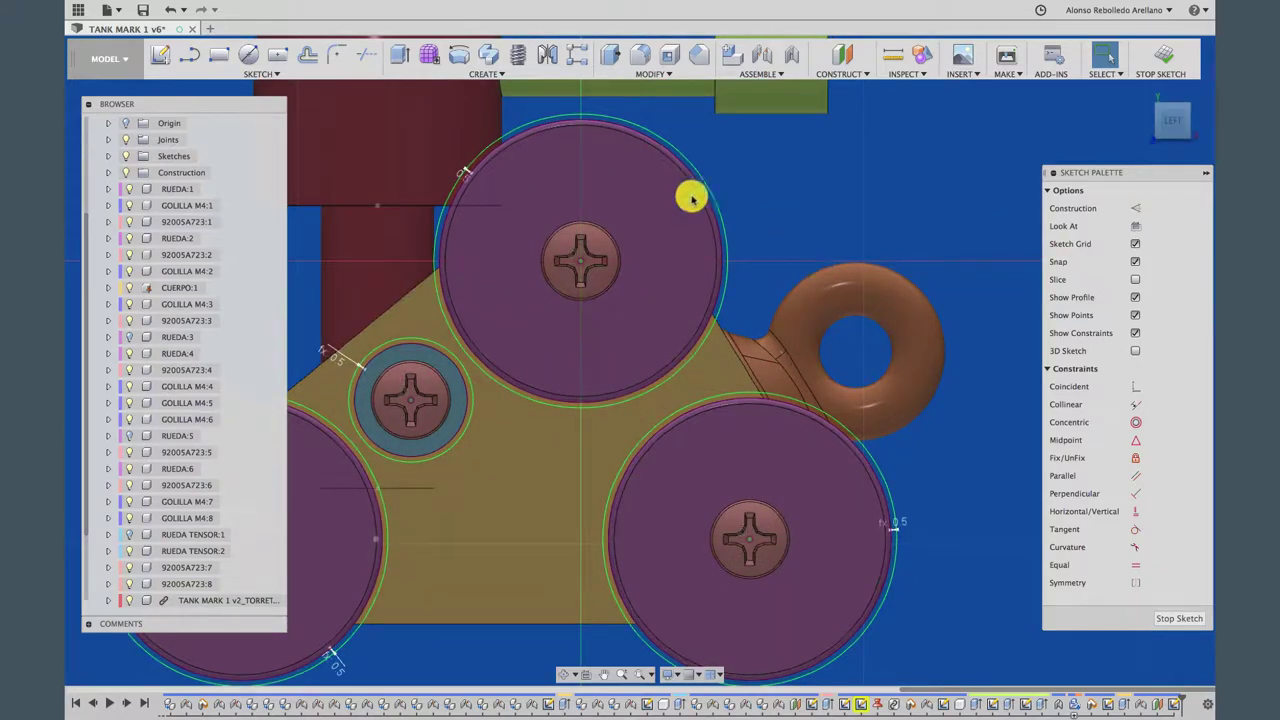
click(195, 58)
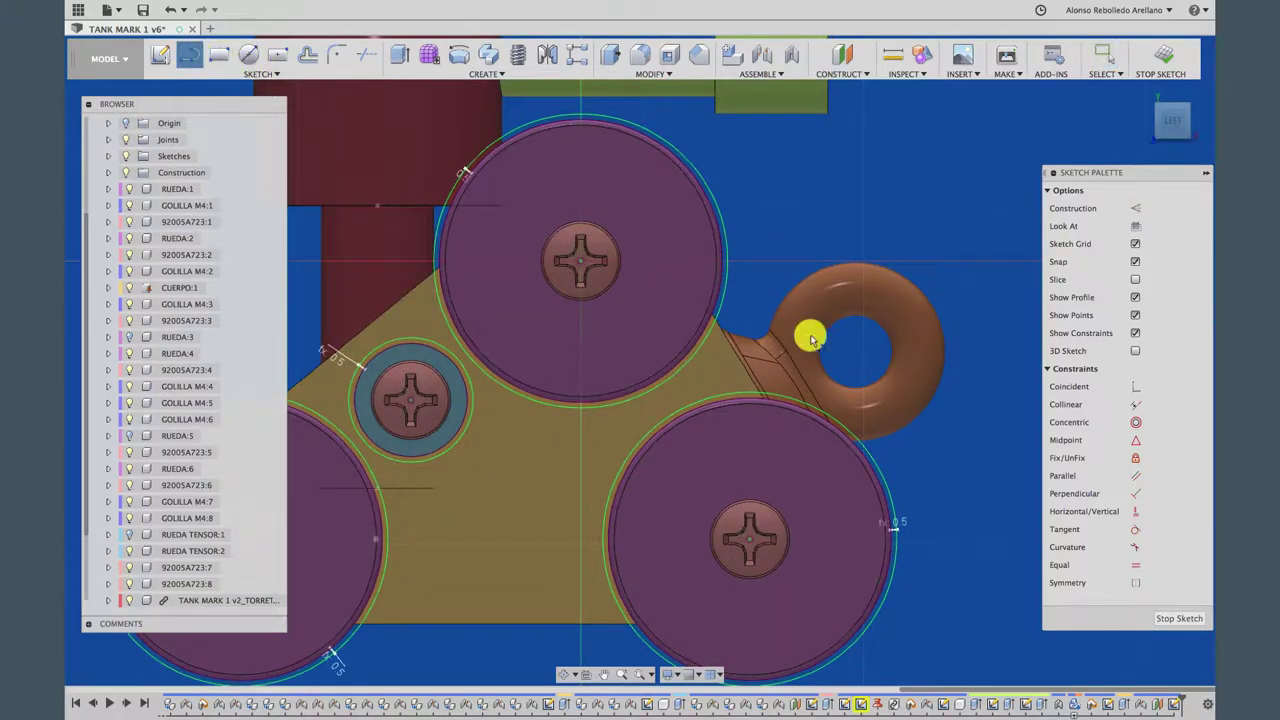
click(756, 153)
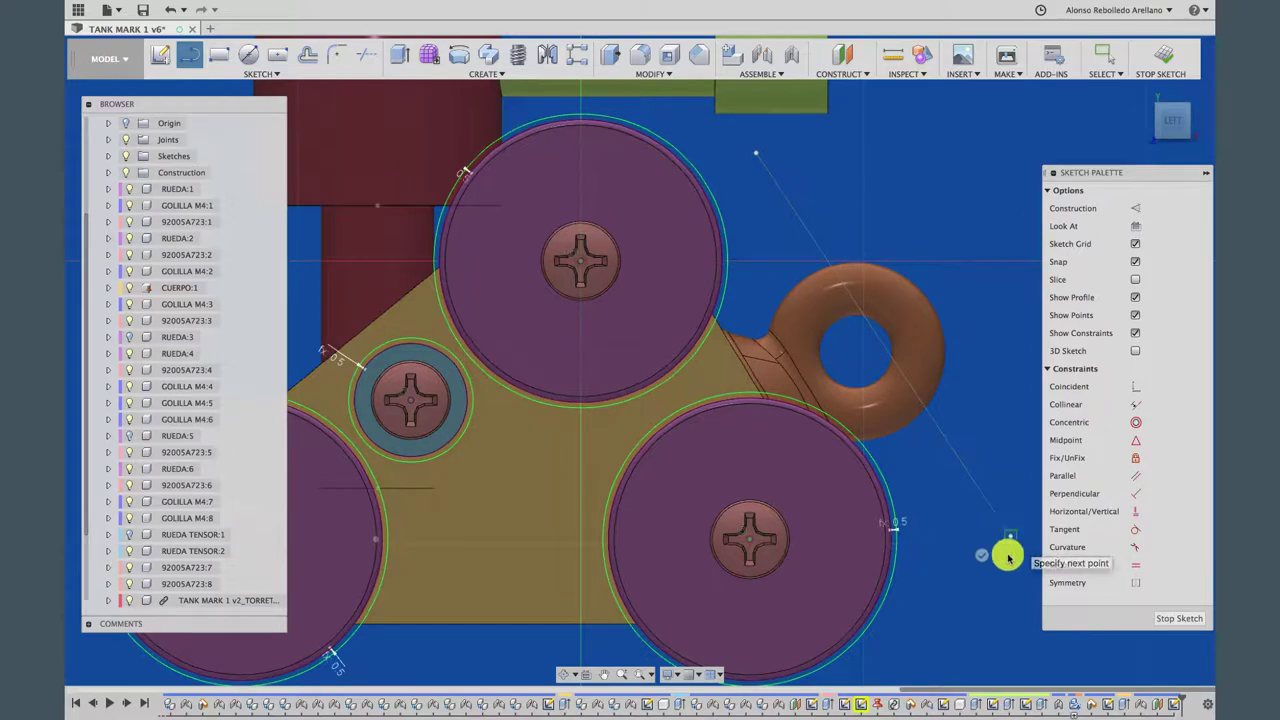
double_click(1003, 530)
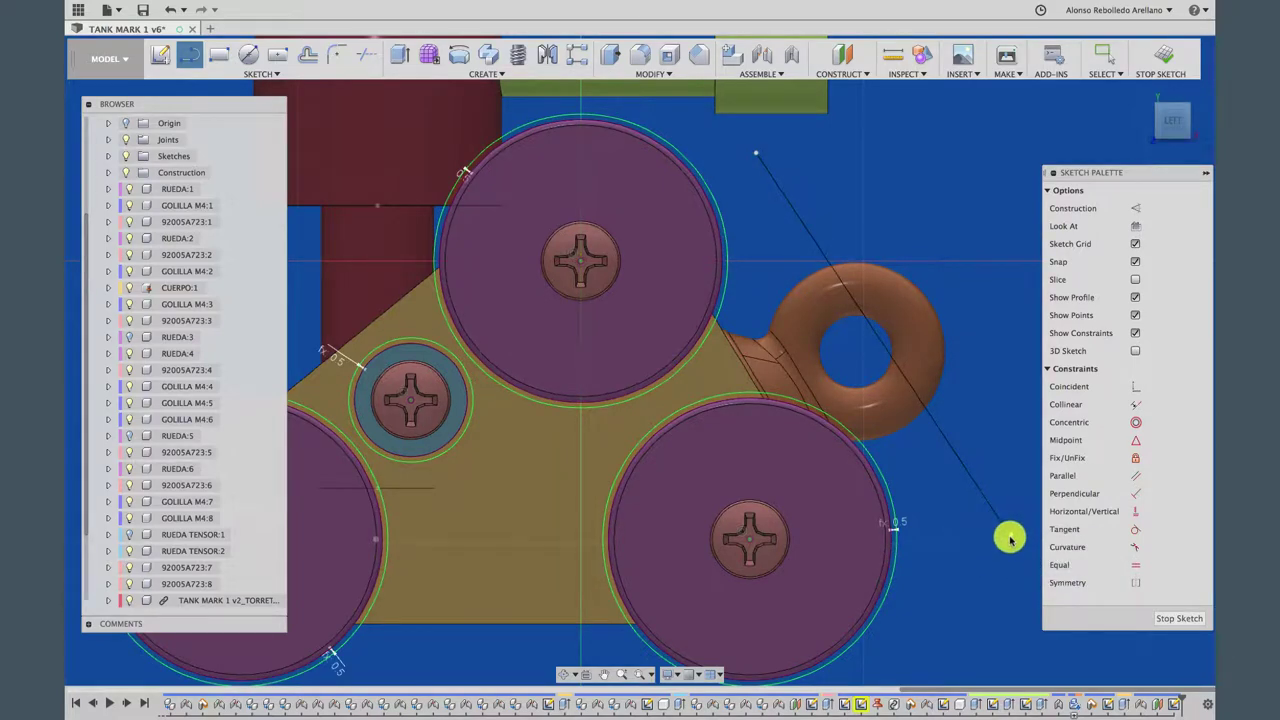
click(1010, 479)
key(Escape)
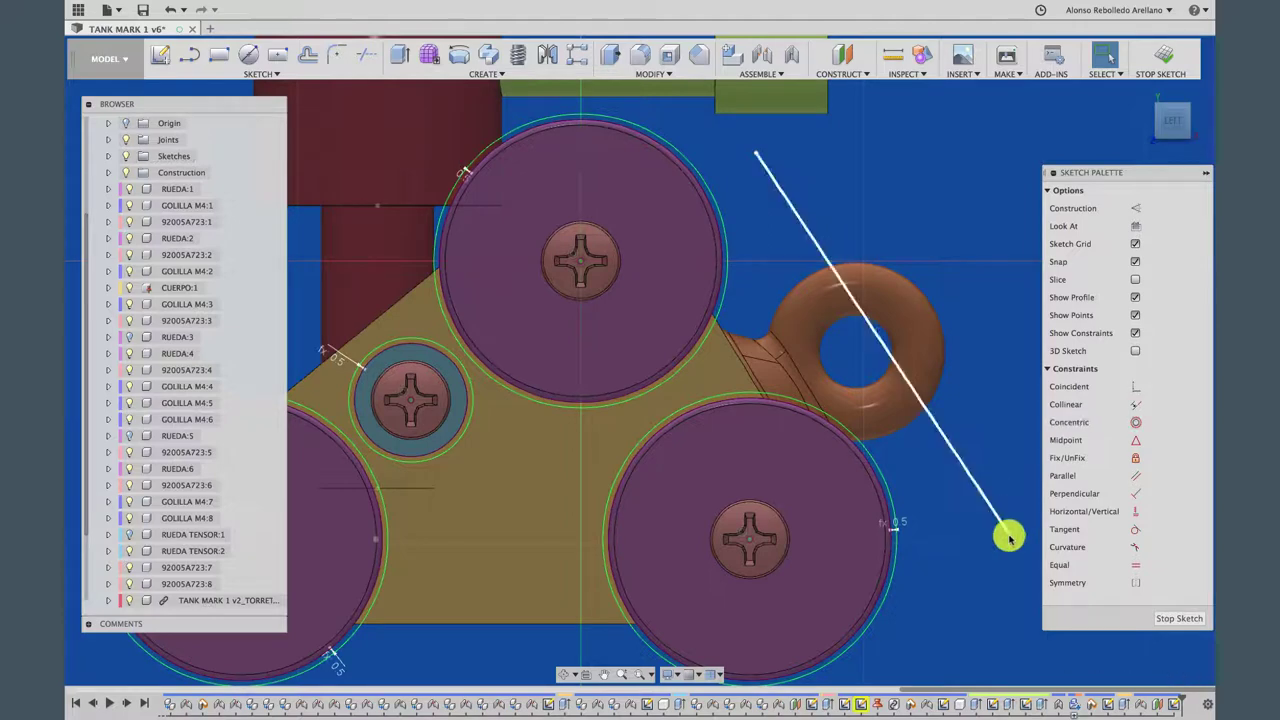
Snap the line's ends onto the upper and lower-right circles, then delete the line
drag(1010, 535, 873, 473)
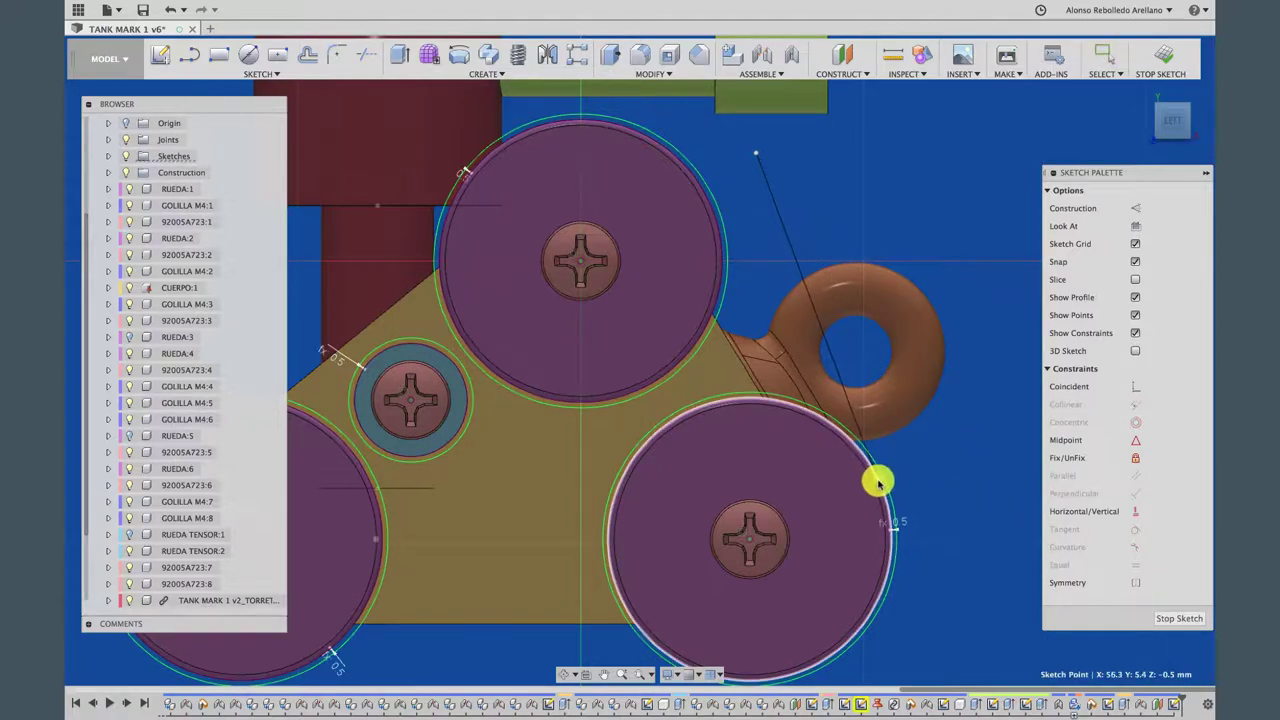
drag(878, 482, 879, 480)
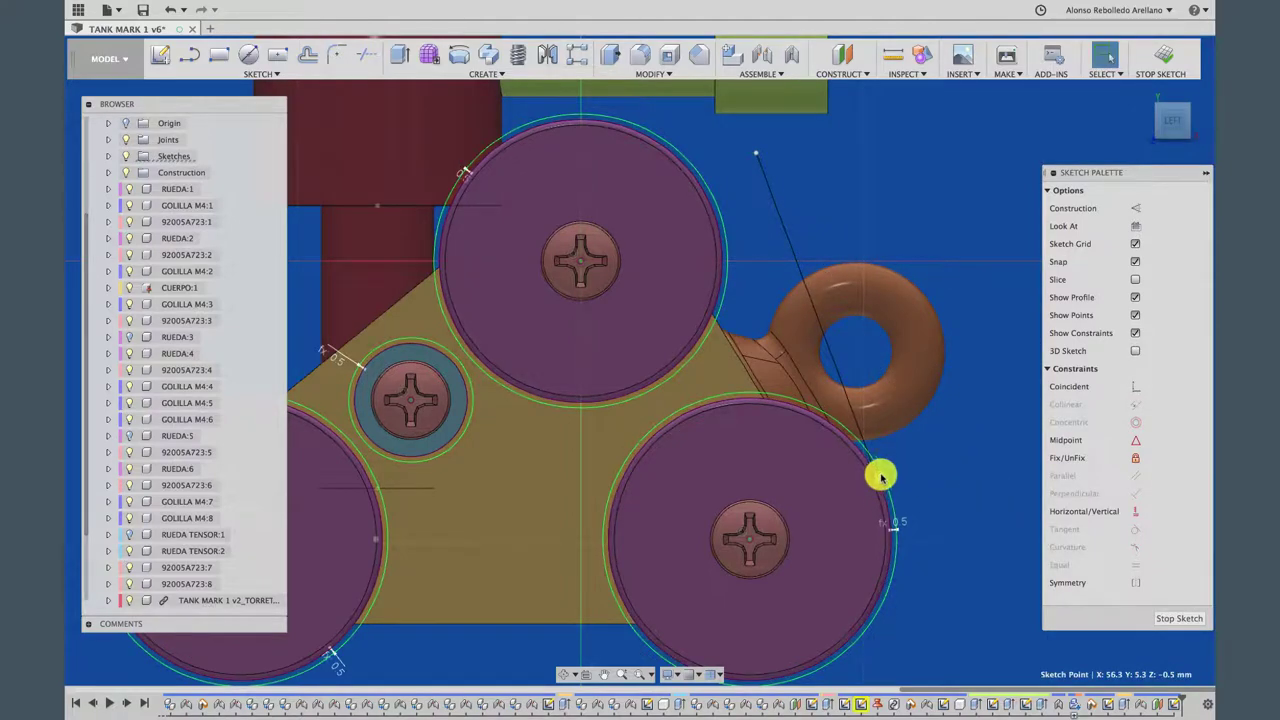
mouse_move(757, 155)
mouse_down()
mouse_move(686, 174)
mouse_move(709, 201)
mouse_up()
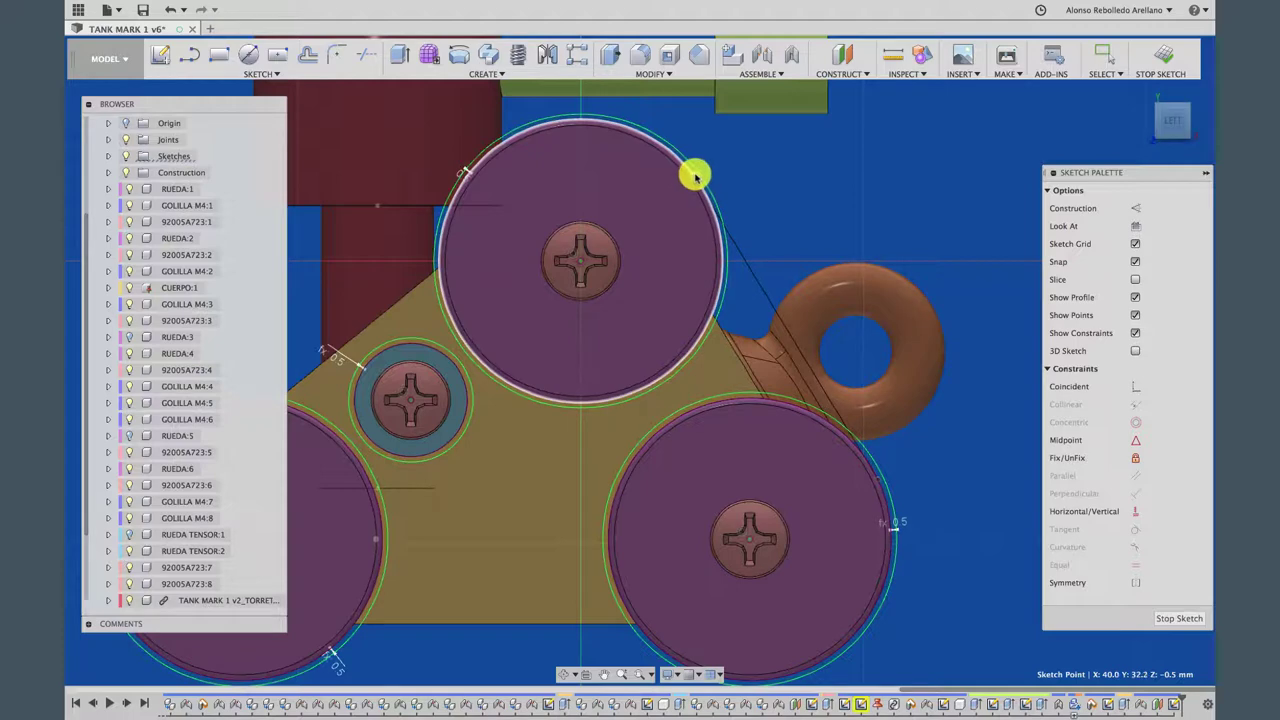
drag(695, 176, 700, 175)
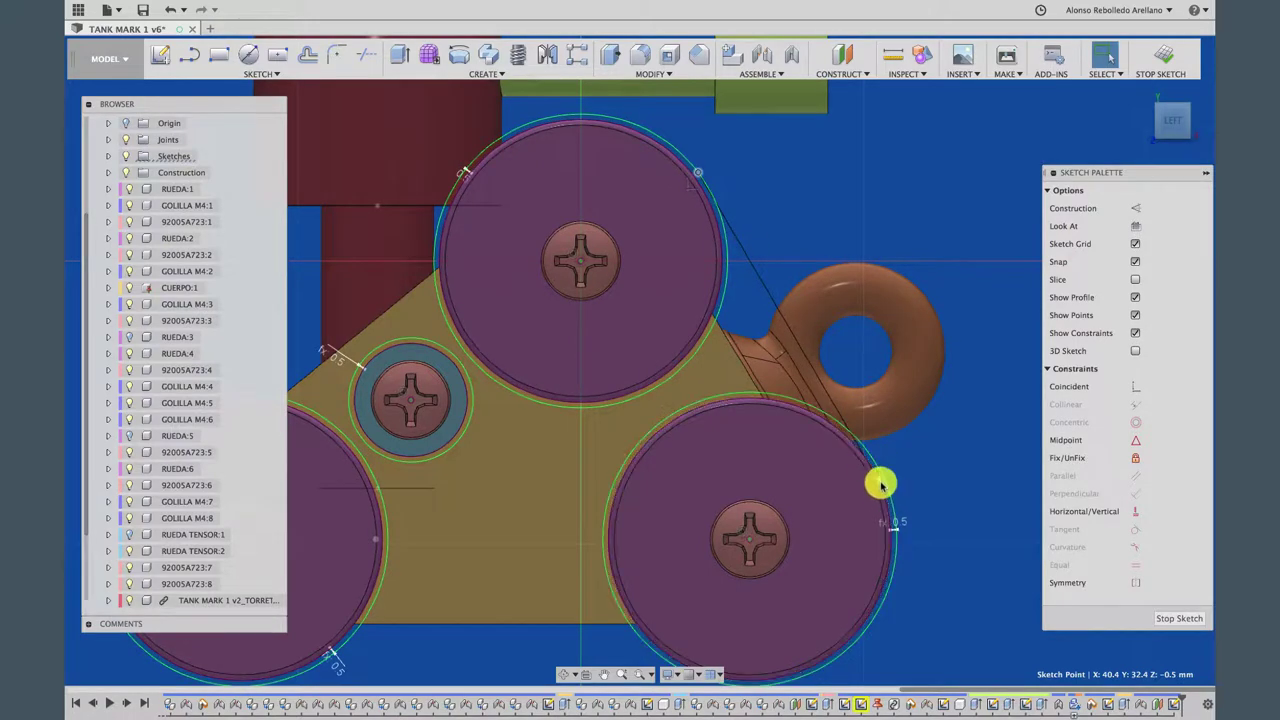
key(Escape)
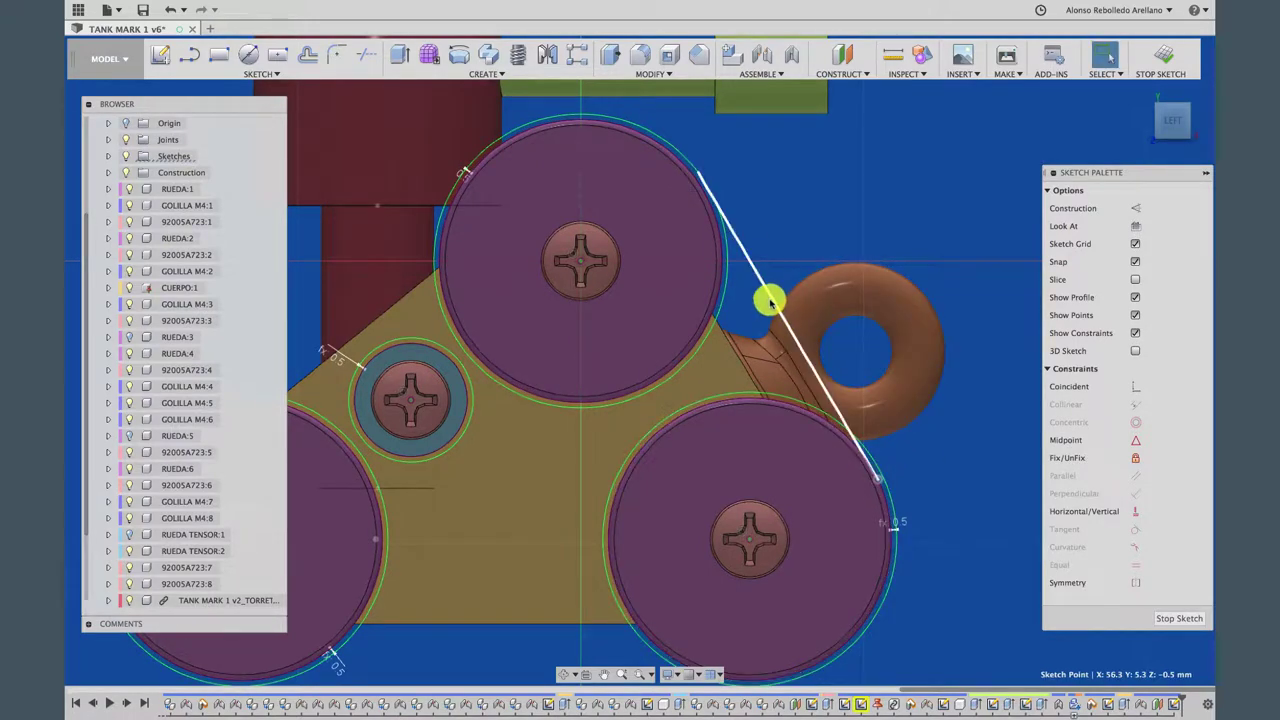
click(770, 300)
key(Delete)
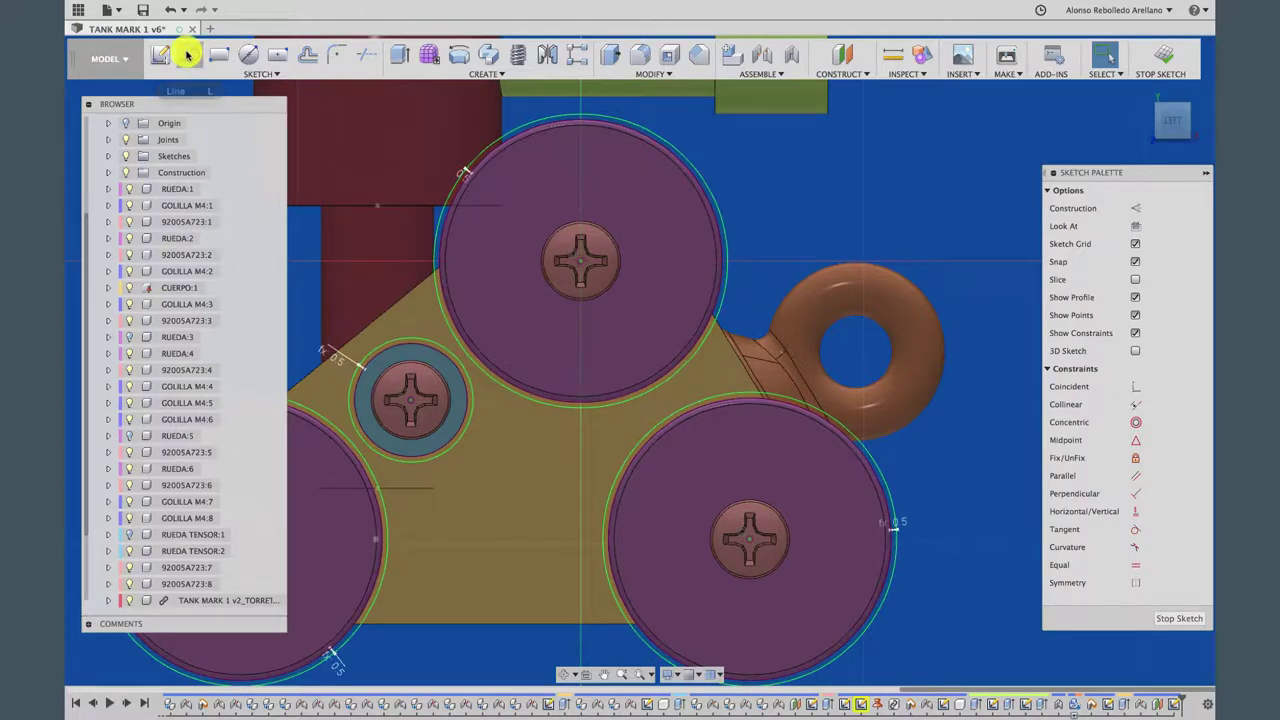
Draw a diagonal line and drag its ends onto the upper and lower-right wheel circles
click(187, 55)
click(712, 128)
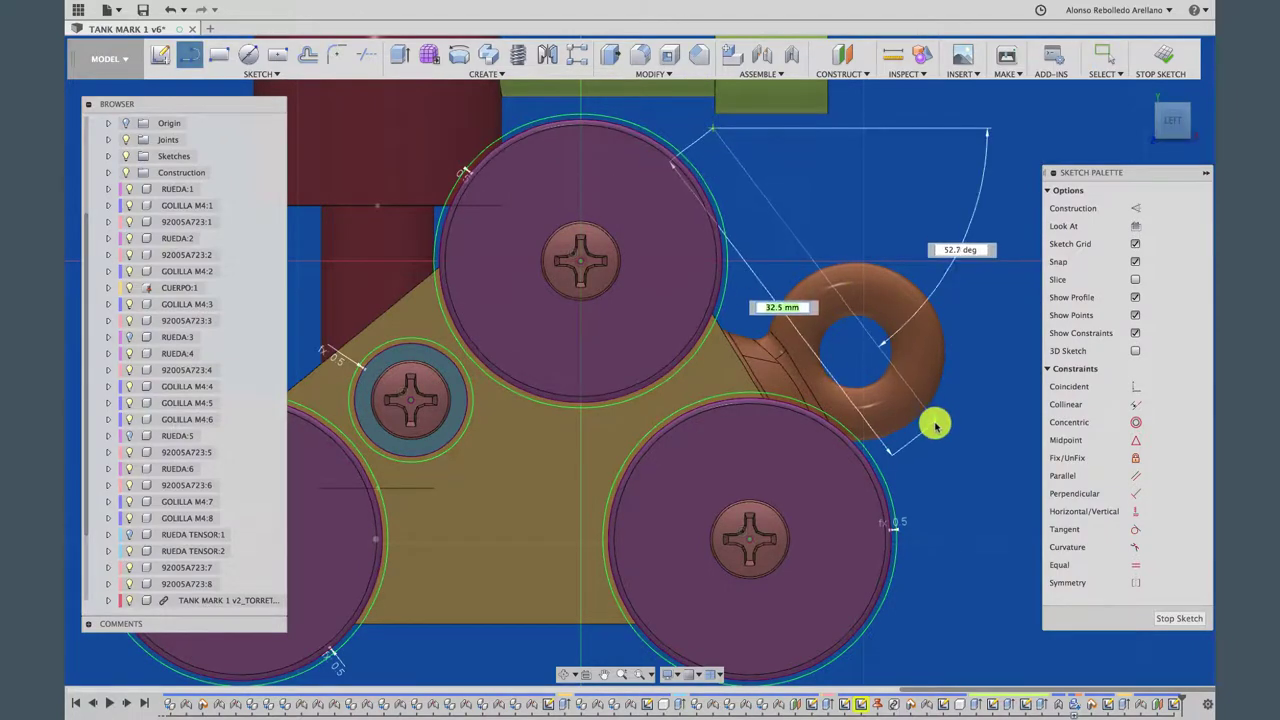
click(979, 447)
key(Escape)
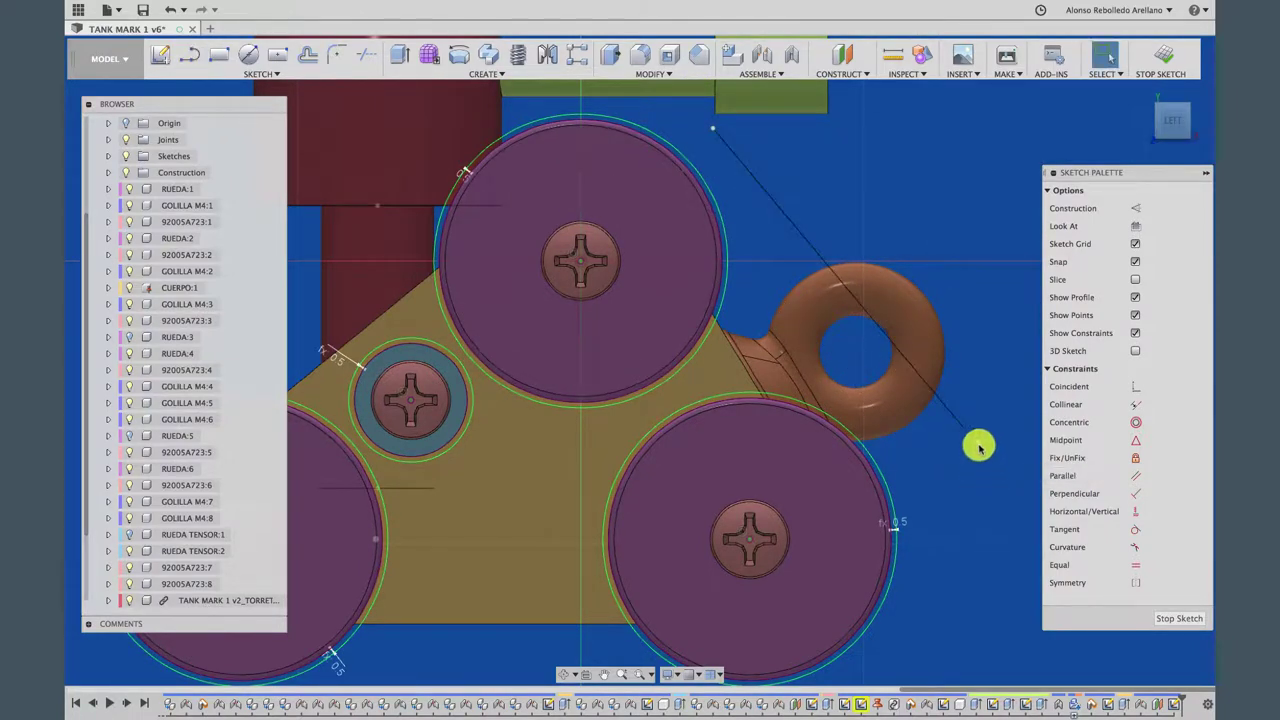
scroll(925, 395, up, 2)
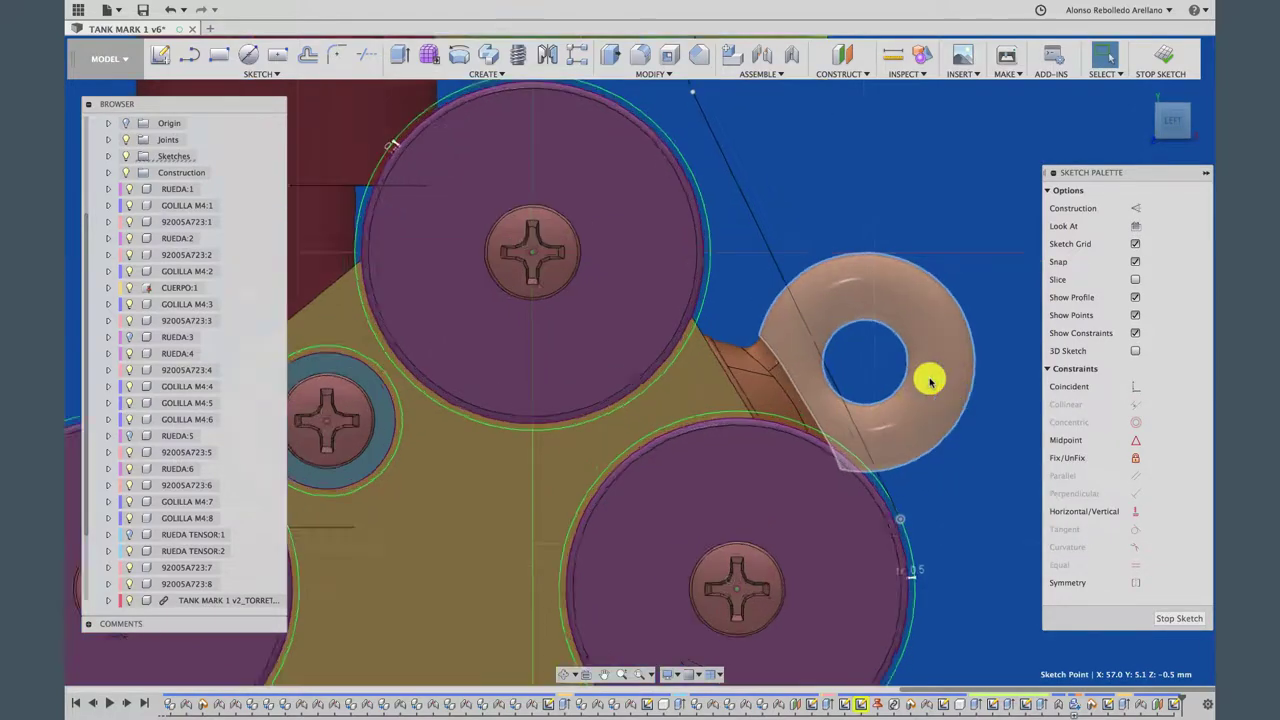
scroll(771, 120, up, 2)
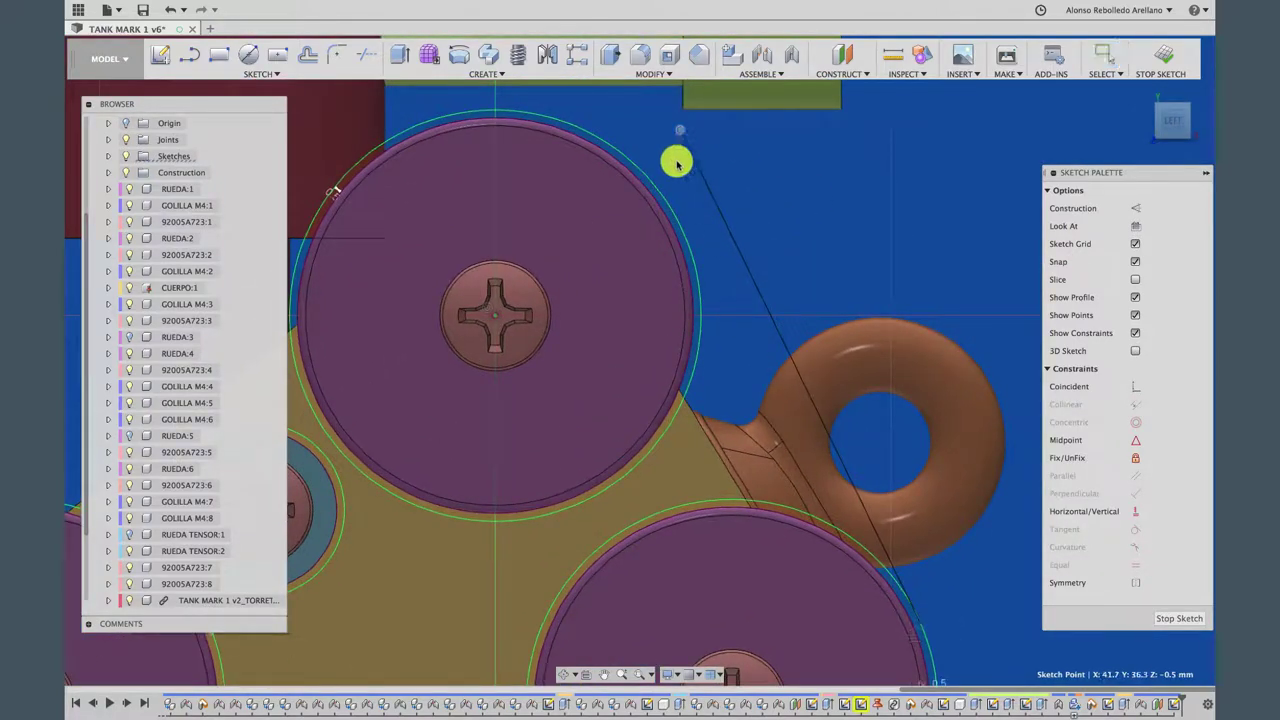
drag(683, 133, 674, 216)
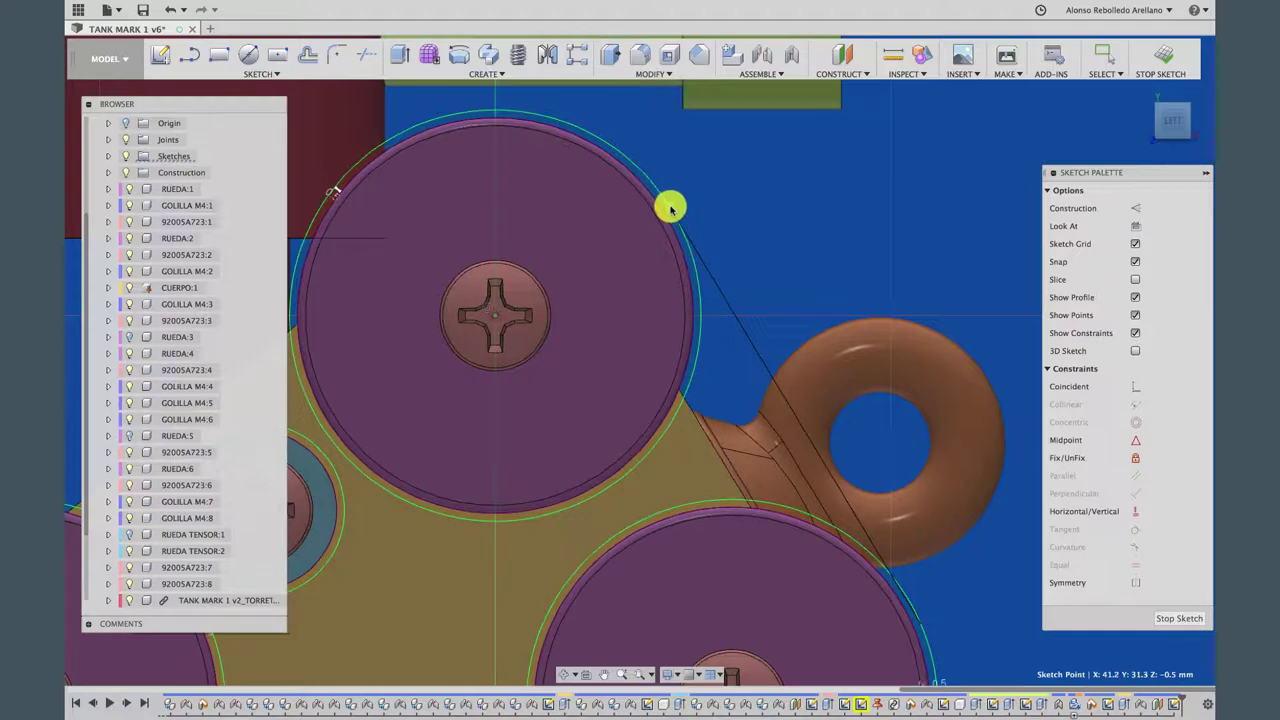
scroll(786, 203, down, 3)
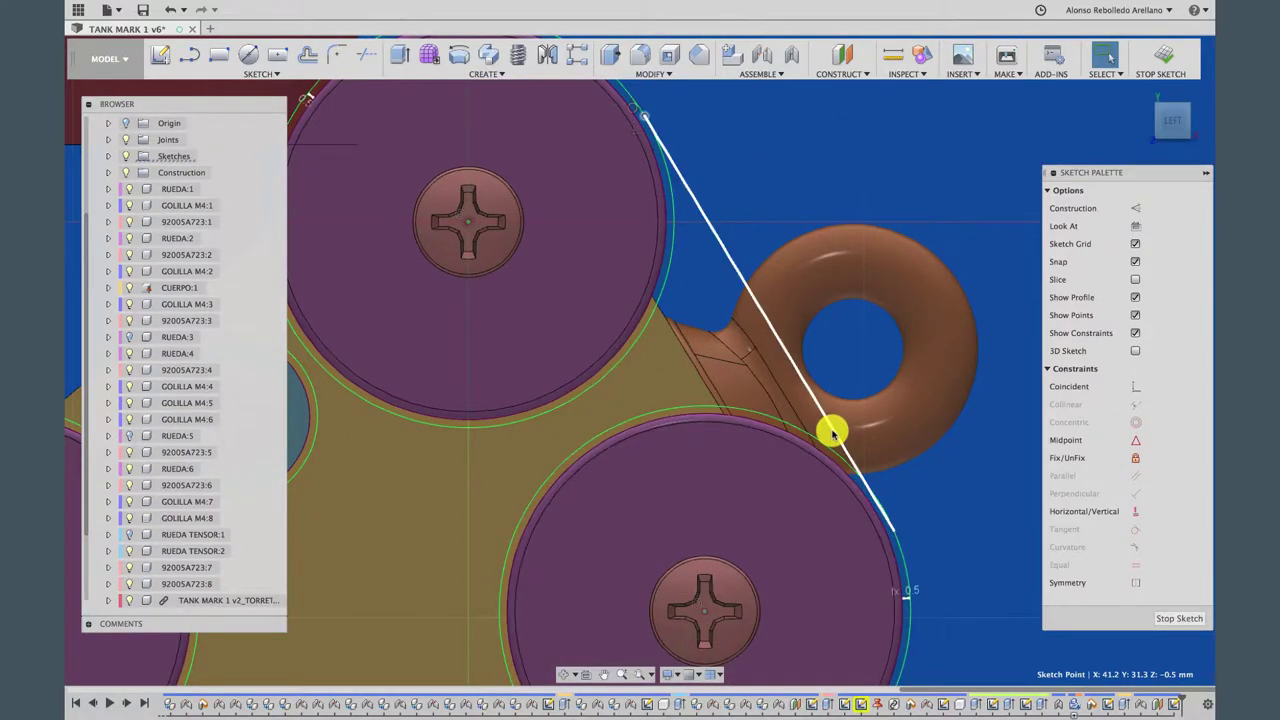
drag(832, 432, 894, 543)
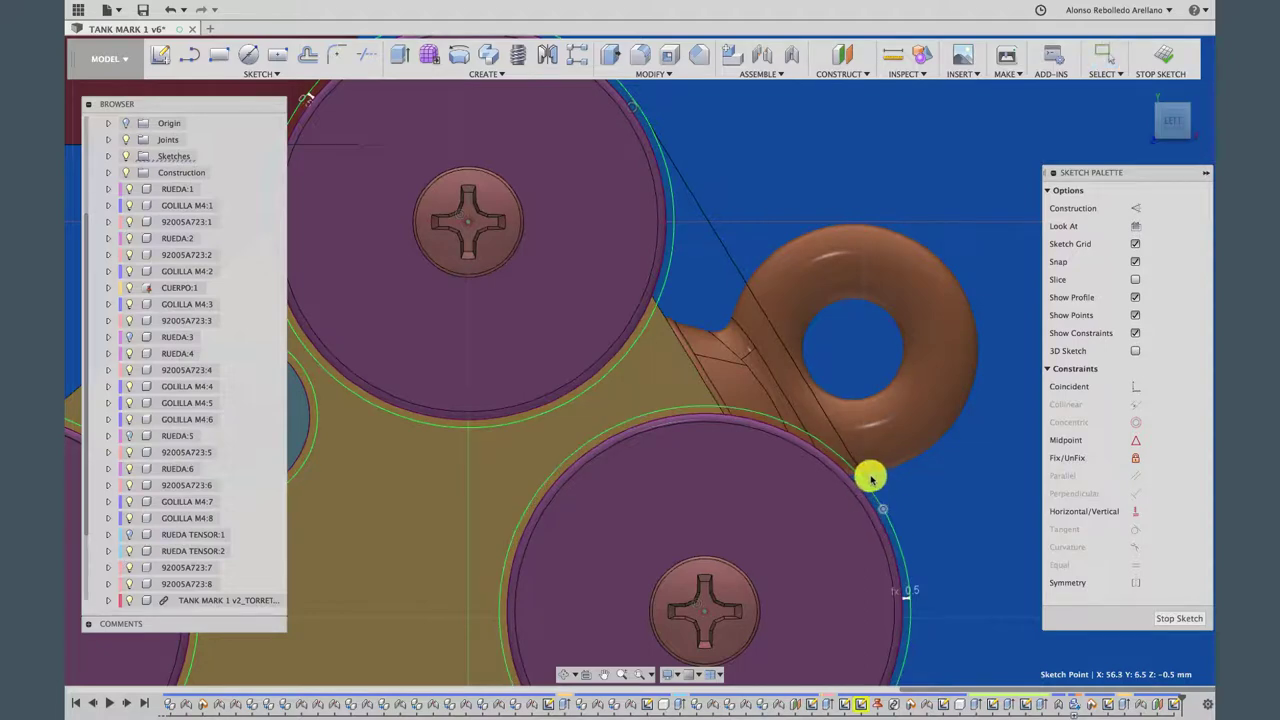
Make the diagonal line tangent to the lower-right offset circle
click(837, 434)
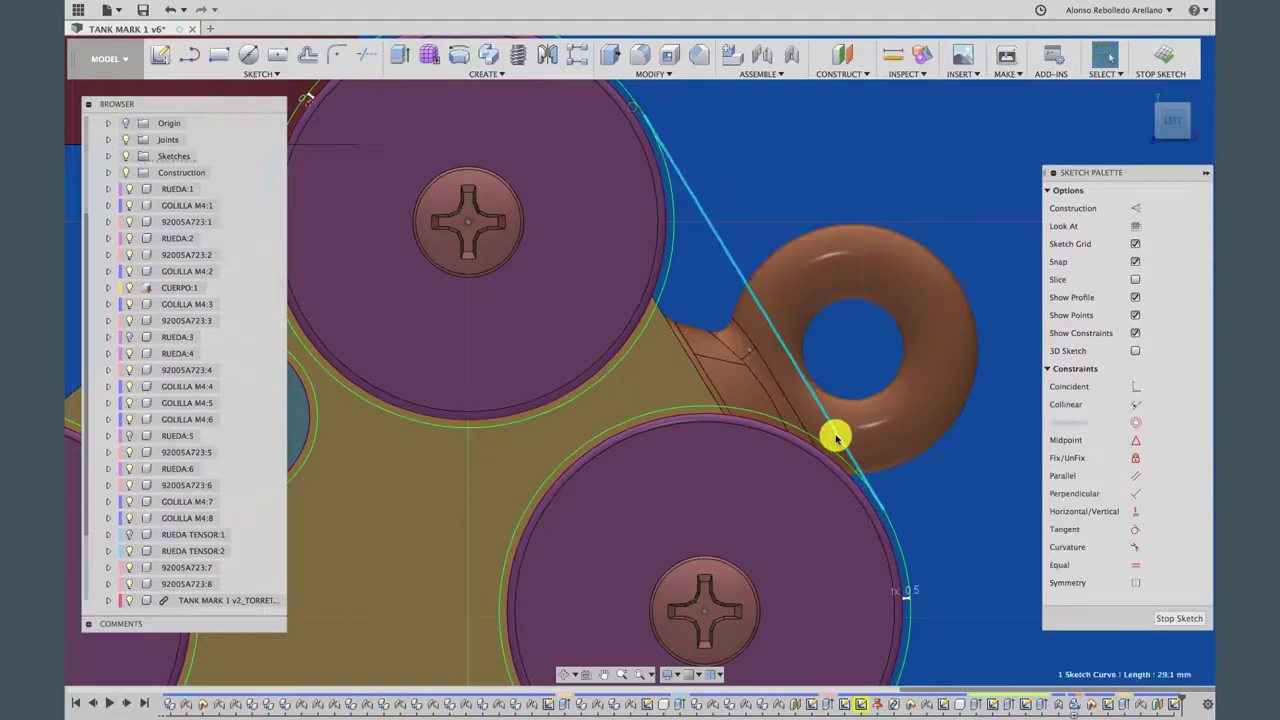
click(1141, 530)
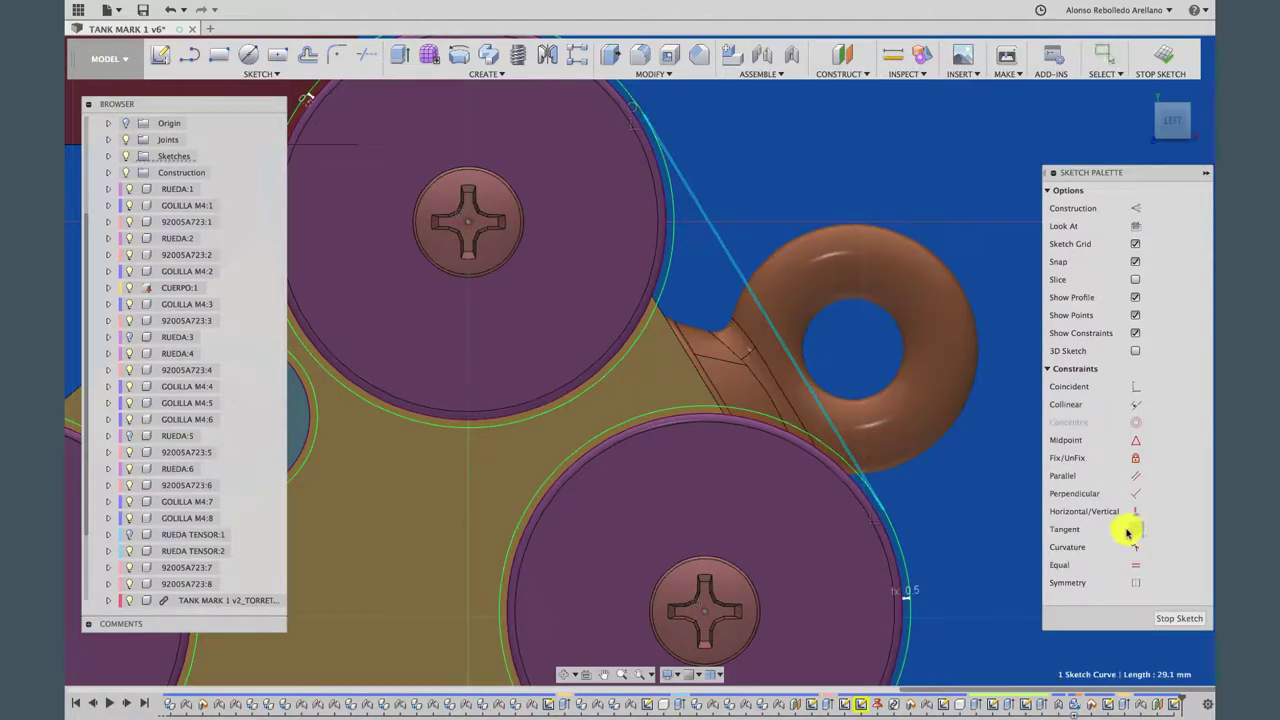
click(851, 466)
scroll(930, 518, down, 2)
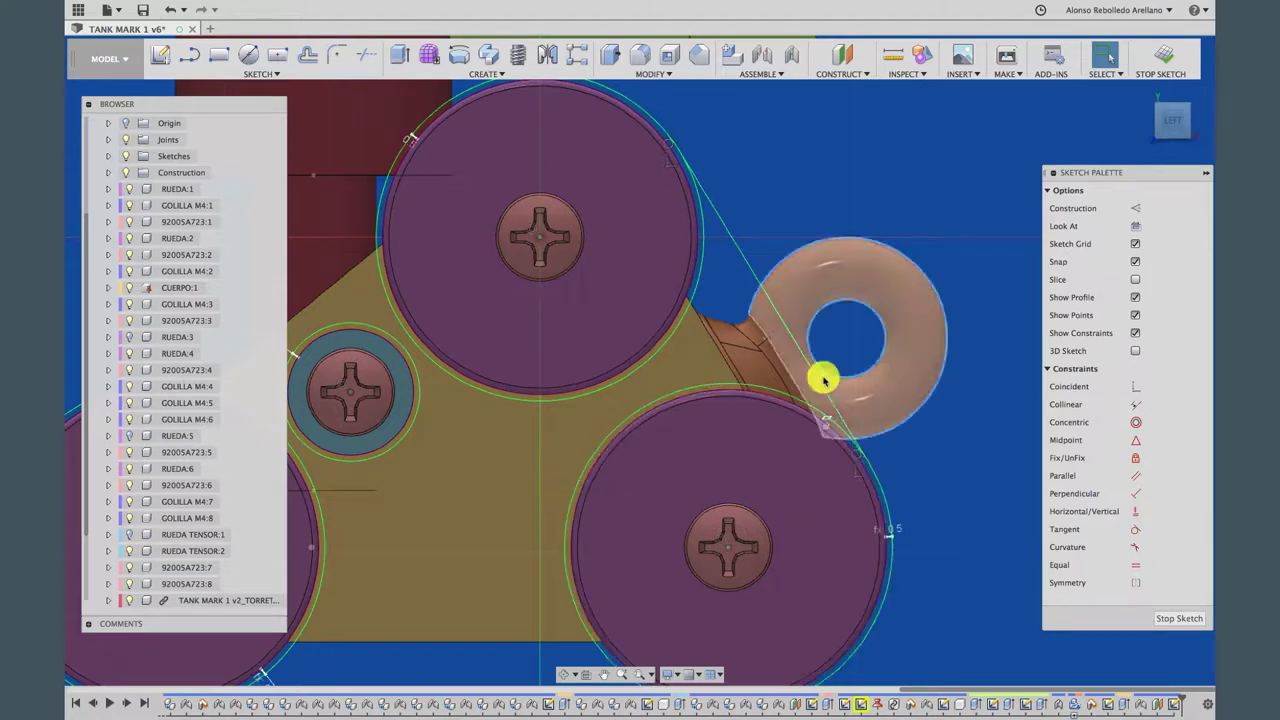
scroll(765, 152, up, 2)
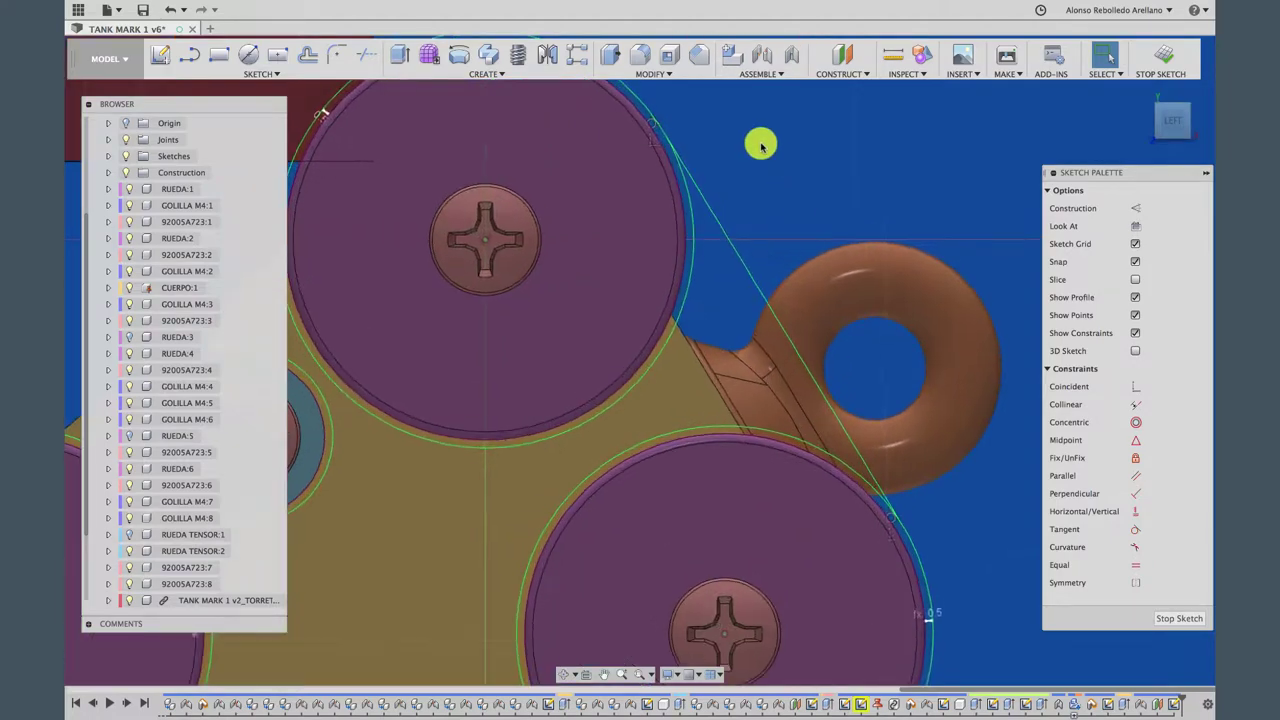
scroll(765, 152, up, 2)
scroll(765, 152, down, 4)
Offset the tangent track line by 0.5 mm
click(740, 250)
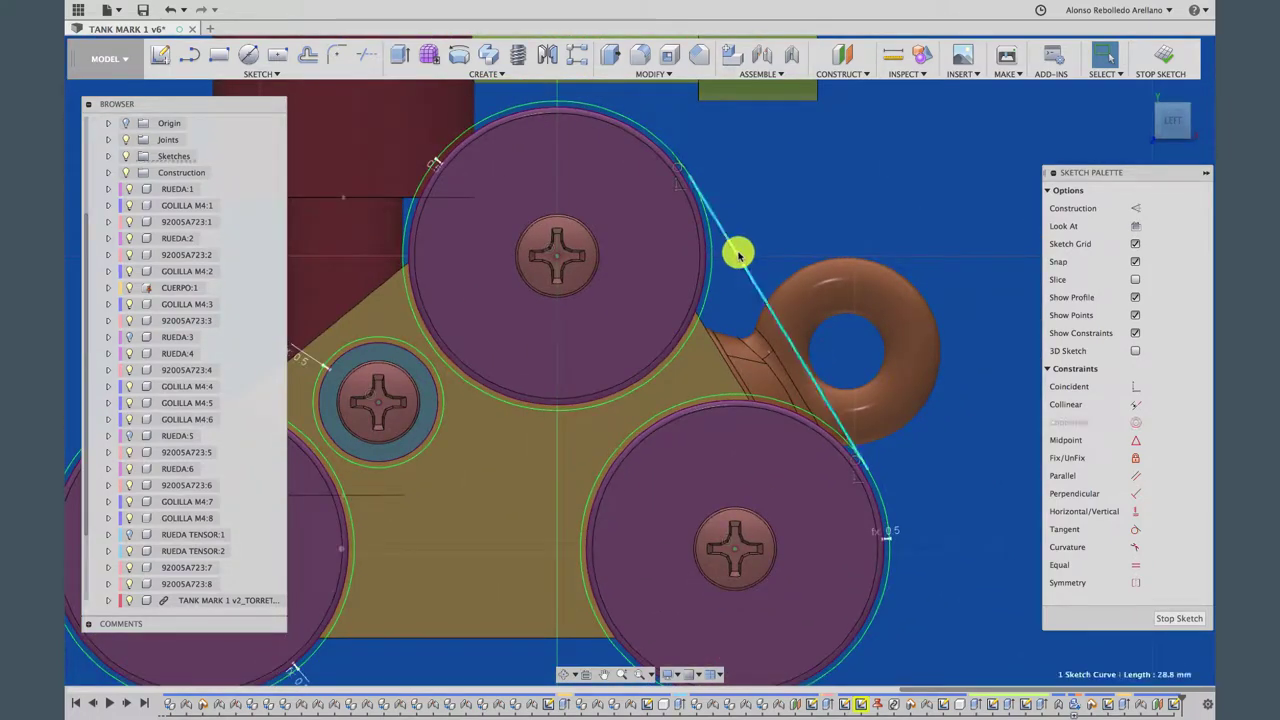
click(308, 54)
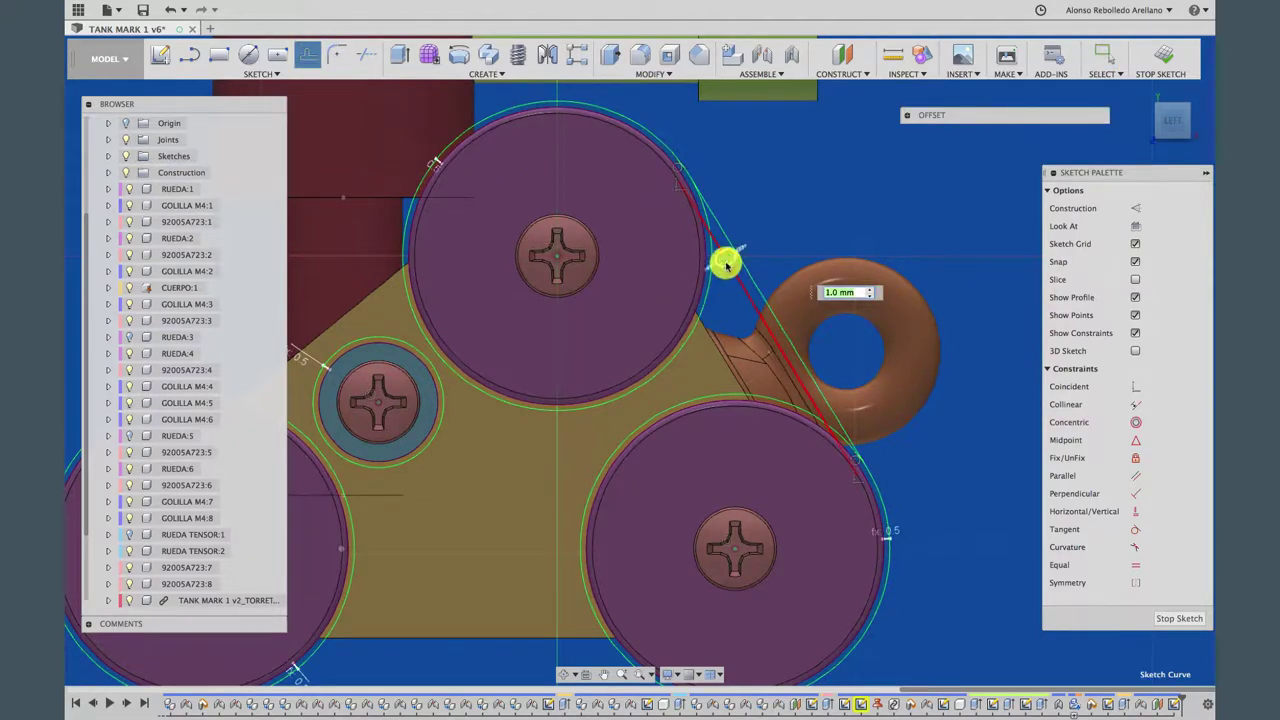
click(726, 263)
text(0.)
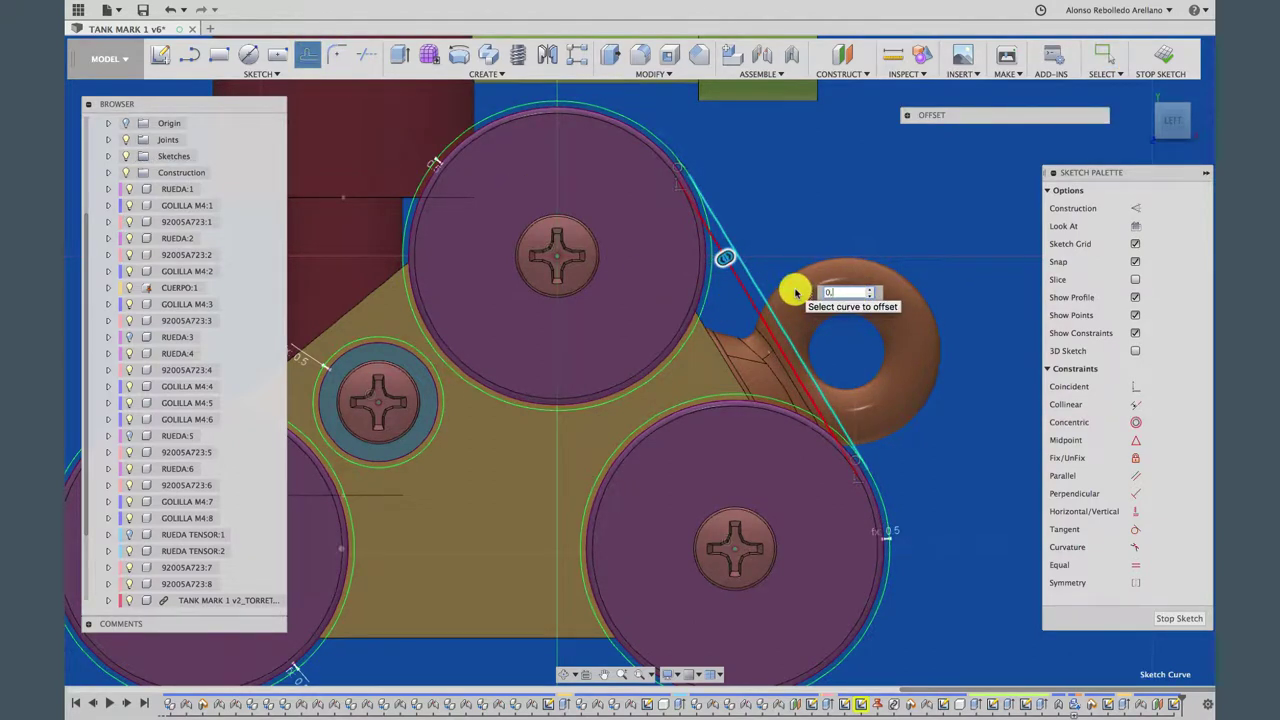
text(5)
key(Return)
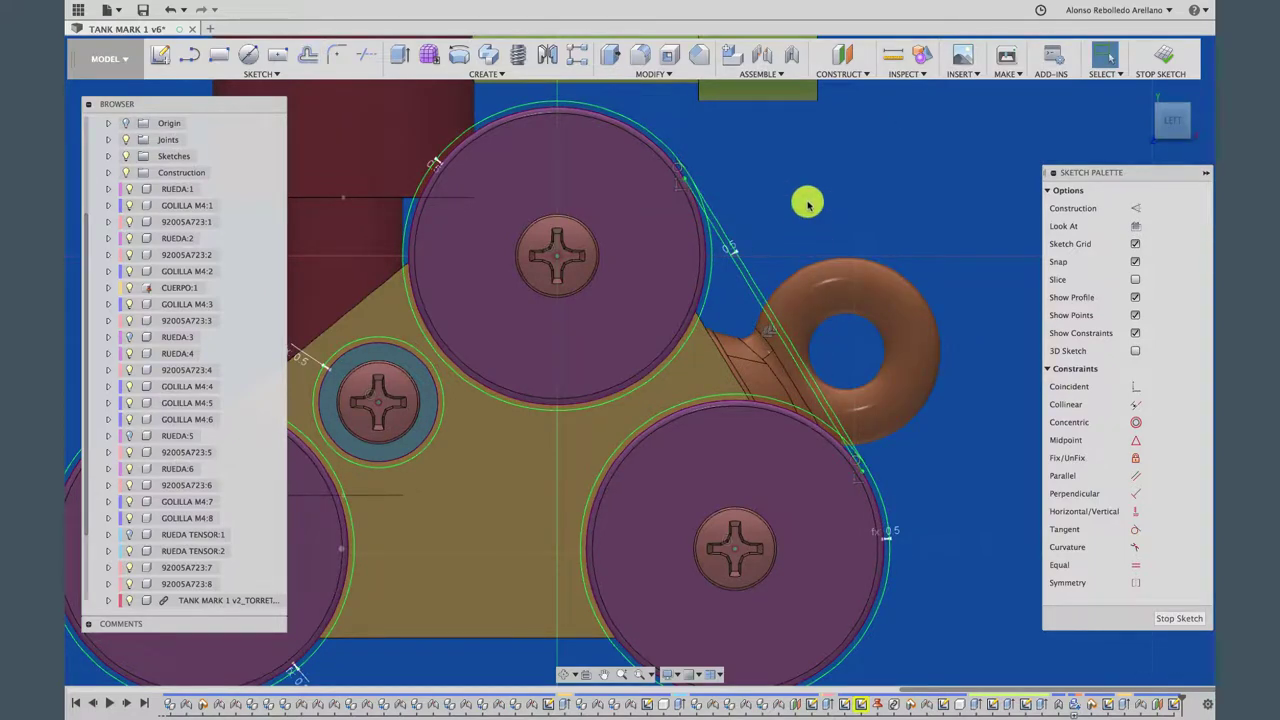
scroll(877, 506, up, 2)
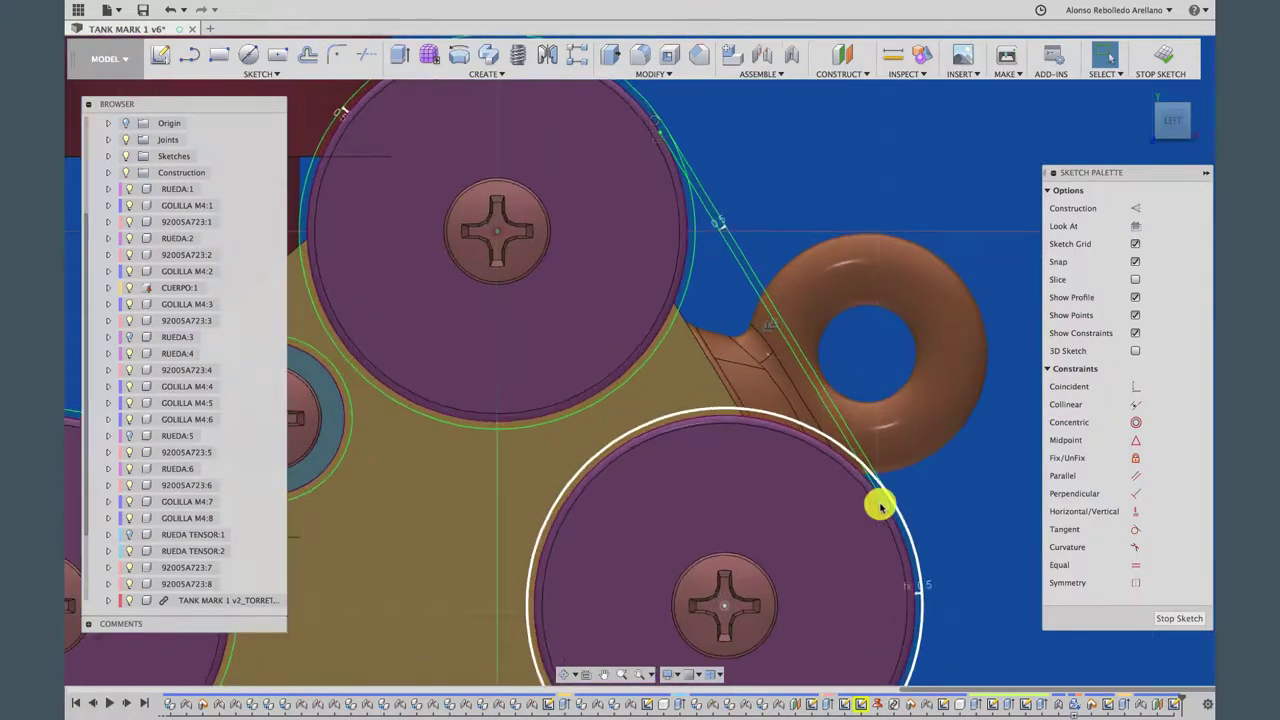
Trim the excess curve pieces near the lower and upper wheel circles
key(t)
scroll(896, 487, up, 1)
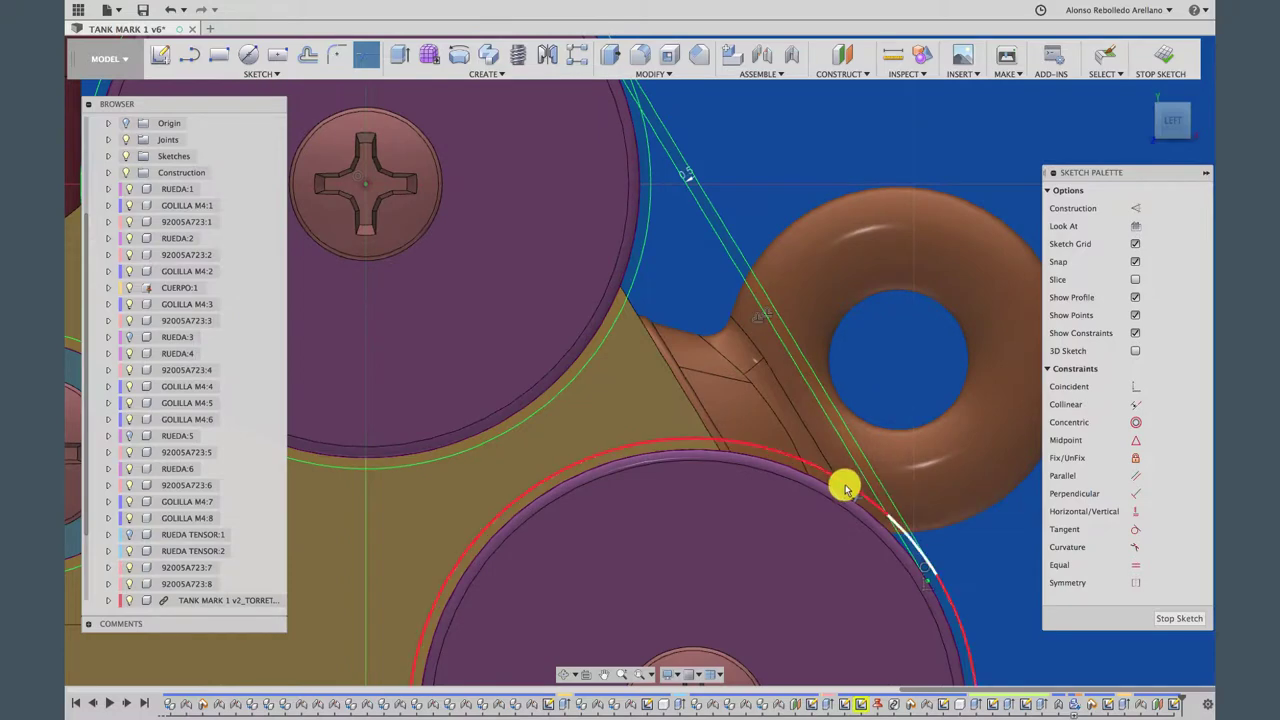
scroll(845, 483, down, 1)
scroll(860, 488, up, 1)
scroll(877, 497, up, 2)
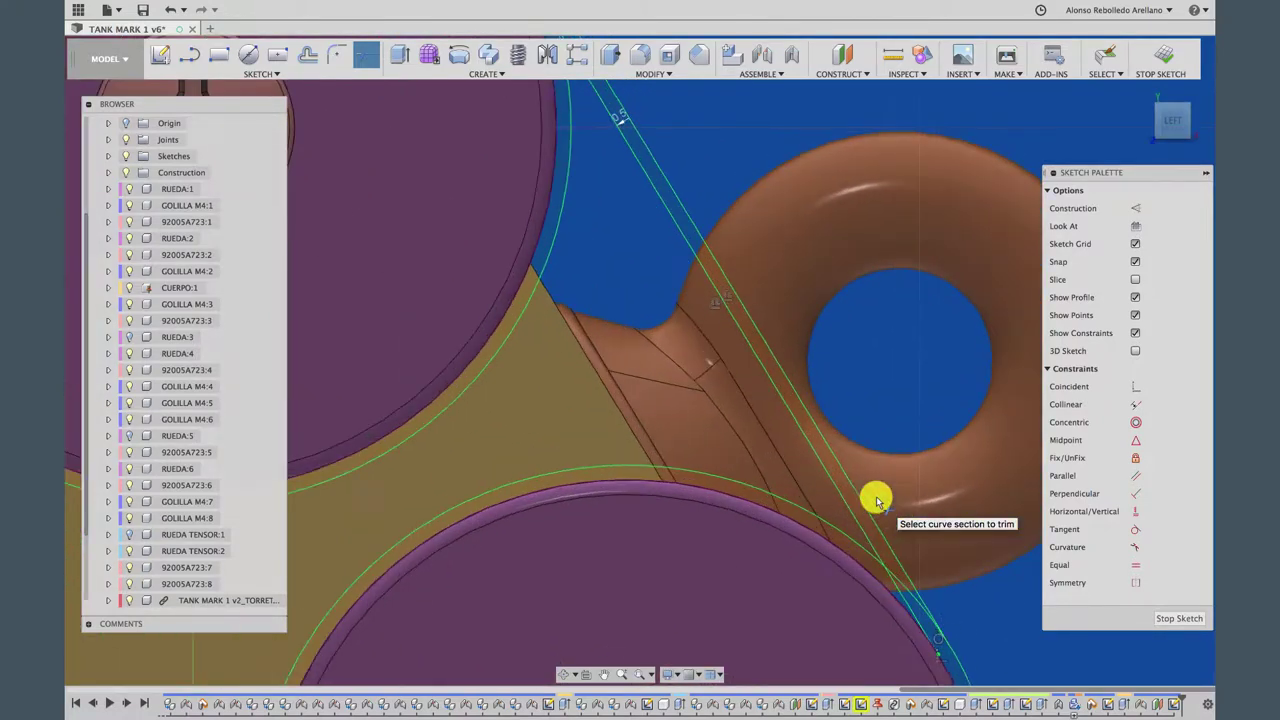
click(903, 586)
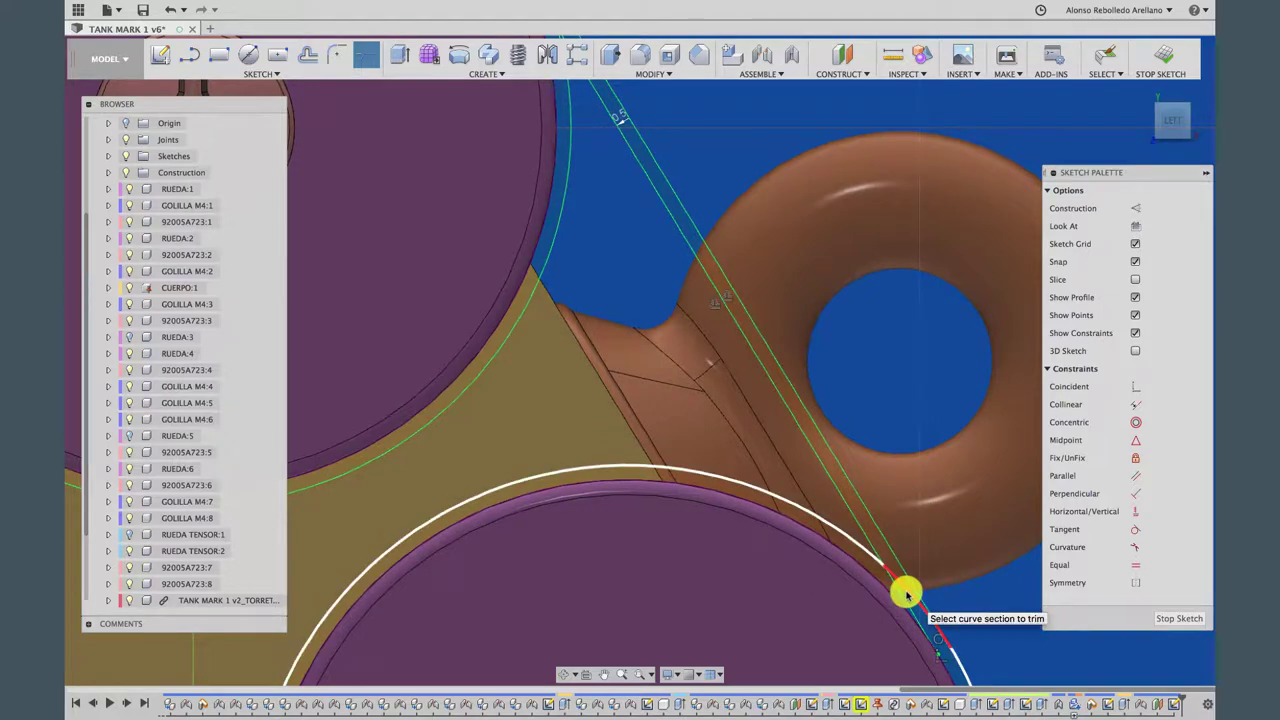
click(908, 596)
scroll(925, 490, down, 2)
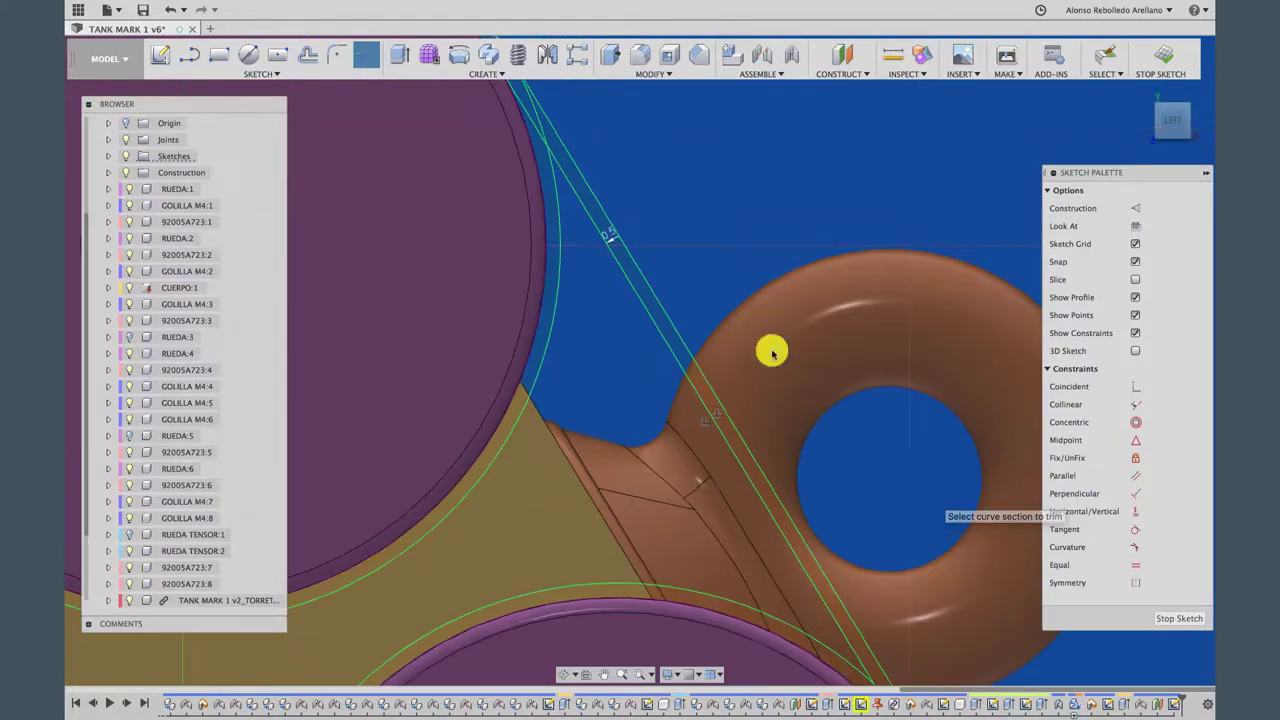
scroll(611, 194, up, 2)
click(570, 200)
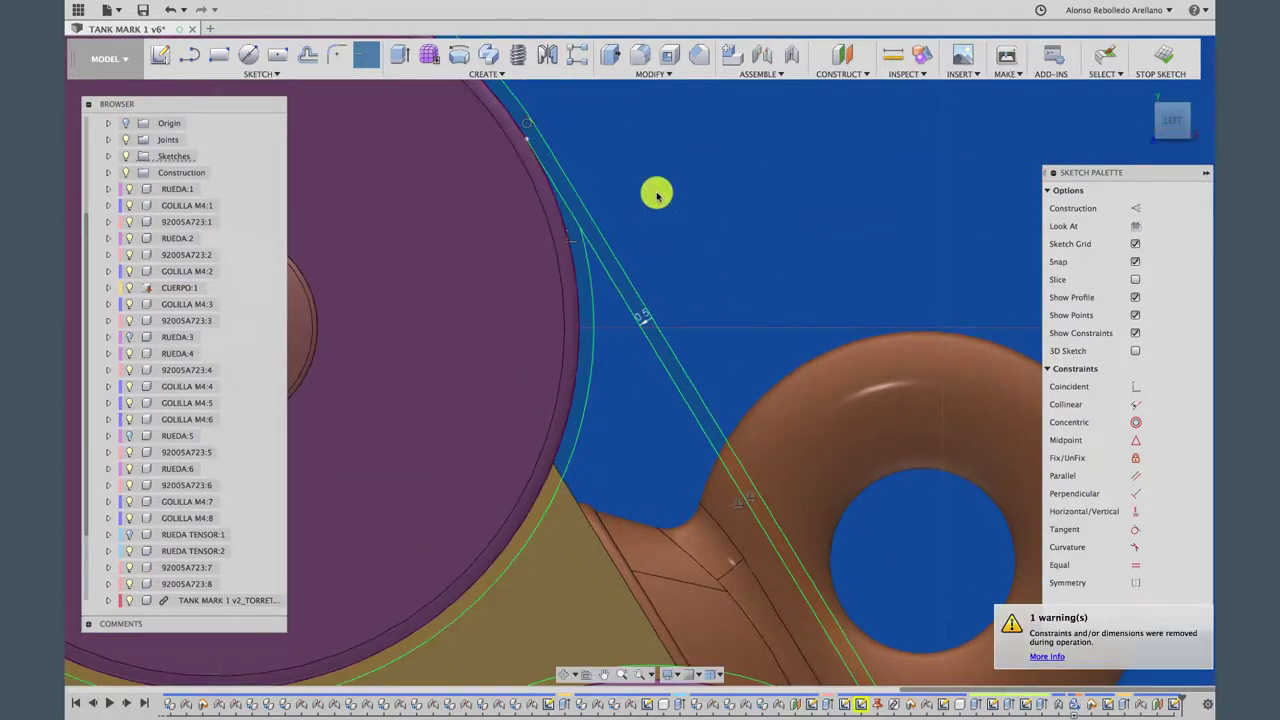
scroll(657, 191, down, 2)
scroll(660, 186, up, 1)
scroll(661, 187, down, 1)
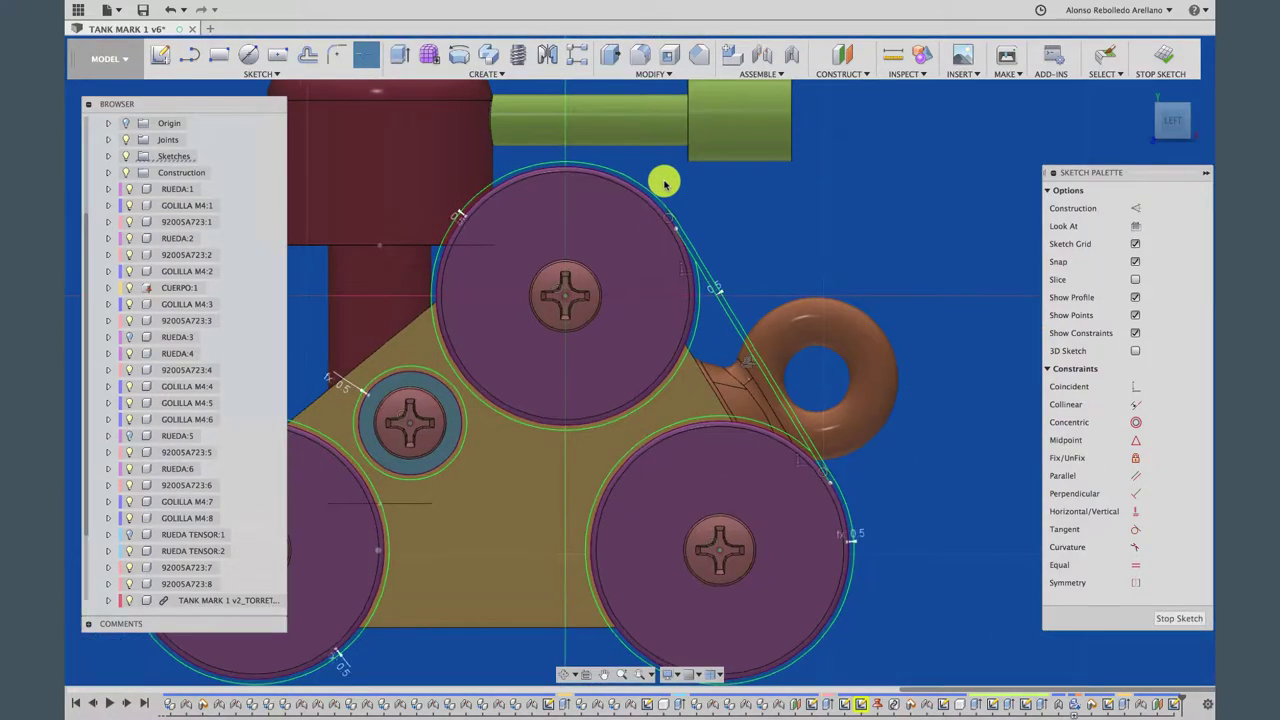
scroll(598, 252, left, 5)
scroll(598, 252, down, 4)
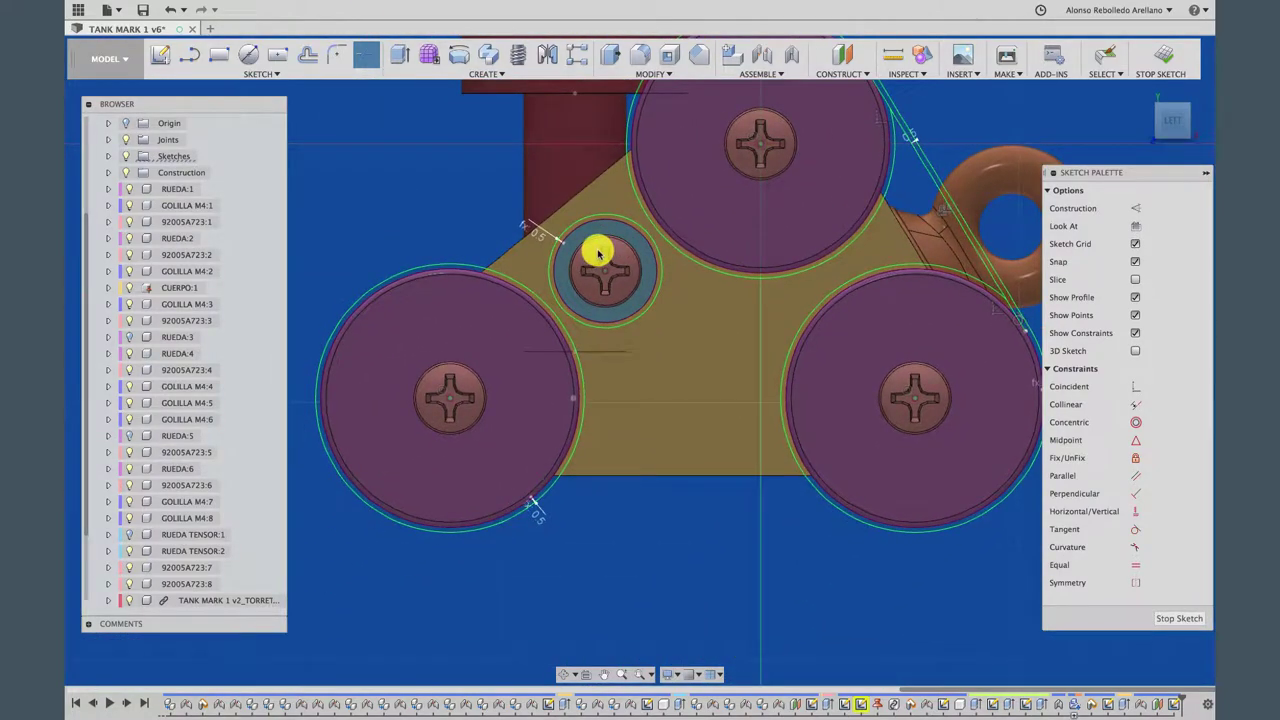
click(187, 54)
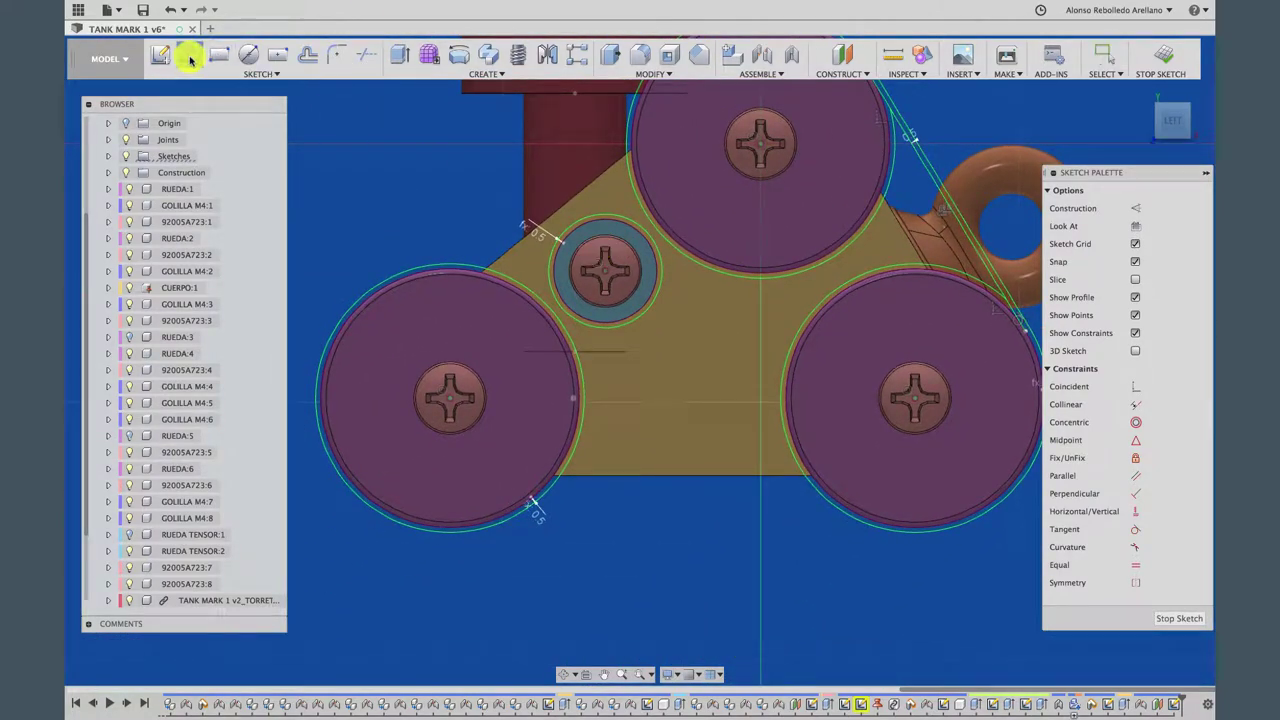
Draw the straight line along the bottom of both lower wheel circles
click(448, 534)
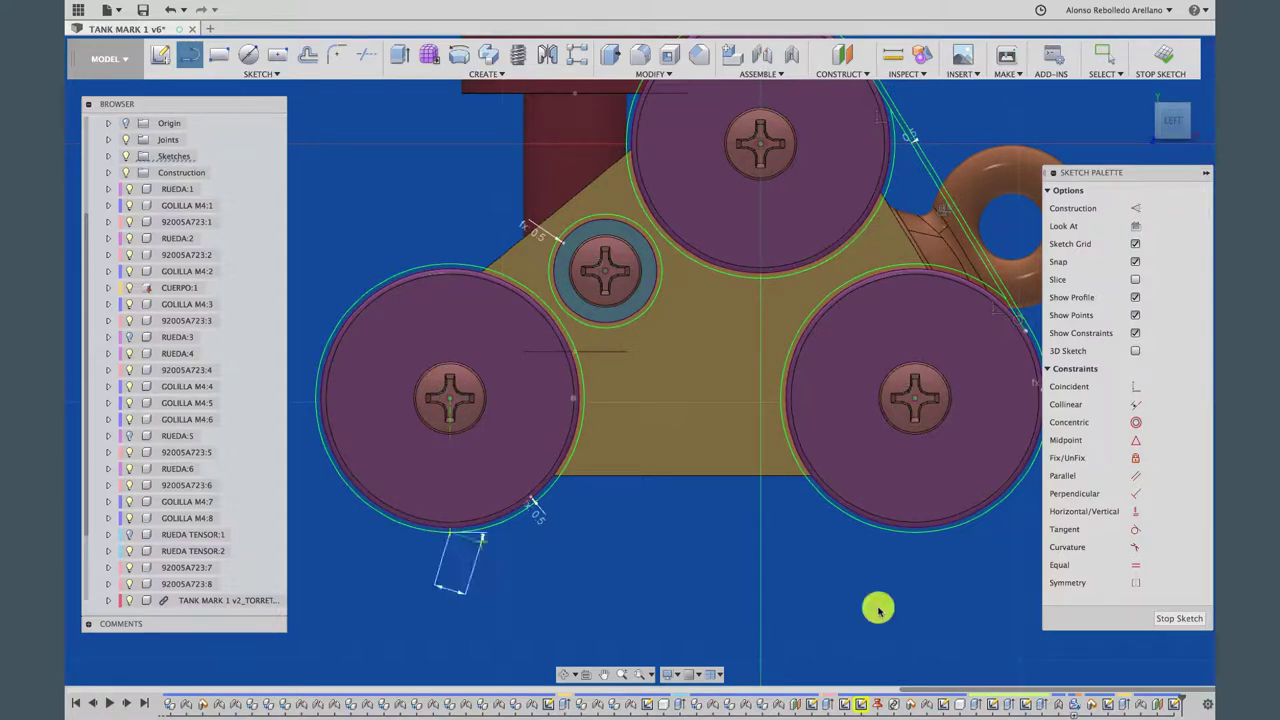
double_click(915, 537)
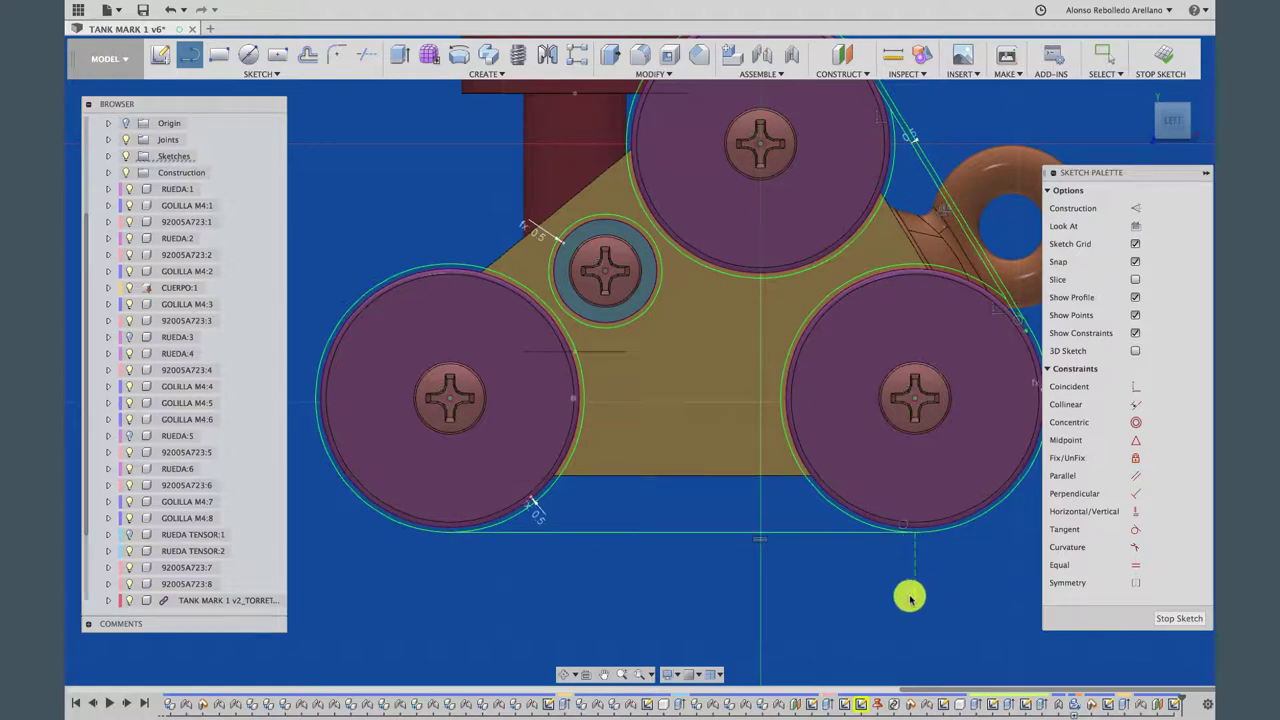
key(Escape)
Offset the bottom track line by 0.5 mm to make a parallel copy
click(546, 531)
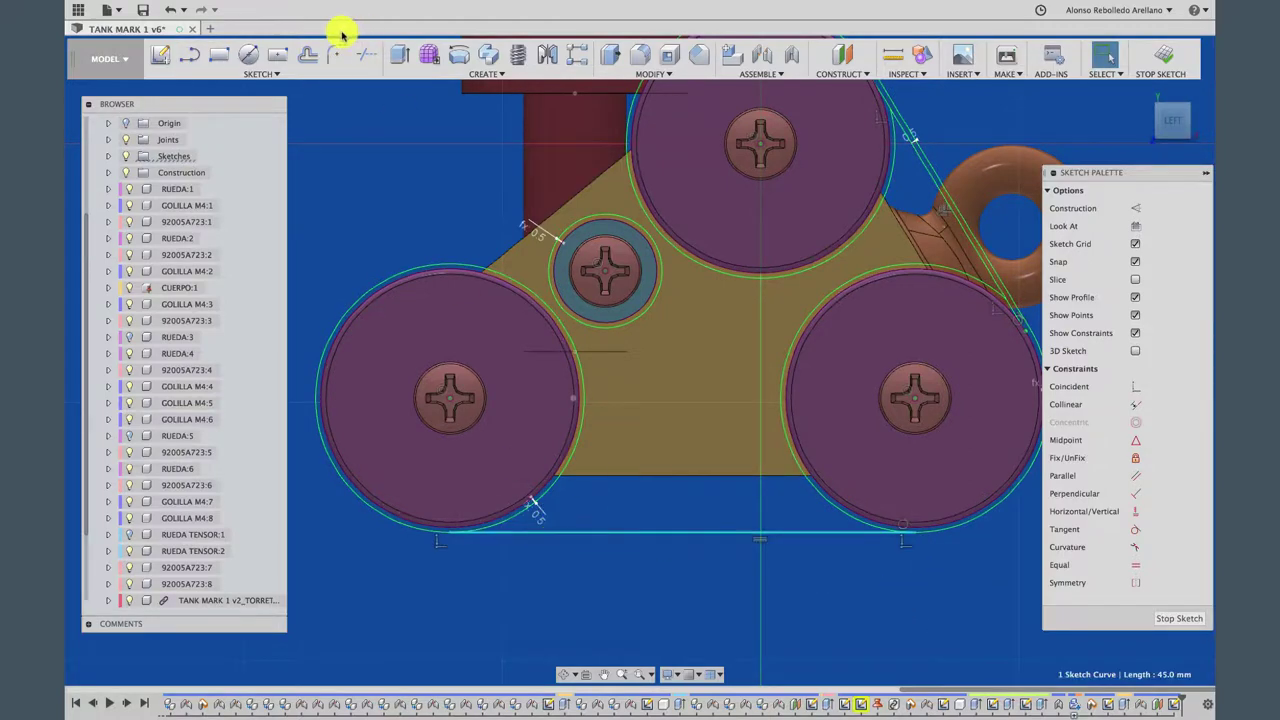
click(307, 60)
drag(551, 534, 551, 510)
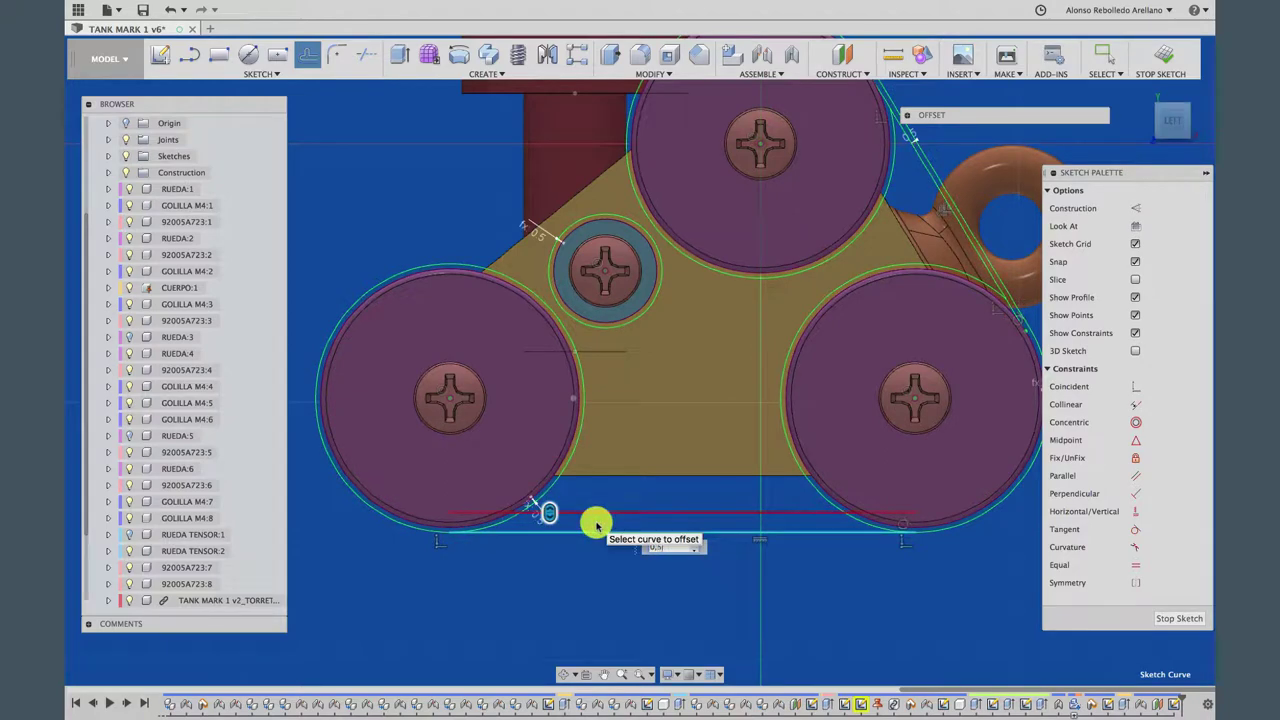
key(Return)
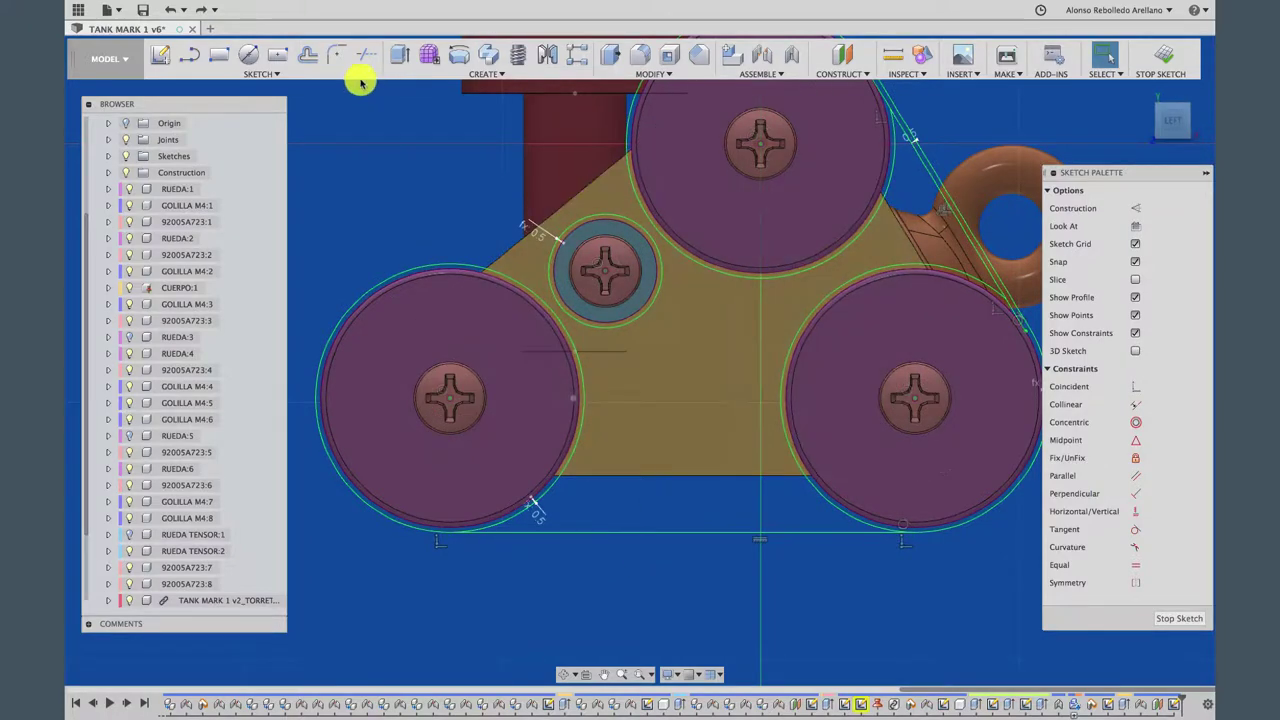
click(297, 62)
click(640, 531)
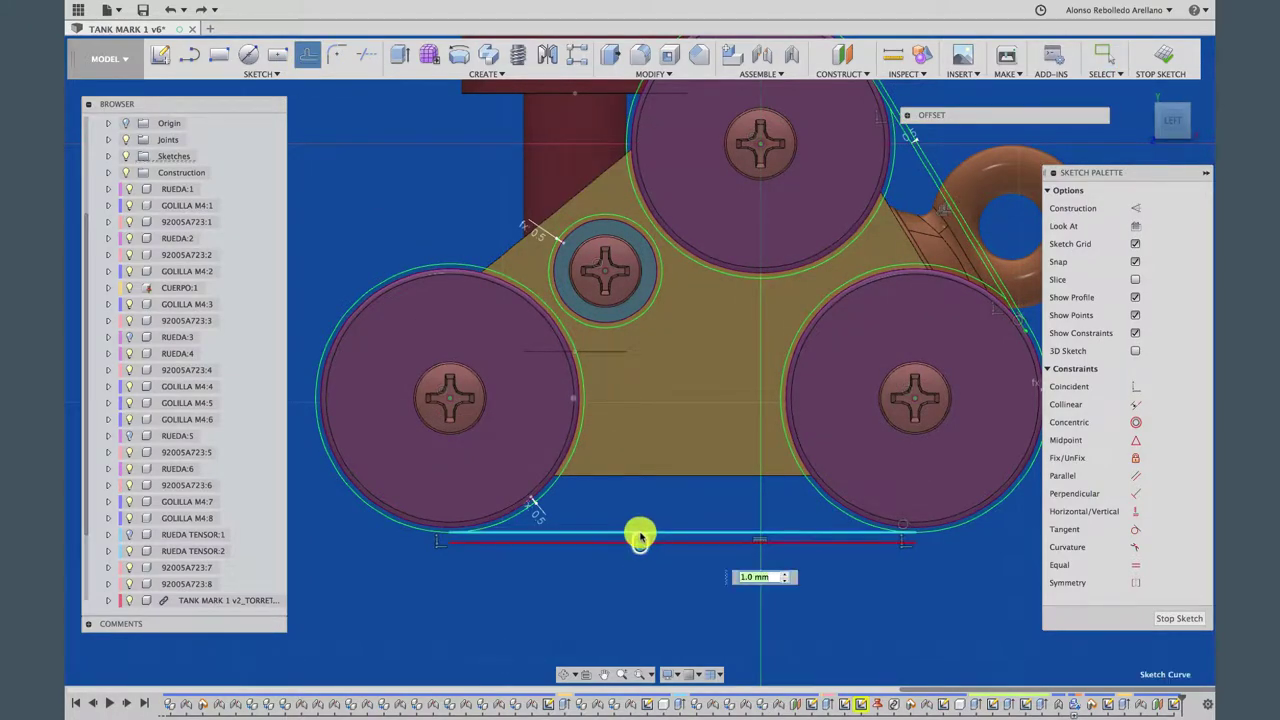
drag(640, 531, 639, 485)
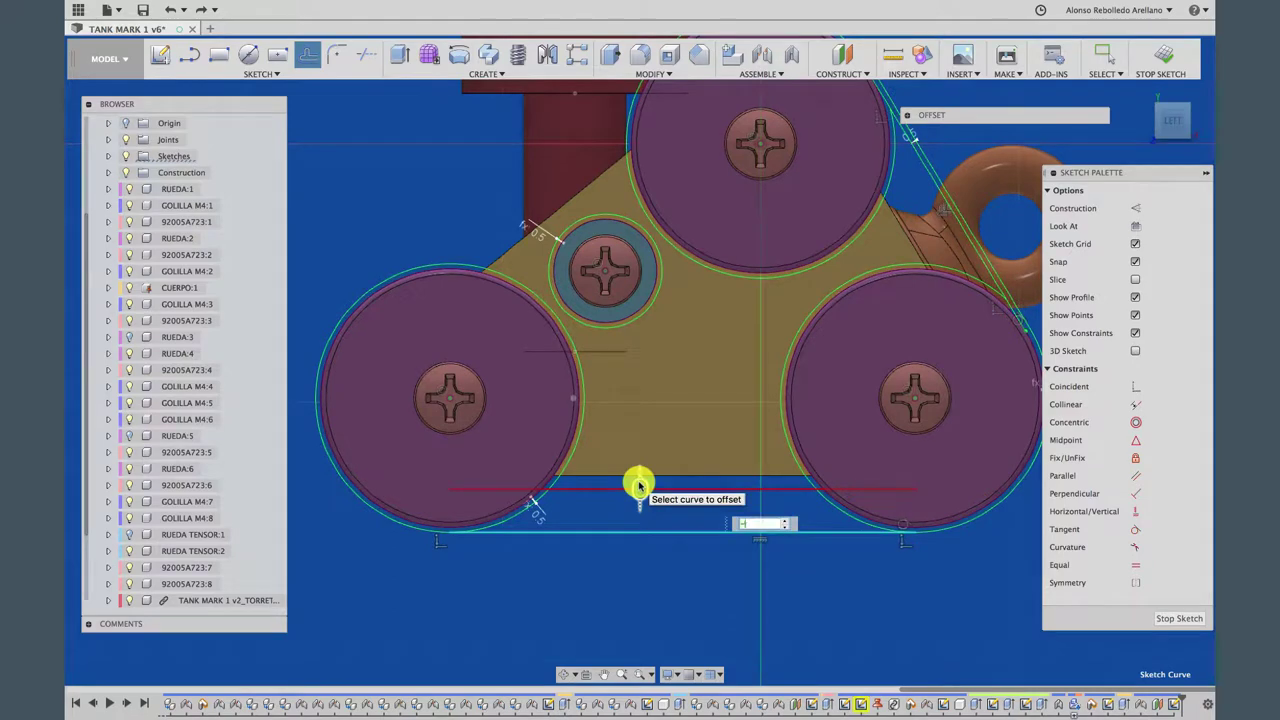
text(0.5)
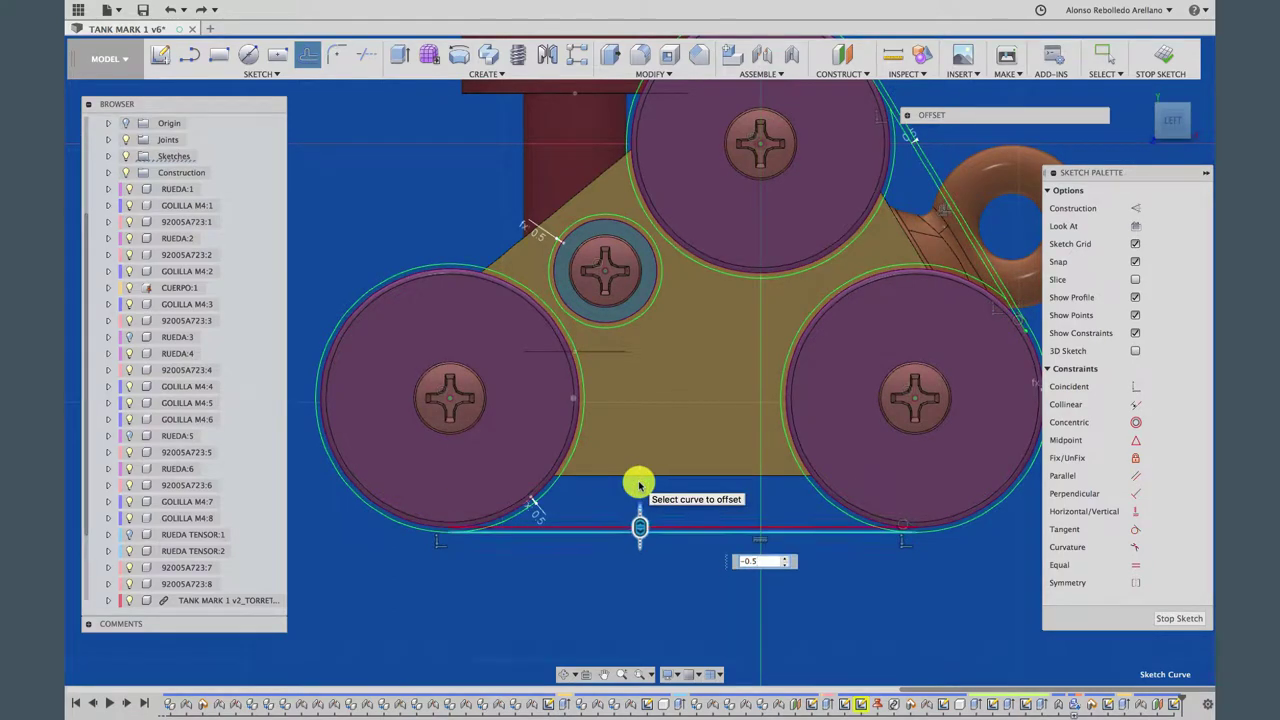
key(Return)
scroll(494, 621, up, 3)
Trim the overhanging arcs under the lower-left wheel and at the lower-right wheel
scroll(494, 621, up, 2)
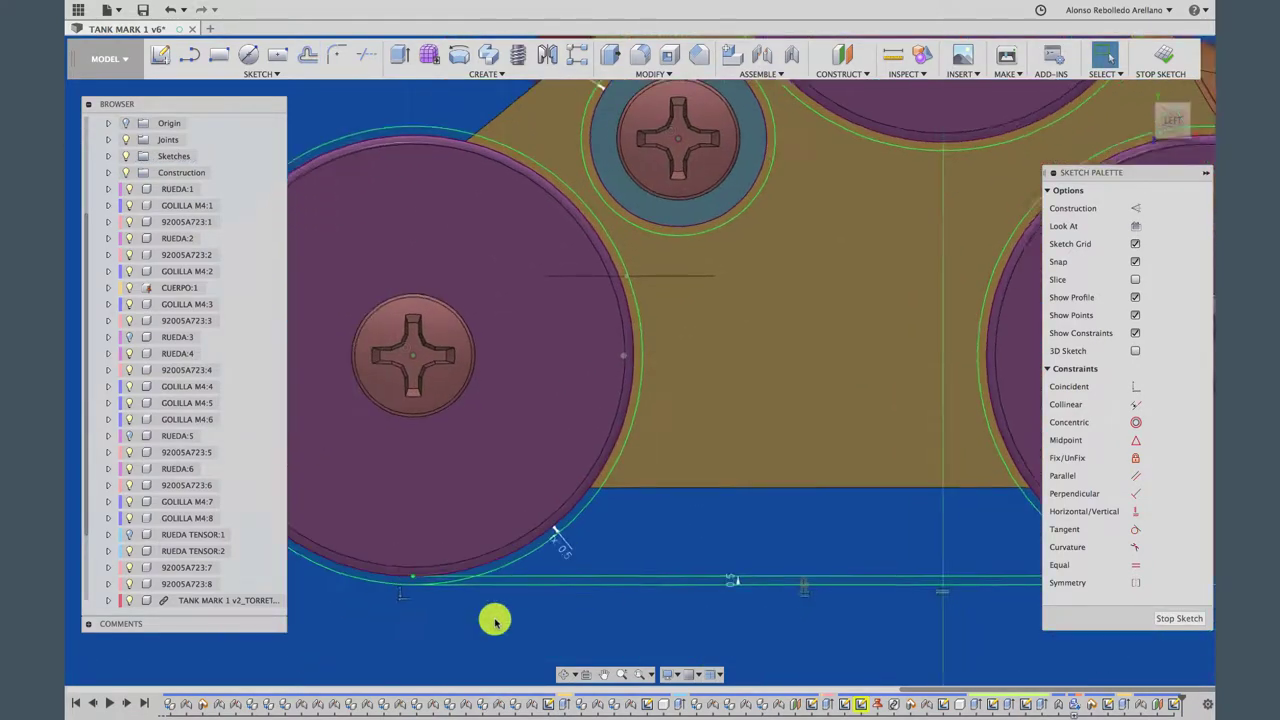
scroll(494, 621, up, 2)
scroll(494, 621, up, 2)
scroll(494, 621, up, 1)
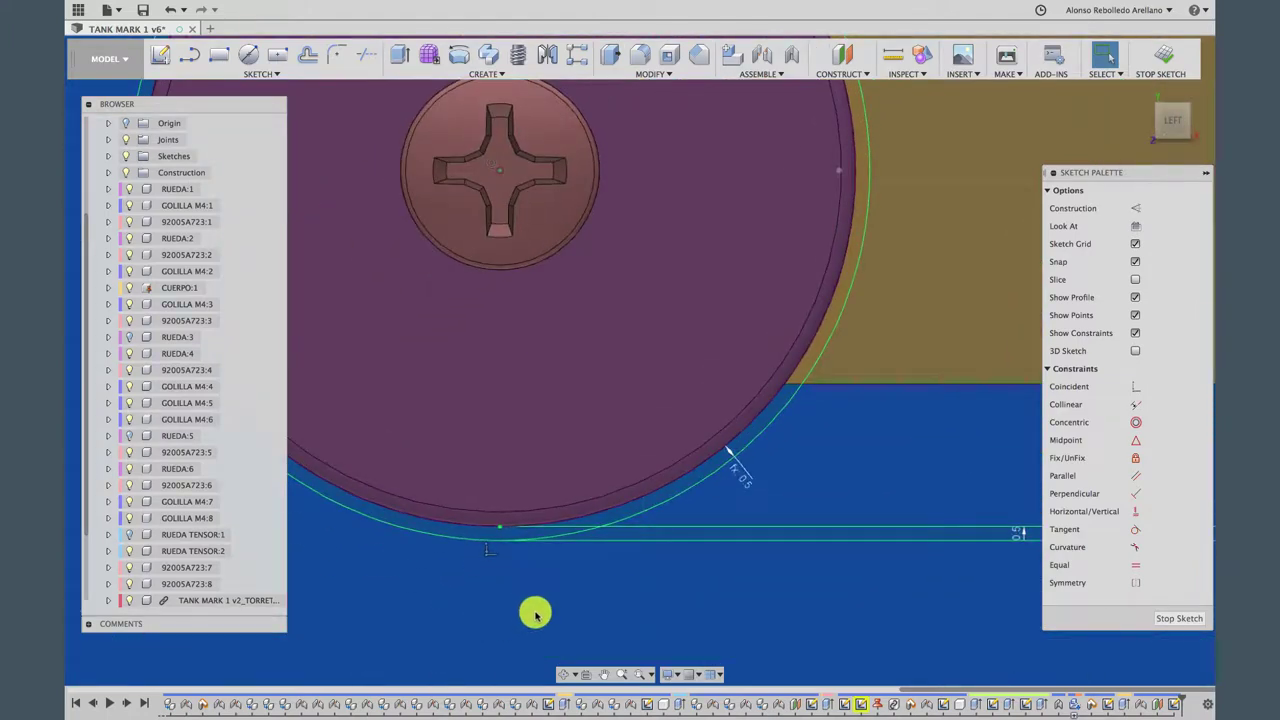
key(t)
click(572, 540)
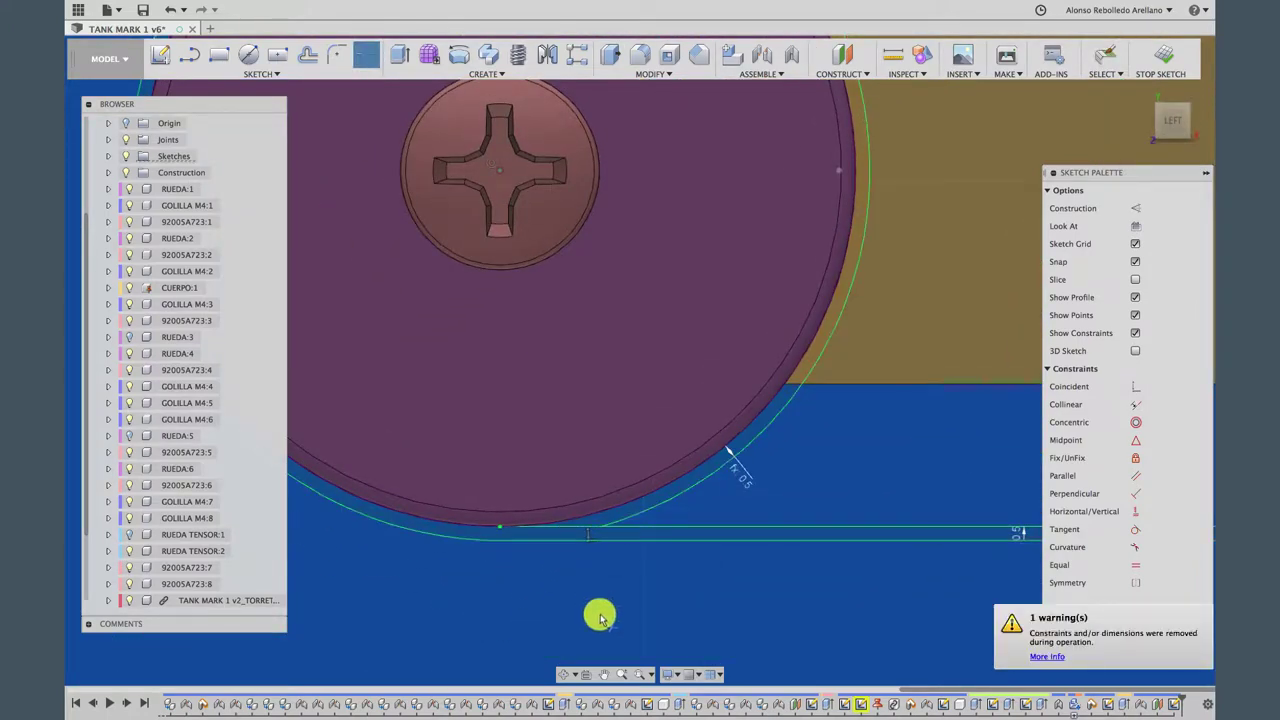
scroll(600, 613, down, 2)
scroll(587, 516, right, 2)
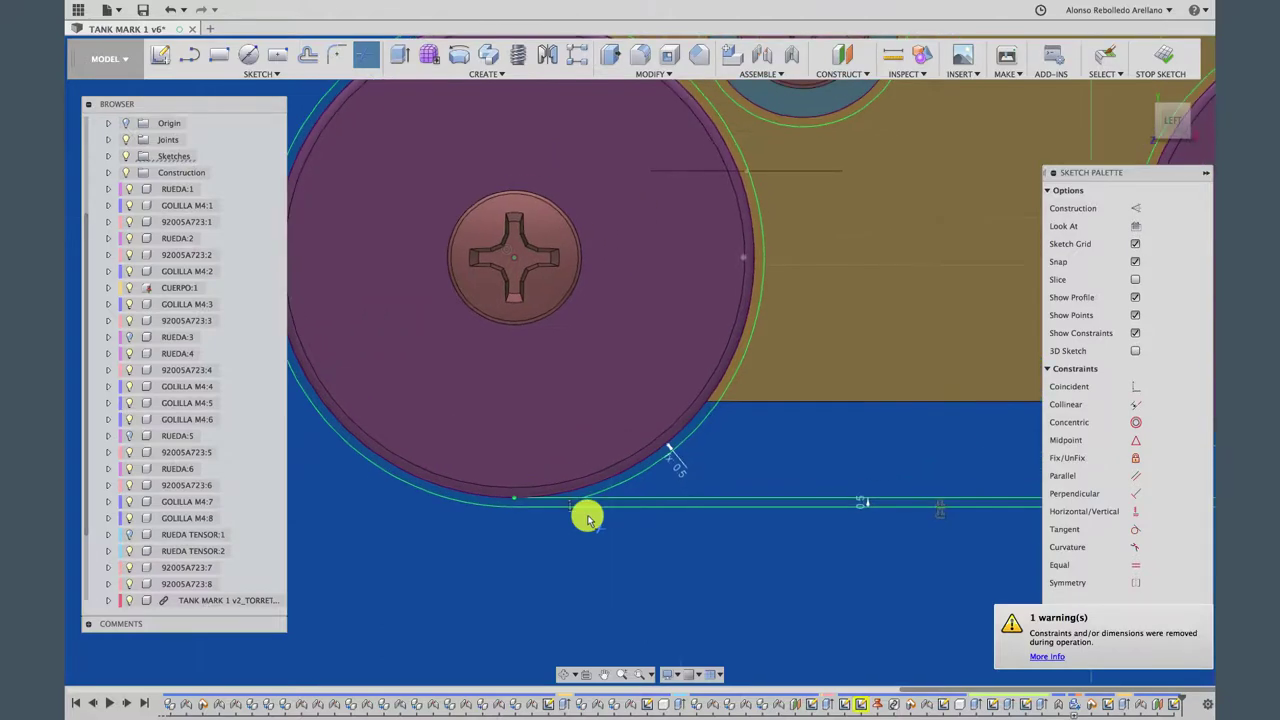
scroll(605, 509, right, 5)
scroll(616, 510, right, 3)
scroll(740, 512, right, 3)
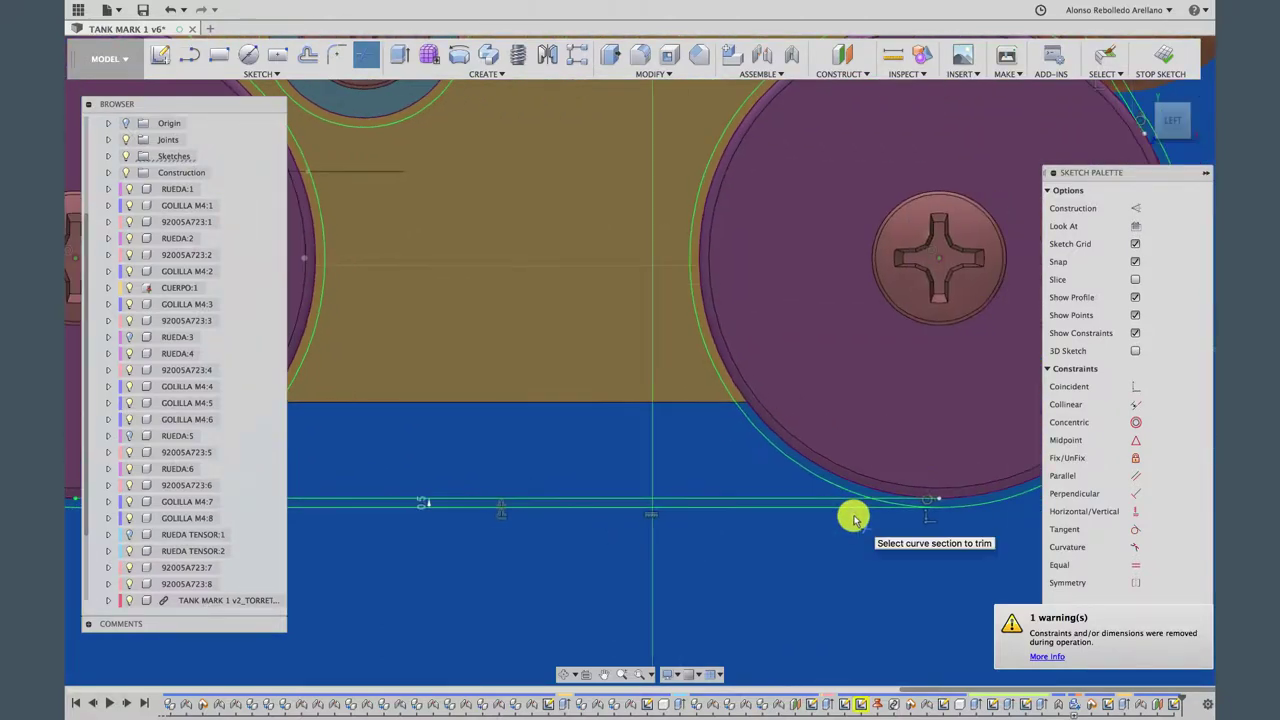
click(893, 505)
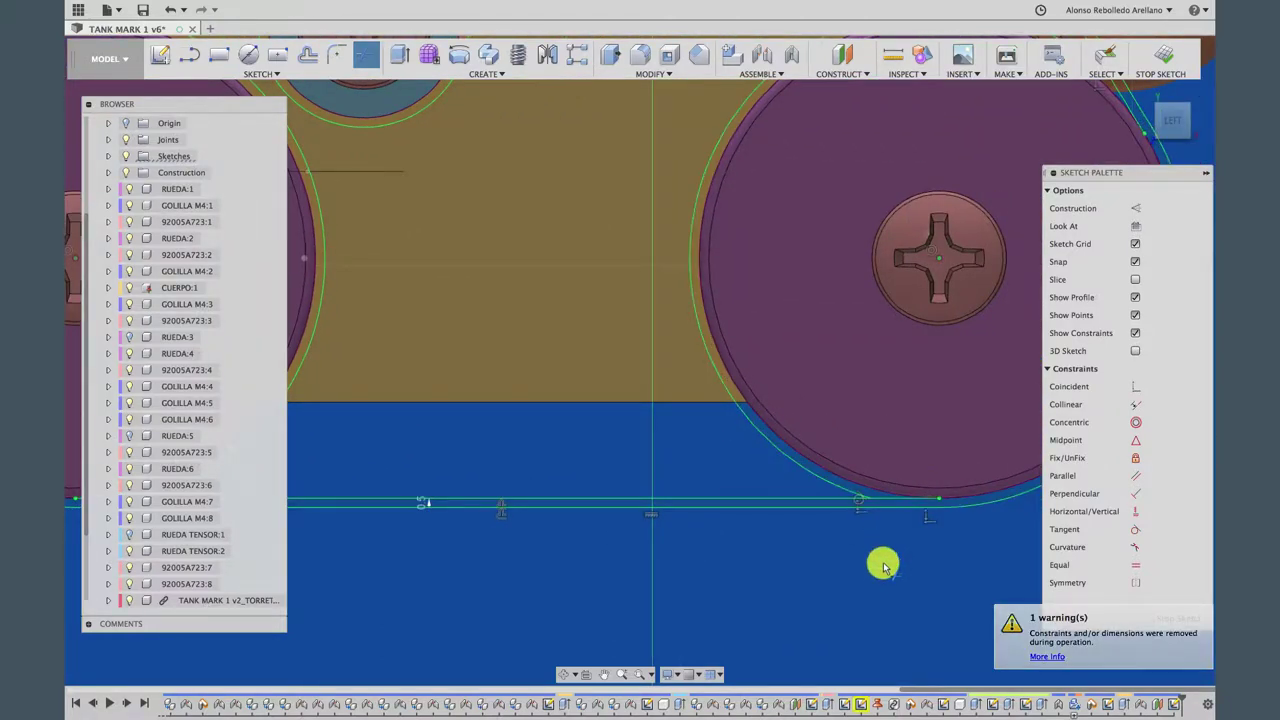
scroll(884, 560, down, 3)
scroll(886, 555, down, 2)
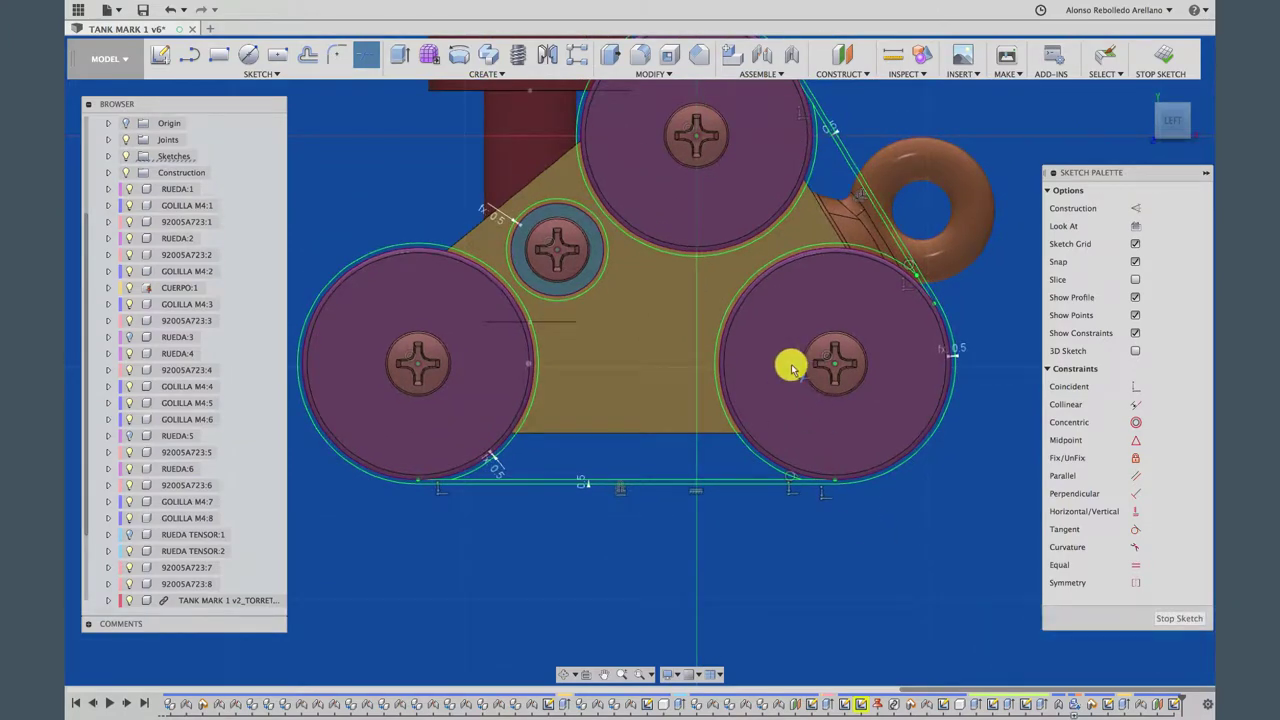
scroll(790, 368, up, 3)
scroll(640, 371, up, 1)
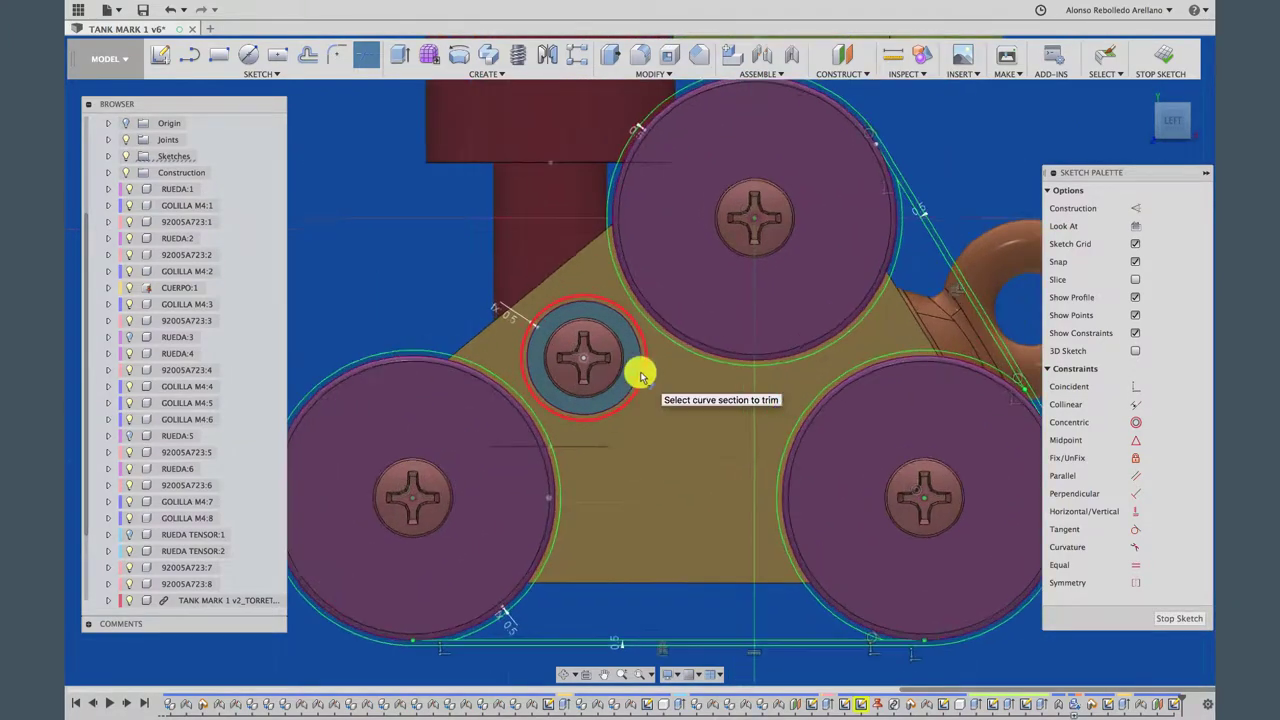
scroll(640, 371, up, 2)
scroll(640, 371, up, 2)
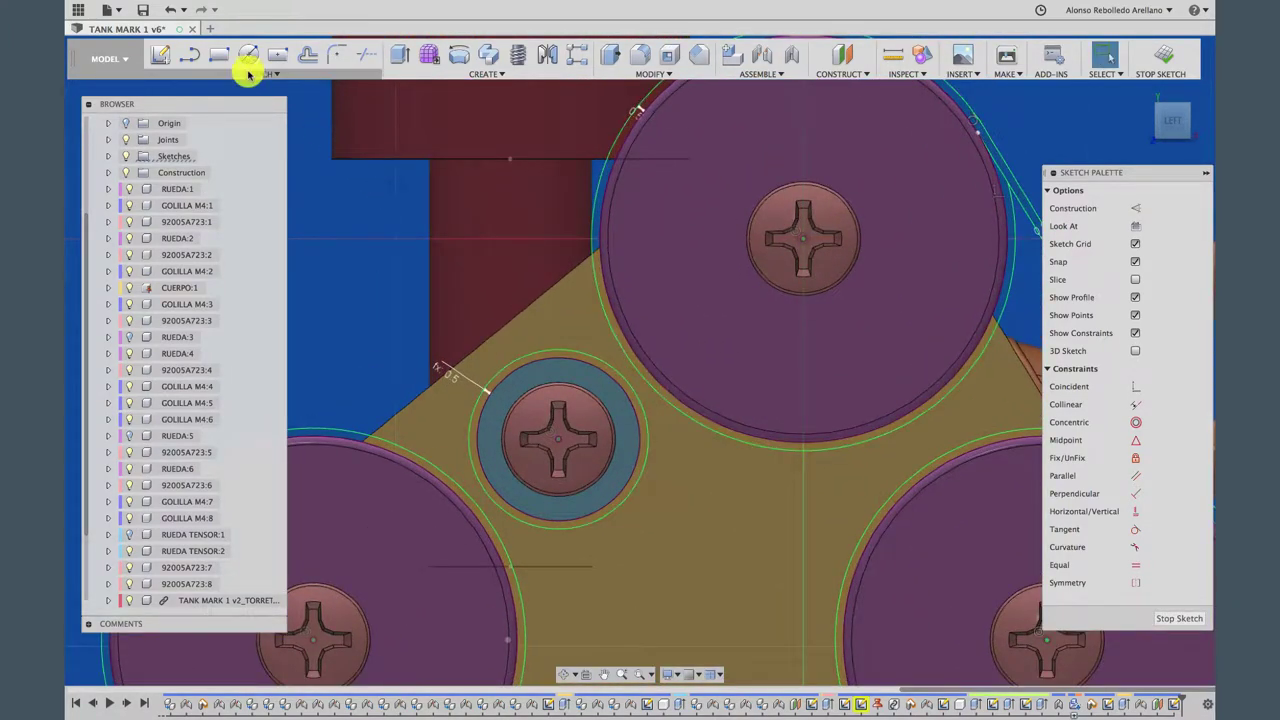
Draw a short line and attach its lower endpoint to the small tensioner circle
click(189, 55)
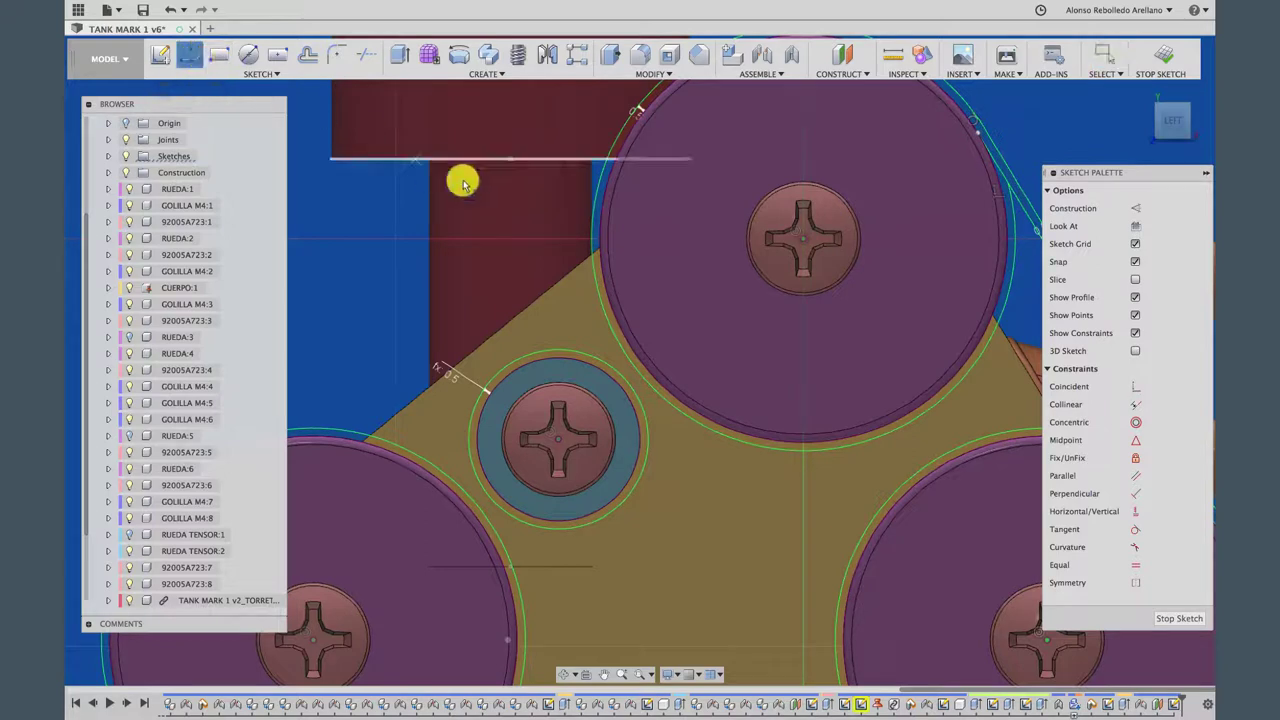
click(528, 188)
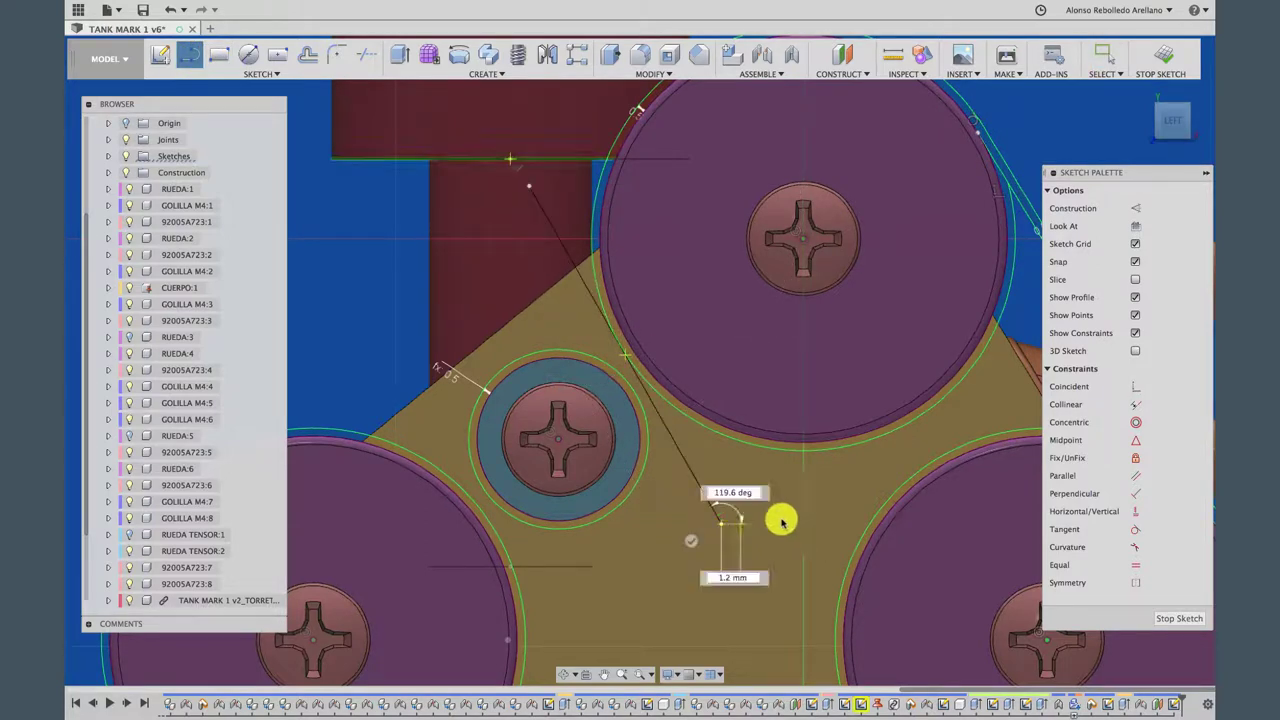
key(Escape)
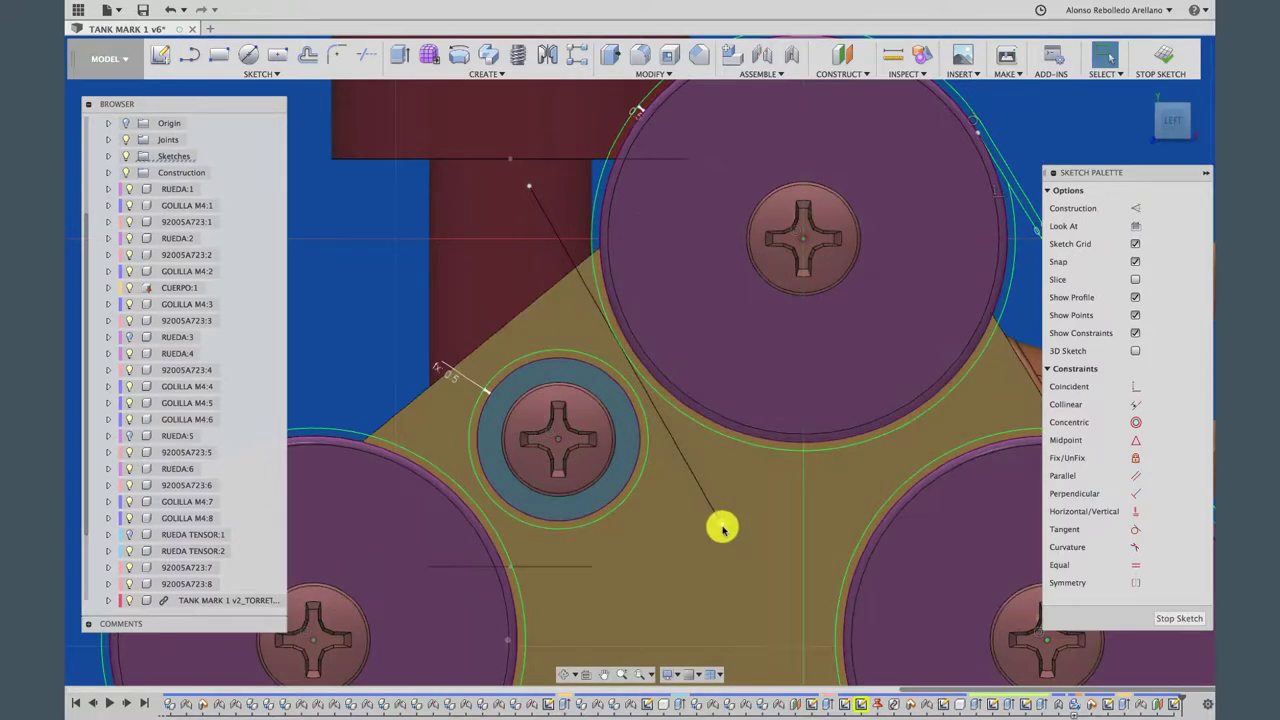
click(721, 524)
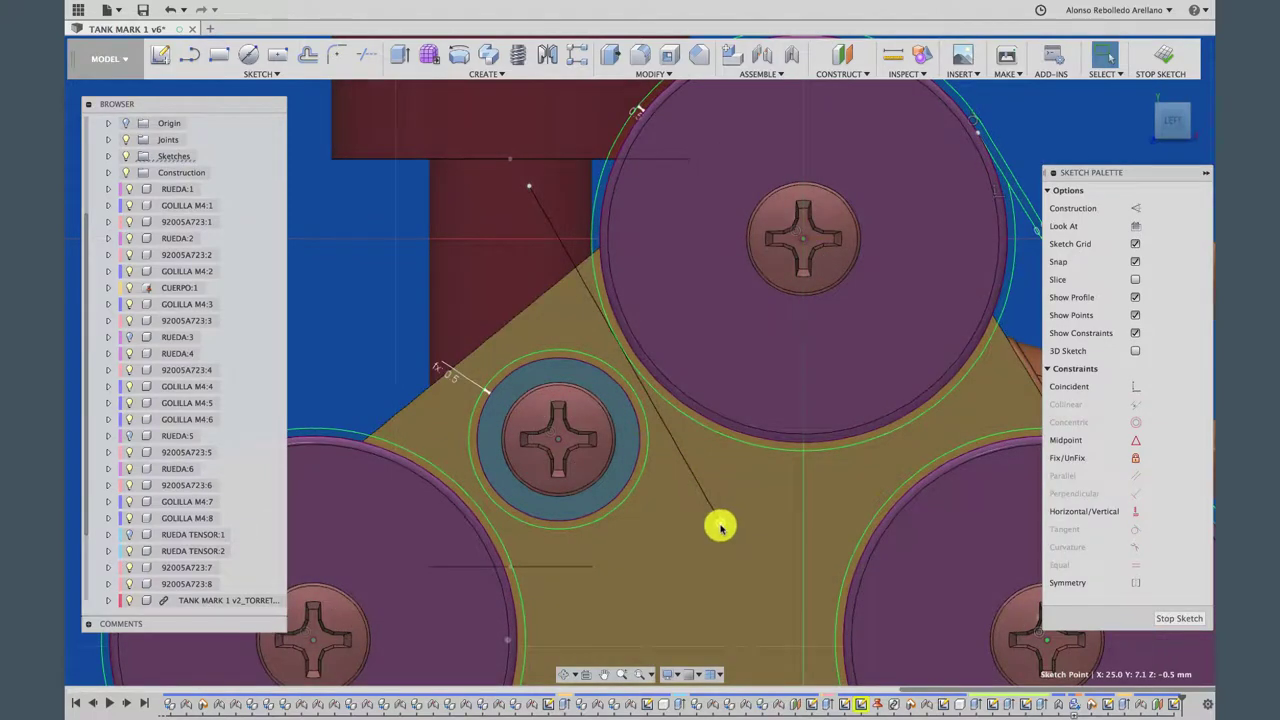
drag(721, 524, 648, 424)
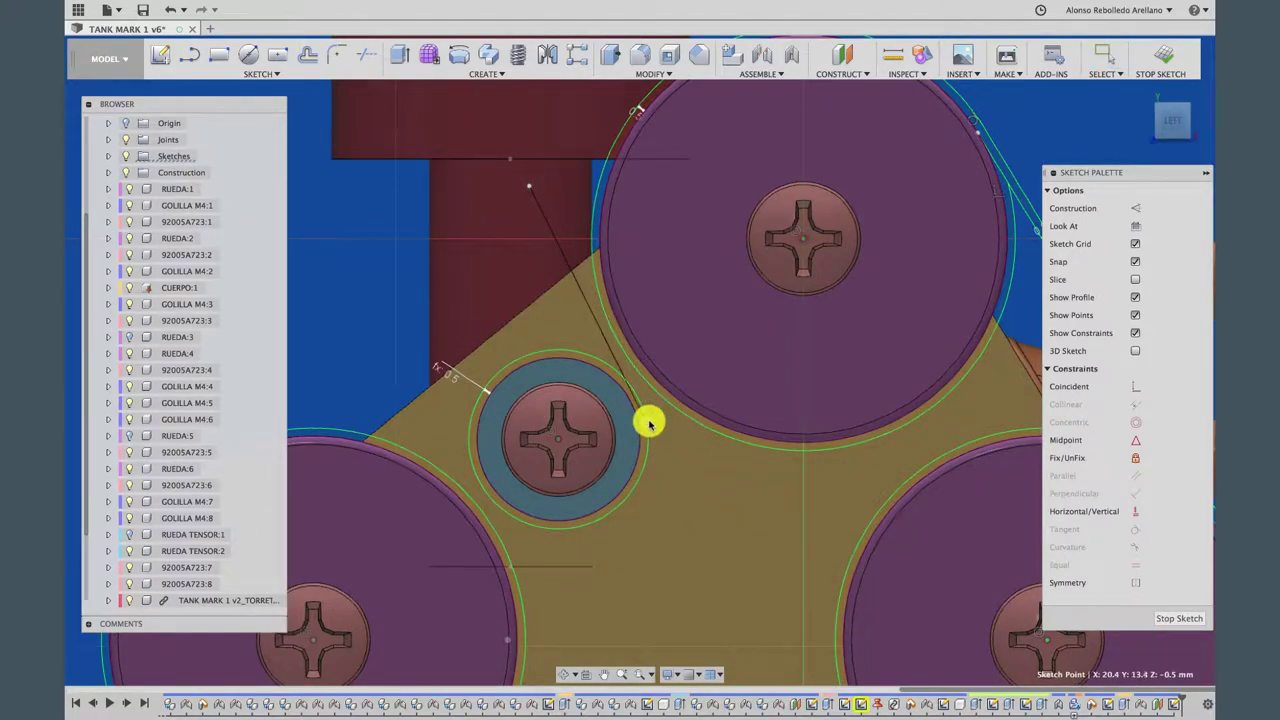
mouse_move(598, 568)
mouse_down()
mouse_move(533, 190)
mouse_move(593, 272)
mouse_up()
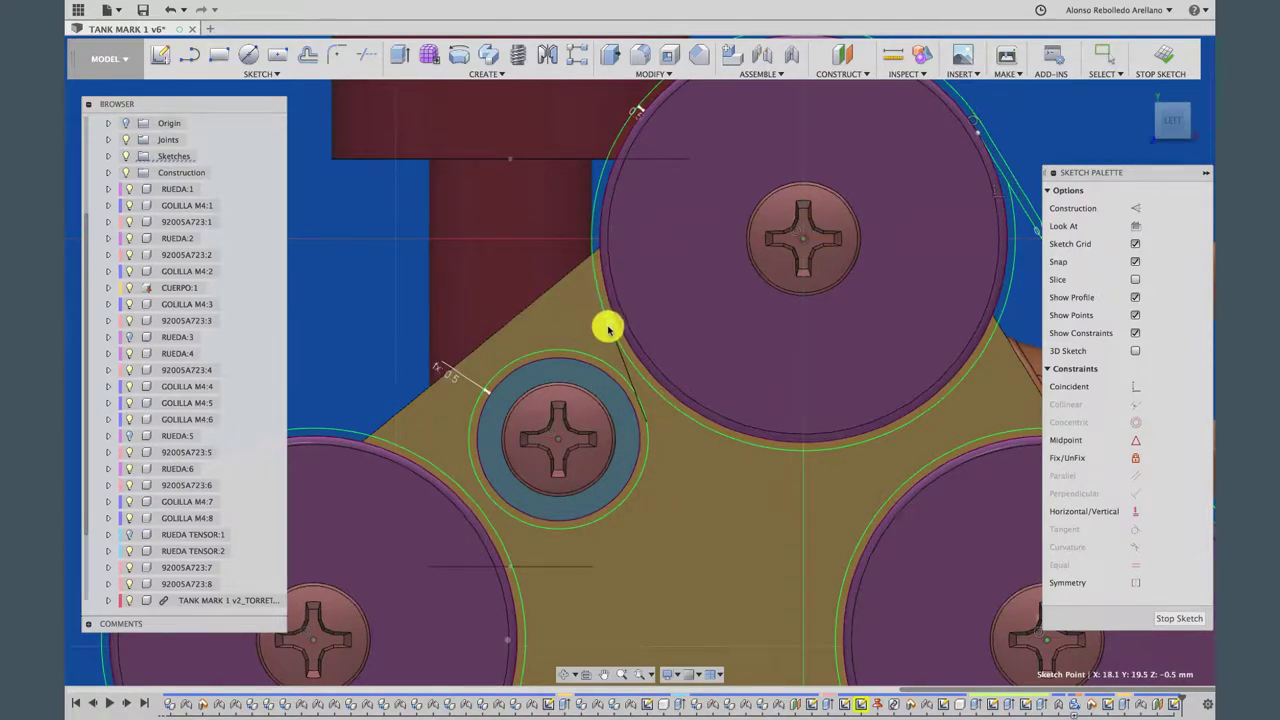
Bring the line's upper end against the top wheel's outline circle
drag(606, 323, 607, 322)
scroll(655, 408, up, 3)
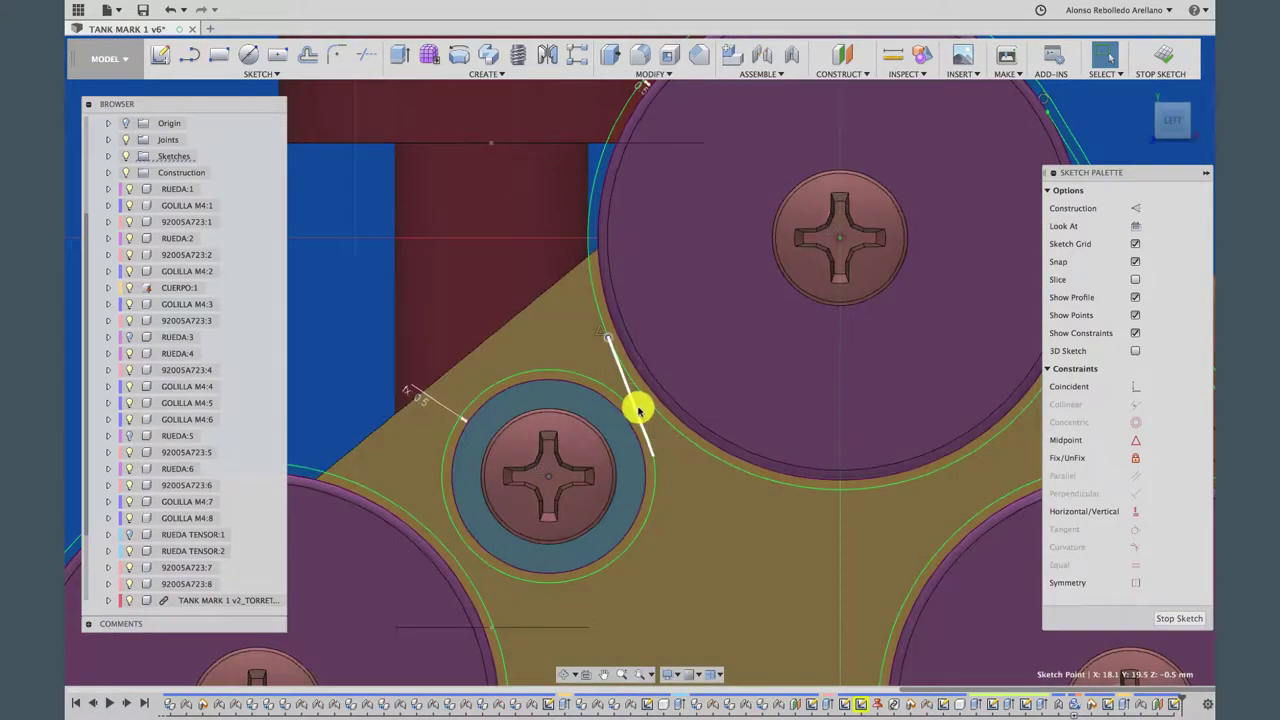
click(645, 412)
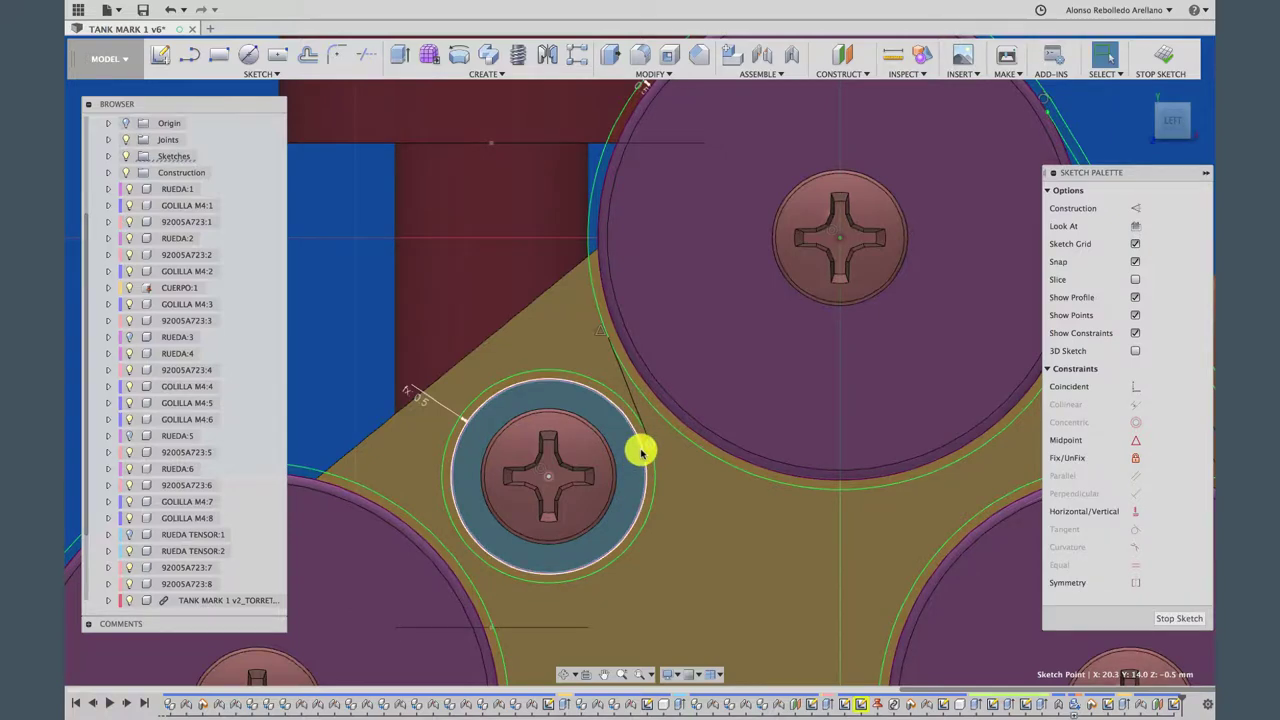
click(643, 452)
click(650, 443)
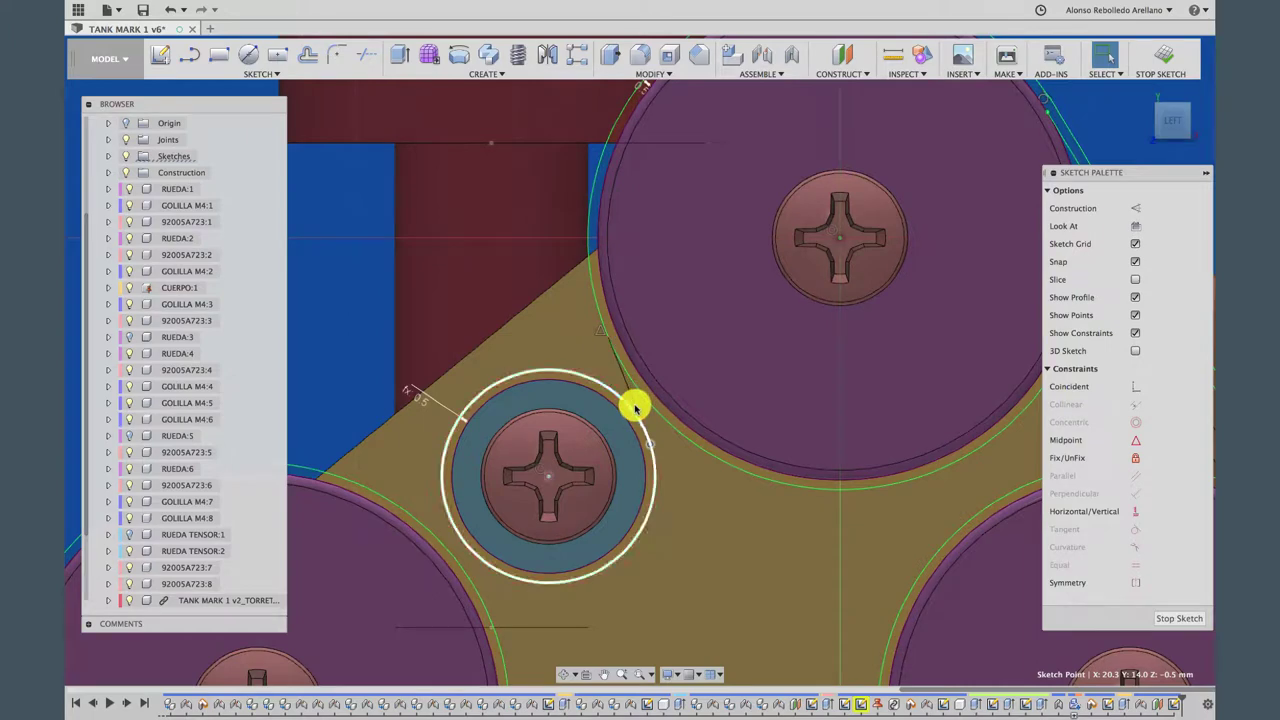
click(636, 406)
key(Escape)
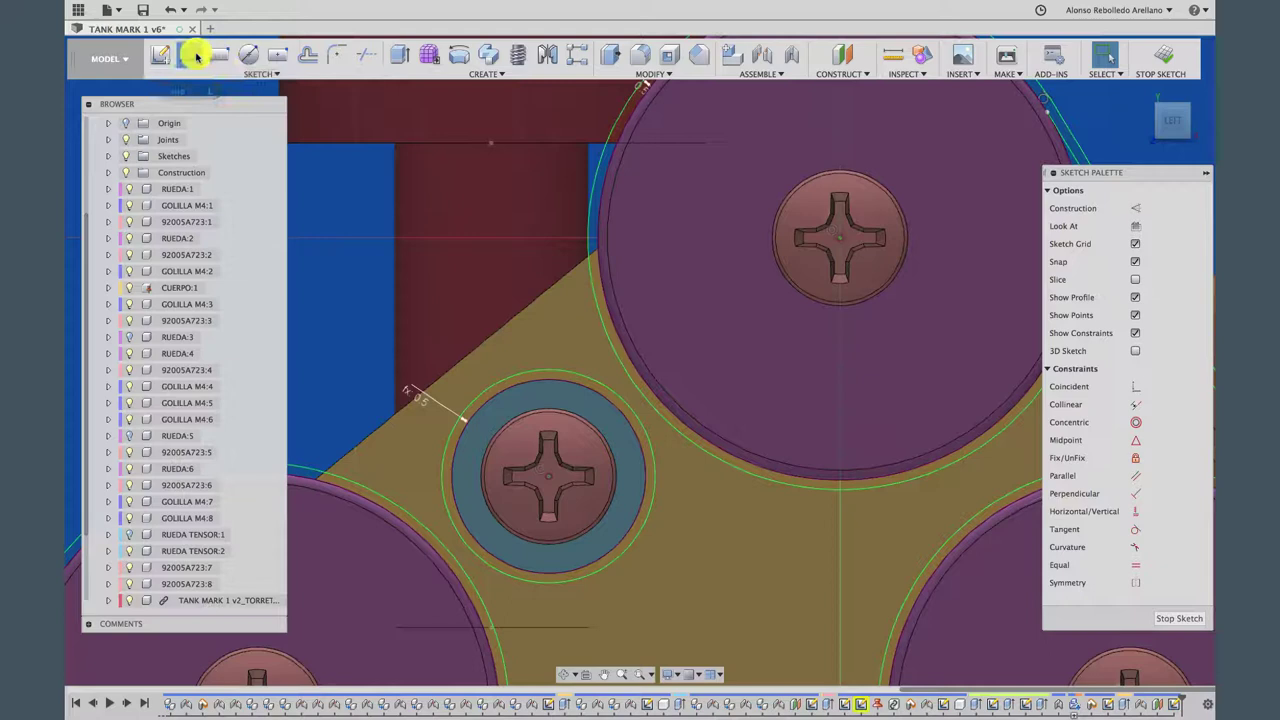
Draw another line and drag its ends onto the top wheel circle and the bolt's circle
click(196, 57)
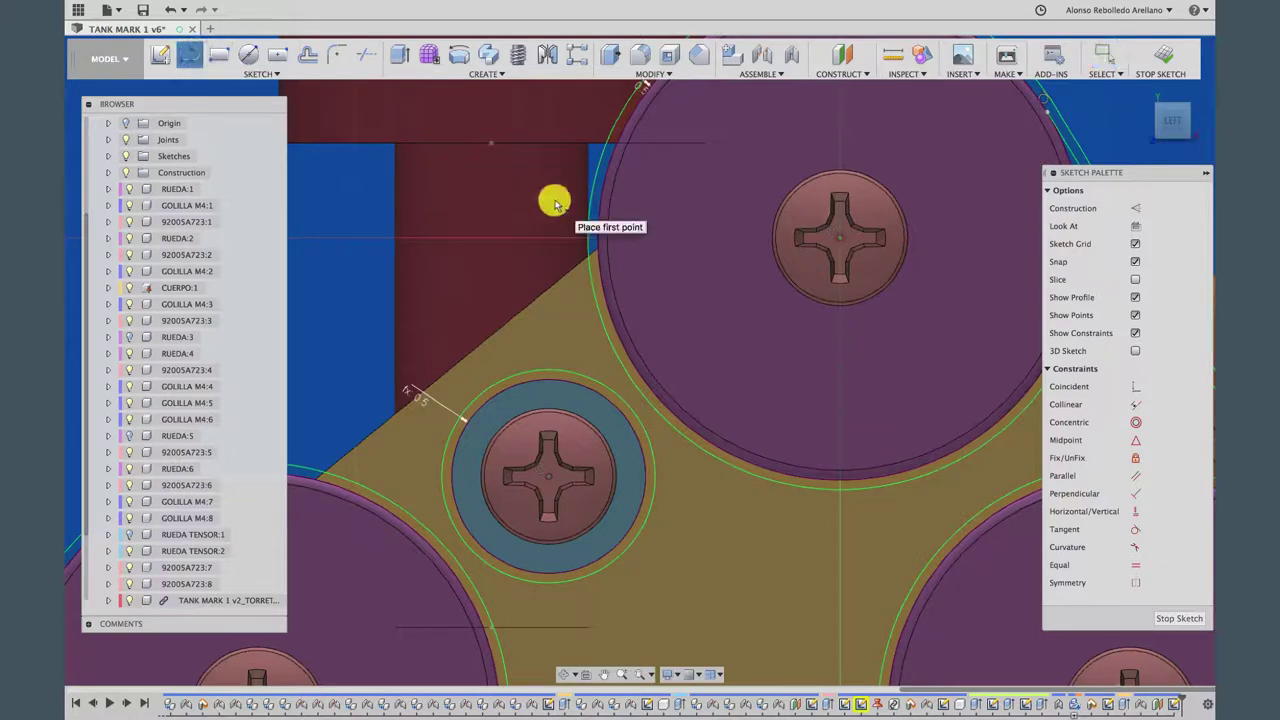
click(555, 202)
click(597, 370)
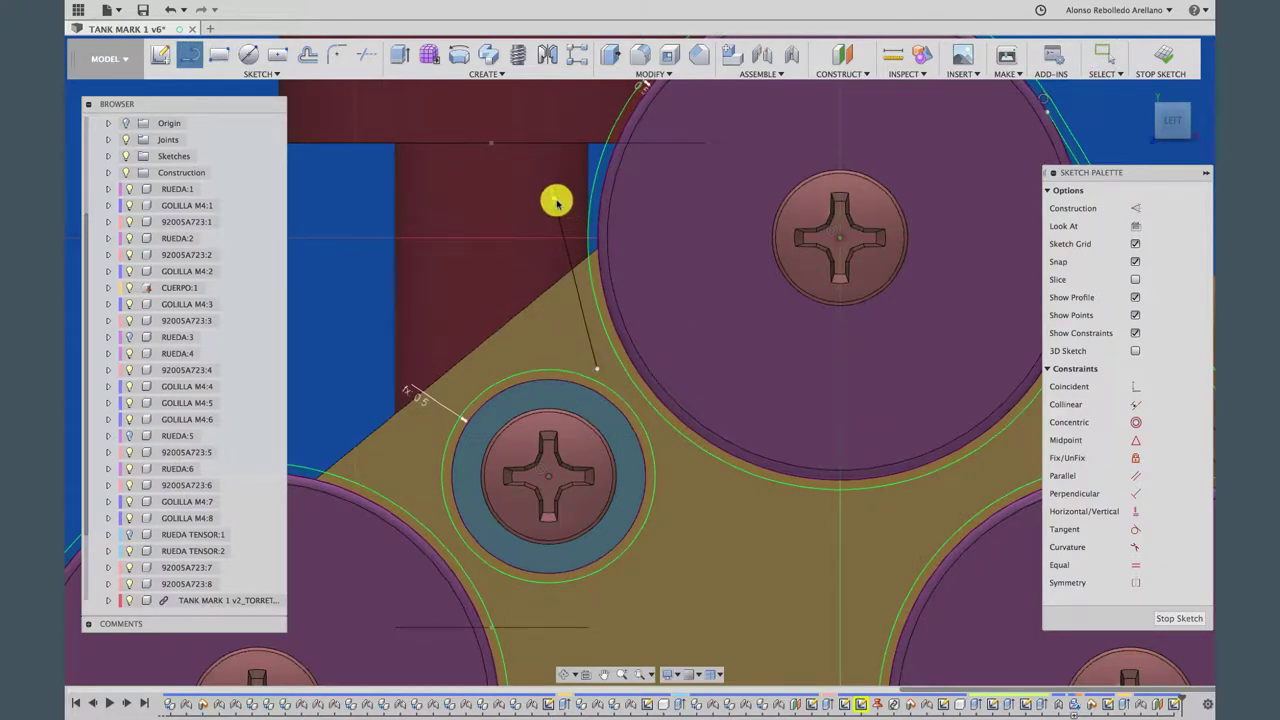
key(Escape)
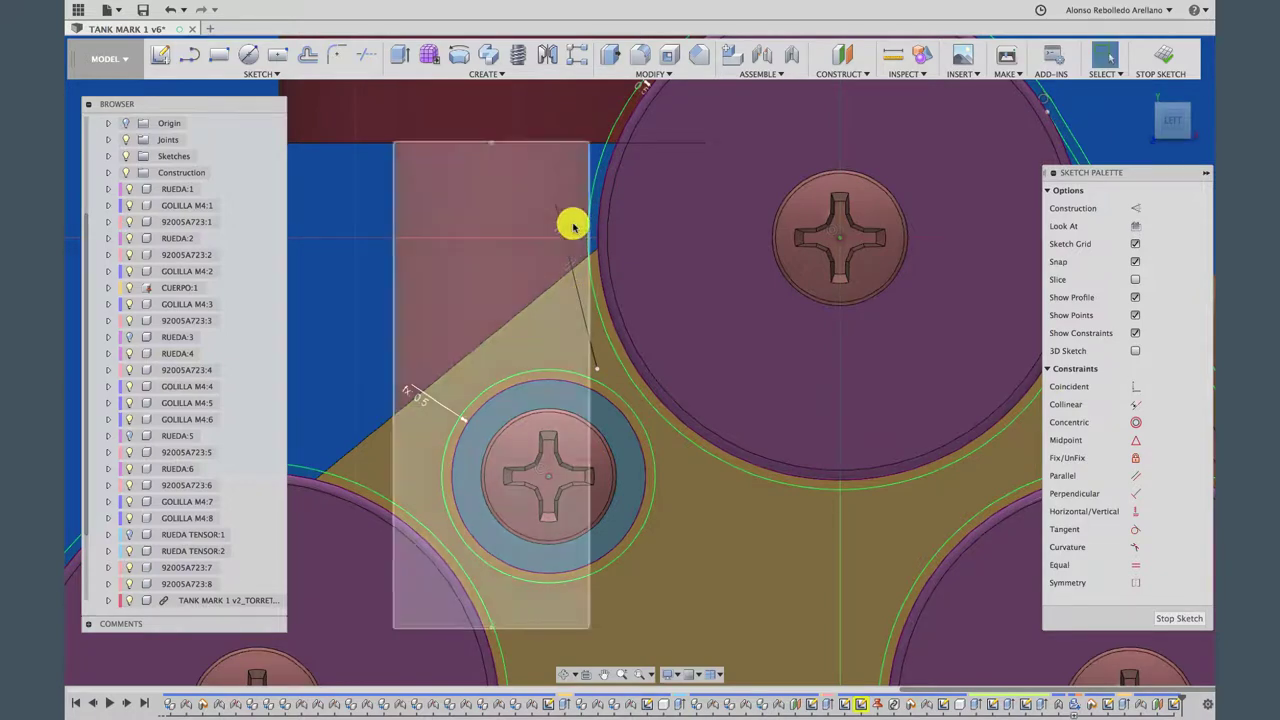
click(557, 212)
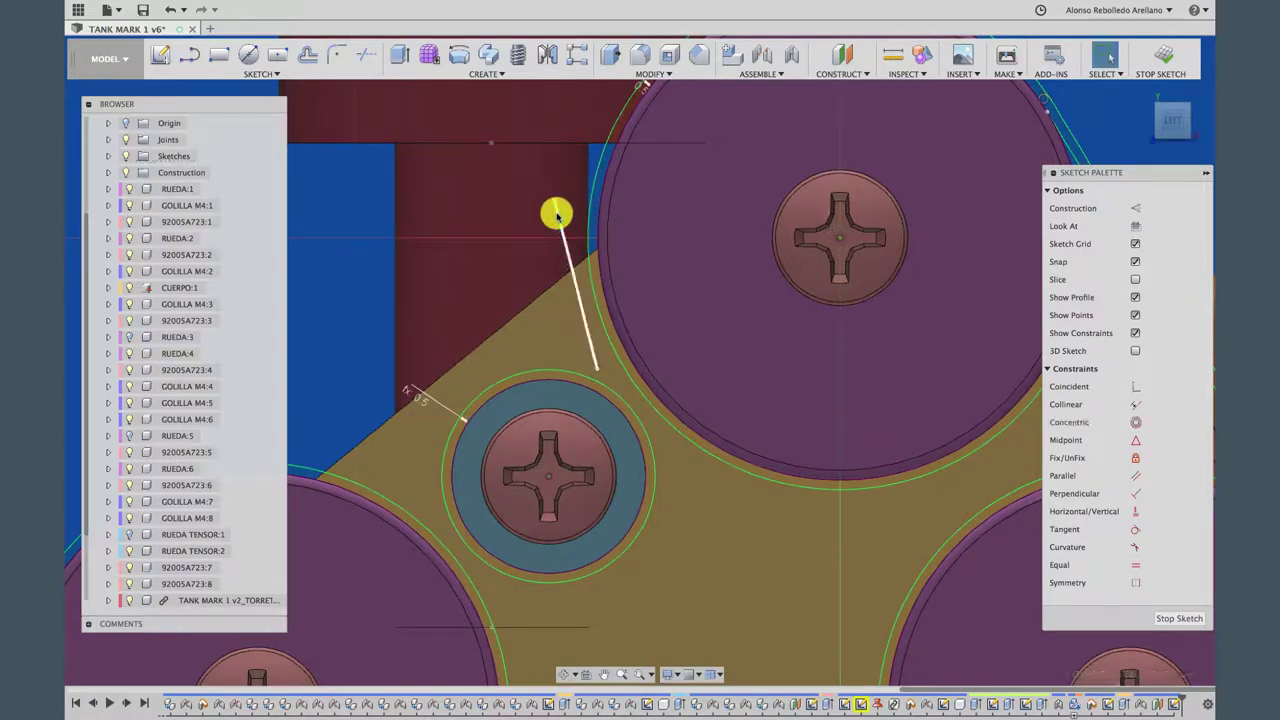
click(555, 206)
drag(555, 203, 592, 273)
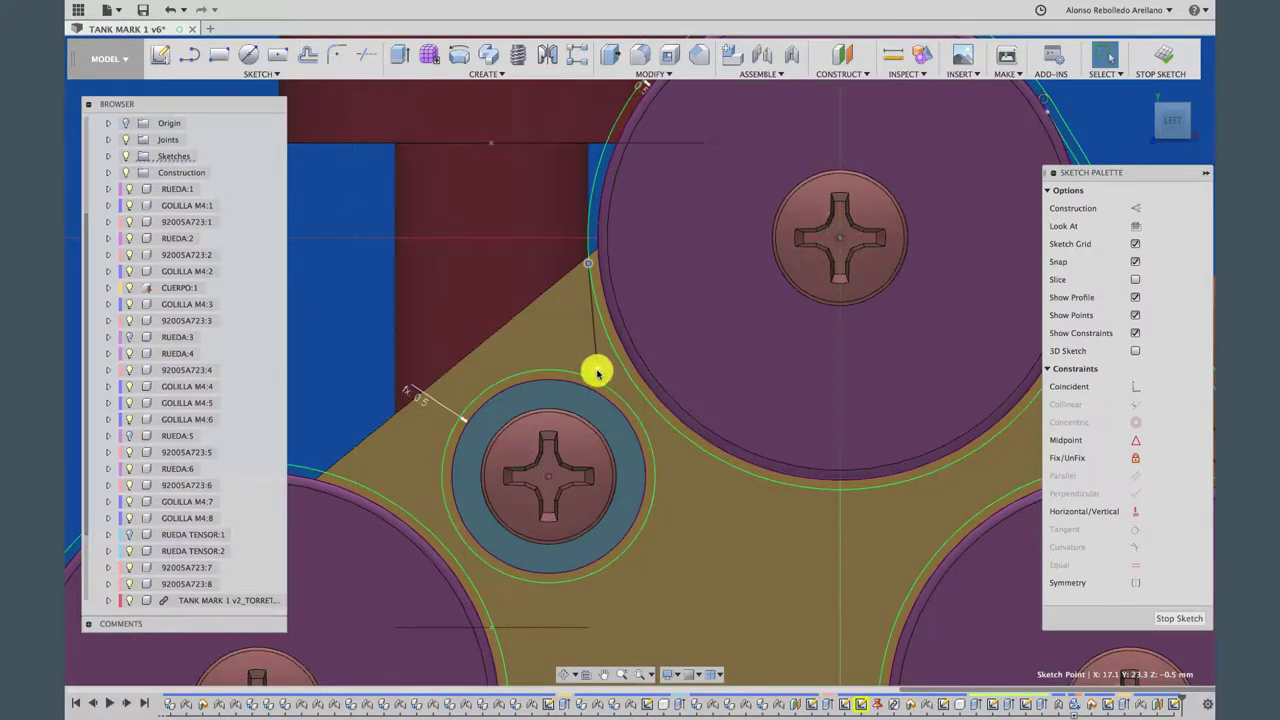
drag(596, 370, 657, 451)
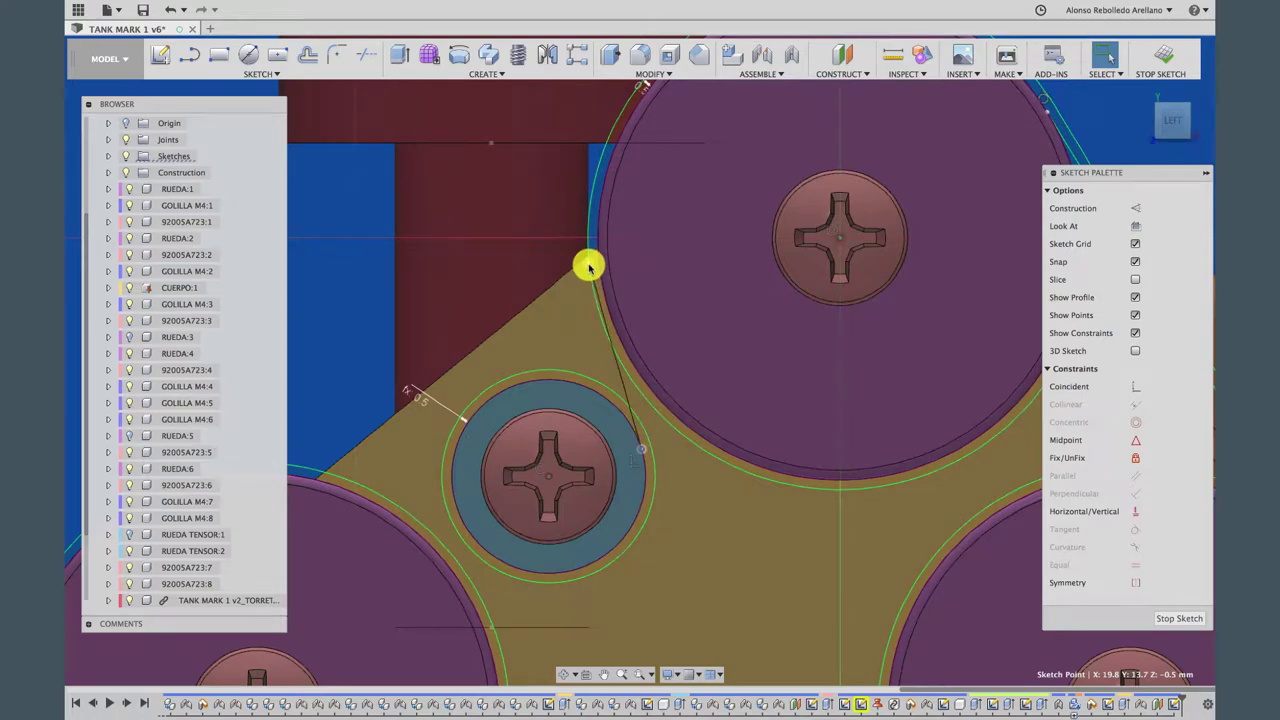
drag(590, 267, 591, 293)
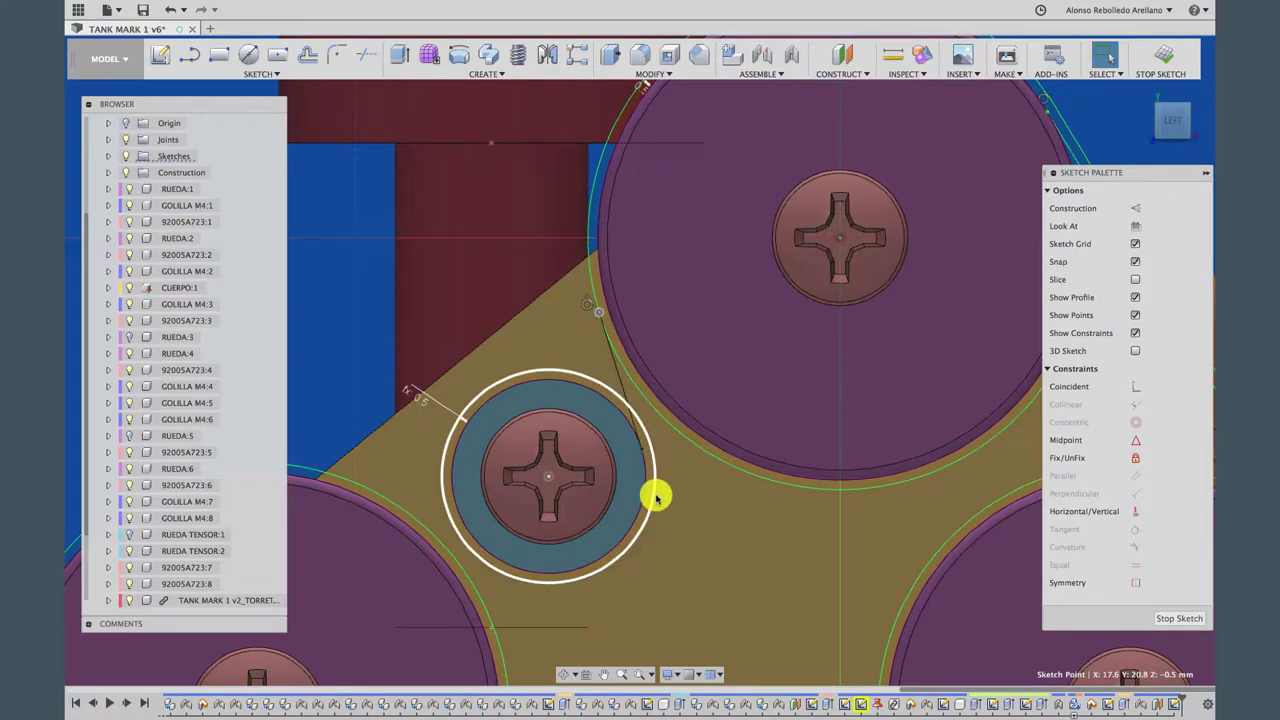
scroll(620, 450, up, 2)
Apply a Tangent constraint between the line and the large wheel circle
click(584, 370)
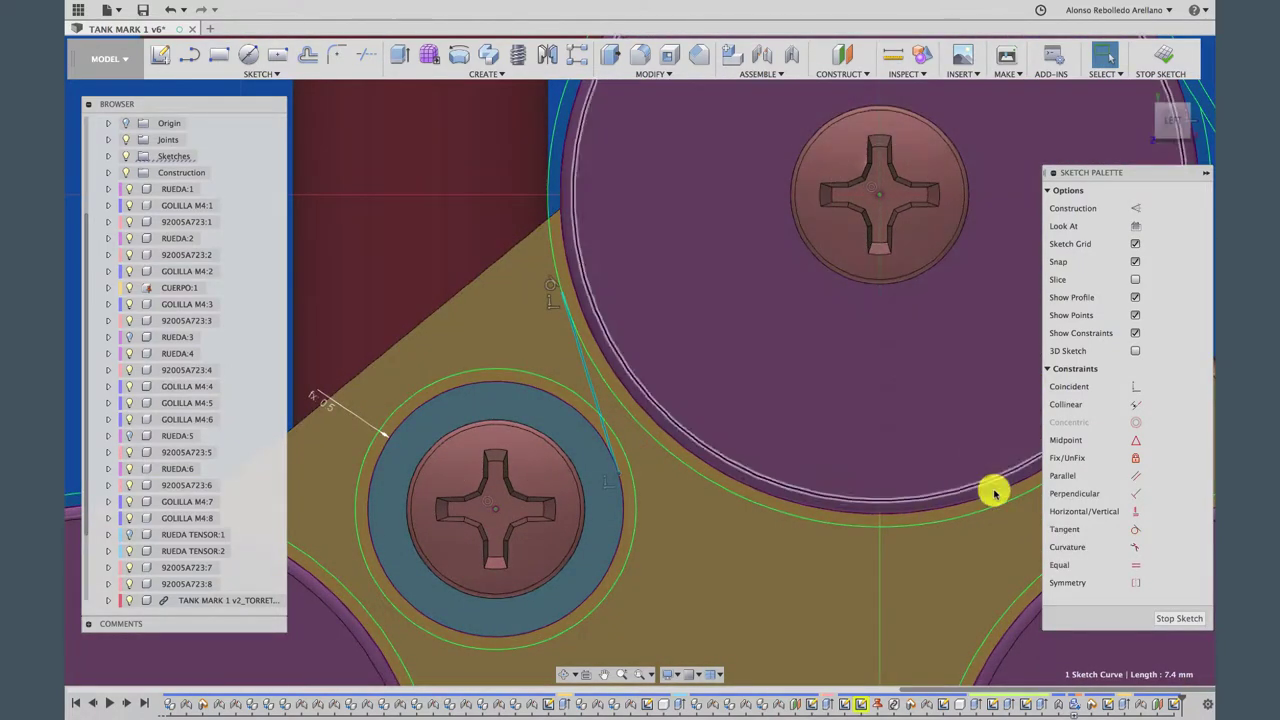
click(1137, 533)
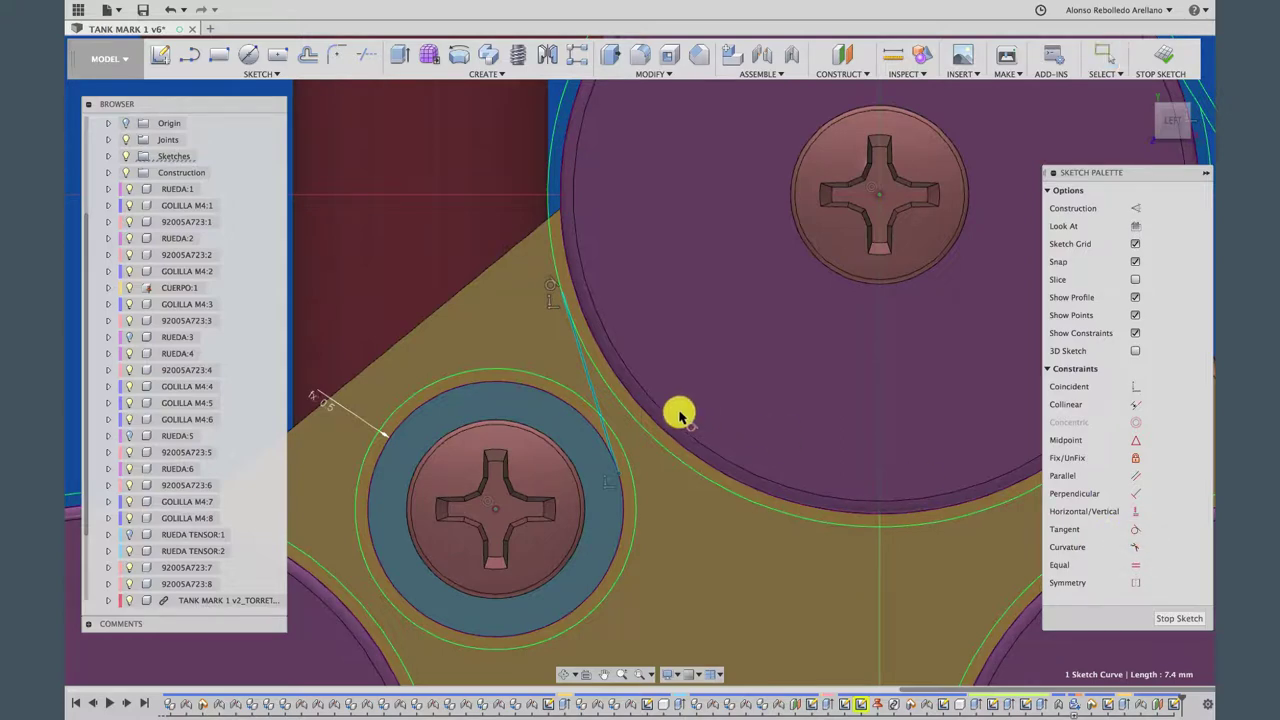
click(629, 420)
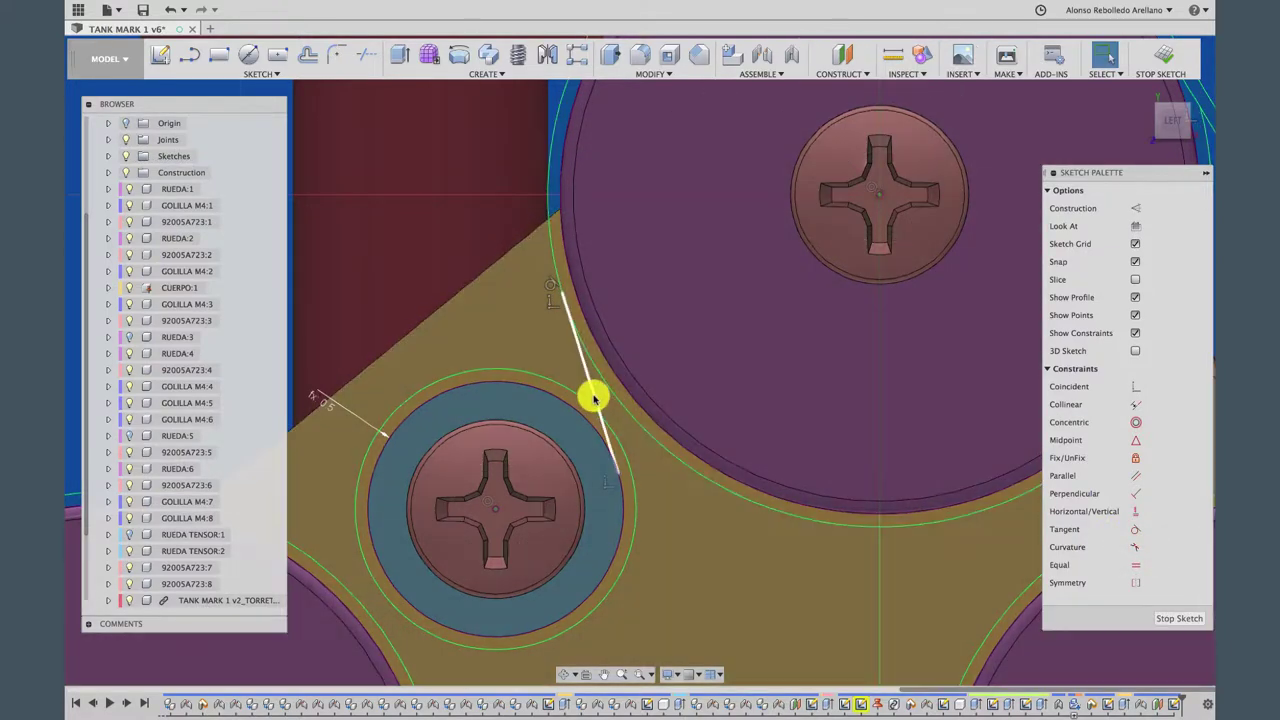
click(592, 394)
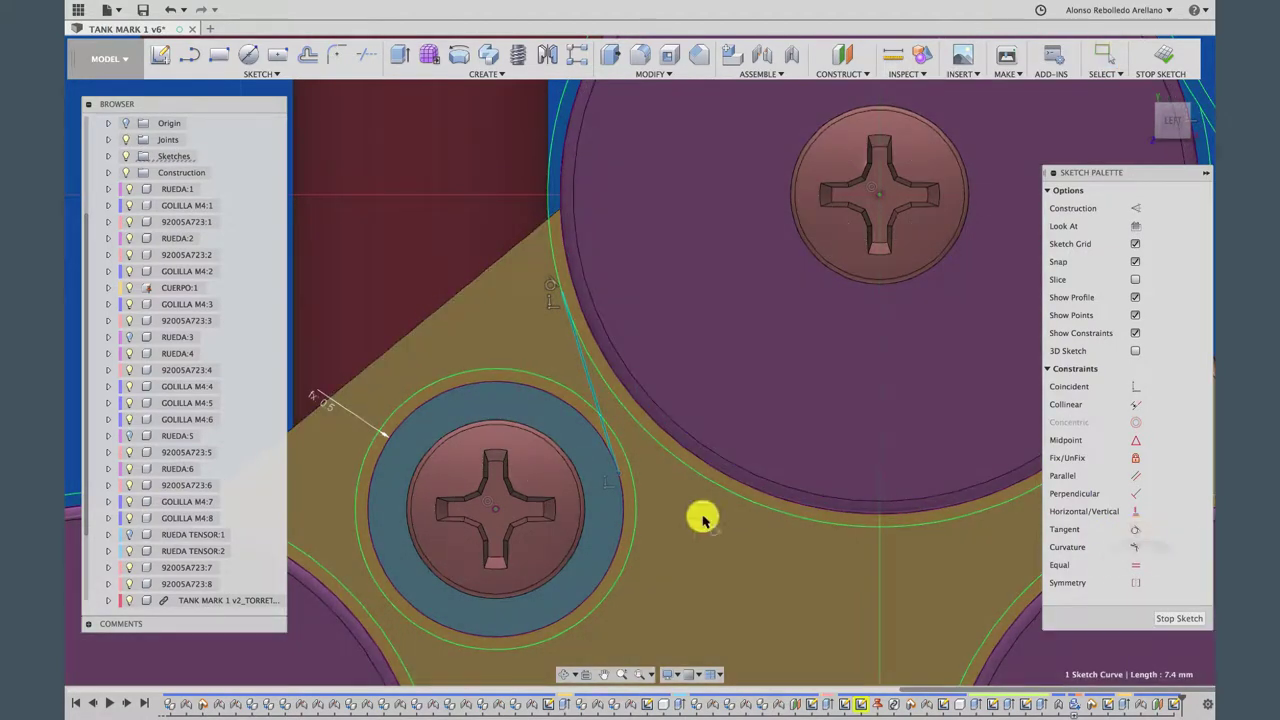
key(Escape)
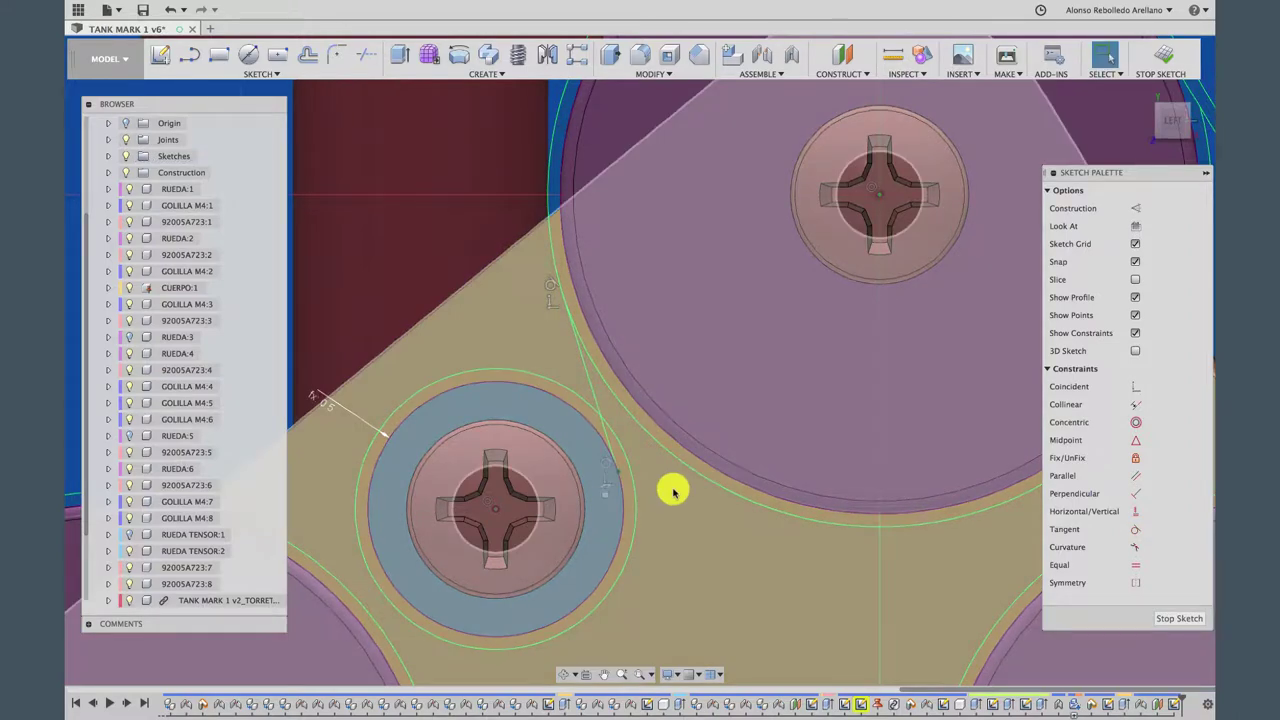
click(588, 382)
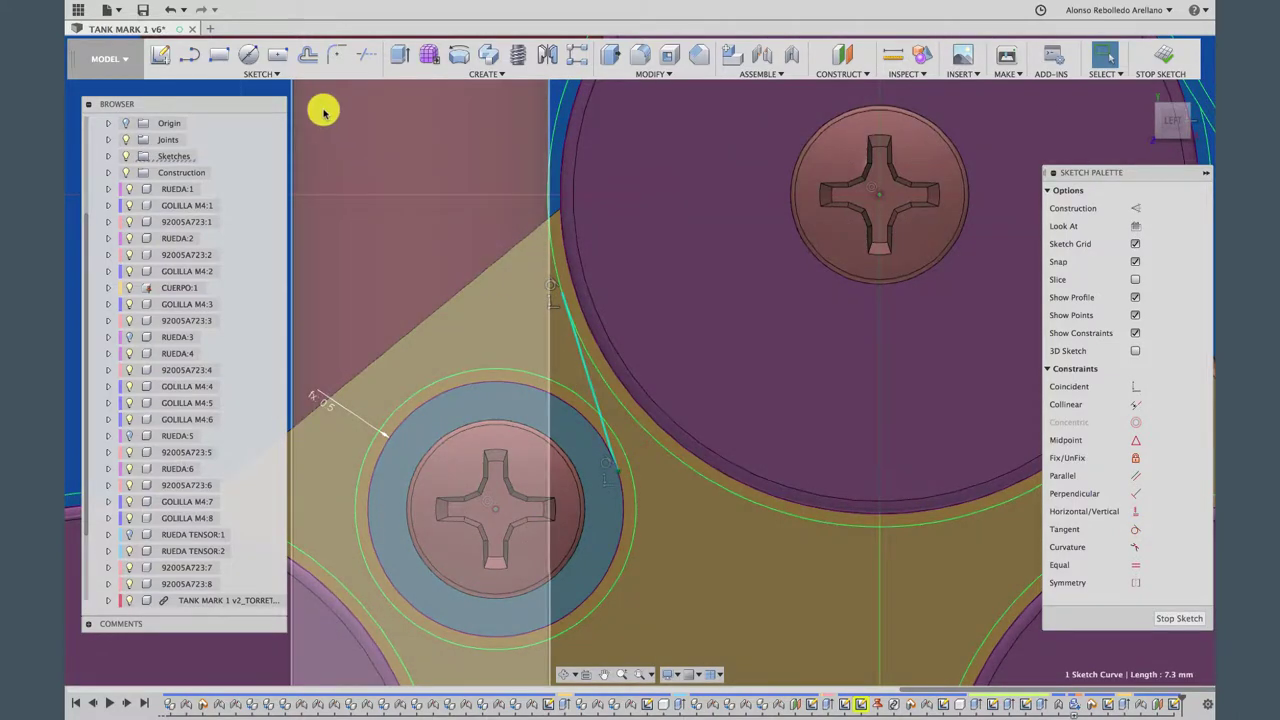
Offset the short tangent line toward the wheel side, entering 5 as the distance
click(308, 55)
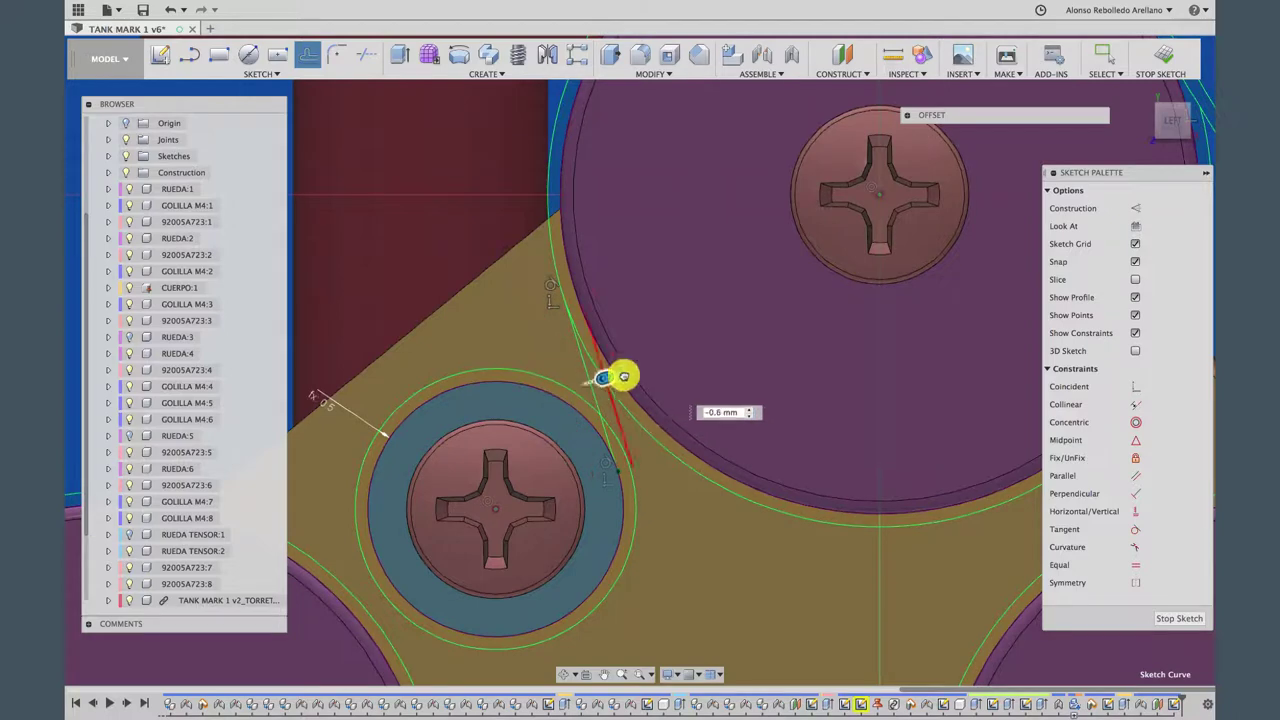
drag(562, 390, 636, 368)
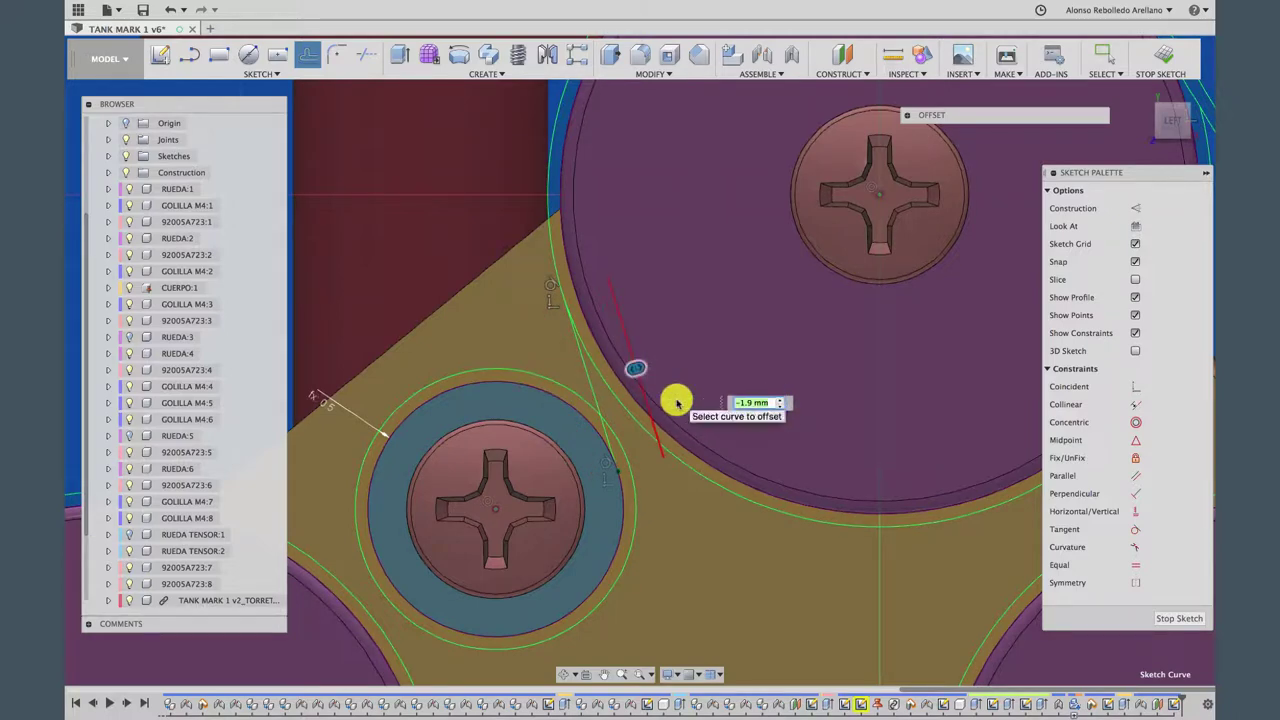
text(5)
key(Return)
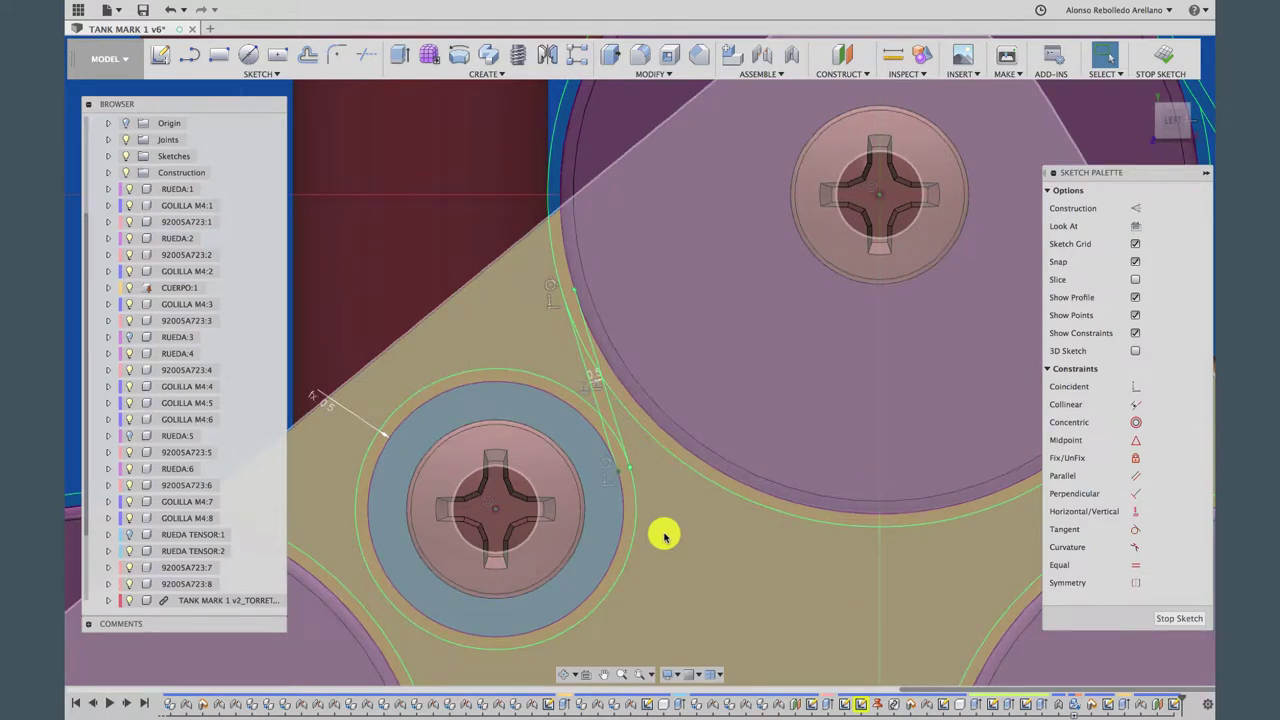
key(t)
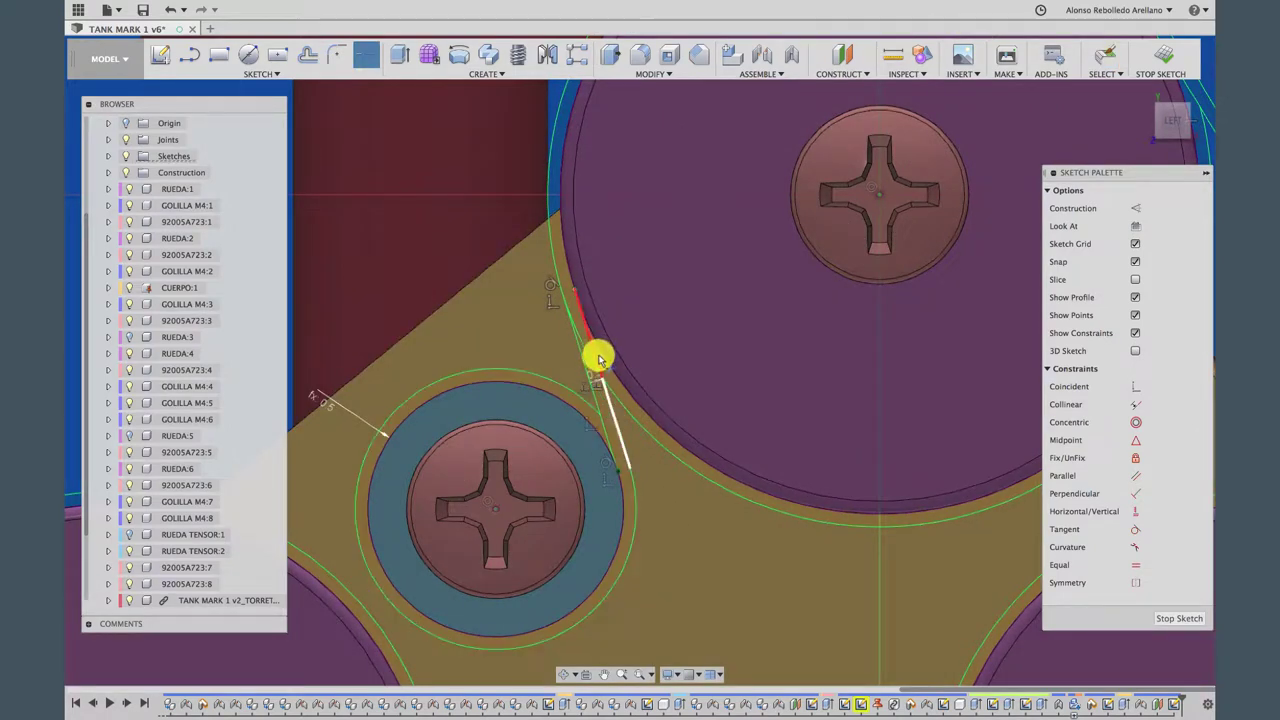
Trim the excess curve piece under the wheel at the offset line's end
click(587, 353)
scroll(677, 497, down, 2)
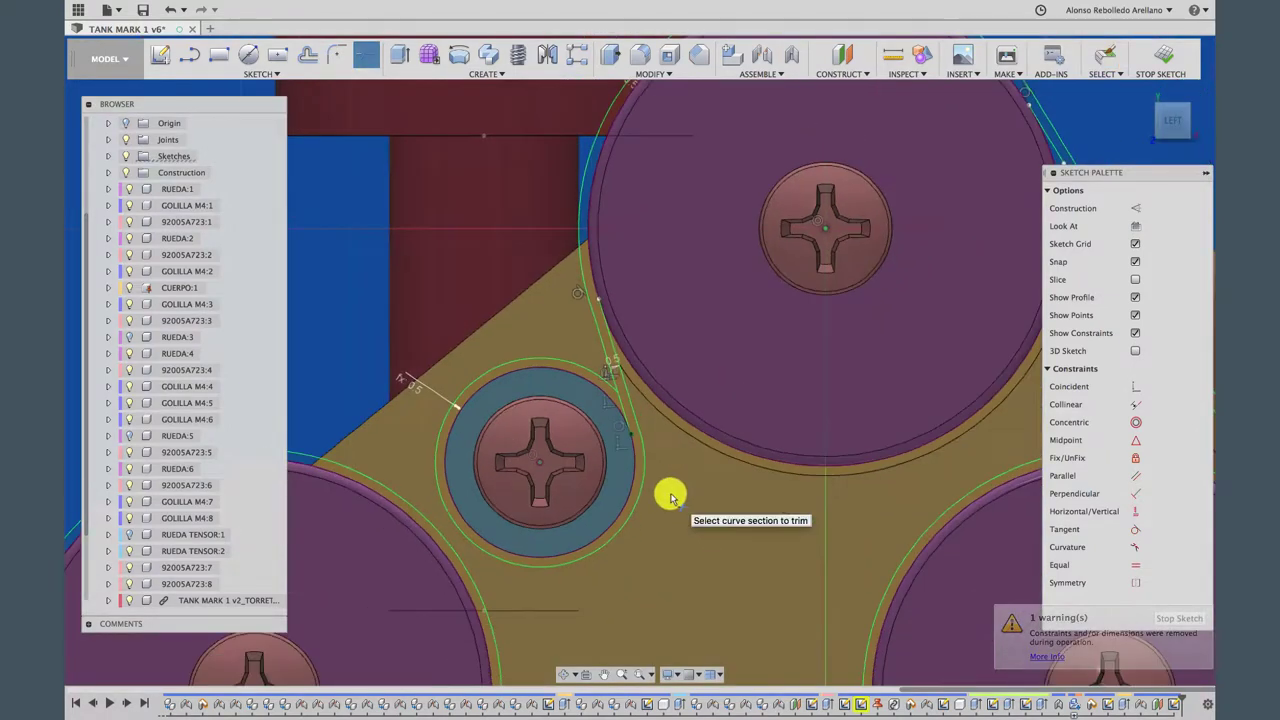
scroll(710, 513, down, 1)
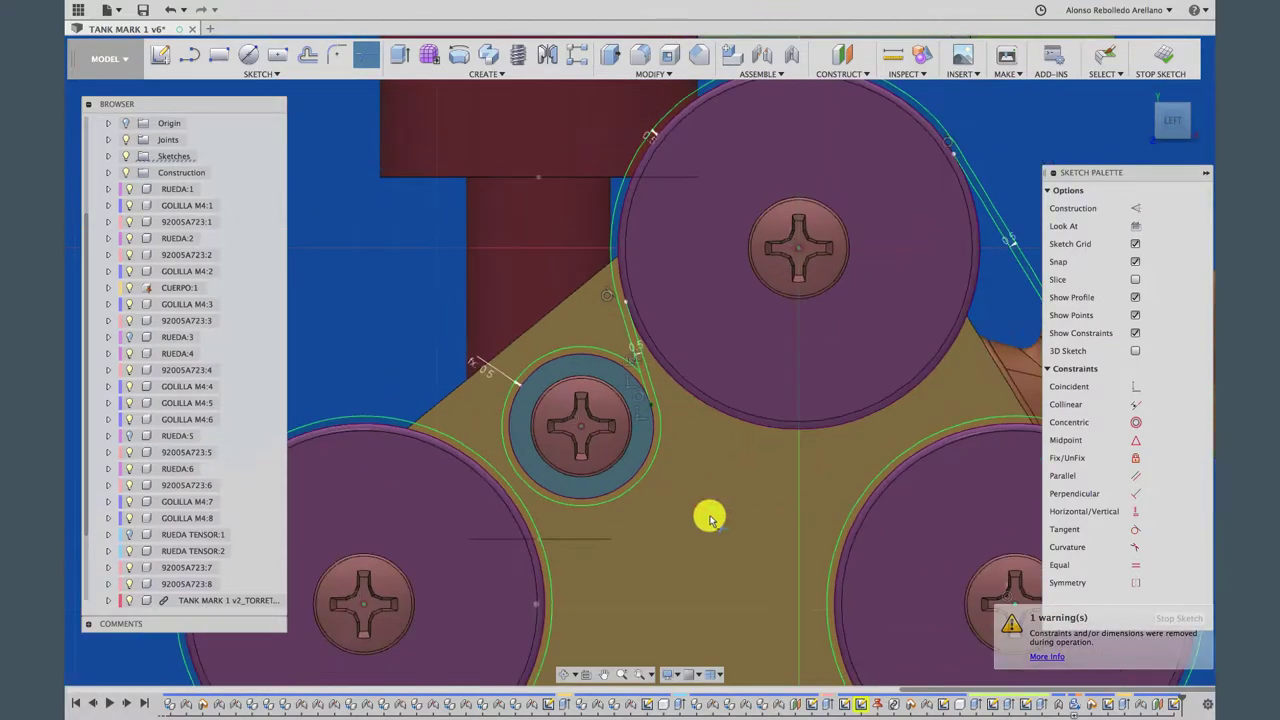
scroll(710, 513, down, 1)
middle_drag(550, 458, 551, 423)
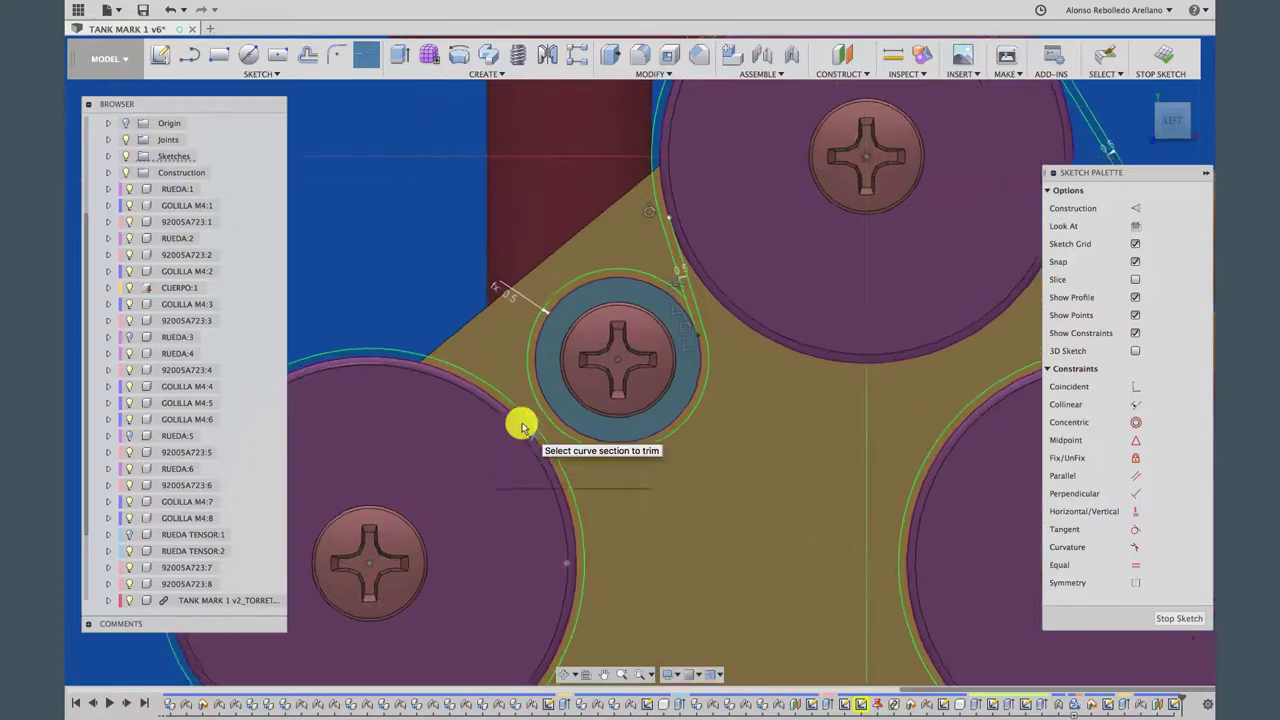
scroll(456, 352, up, 1)
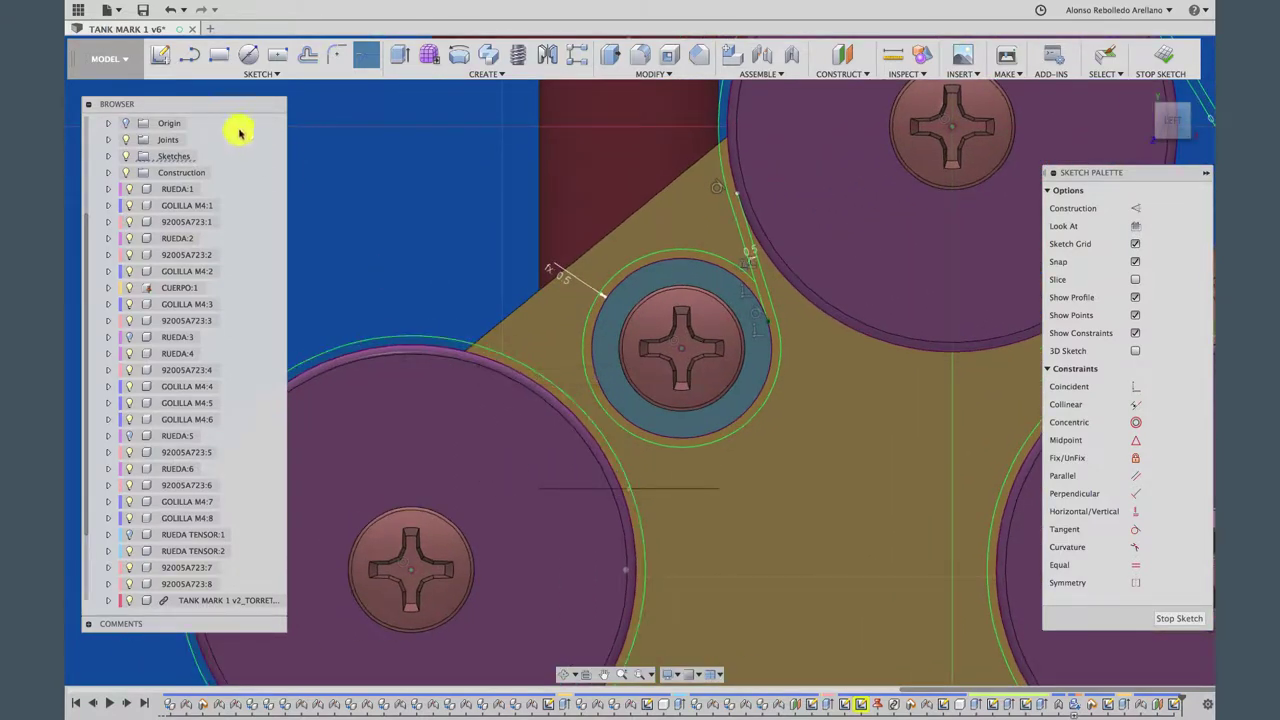
Draw a 13.0 mm line and snap its ends onto the bolt circle and lower-left wheel circle
click(194, 59)
click(750, 481)
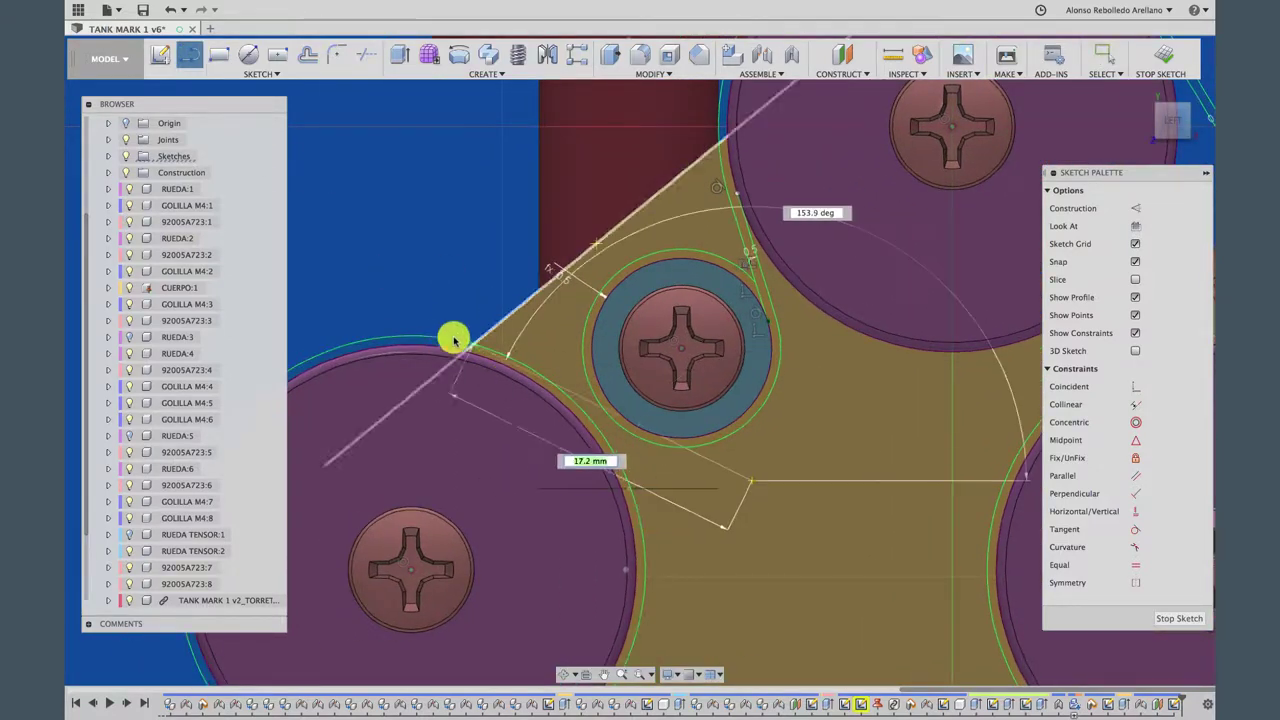
click(378, 267)
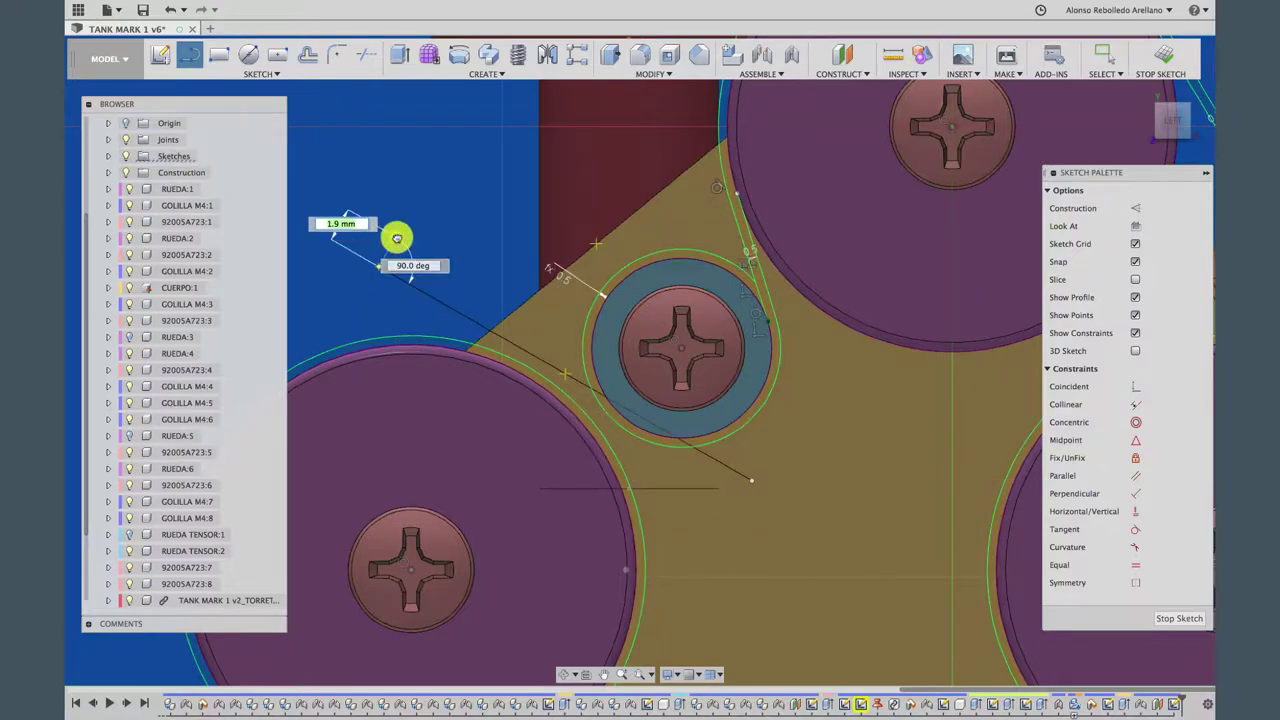
key(Escape)
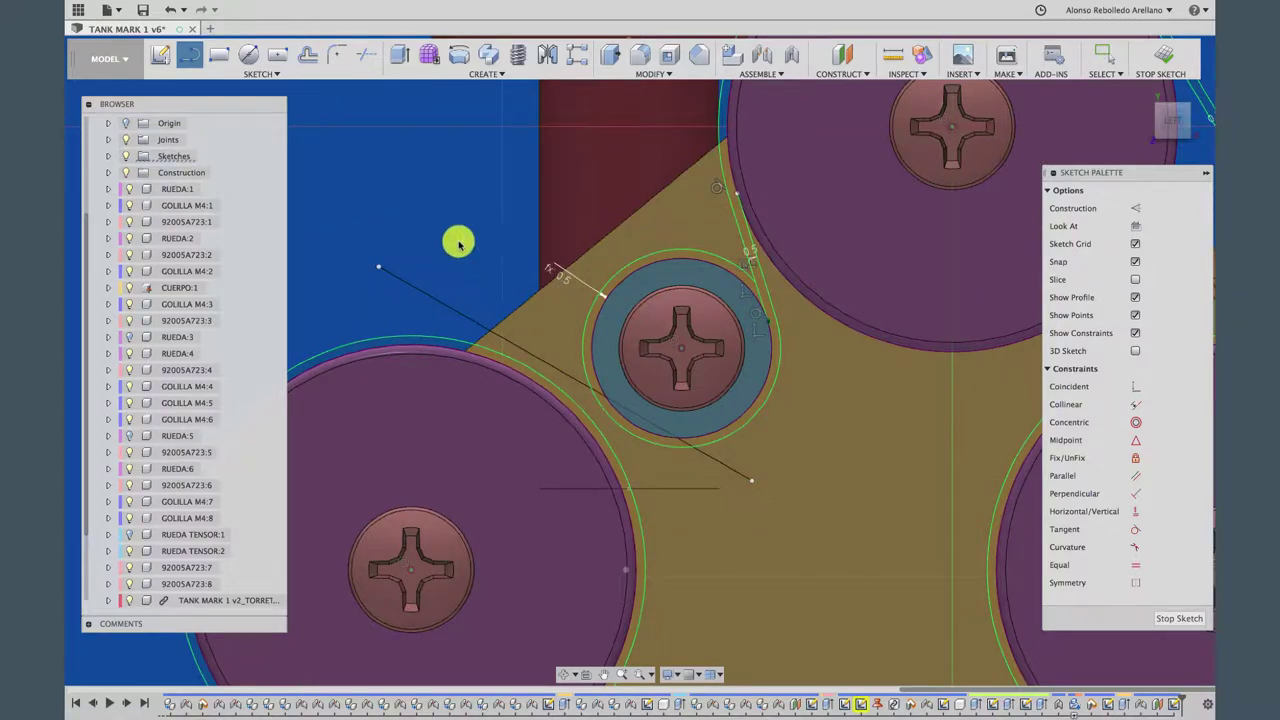
key(Escape)
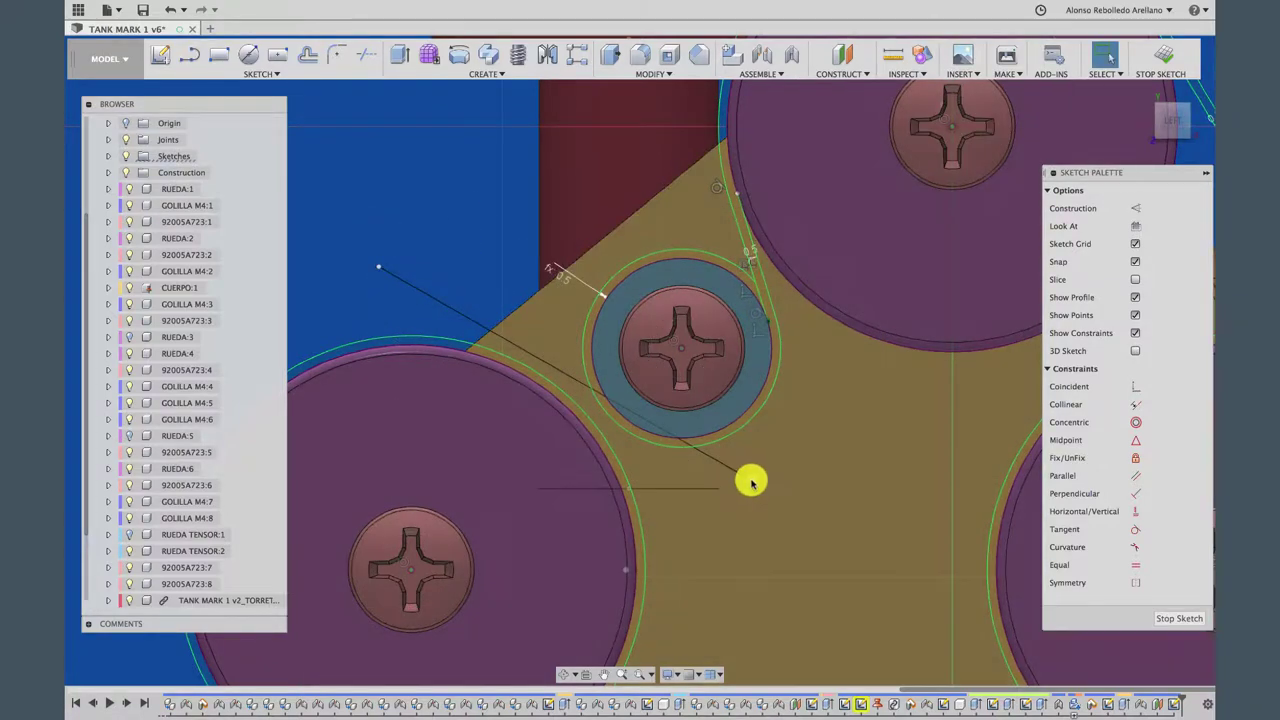
mouse_move(751, 480)
mouse_down()
mouse_move(646, 447)
mouse_move(634, 428)
mouse_up()
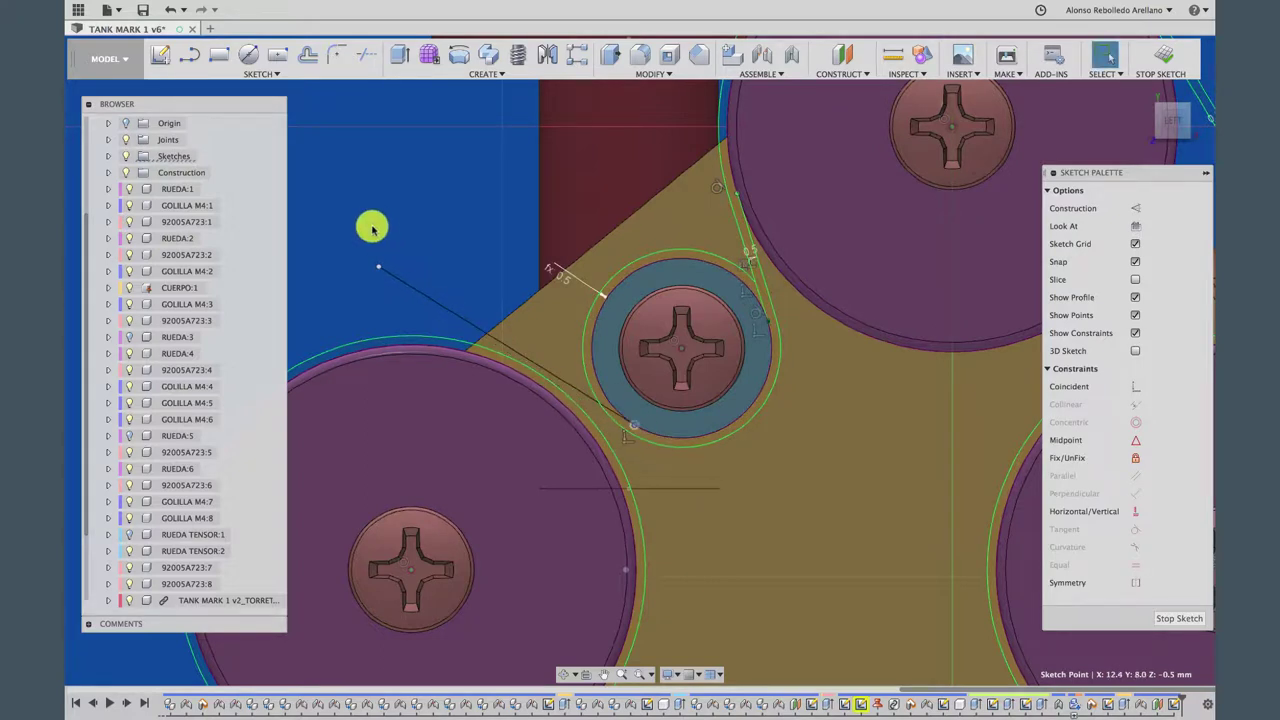
mouse_move(380, 270)
mouse_down()
mouse_move(496, 338)
mouse_move(489, 360)
mouse_up()
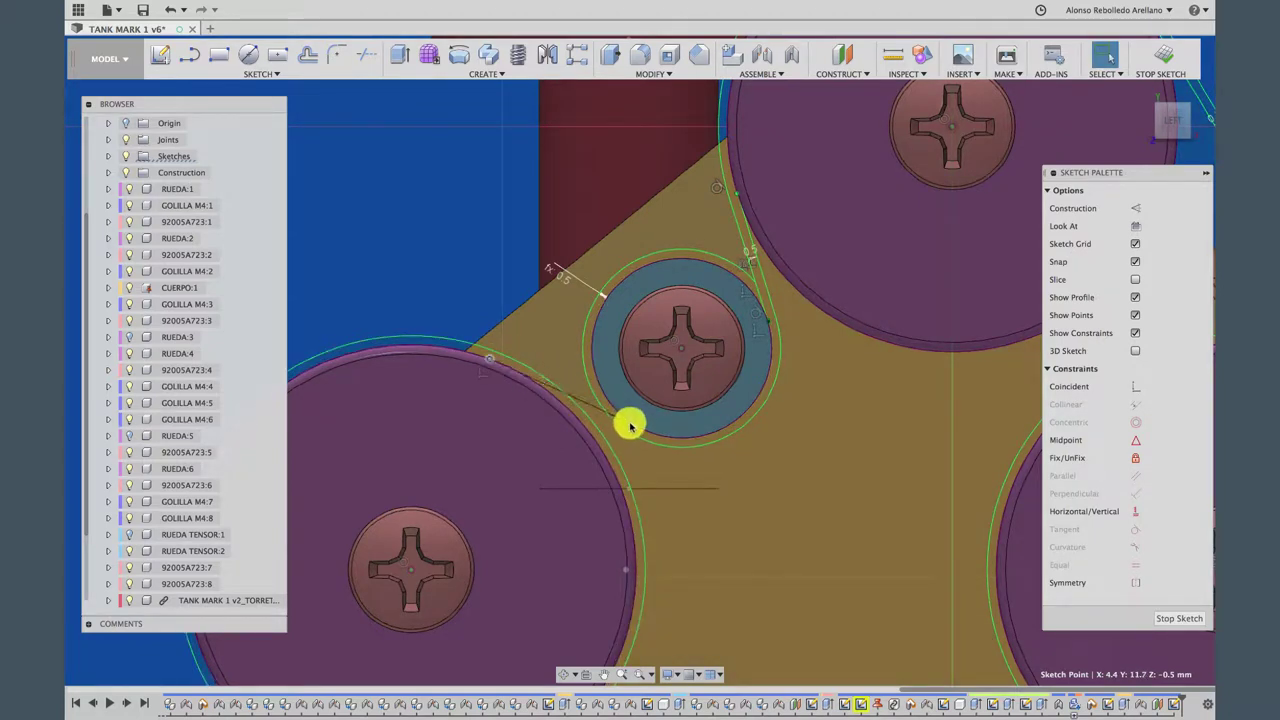
drag(634, 430, 700, 423)
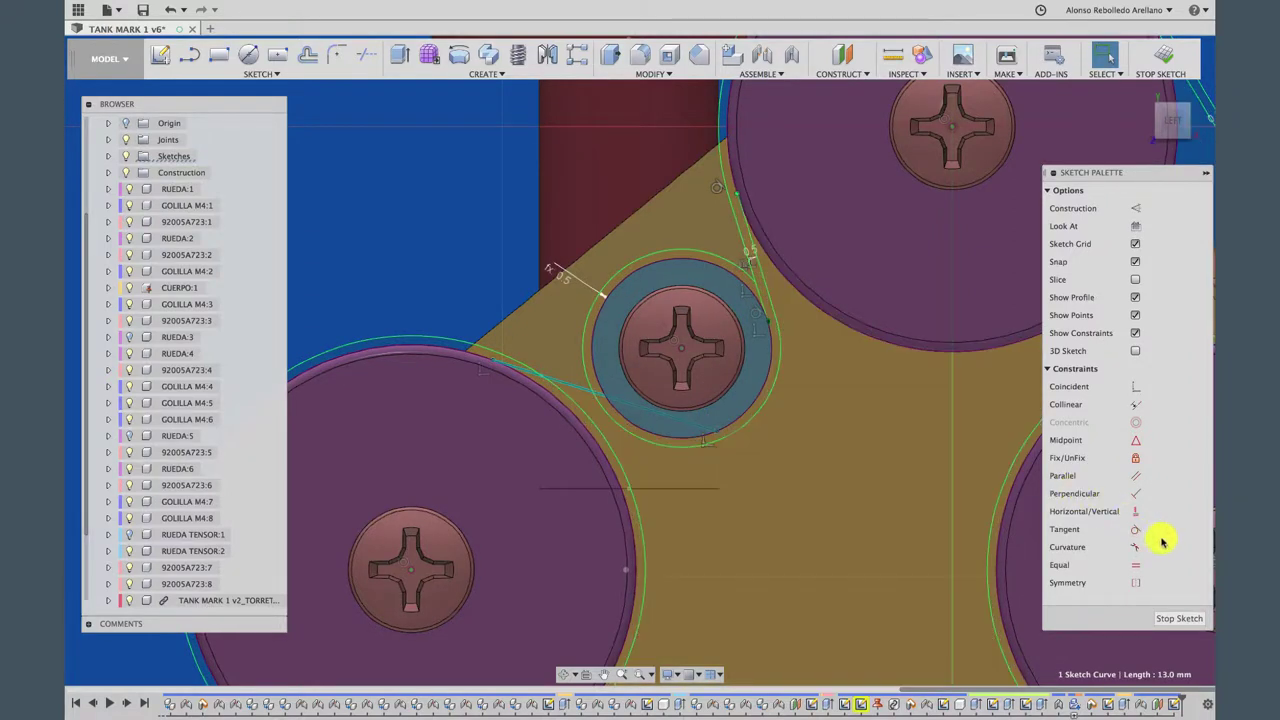
key(Escape)
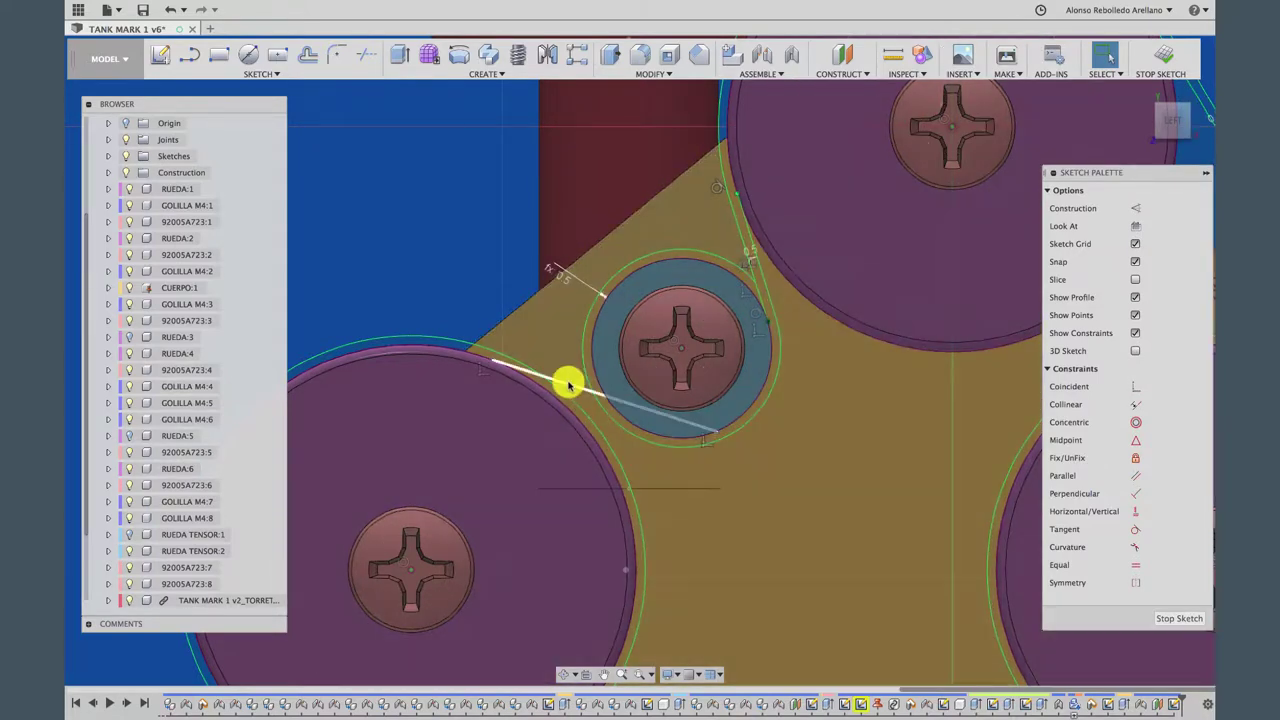
click(569, 384)
key(Escape)
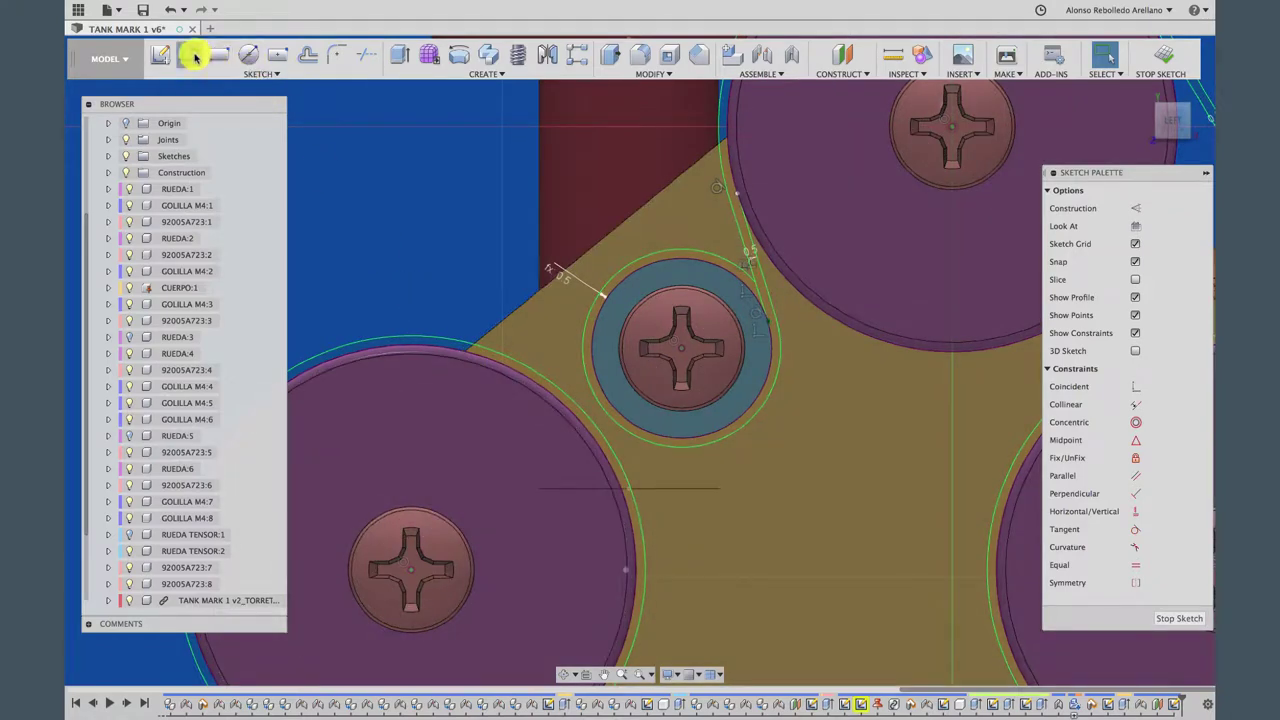
Redraw the line from the wheel circle's edge to the bolt's outer circle
click(189, 55)
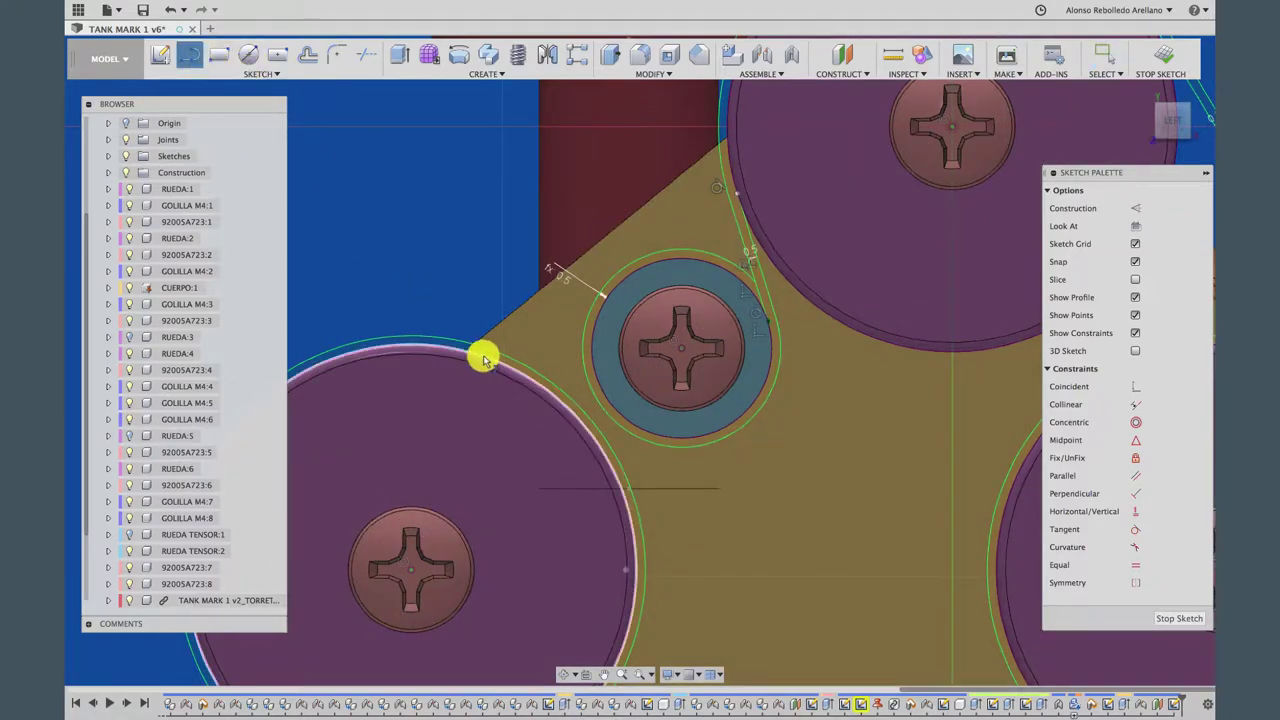
click(488, 358)
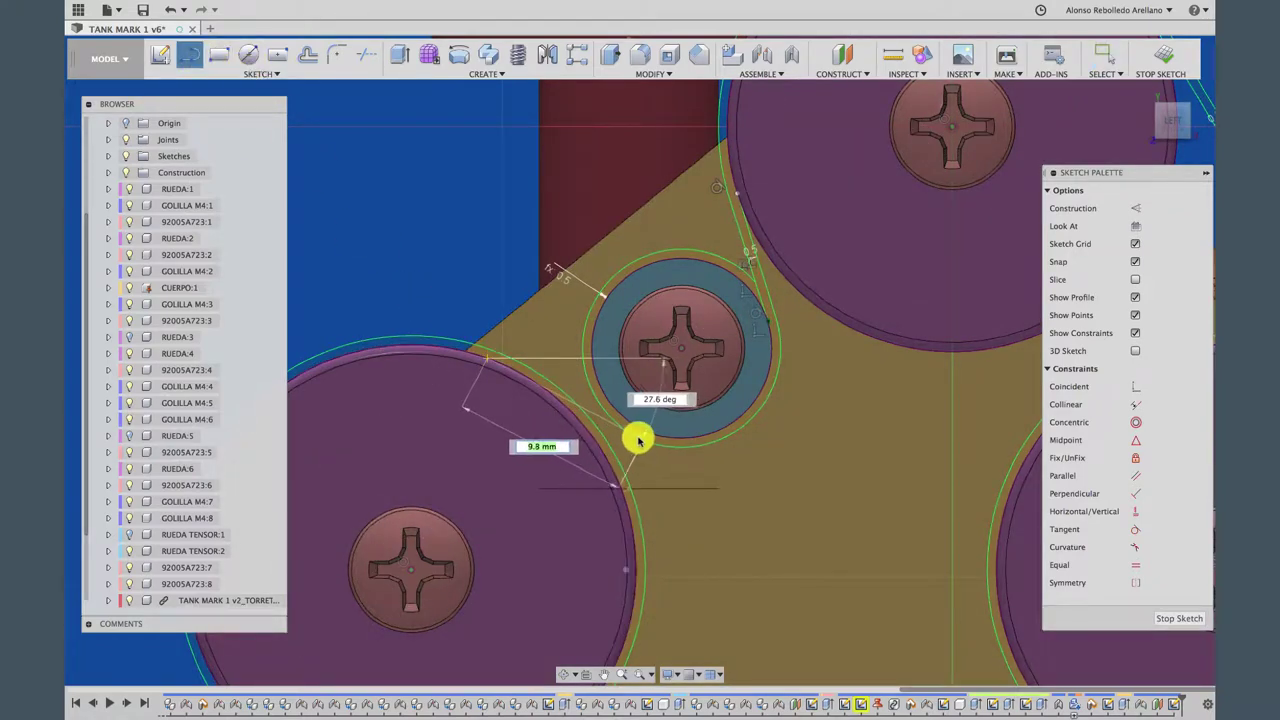
click(627, 435)
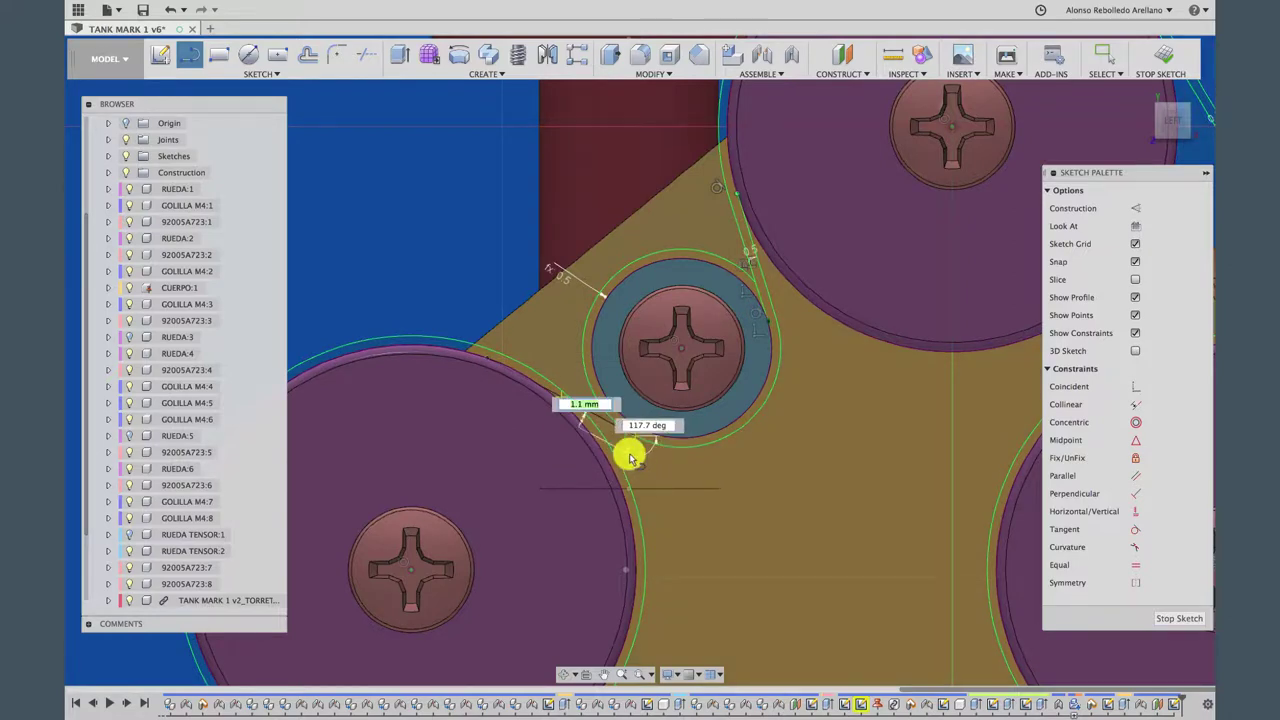
key(Escape)
scroll(485, 400, up, 5)
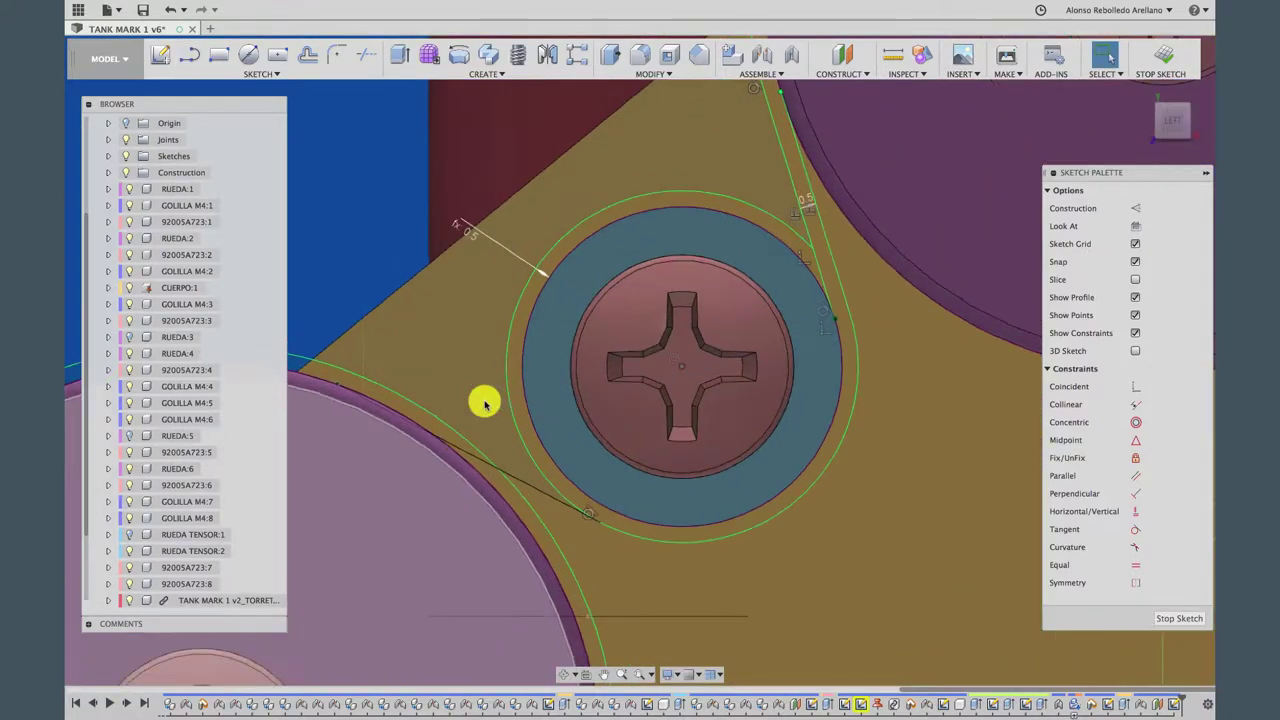
Constrain the new line tangent to the large wheel arc
click(655, 469)
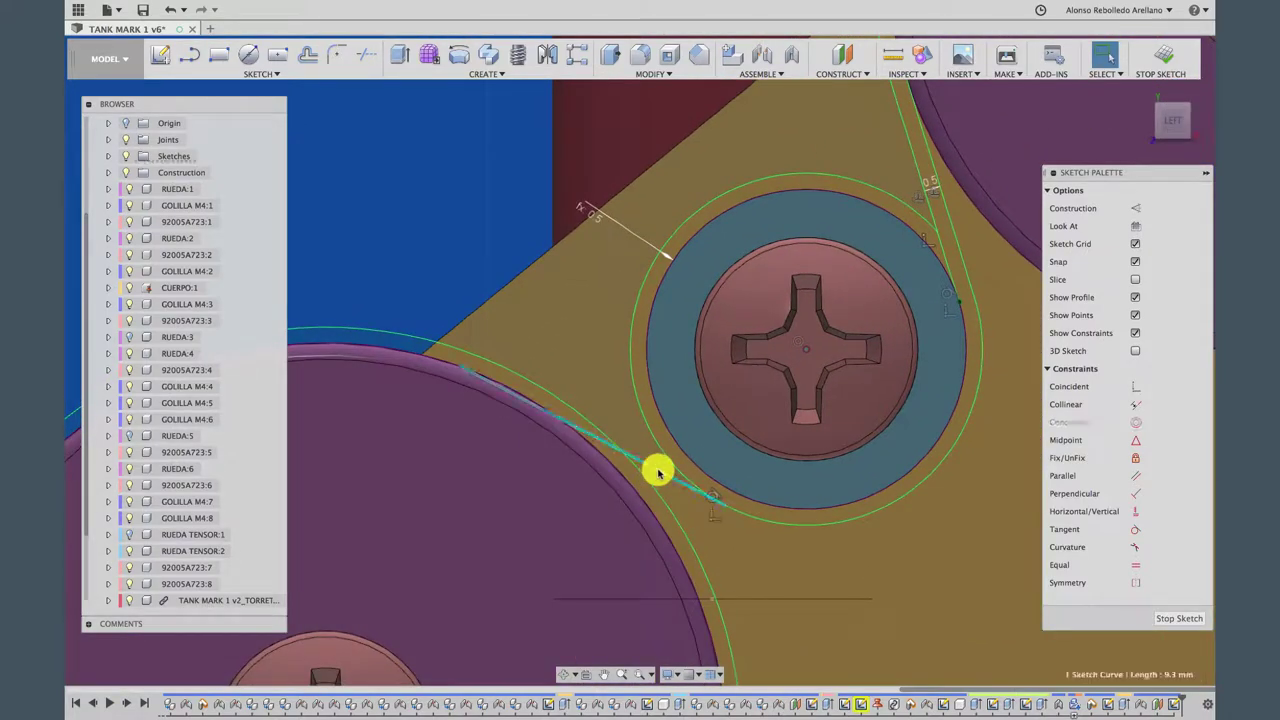
click(1135, 530)
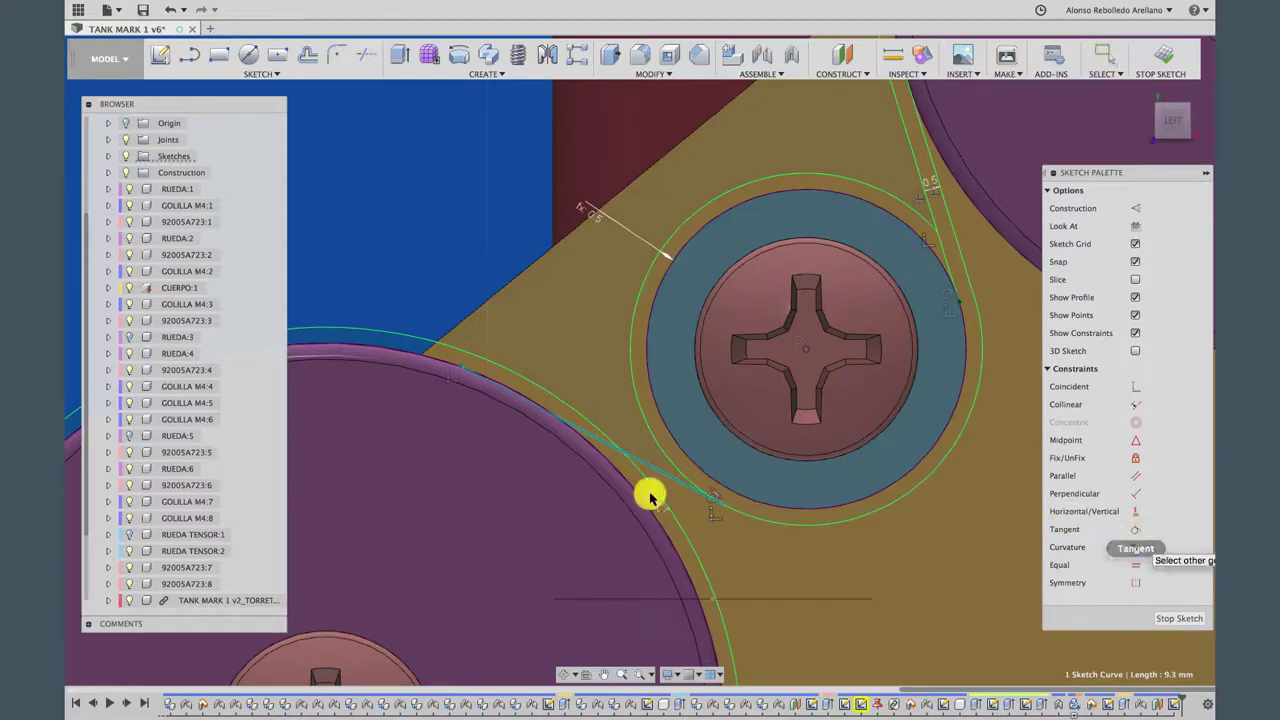
click(600, 455)
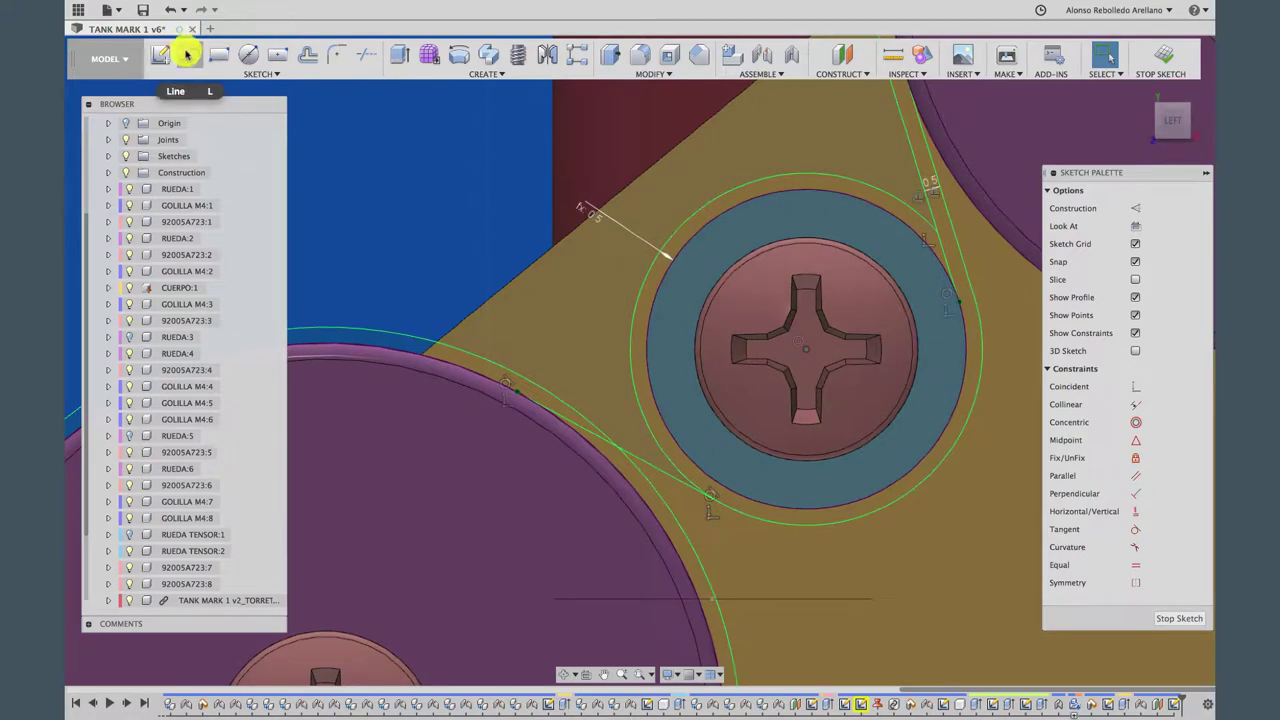
click(186, 54)
Create a -0.5 mm parallel offset of the line linking the lower-left wheel and tensioner circles
click(306, 72)
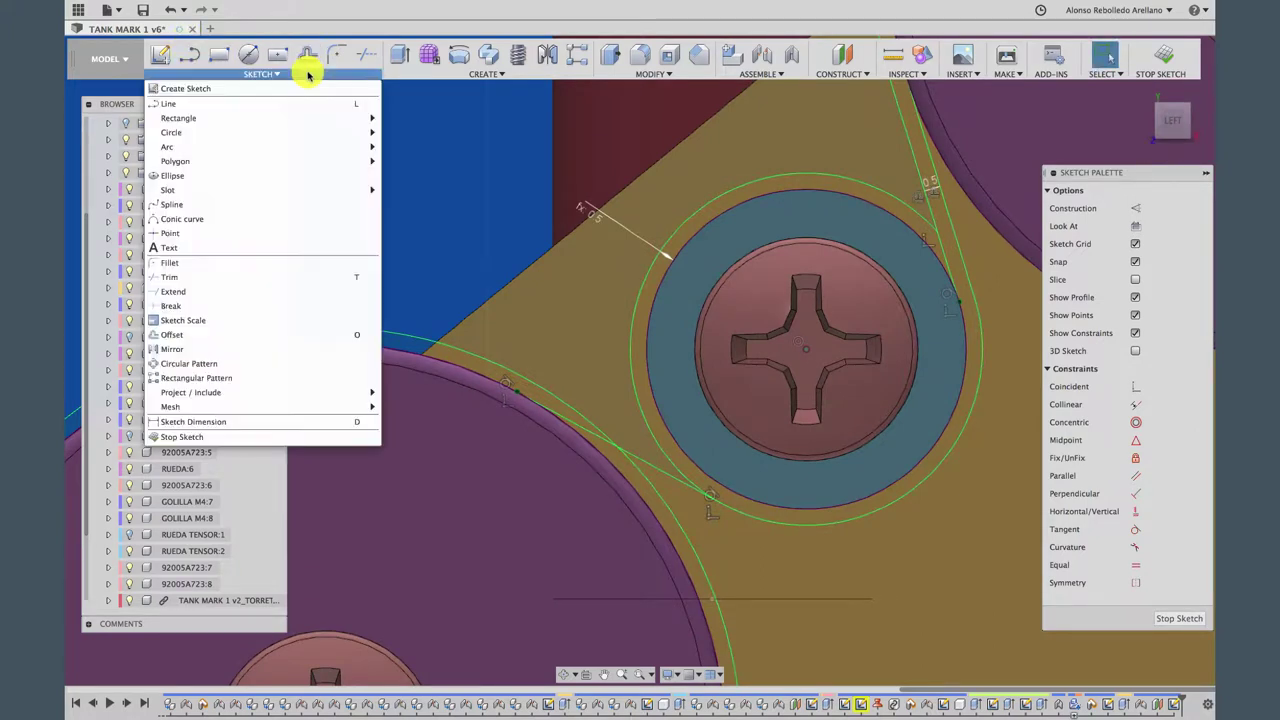
click(307, 54)
click(667, 478)
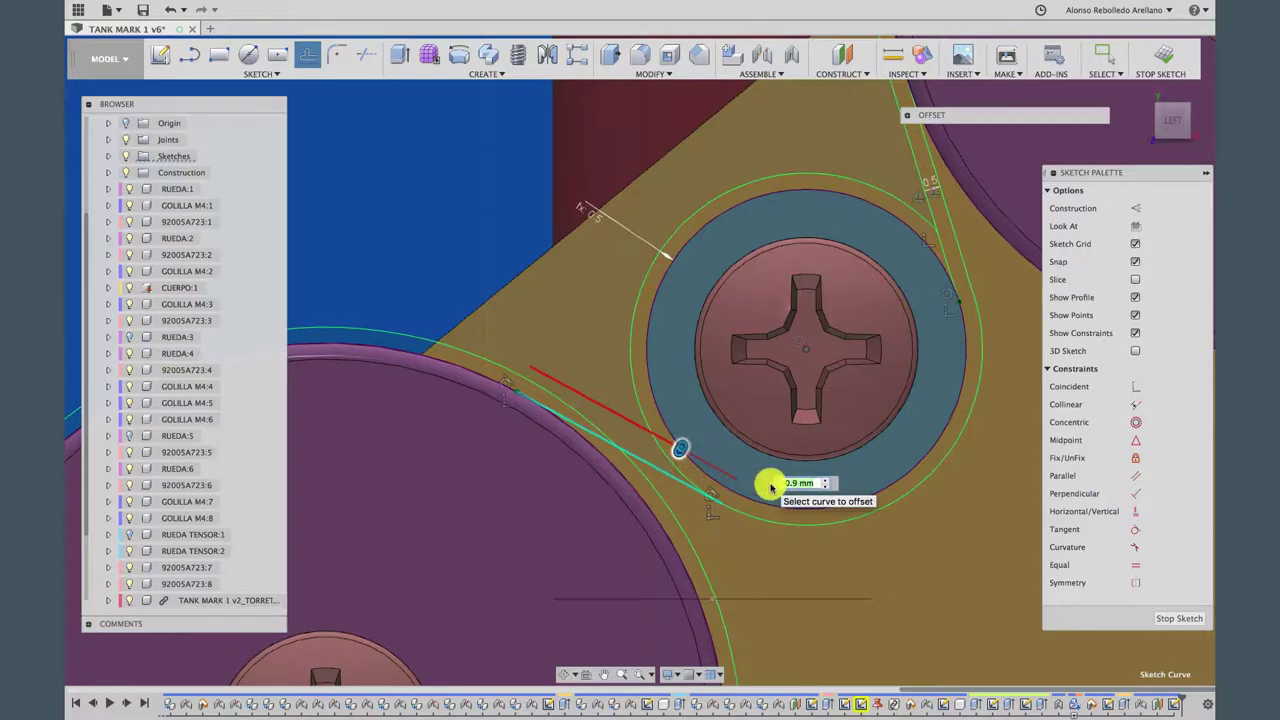
text(5)
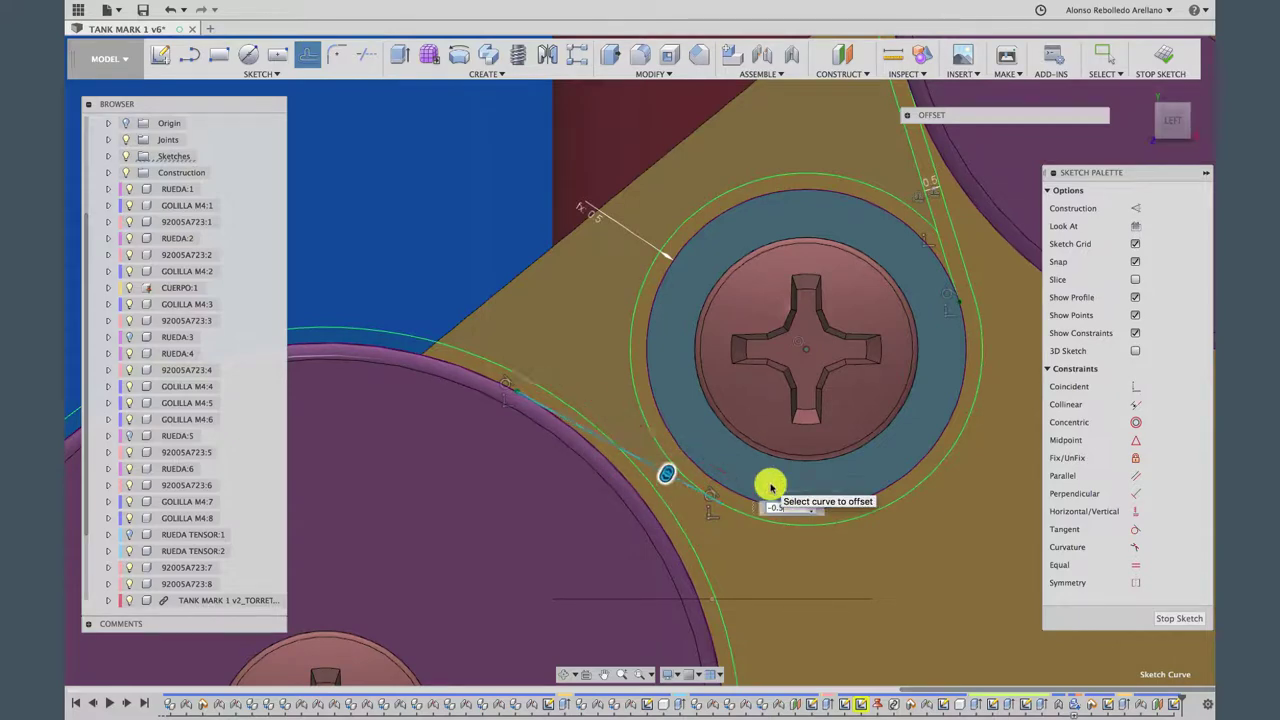
key(Return)
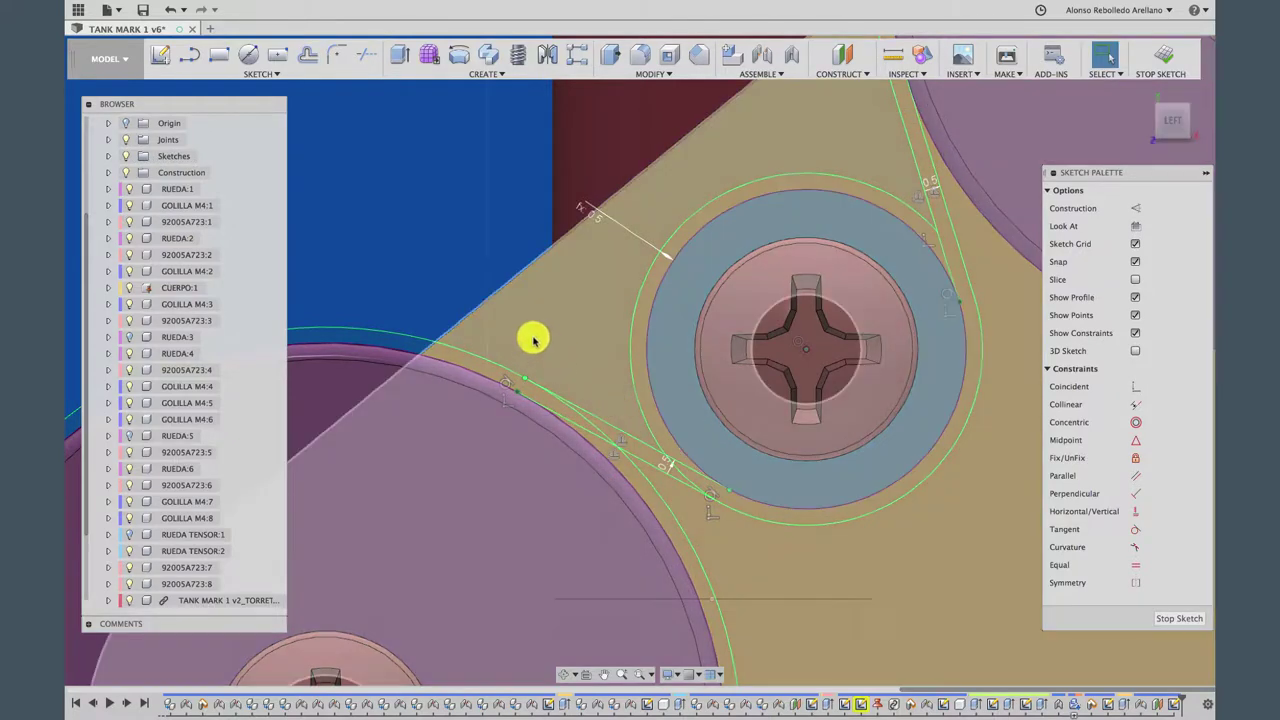
key(t)
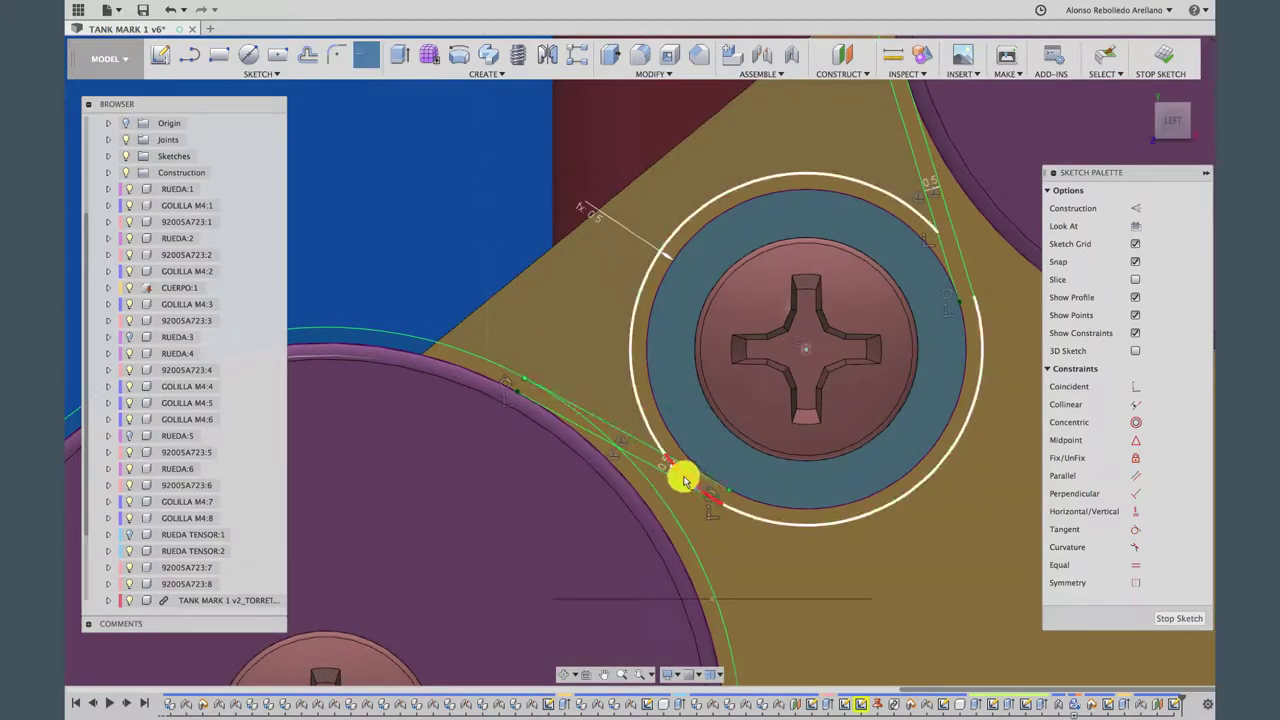
Trim the excess arcs along the large wheel, around the washer and on the left wheel
click(586, 423)
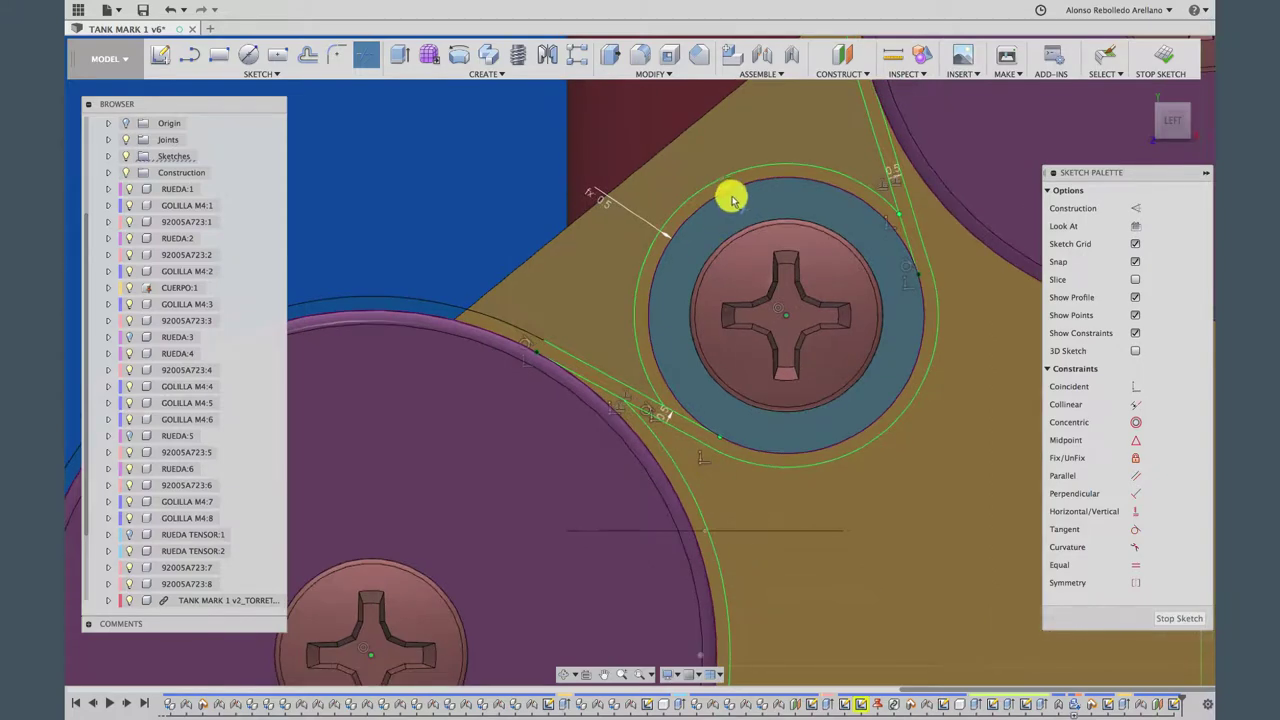
click(745, 168)
scroll(634, 297, down, 2)
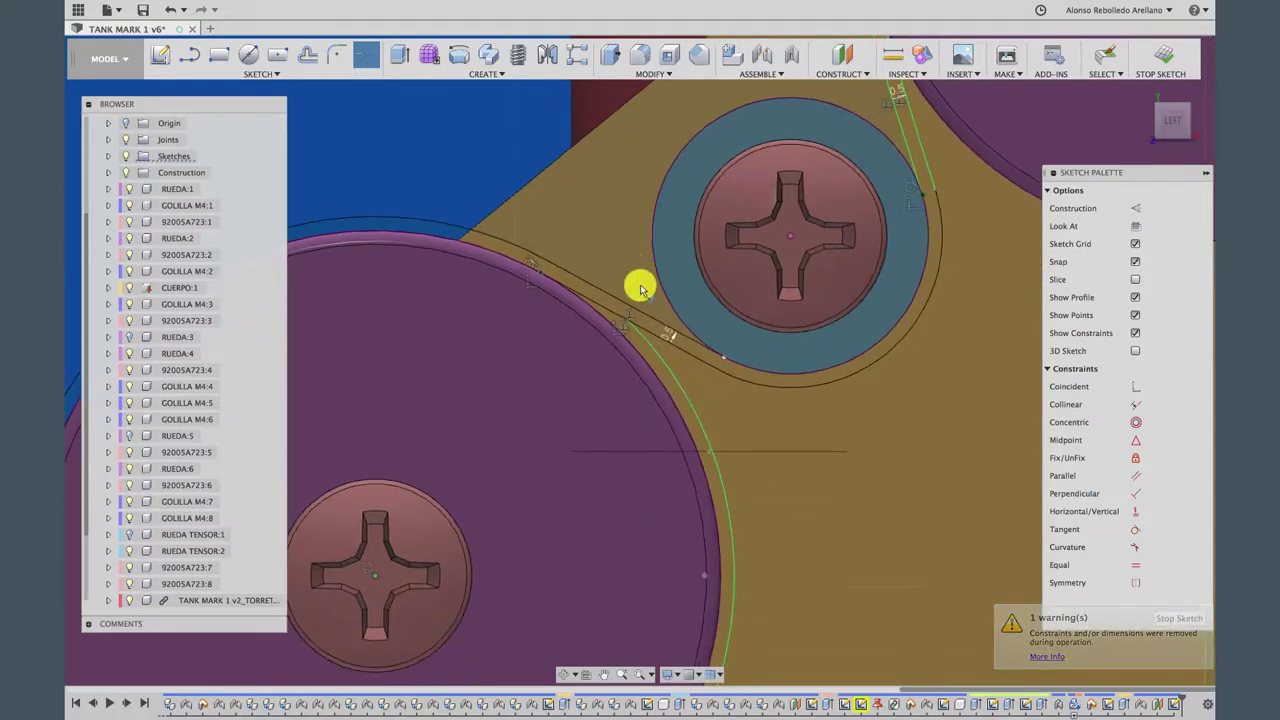
scroll(634, 283, down, 2)
scroll(651, 266, down, 2)
click(674, 349)
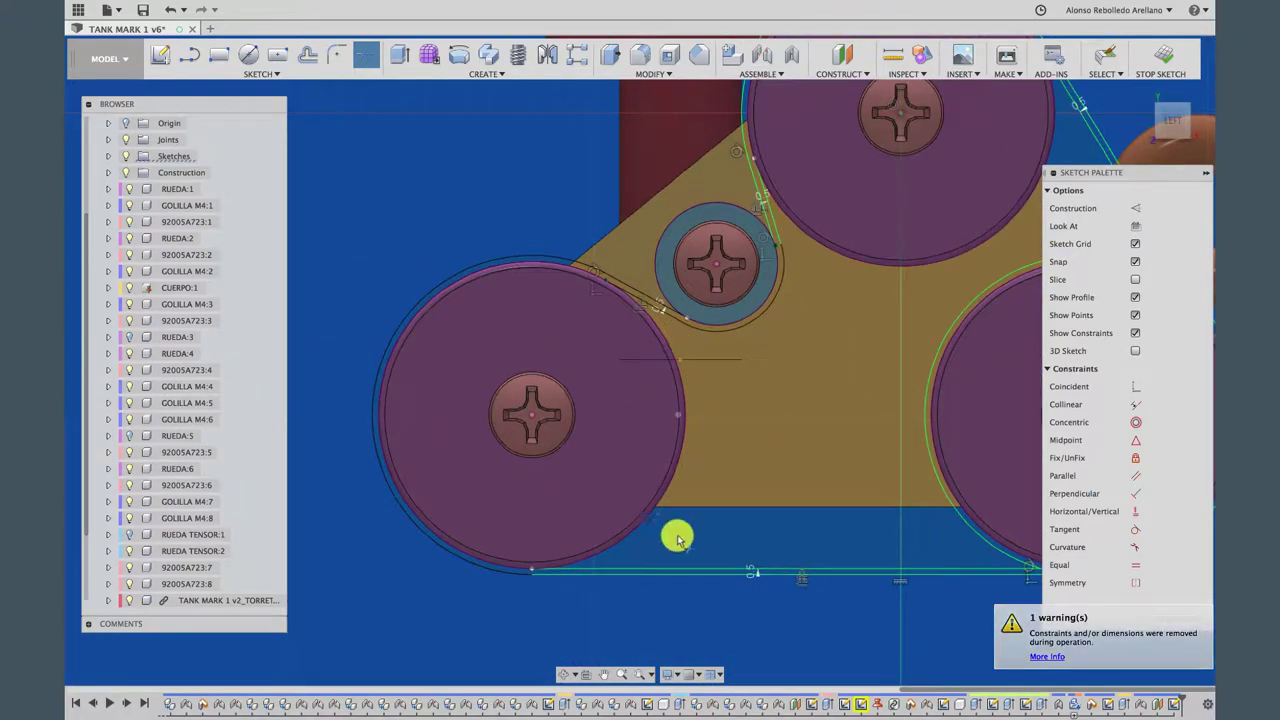
Trim the extra belt arc on the right wheel and orbit to view the wheels from below
scroll(720, 526, up, 2)
scroll(722, 530, up, 2)
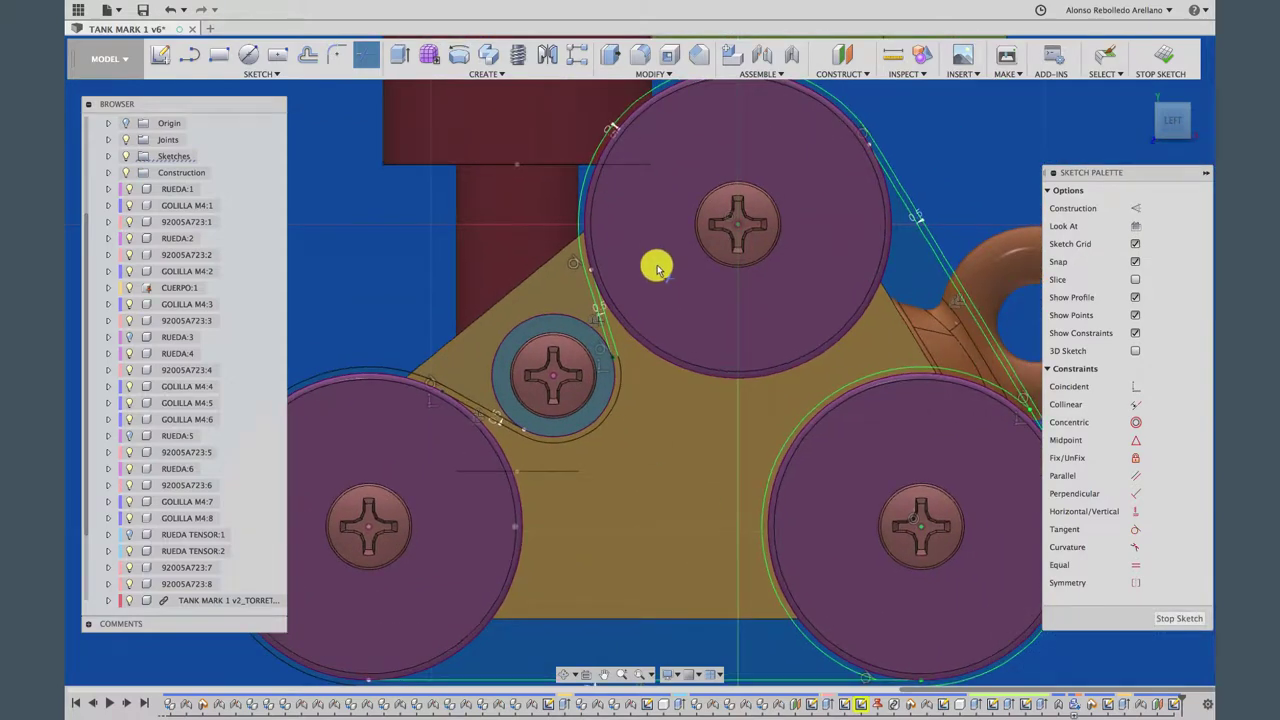
scroll(657, 266, down, 2)
scroll(657, 266, down, 2)
scroll(657, 266, down, 2)
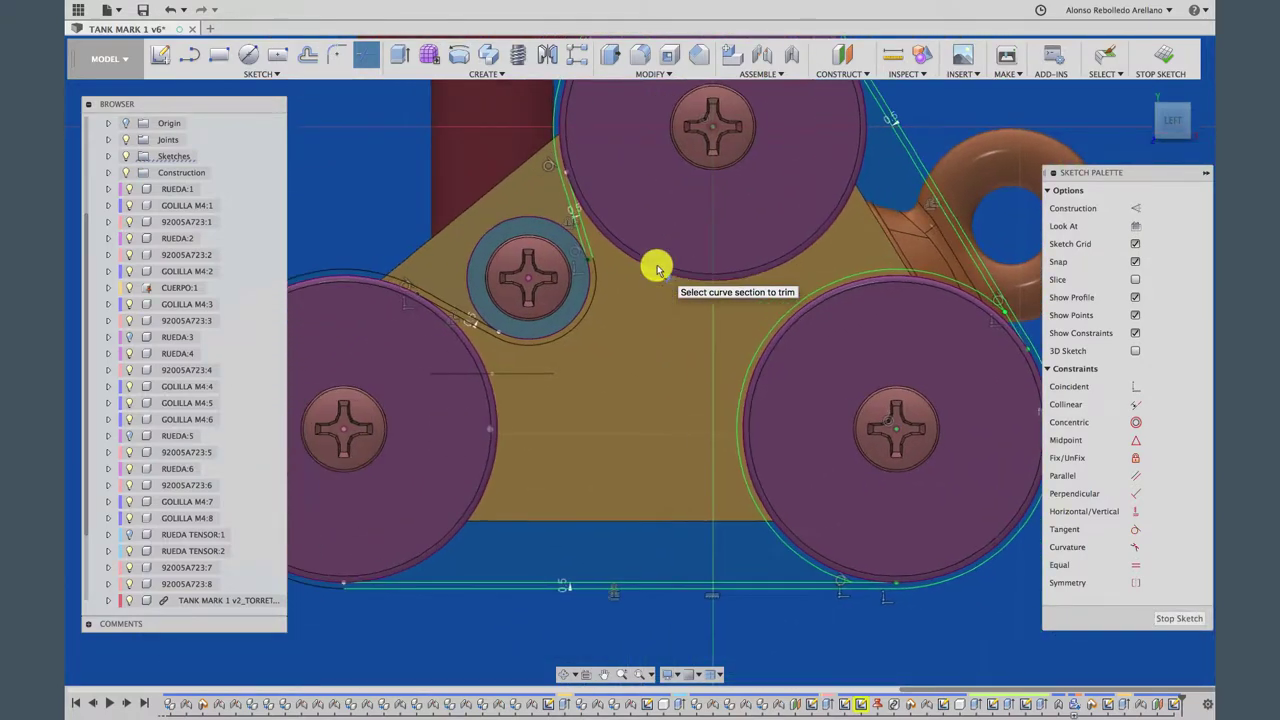
click(737, 429)
scroll(713, 516, down, 2)
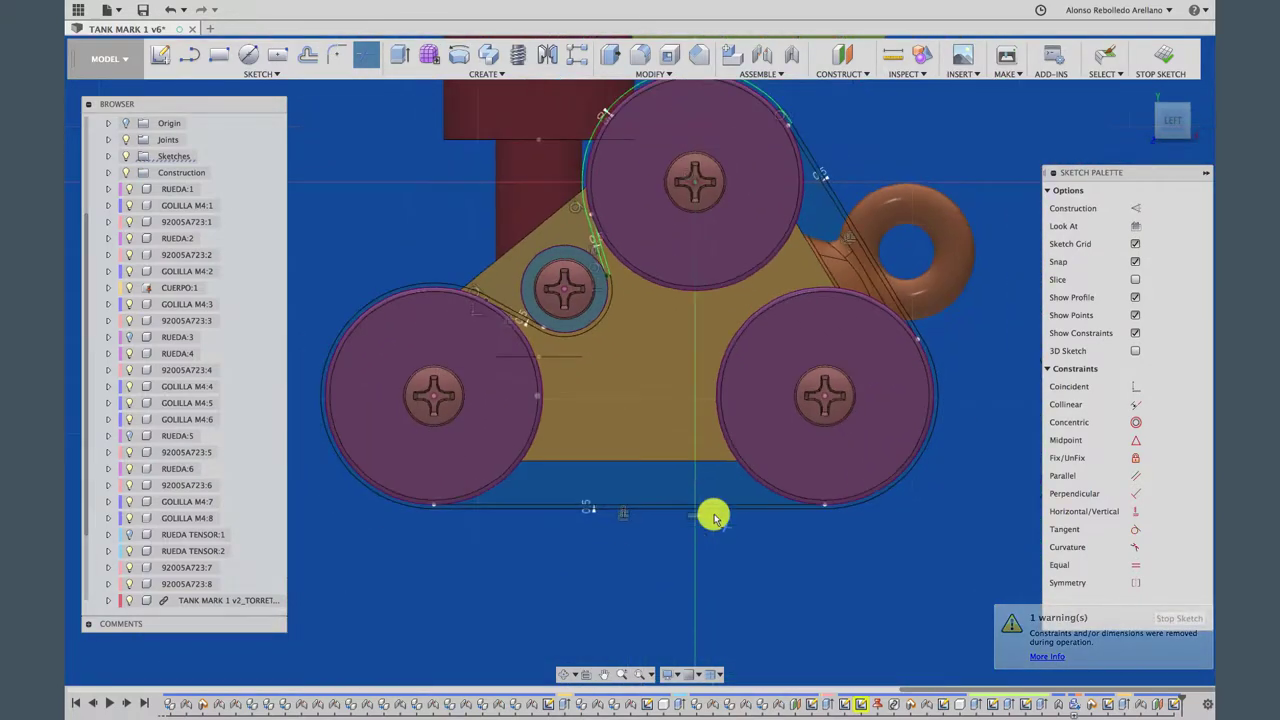
scroll(758, 590, down, 1)
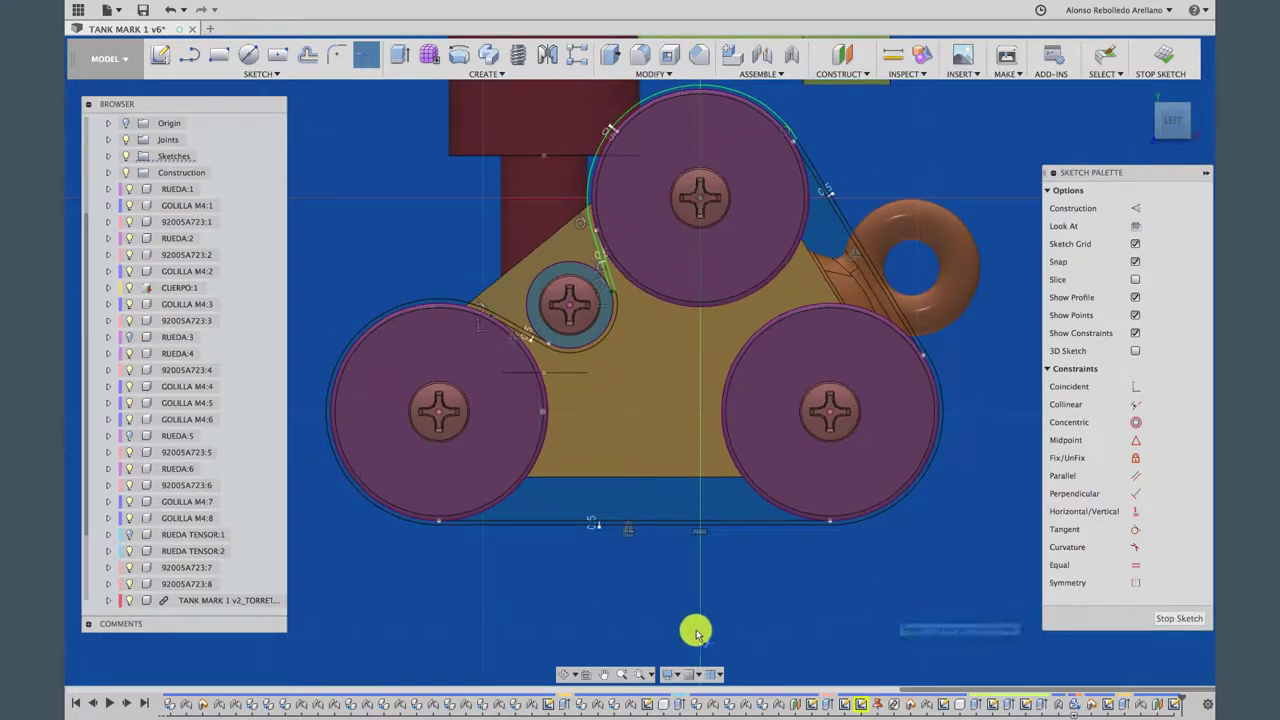
click(567, 664)
drag(629, 500, 620, 526)
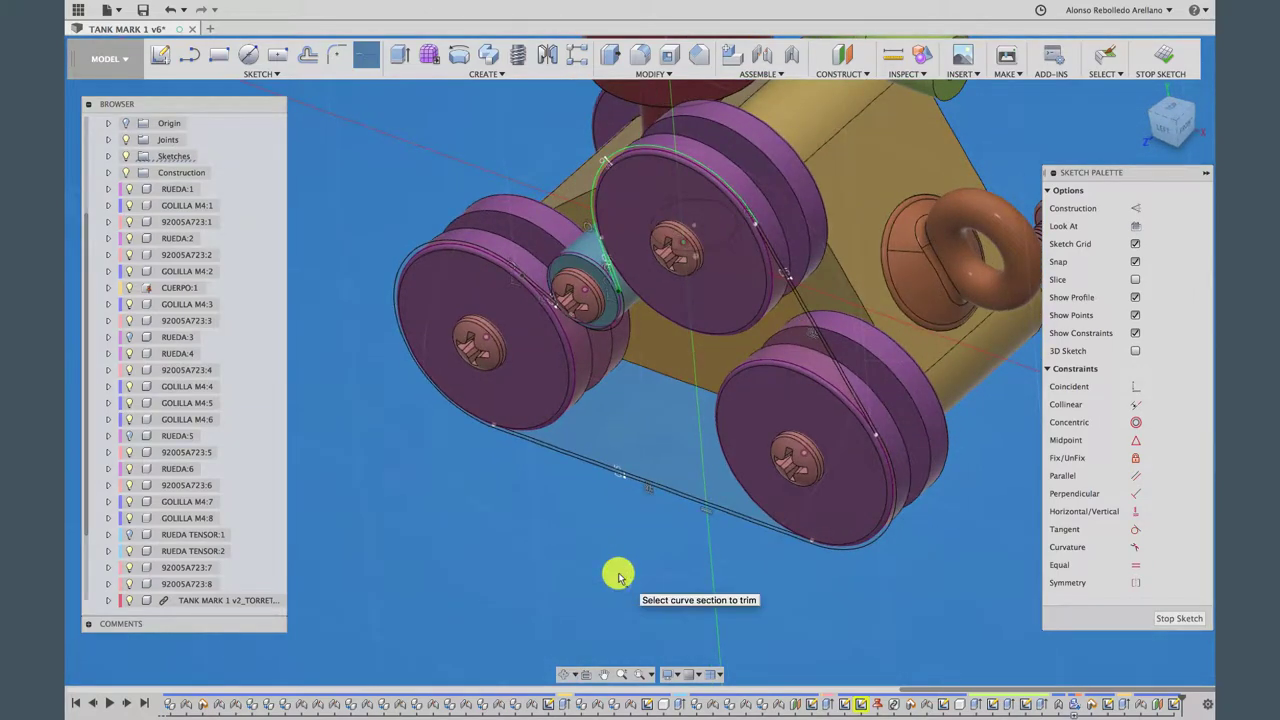
Start an Extrude with E and select the belt profile around the wheels
key(e)
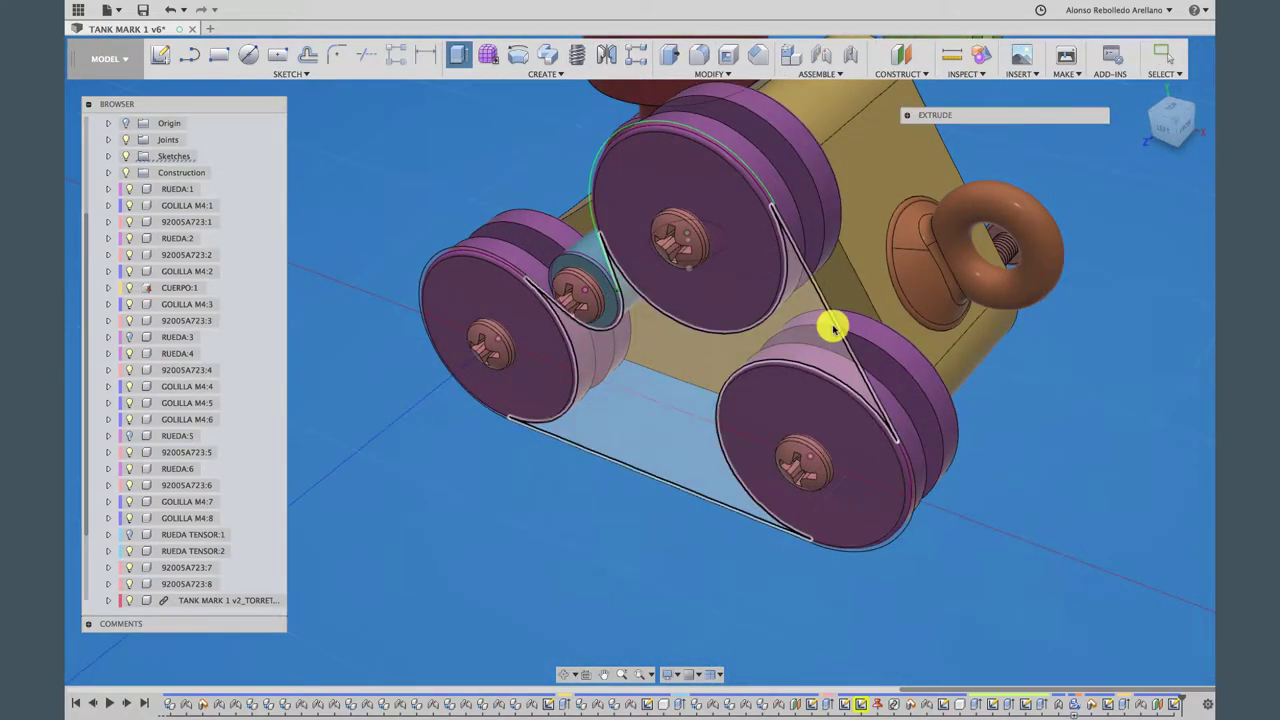
click(838, 326)
scroll(838, 326, up, 2)
scroll(835, 326, up, 2)
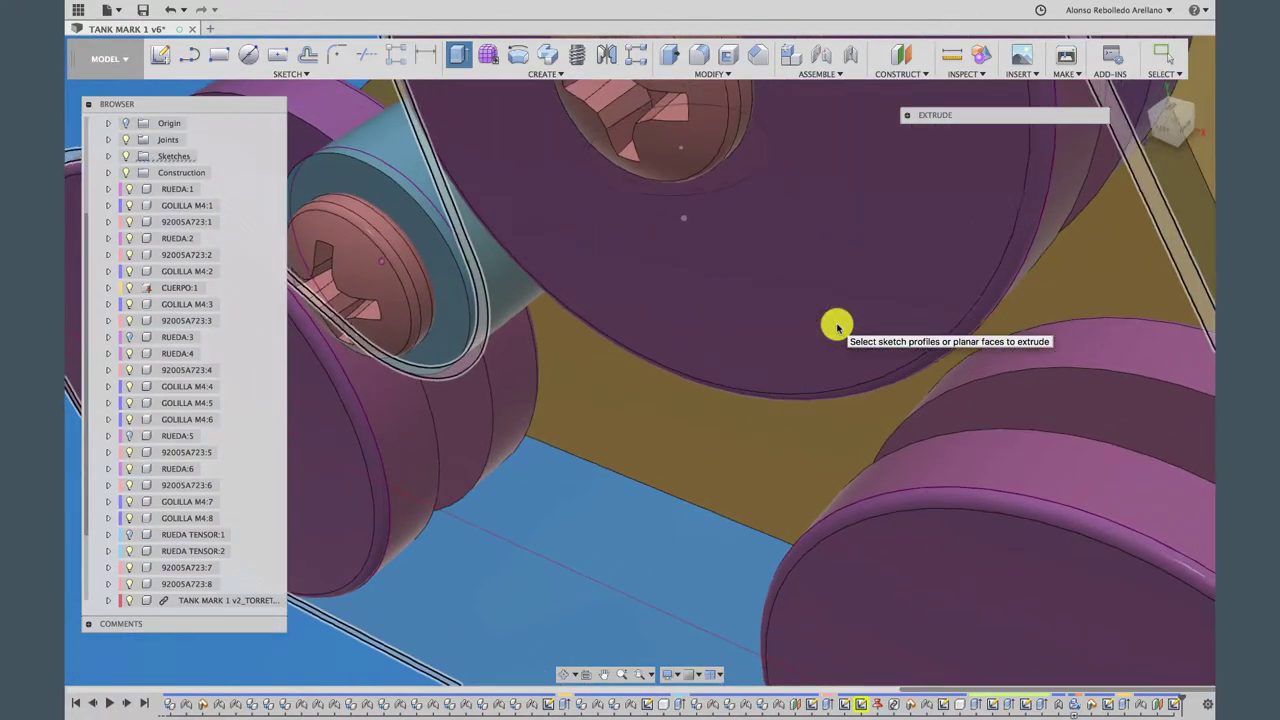
scroll(831, 326, up, 2)
scroll(900, 300, up, 2)
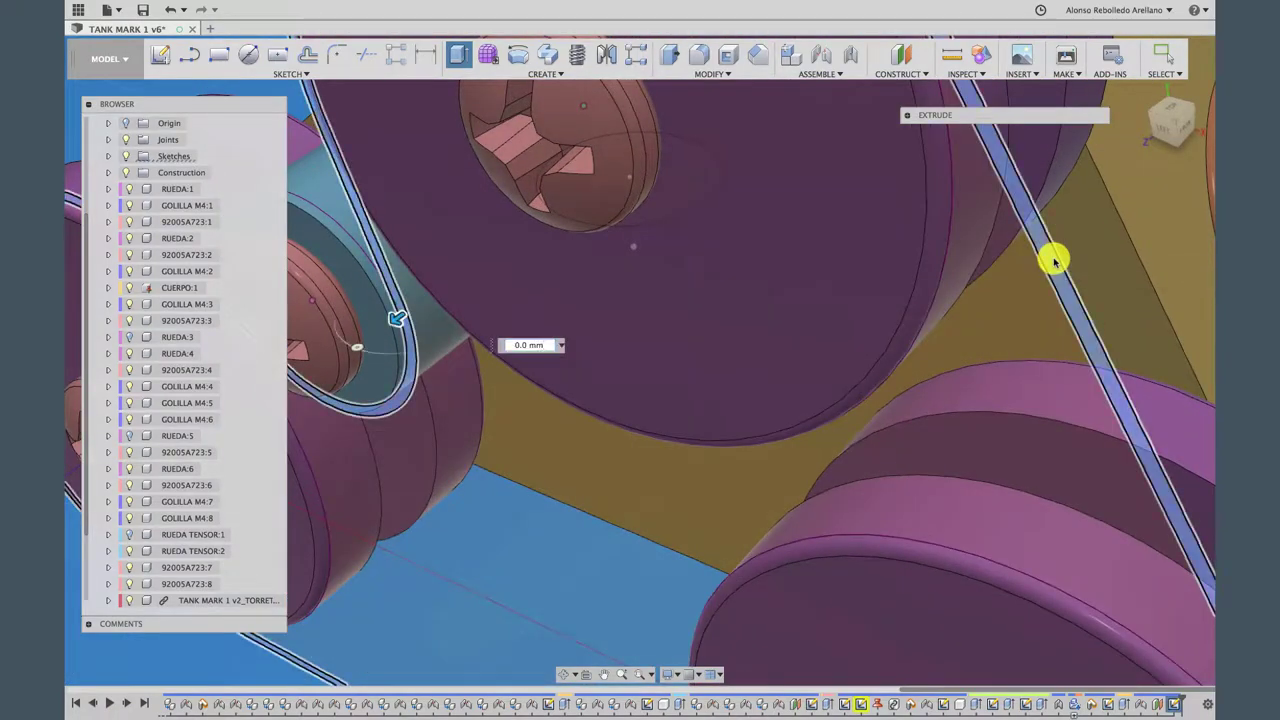
scroll(1051, 257, down, 2)
scroll(914, 320, down, 4)
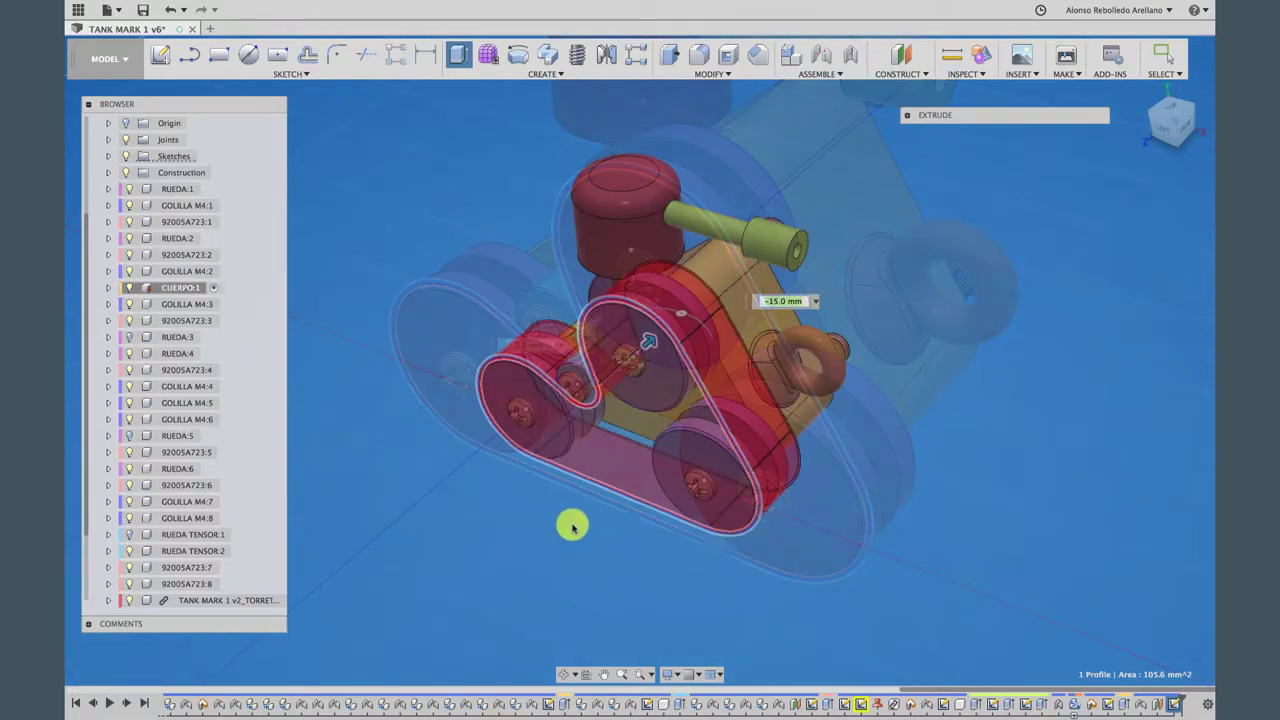
Extrude the belt -11 mm with Operation set to New Component
click(906, 118)
click(982, 248)
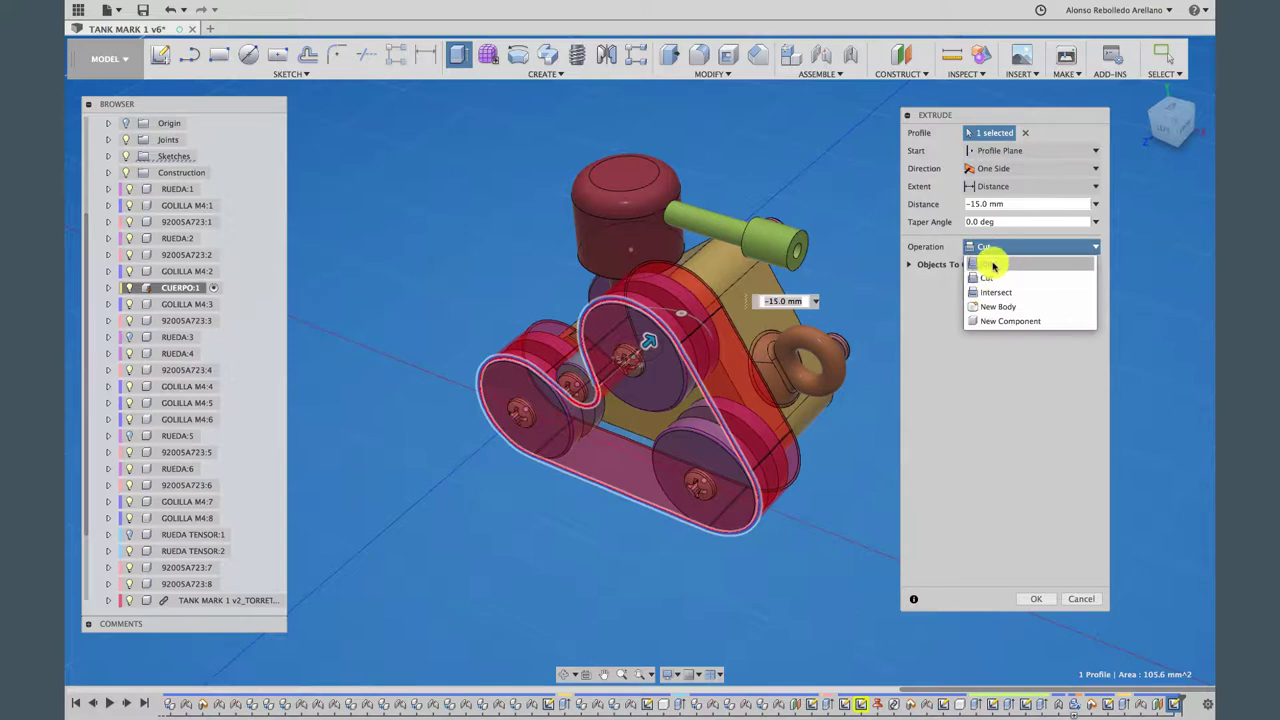
click(993, 264)
text(-11)
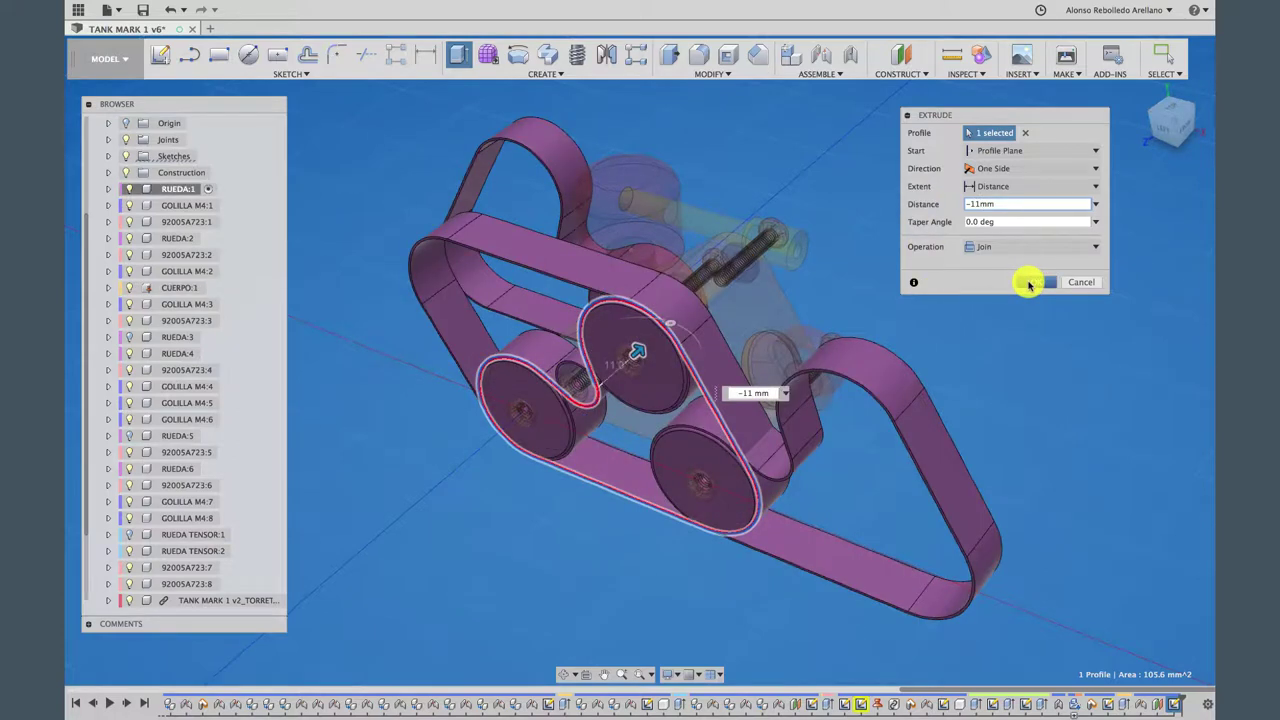
click(1058, 248)
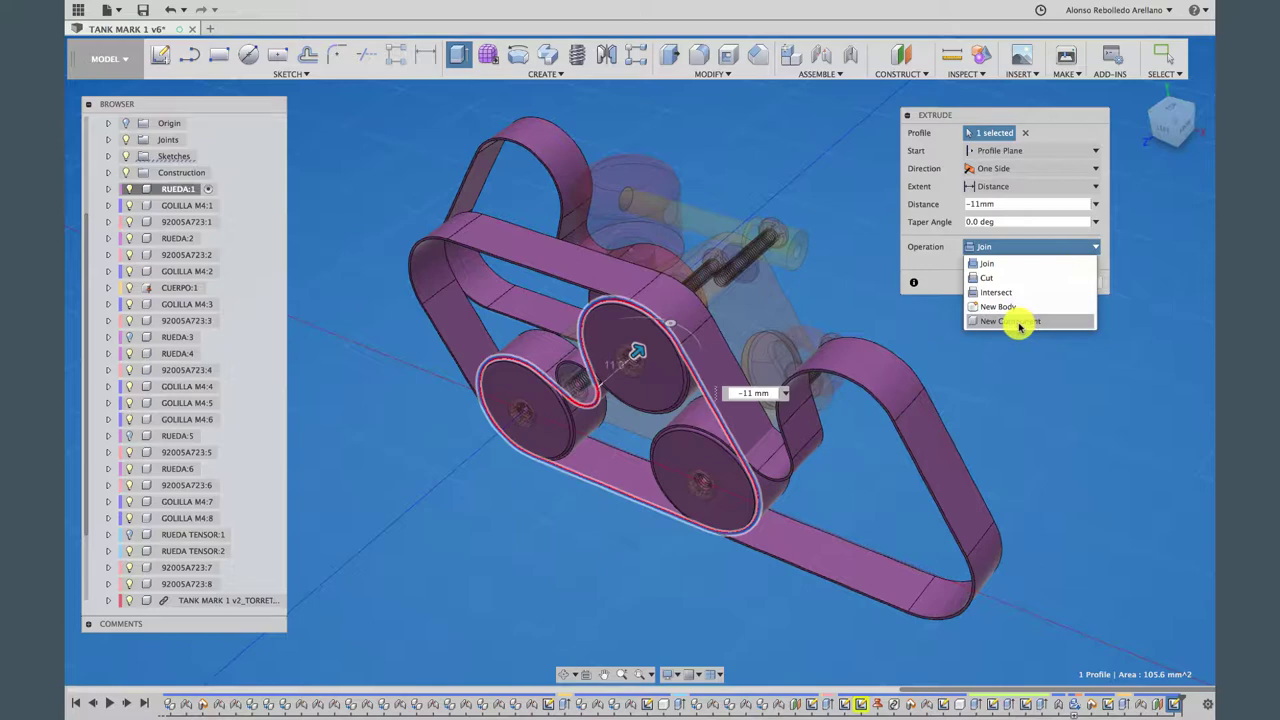
click(1020, 323)
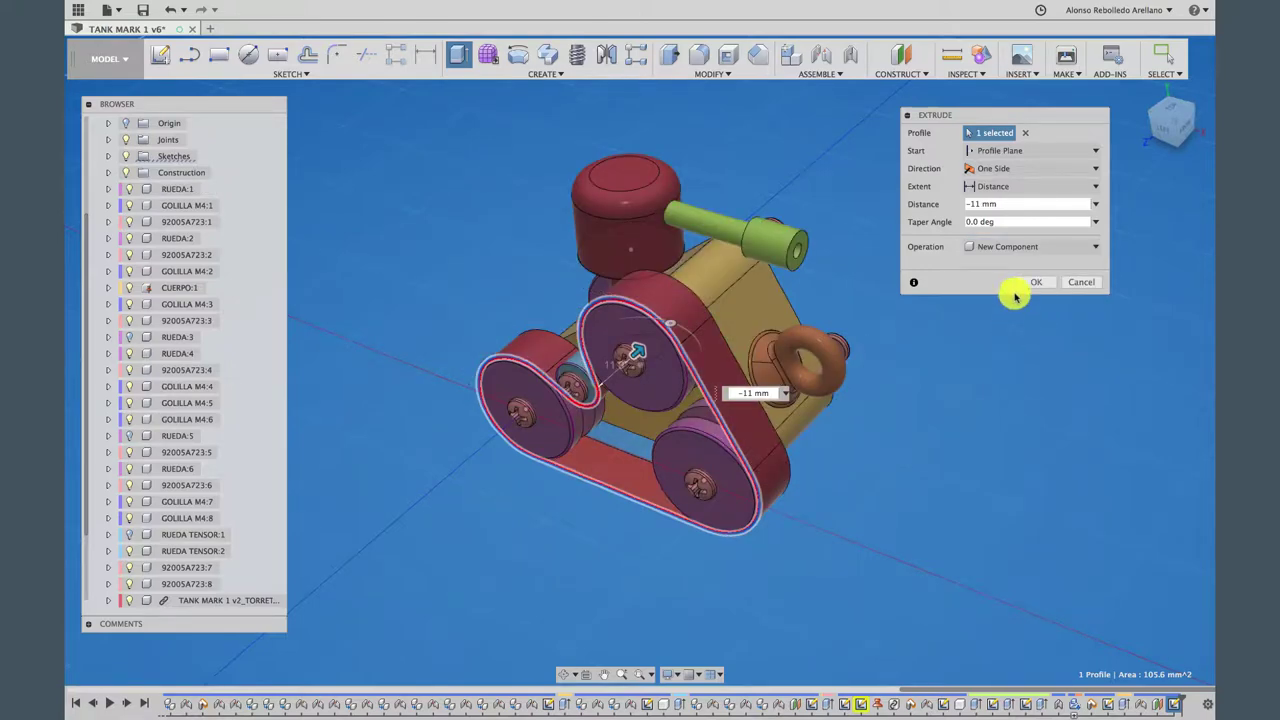
click(1032, 287)
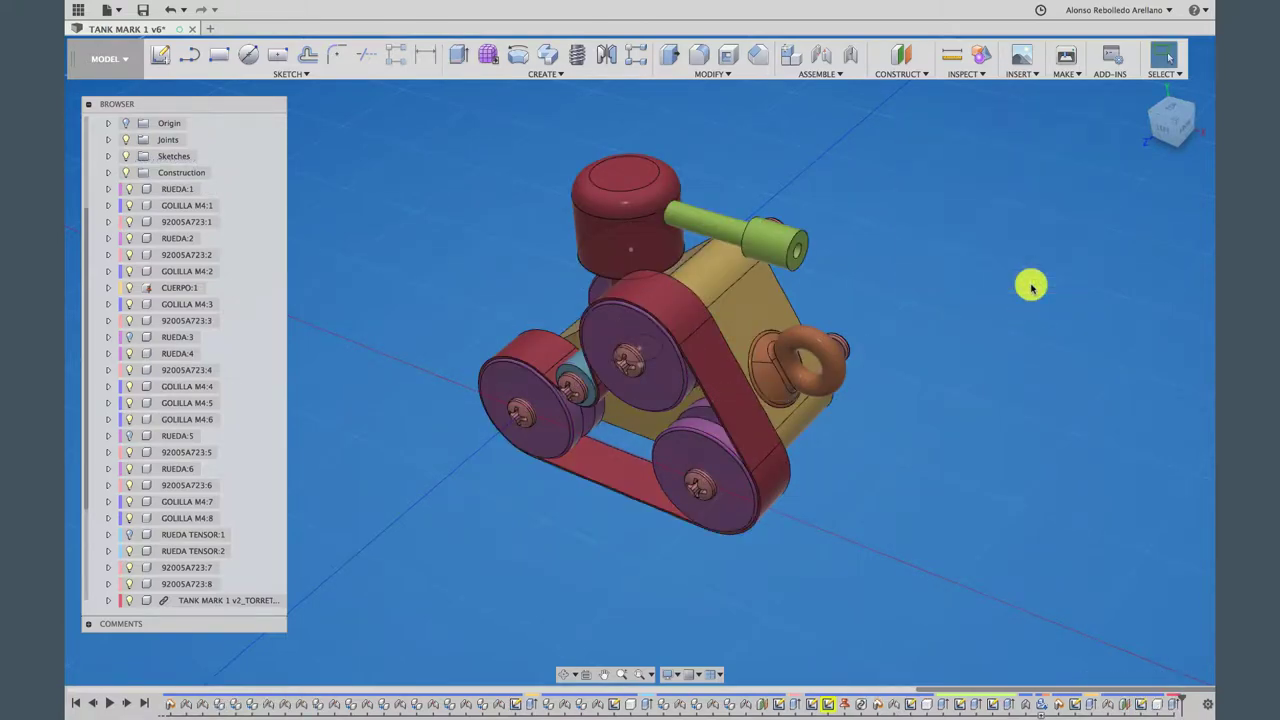
click(563, 670)
mouse_move(671, 414)
mouse_down()
mouse_move(700, 380)
mouse_move(743, 383)
mouse_move(804, 430)
mouse_move(683, 414)
mouse_move(677, 400)
mouse_move(643, 428)
mouse_move(680, 437)
mouse_move(643, 414)
mouse_move(651, 463)
mouse_move(641, 446)
mouse_move(746, 435)
mouse_move(634, 466)
mouse_move(646, 472)
mouse_up()
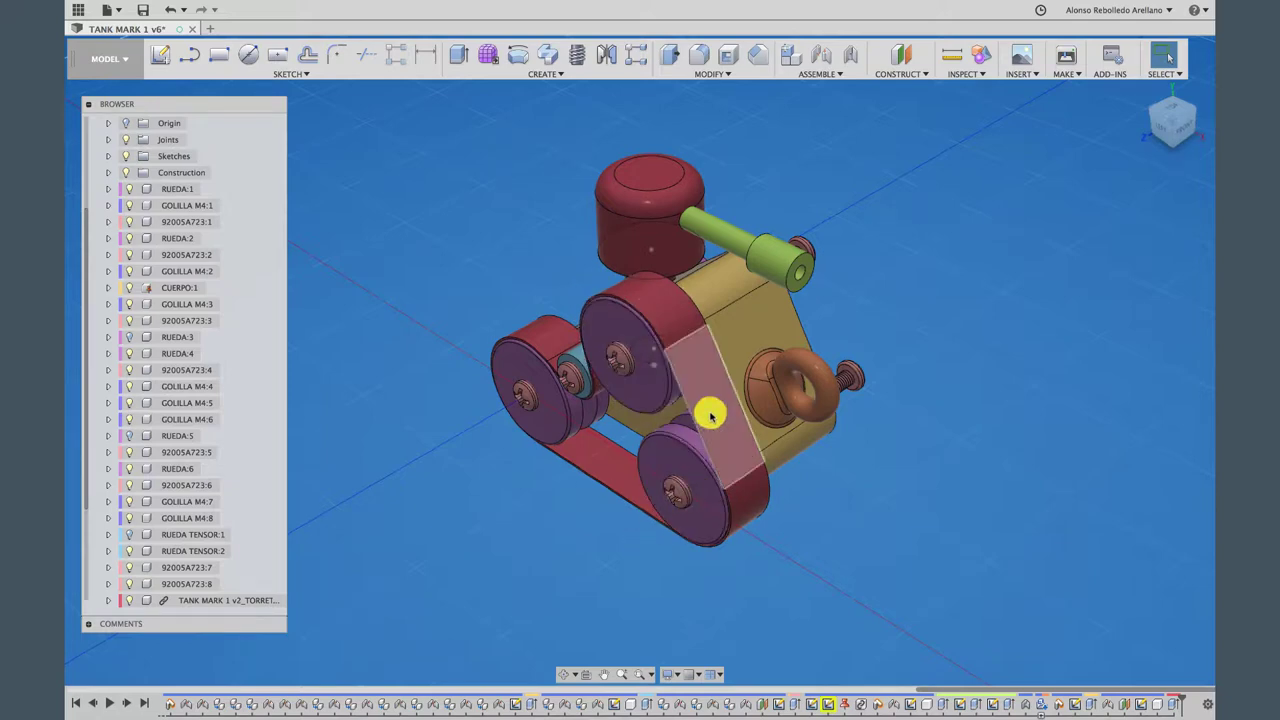
scroll(712, 415, up, 1)
scroll(712, 415, up, 1)
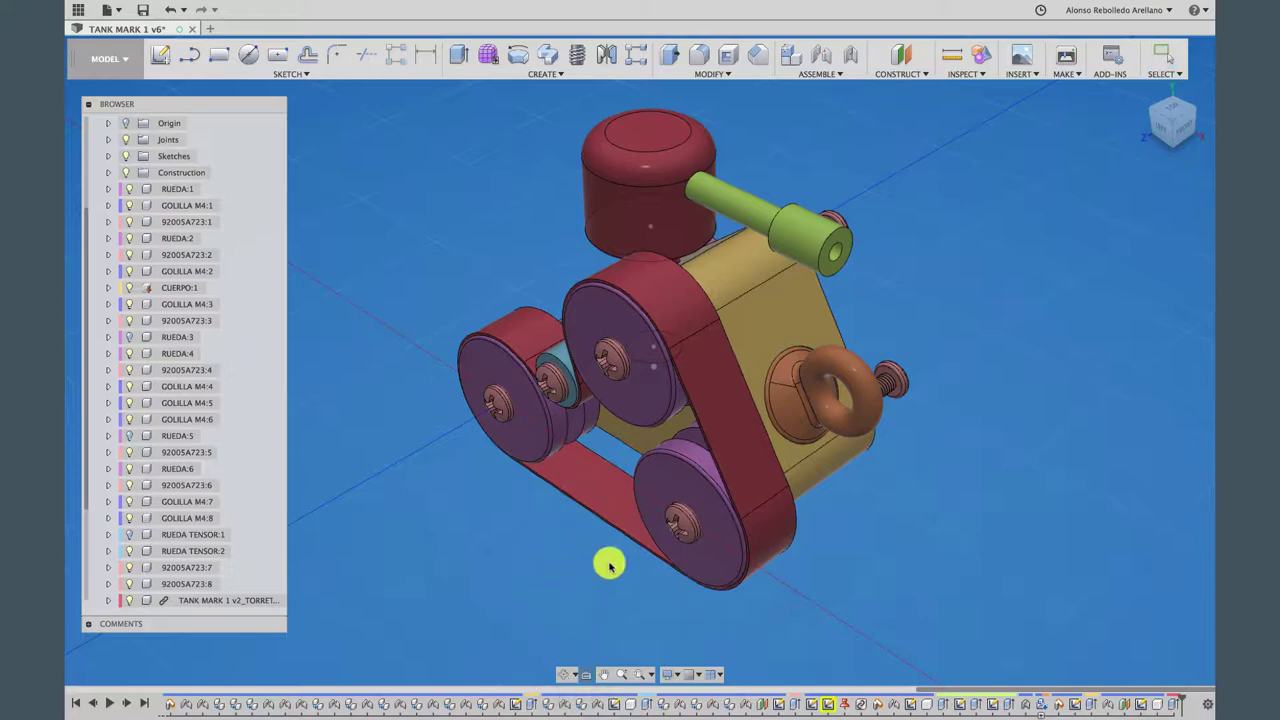
scroll(796, 543, up, 2)
scroll(726, 553, up, 2)
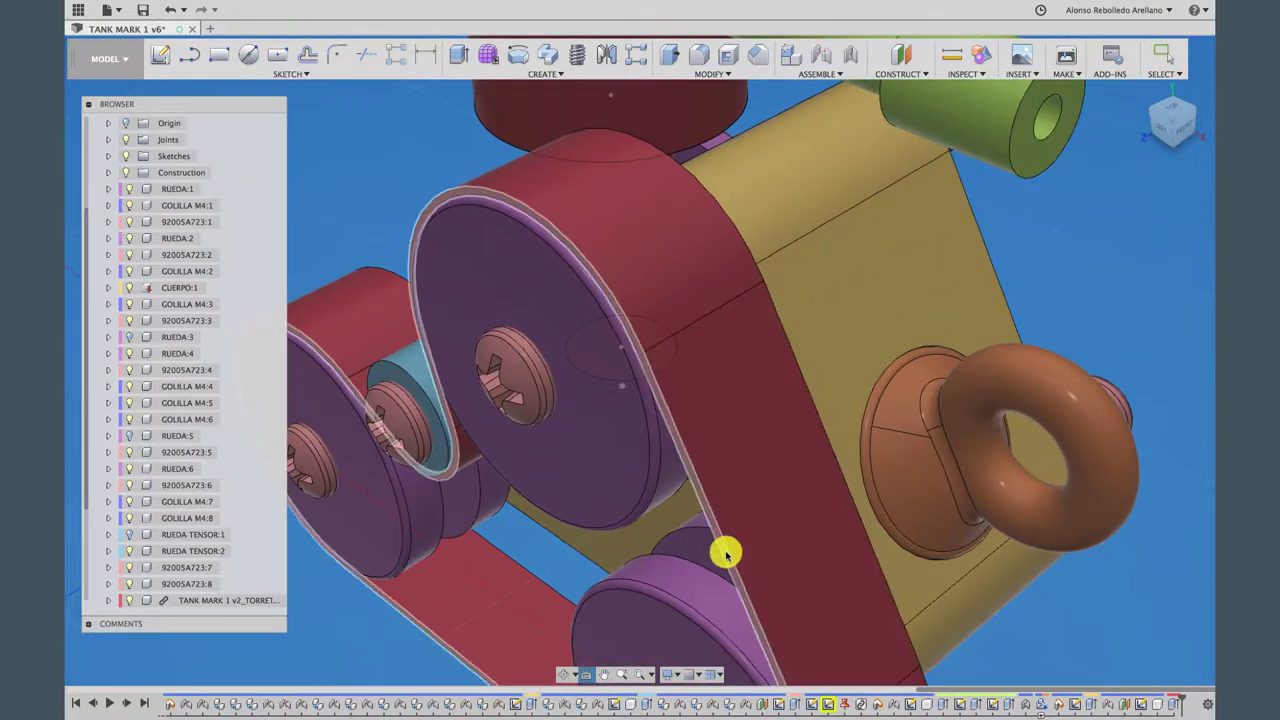
scroll(790, 420, up, 2)
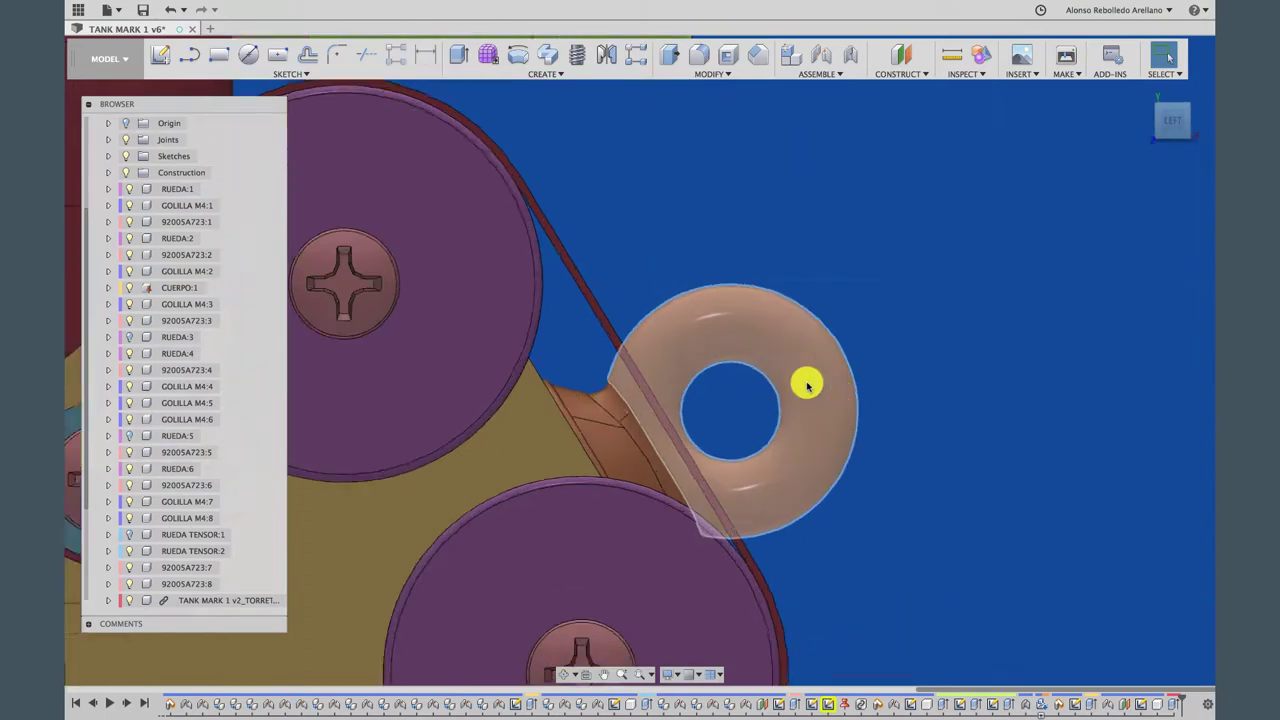
scroll(835, 310, up, 3)
scroll(846, 271, up, 1)
scroll(237, 443, down, 1)
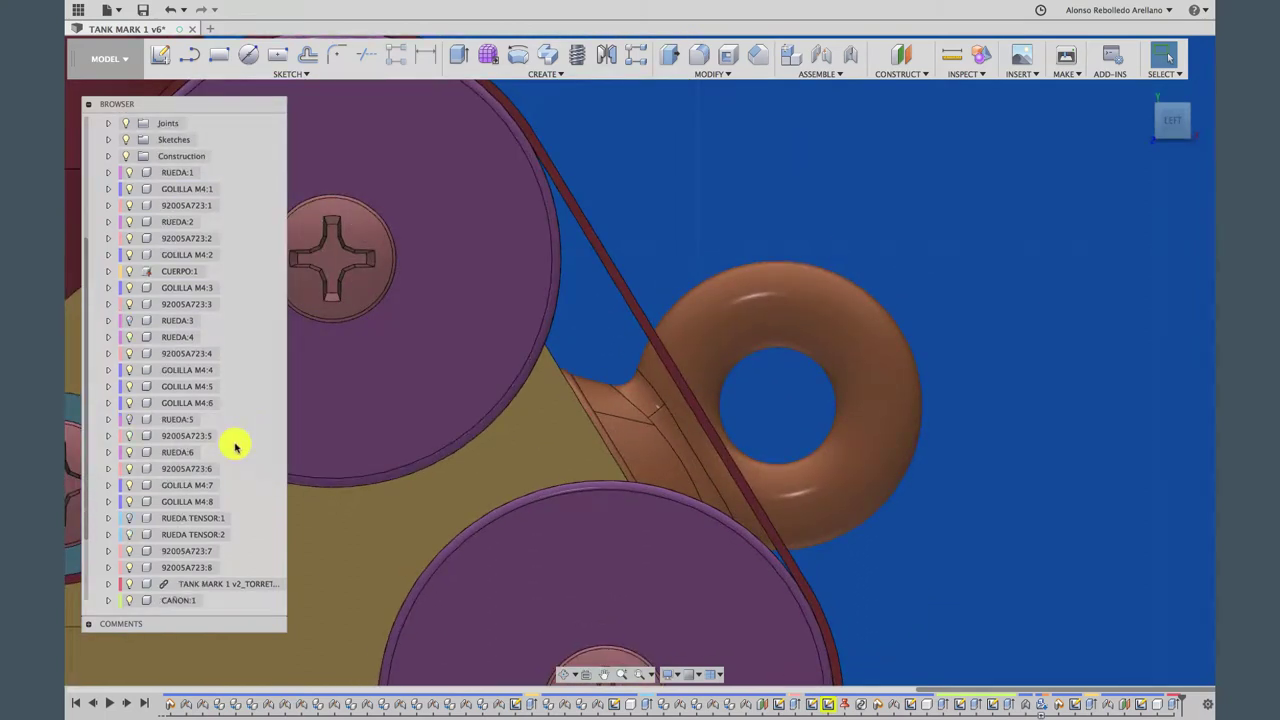
scroll(236, 447, down, 2)
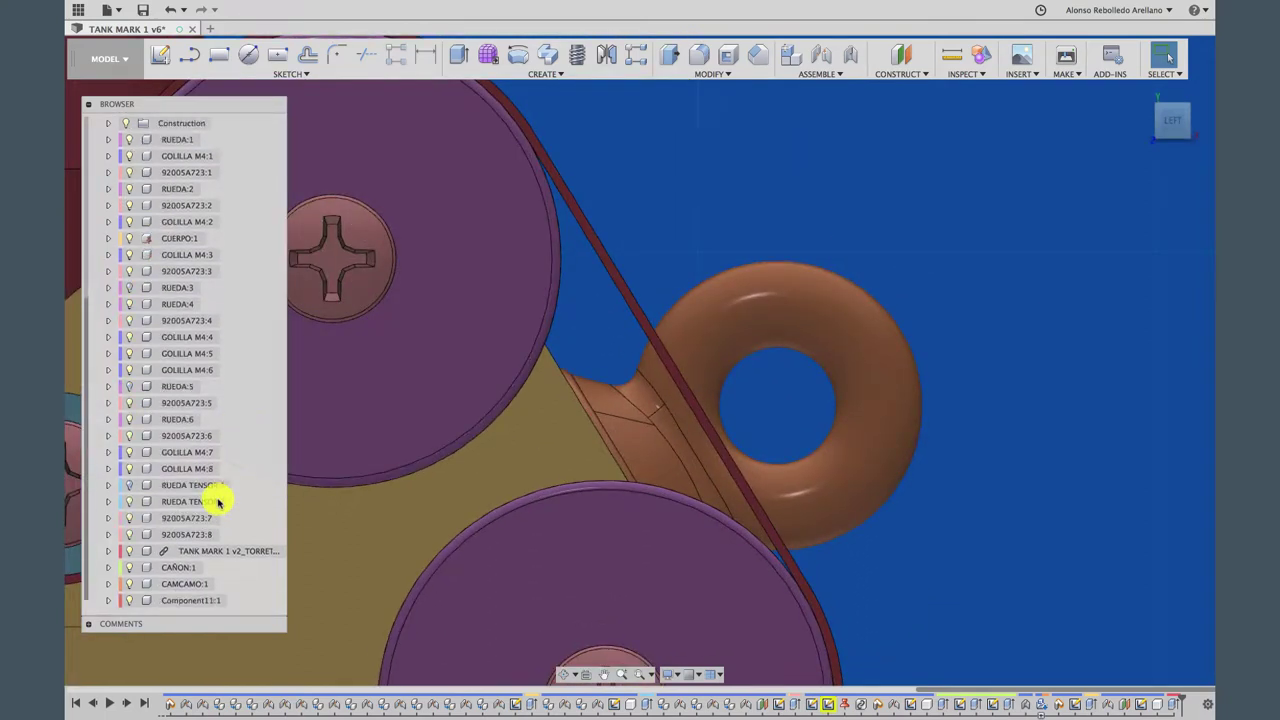
Rename Component11:1 to ORUGA and make ORUGA:1 the active component
click(190, 602)
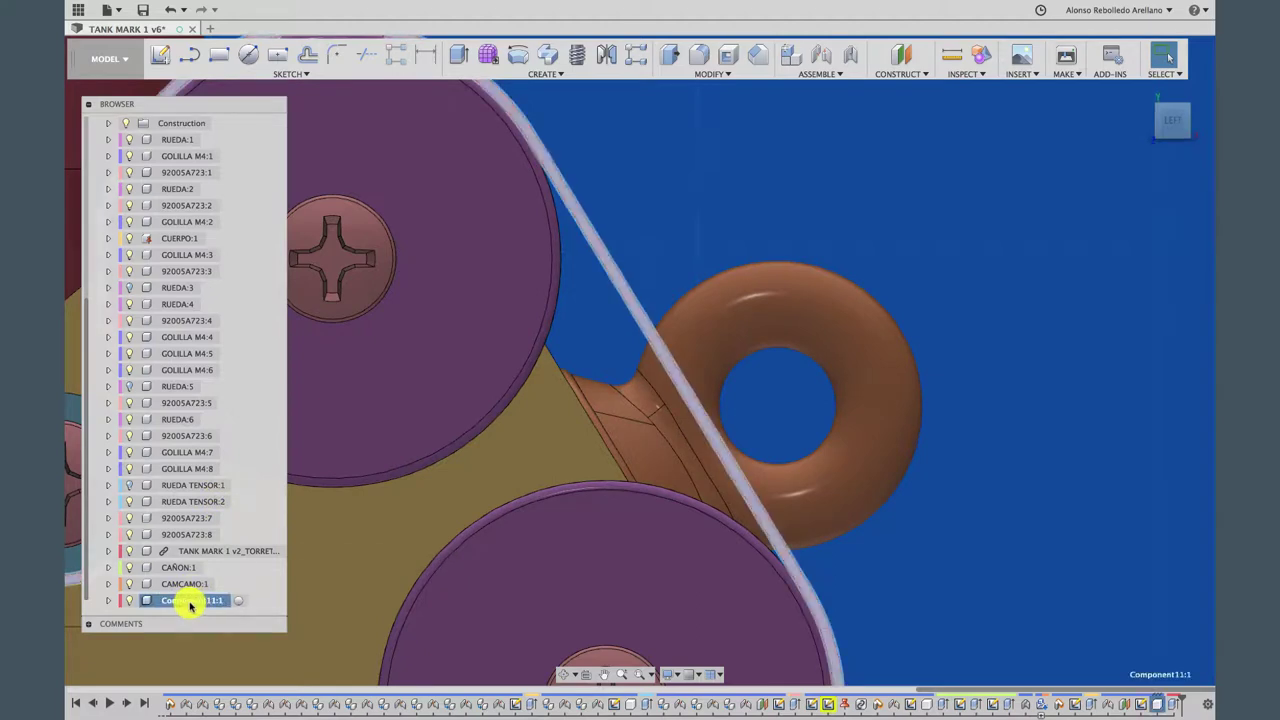
double_click(190, 602)
text(ORUGA)
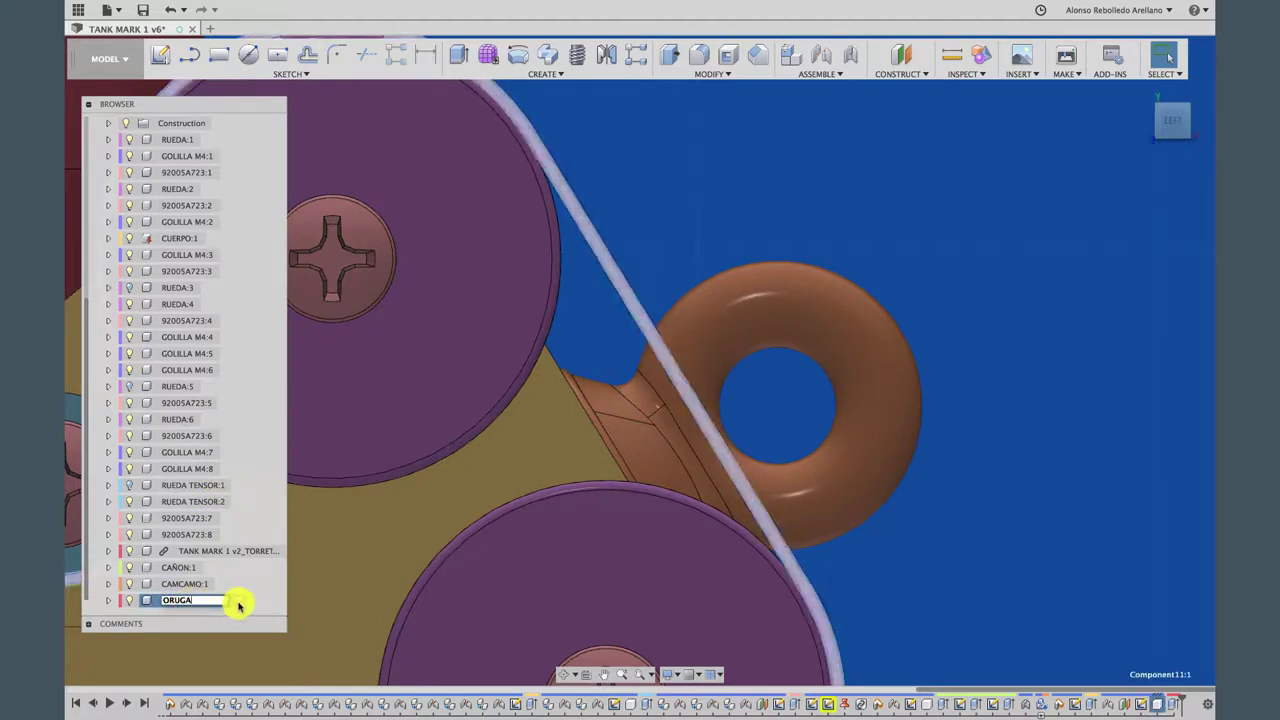
key(Return)
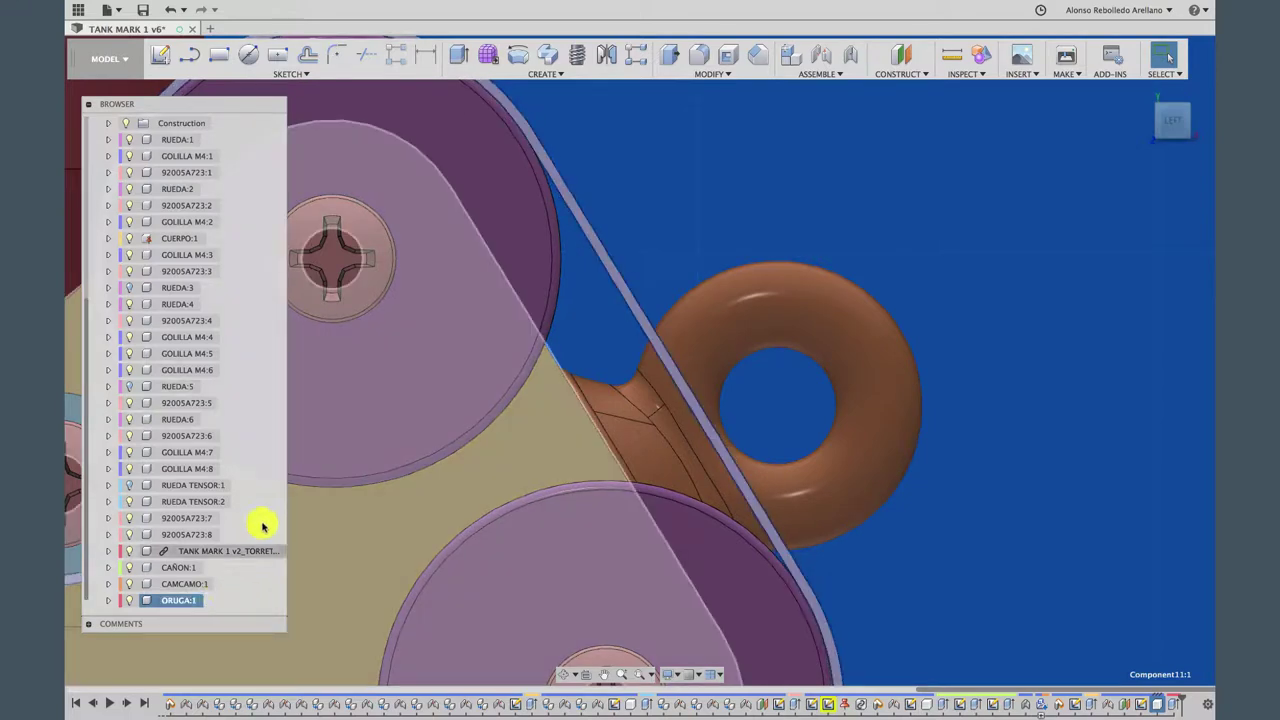
click(651, 163)
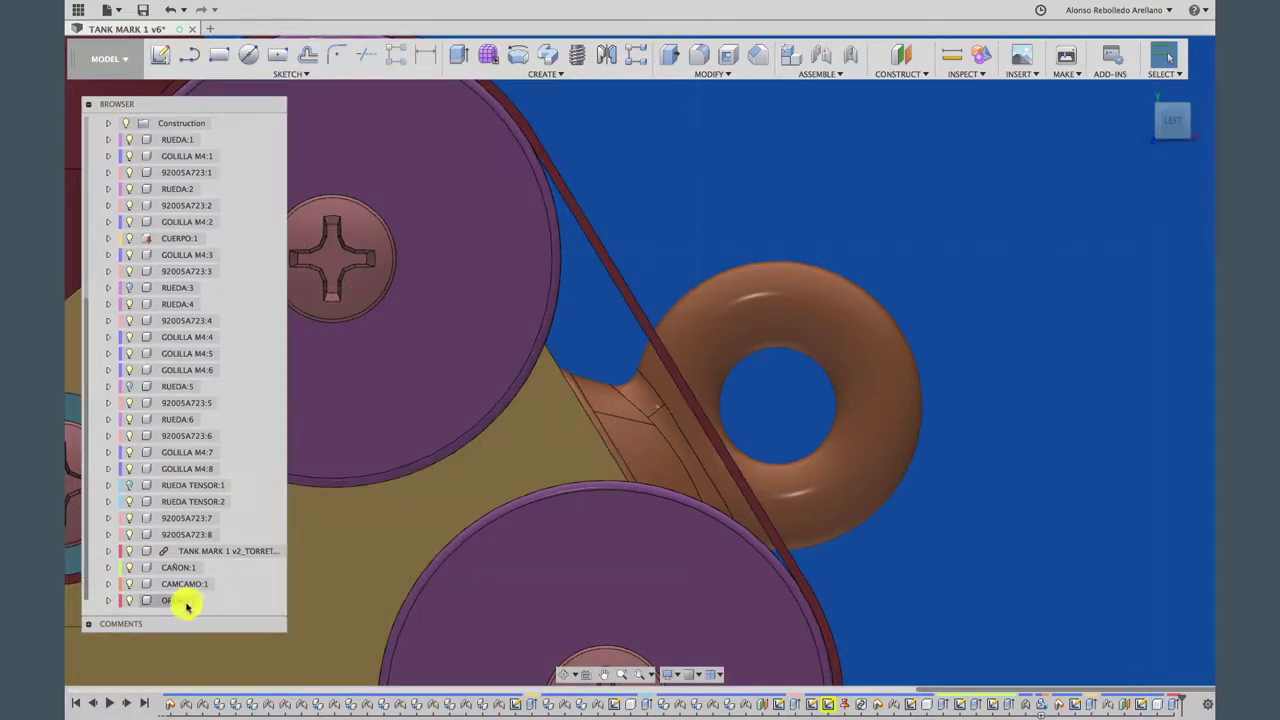
click(209, 600)
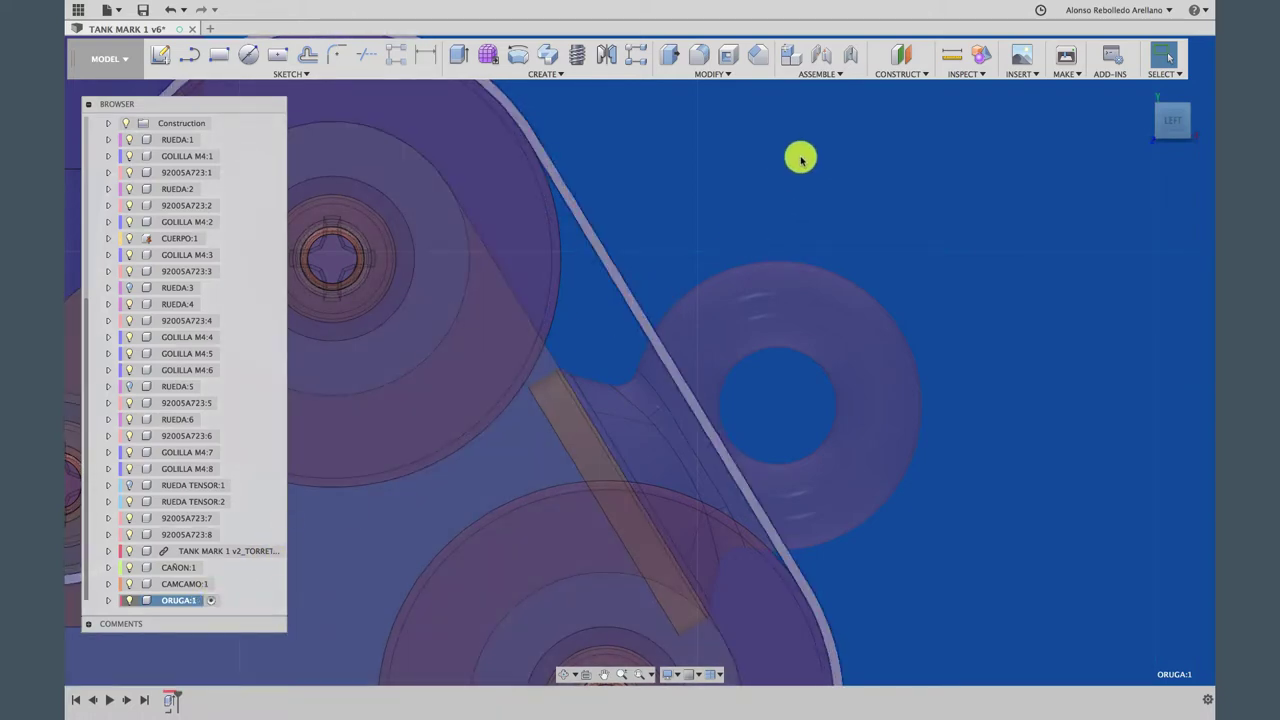
scroll(800, 160, down, 3)
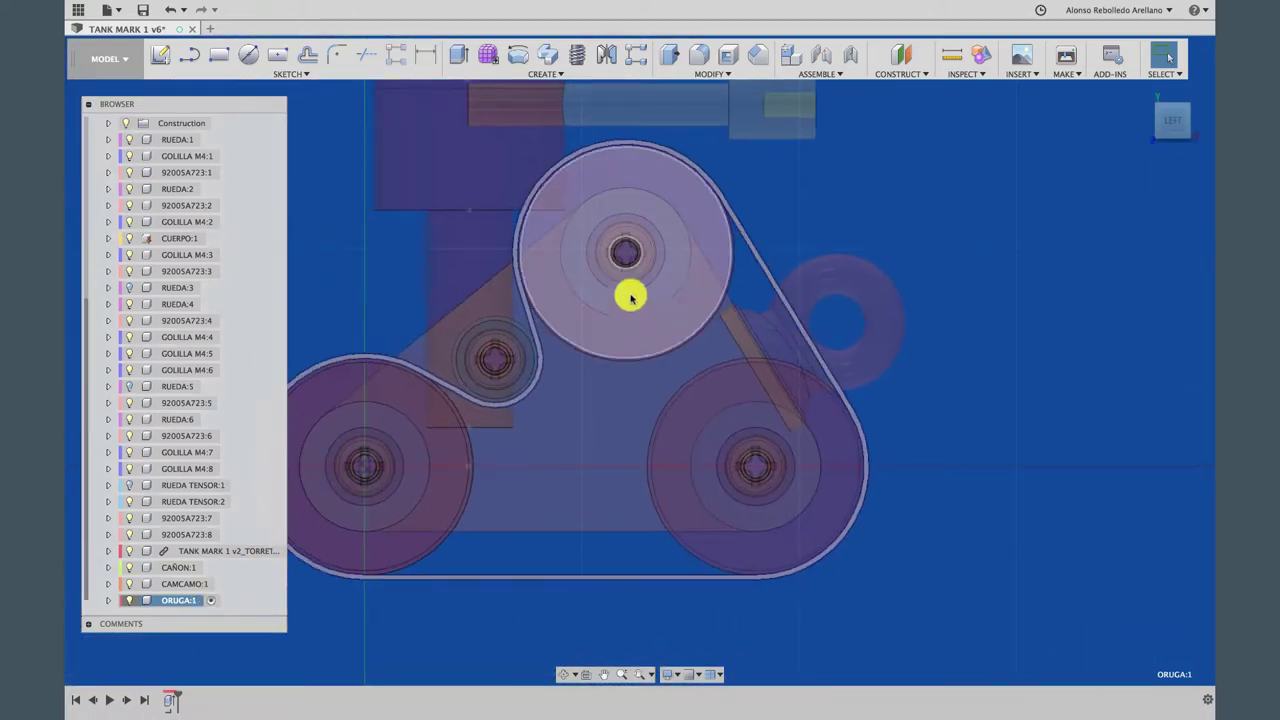
scroll(626, 486, up, 2)
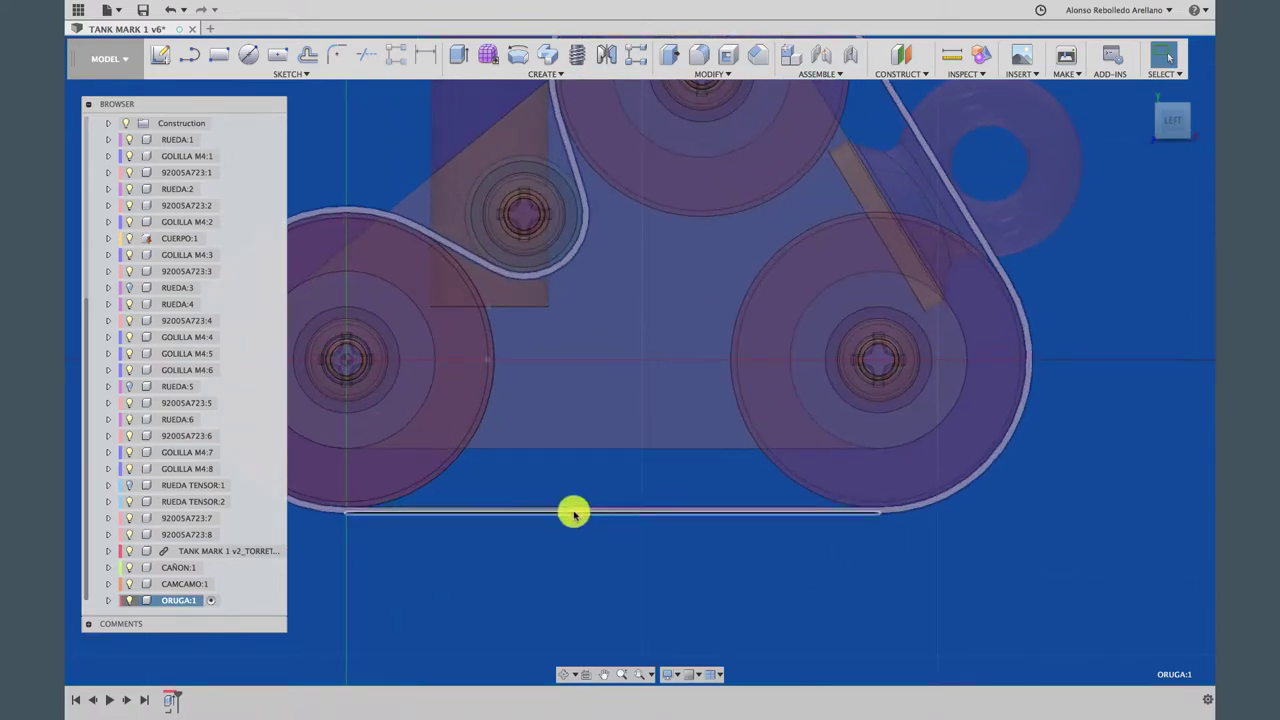
key(F6)
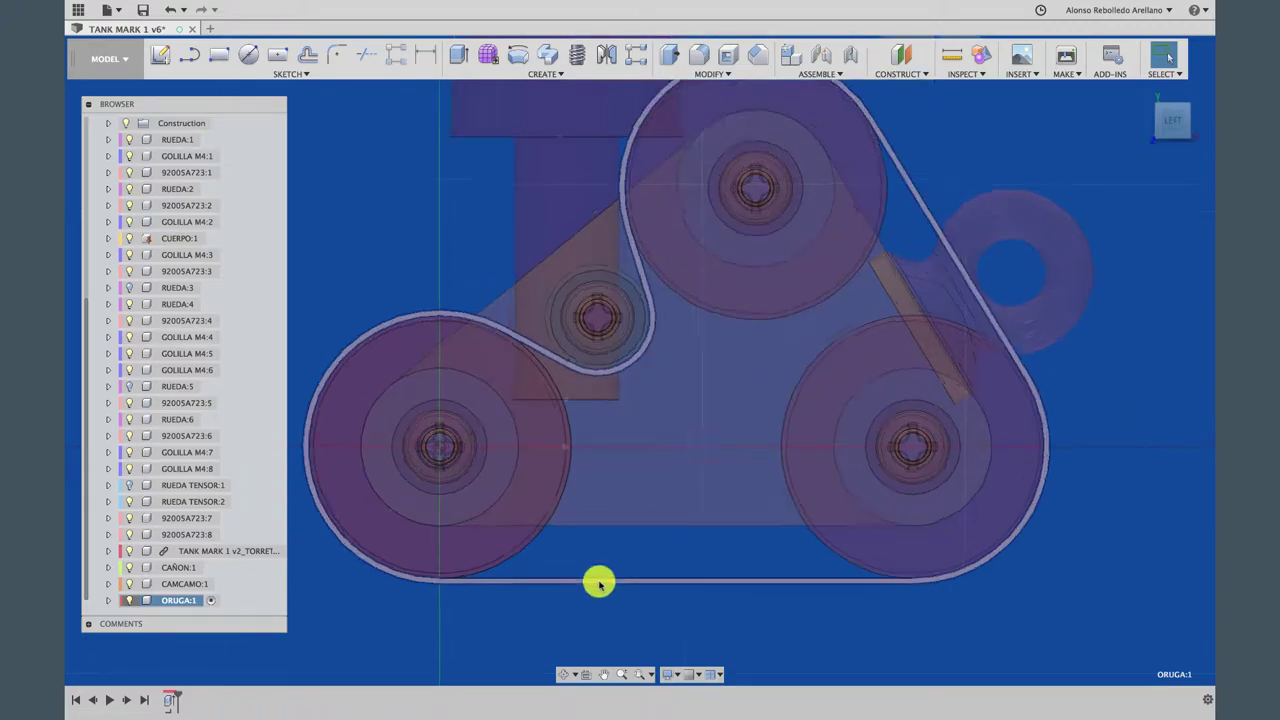
scroll(598, 583, up, 5)
scroll(598, 583, up, 2)
scroll(598, 583, up, 2)
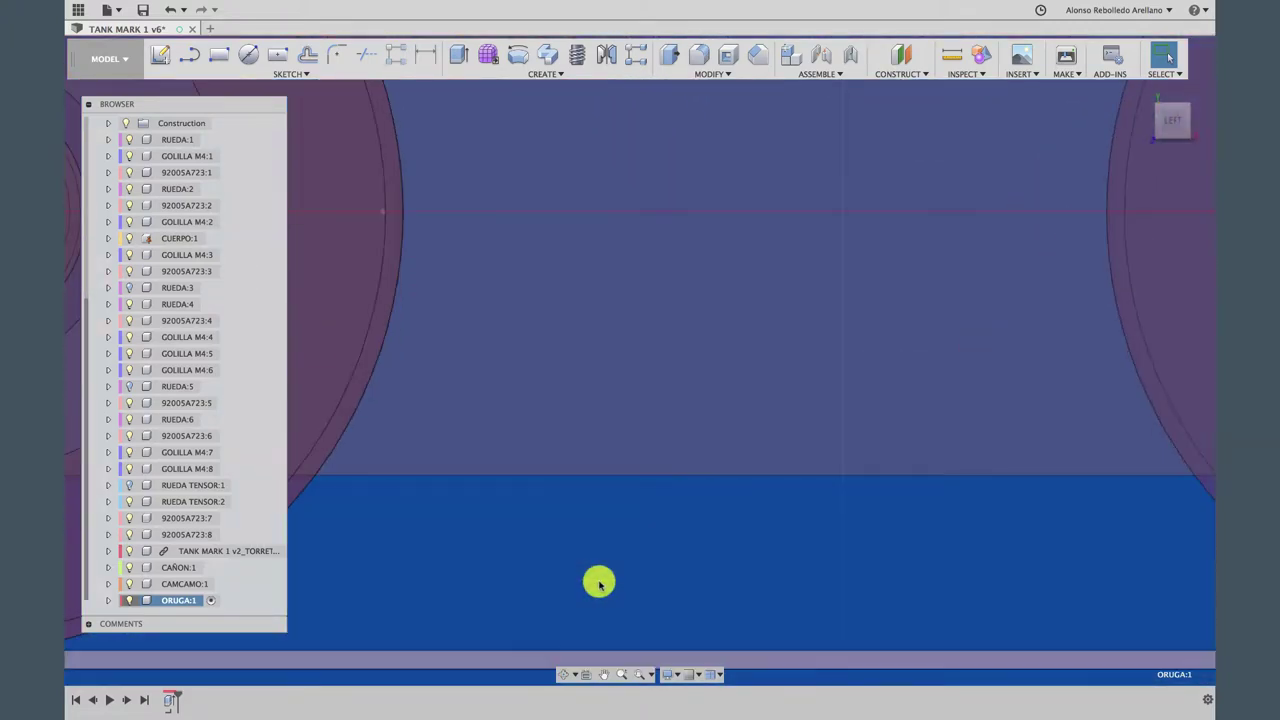
scroll(598, 583, up, 2)
scroll(598, 583, up, 2)
scroll(598, 583, up, 2)
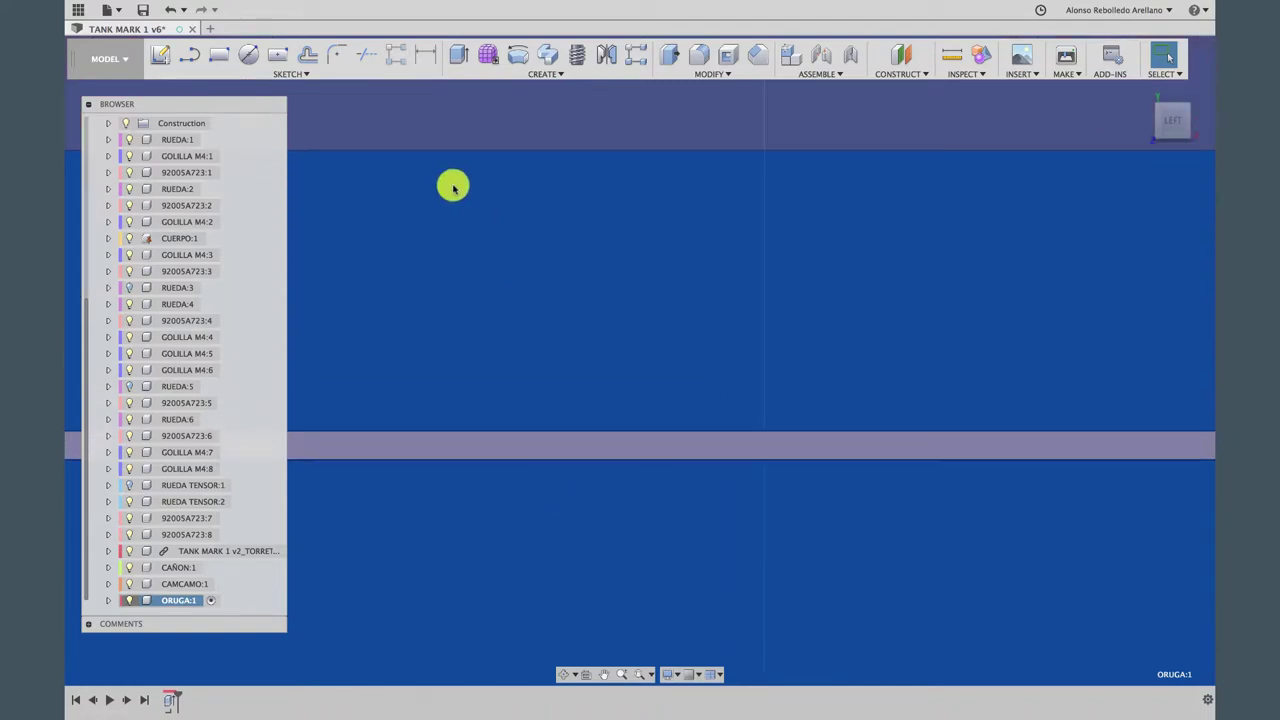
Discard the Center Rectangle sketch on the wrong face and Look At the track's side face
click(283, 57)
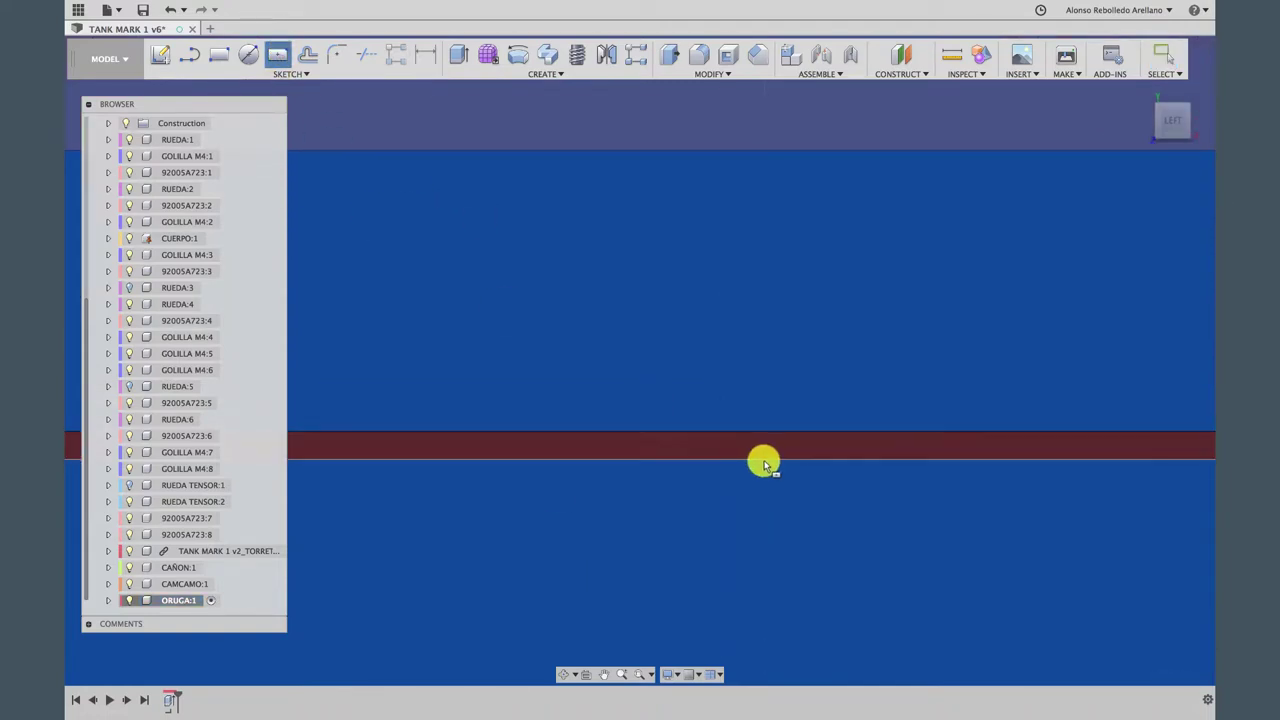
click(763, 463)
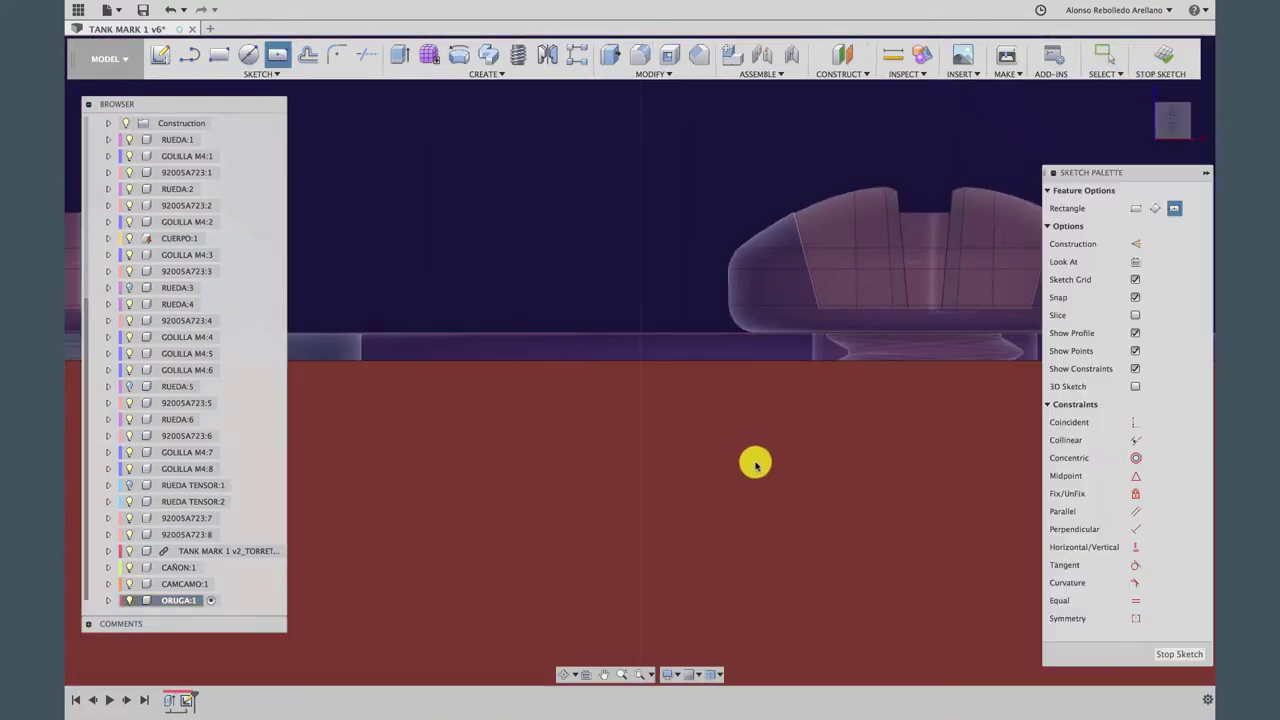
click(1168, 55)
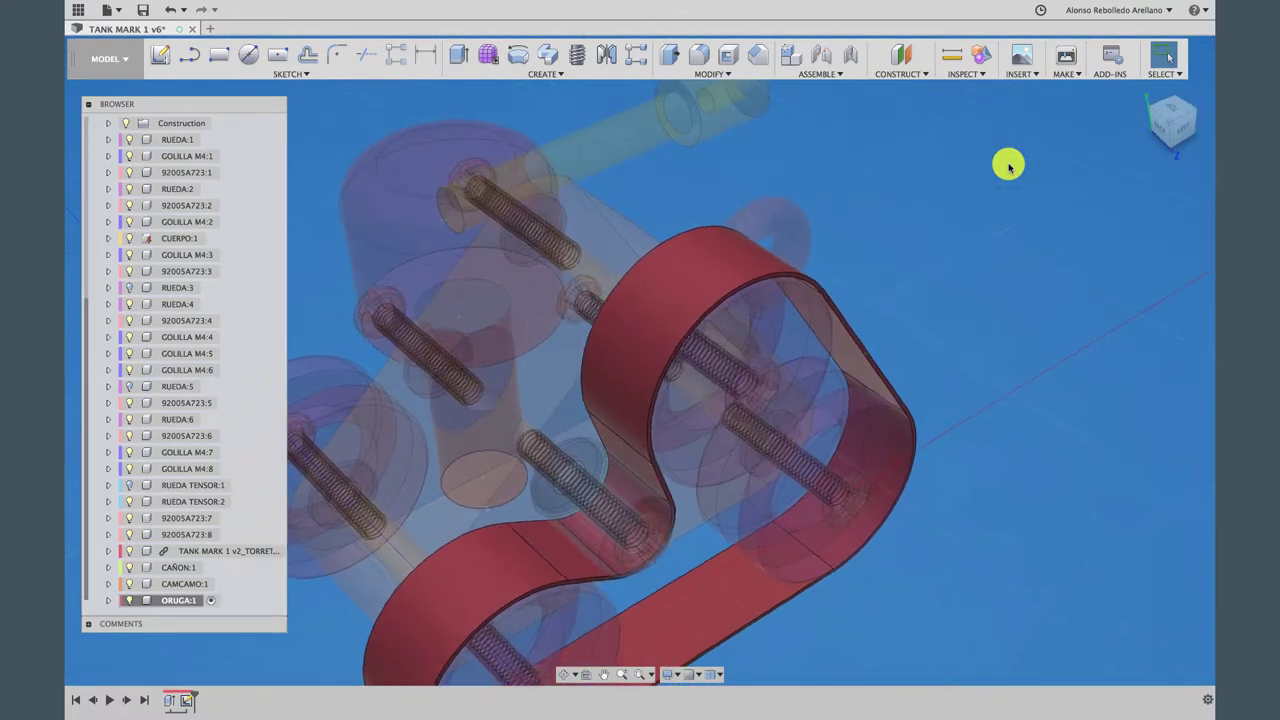
click(585, 676)
click(595, 543)
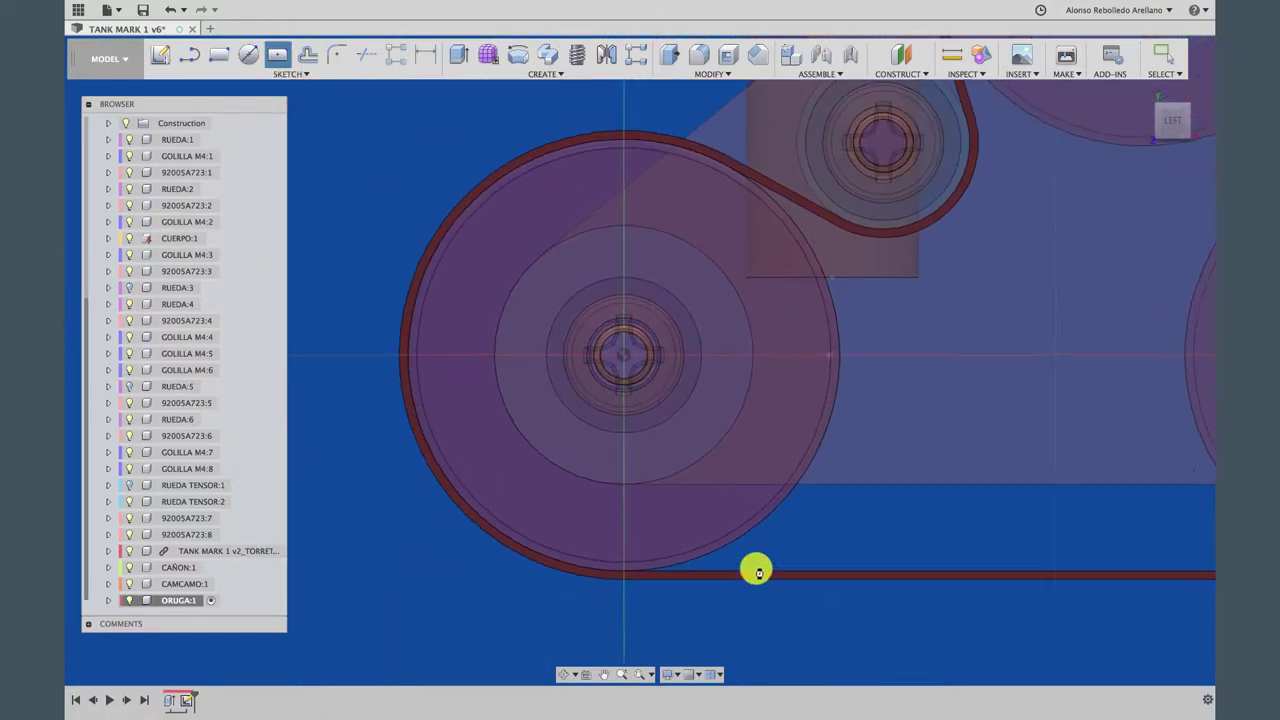
Sketch a 0.7 mm wide centre rectangle on the track face against its lower run
click(806, 626)
click(807, 626)
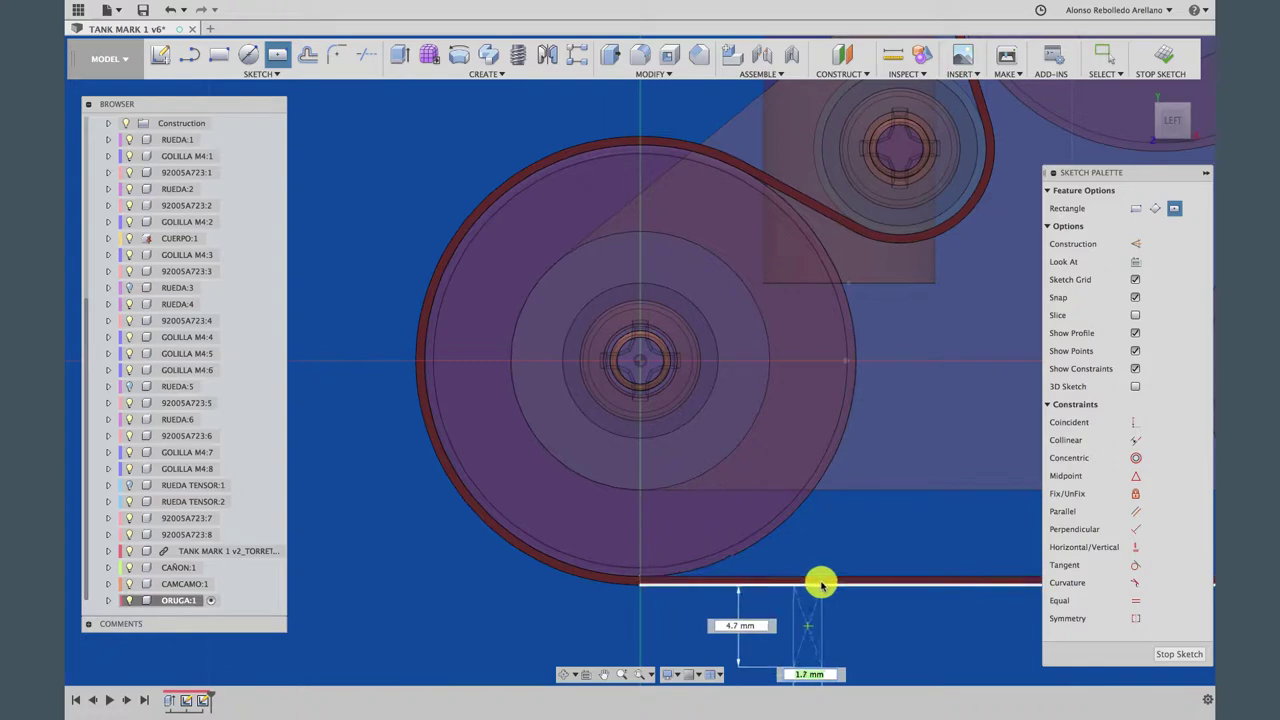
scroll(818, 582, up, 2)
scroll(821, 585, up, 2)
scroll(820, 540, up, 2)
scroll(823, 503, up, 1)
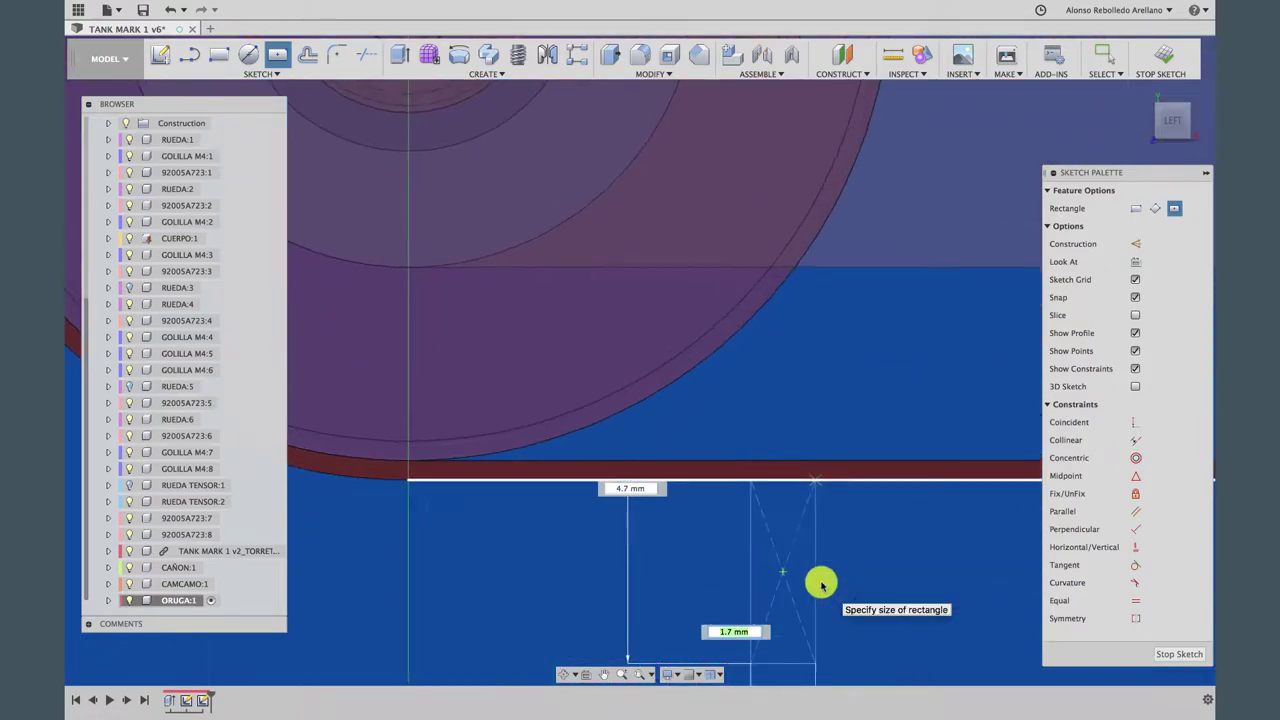
scroll(790, 515, up, 1)
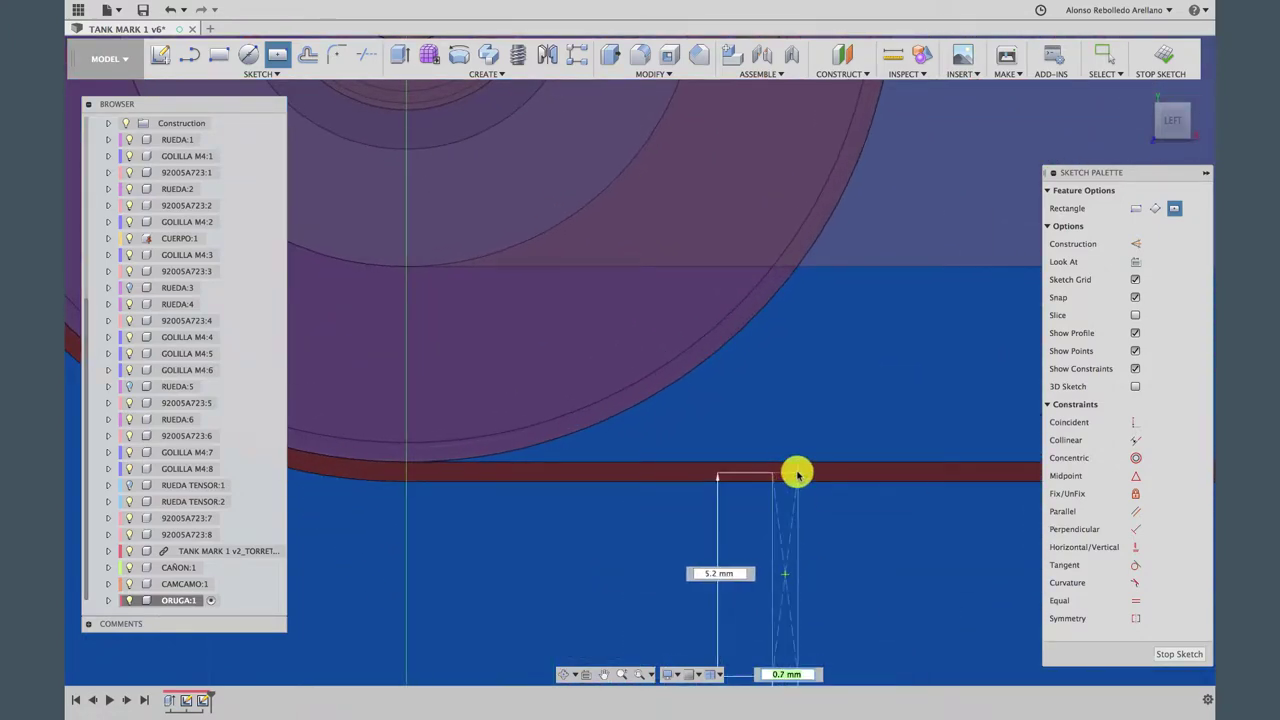
click(797, 473)
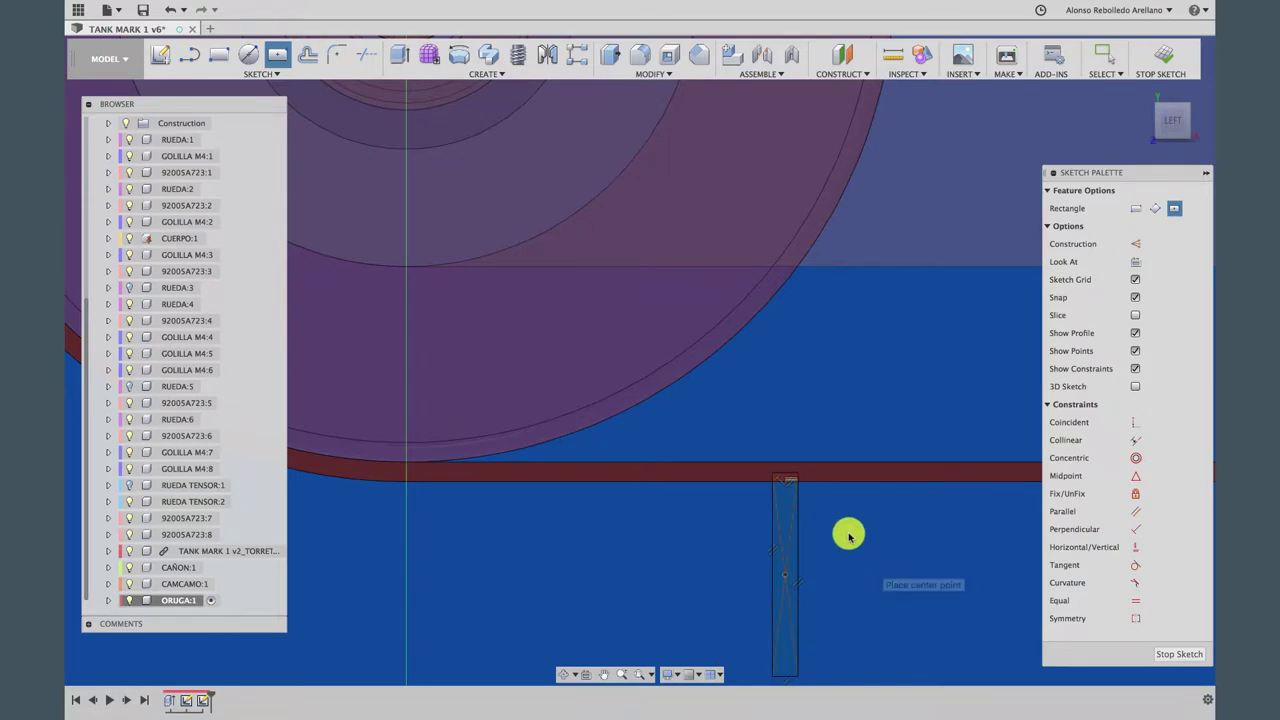
scroll(840, 535, up, 1)
scroll(837, 534, up, 1)
scroll(800, 515, up, 2)
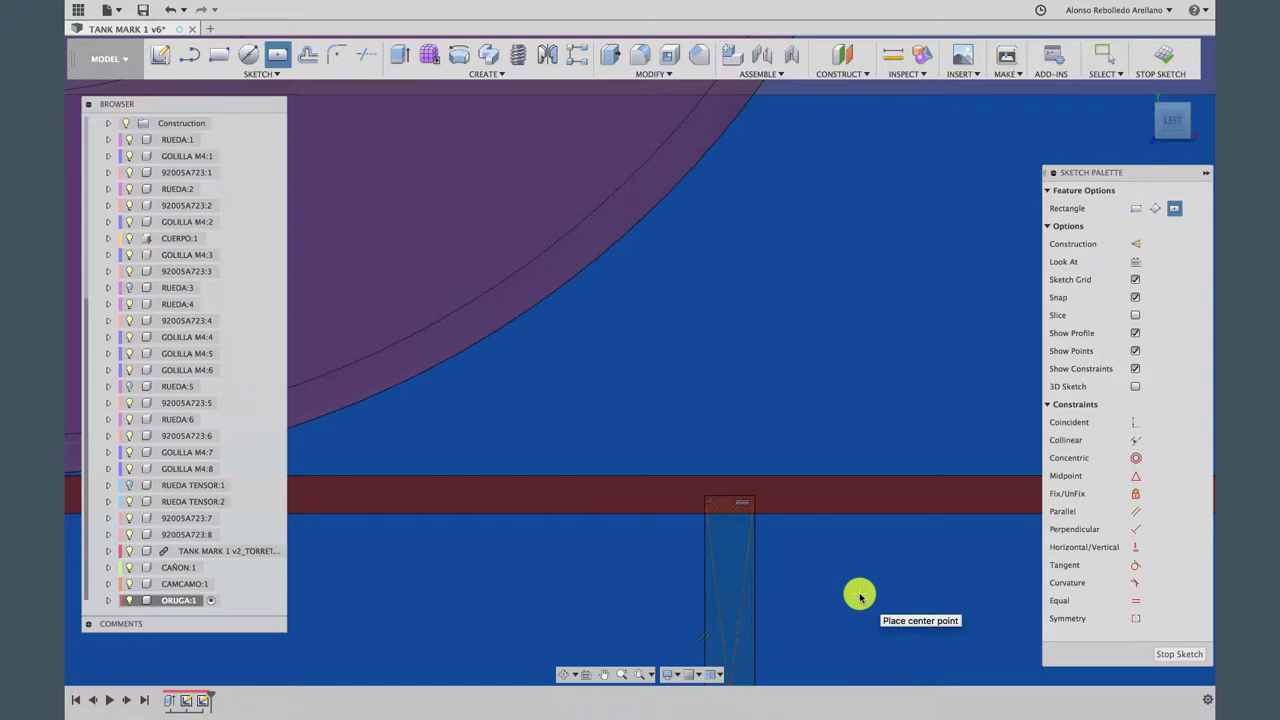
scroll(860, 597, down, 1)
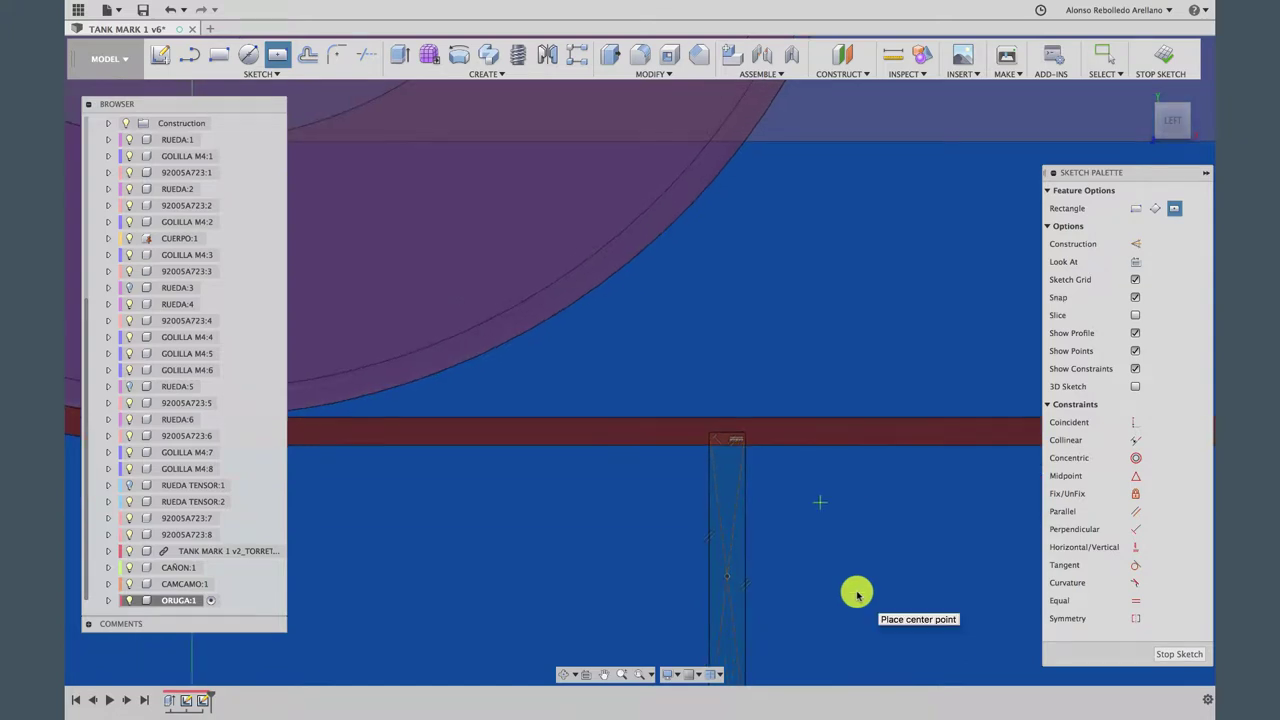
scroll(856, 594, down, 1)
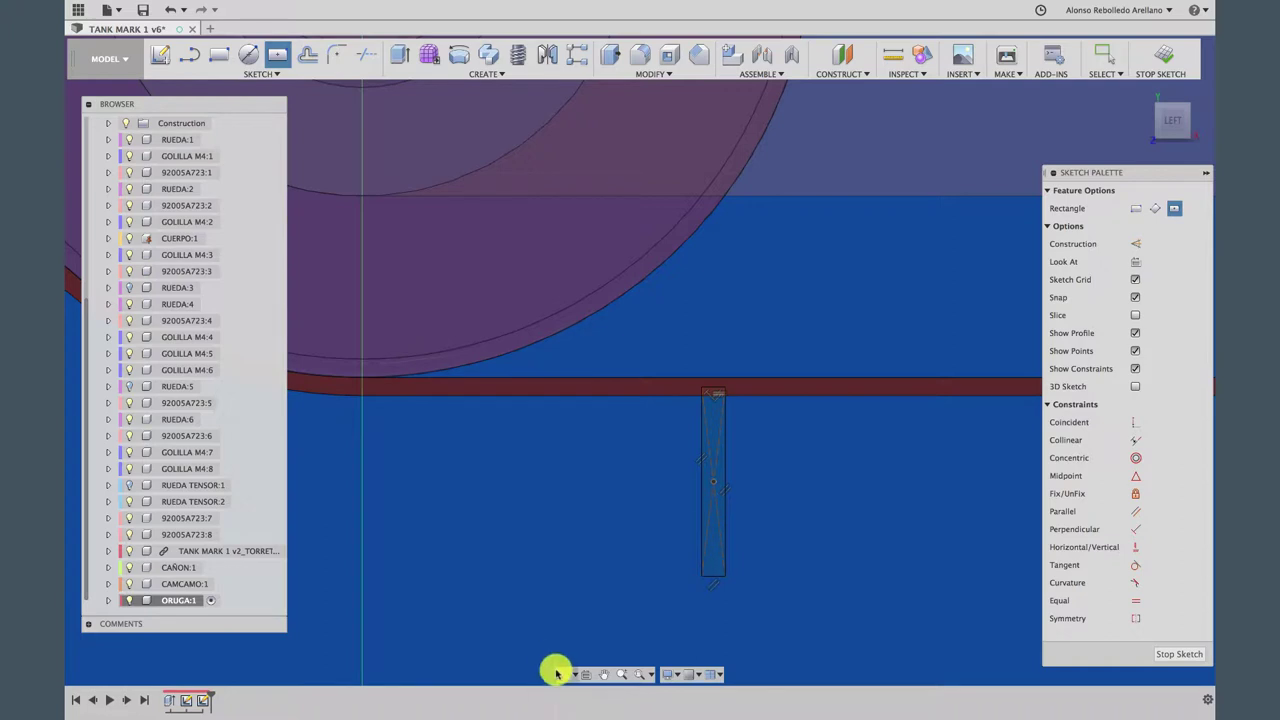
click(557, 673)
Extrude the rectangle -15 mm as a Cut, slitting a groove across the ORUGA track
mouse_move(643, 477)
mouse_down()
mouse_move(699, 443)
mouse_move(717, 400)
mouse_up()
key(e)
click(706, 397)
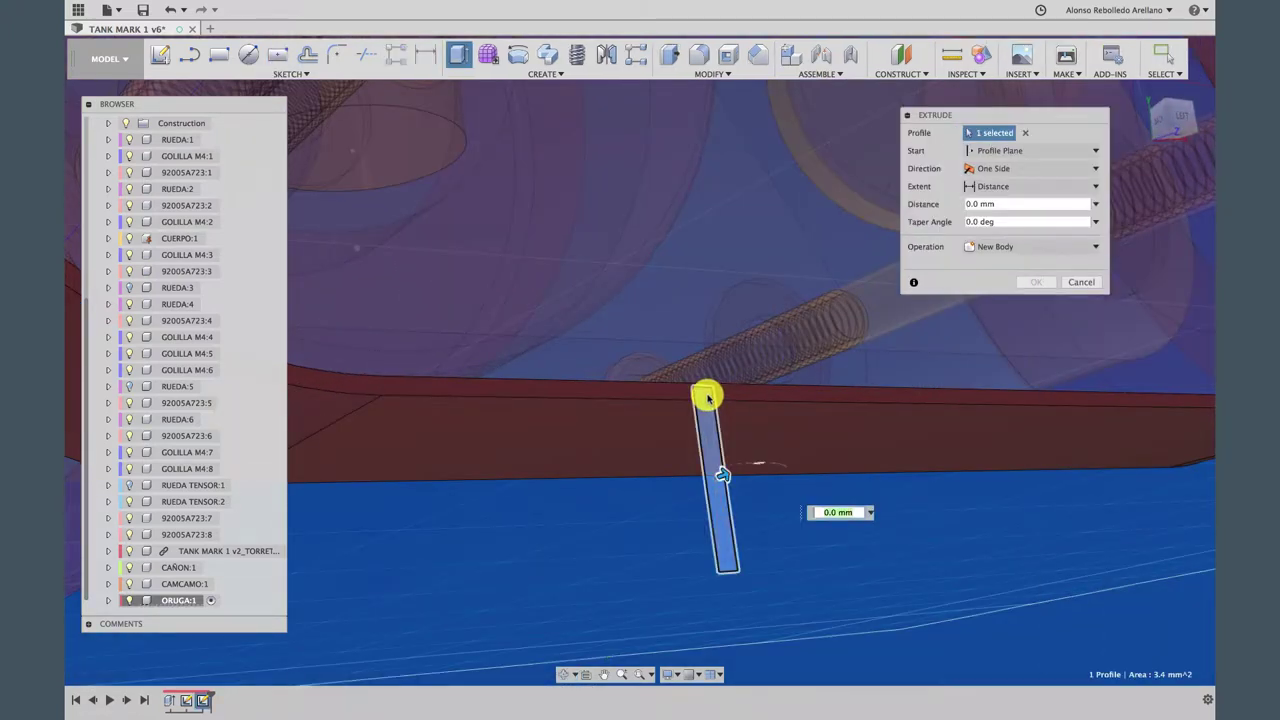
mouse_move(722, 474)
mouse_down()
mouse_move(574, 529)
mouse_move(613, 423)
mouse_move(603, 401)
mouse_up()
click(566, 674)
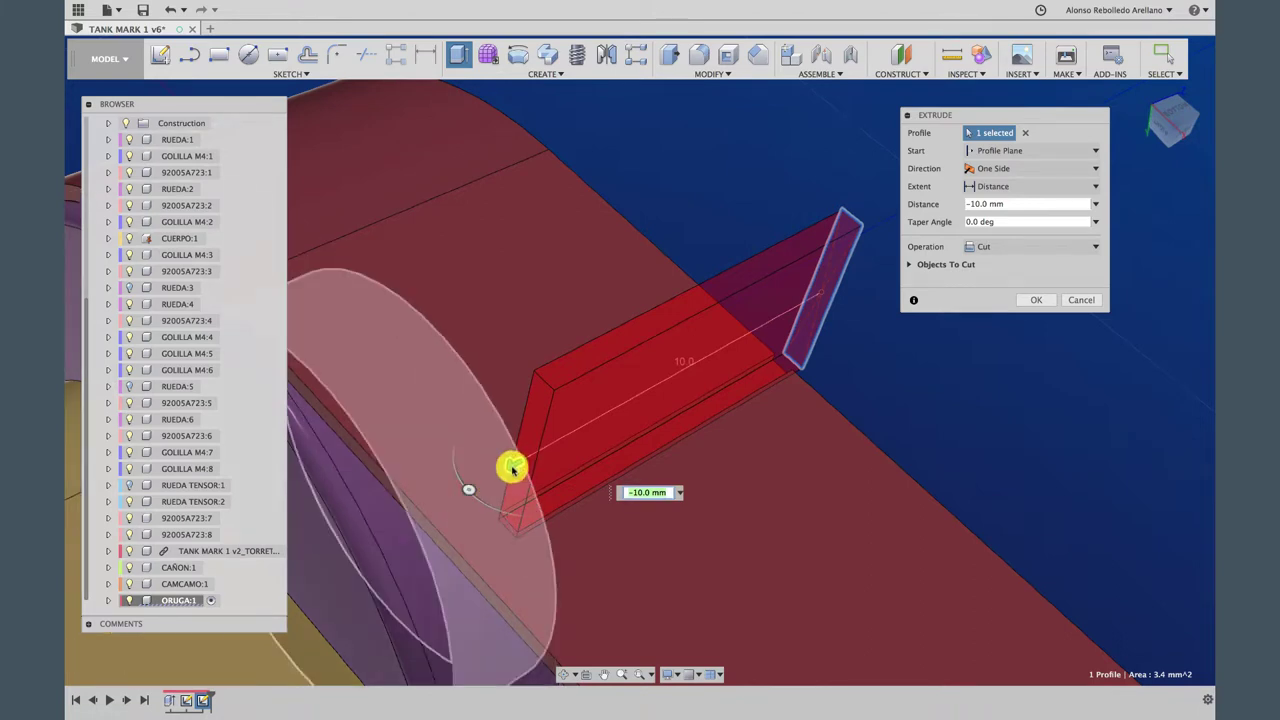
drag(432, 532, 426, 534)
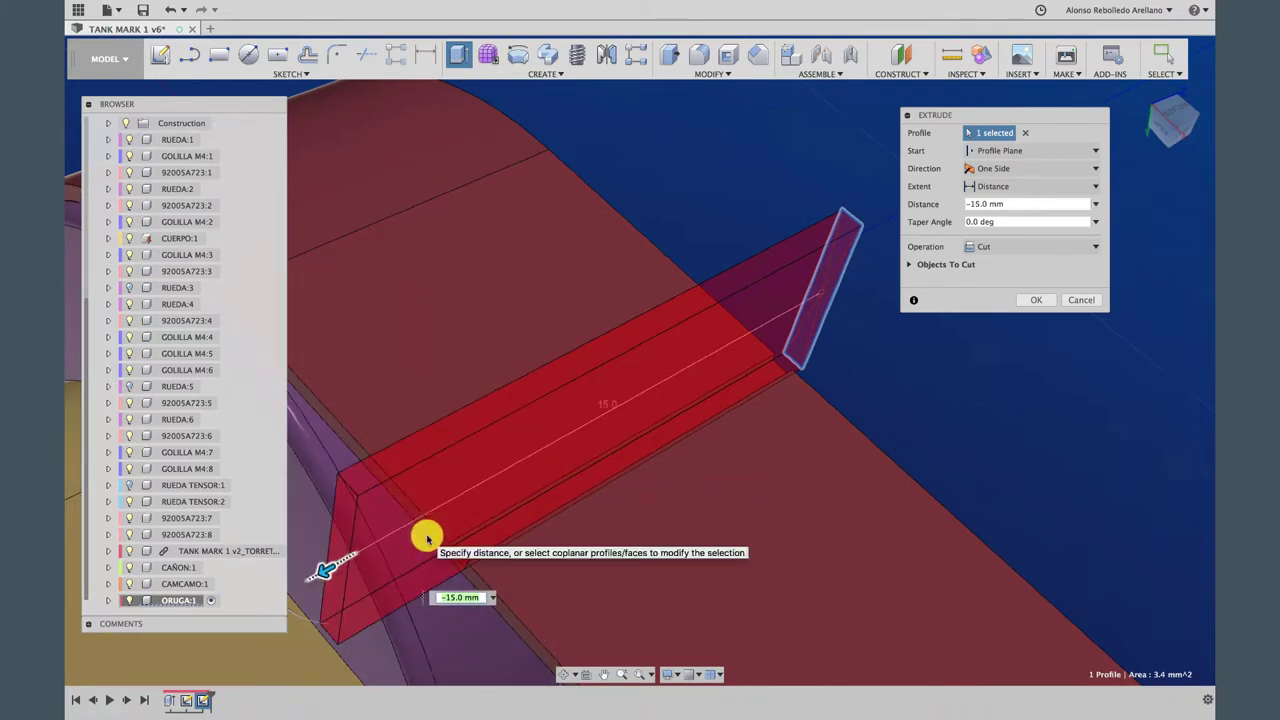
click(1036, 300)
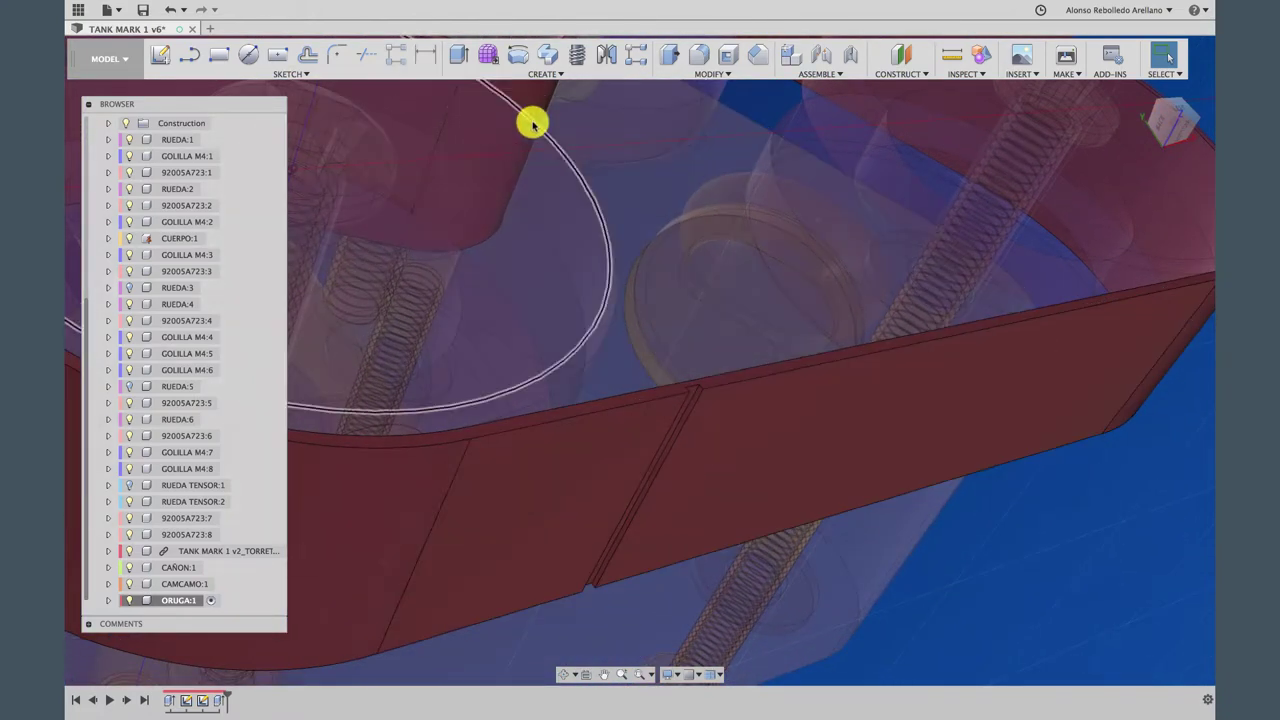
Start Pattern on Path with the Extrude2 groove cut as the object to repeat
click(557, 74)
mouse_move(520, 307)
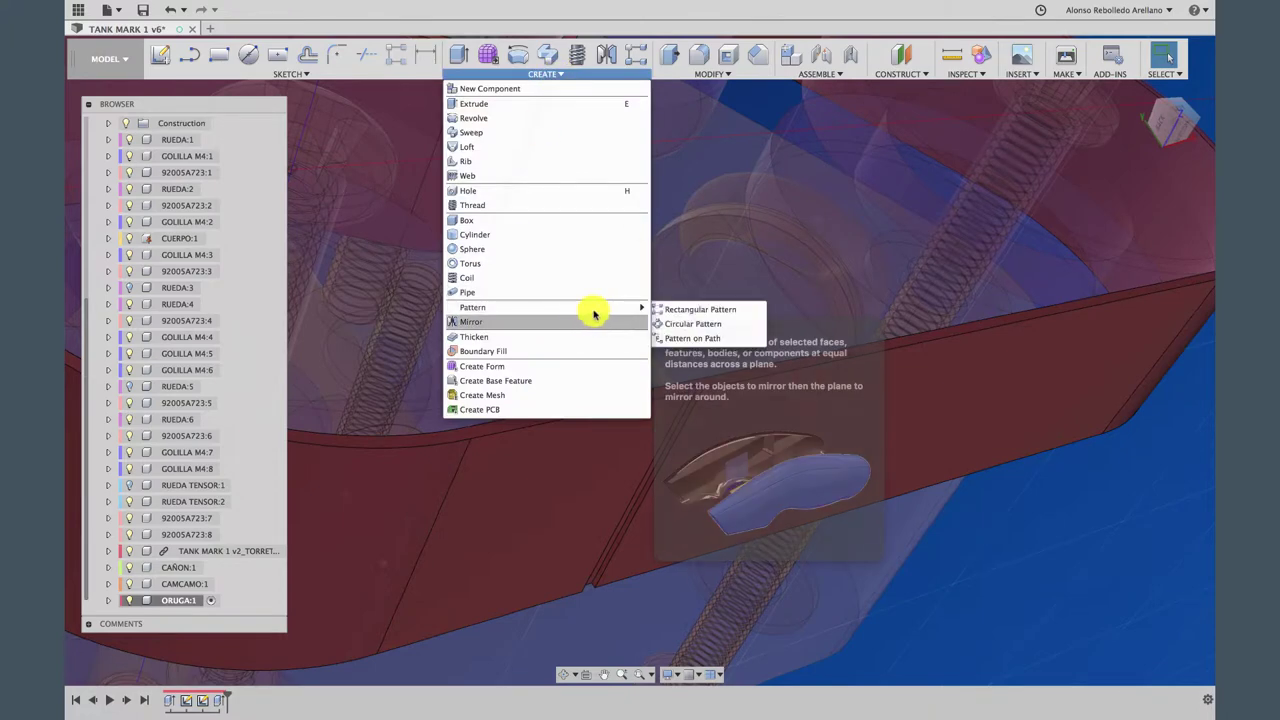
click(690, 340)
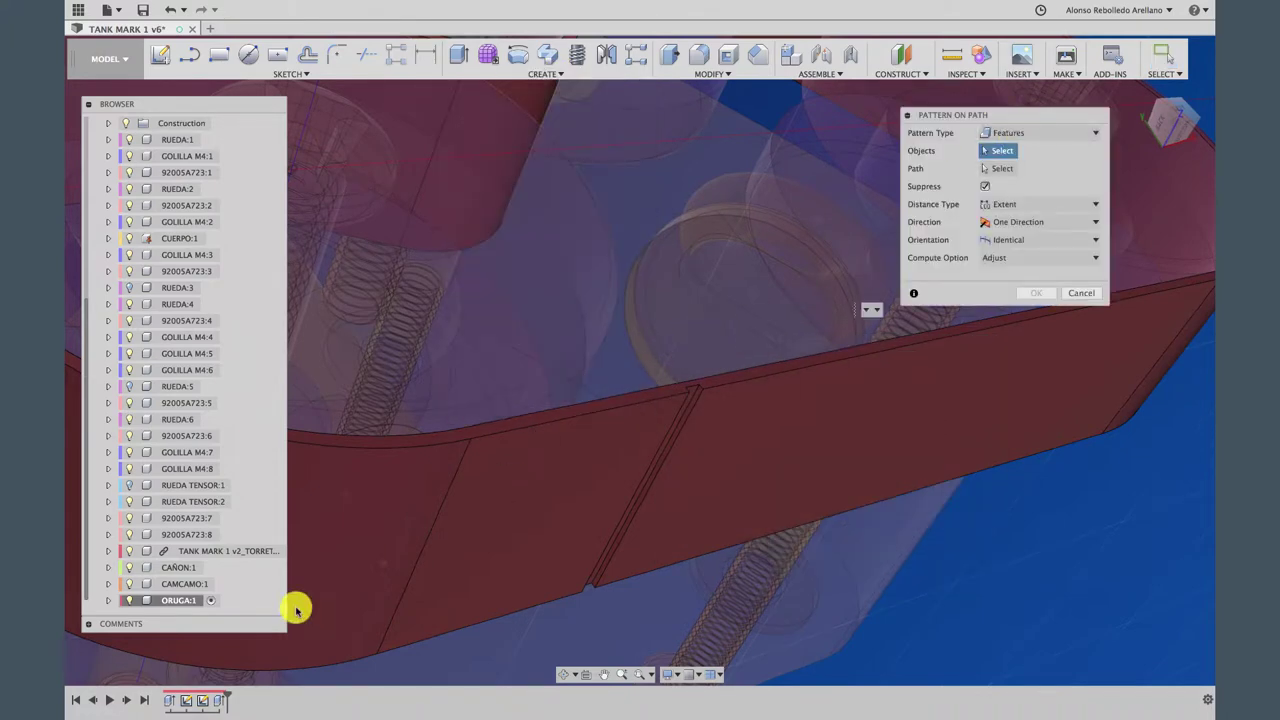
click(217, 702)
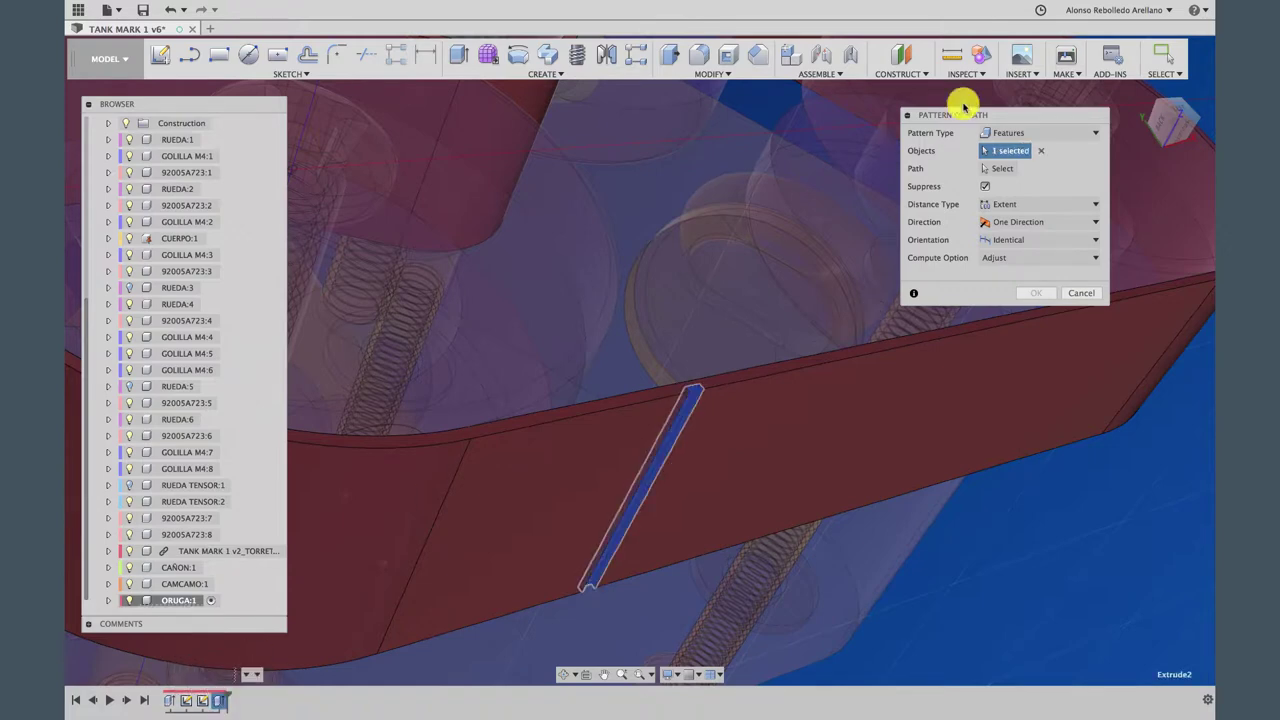
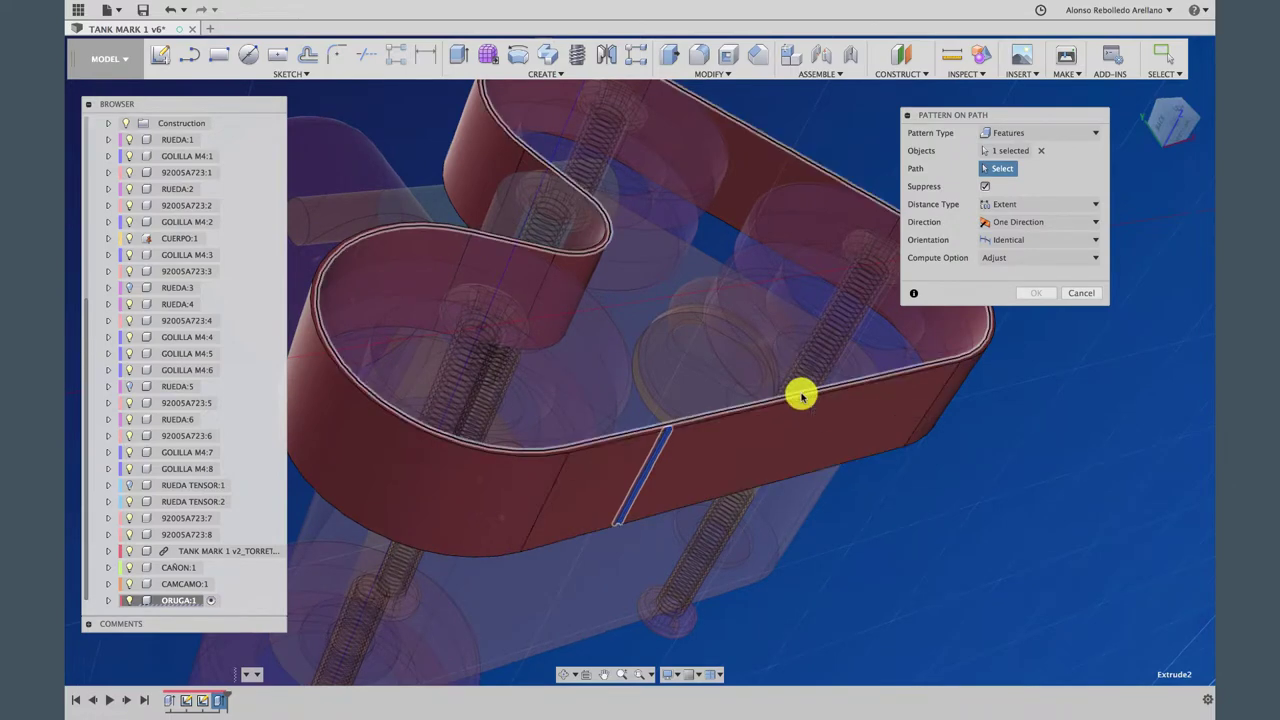
Pattern the tooth around the track edge loop: 20 copies spread over 209.4 mm
click(801, 397)
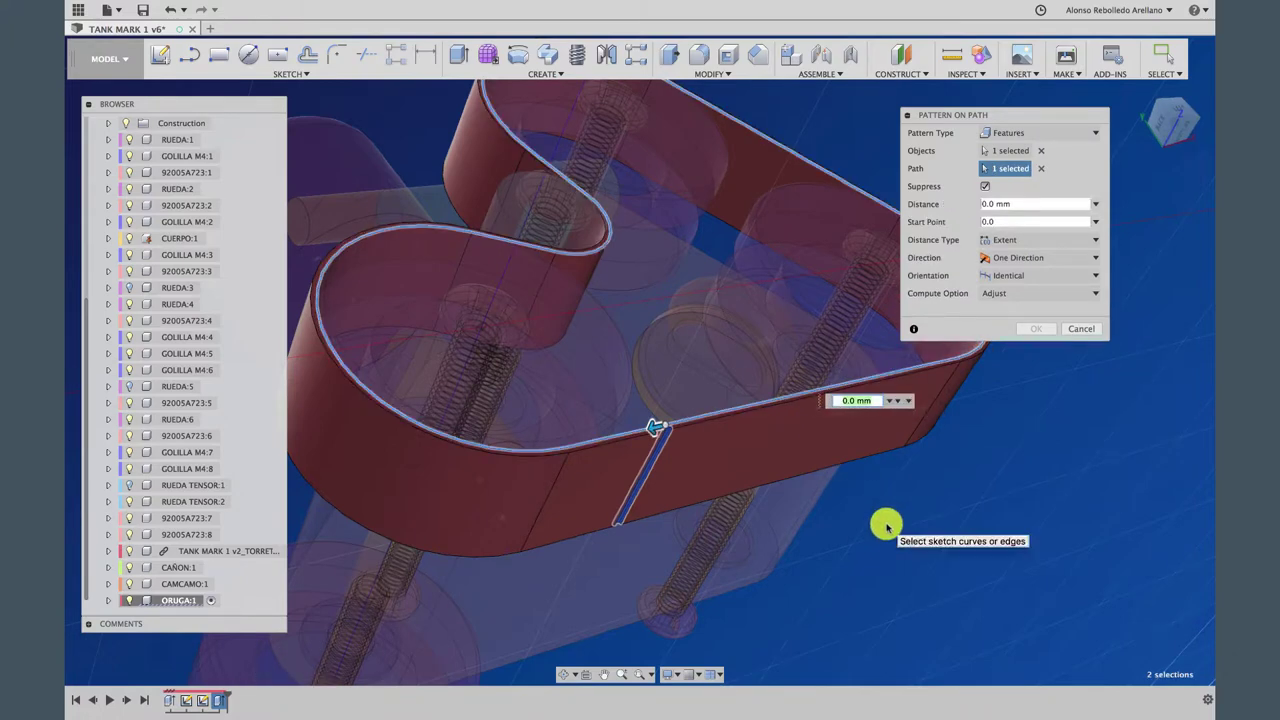
scroll(714, 472, down, 2)
scroll(714, 472, down, 2)
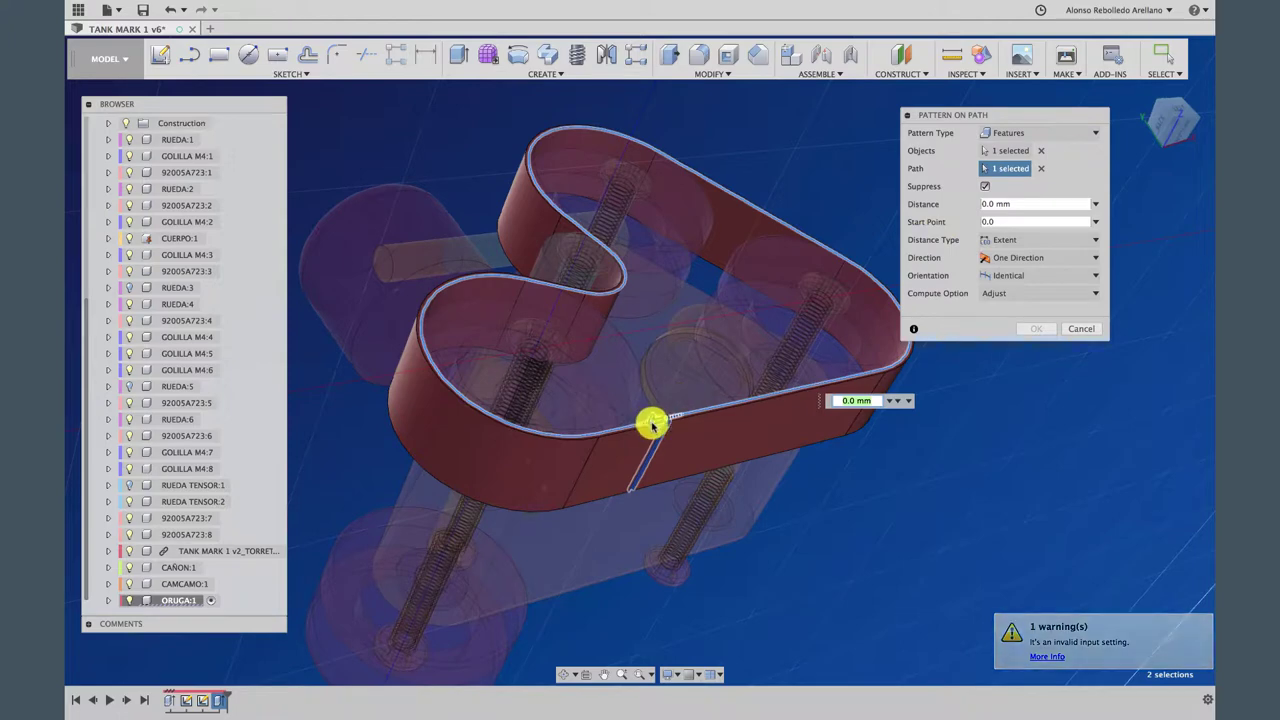
mouse_move(654, 421)
mouse_down()
mouse_move(482, 400)
mouse_move(635, 222)
mouse_move(574, 177)
mouse_move(563, 109)
mouse_move(634, 80)
mouse_move(829, 251)
mouse_move(880, 323)
mouse_move(840, 397)
mouse_move(766, 413)
mouse_move(814, 357)
mouse_up()
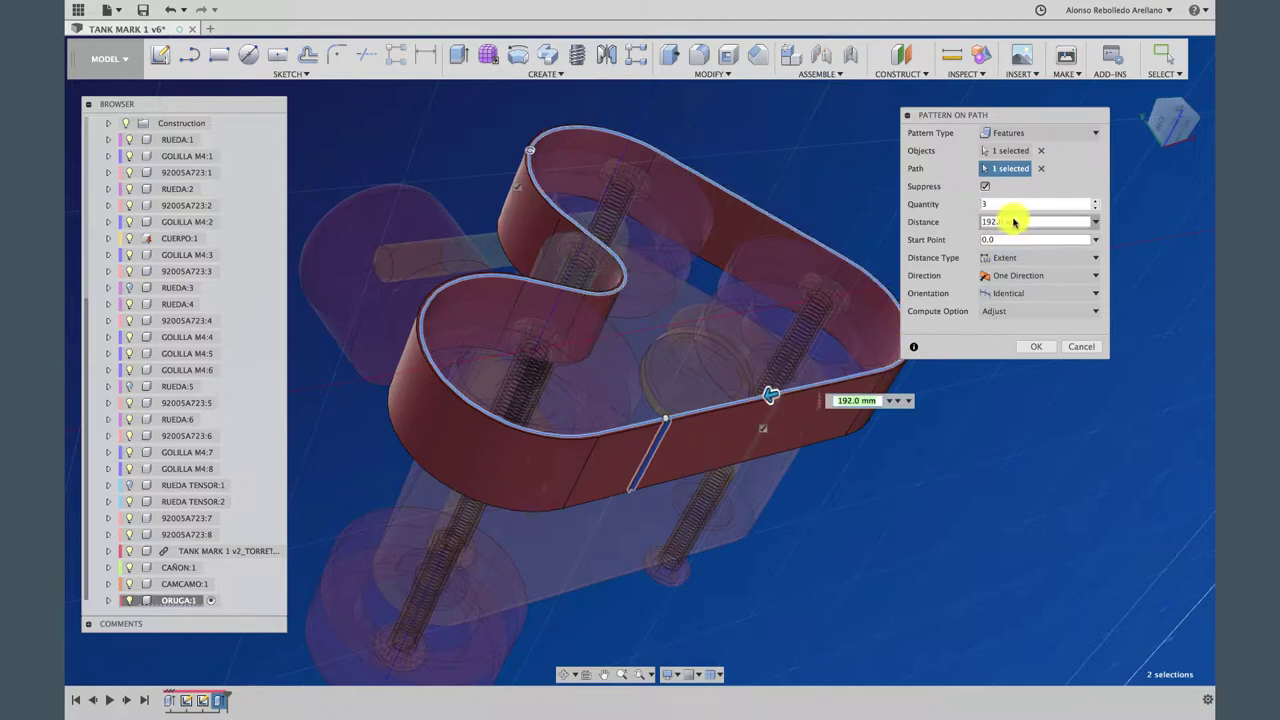
click(1004, 206)
text(20)
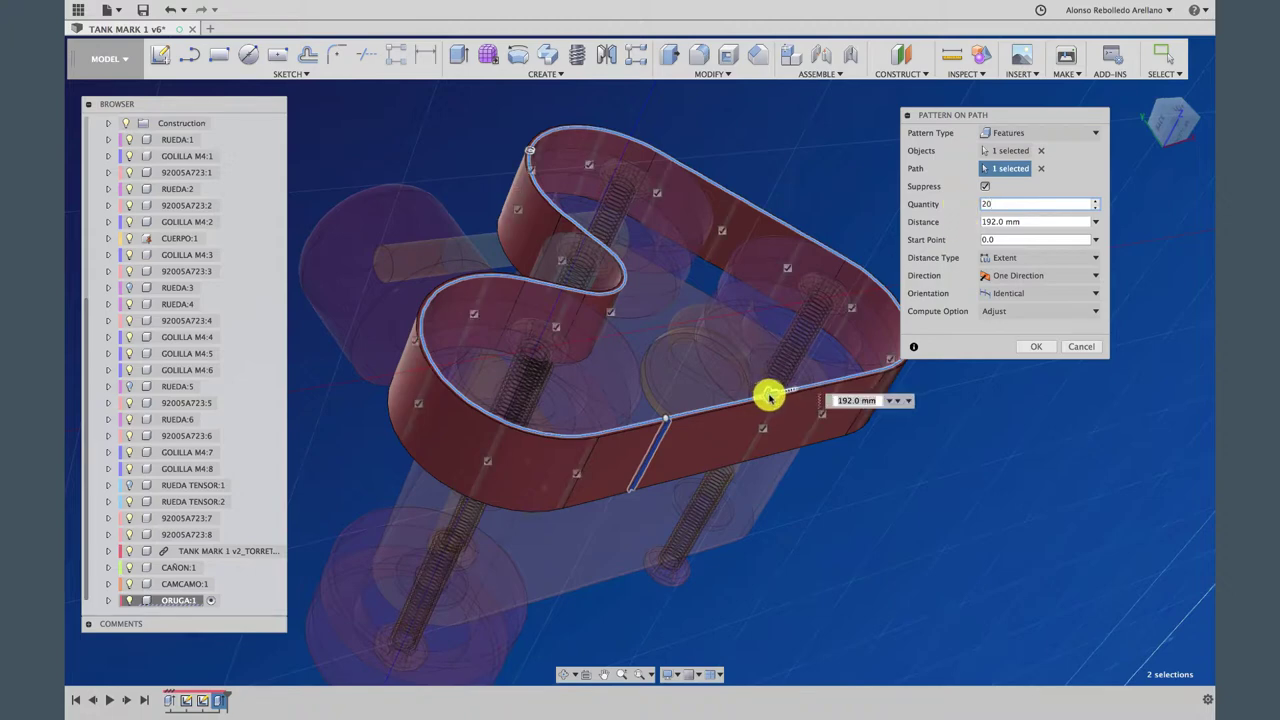
drag(772, 386, 656, 423)
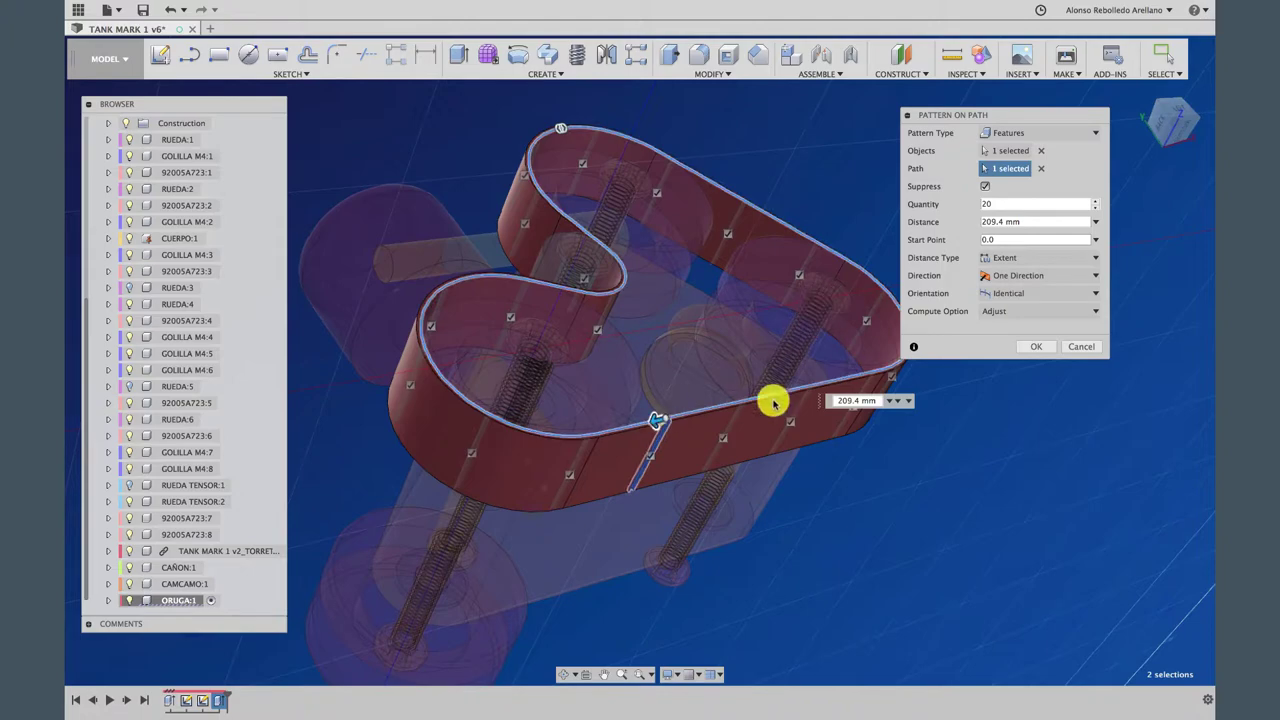
click(565, 670)
mouse_move(571, 634)
mouse_down()
mouse_move(634, 486)
mouse_move(885, 252)
mouse_up()
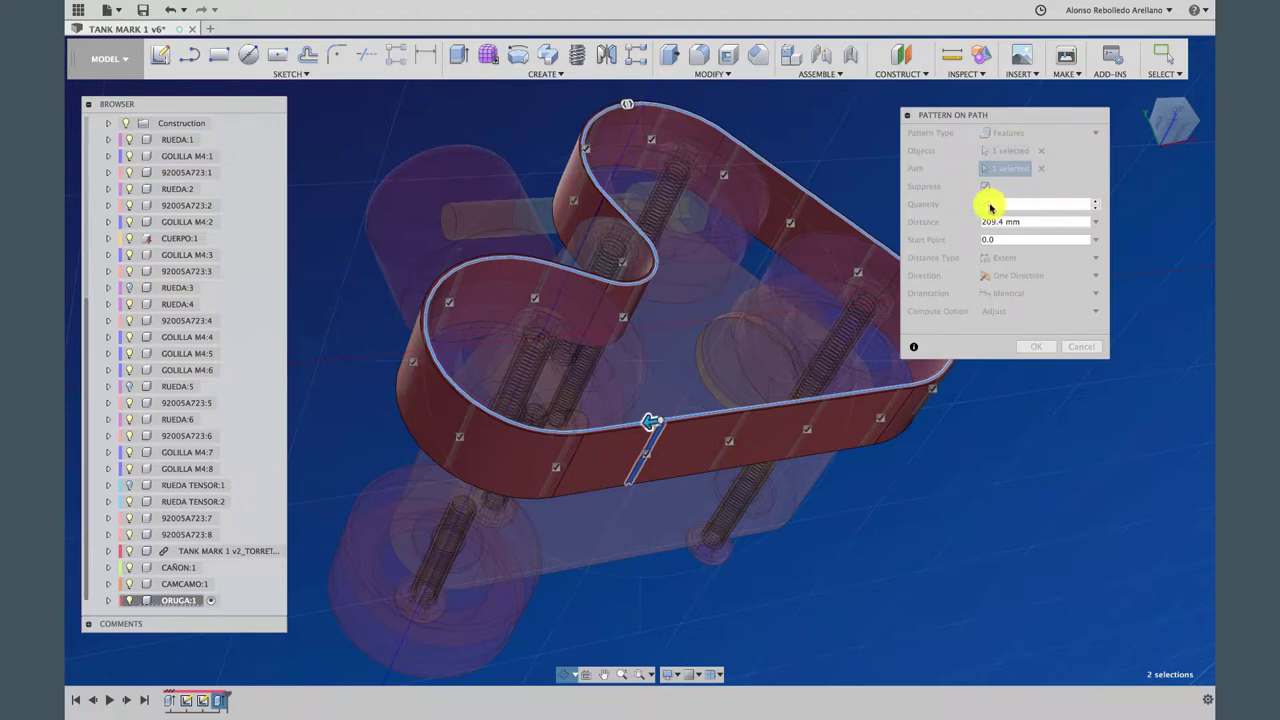
Raise the tooth pattern quantity to 50 and check it from the left and an oblique view
click(1001, 206)
text(50)
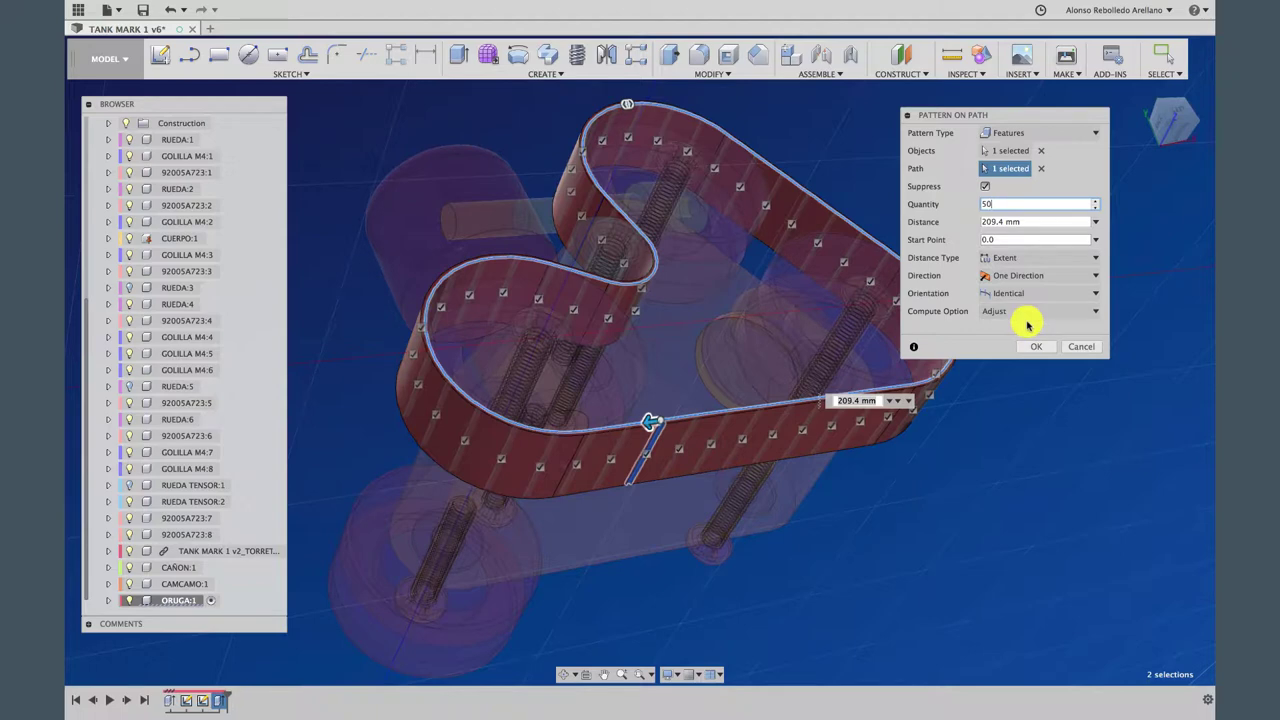
click(1172, 110)
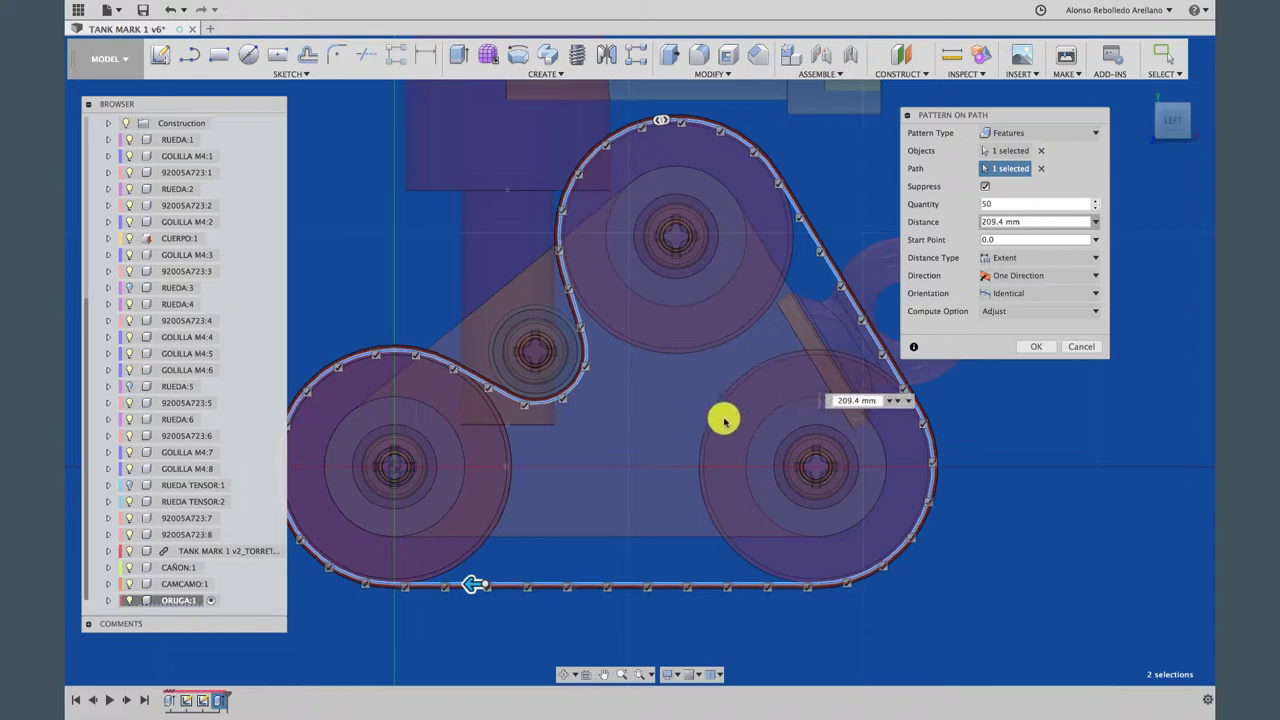
click(566, 675)
mouse_move(640, 400)
mouse_down()
mouse_move(684, 355)
mouse_move(457, 583)
mouse_up()
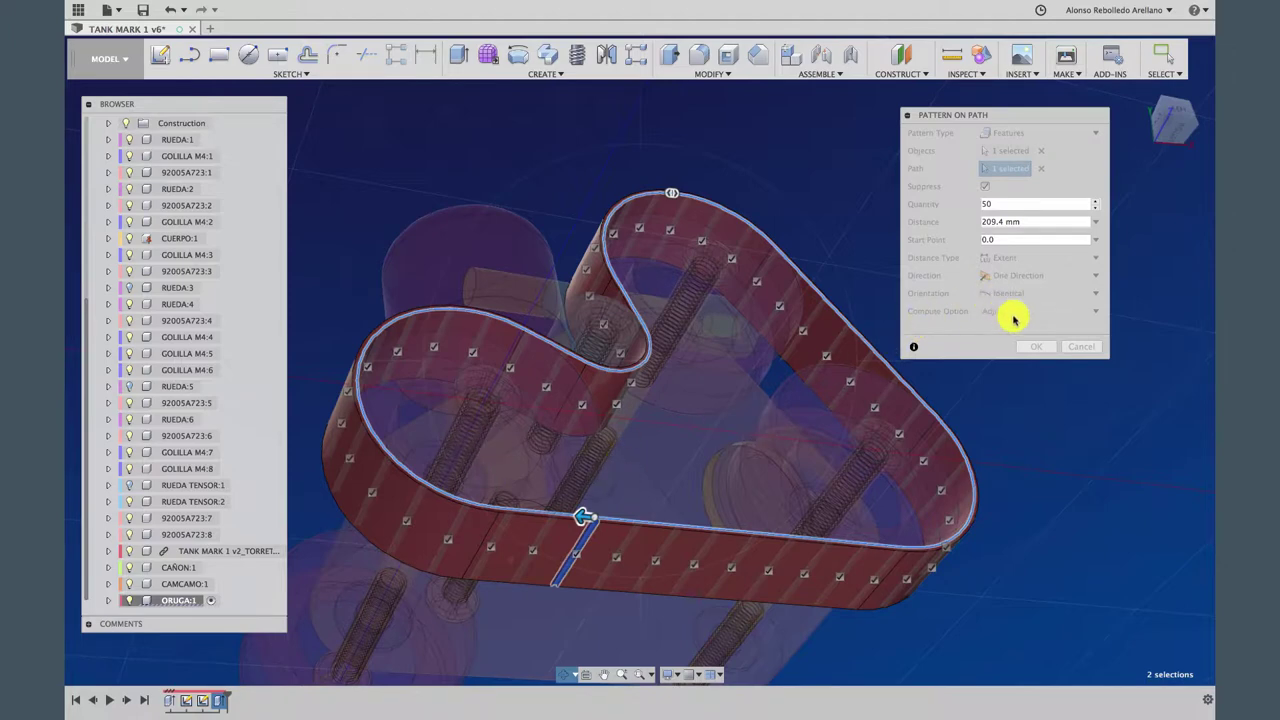
key(Escape)
Set the pattern orientation to Path Direction and create the 50-tooth pattern
click(1083, 293)
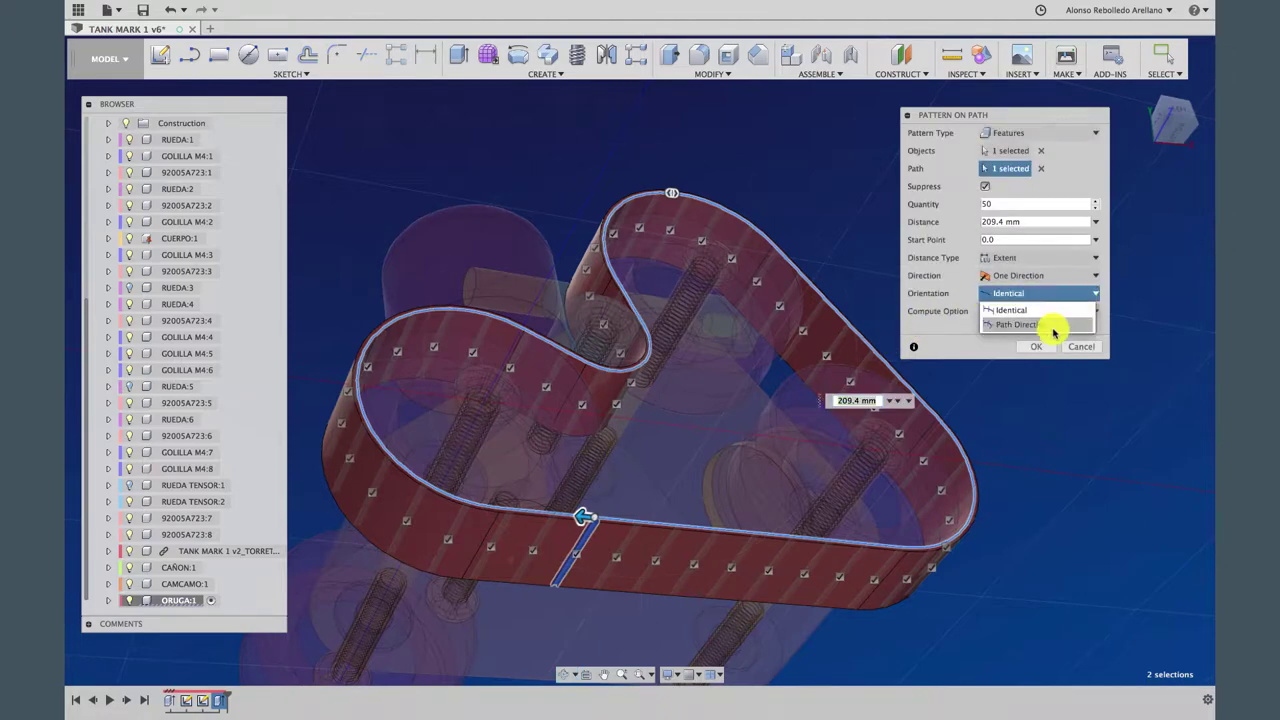
click(1054, 325)
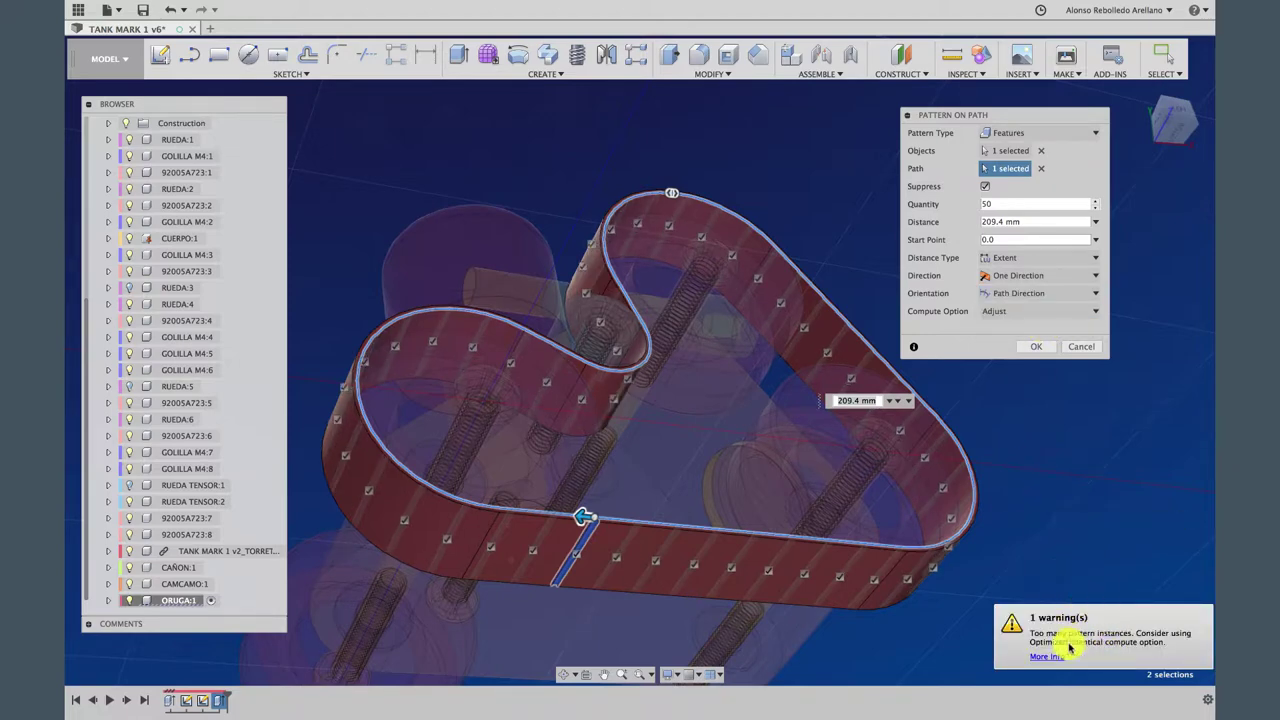
click(1038, 349)
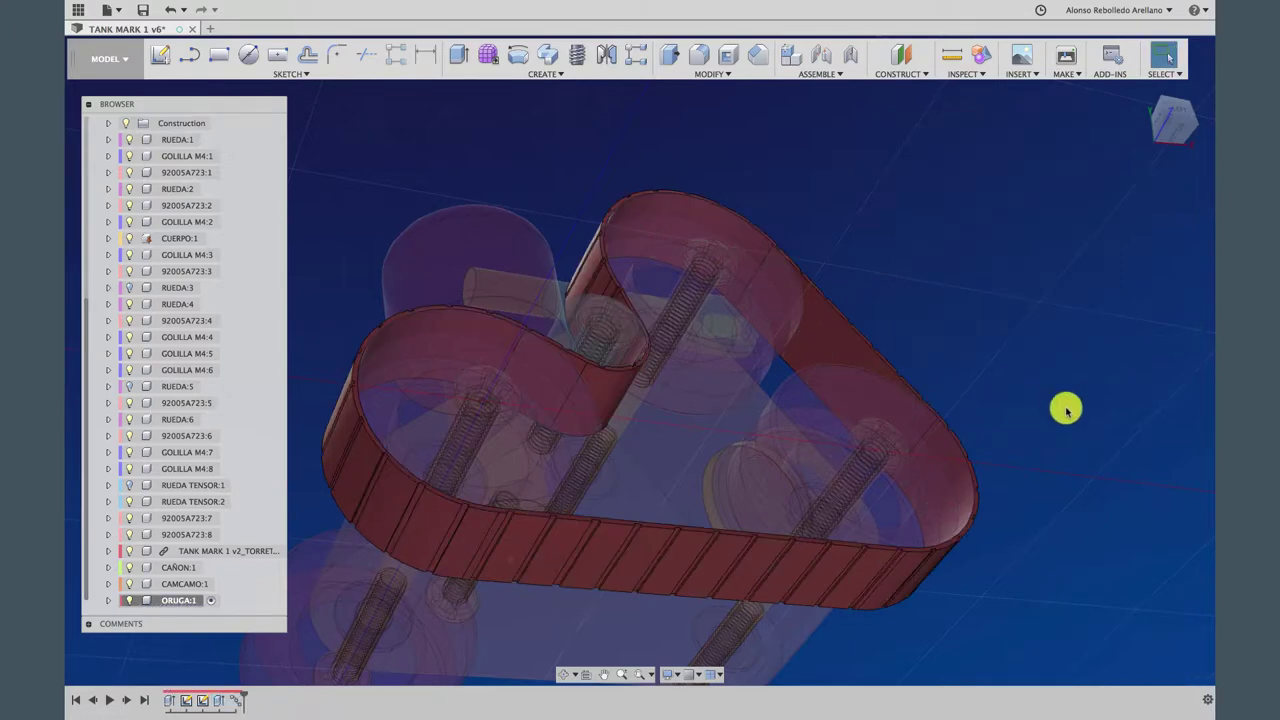
Orbit around the model to inspect the finished toothed track
click(564, 674)
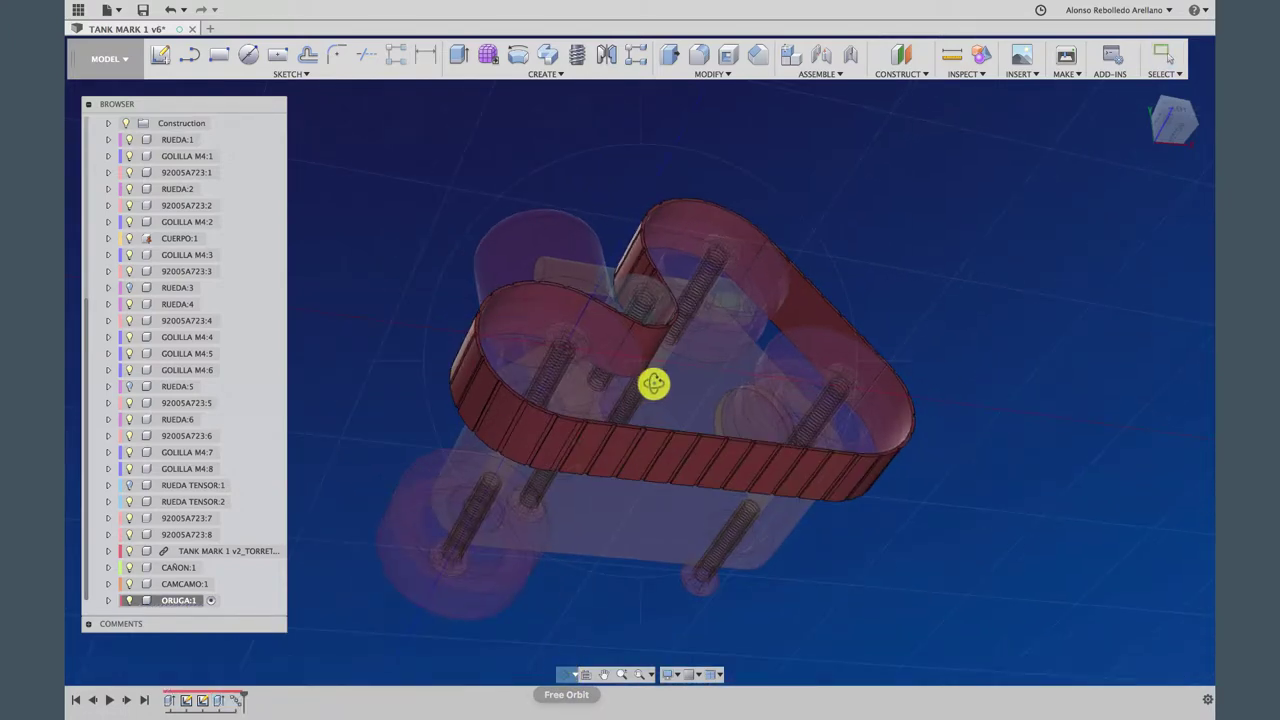
mouse_move(651, 380)
mouse_down()
mouse_move(653, 428)
mouse_move(709, 342)
mouse_move(695, 343)
mouse_move(697, 326)
mouse_move(729, 314)
mouse_move(674, 314)
mouse_move(683, 289)
mouse_up()
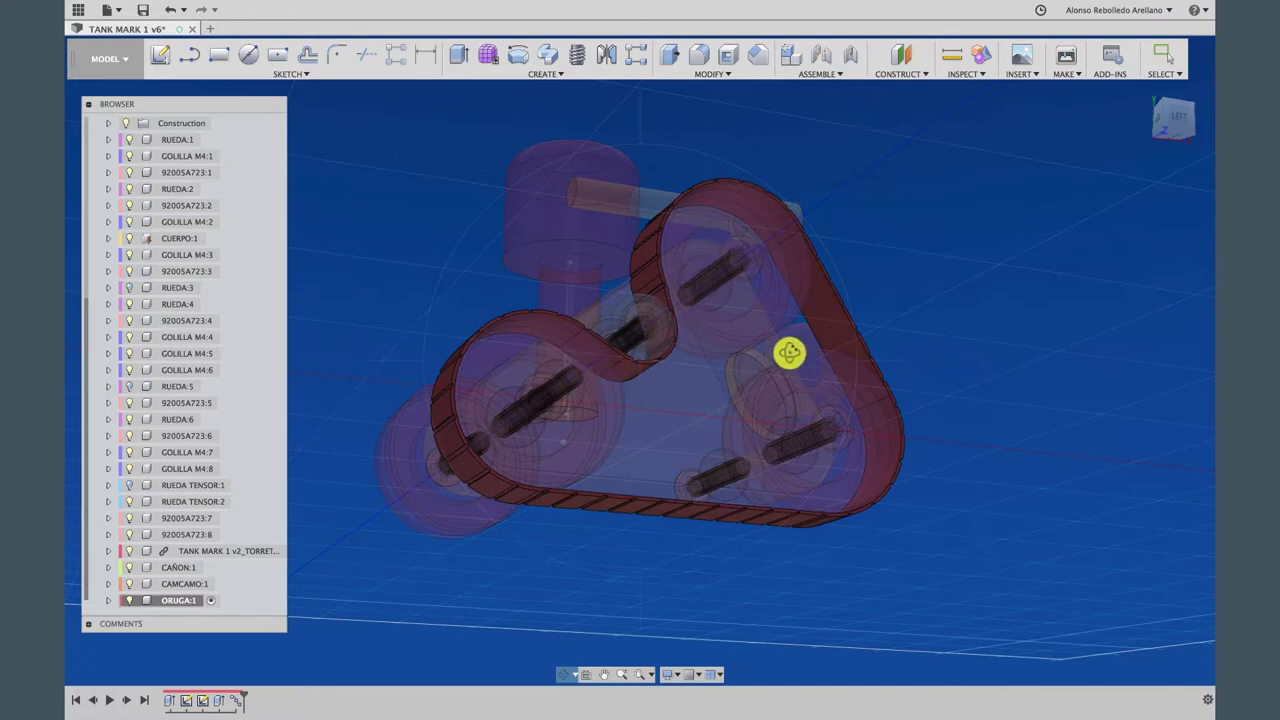
mouse_move(731, 344)
mouse_down()
mouse_move(673, 391)
mouse_move(734, 380)
mouse_move(721, 399)
mouse_up()
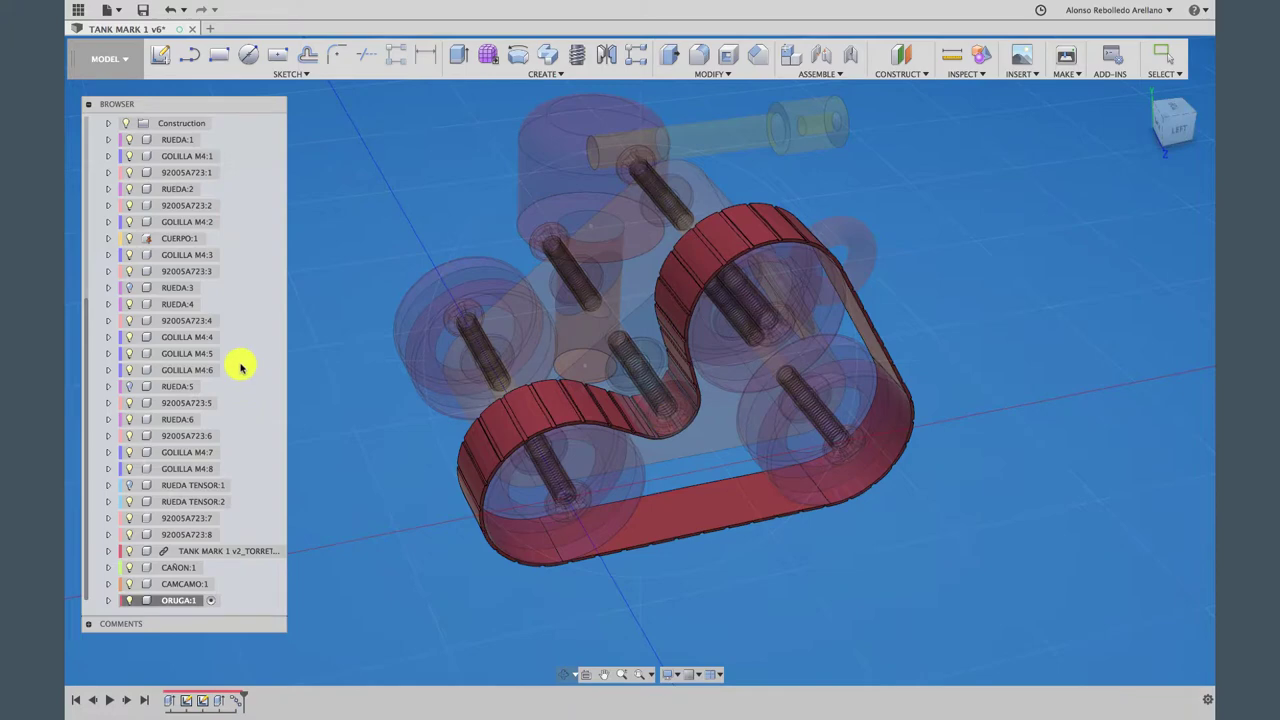
Activate the root TANK MARK 1 v6 component in the browser
scroll(243, 363, up, 2)
scroll(243, 363, up, 2)
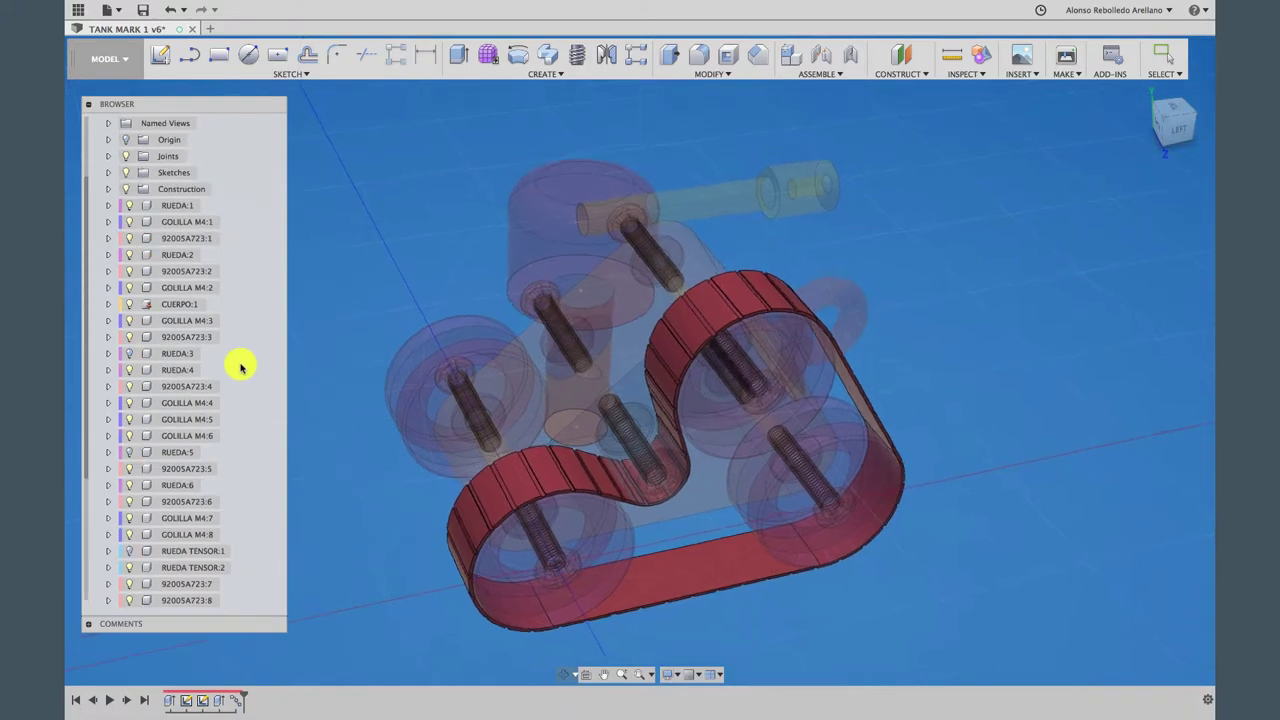
scroll(143, 164, up, 1)
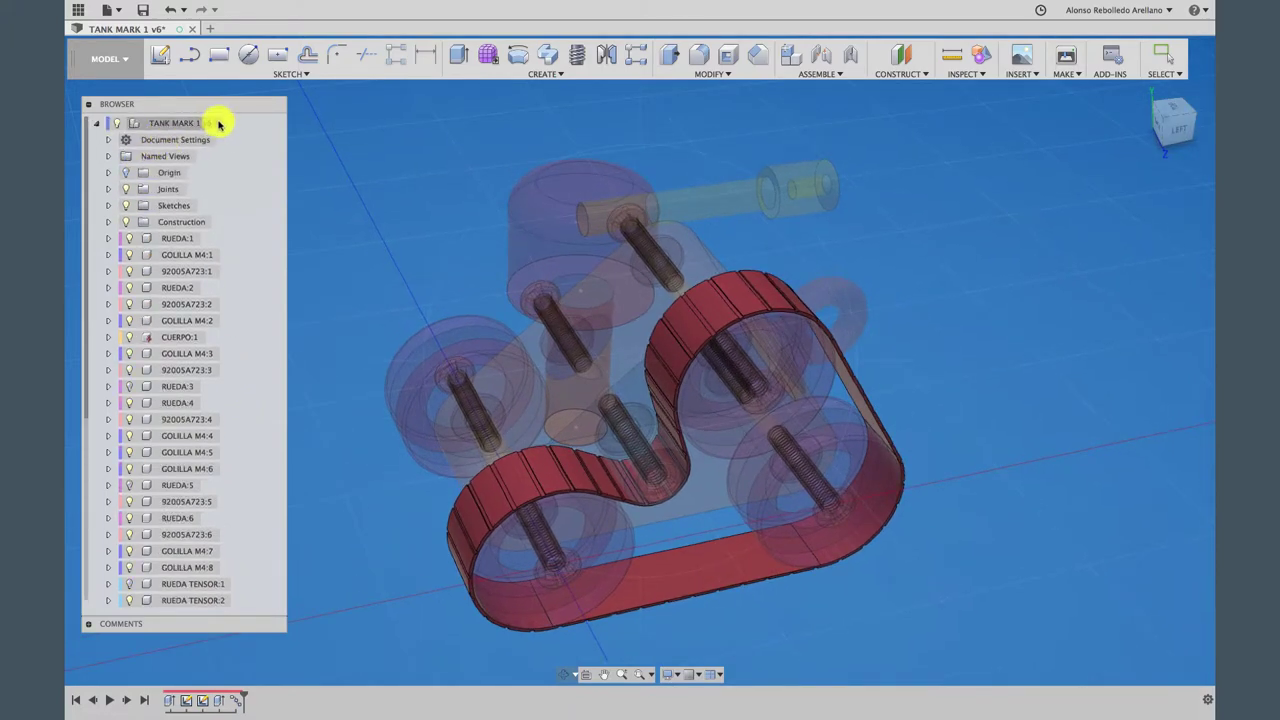
click(229, 124)
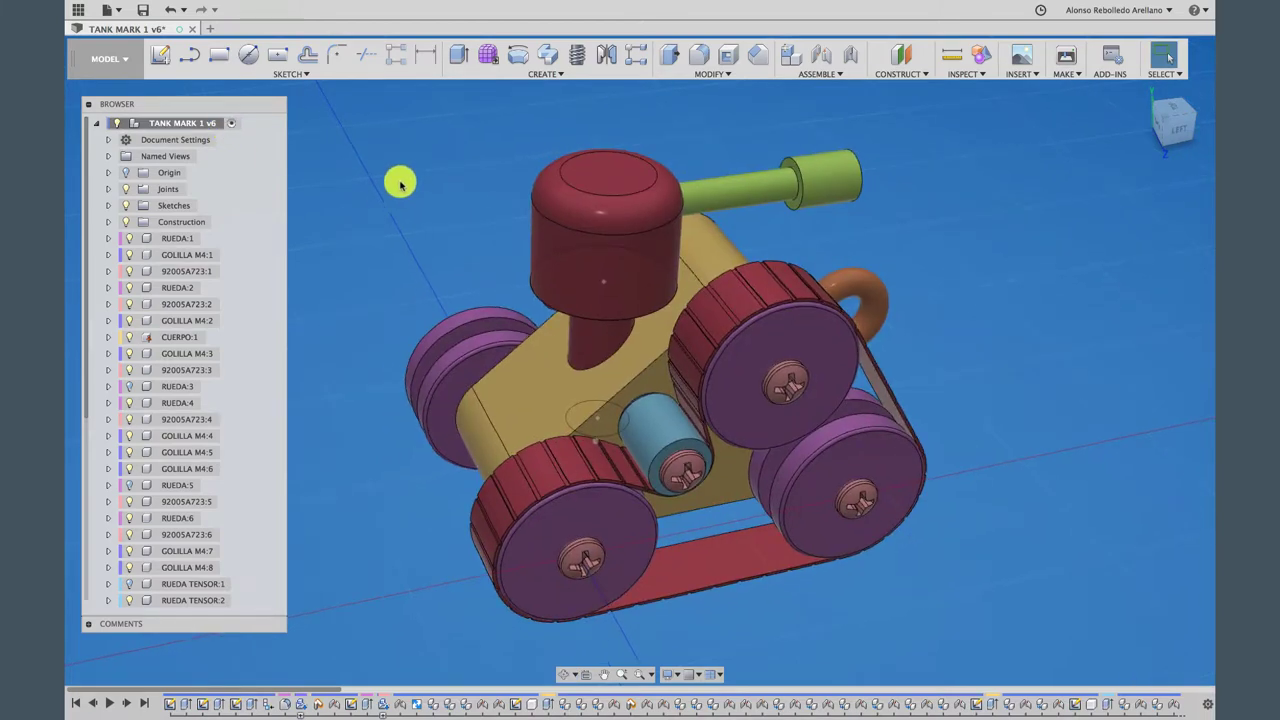
Save the design as version v7 with the 'User Saved' description
click(143, 9)
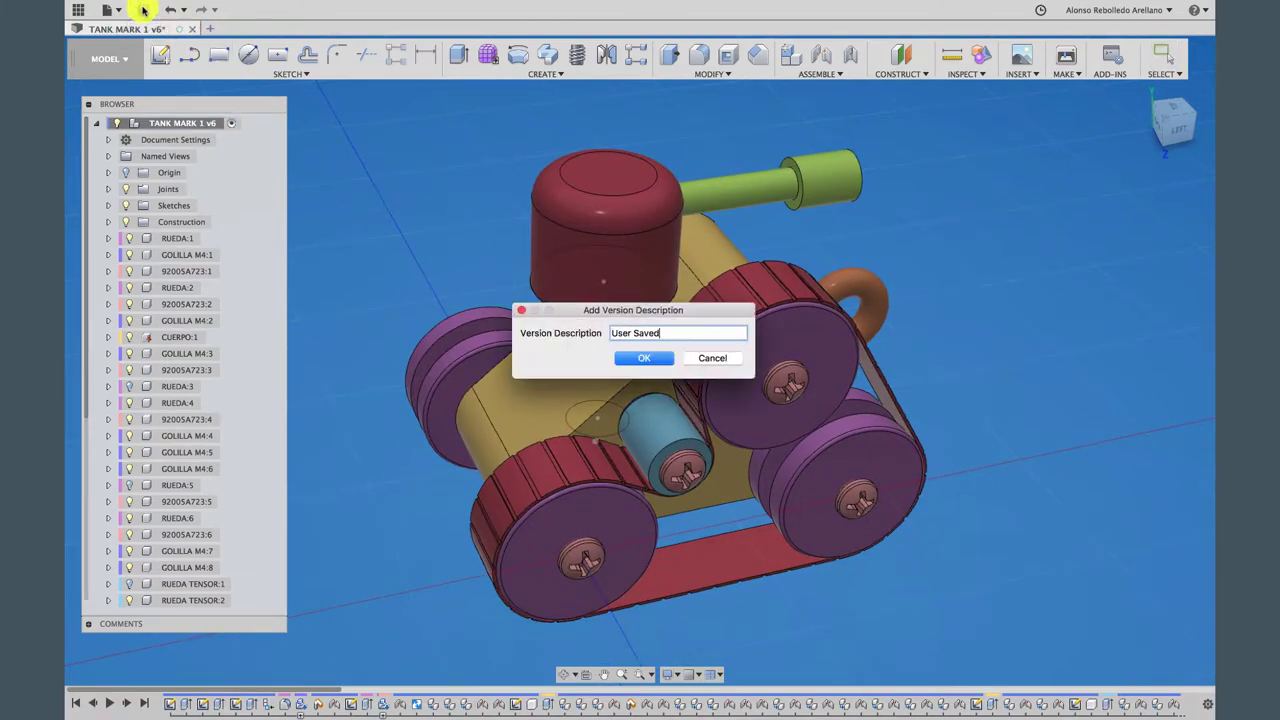
click(633, 358)
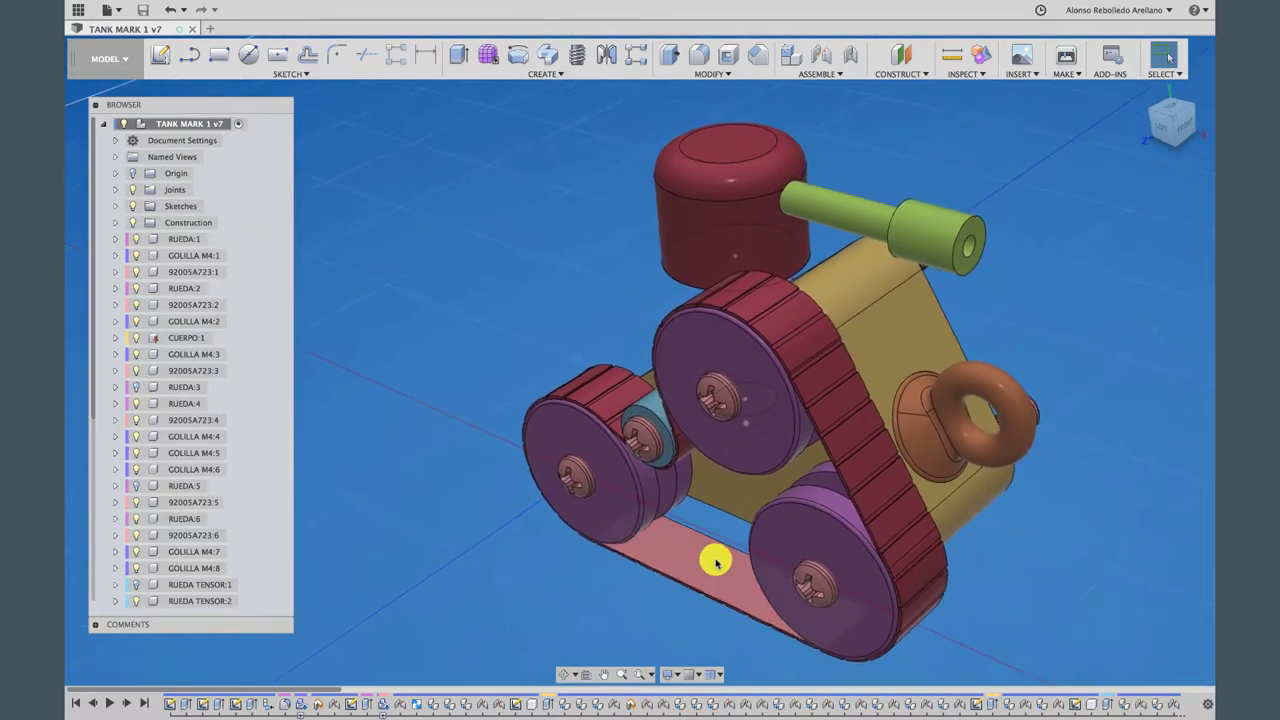
scroll(252, 490, down, 1)
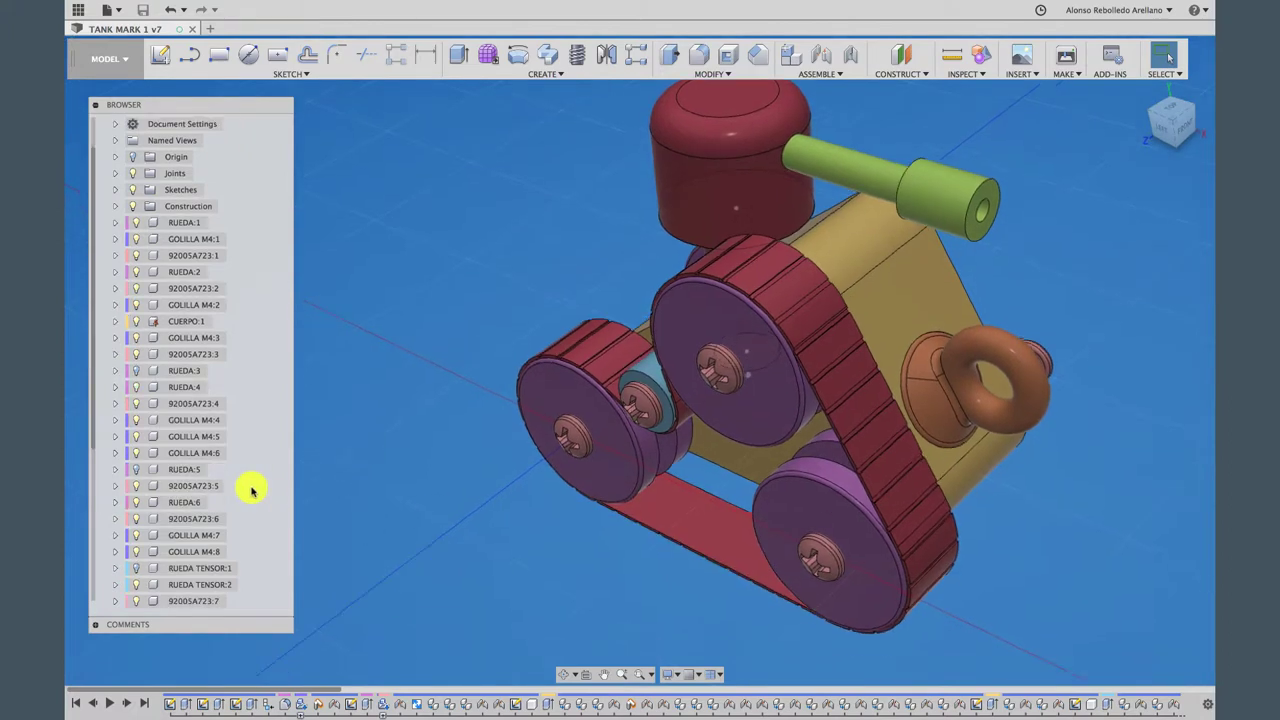
scroll(206, 488, down, 5)
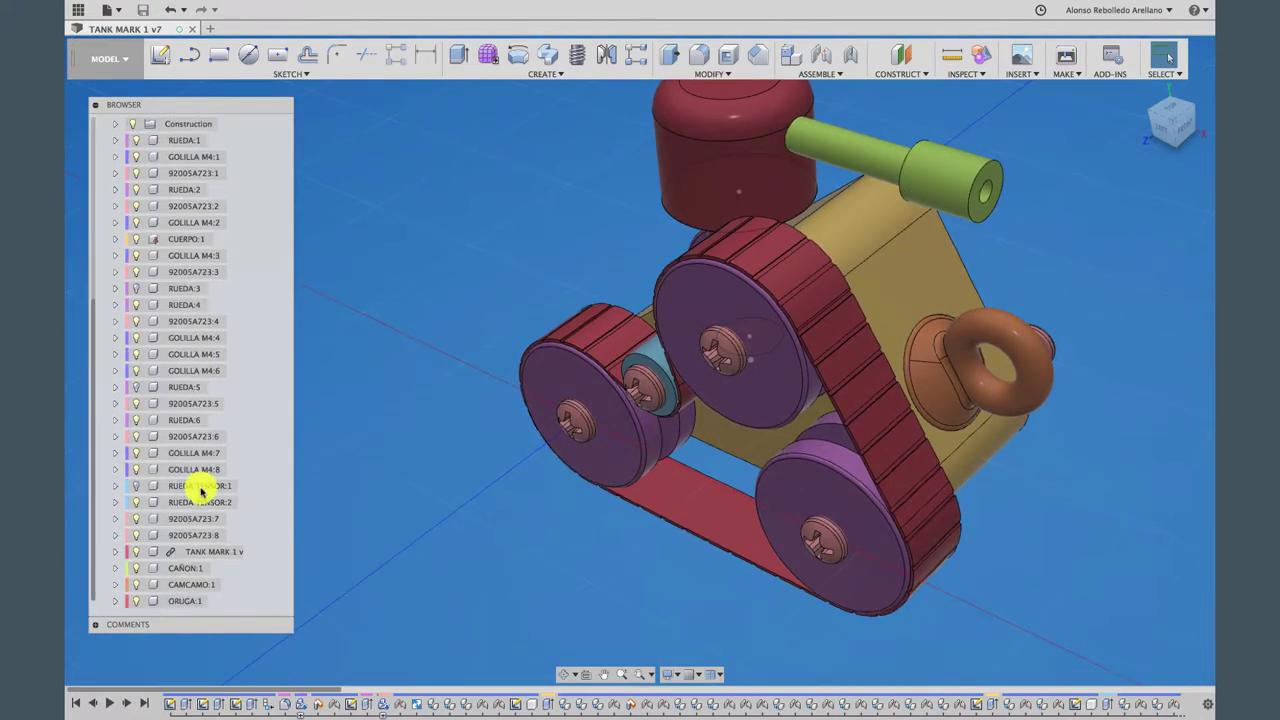
Isolate the ORUGA:1 track component so it shows on its own
click(212, 601)
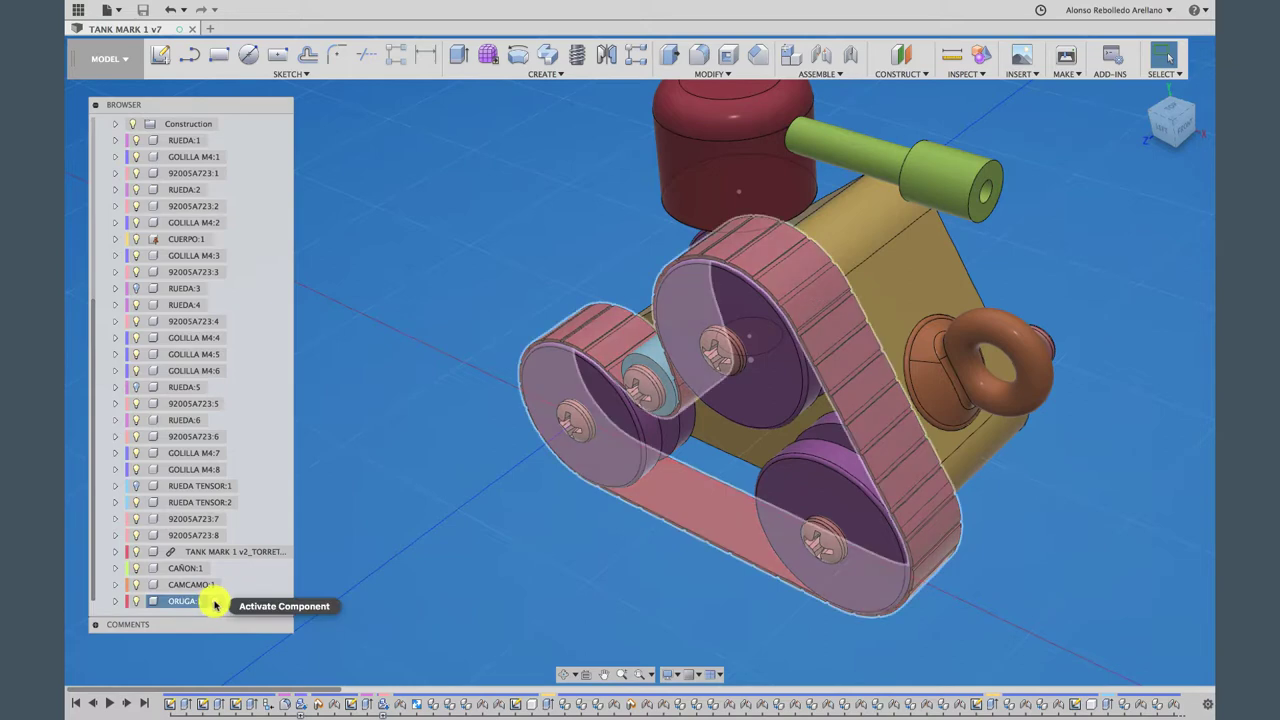
right_click(200, 602)
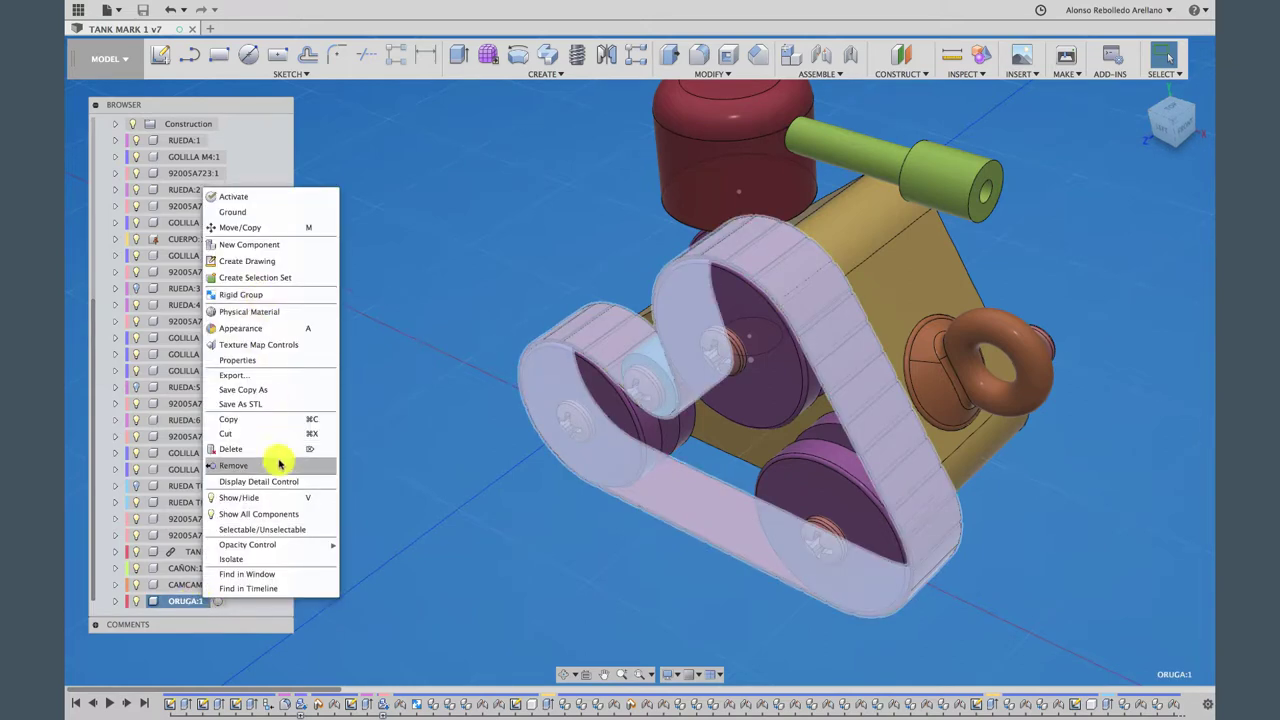
click(267, 560)
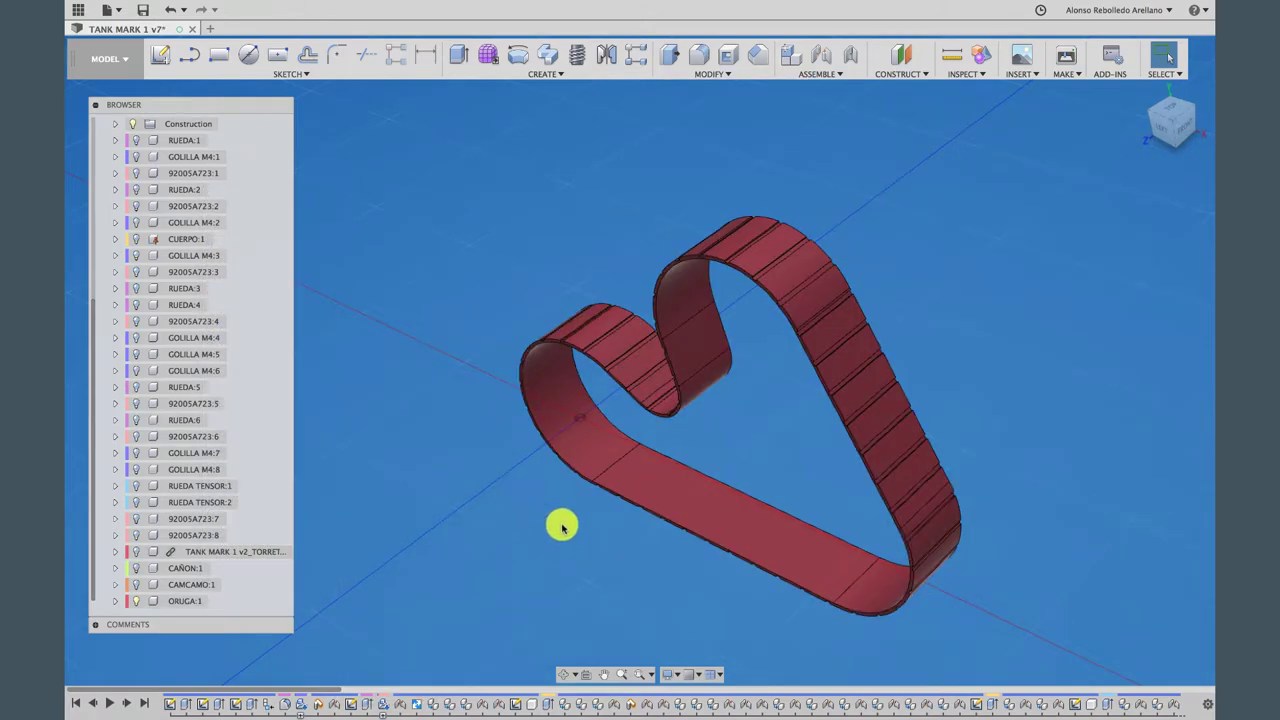
shift+middle_drag(562, 527, 569, 523)
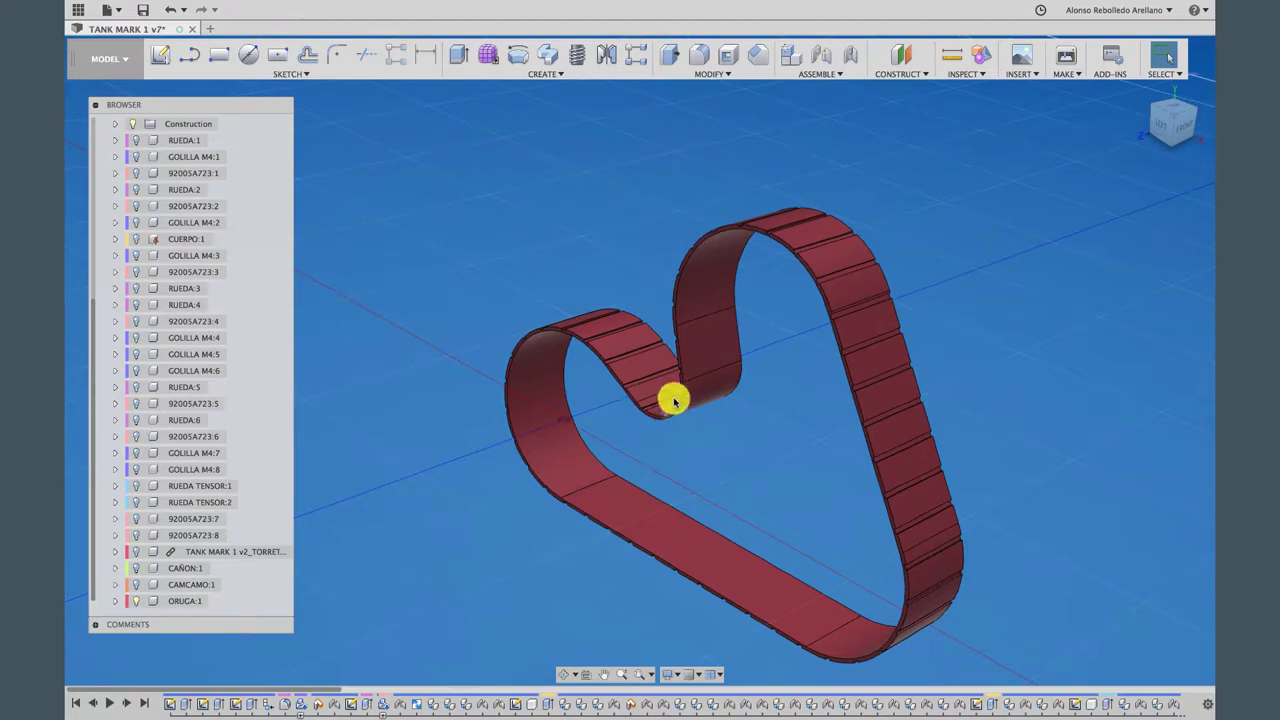
mouse_move(578, 421)
shift+middle_down()
mouse_move(686, 274)
mouse_move(737, 240)
shift+middle_up()
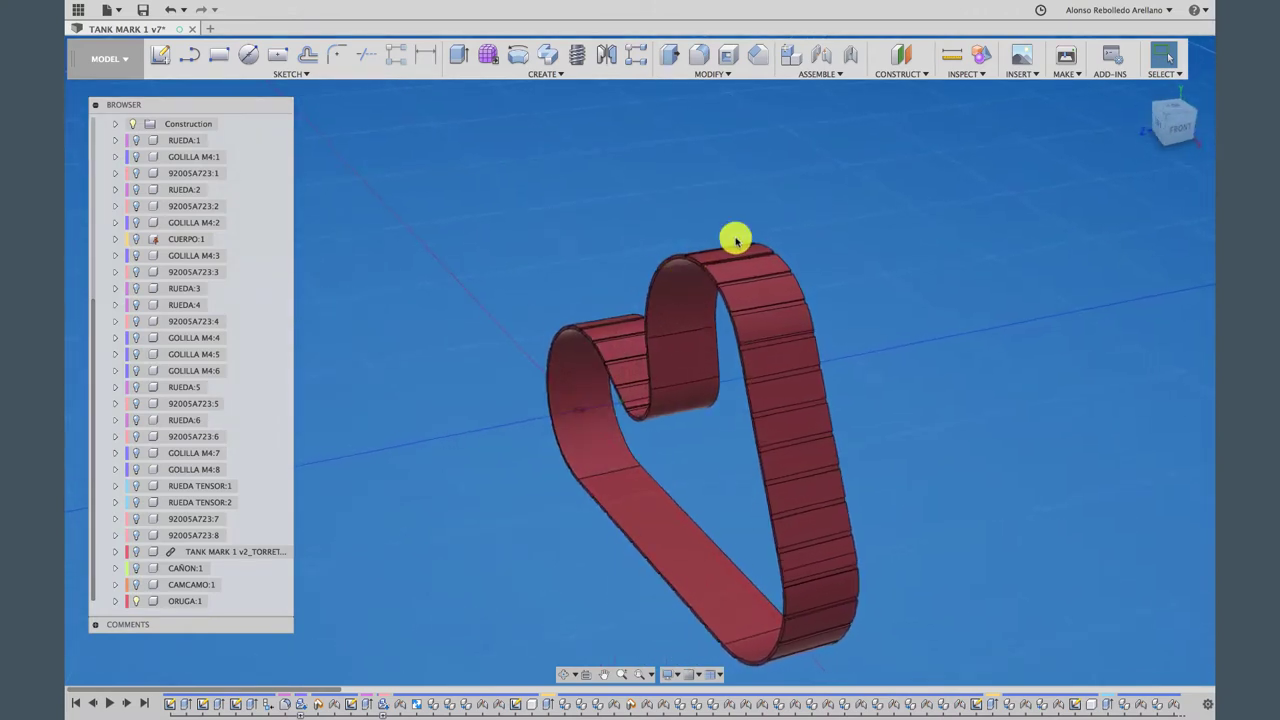
scroll(737, 240, up, 2)
scroll(737, 240, up, 2)
scroll(735, 240, up, 1)
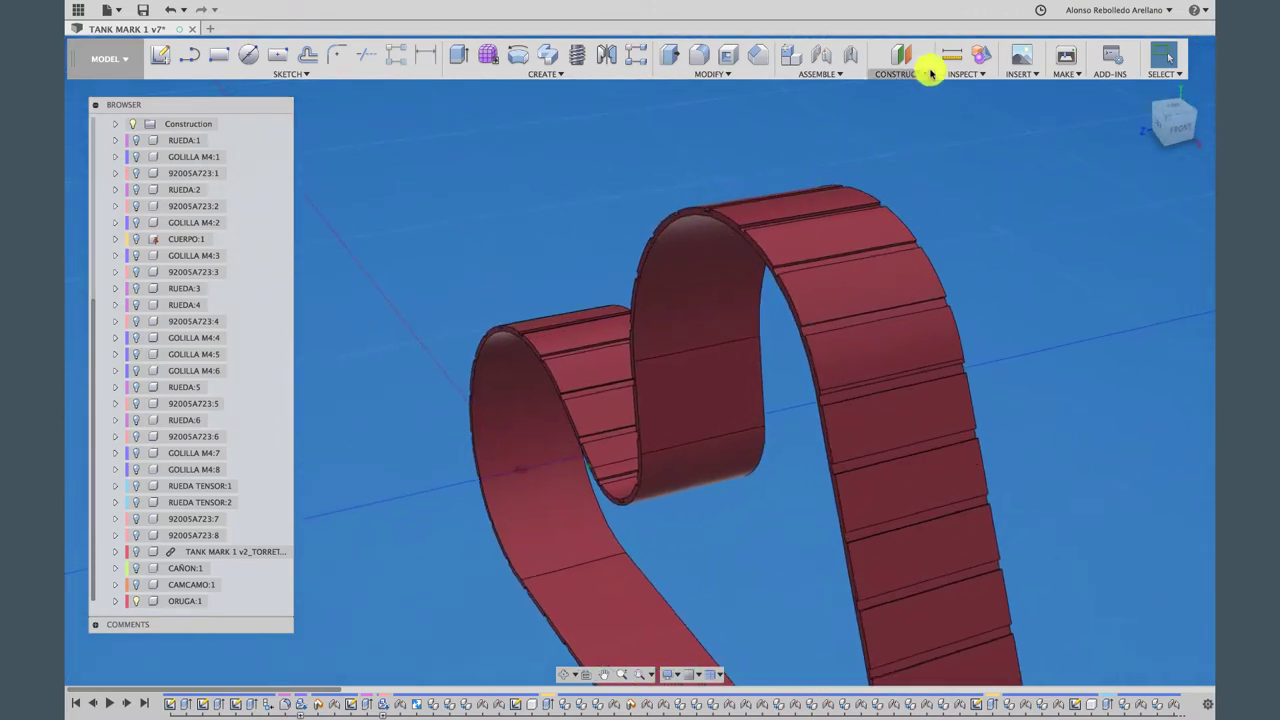
Measure a track band edge to confirm it is 11.0 mm
click(955, 52)
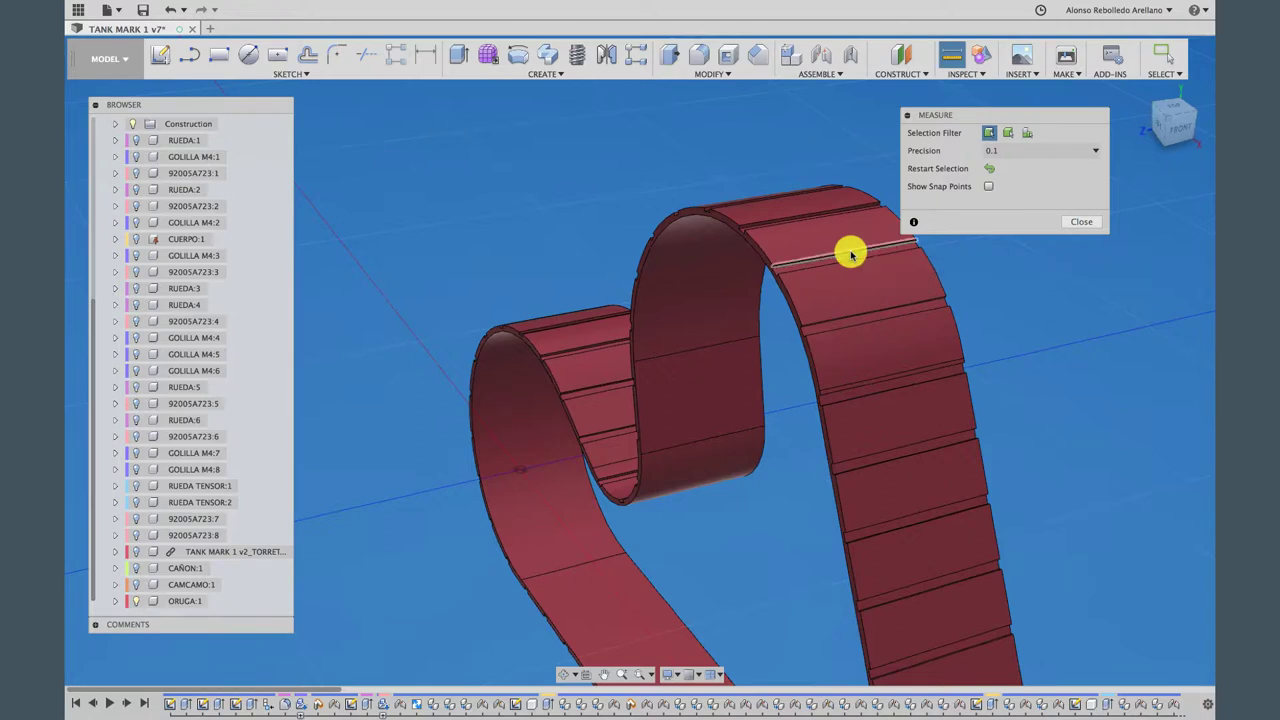
click(850, 254)
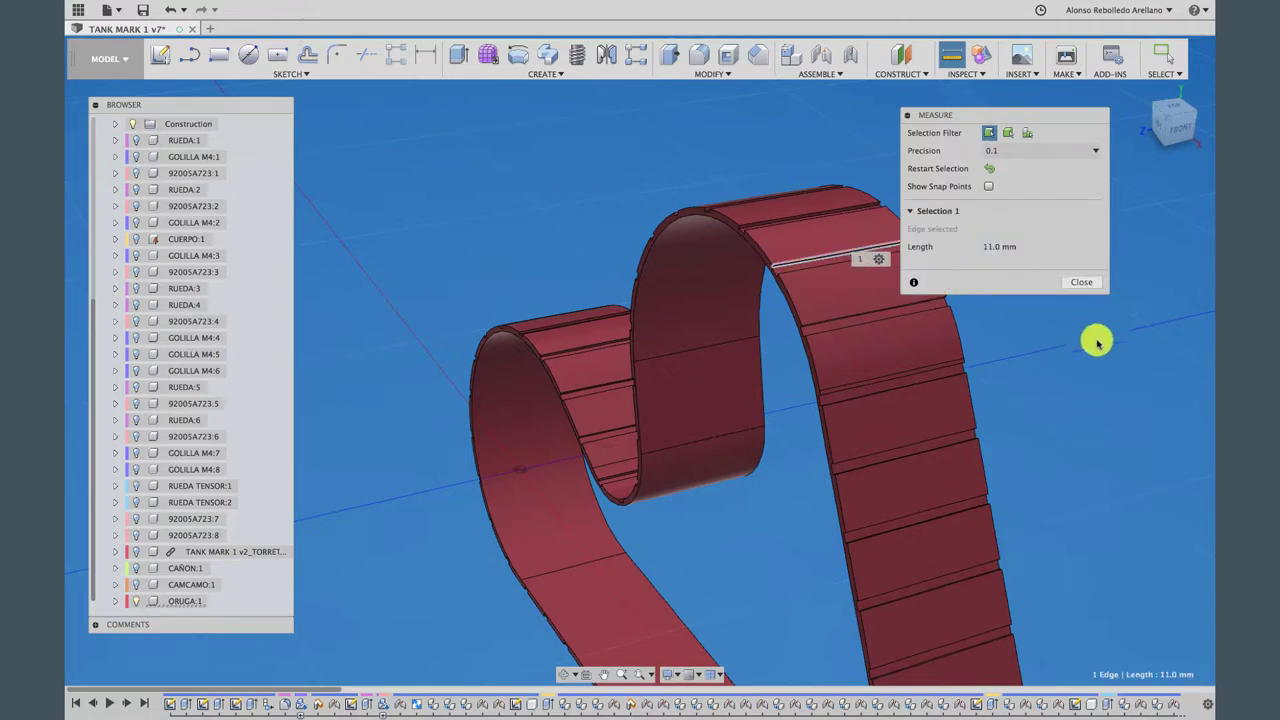
click(1083, 283)
scroll(1060, 385, down, 3)
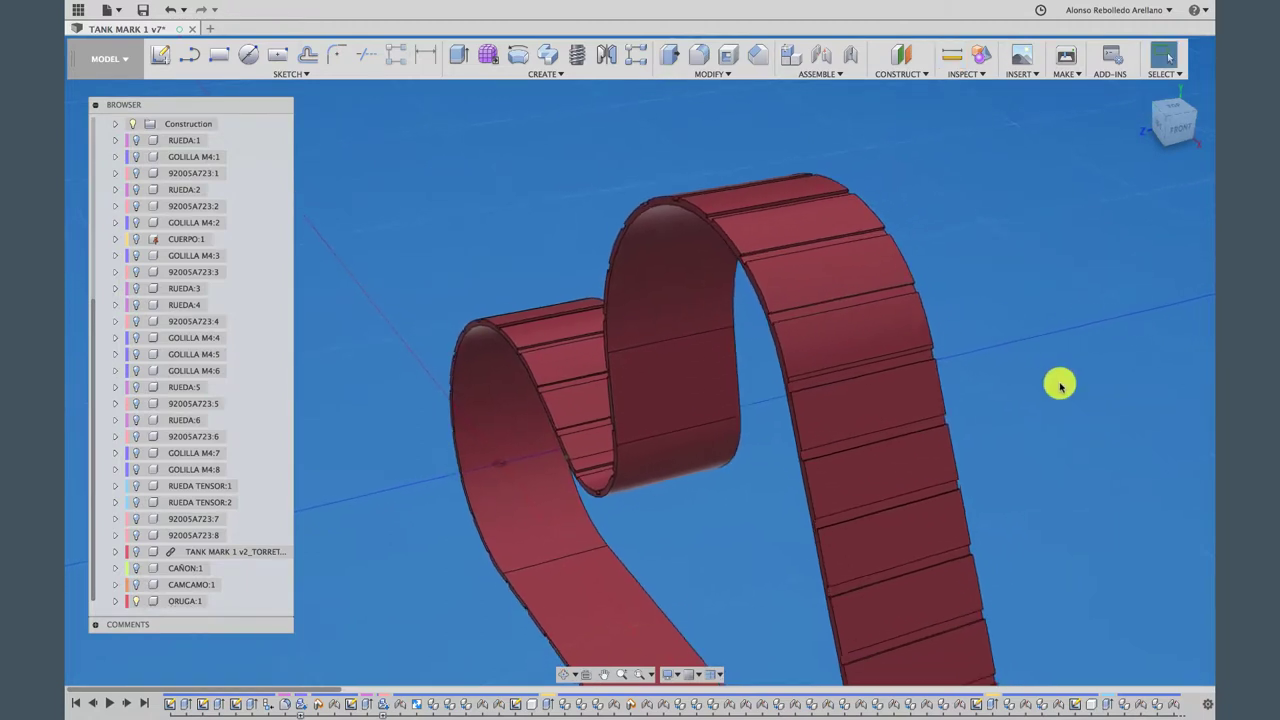
shift+middle_drag(1060, 385, 1051, 371)
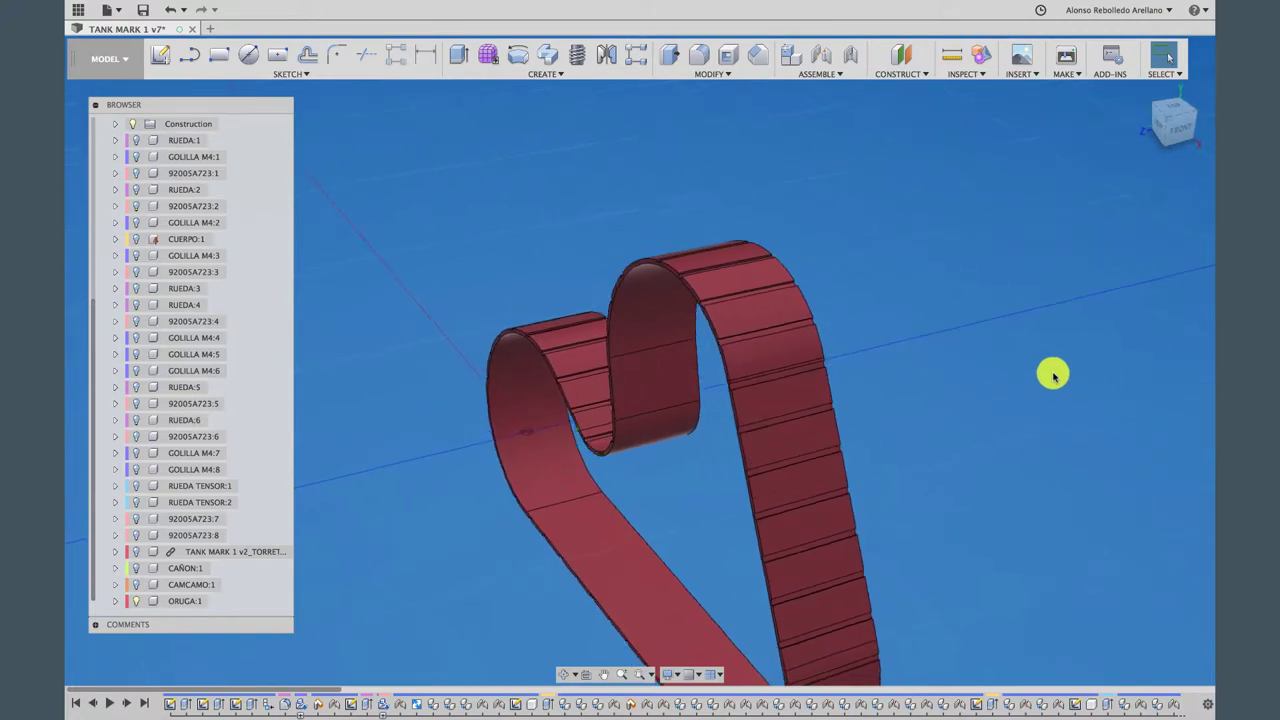
Create a construction plane offset -5.5 mm from the track's side face
click(902, 54)
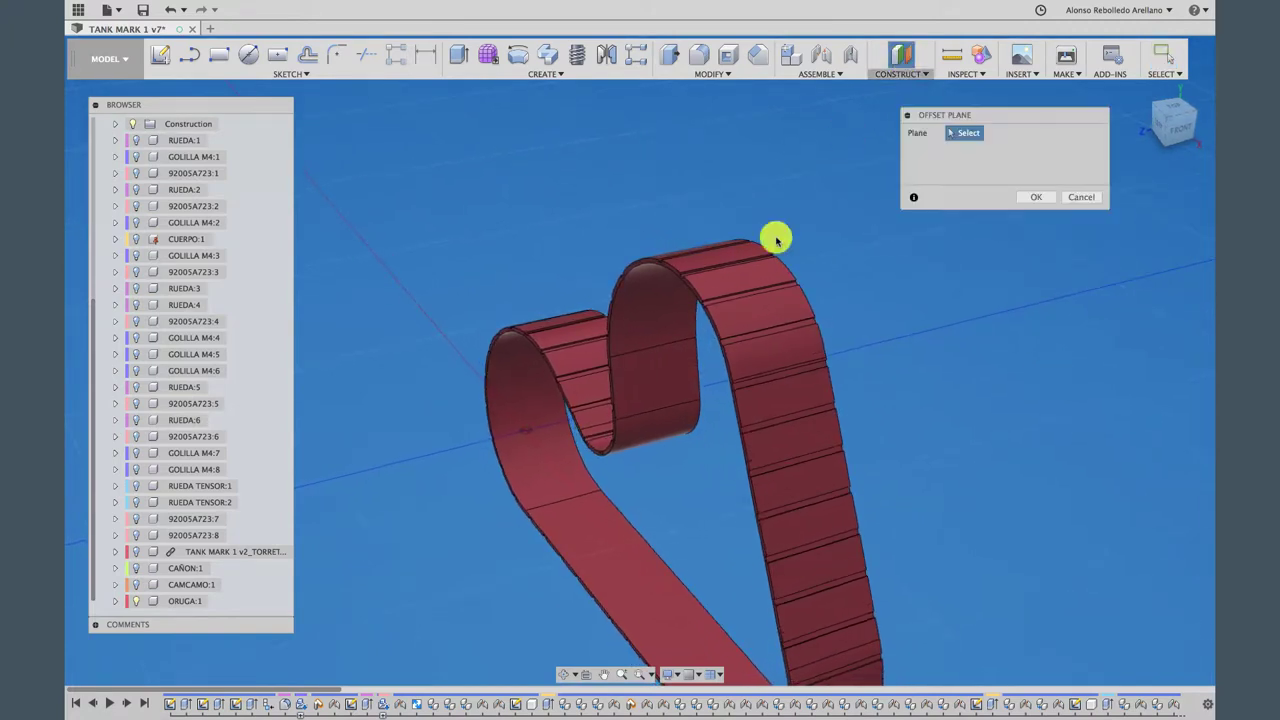
scroll(677, 334, up, 2)
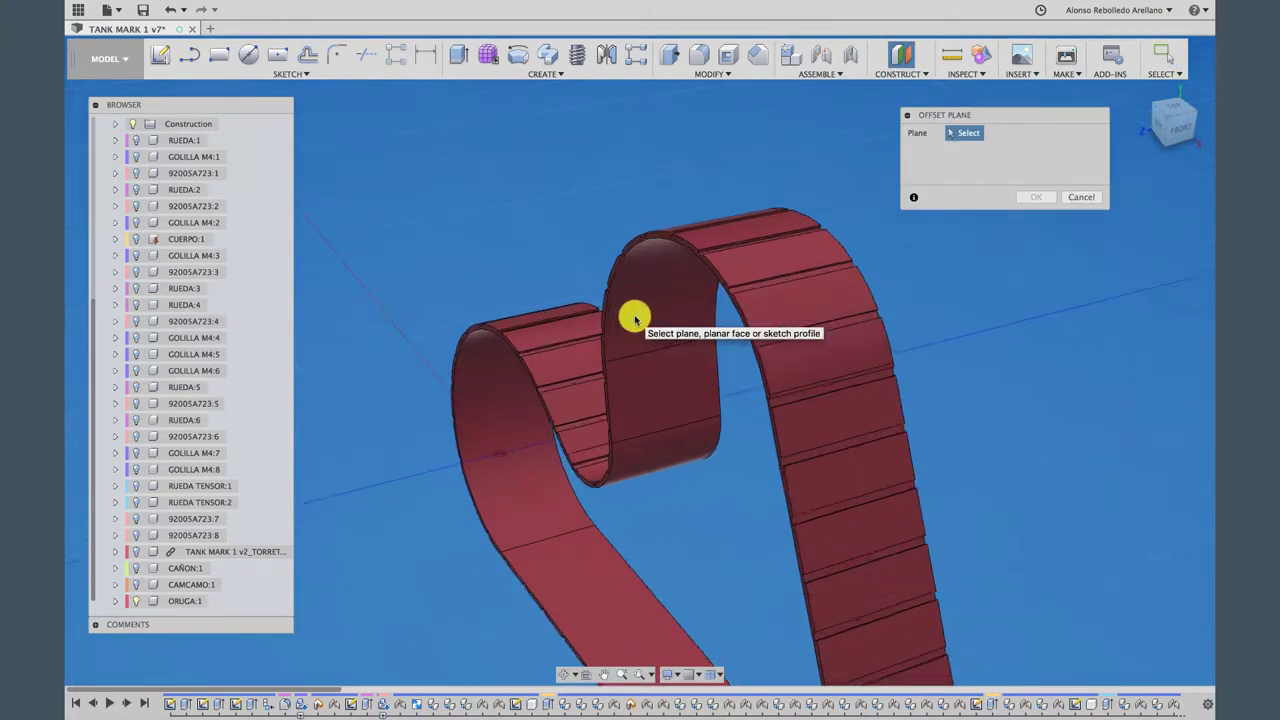
scroll(634, 317, up, 3)
scroll(634, 317, up, 3)
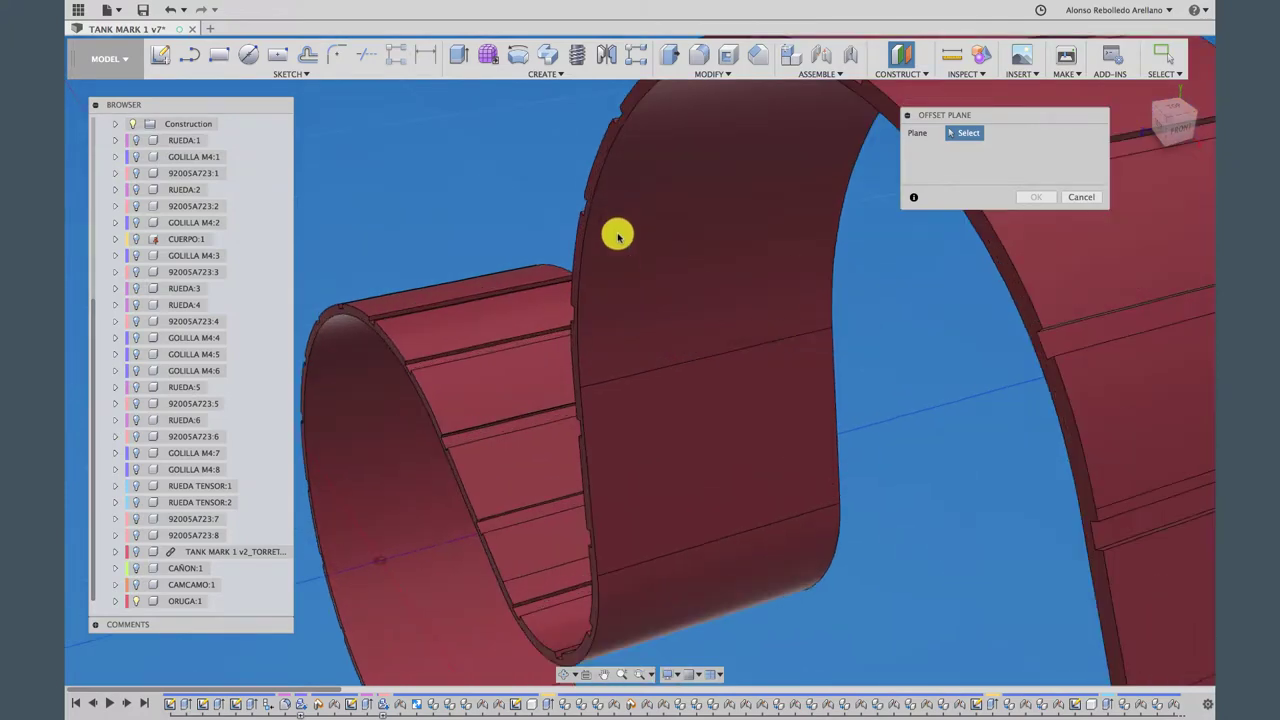
click(594, 172)
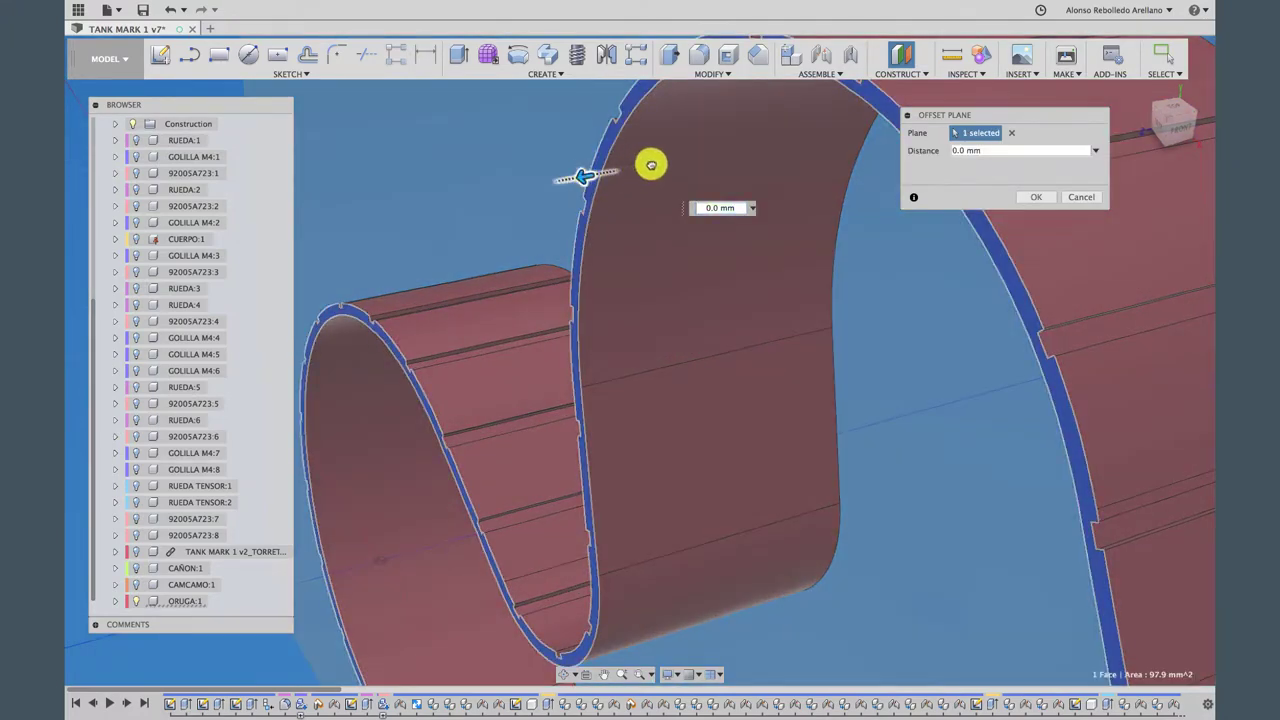
drag(651, 165, 685, 168)
text(-)
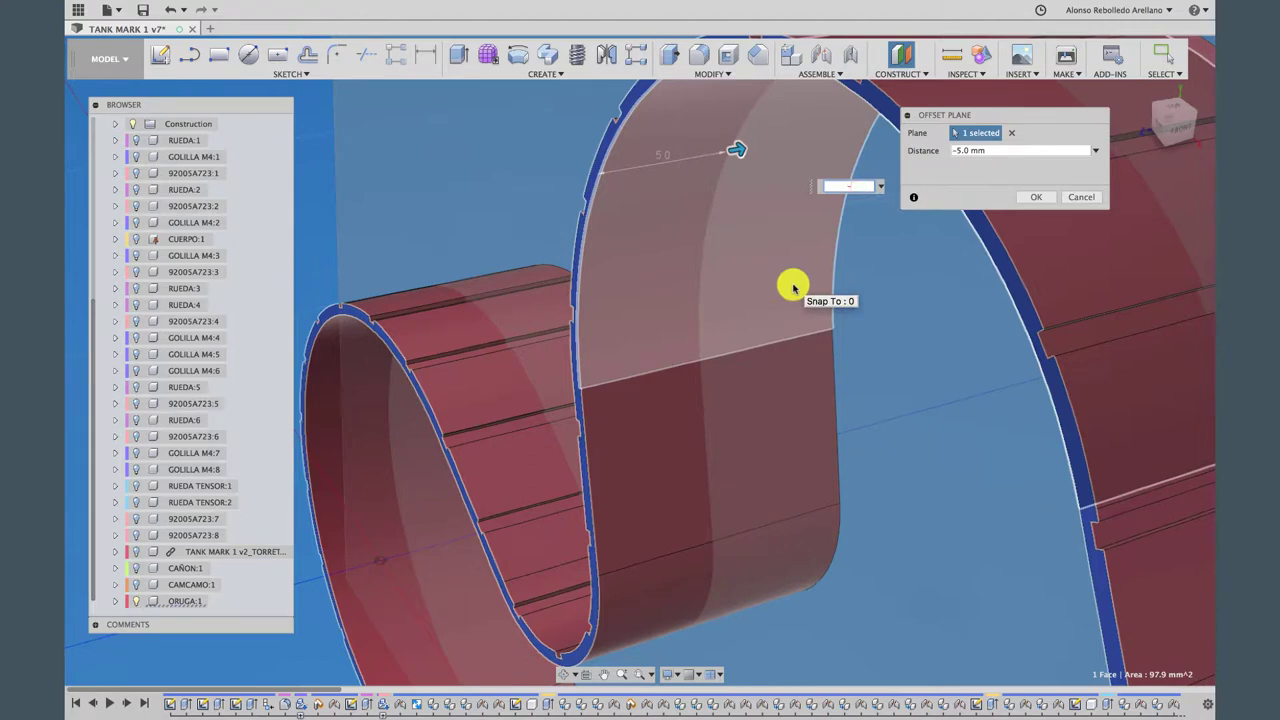
text(5.5)
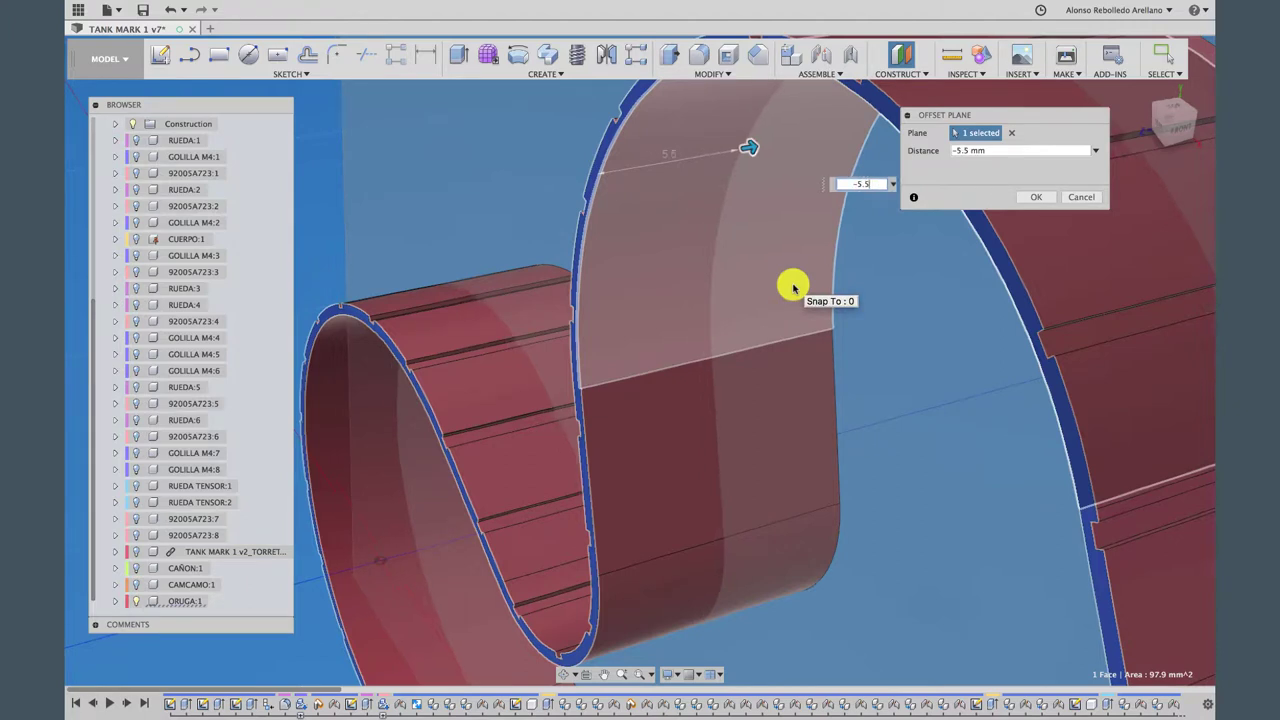
click(1036, 197)
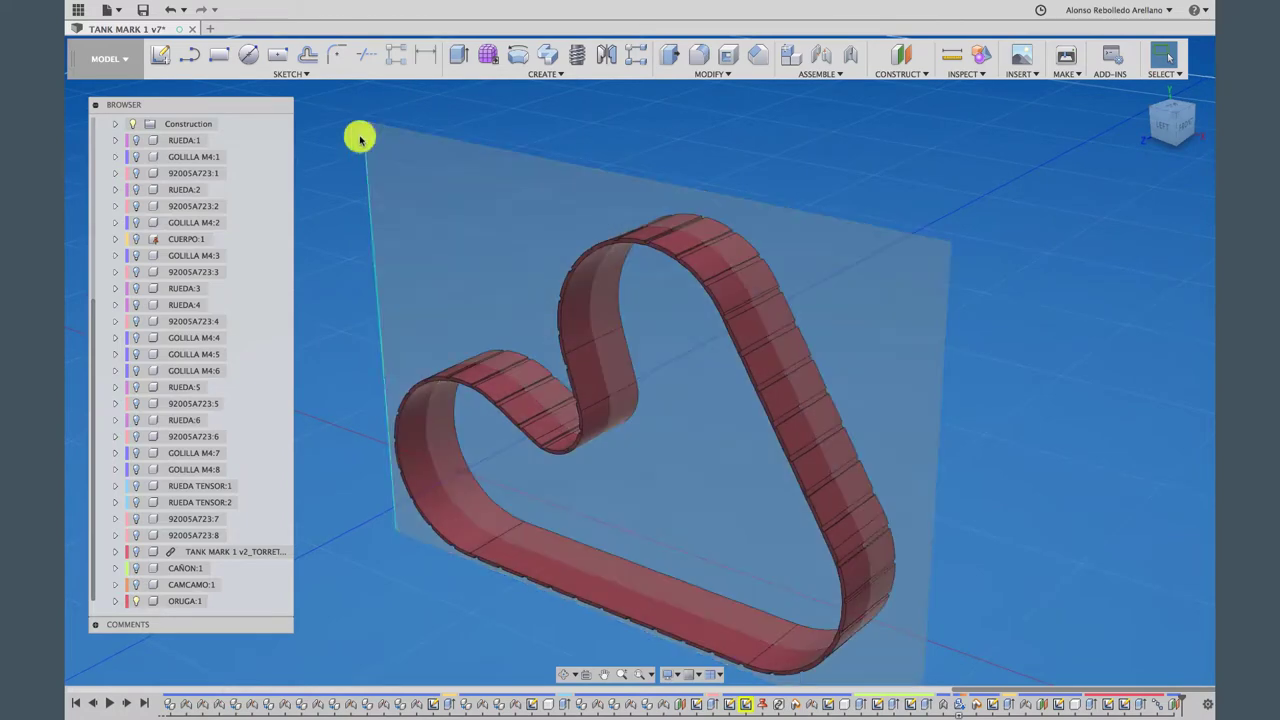
click(168, 60)
Sketch on the -5.5 mm offset plane, view it face-on, and zoom into the track's bottom run
click(428, 168)
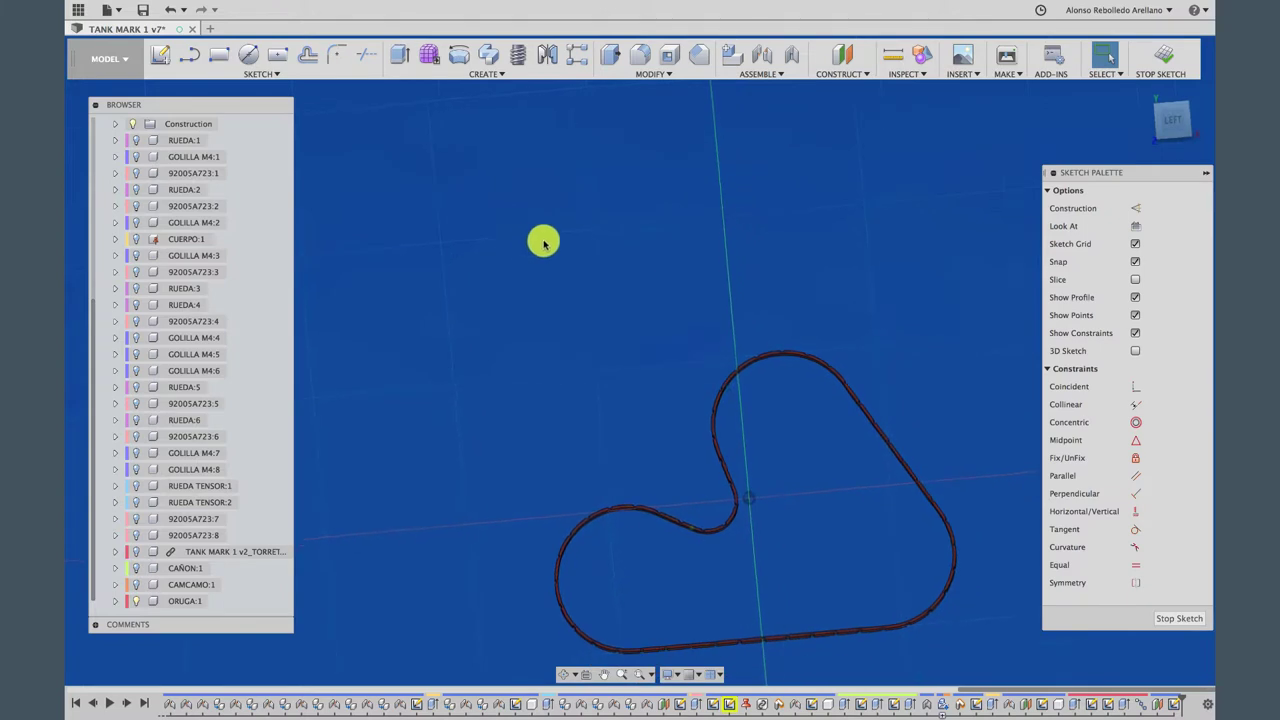
click(1063, 226)
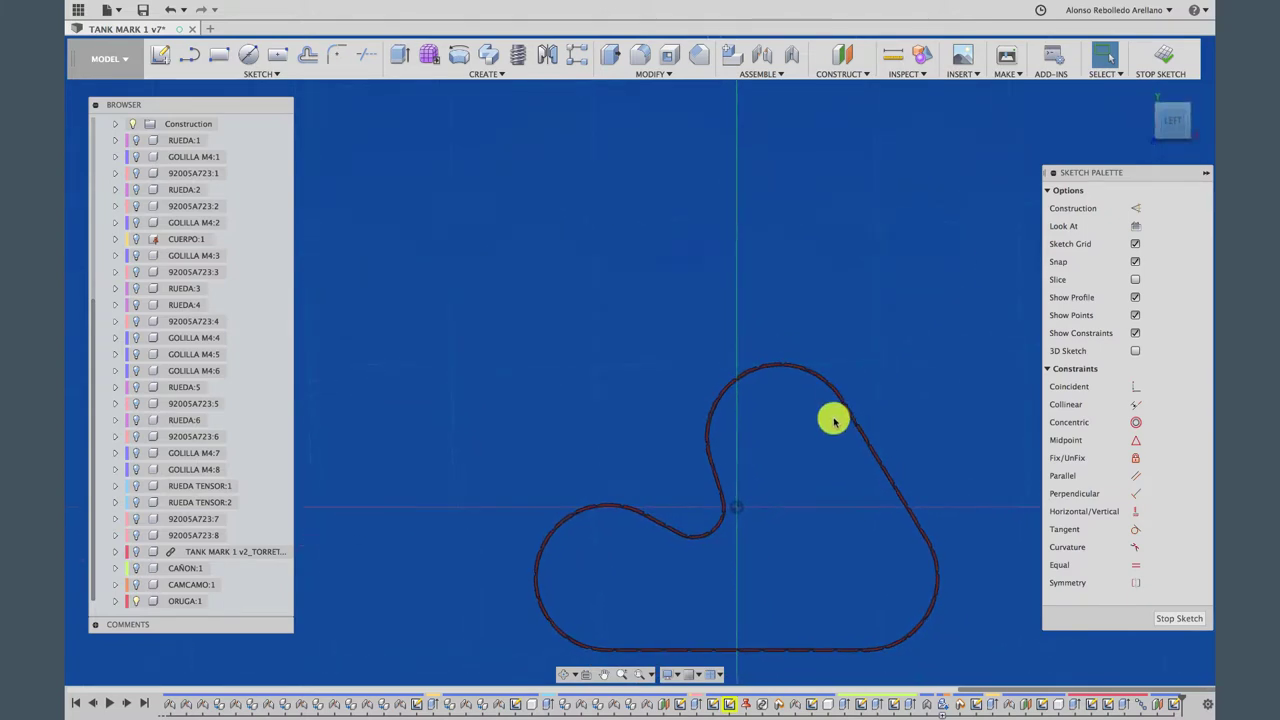
scroll(779, 556, up, 2)
scroll(779, 556, up, 2)
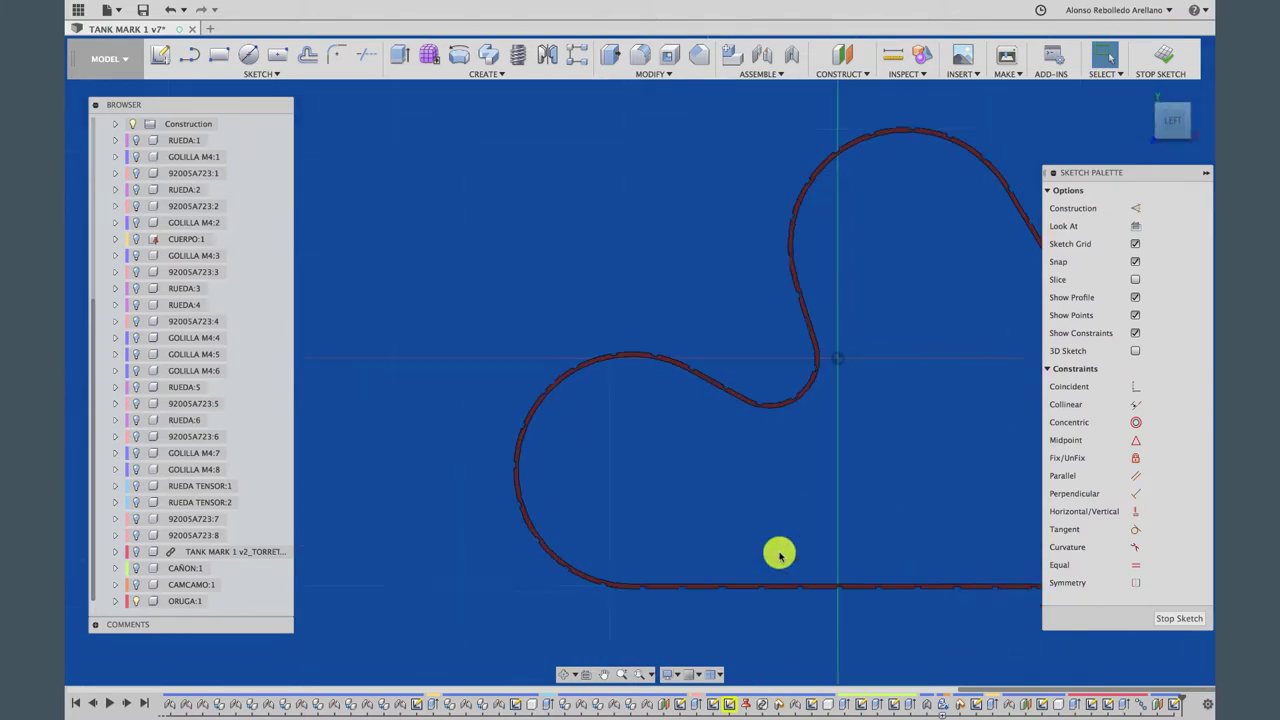
scroll(779, 556, up, 2)
scroll(779, 556, up, 2)
scroll(779, 556, up, 2)
scroll(779, 556, up, 2)
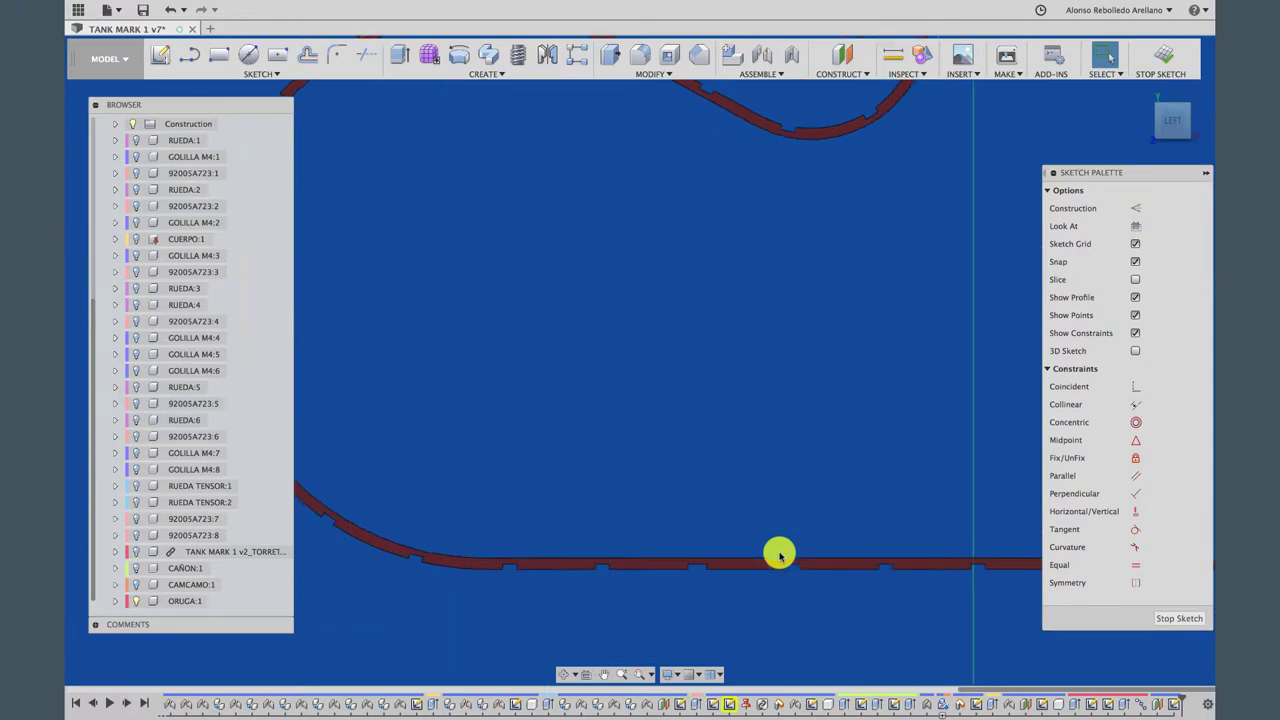
scroll(779, 556, up, 2)
scroll(779, 556, up, 2)
scroll(779, 556, up, 2)
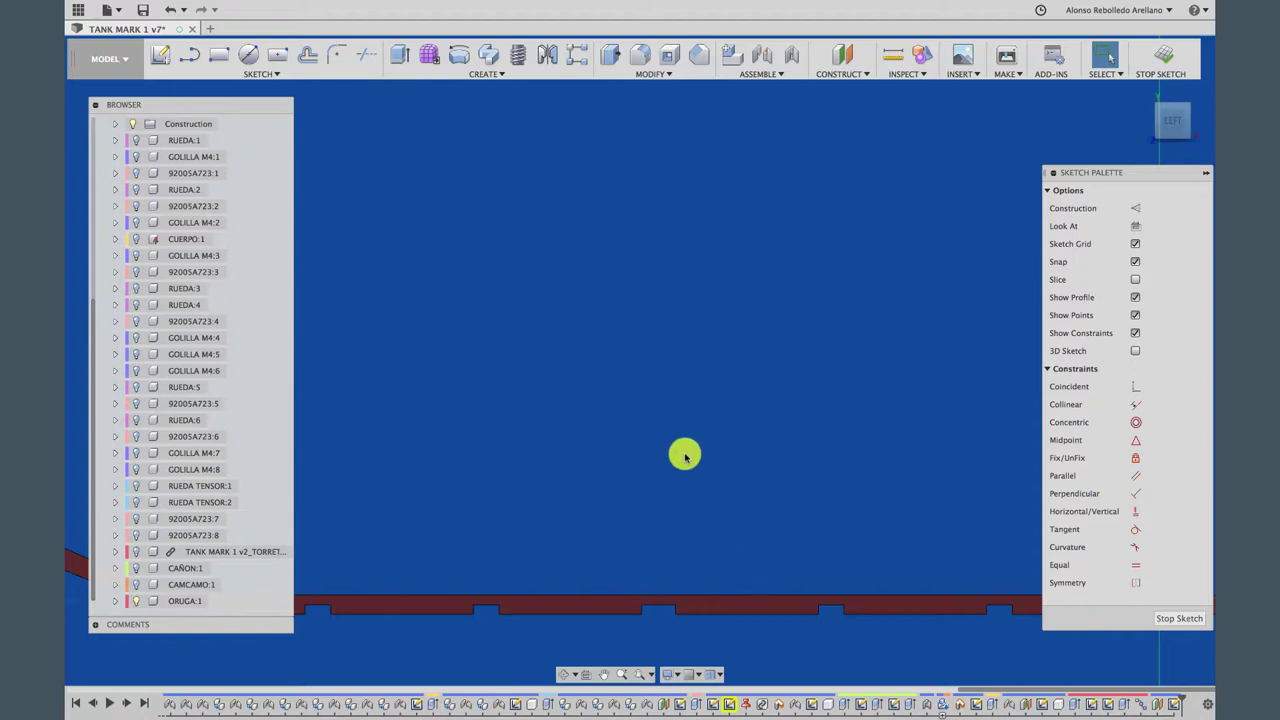
Draw a line spanning across one notch of the track profile
click(191, 58)
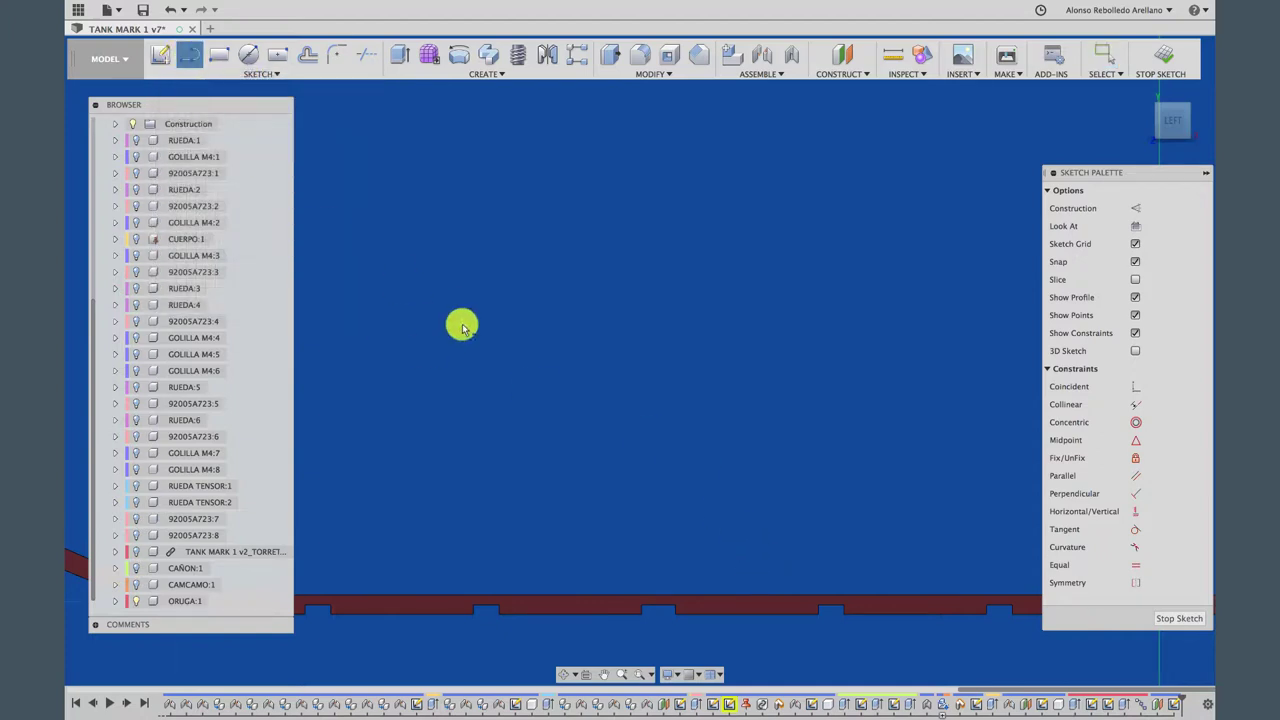
click(676, 607)
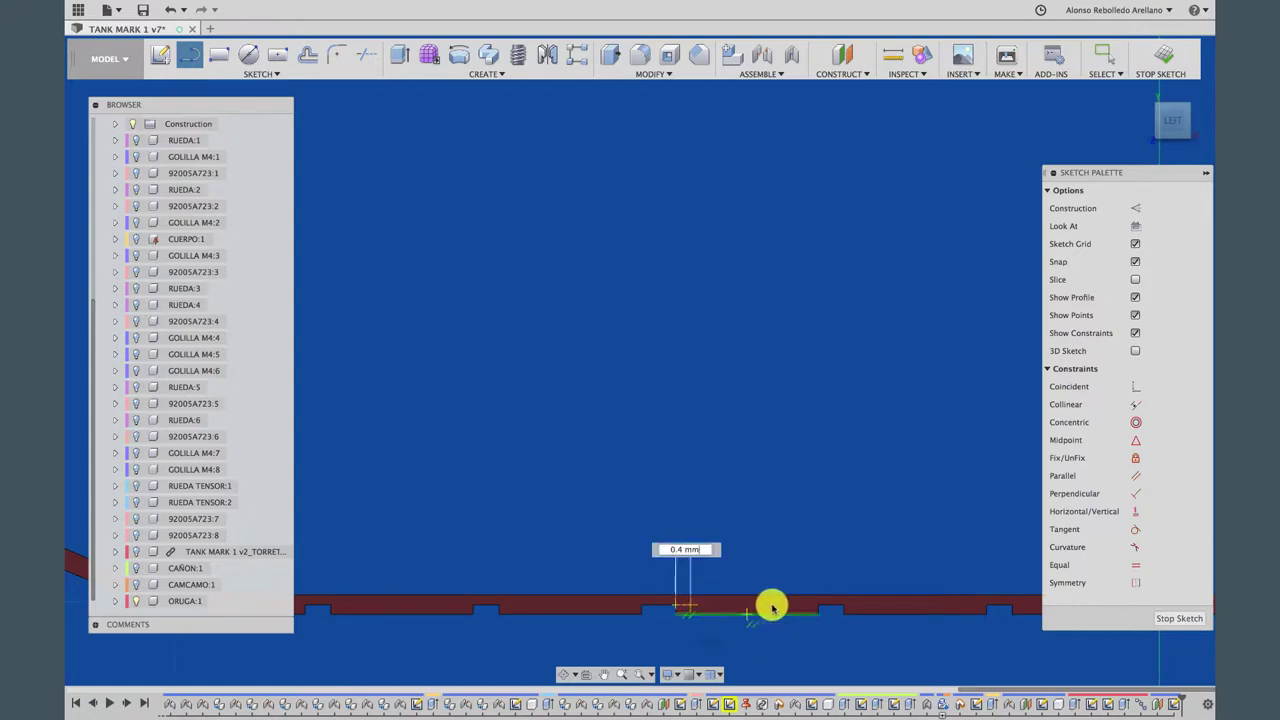
click(819, 607)
key(Escape)
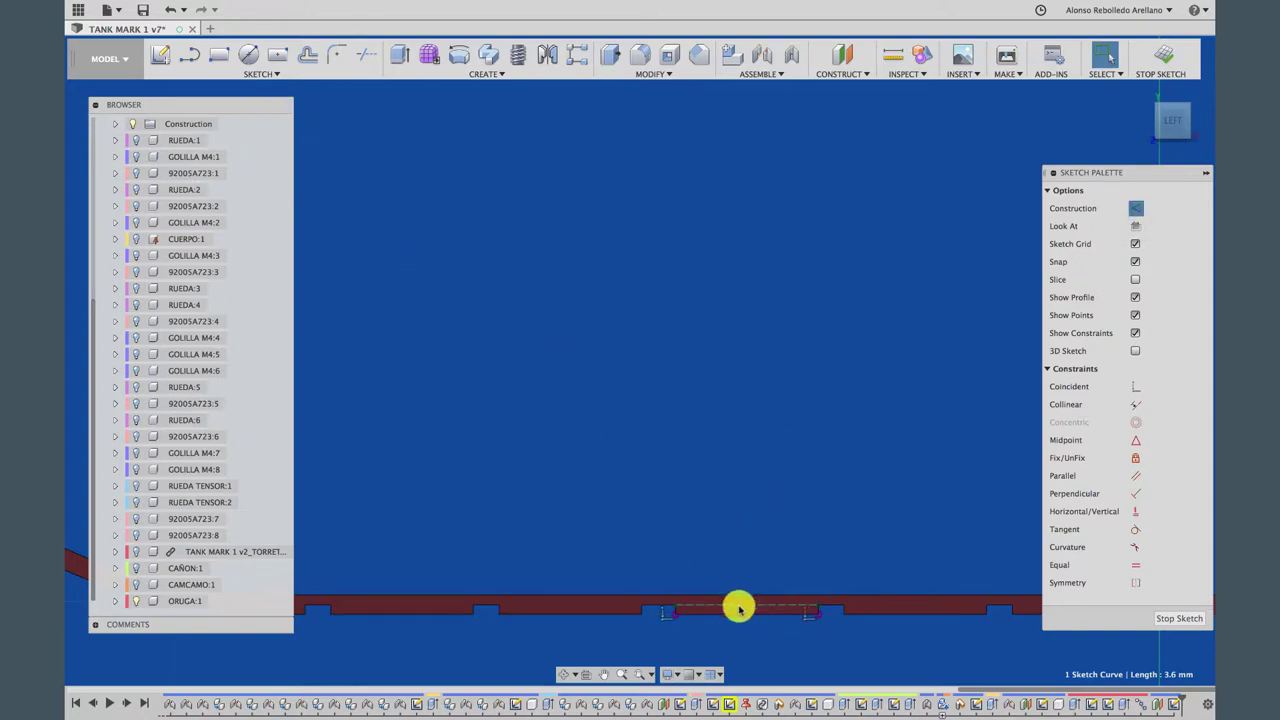
Draw a vertical line rising from the middle of the notch line
click(189, 52)
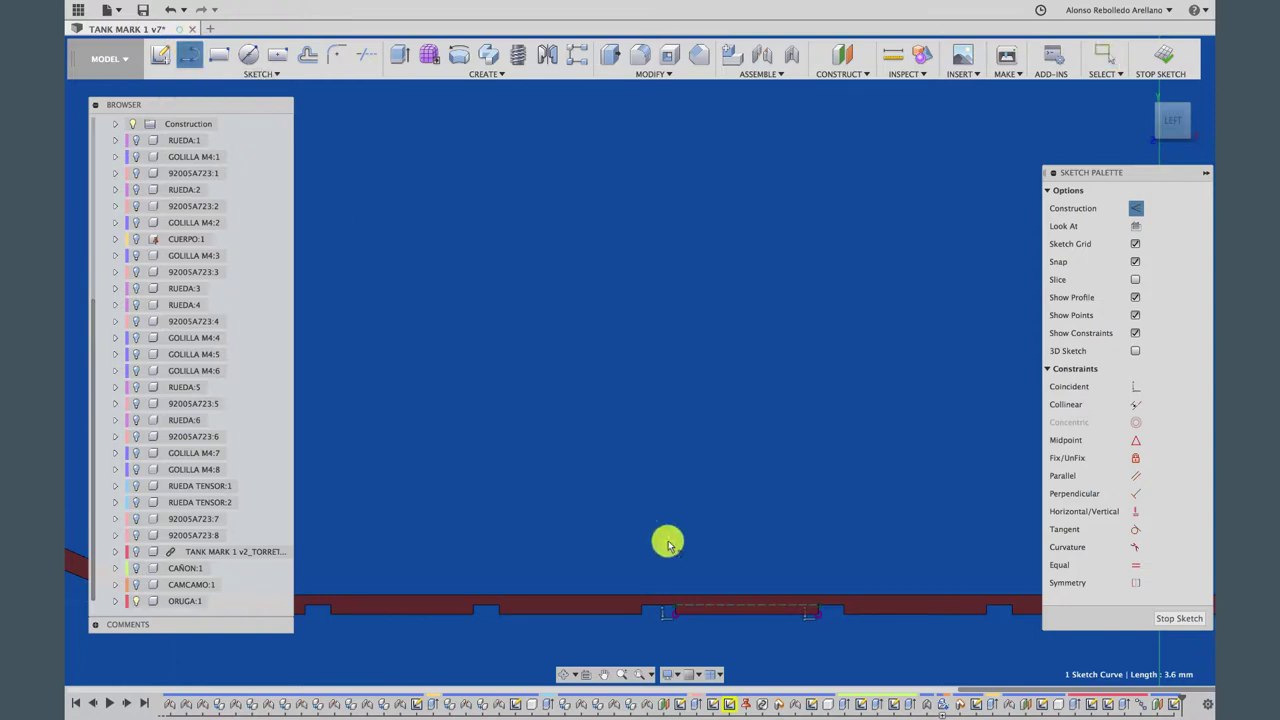
click(746, 604)
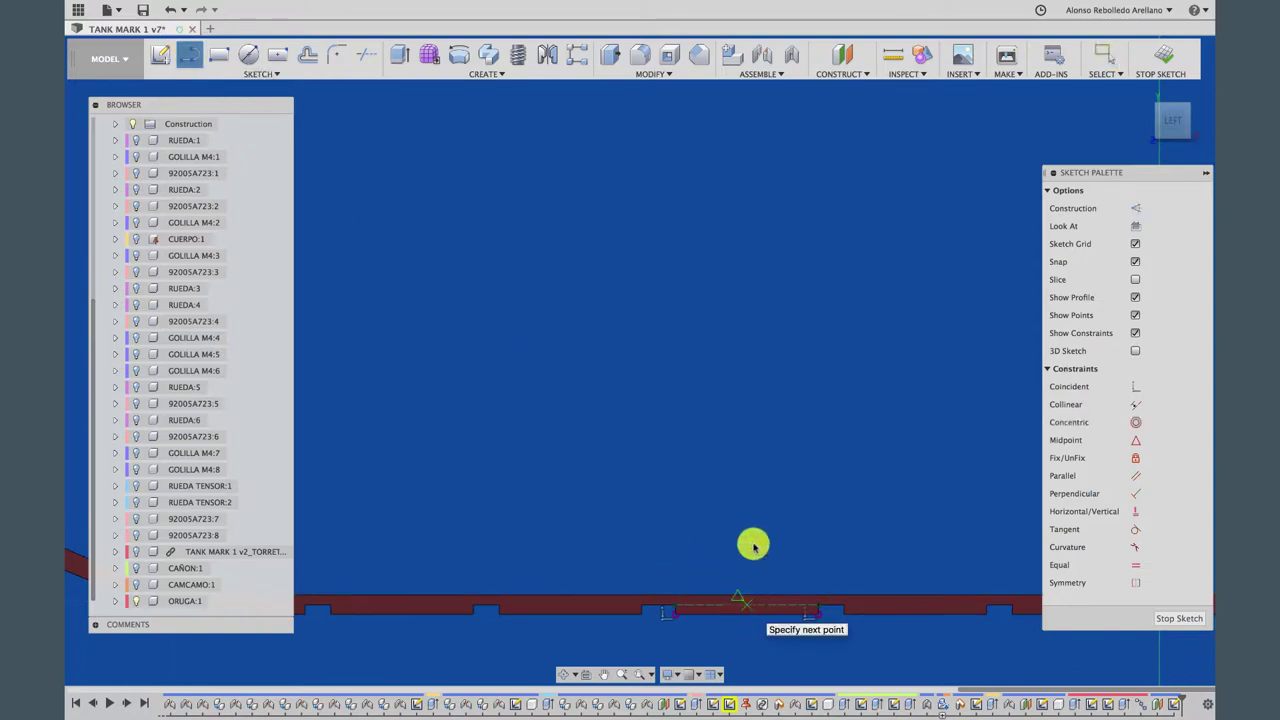
click(753, 510)
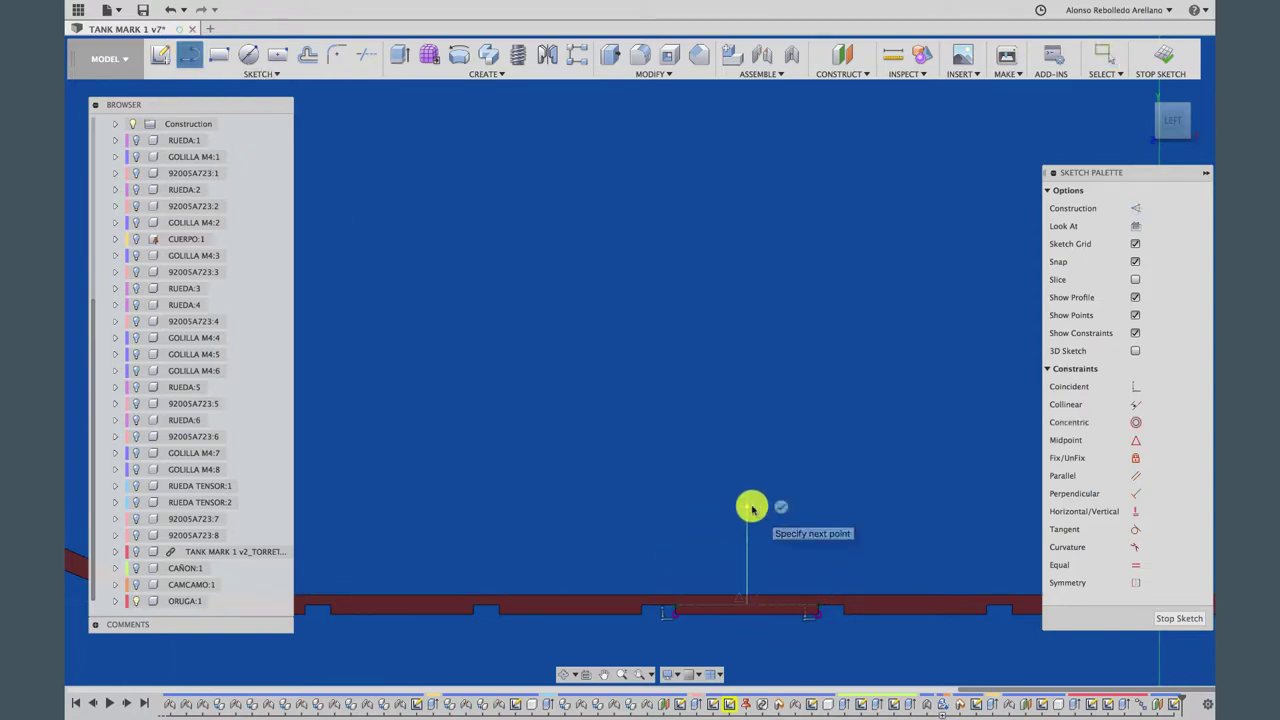
key(Escape)
scroll(766, 577, up, 1)
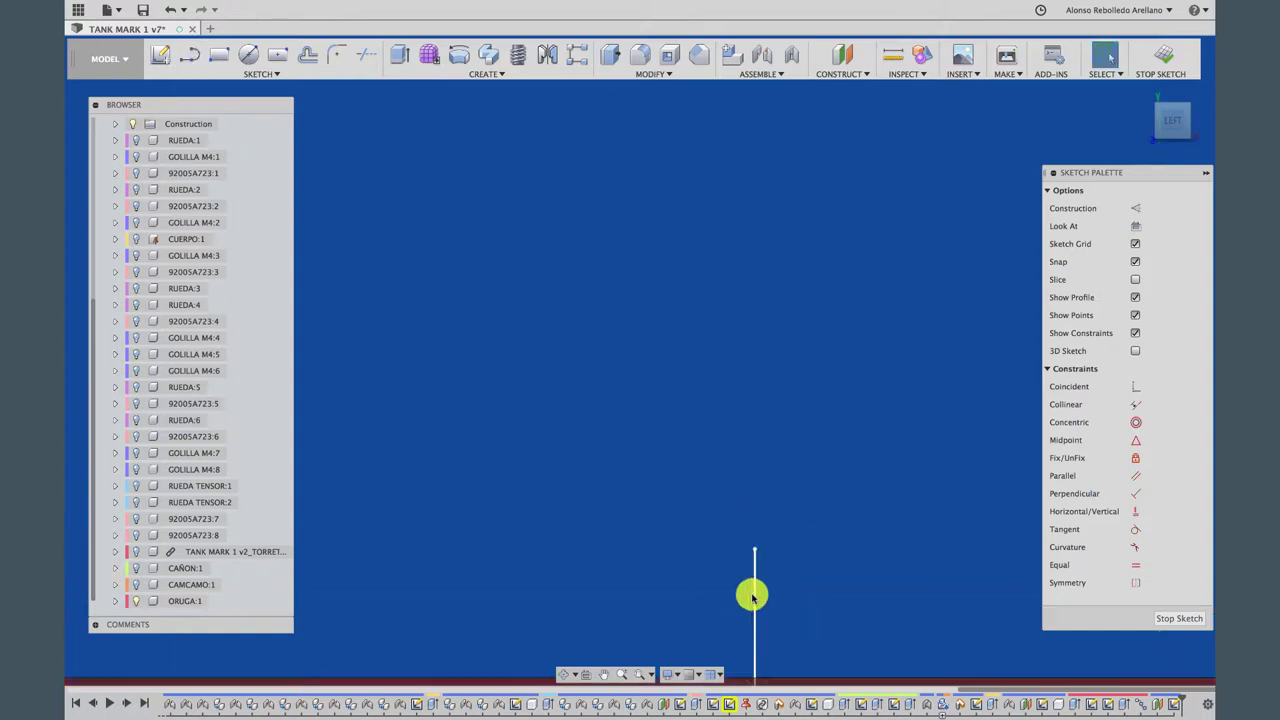
scroll(752, 597, up, 3)
key(t)
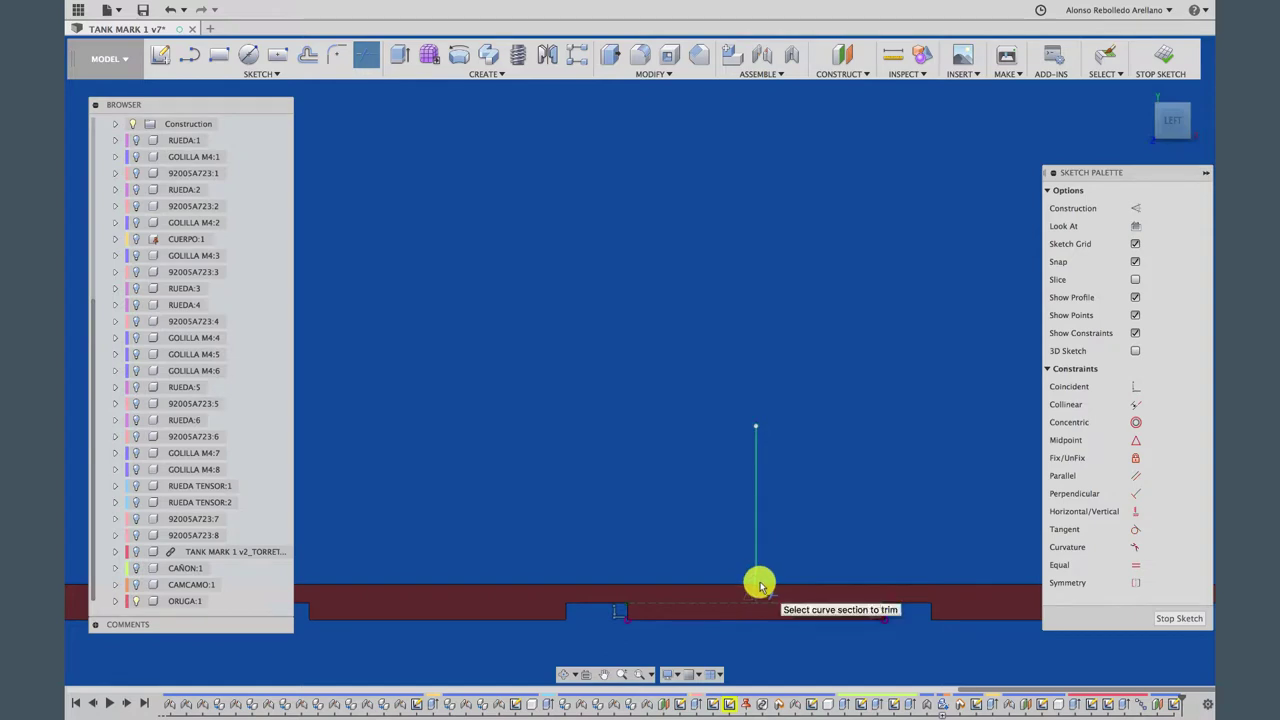
Discard a stray arc, then dimension the vertical sketch line to 3.0 mm length
click(189, 54)
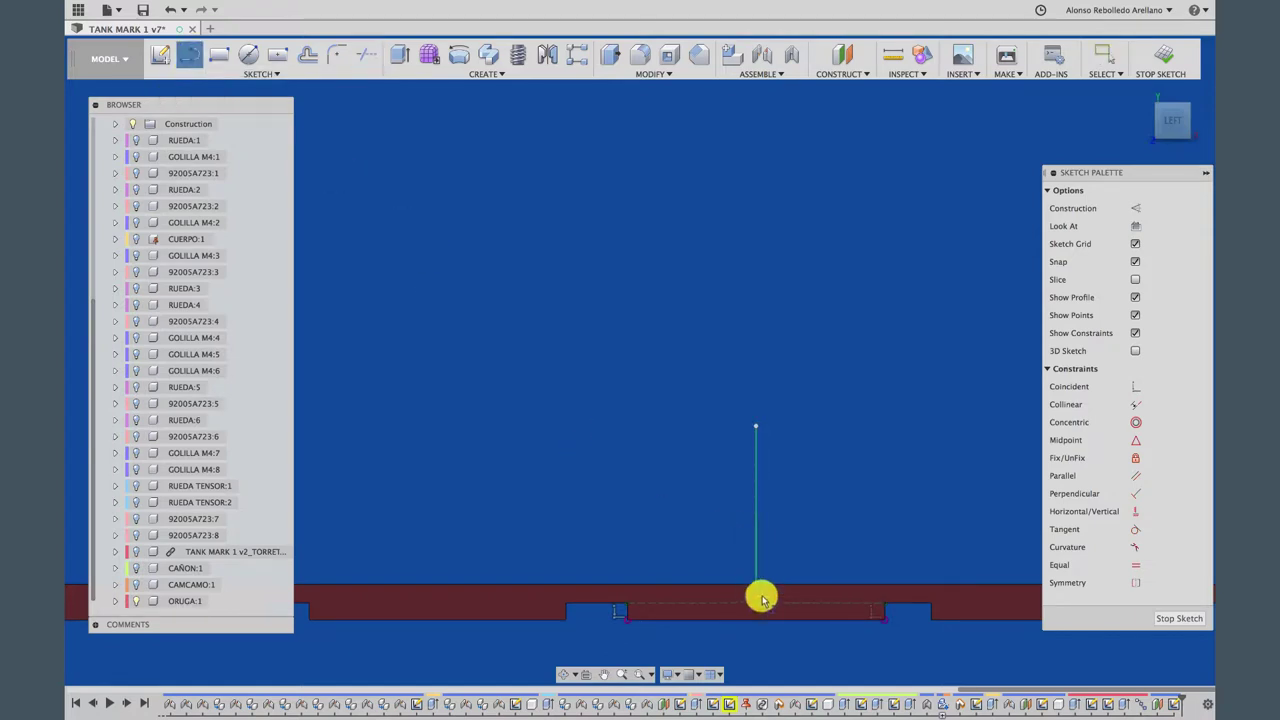
drag(754, 583, 760, 307)
key(Escape)
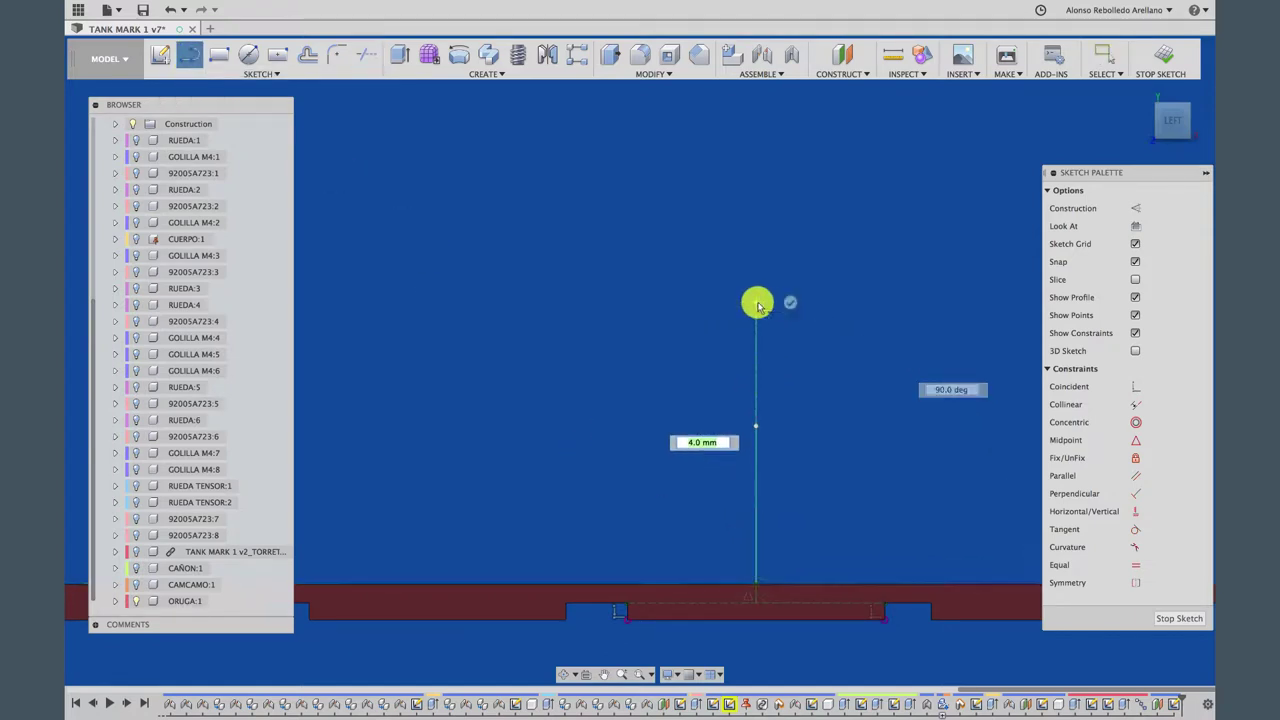
key(Escape)
click(757, 596)
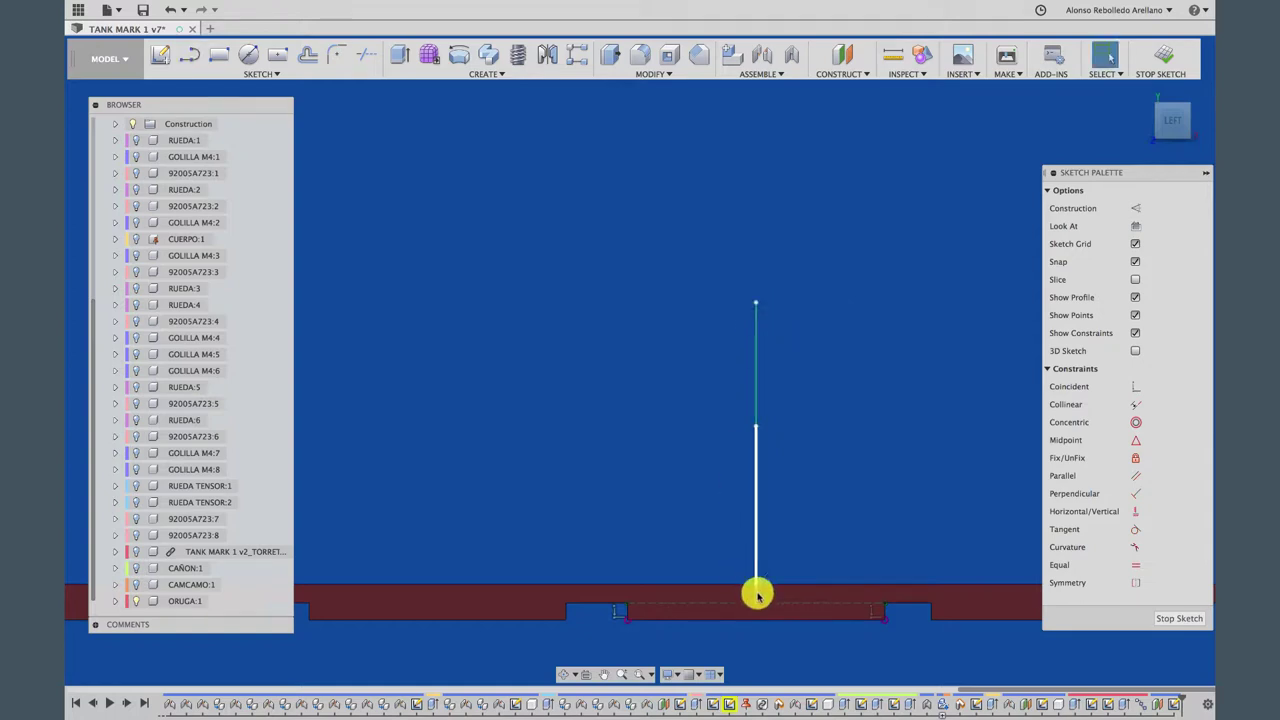
key(d)
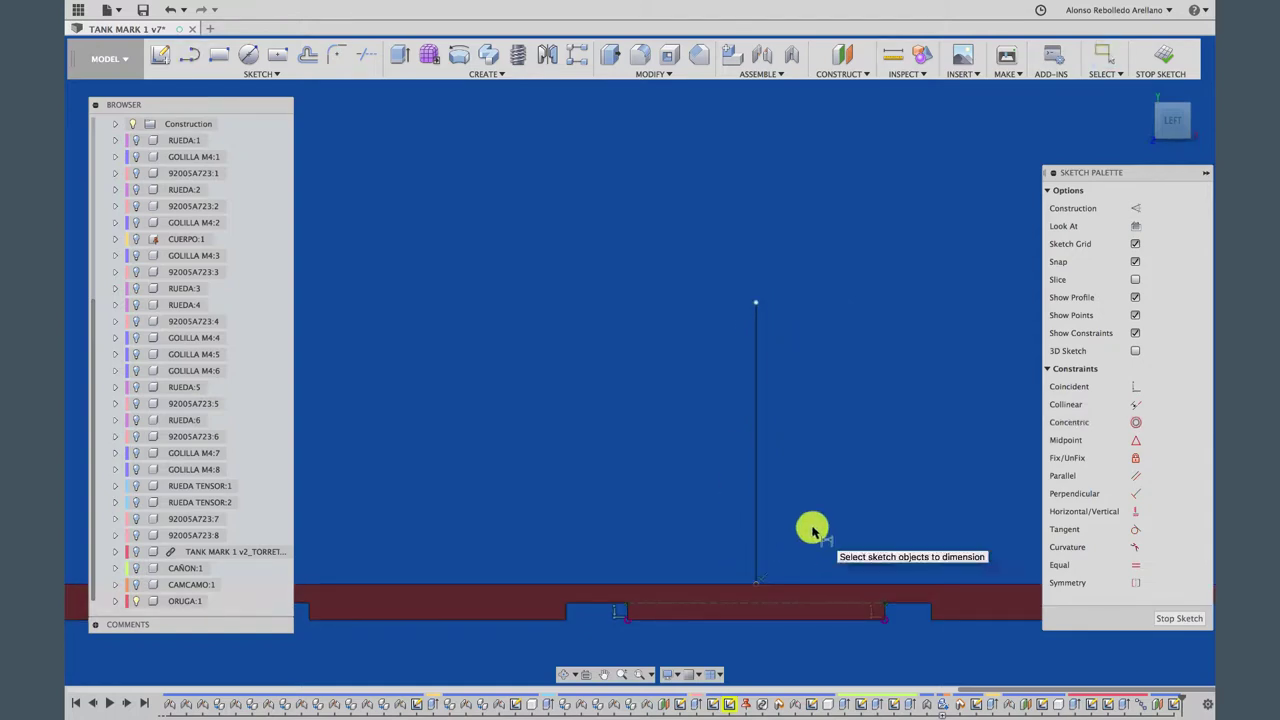
click(755, 491)
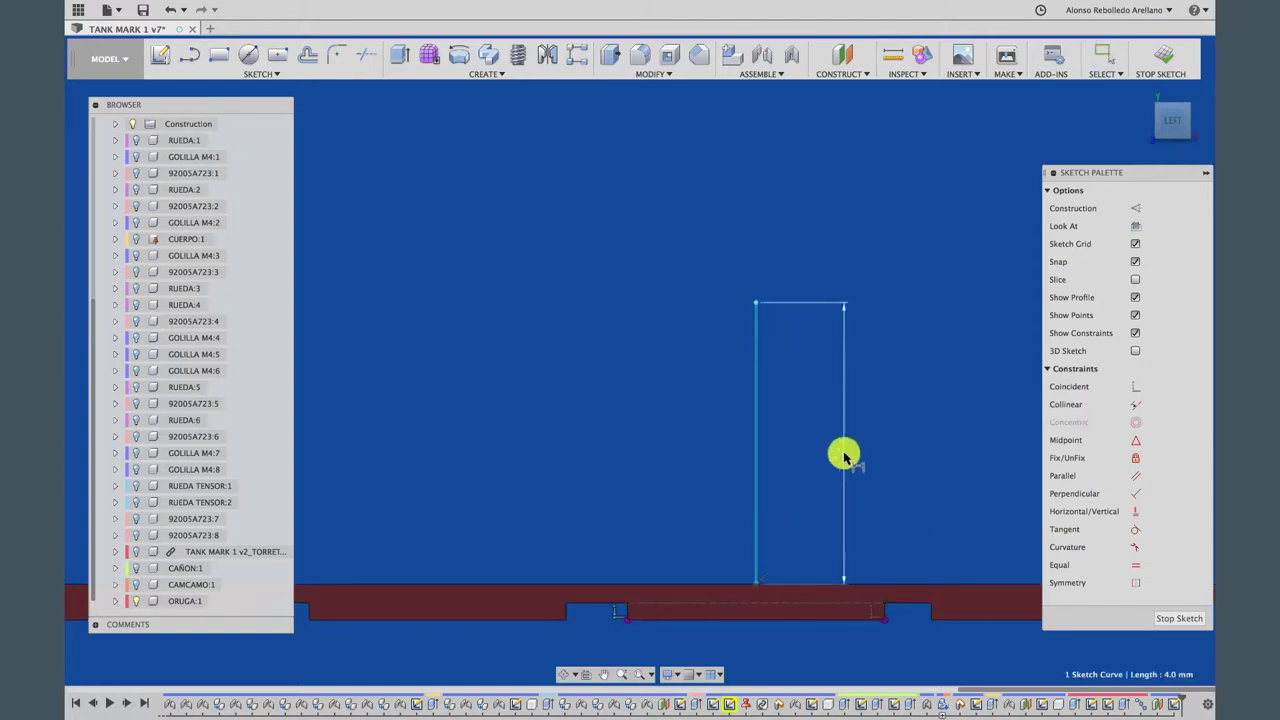
click(843, 453)
text(3)
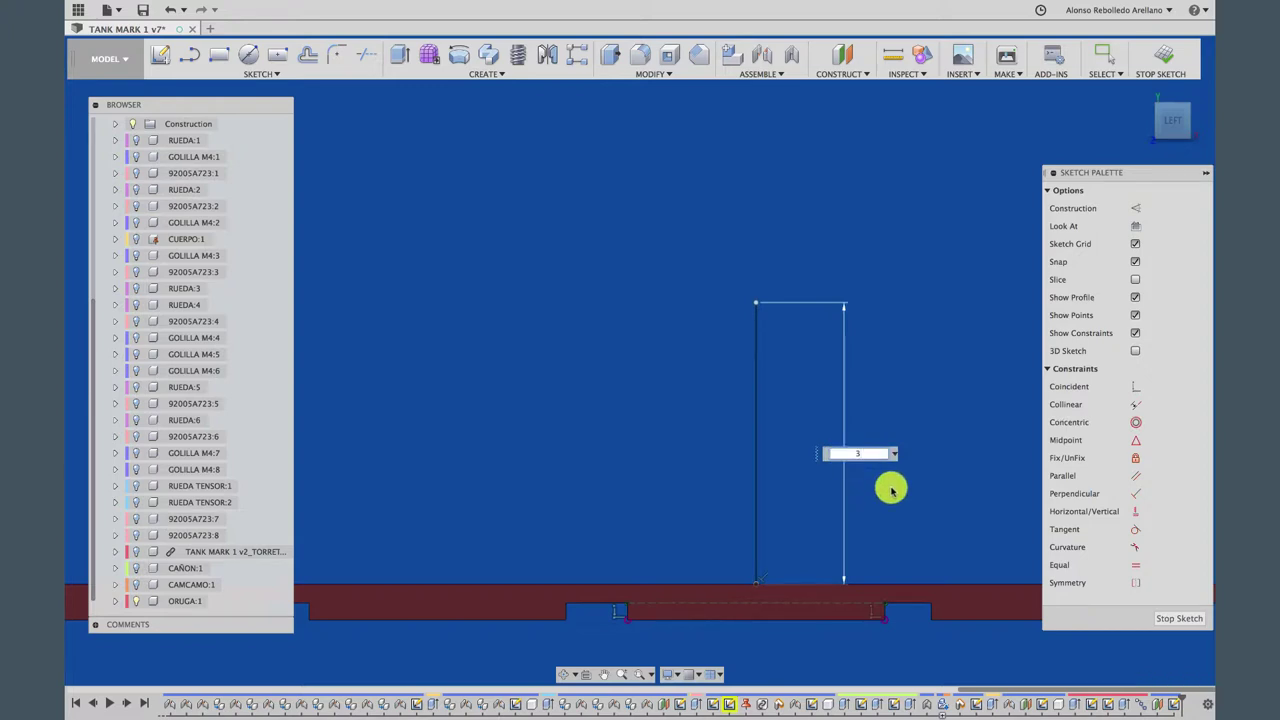
text(0)
key(Return)
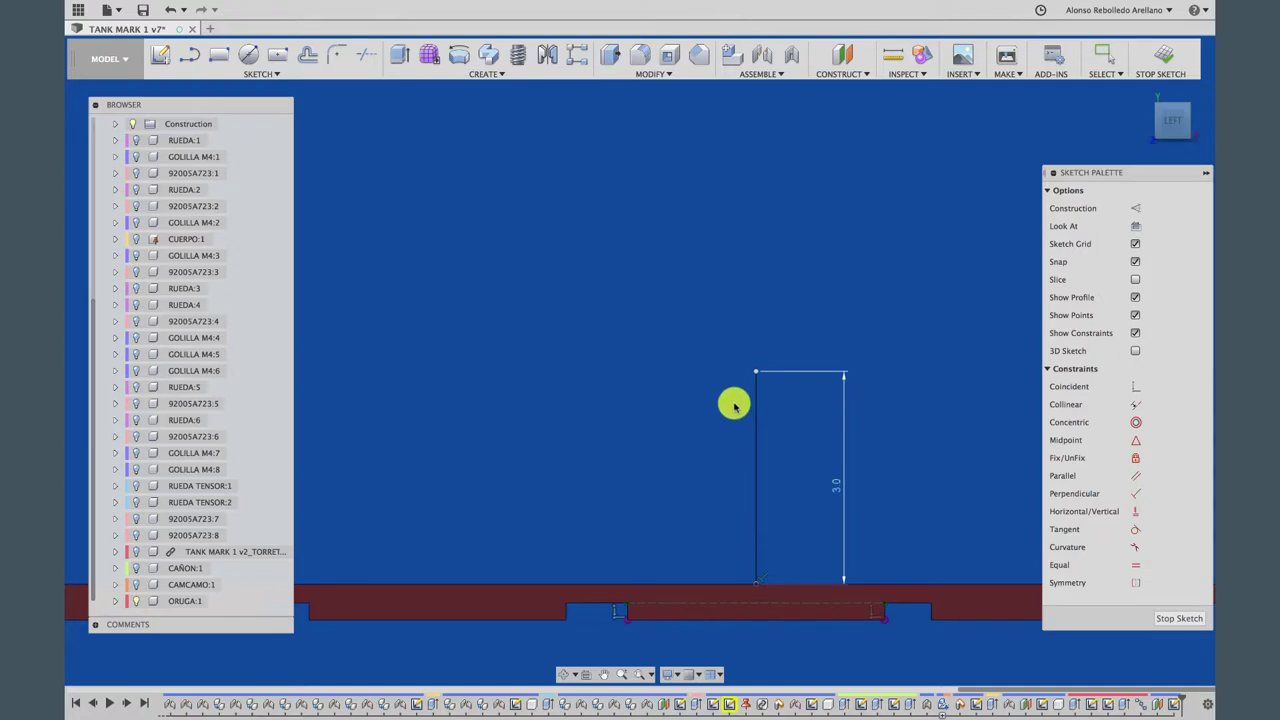
click(252, 54)
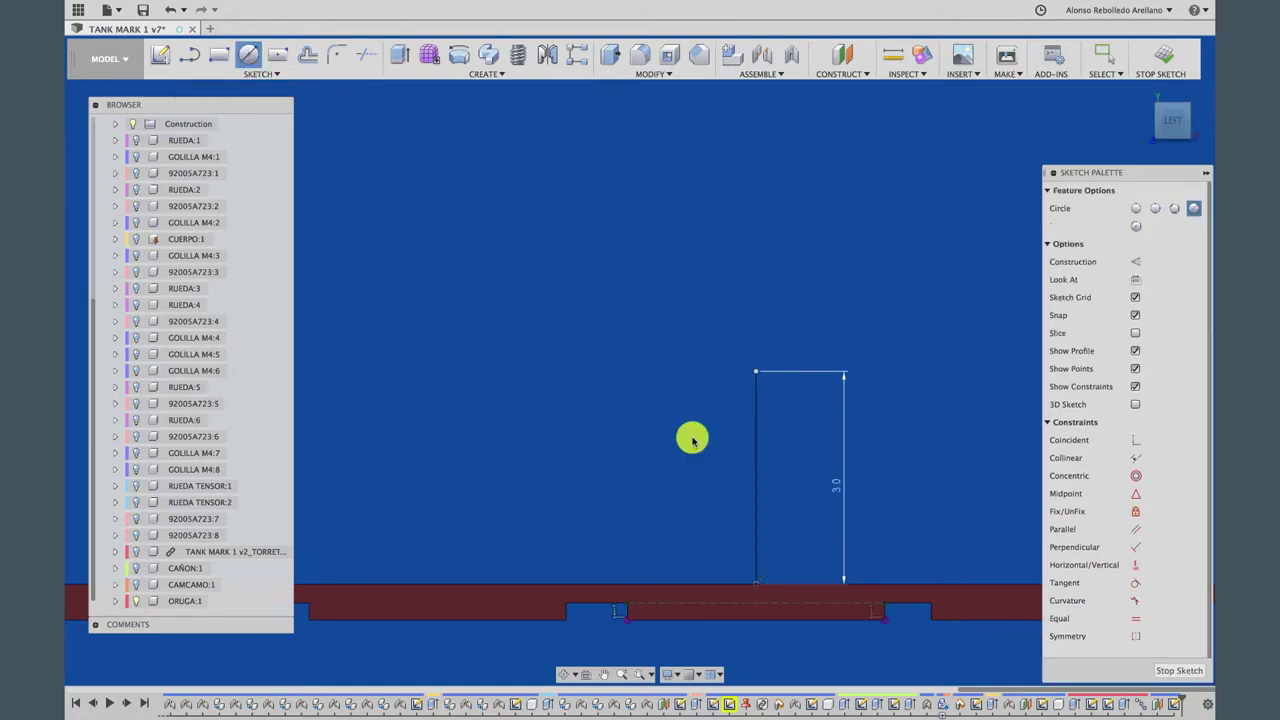
Draw a circle centred on the vertical line through its top, plus a slanted tangent line from the bottom edge
click(755, 444)
click(756, 372)
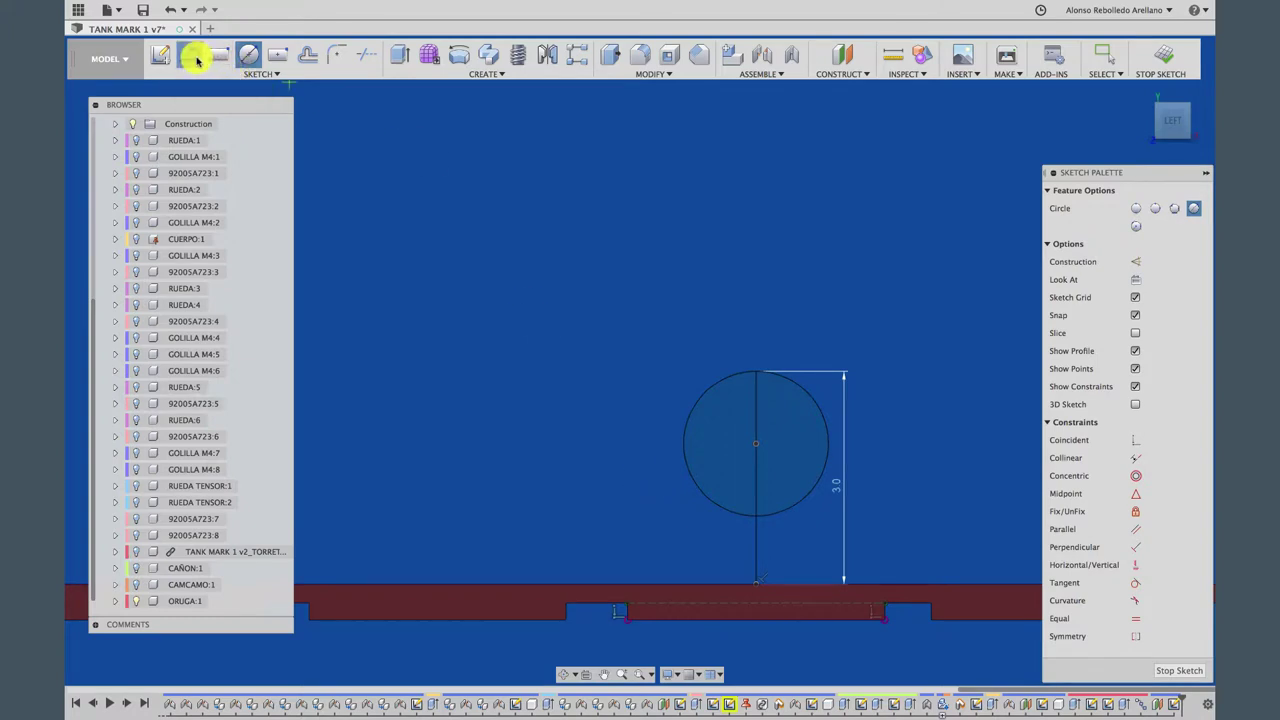
click(190, 56)
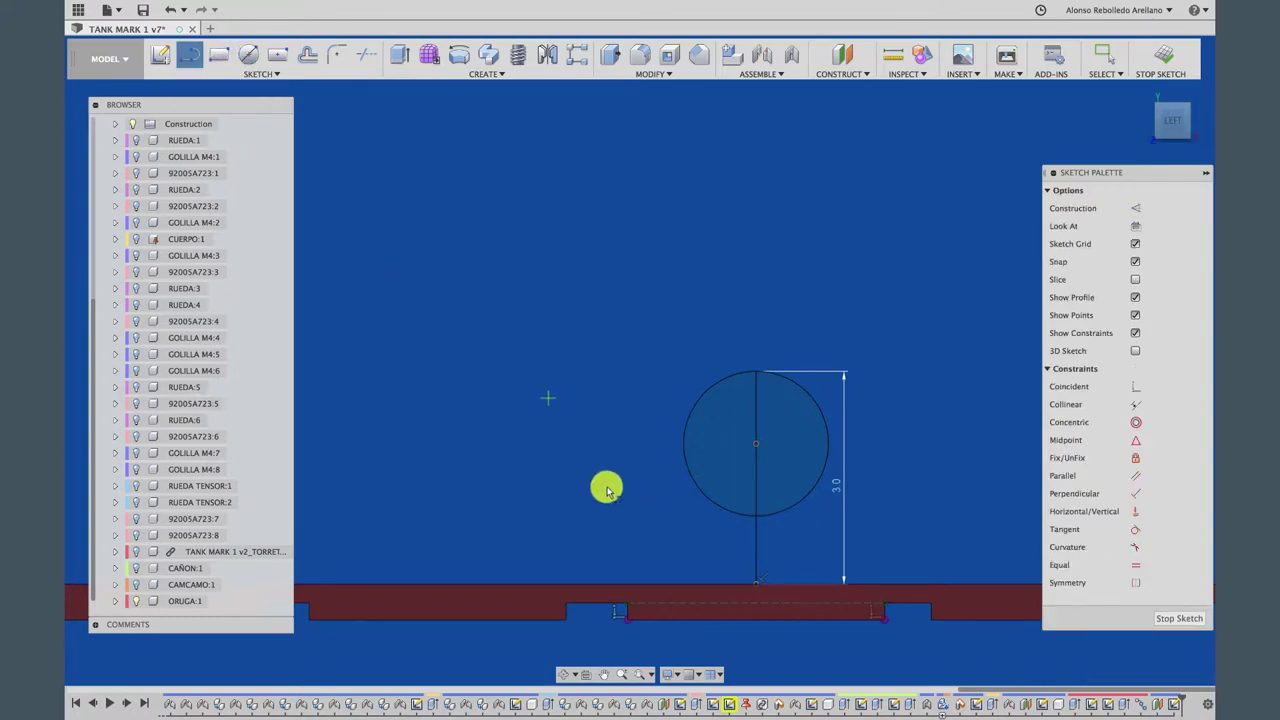
click(658, 583)
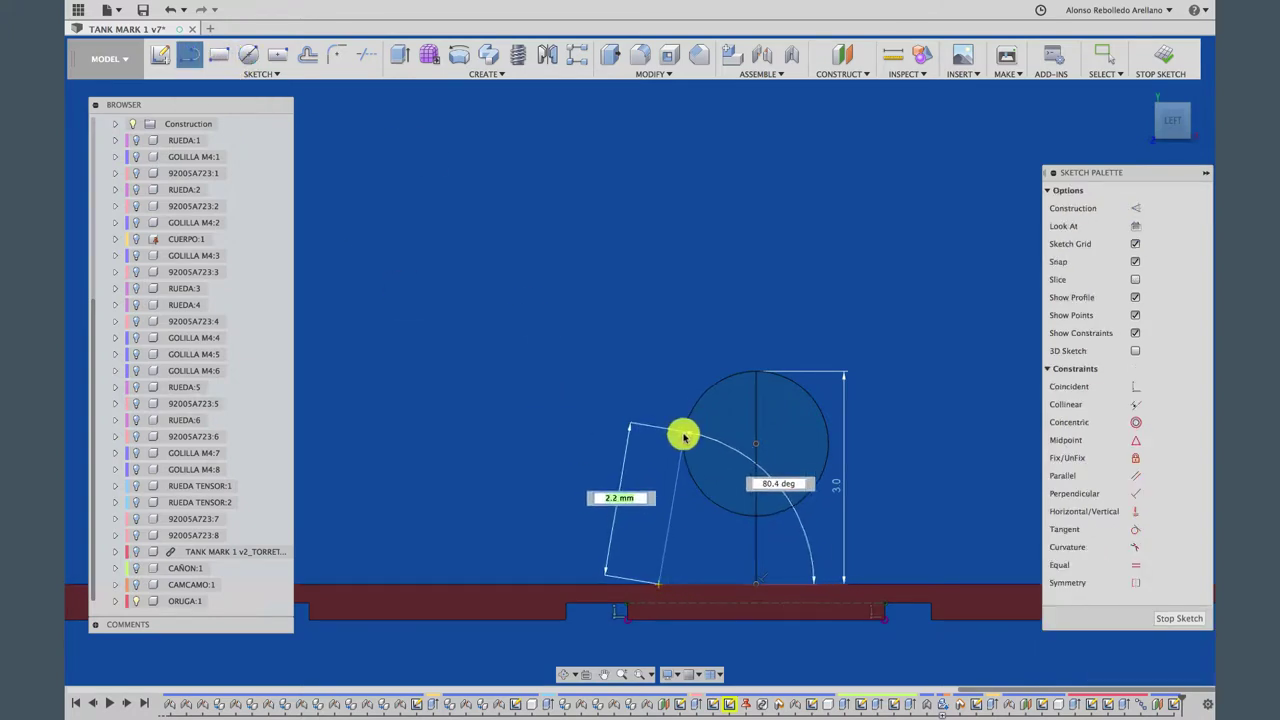
double_click(687, 430)
Convert the vertical centre line into construction geometry
key(Escape)
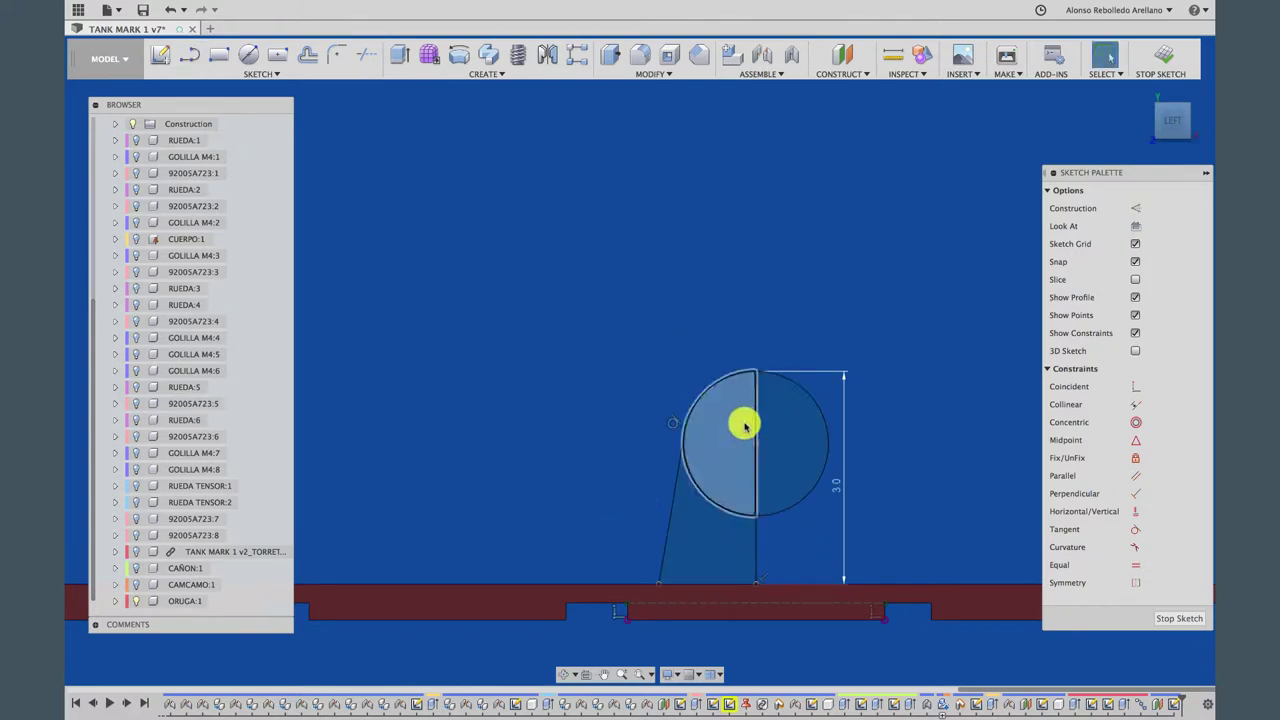
click(756, 416)
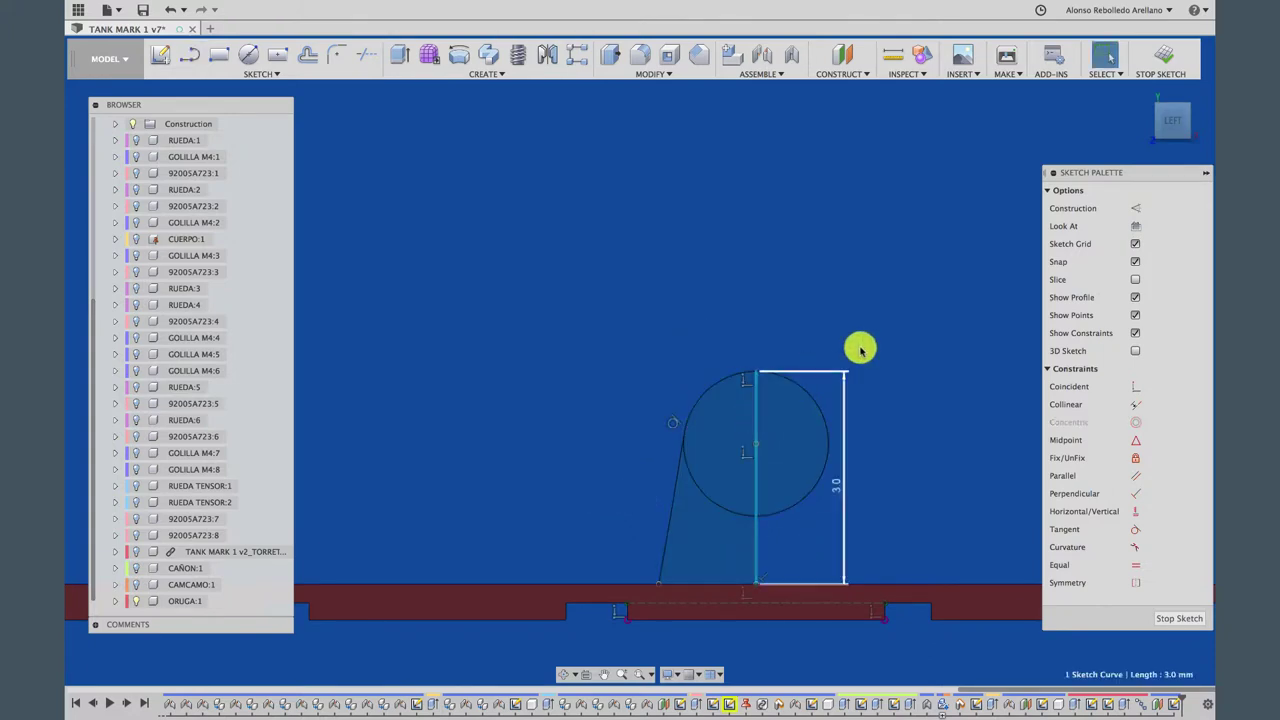
click(1137, 209)
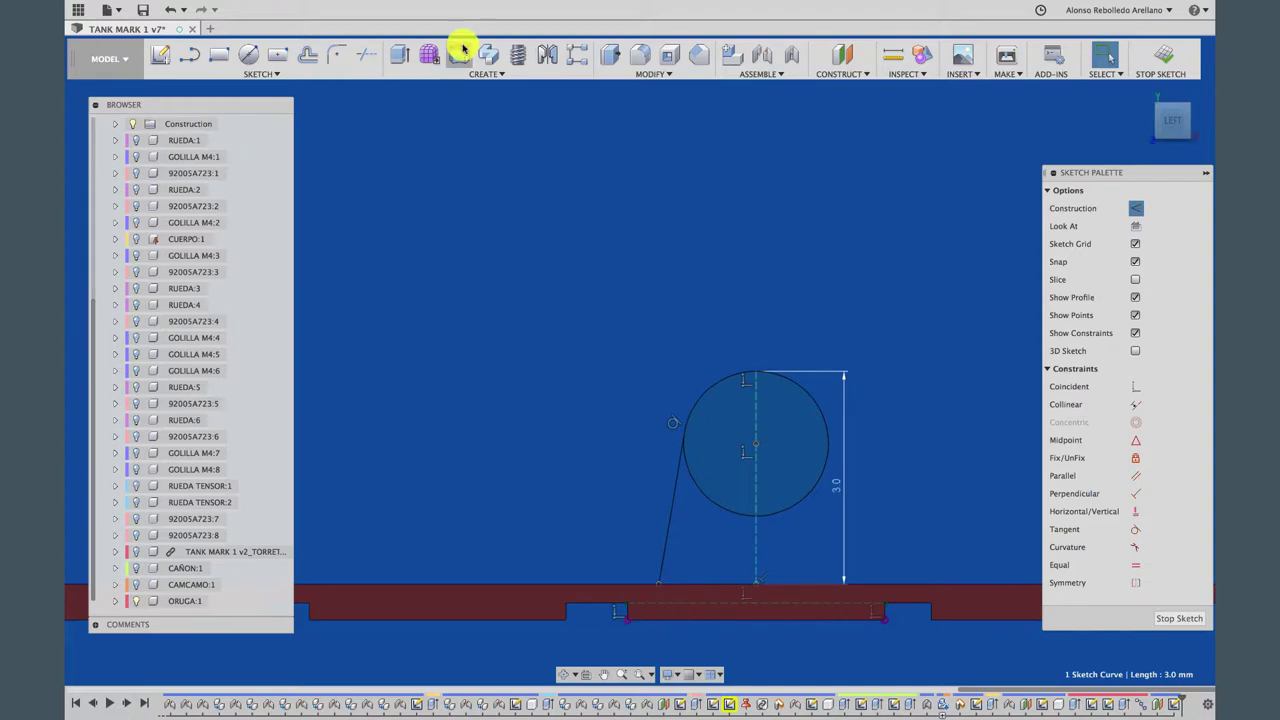
Mirror the slanted line about the vertical centre construction line
click(276, 78)
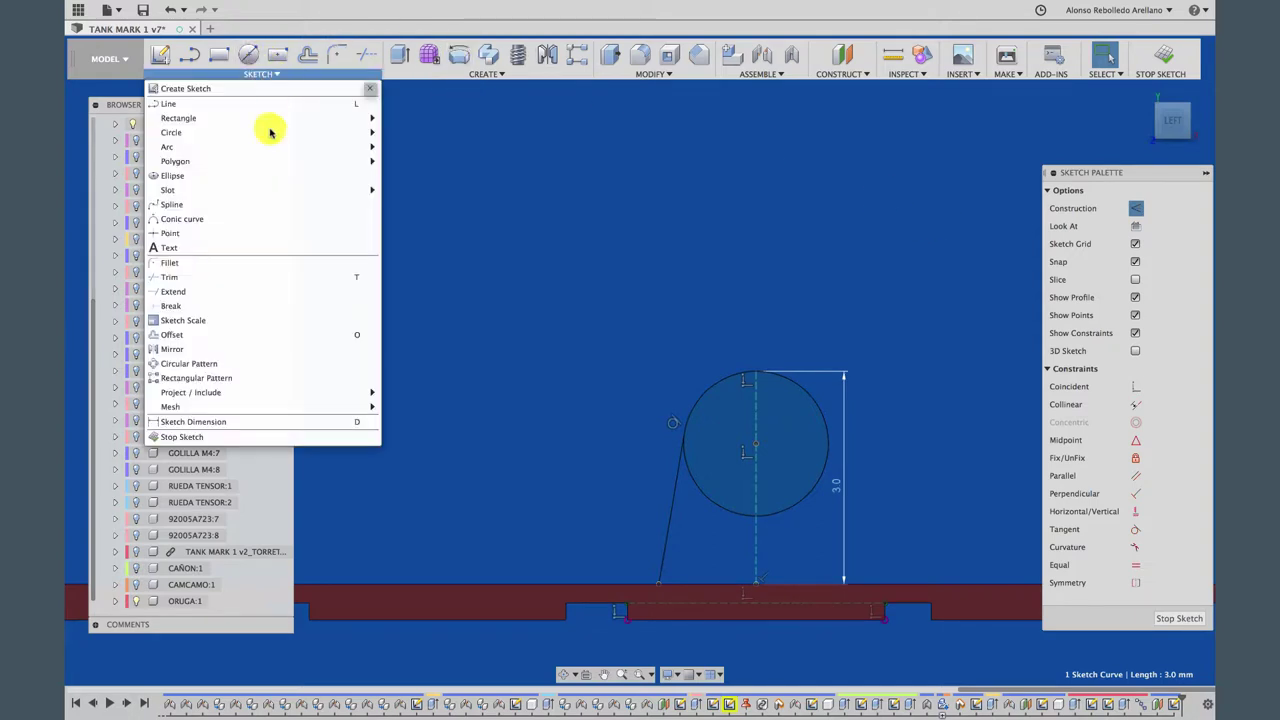
click(297, 349)
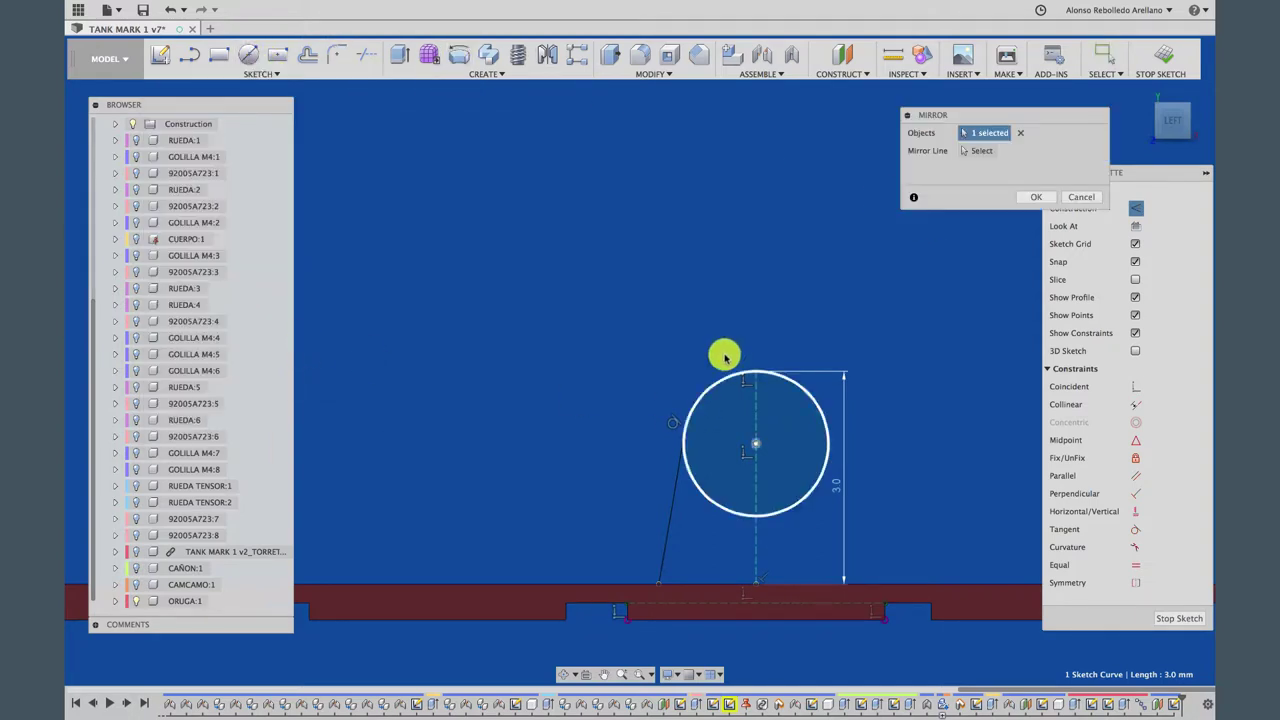
click(678, 468)
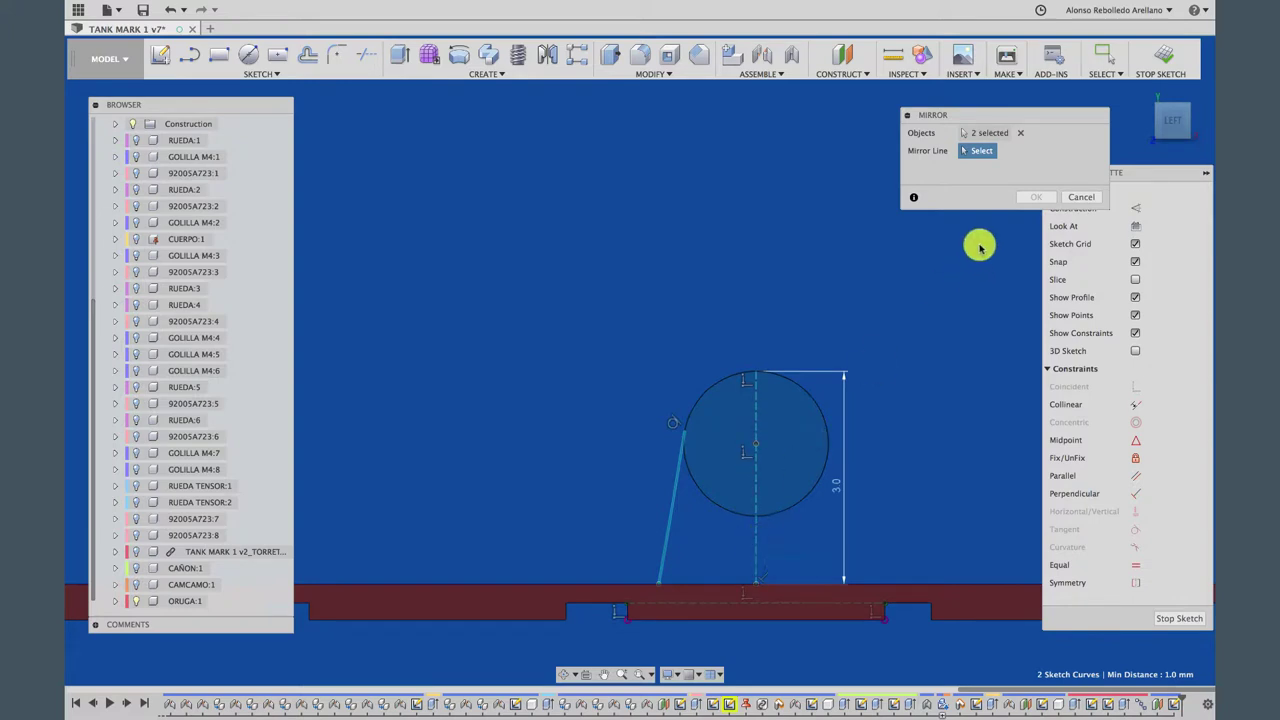
click(1070, 199)
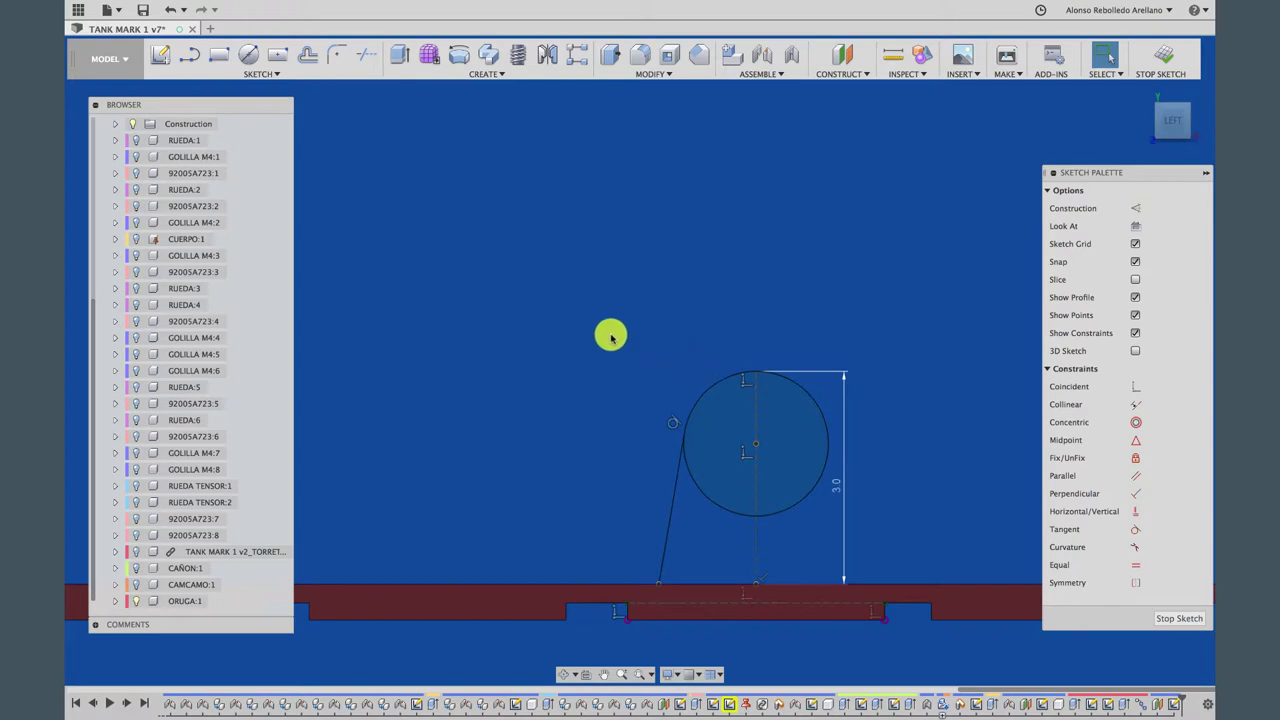
click(297, 72)
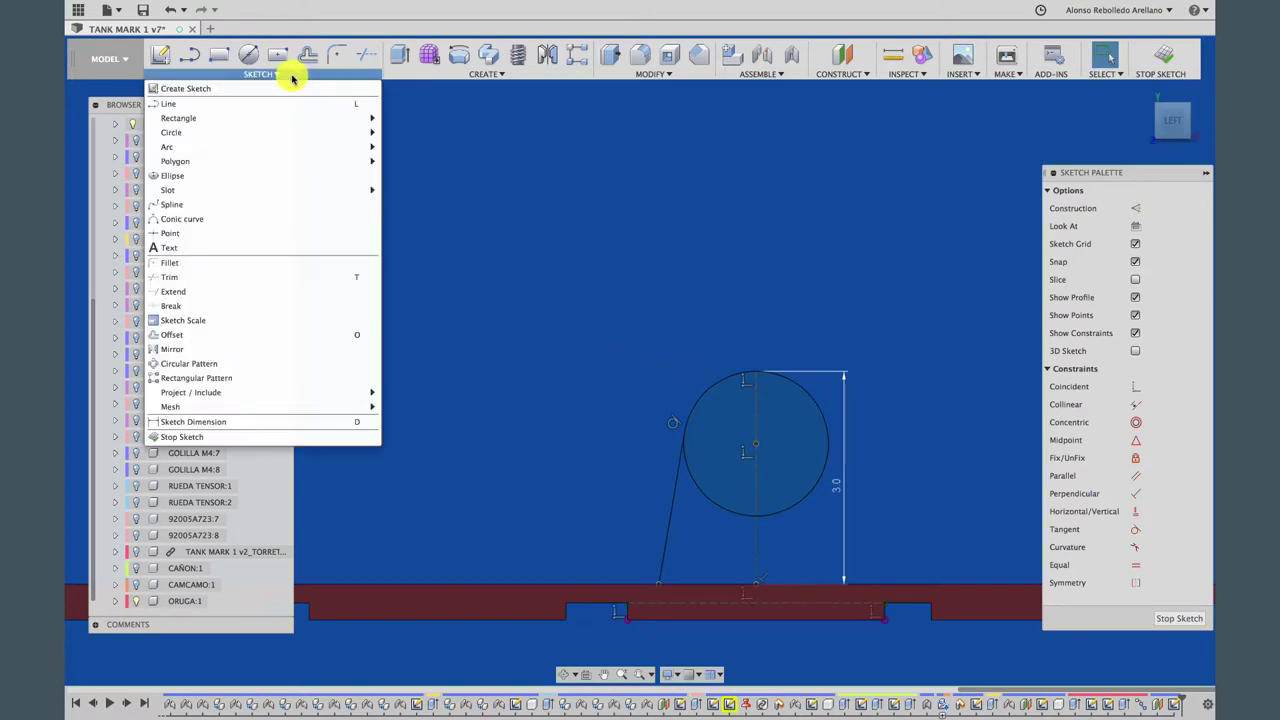
click(326, 350)
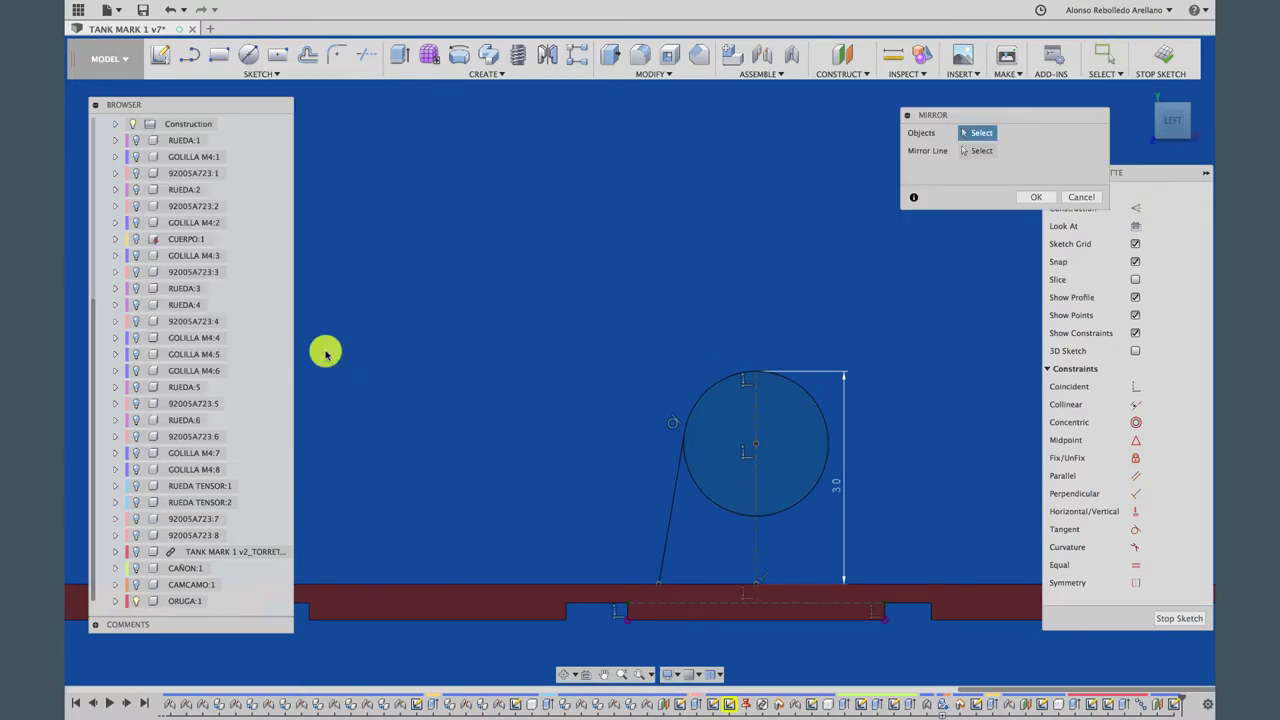
click(675, 490)
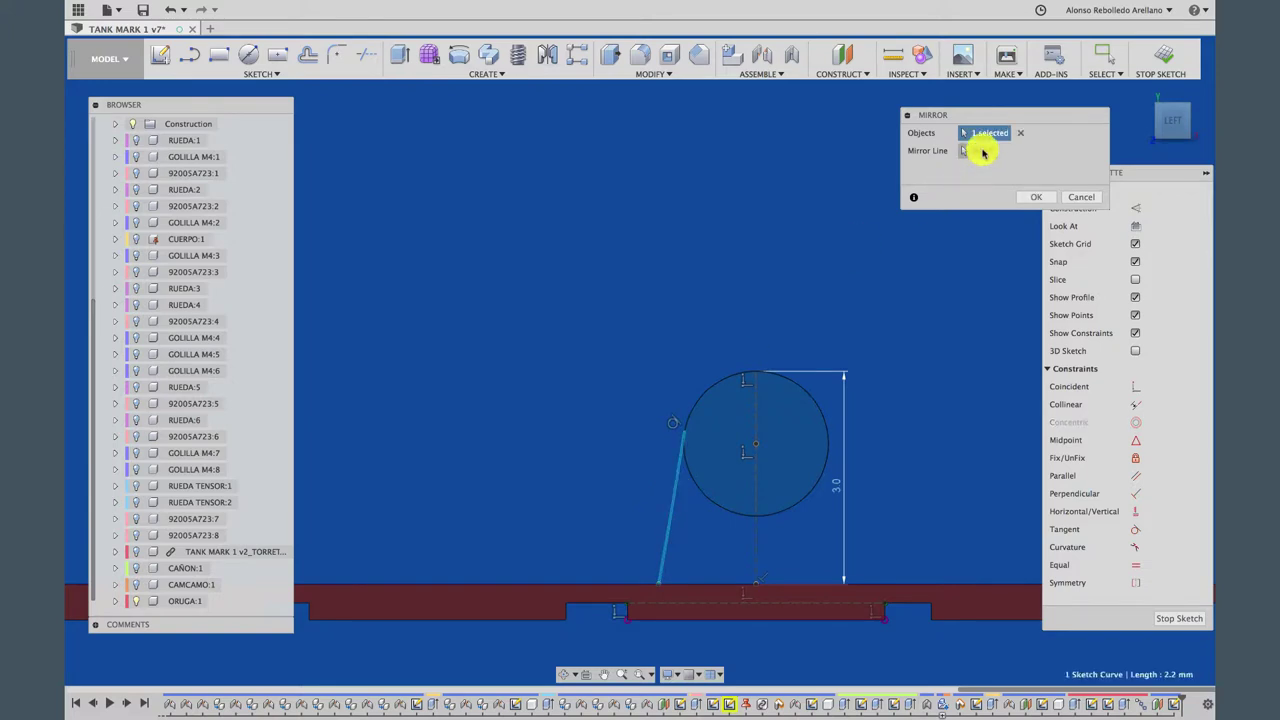
click(983, 152)
click(755, 457)
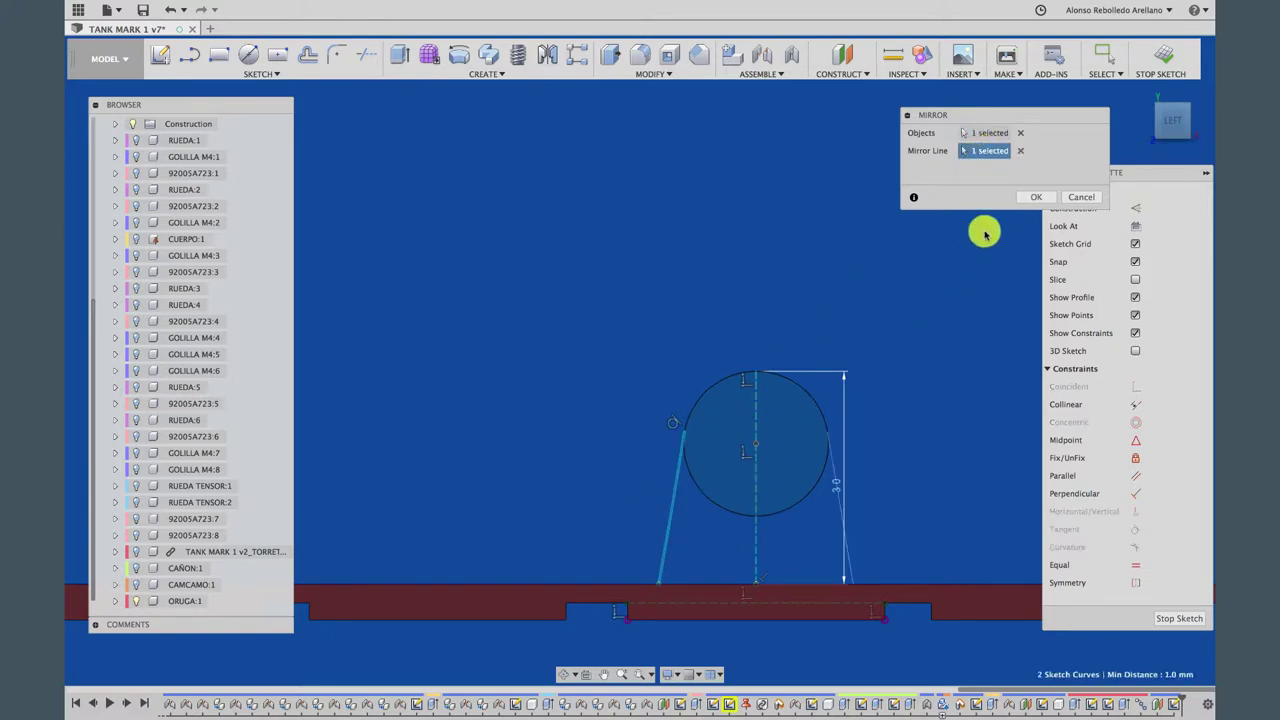
click(1030, 197)
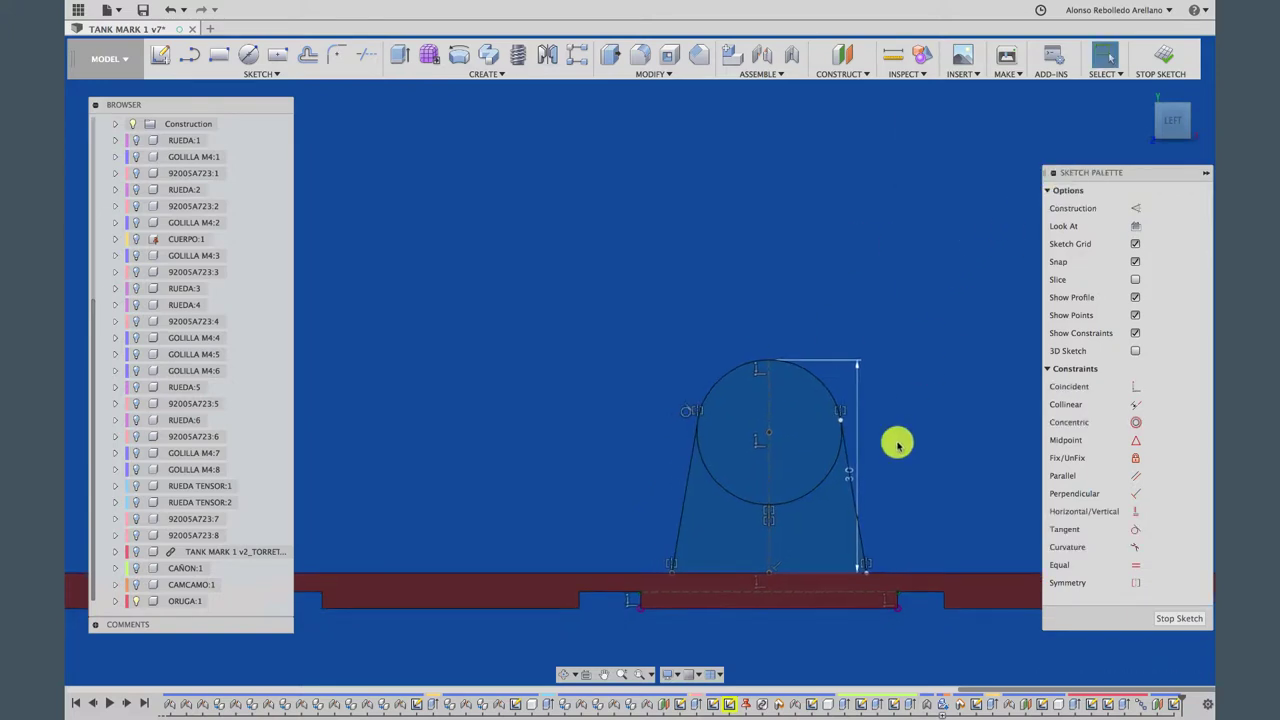
Trim away the circle's lower arc and draw a base line closing the tooth profile
key(t)
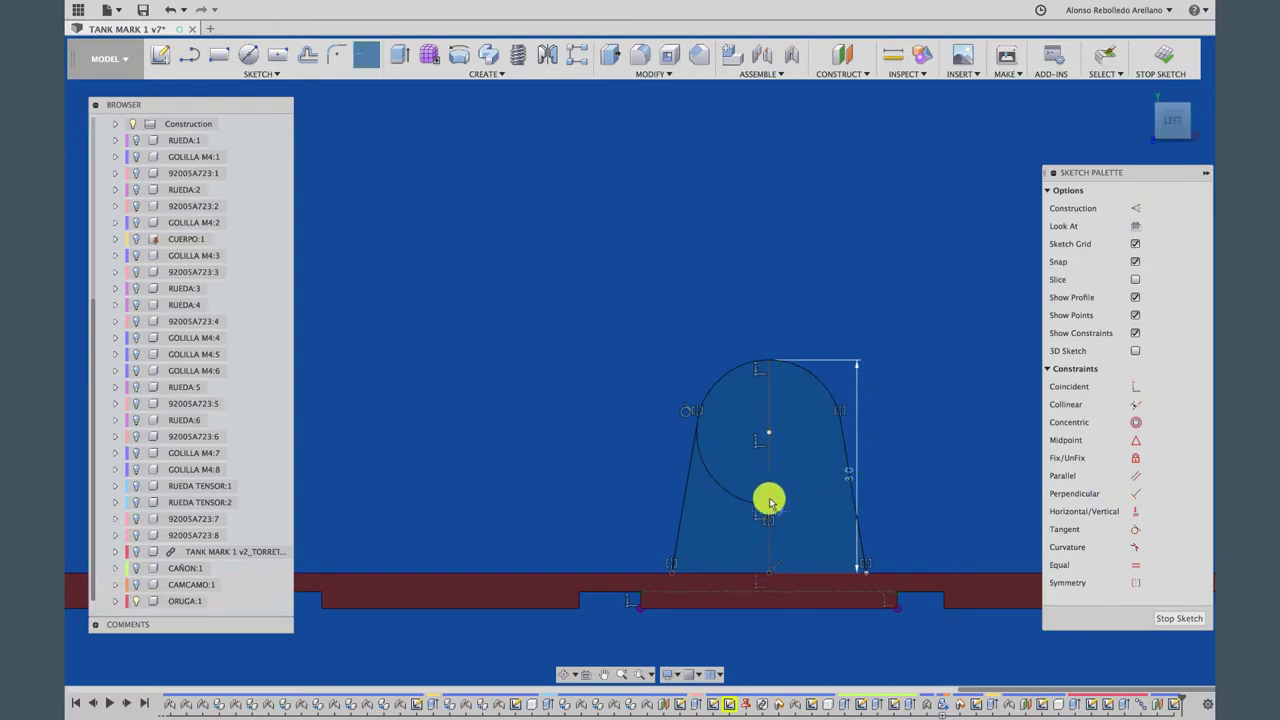
click(752, 505)
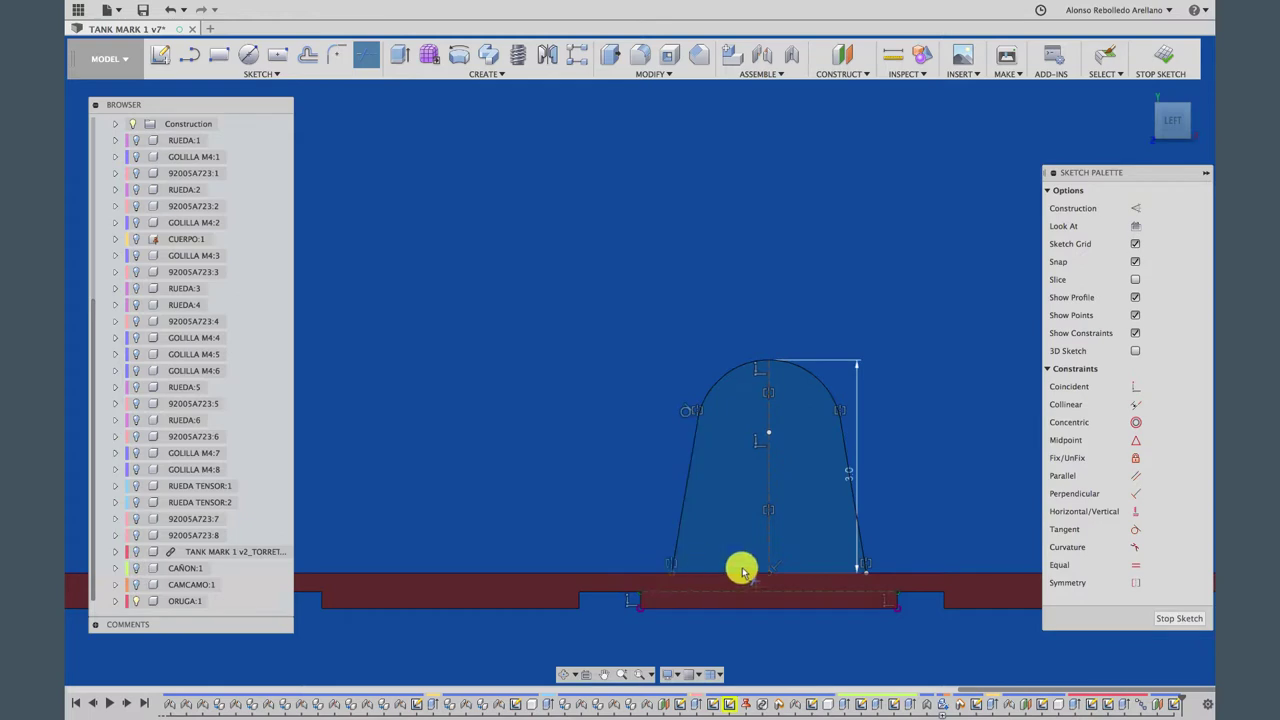
click(189, 54)
click(672, 576)
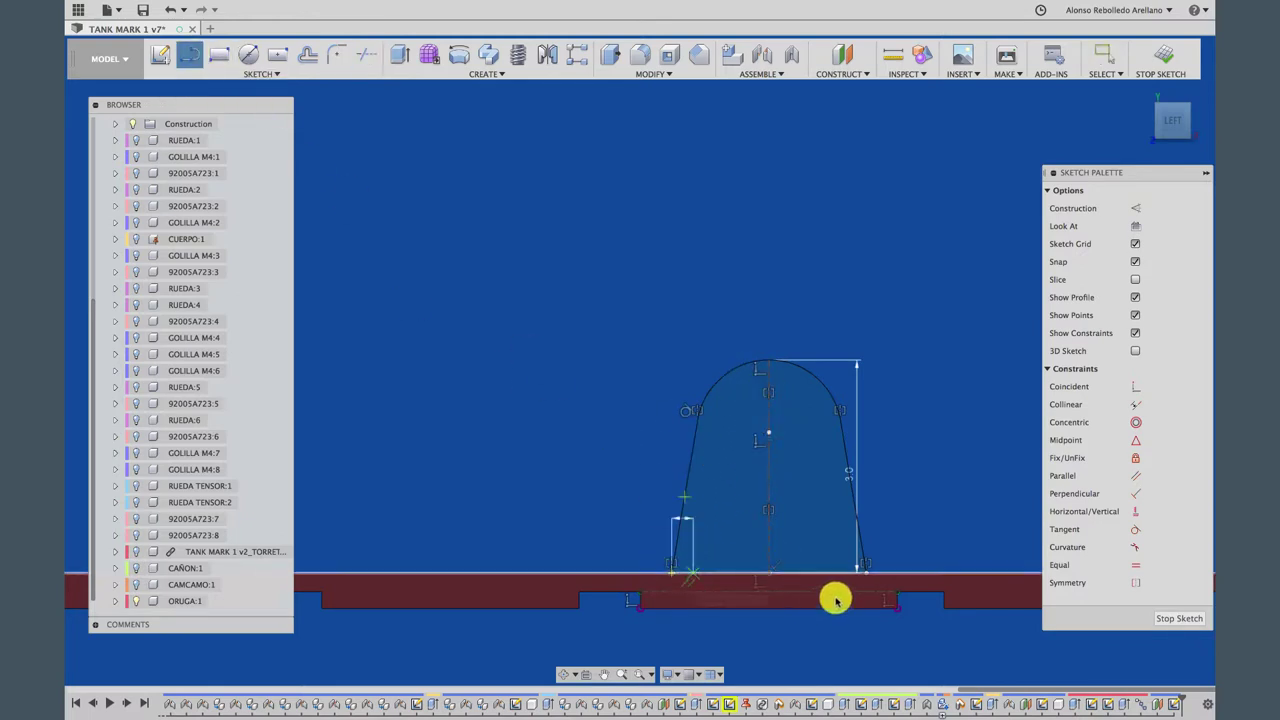
click(866, 577)
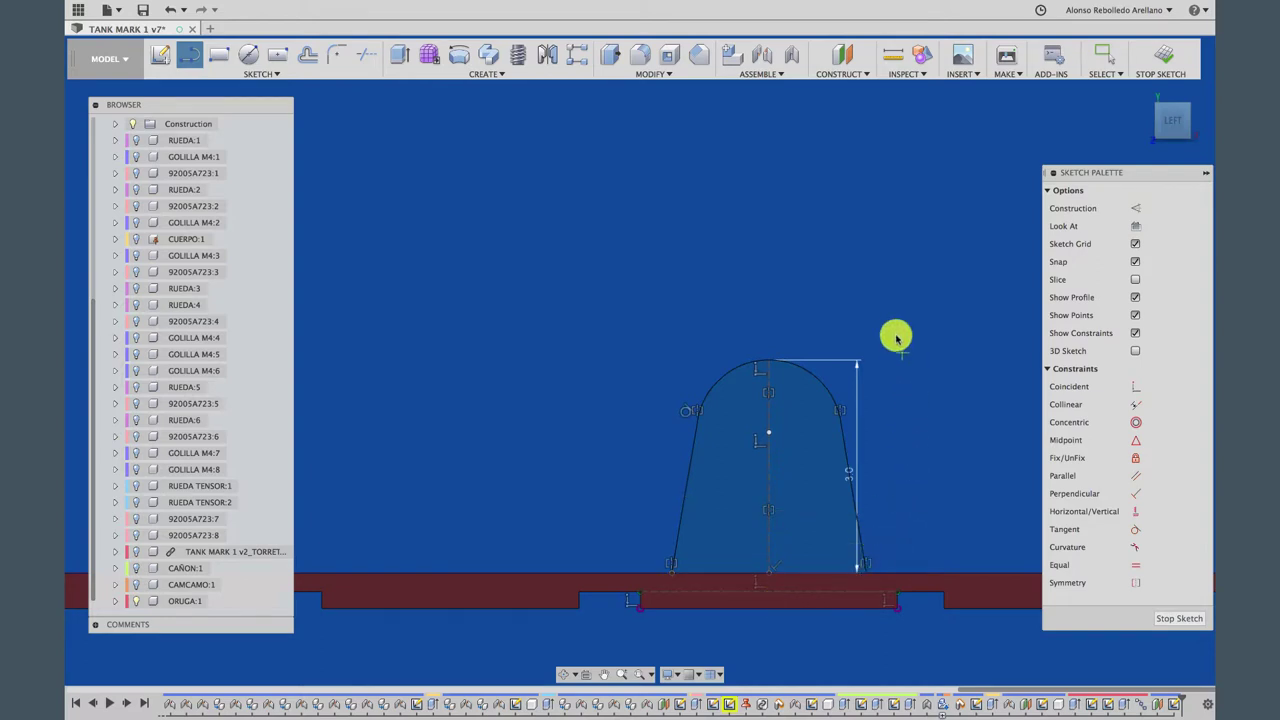
key(Escape)
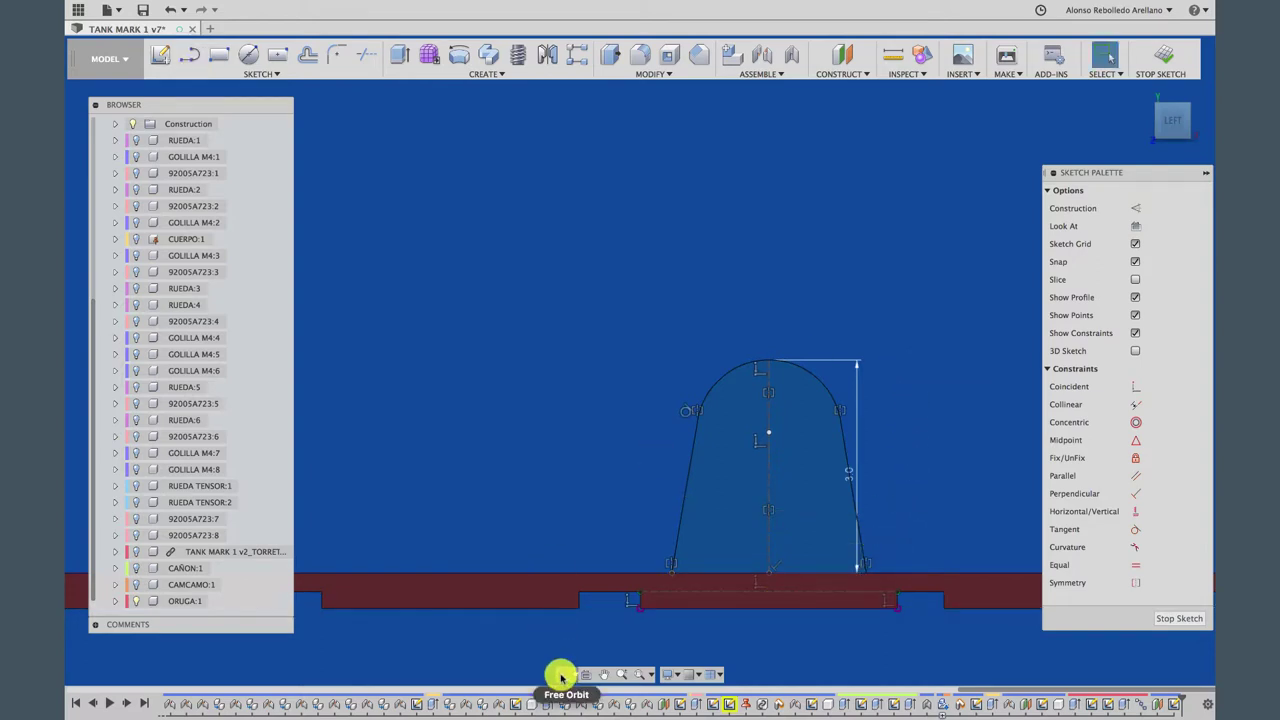
Tilt the view and select the dome-shaped tooth profile for extrusion
click(566, 673)
drag(657, 394, 624, 440)
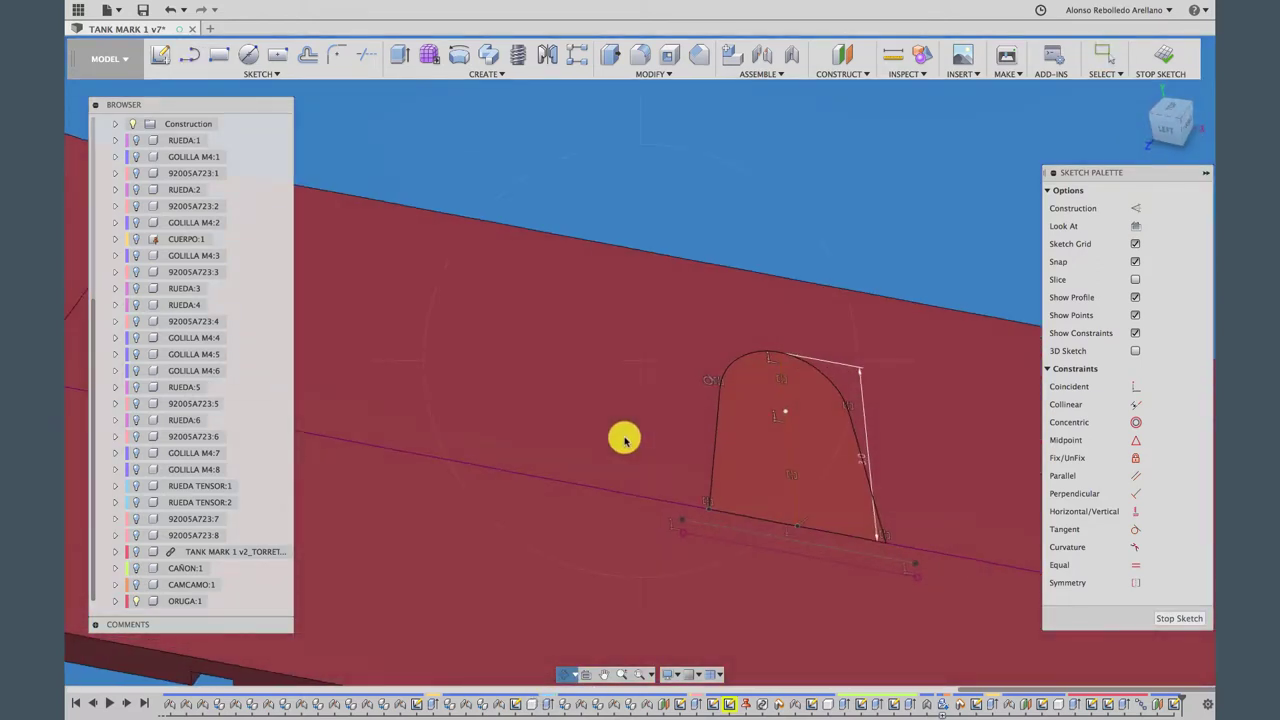
key(e)
click(805, 452)
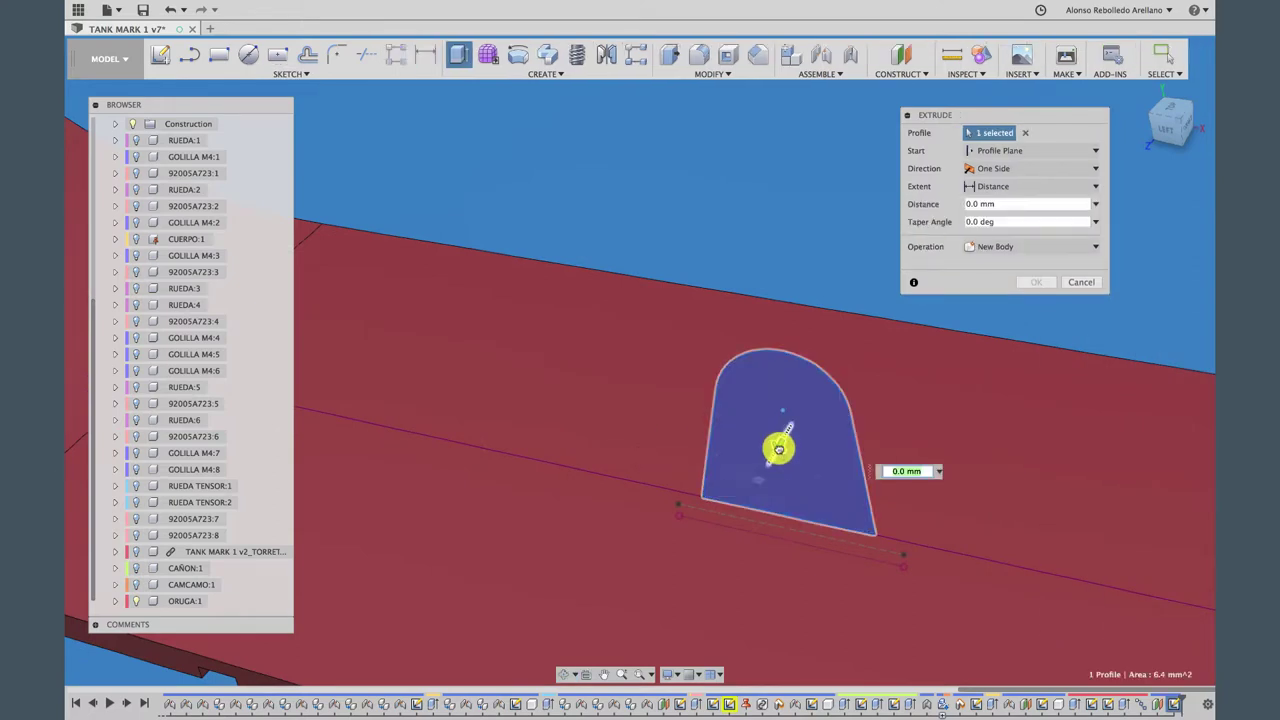
click(765, 478)
click(753, 479)
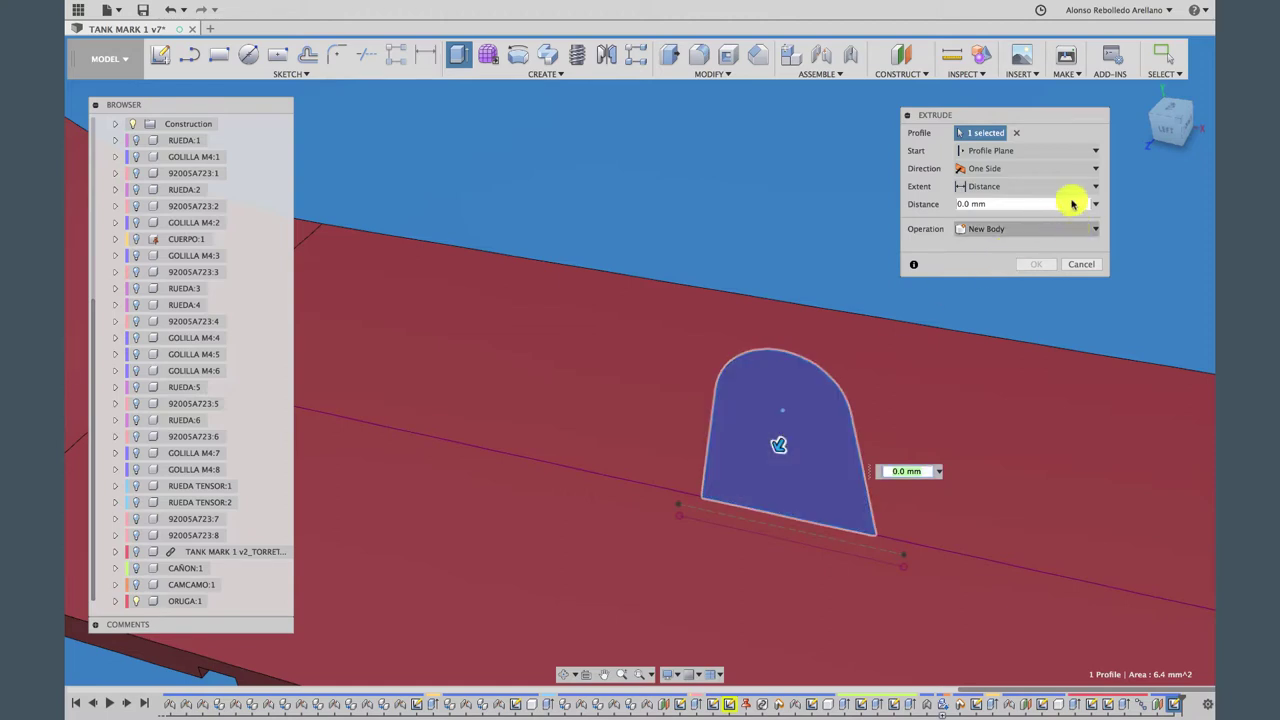
Extrude the tooth symmetrically to a 3 mm total width, joined onto the track band
click(993, 203)
text(3)
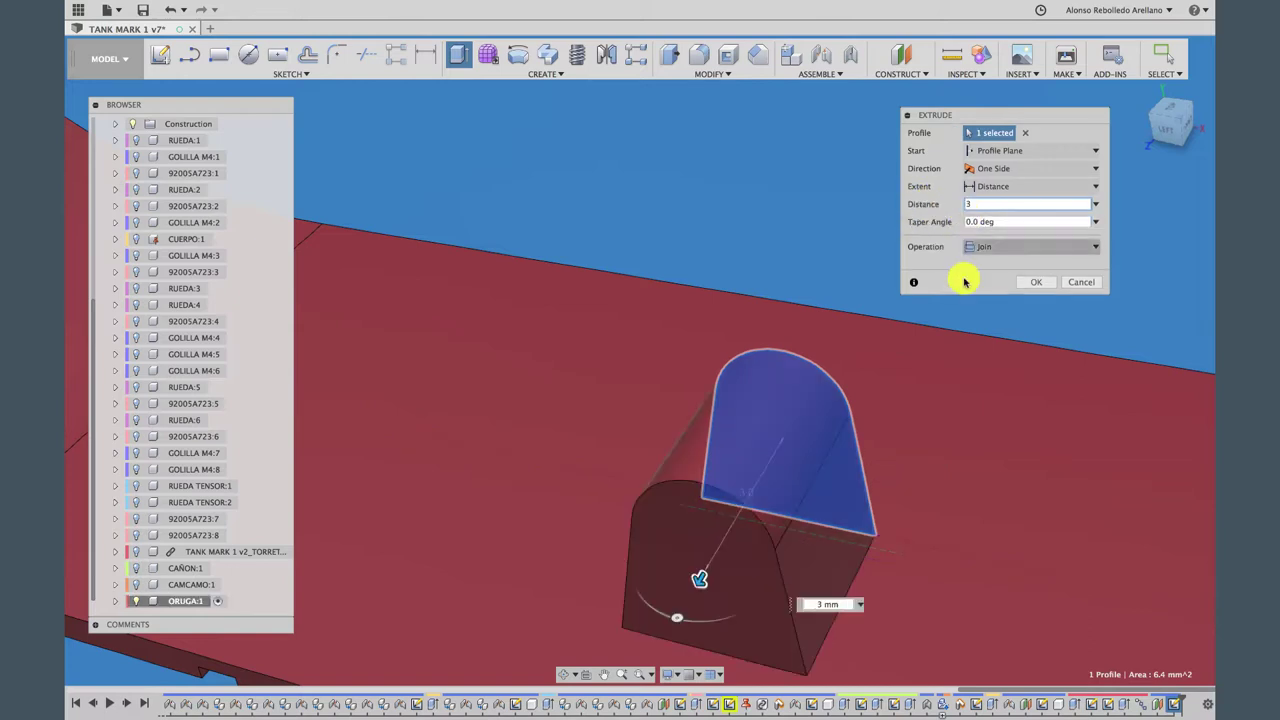
click(1043, 168)
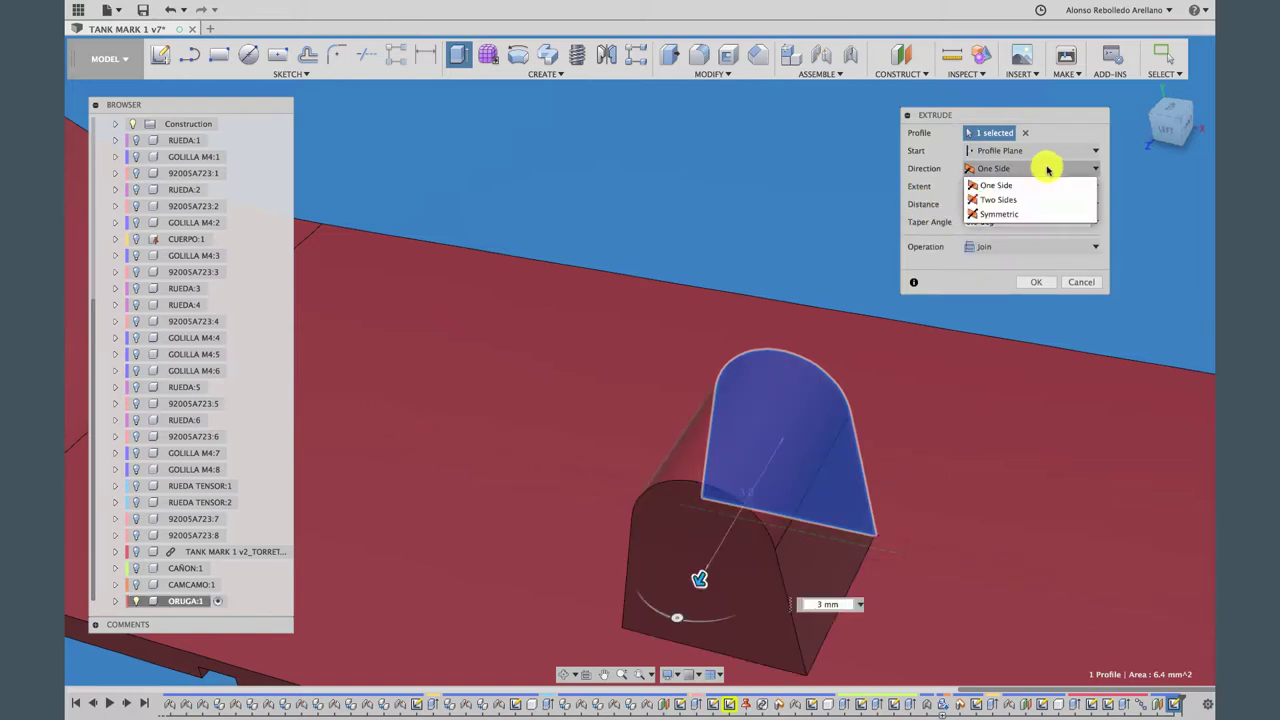
click(1018, 210)
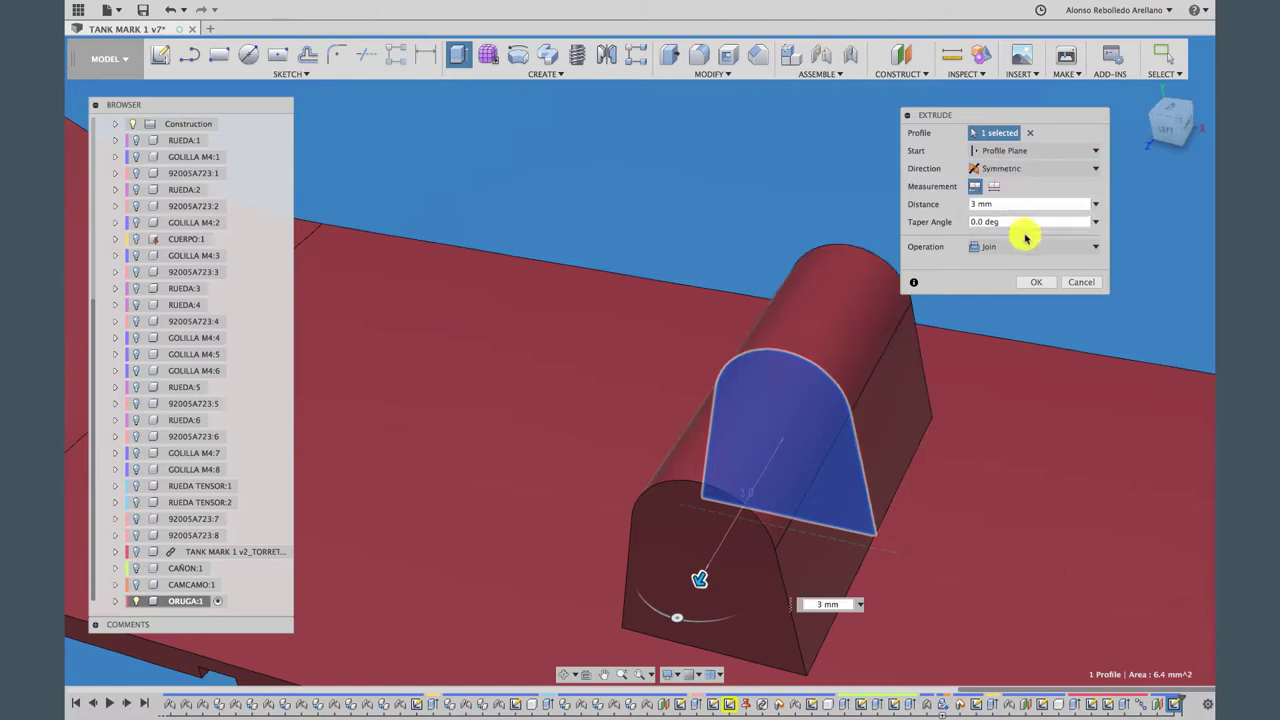
click(993, 187)
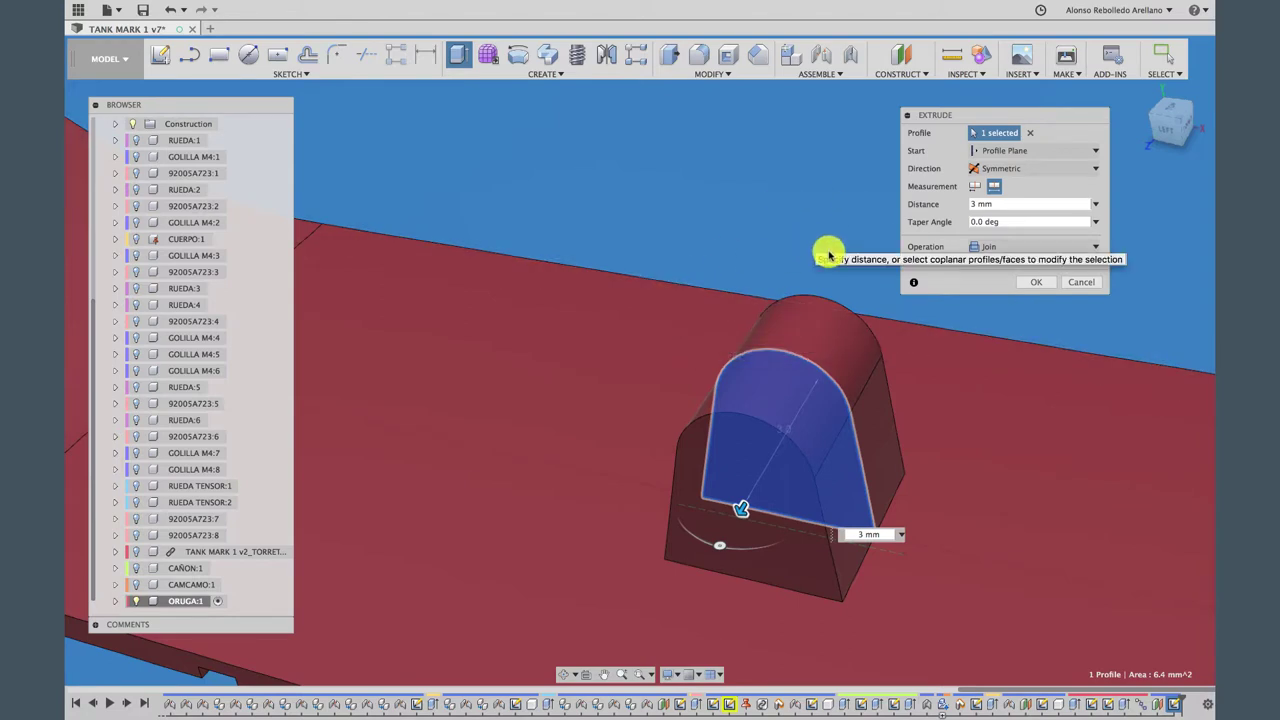
click(1020, 287)
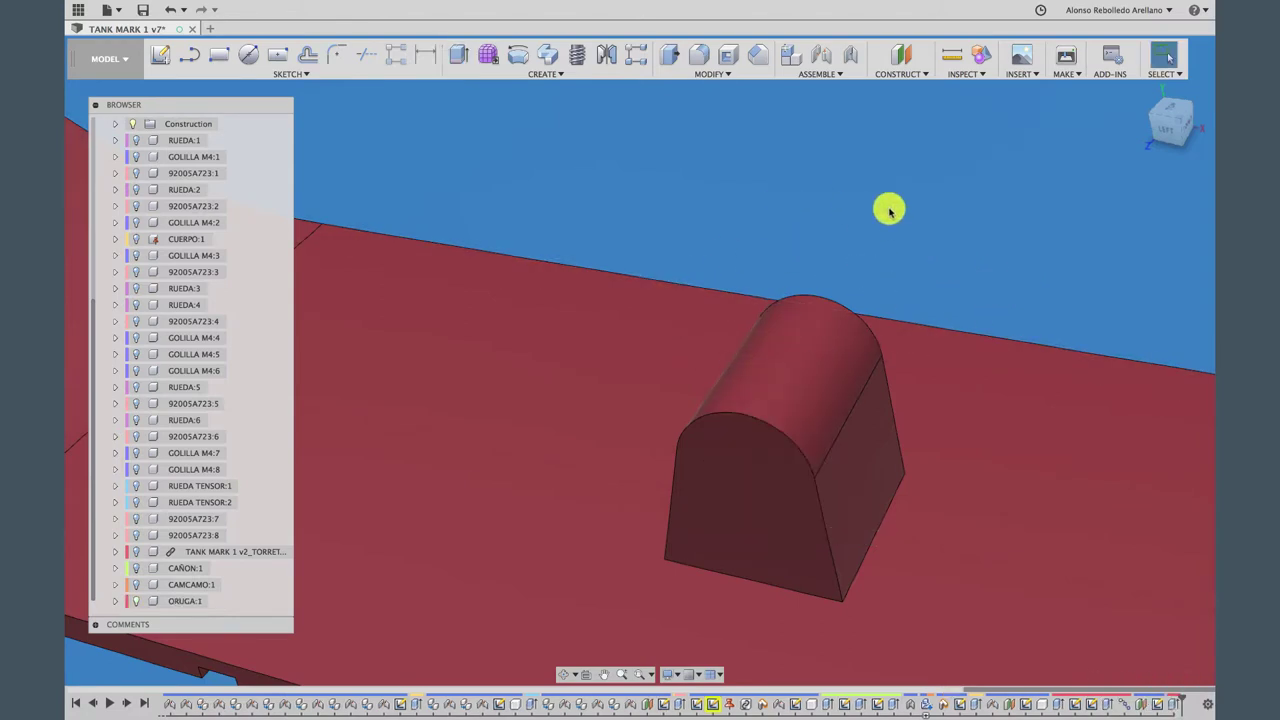
scroll(889, 208, down, 2)
scroll(888, 211, down, 2)
scroll(889, 210, down, 3)
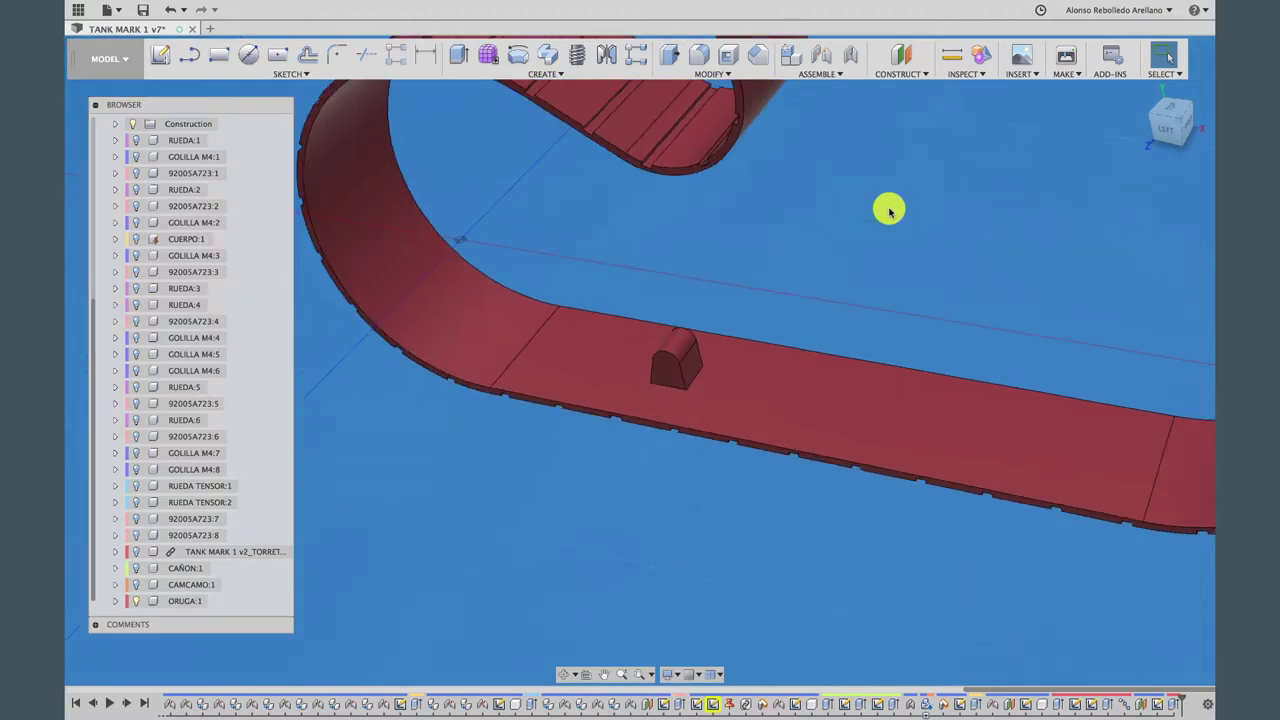
scroll(889, 210, up, 2)
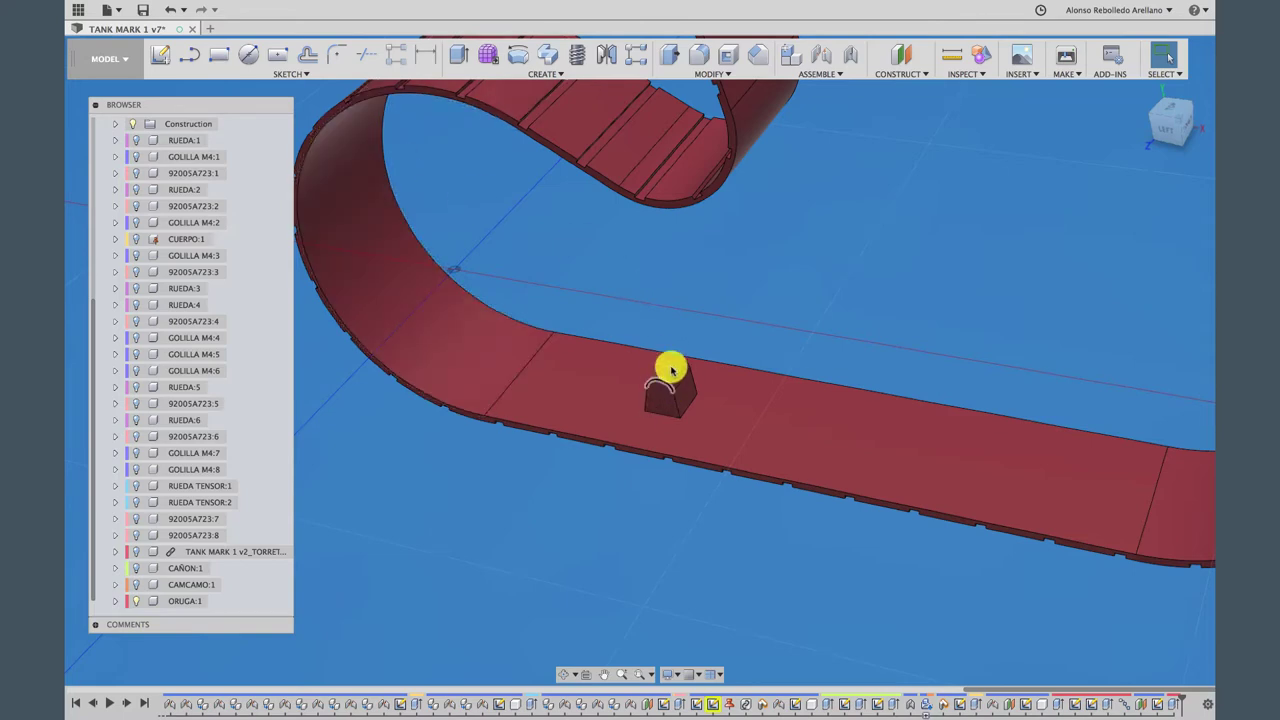
shift+scroll(709, 297, up, 3)
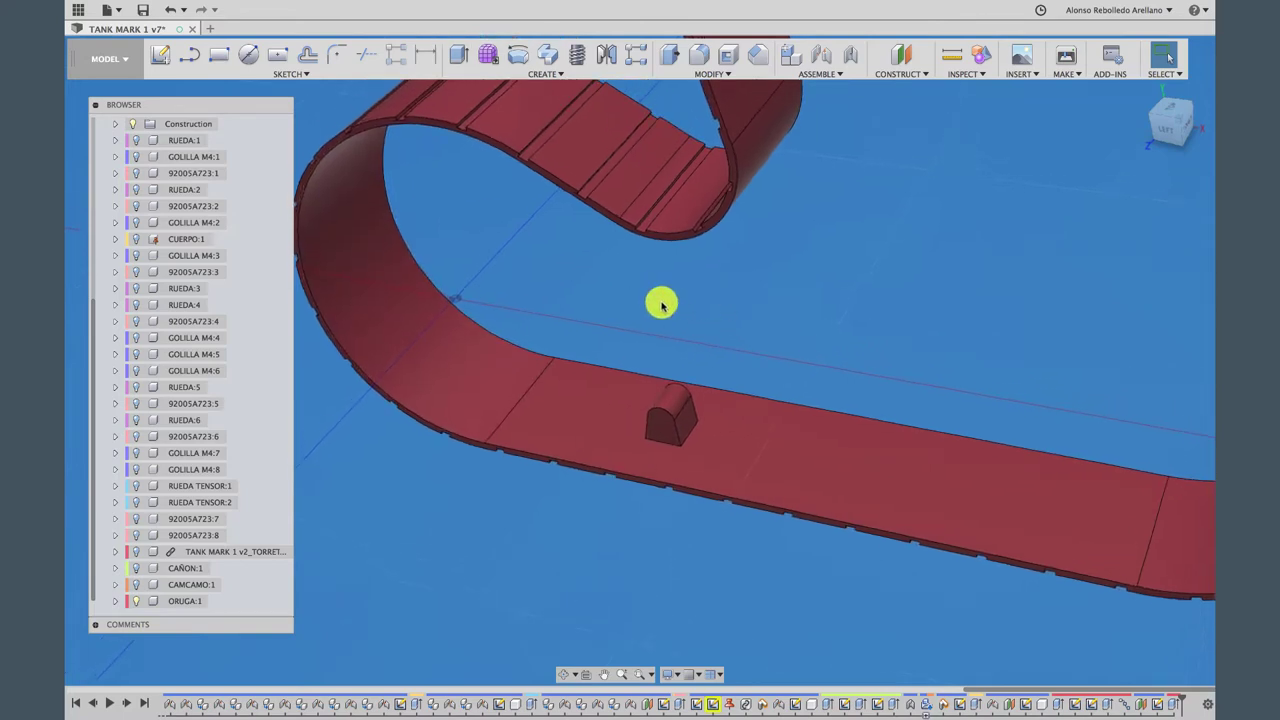
Pattern the Extrude3 tooth on the track edge path, 20 copies over 209.6 mm
click(557, 75)
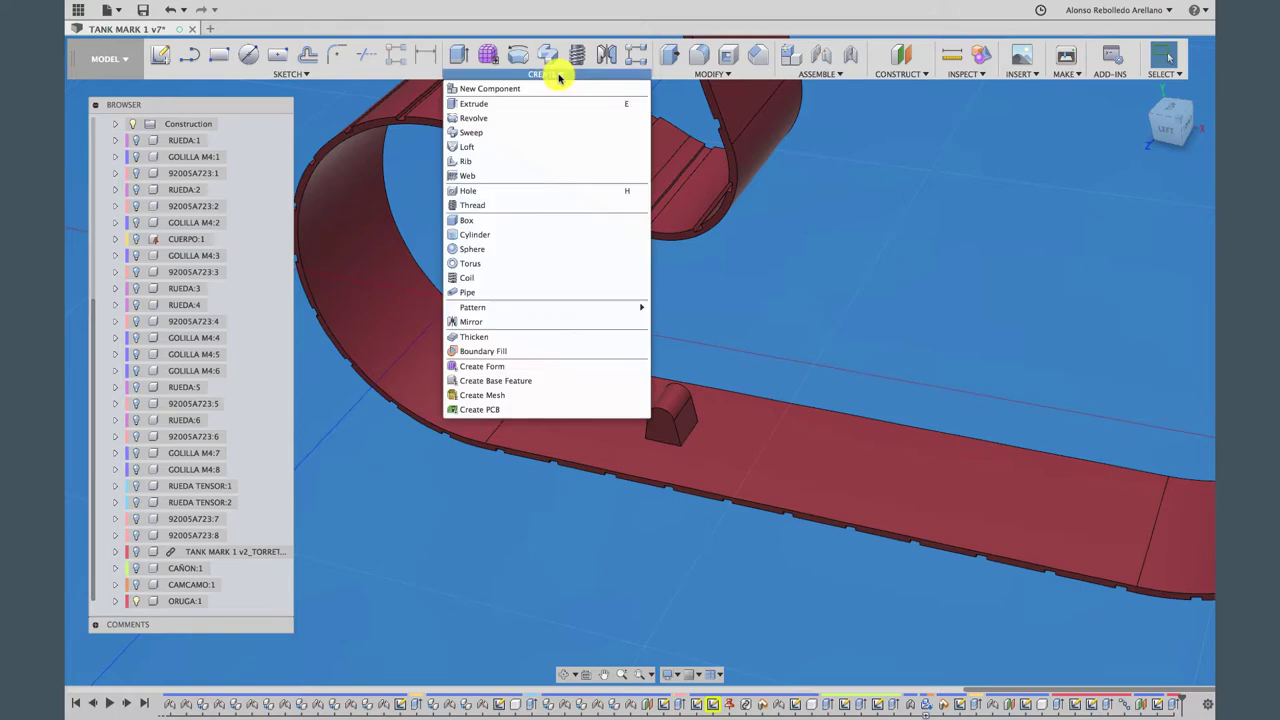
mouse_move(545, 307)
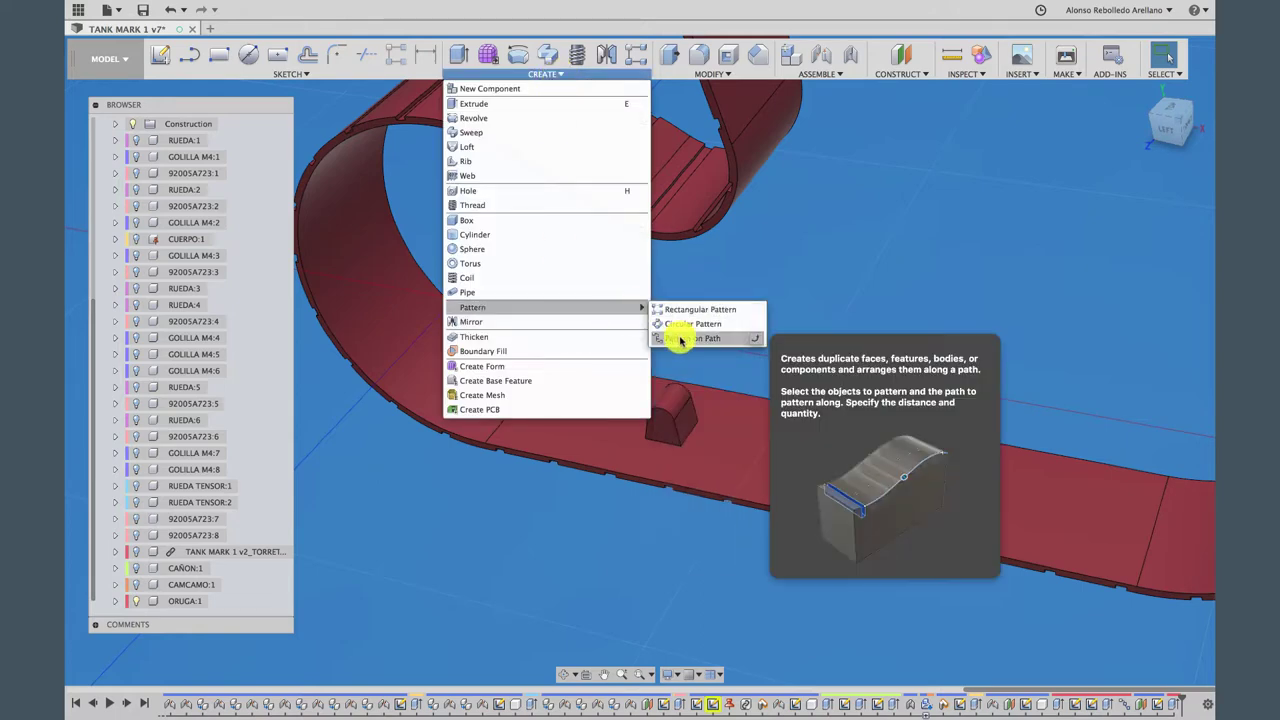
click(680, 340)
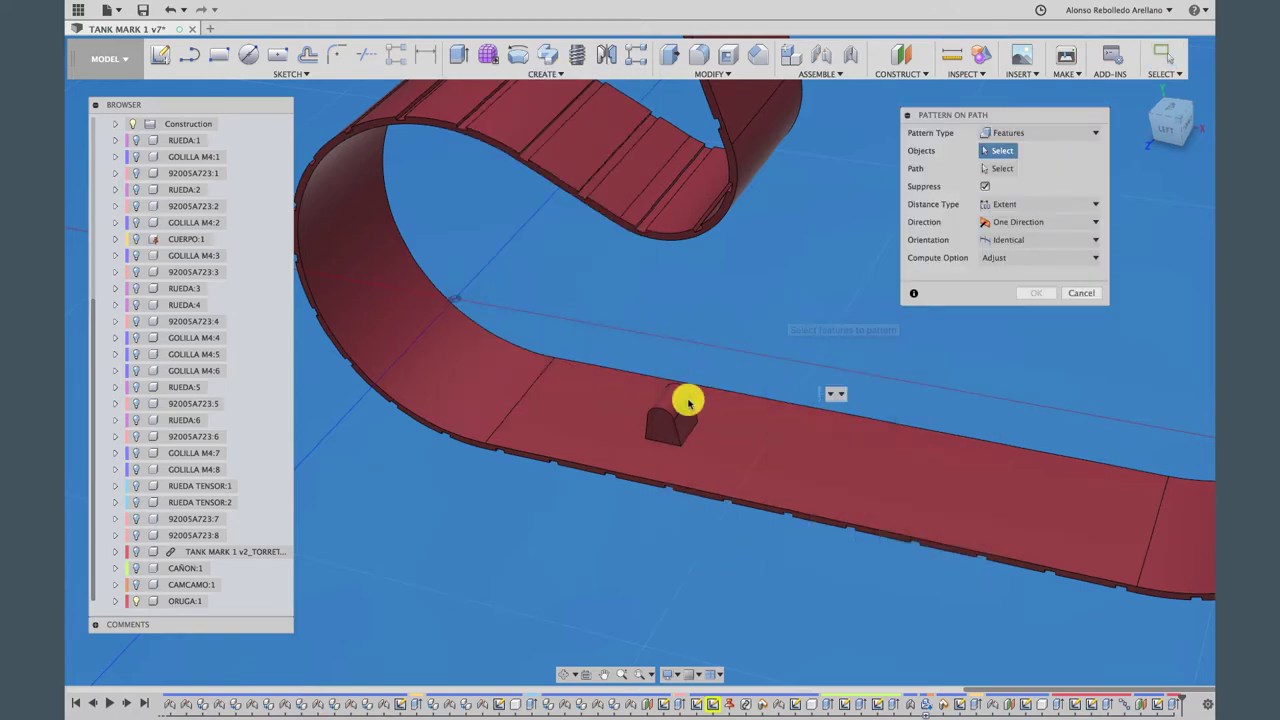
middle_drag(1086, 648, 1091, 651)
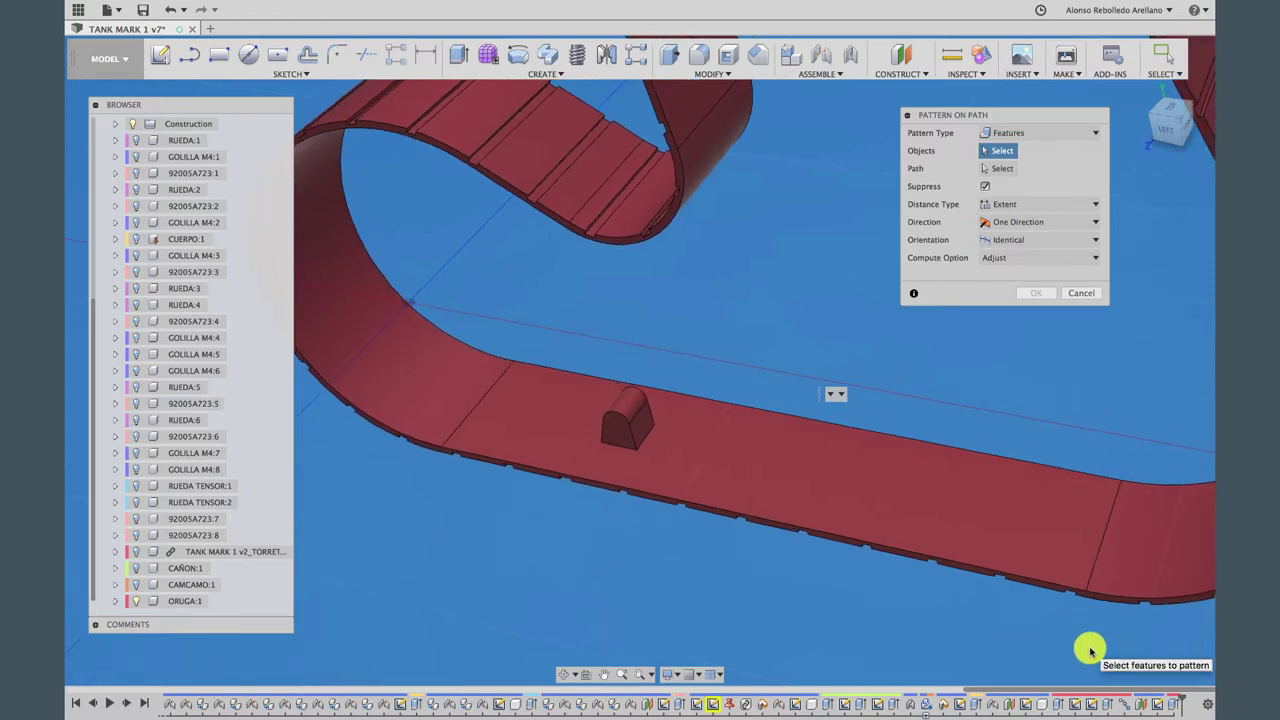
click(1172, 708)
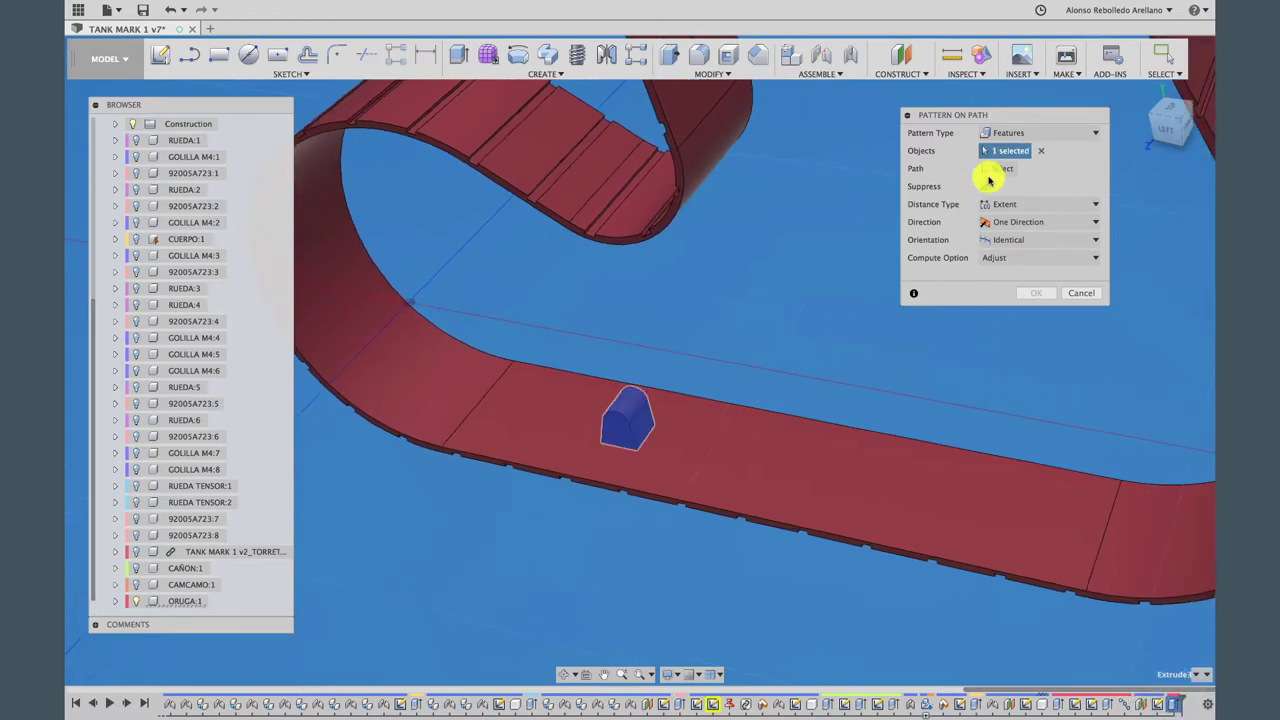
click(764, 516)
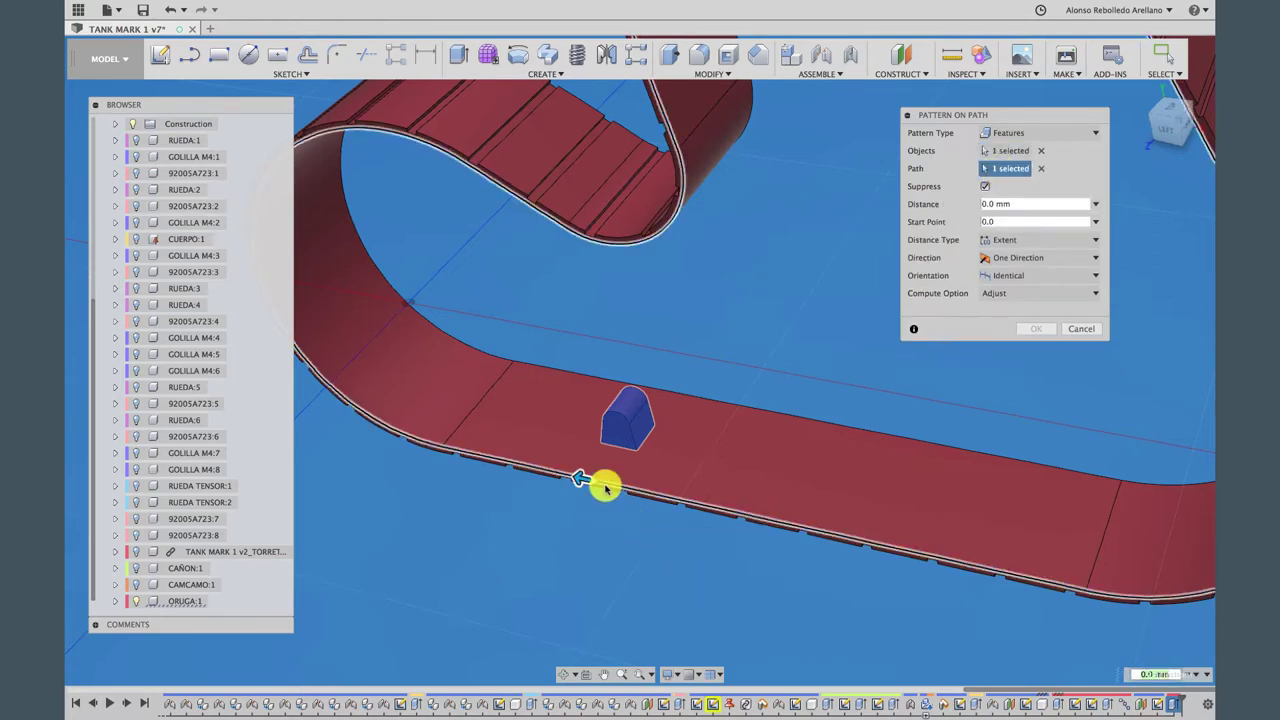
drag(517, 468, 465, 452)
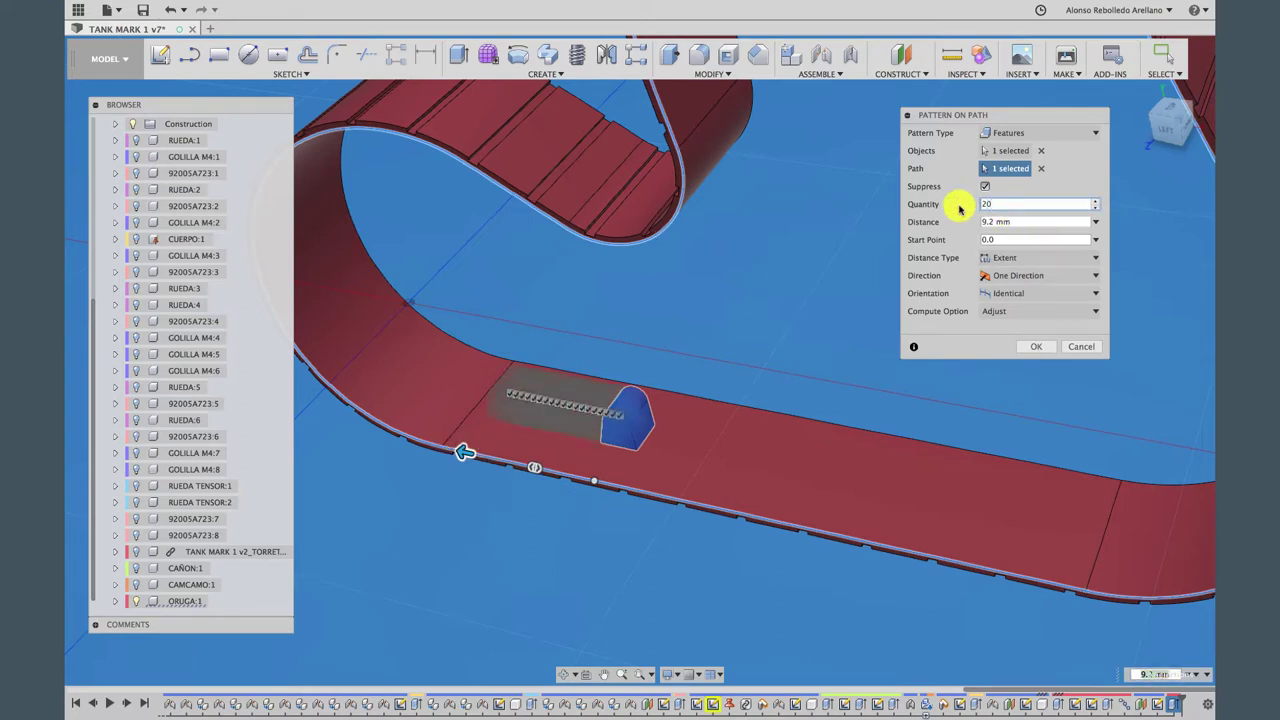
mouse_move(1170, 124)
text(20)
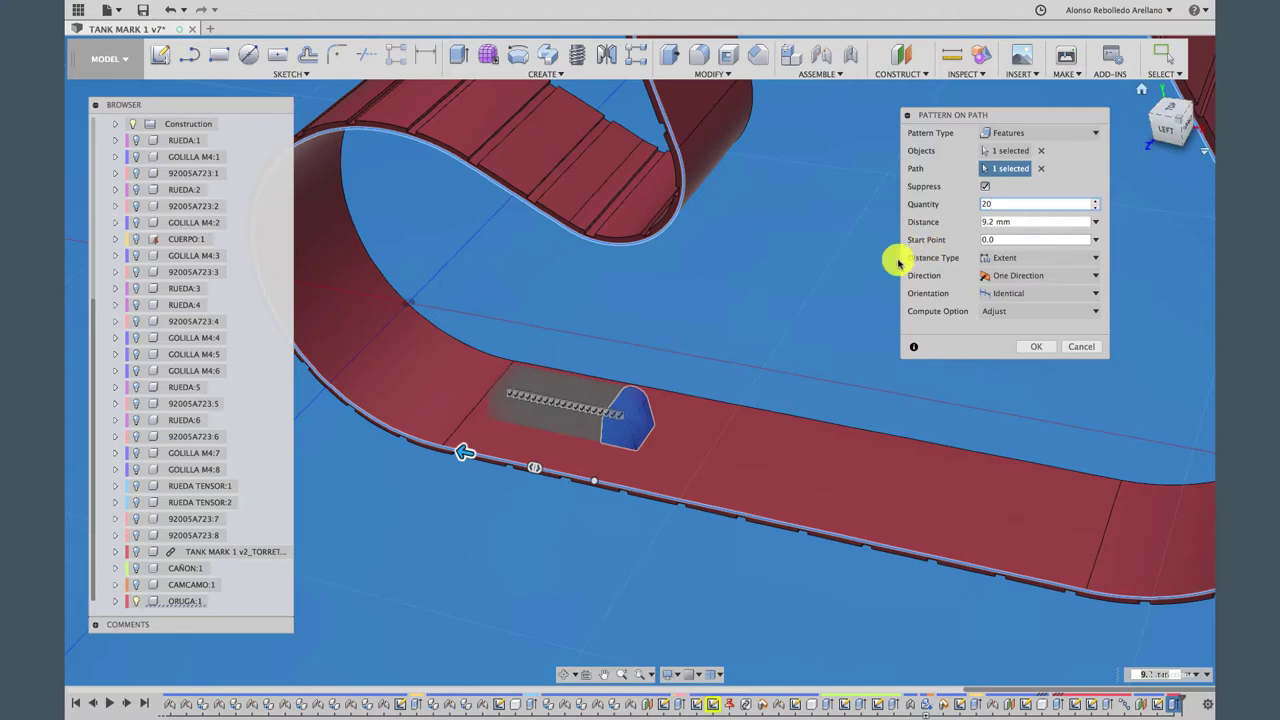
mouse_move(897, 262)
shift+middle_down()
mouse_move(857, 266)
mouse_move(865, 275)
shift+middle_up()
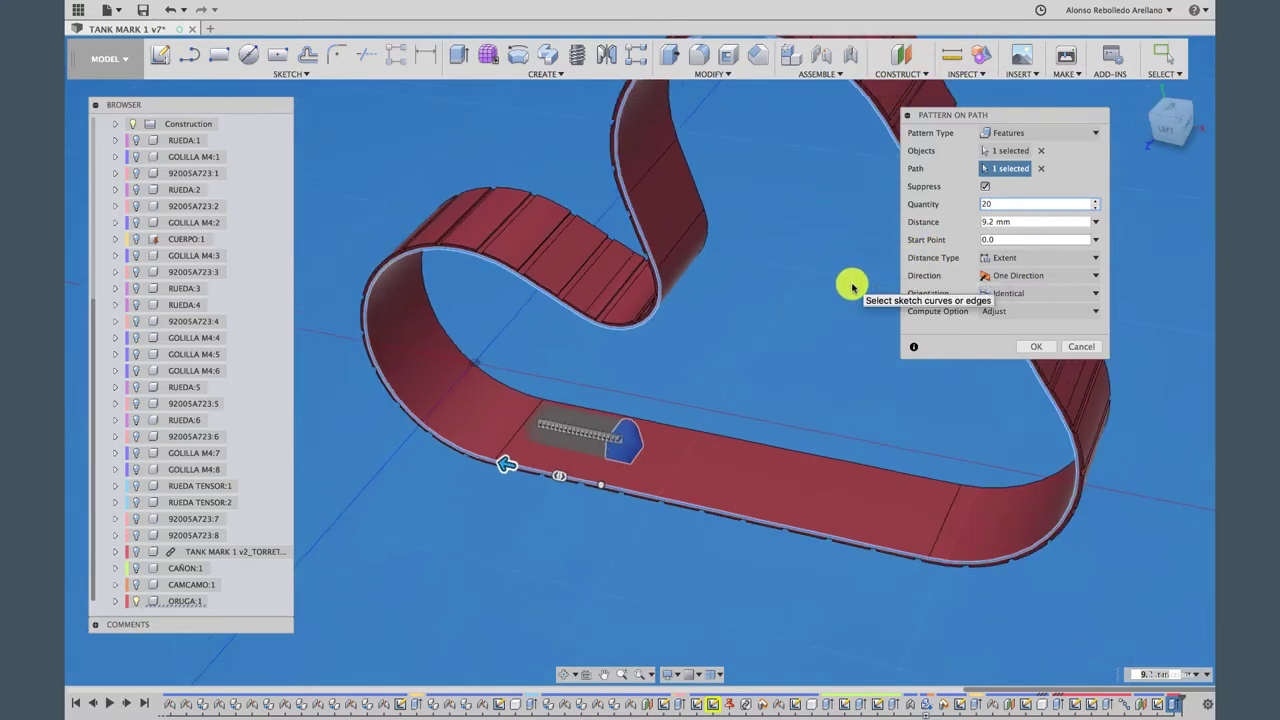
middle_drag(865, 274, 594, 434)
mouse_move(488, 497)
mouse_down()
mouse_move(456, 302)
mouse_move(612, 216)
mouse_move(623, 143)
mouse_move(671, 114)
mouse_move(774, 160)
mouse_move(816, 198)
mouse_move(914, 343)
mouse_move(994, 520)
mouse_move(967, 607)
mouse_move(909, 606)
mouse_move(683, 517)
mouse_move(569, 511)
mouse_up()
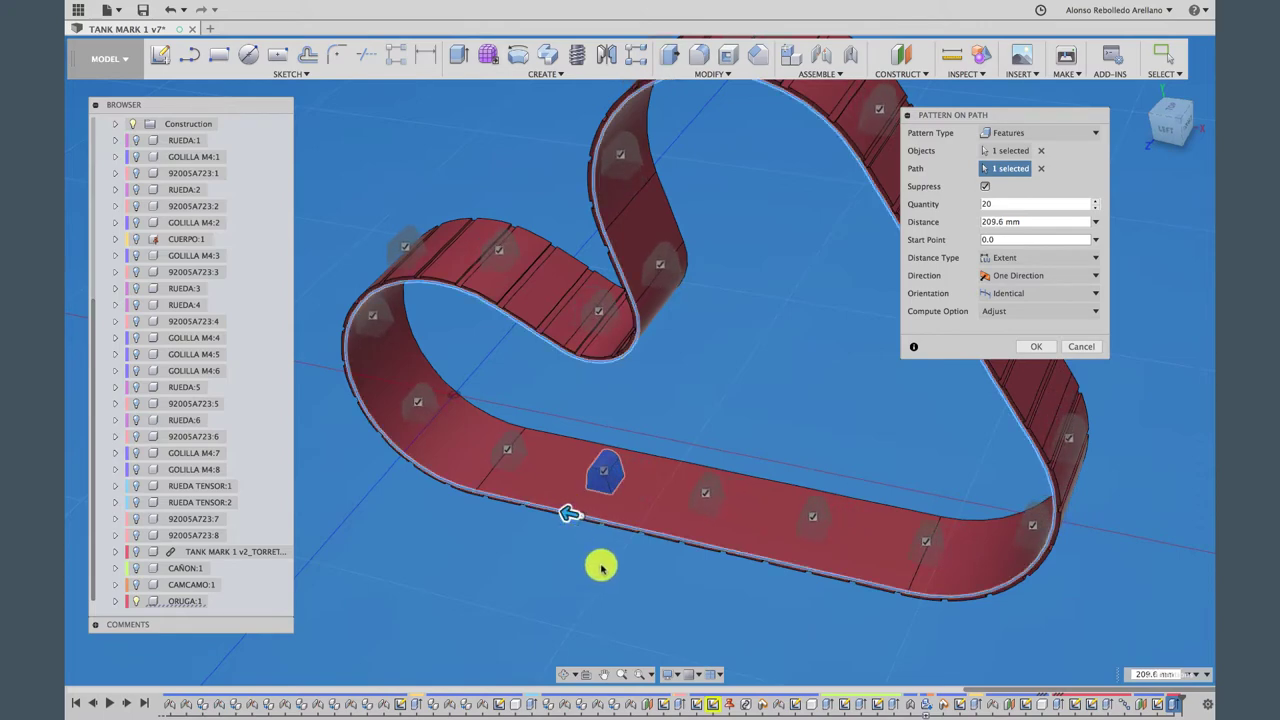
From the Left view, set orientation to Path Direction, quantity 40, and confirm the pattern
click(1165, 130)
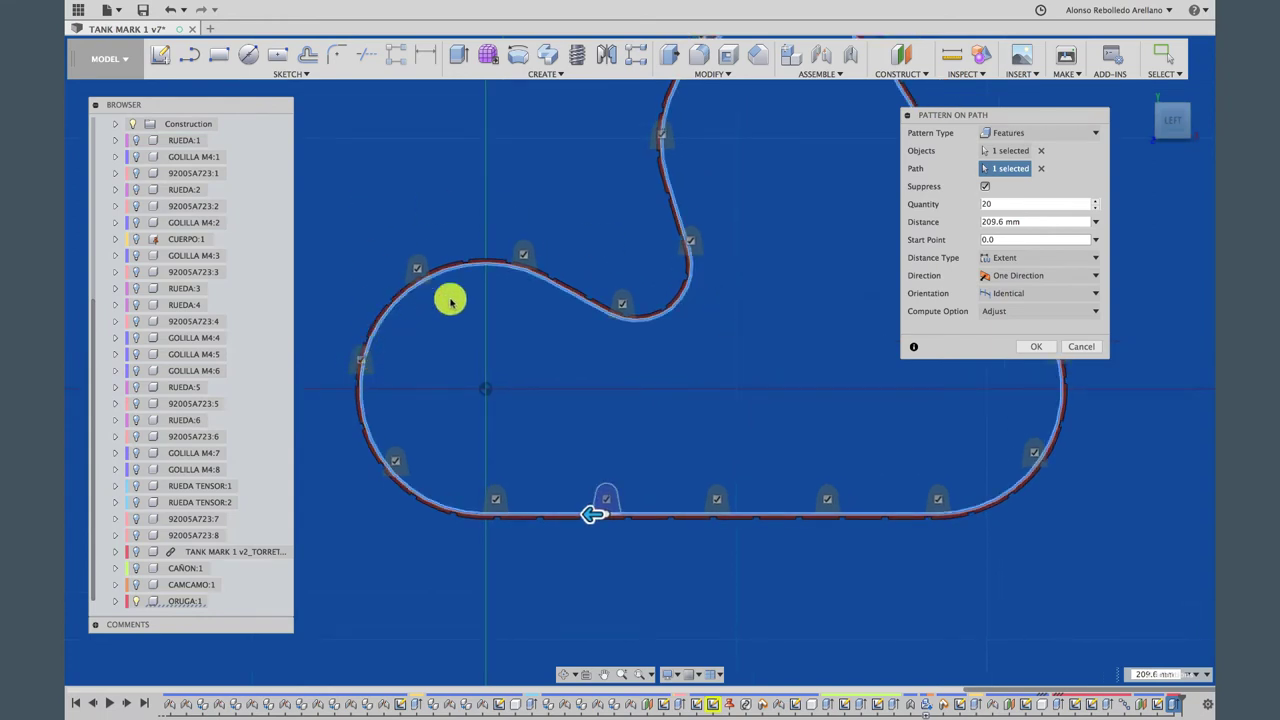
click(1055, 293)
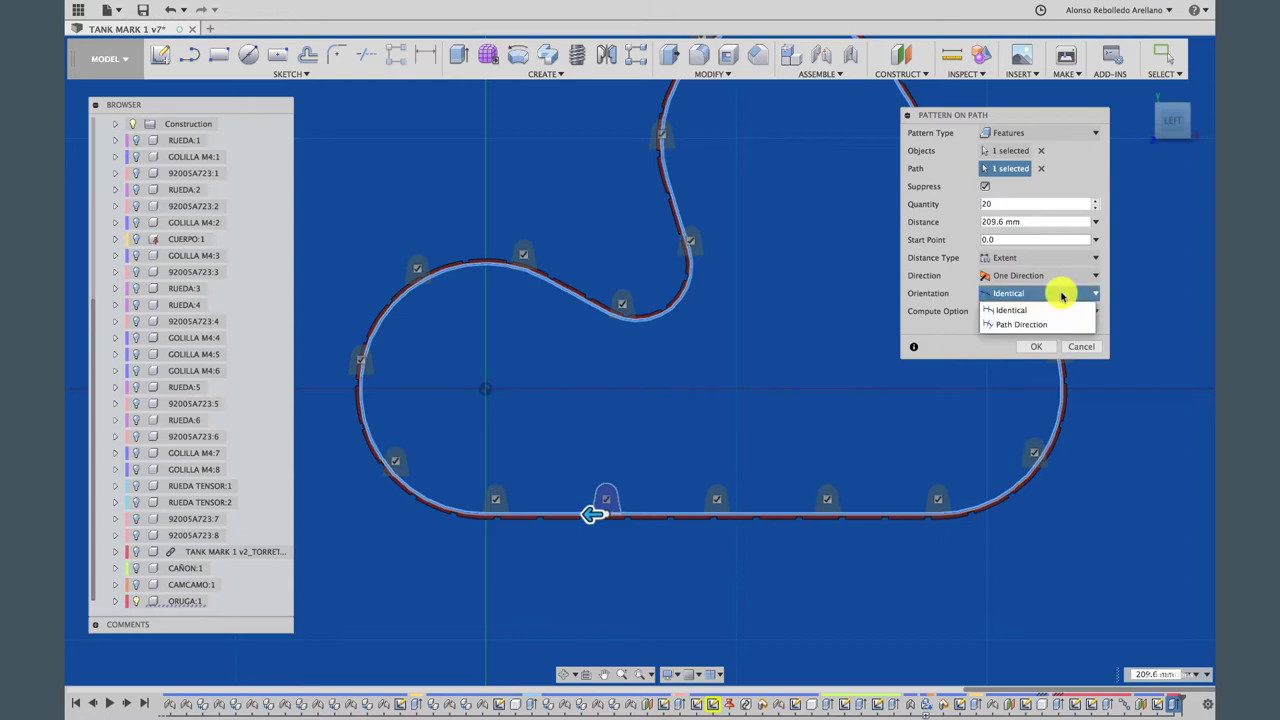
click(1039, 325)
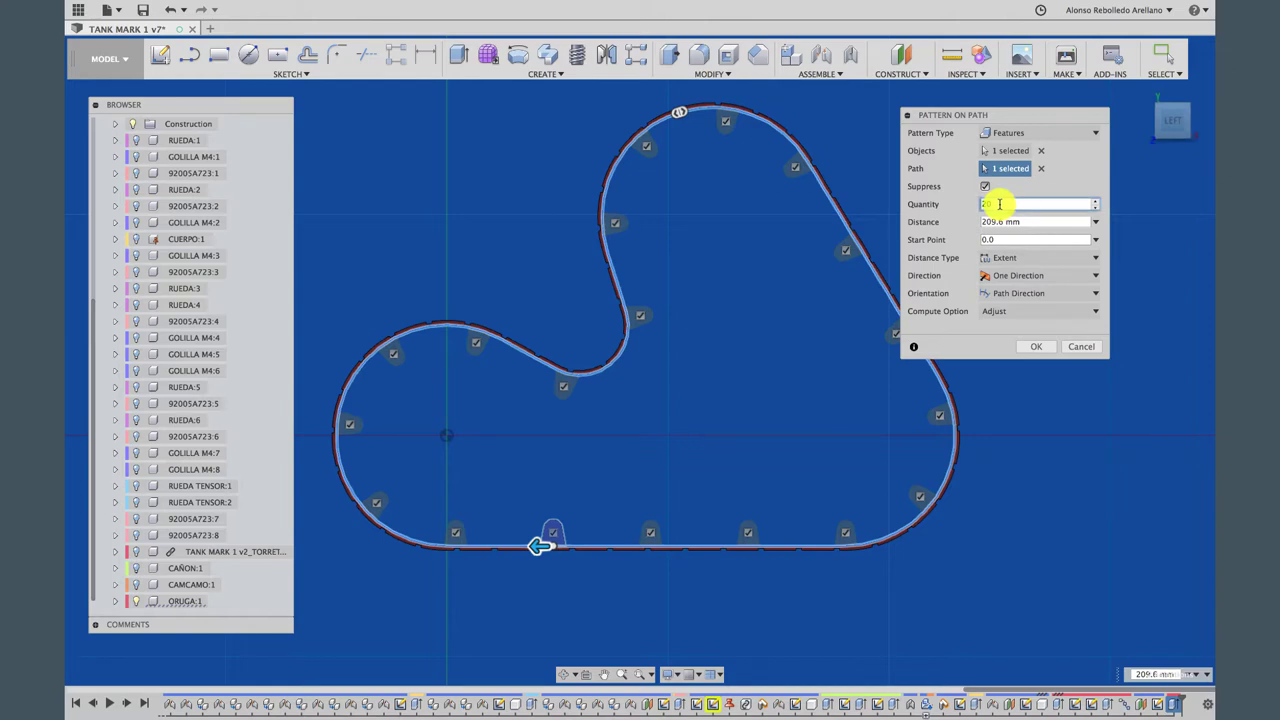
text(30)
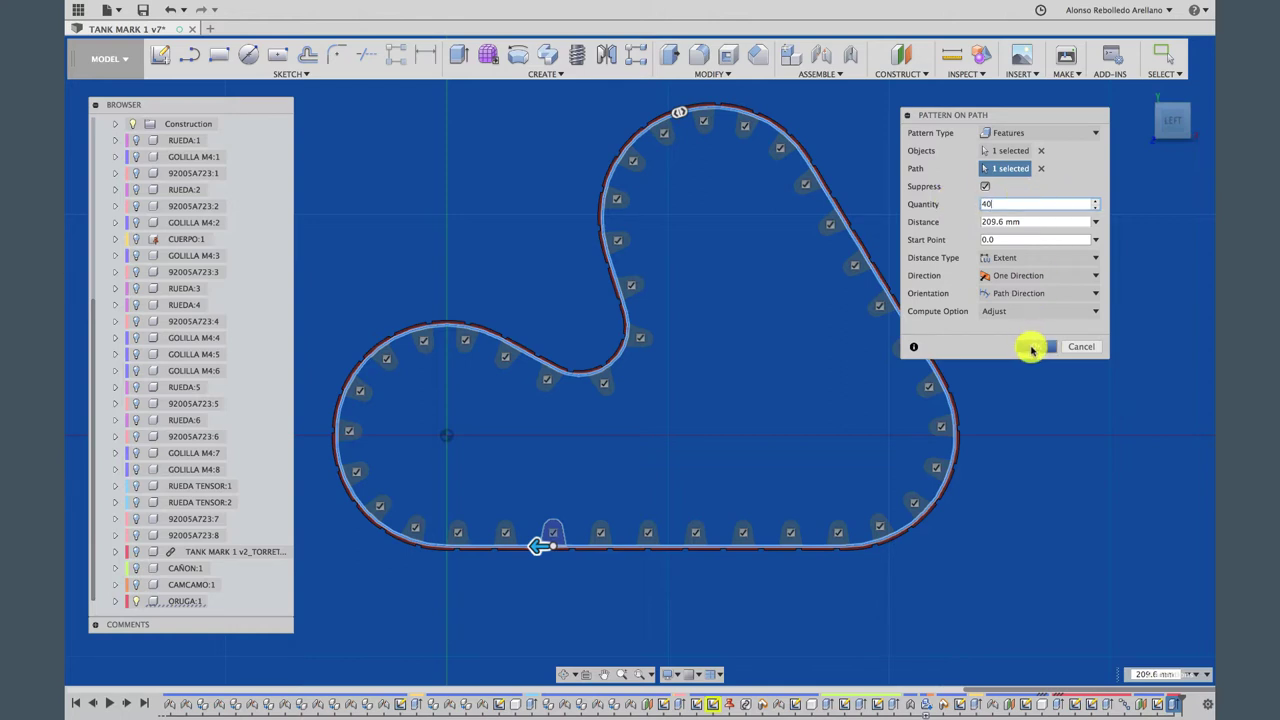
key(Return)
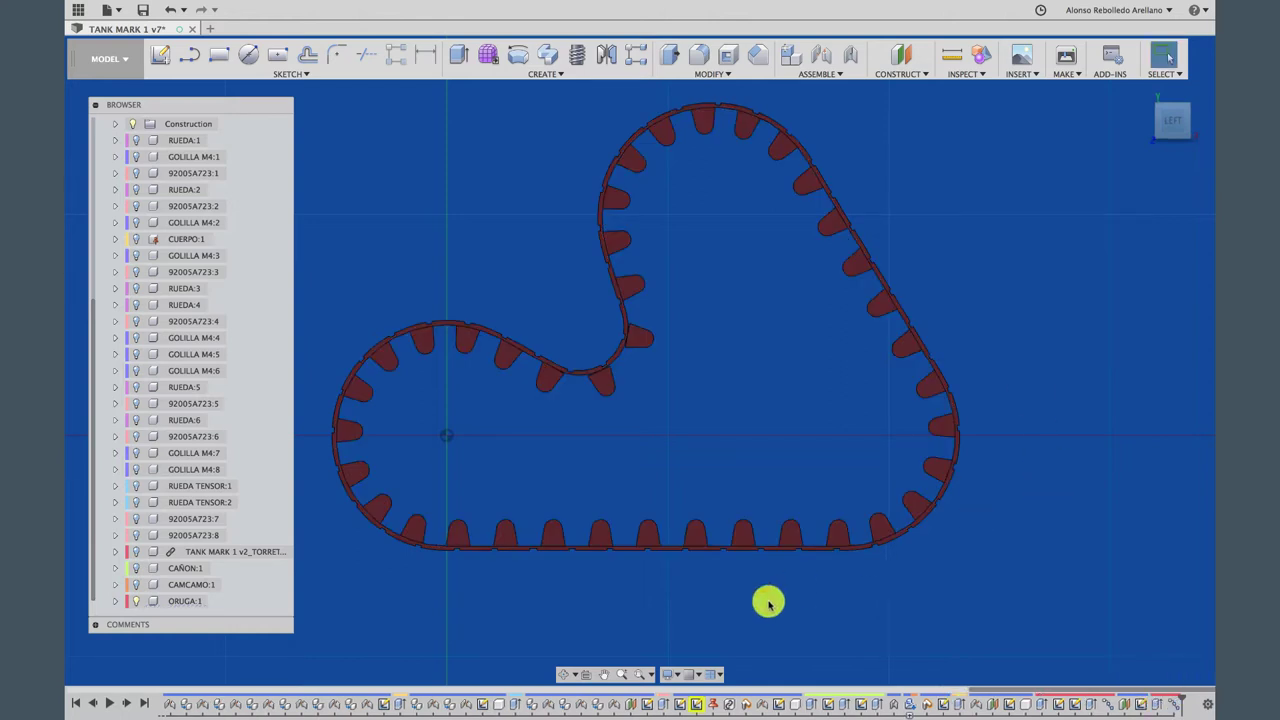
Orbit from the side view to a tilted 3D view of the toothed track
click(561, 675)
drag(640, 484, 599, 526)
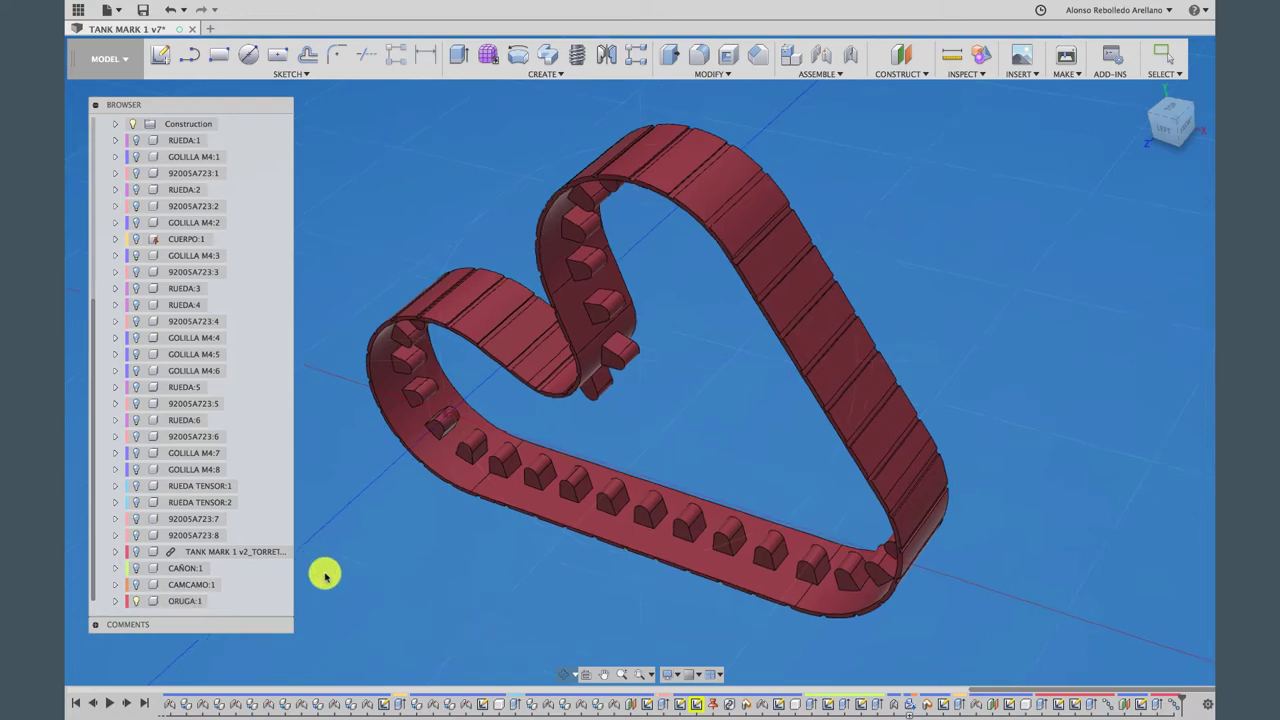
Show all tank components again, orbit to the tank's side, and select ORUGA:1
click(206, 600)
right_click(203, 601)
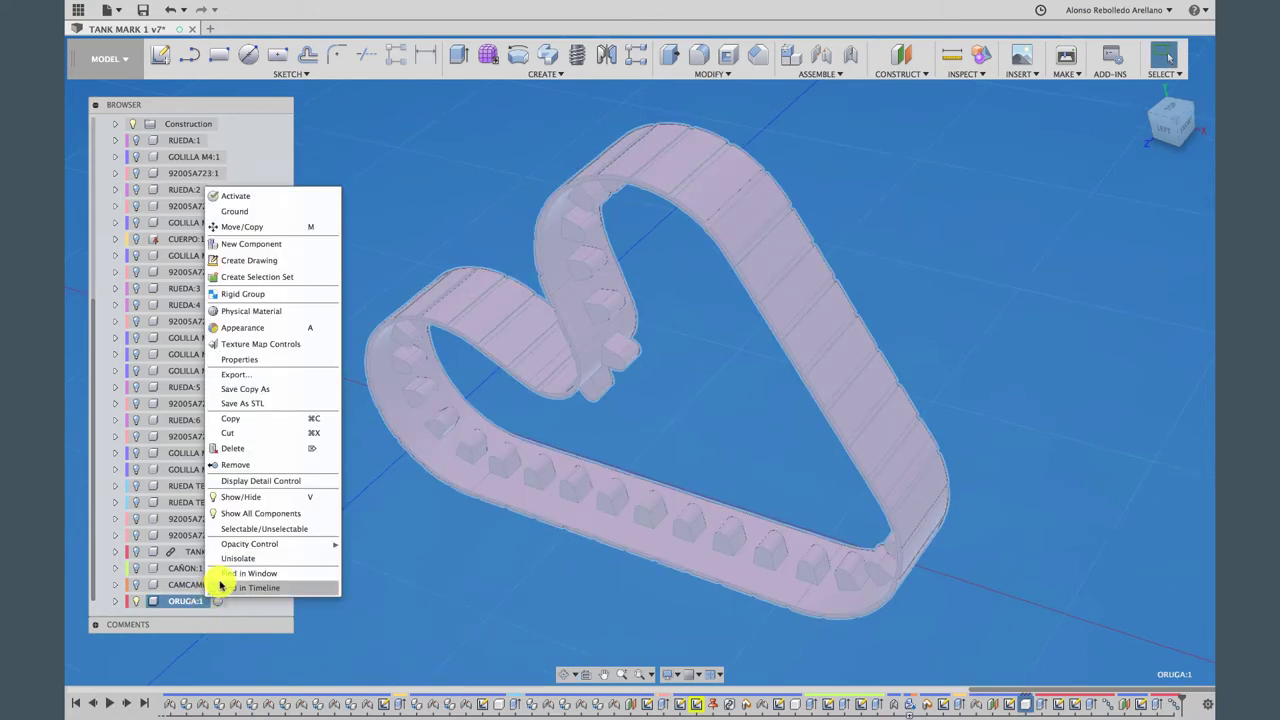
click(245, 565)
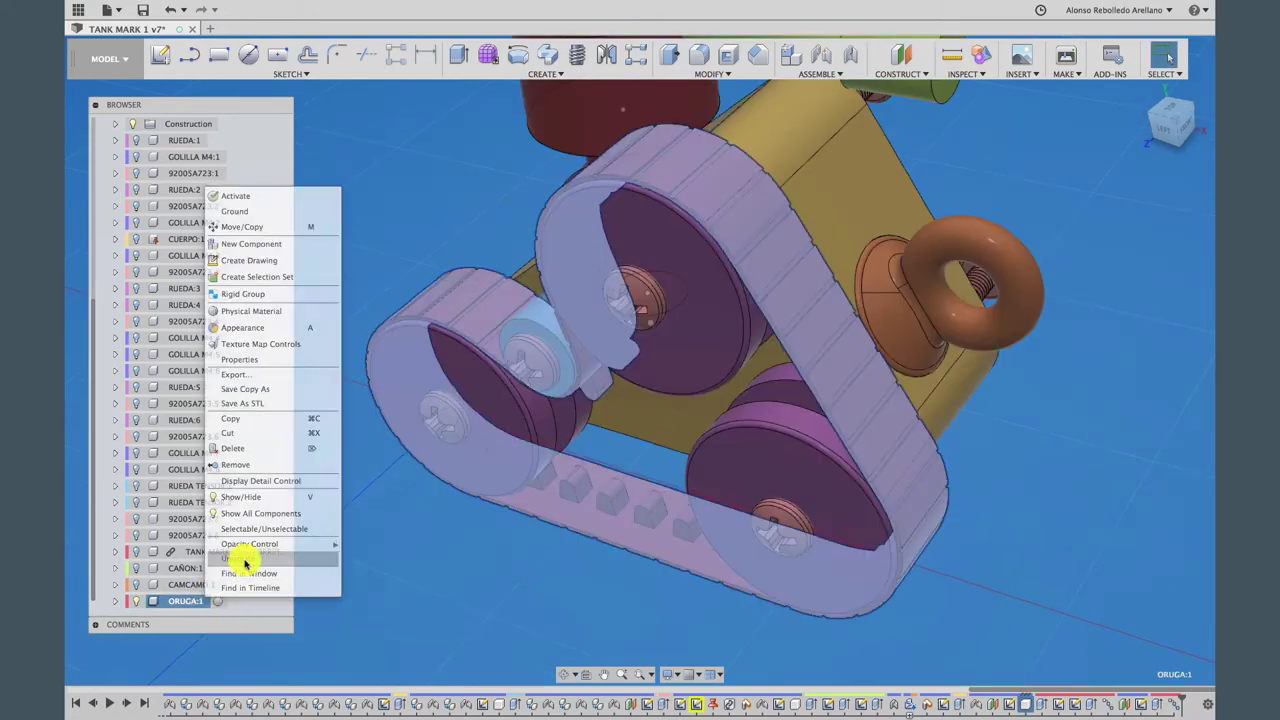
click(376, 591)
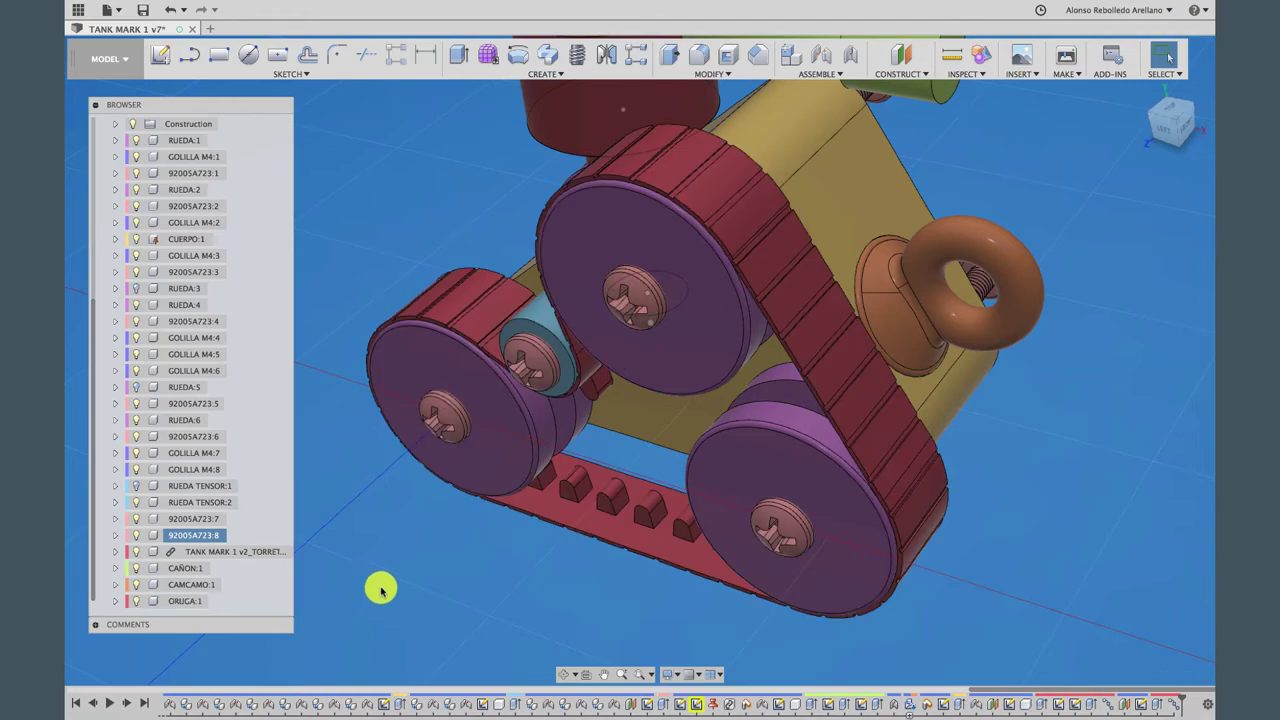
click(565, 674)
mouse_move(580, 557)
mouse_down()
mouse_move(577, 491)
mouse_move(534, 466)
mouse_move(643, 449)
mouse_move(612, 437)
mouse_move(594, 406)
mouse_move(563, 406)
mouse_move(572, 392)
mouse_move(577, 471)
mouse_move(606, 494)
mouse_move(656, 500)
mouse_move(501, 518)
mouse_move(544, 524)
mouse_up()
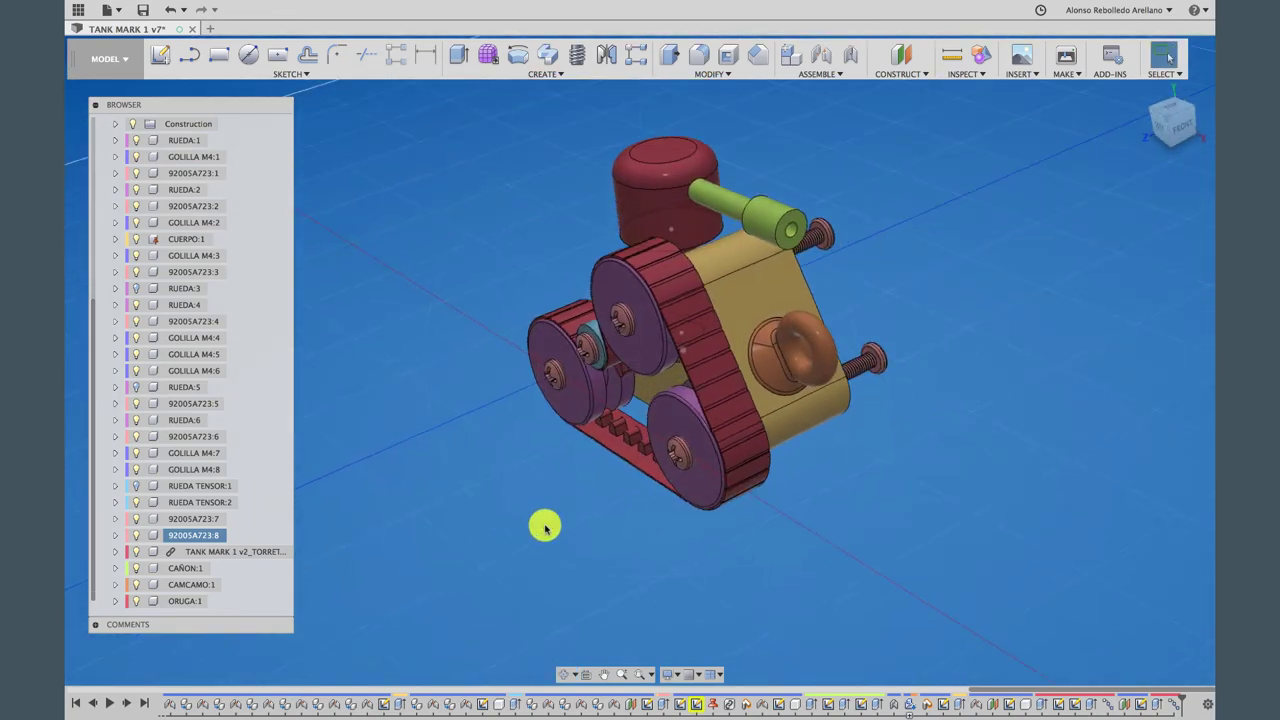
click(197, 601)
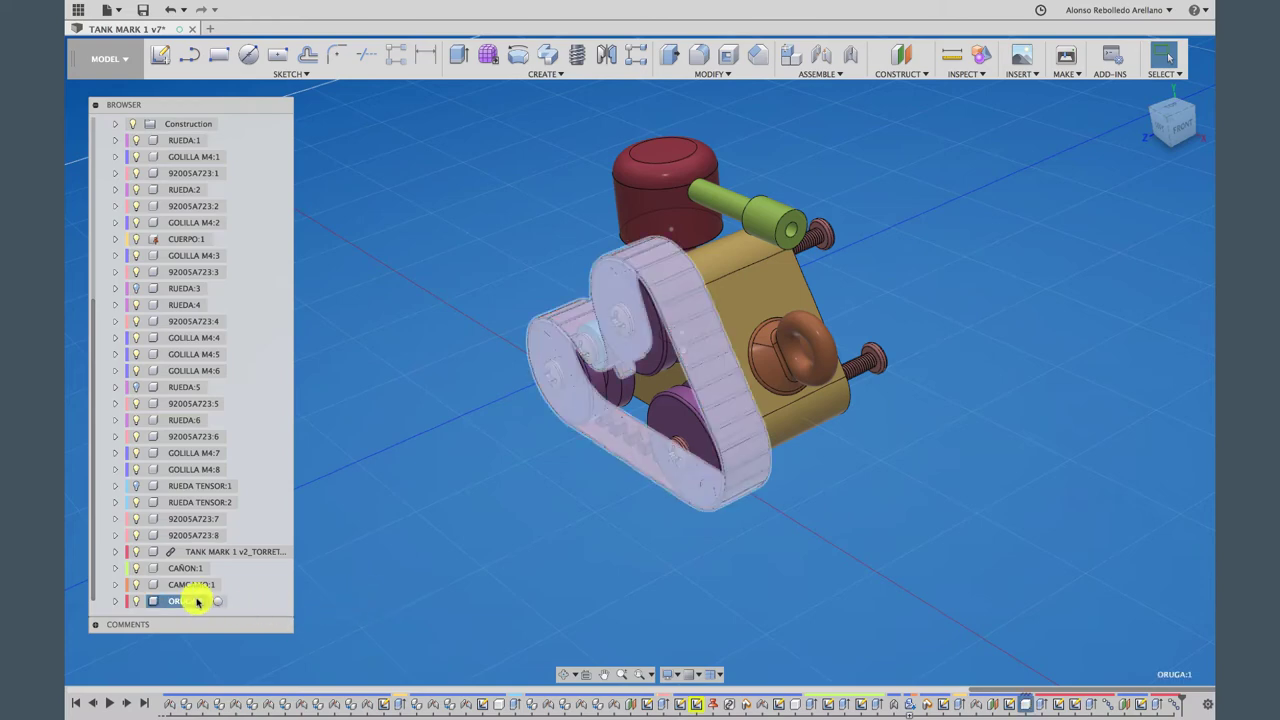
Place a copy of the track moved -70 mm along Z on the tank's opposite side
key(m)
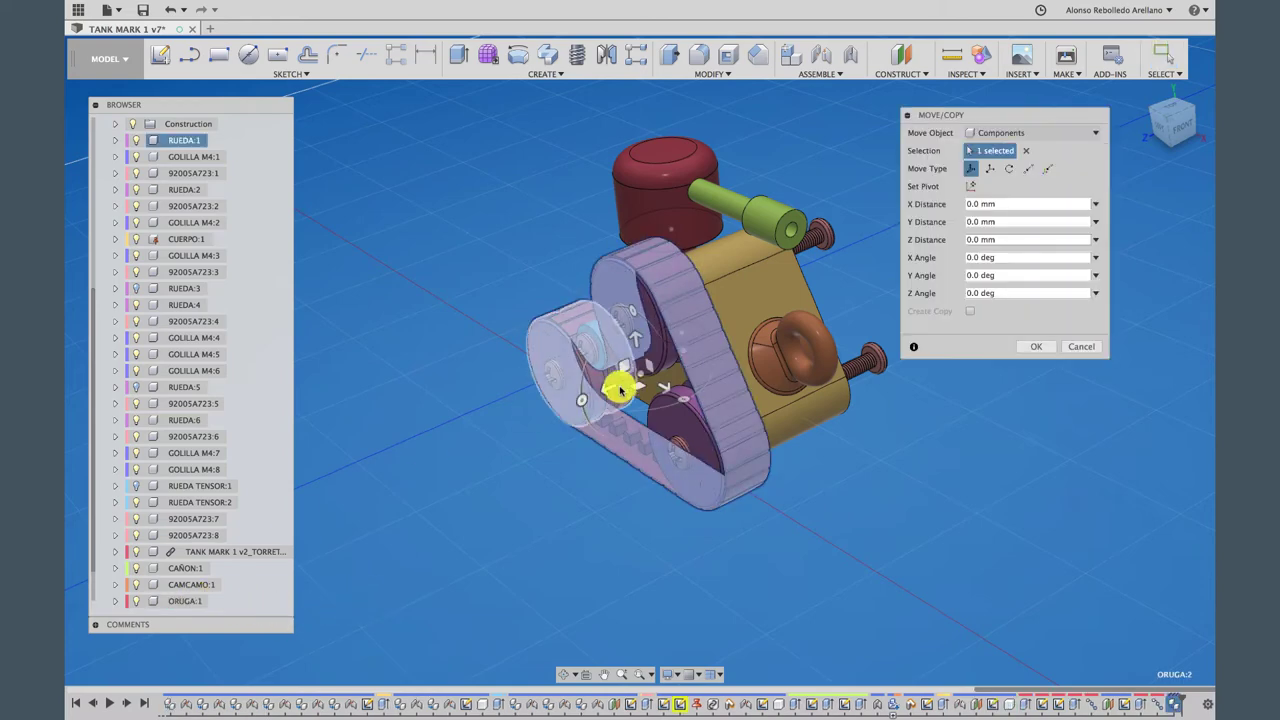
drag(606, 391, 857, 271)
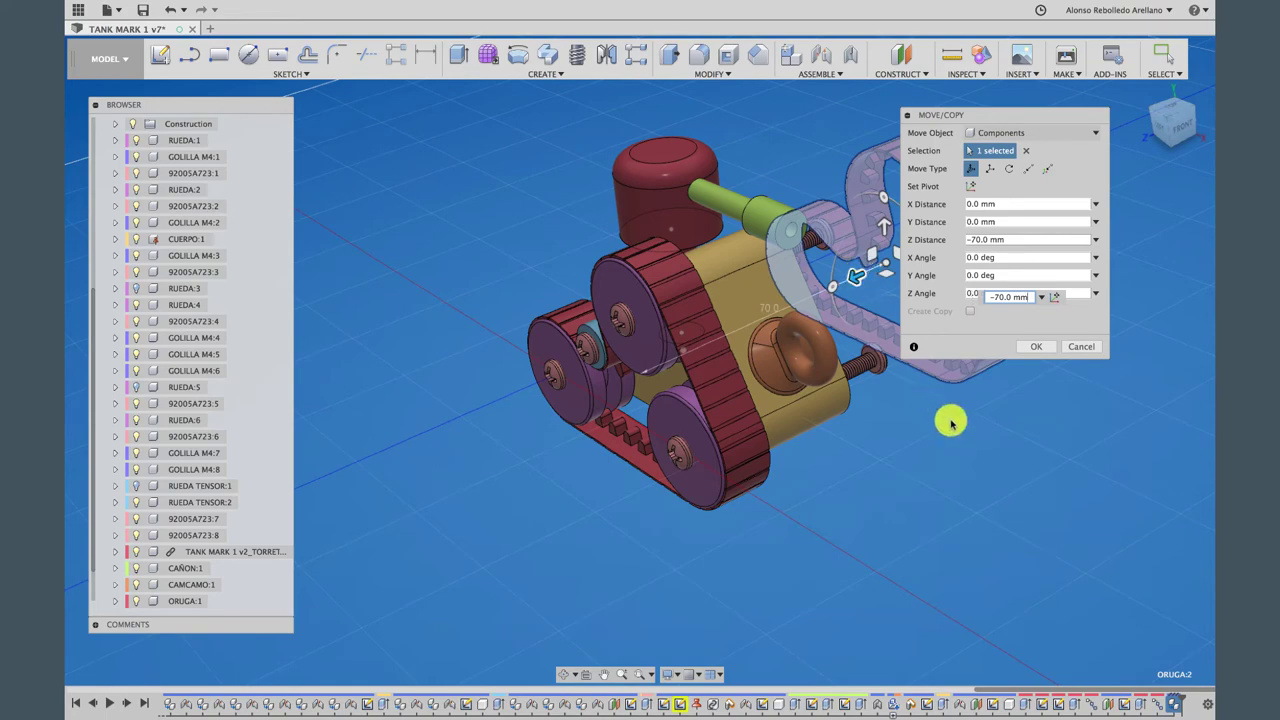
click(566, 674)
mouse_move(686, 457)
mouse_down()
mouse_move(623, 451)
mouse_move(608, 488)
mouse_move(623, 500)
mouse_up()
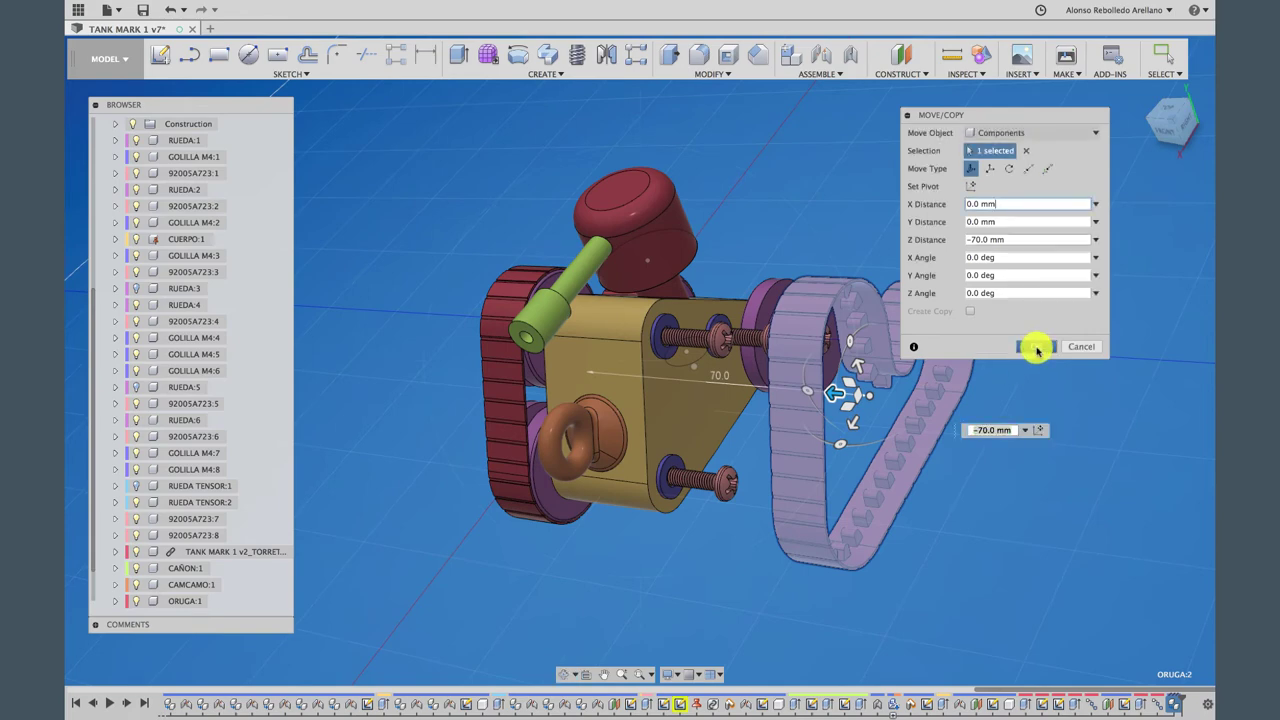
click(1036, 347)
scroll(876, 421, up, 1)
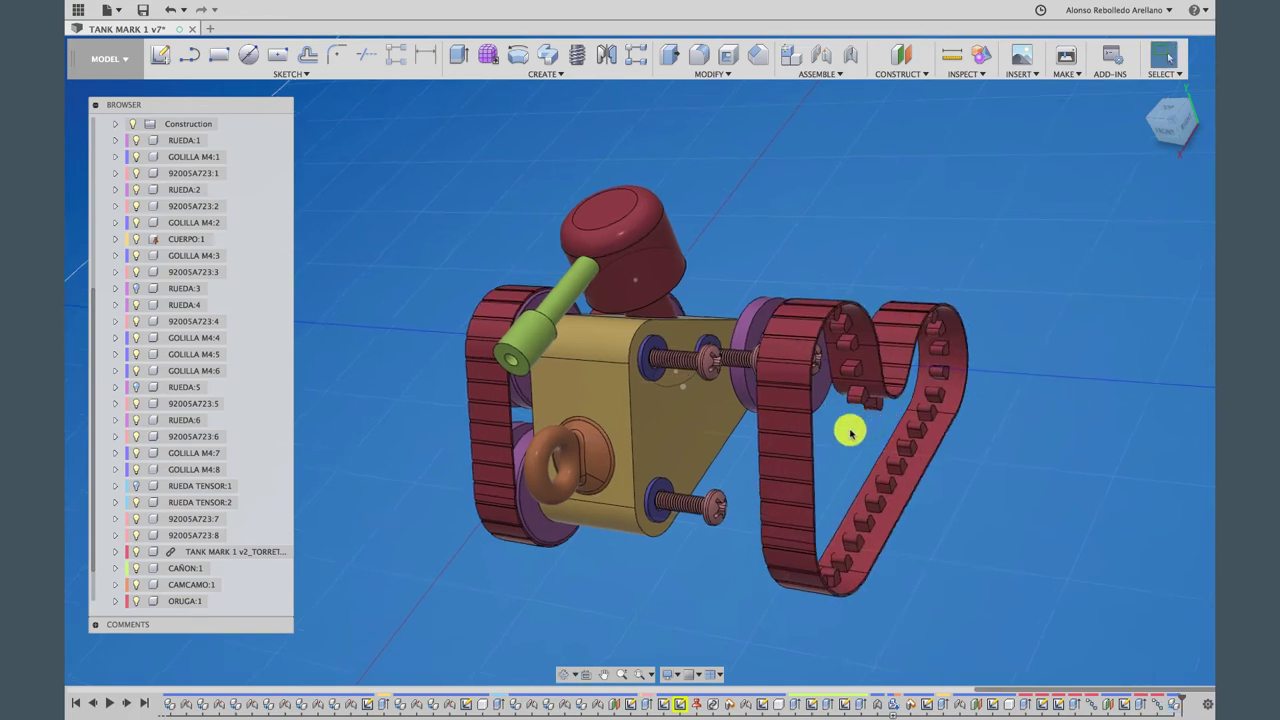
click(563, 675)
Make the RUEDA:3 and RUEDA:5 wheels visible again and orbit the tank
mouse_move(686, 463)
mouse_down()
mouse_move(650, 443)
mouse_move(734, 449)
mouse_up()
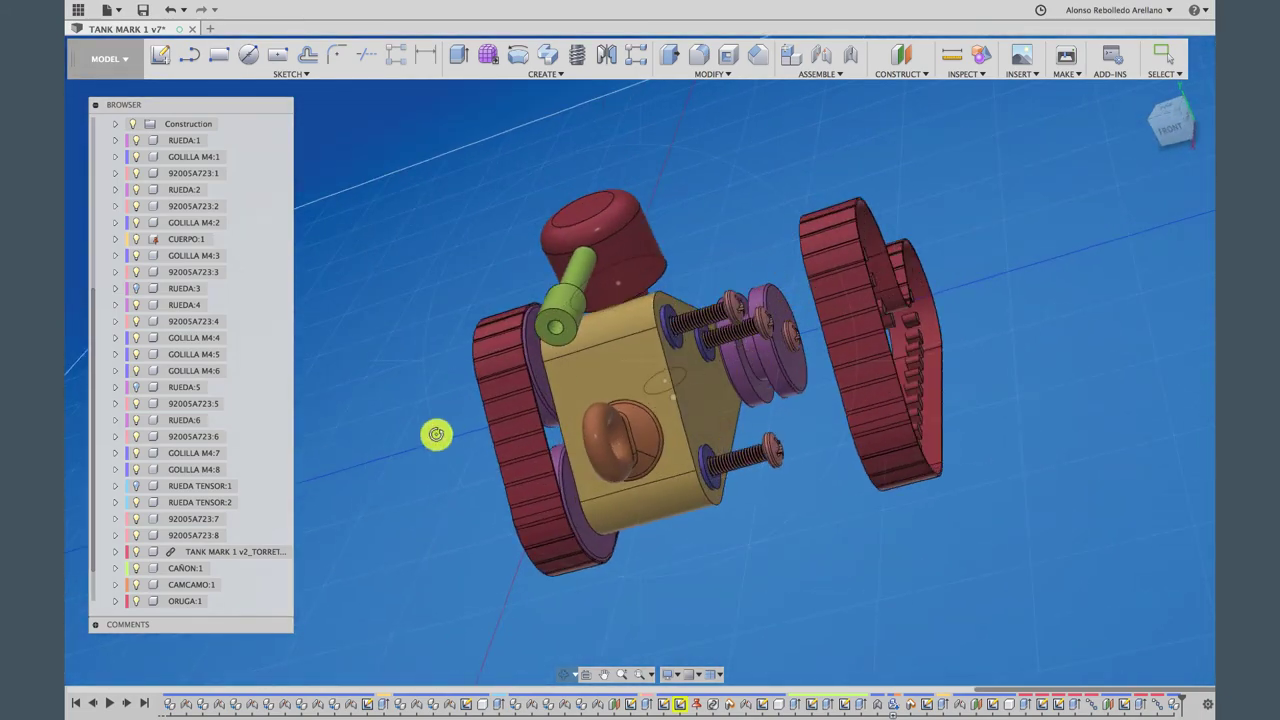
click(137, 289)
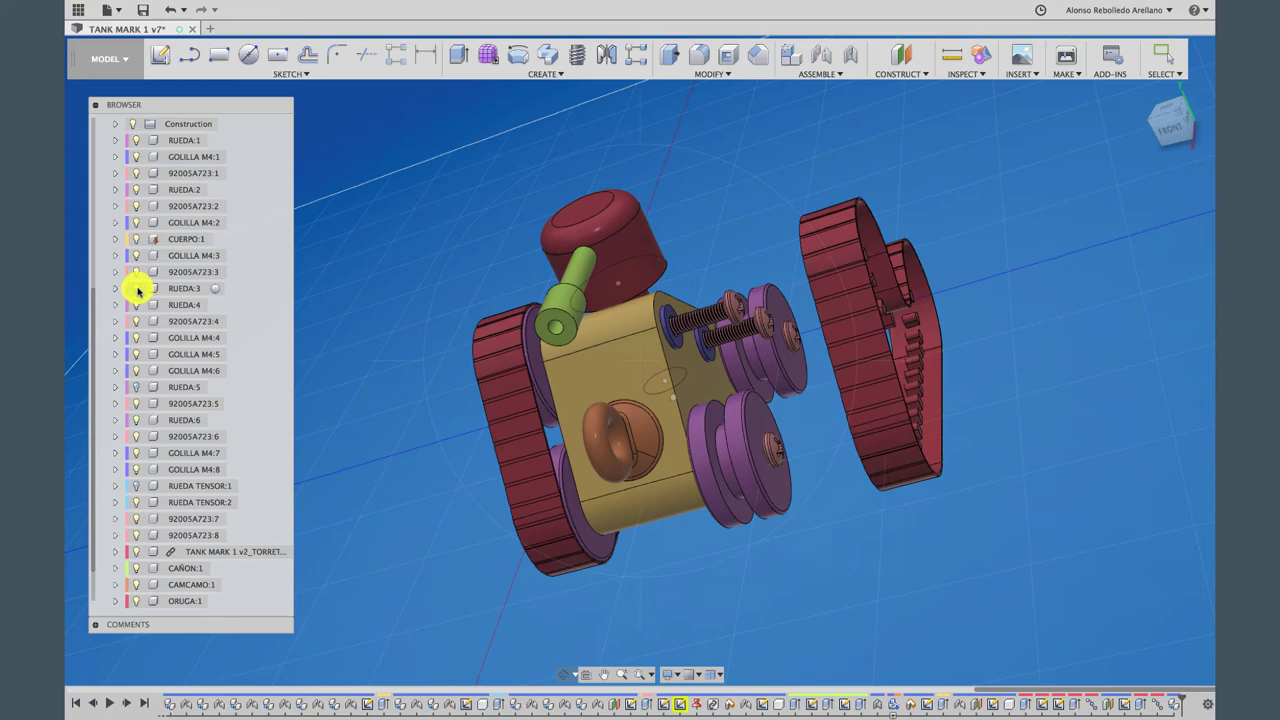
click(137, 387)
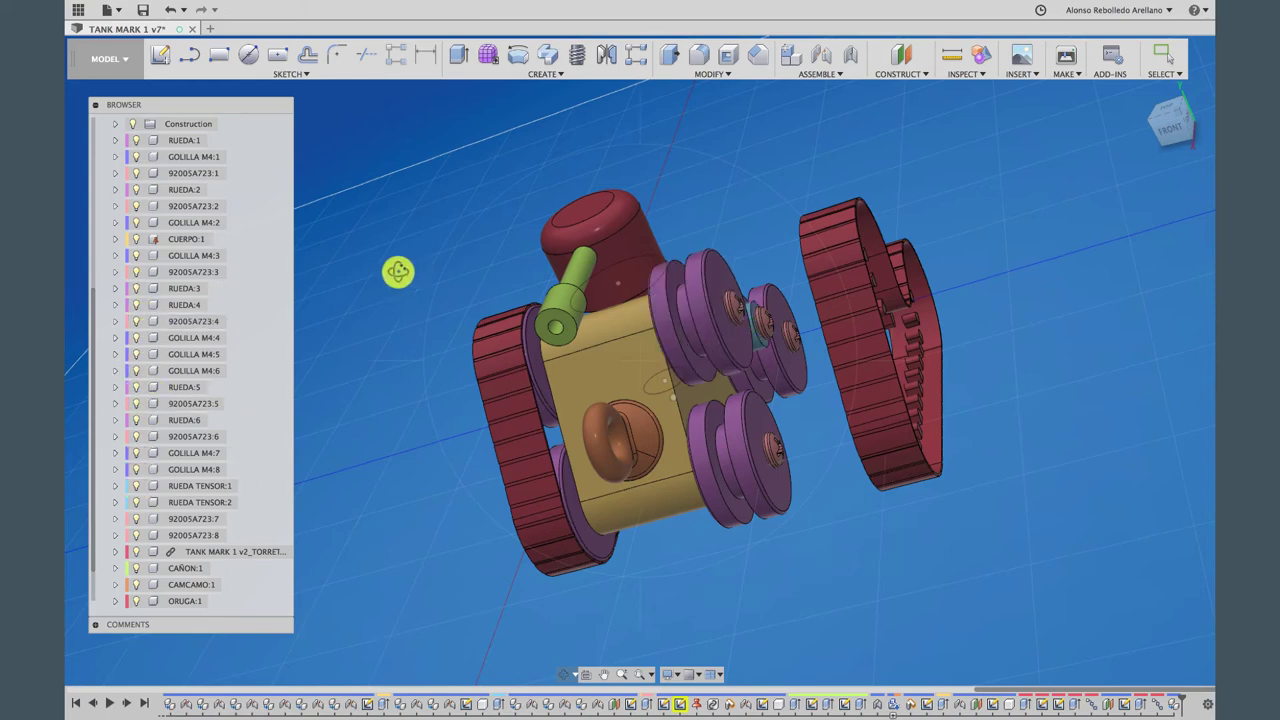
mouse_move(397, 271)
shift+middle_down()
mouse_move(434, 251)
mouse_move(584, 267)
shift+middle_up()
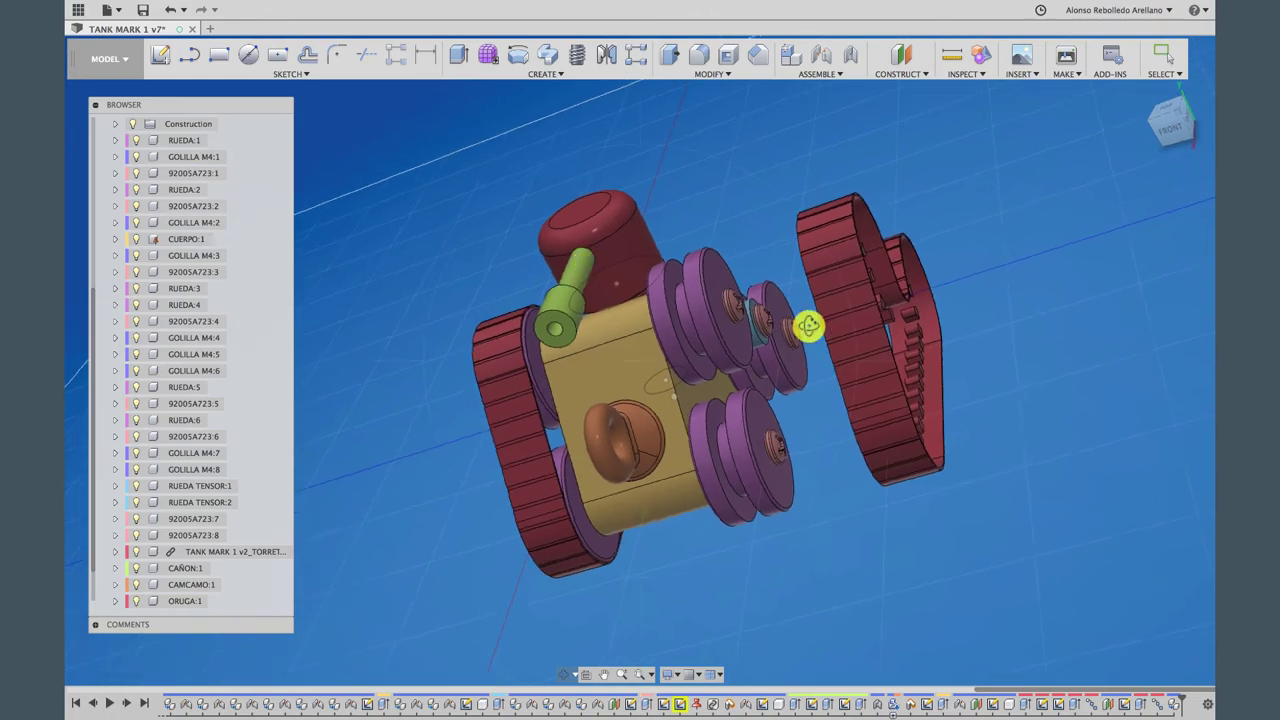
mouse_move(808, 325)
shift+middle_down()
mouse_move(734, 323)
mouse_move(788, 345)
mouse_move(834, 343)
mouse_move(766, 343)
mouse_move(731, 316)
mouse_move(787, 104)
shift+middle_up()
Start a joint and pick a point on the copied track as Component1
click(806, 62)
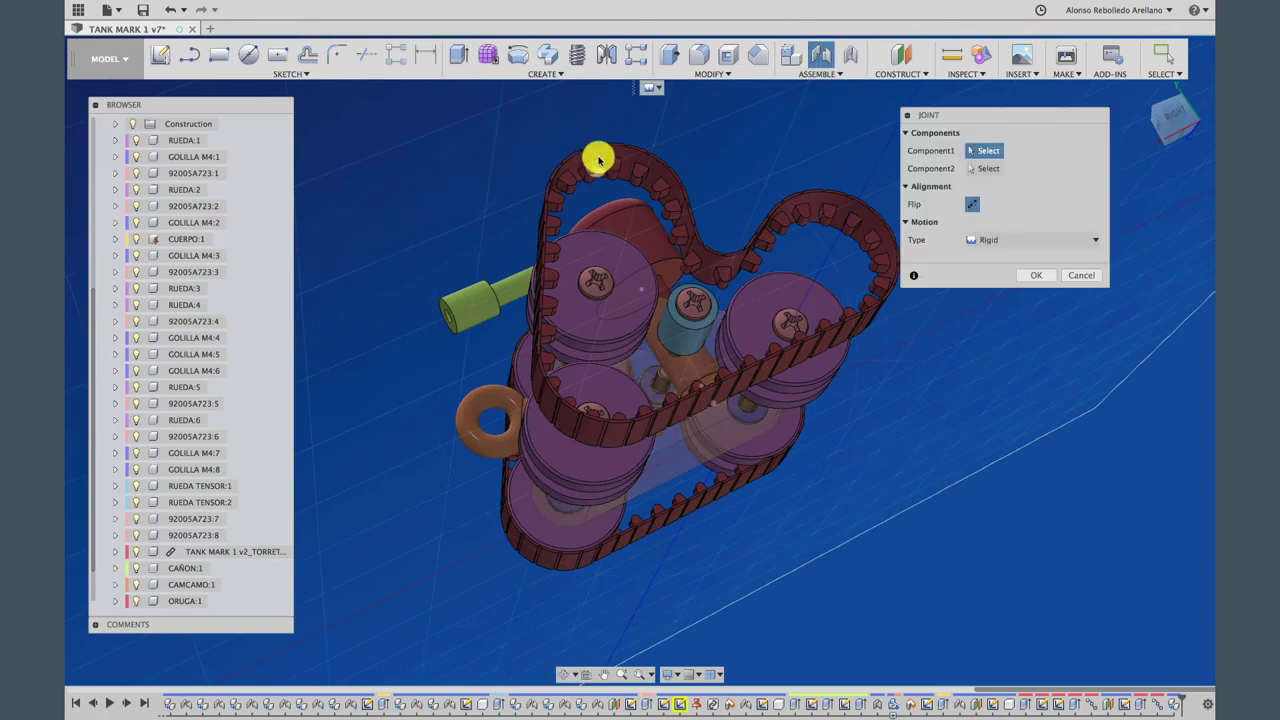
scroll(603, 150, up, 2)
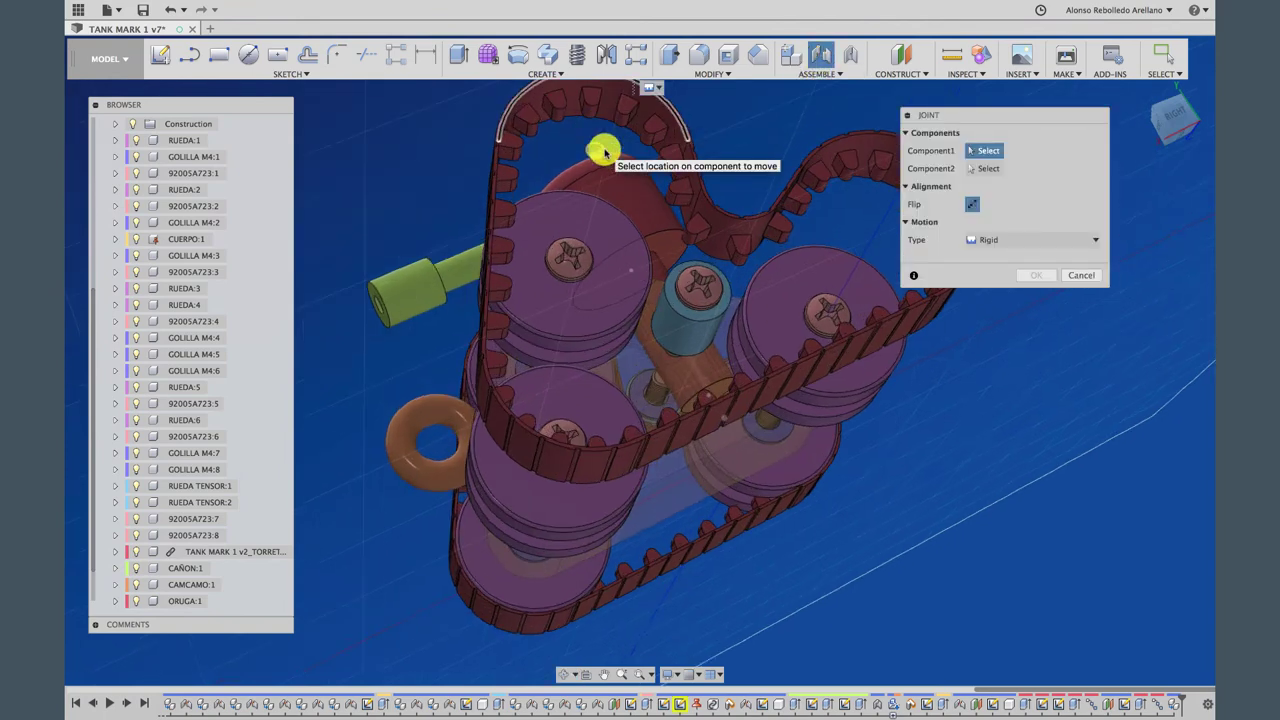
scroll(600, 149, up, 2)
scroll(600, 147, up, 2)
scroll(598, 140, up, 2)
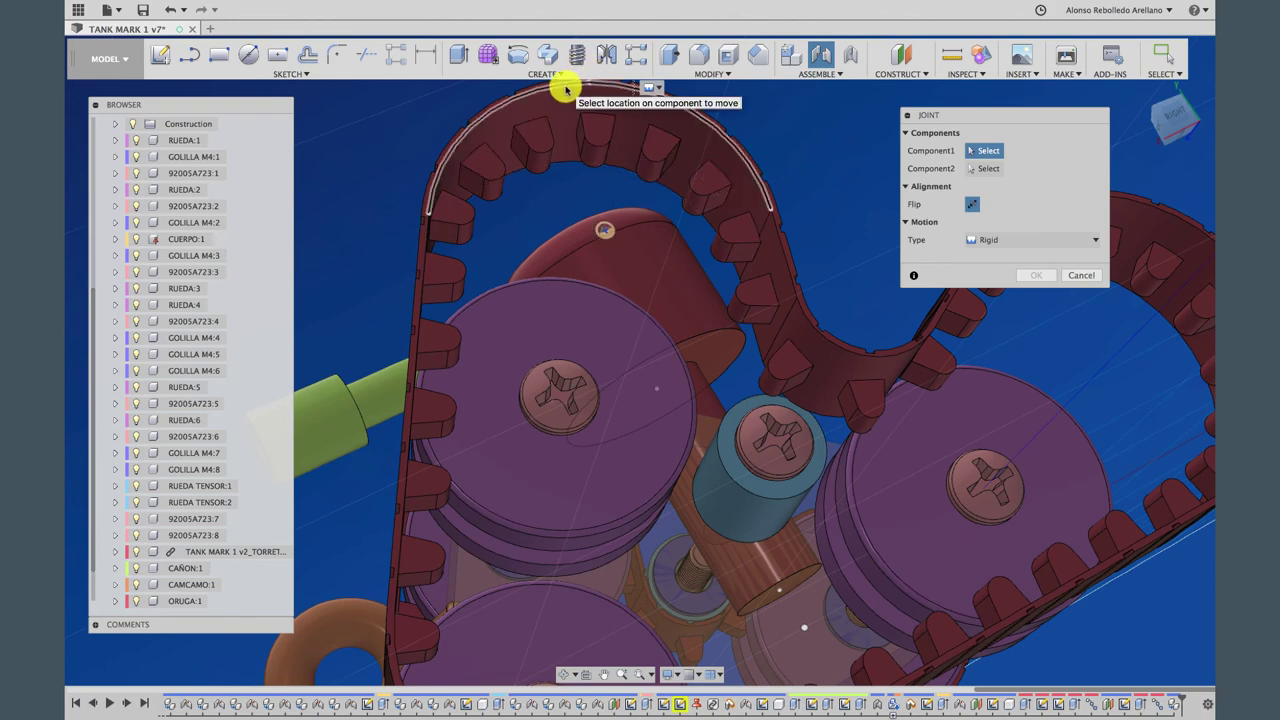
click(565, 90)
scroll(666, 251, down, 3)
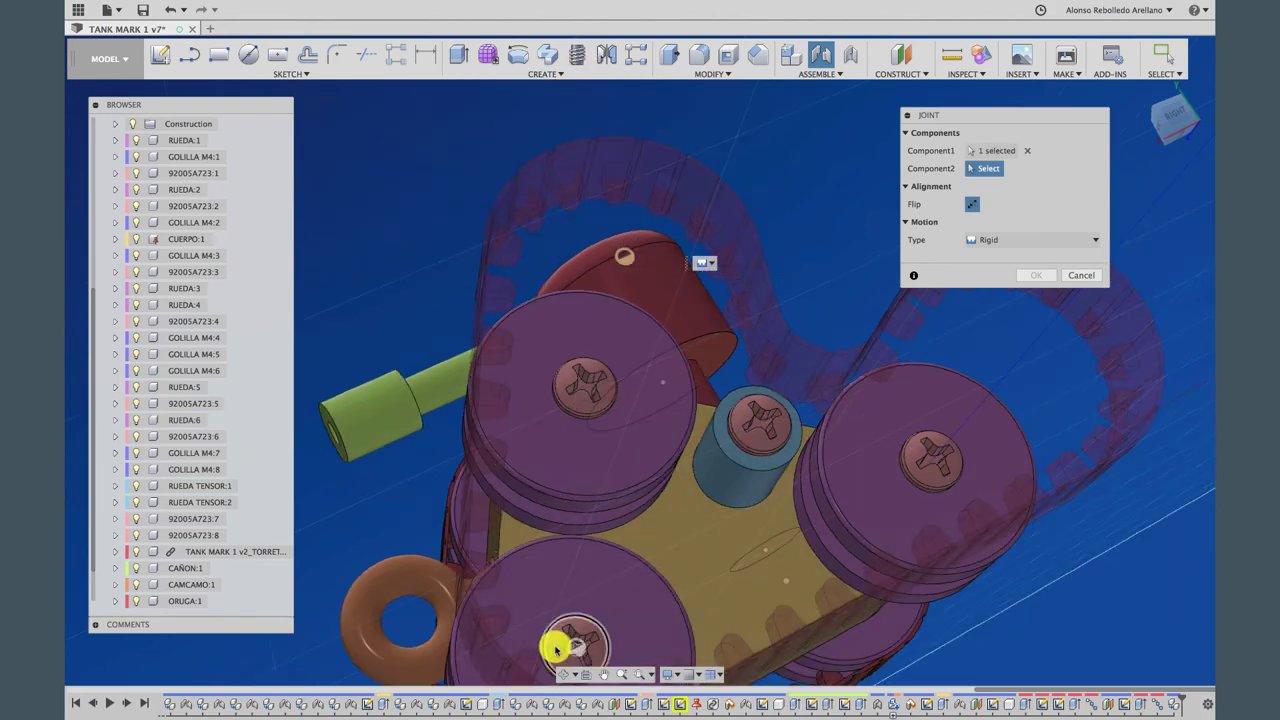
Pick the outer wheel face as Component2 and confirm the rigid joint
click(565, 674)
drag(605, 463, 652, 494)
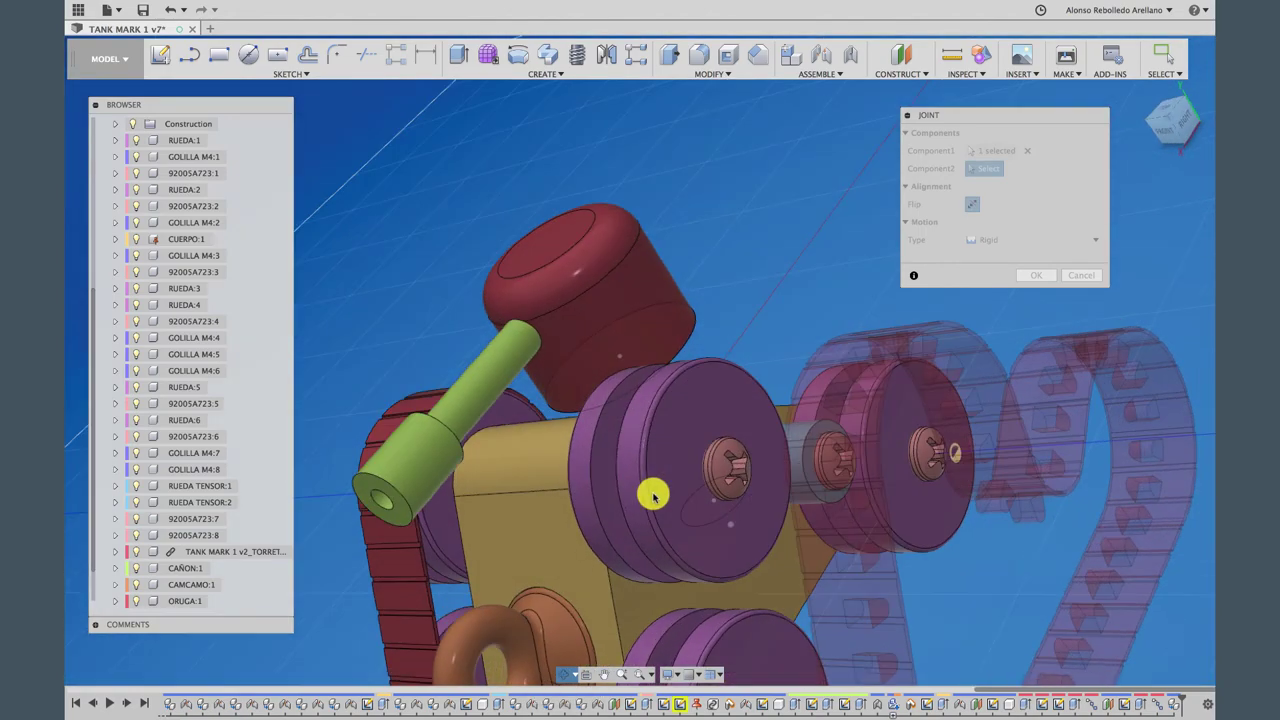
key(Escape)
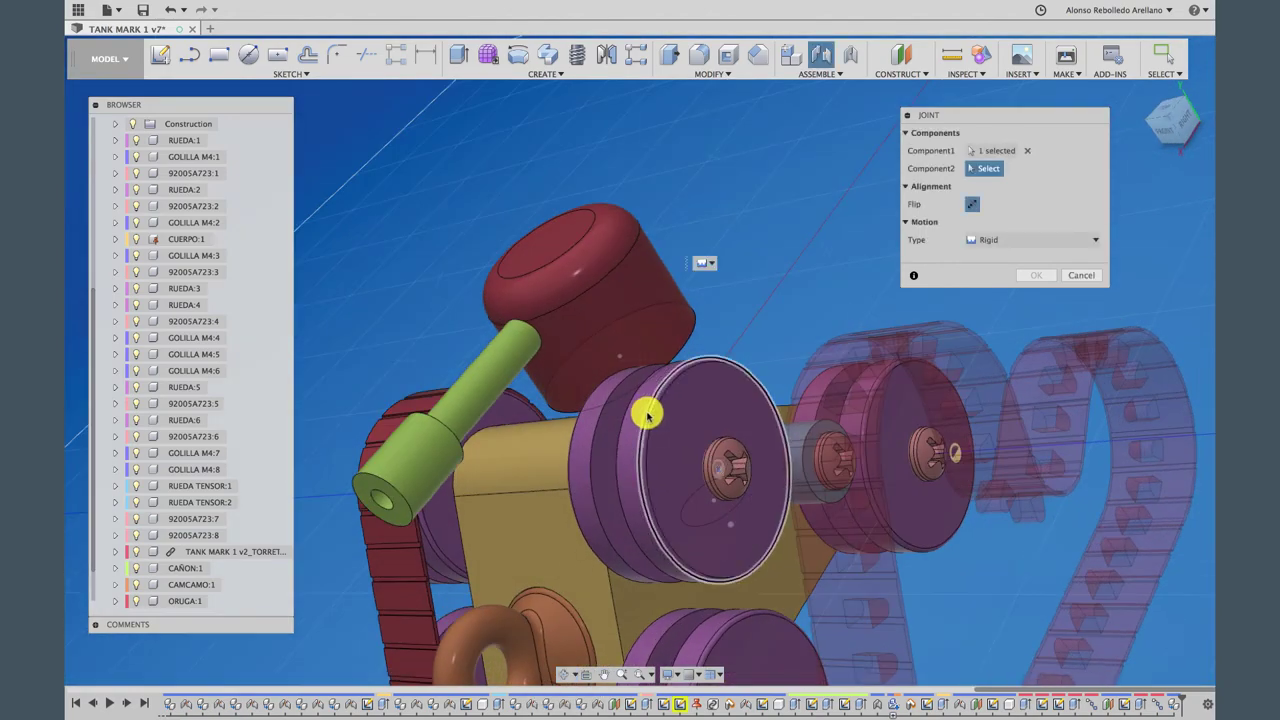
click(647, 415)
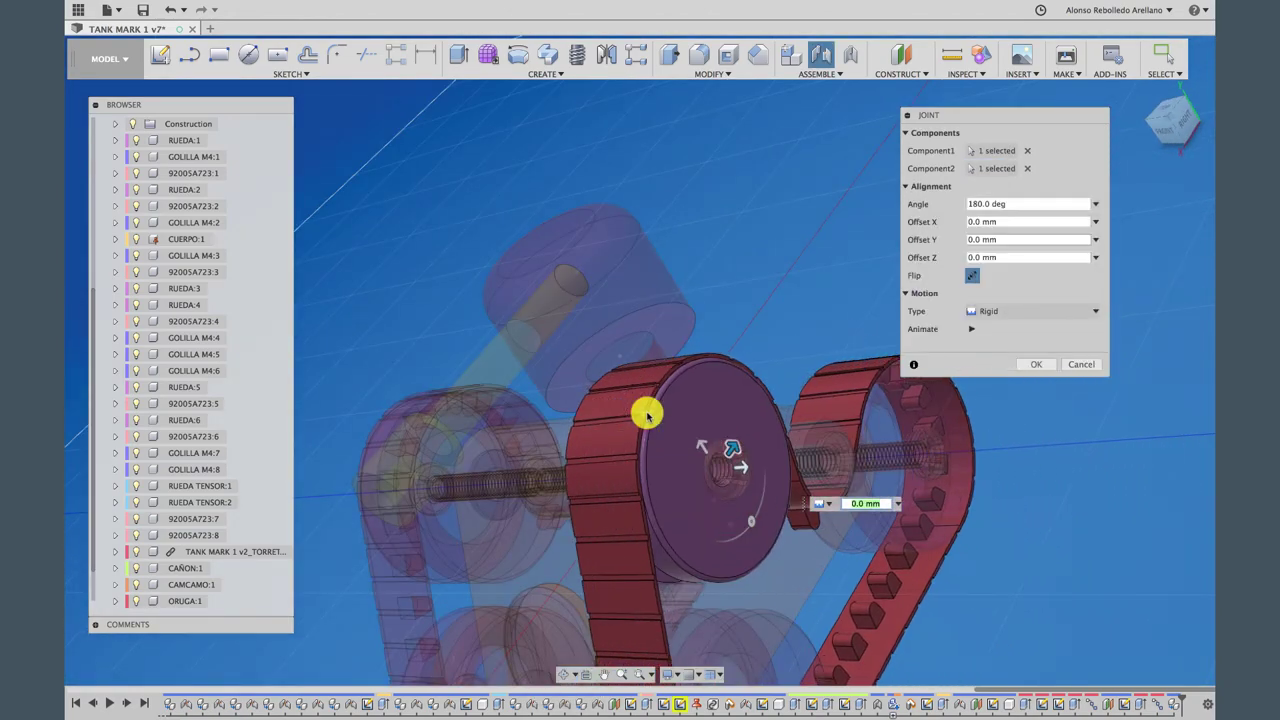
click(1036, 364)
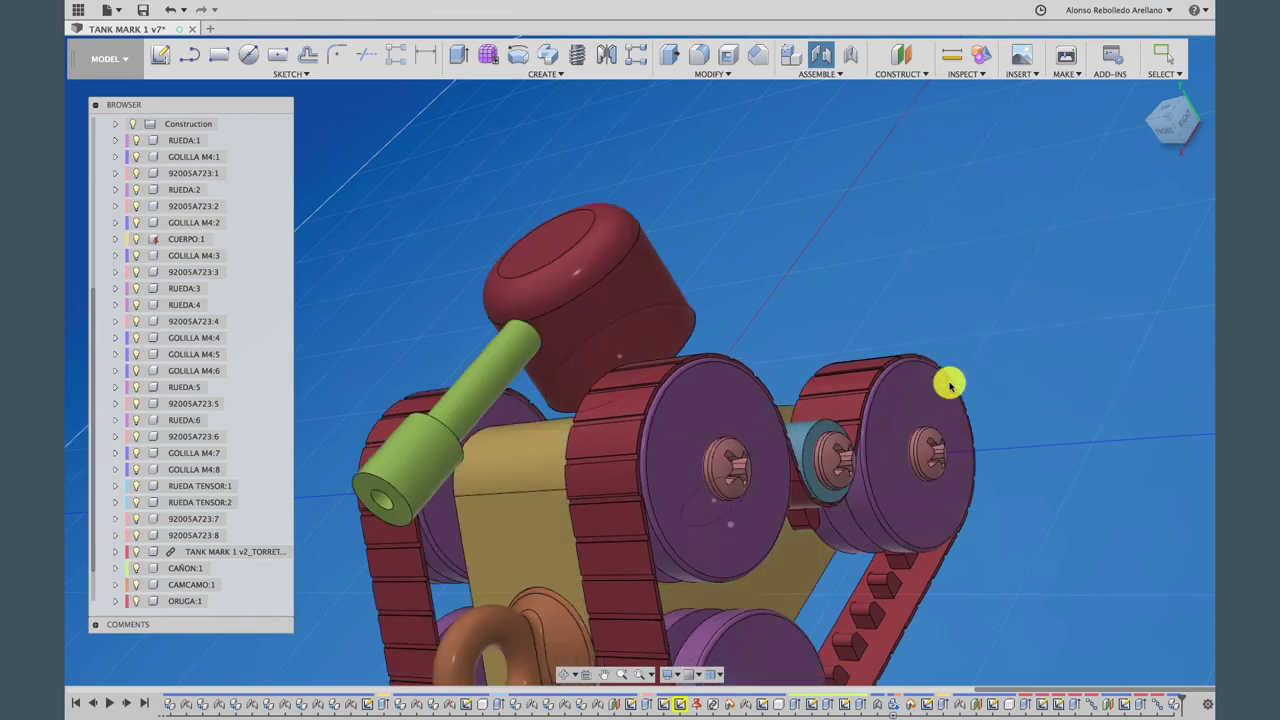
scroll(928, 369, down, 2)
scroll(928, 369, down, 2)
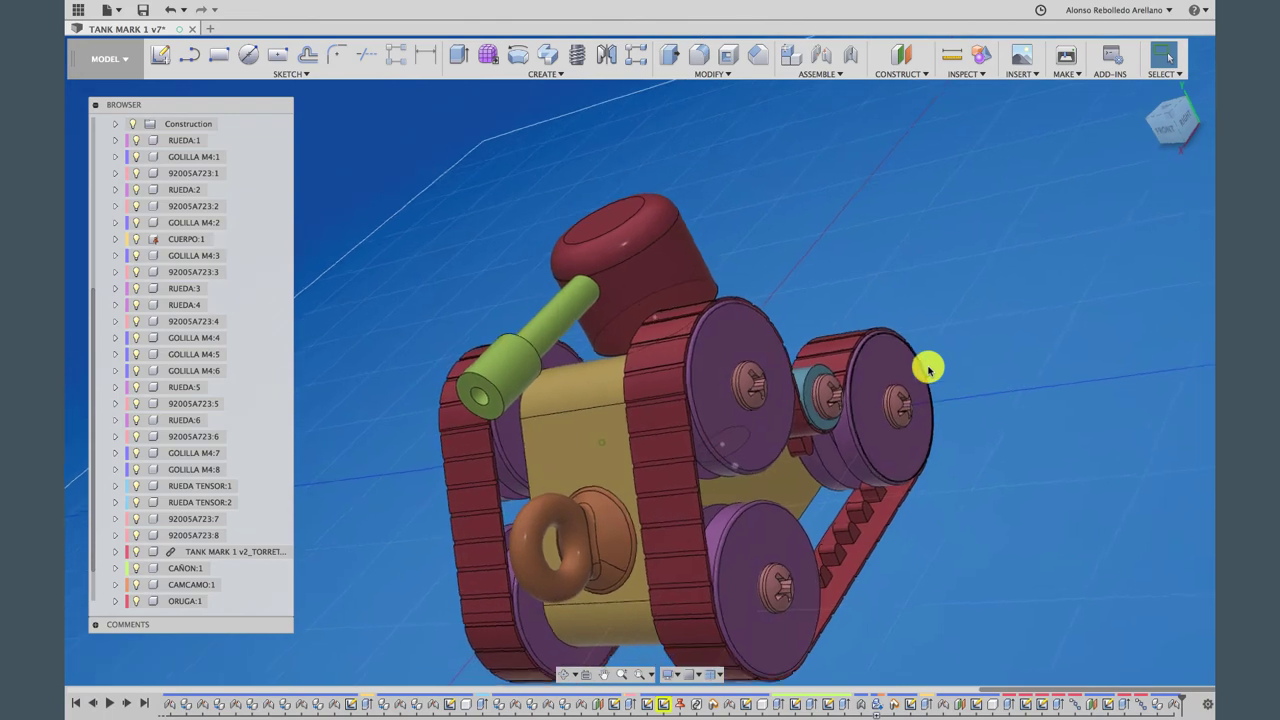
scroll(928, 369, down, 3)
mouse_move(928, 369)
shift+middle_down()
mouse_move(900, 352)
mouse_move(877, 374)
shift+middle_up()
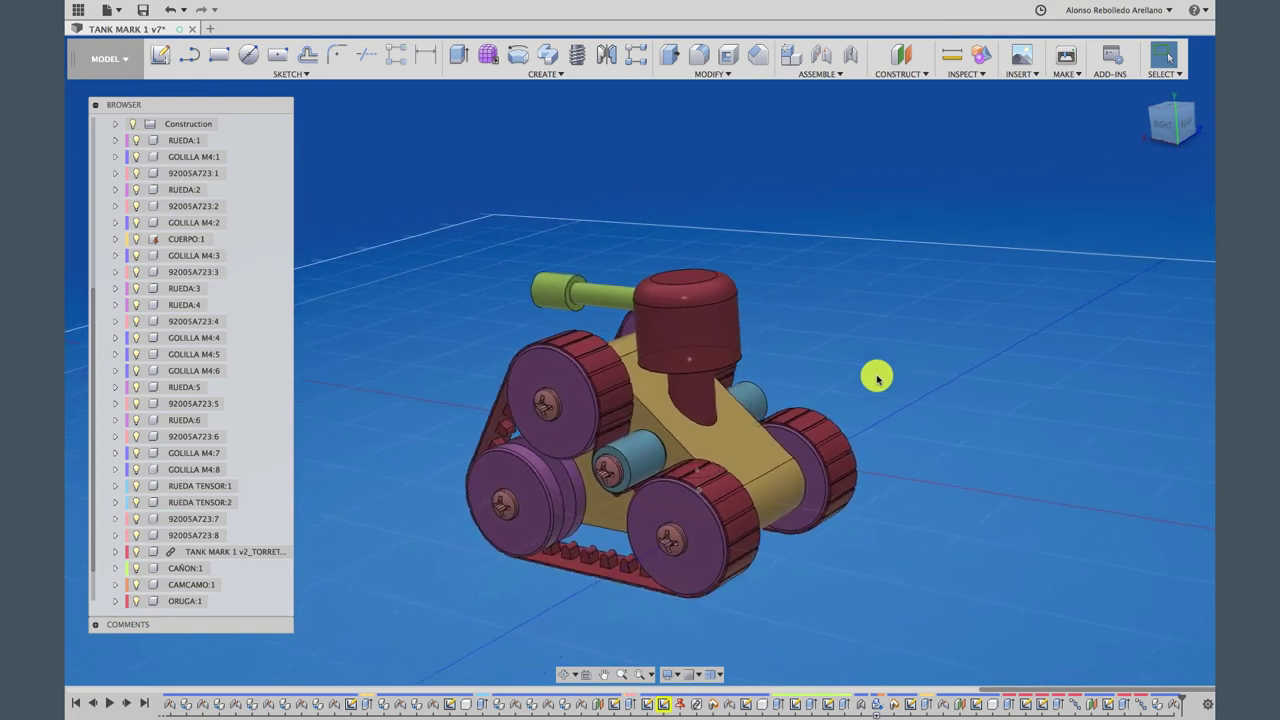
mouse_move(760, 480)
shift+middle_down()
mouse_move(745, 522)
mouse_move(694, 534)
shift+middle_up()
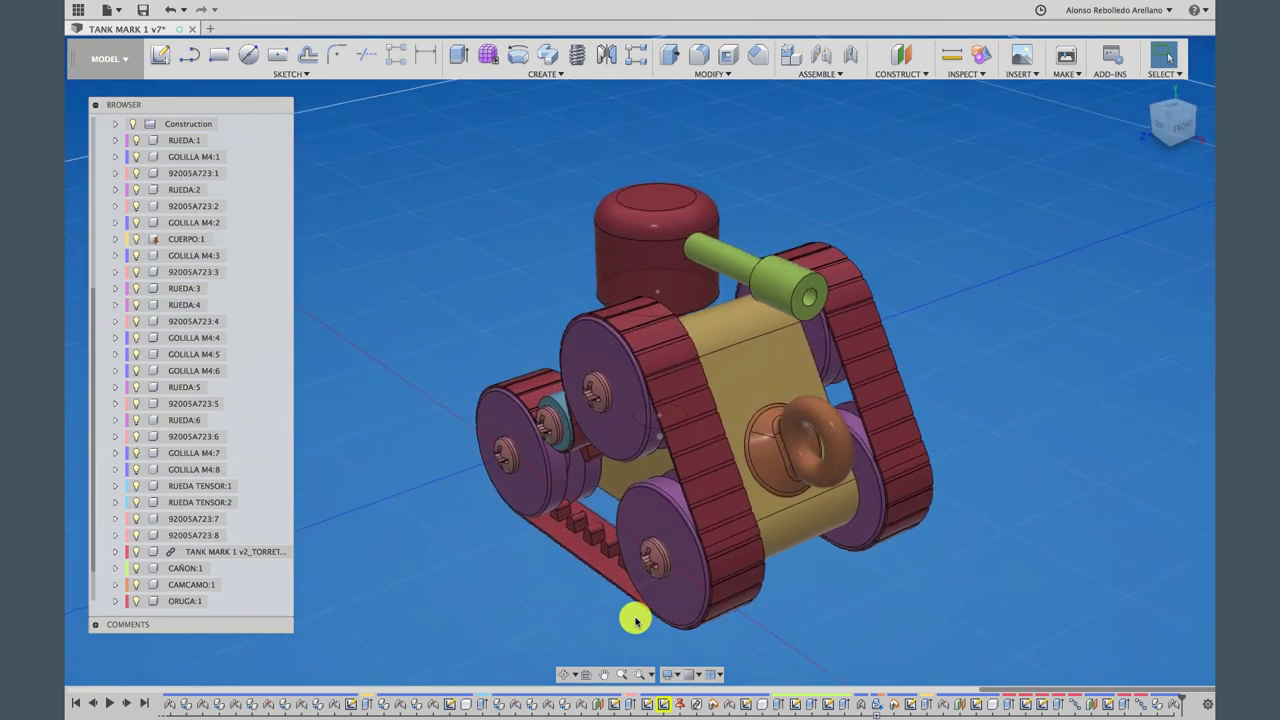
mouse_move(655, 332)
mouse_down()
mouse_move(557, 323)
mouse_move(523, 297)
mouse_move(541, 310)
mouse_up()
click(1166, 54)
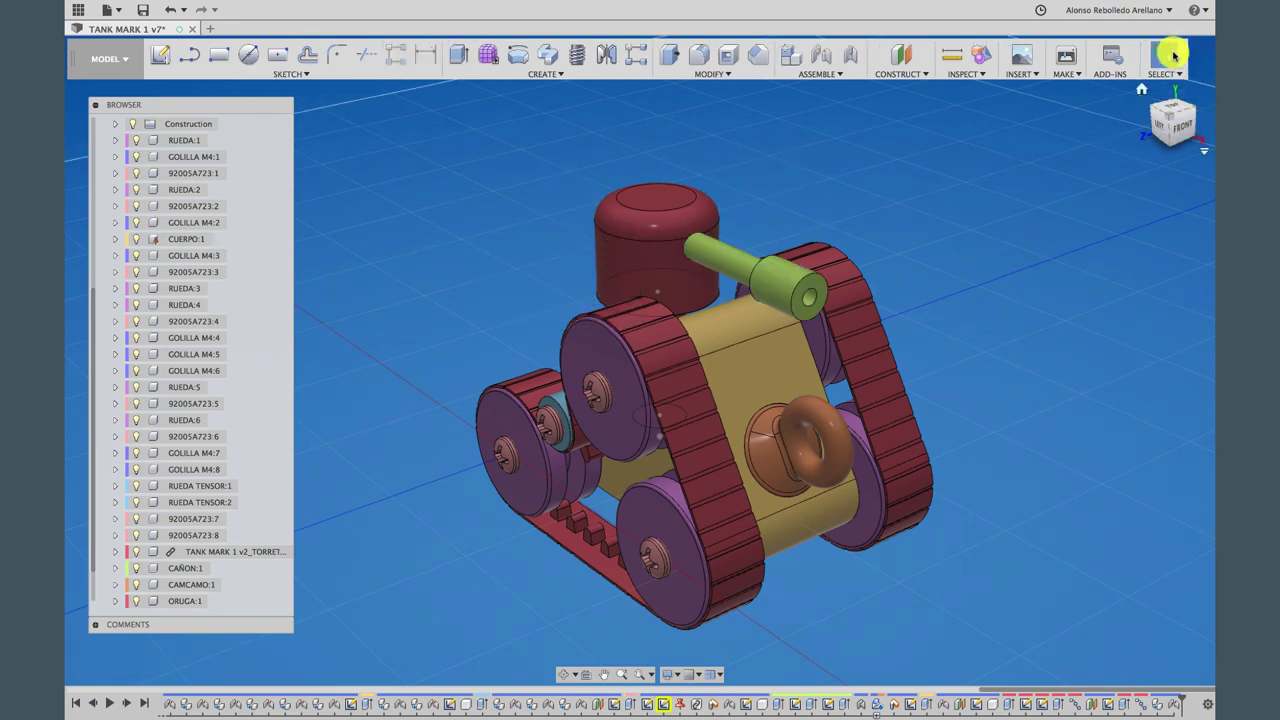